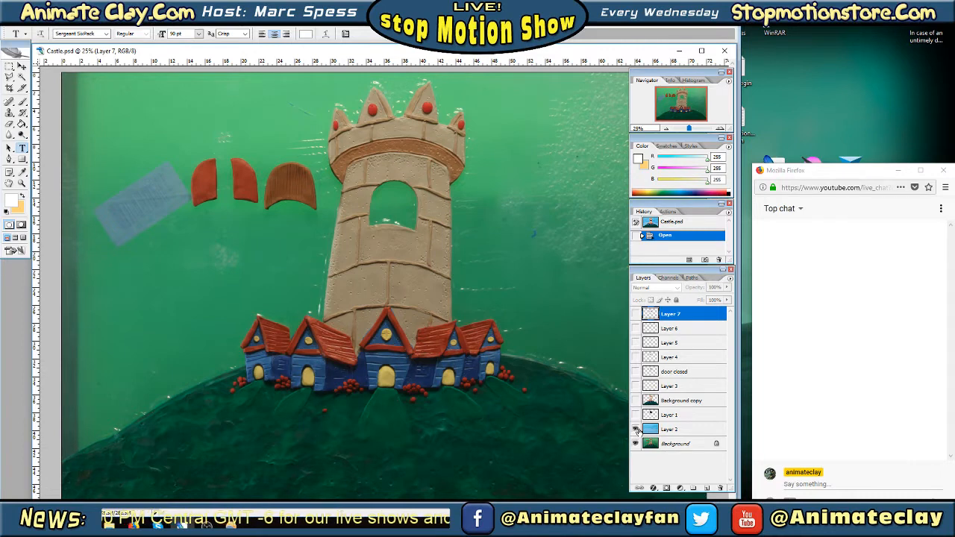
Toggle the visibility of the blue sky on Layer 2 to preview it, leaving it hidden
click(635, 429)
click(635, 429)
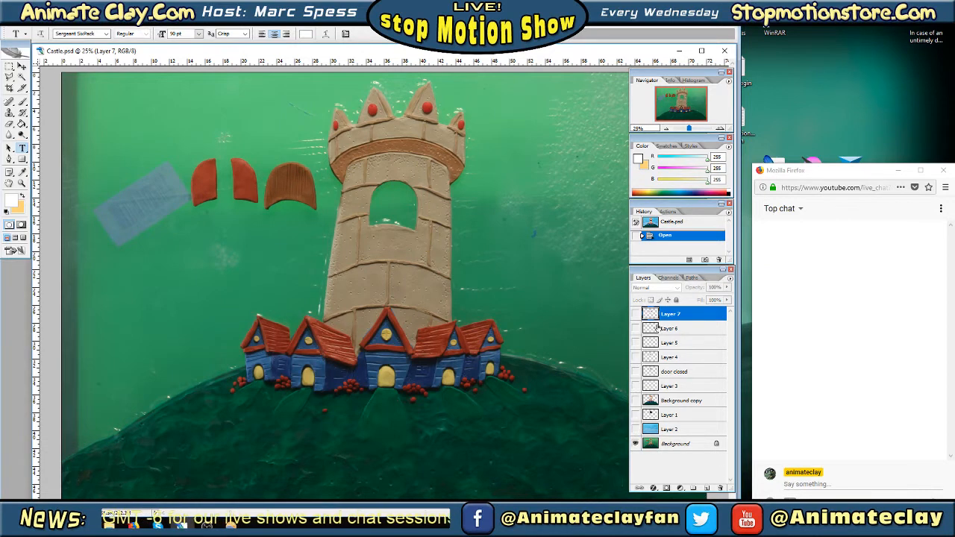
Widen the program window and shift the Navigator, Color, History and Layers palettes outward to uncover more of the castle image
drag(740, 97, 749, 97)
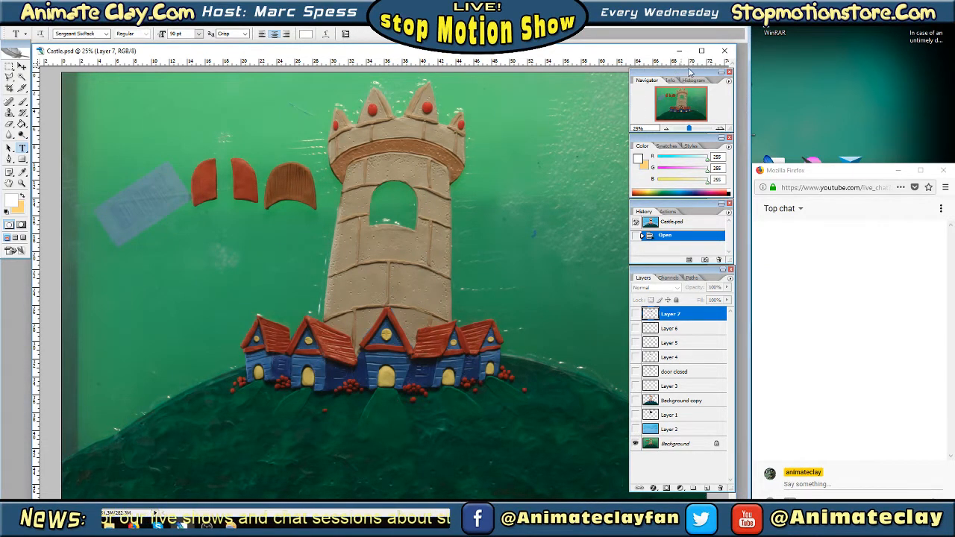
drag(679, 73, 694, 72)
drag(678, 141, 694, 141)
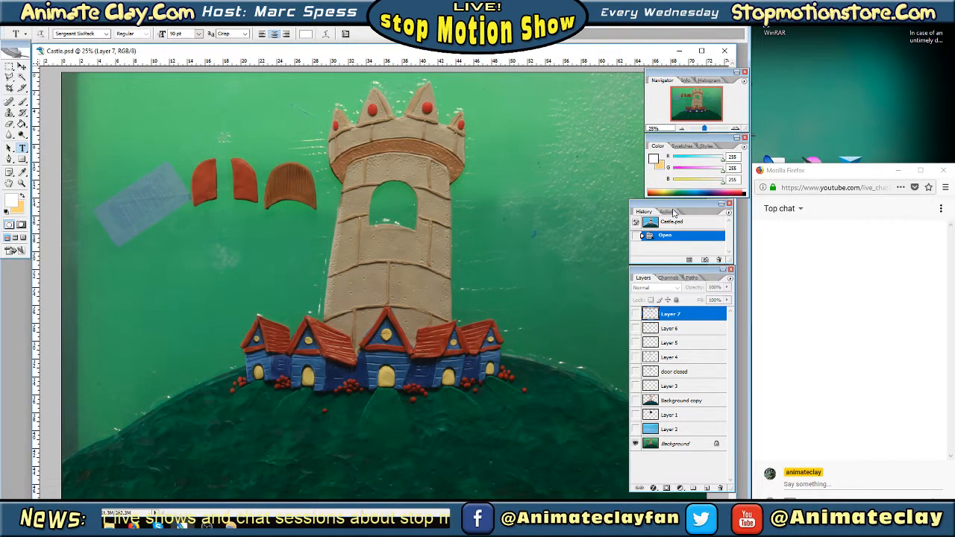
drag(672, 207, 687, 207)
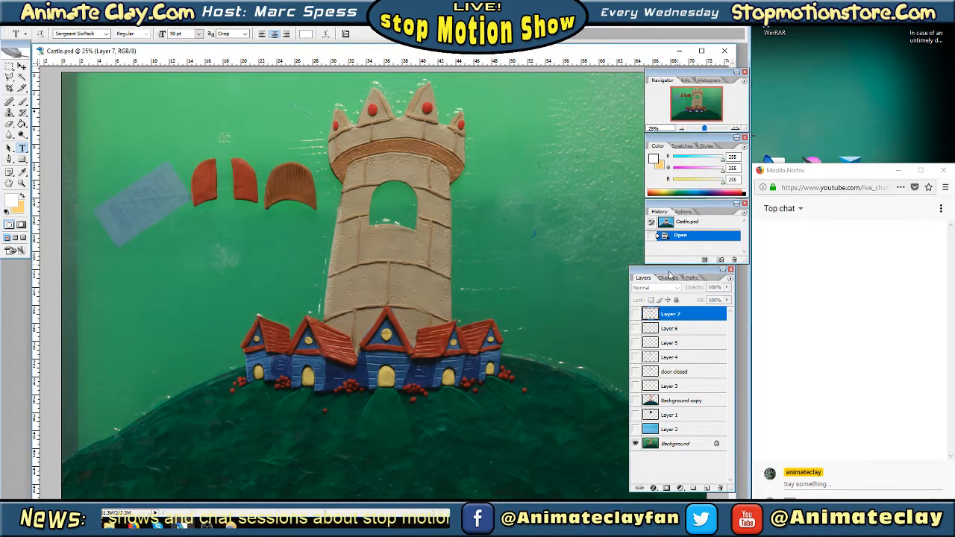
mouse_move(670, 275)
mouse_down()
mouse_move(696, 277)
mouse_move(687, 278)
mouse_up()
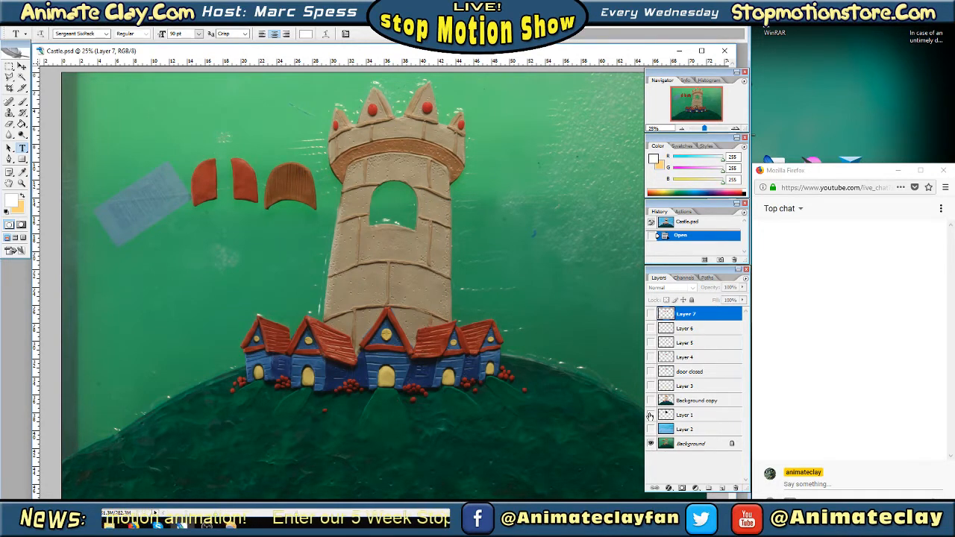
Preview Layer 1, the door closed layer and the Layer 2 sky over the Background by toggling each one's visibility
click(650, 415)
click(650, 415)
click(651, 372)
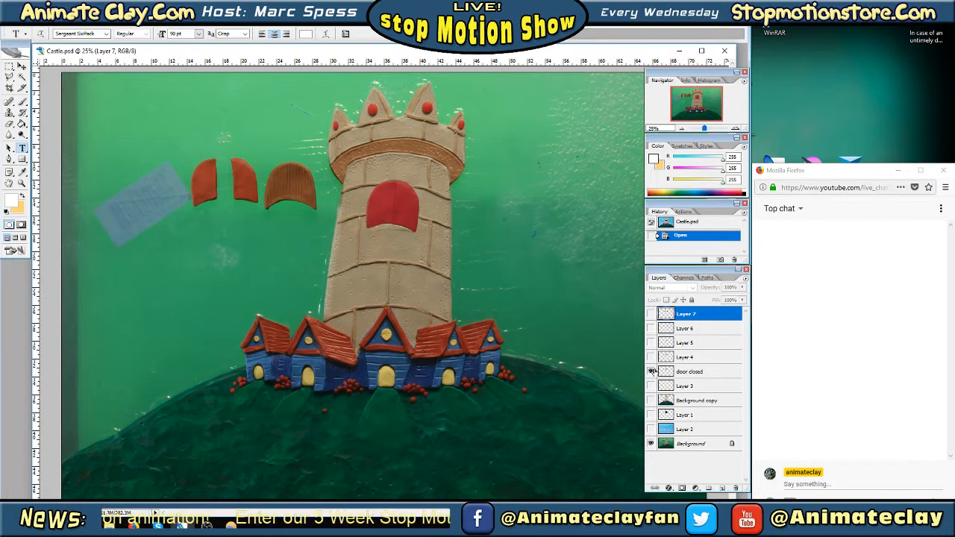
click(651, 372)
click(652, 372)
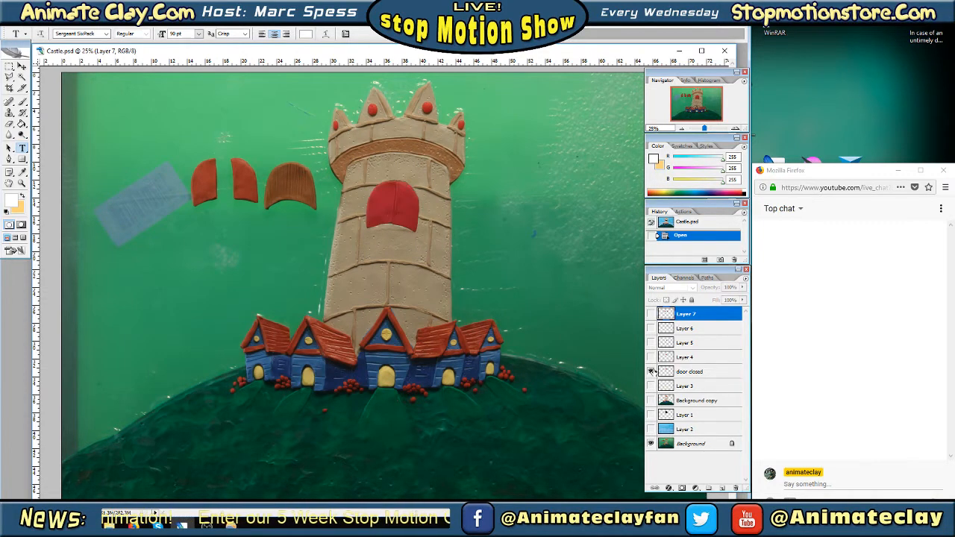
click(651, 371)
click(652, 371)
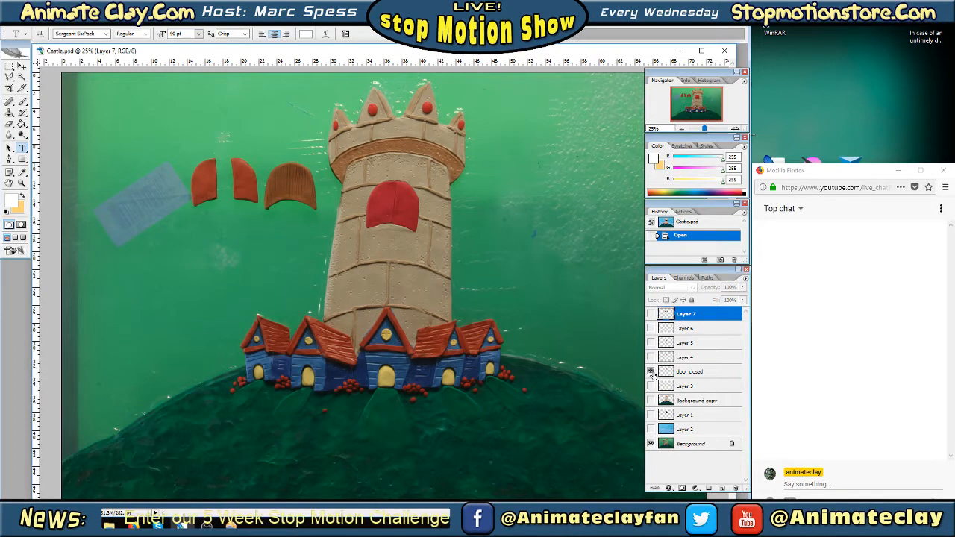
click(651, 370)
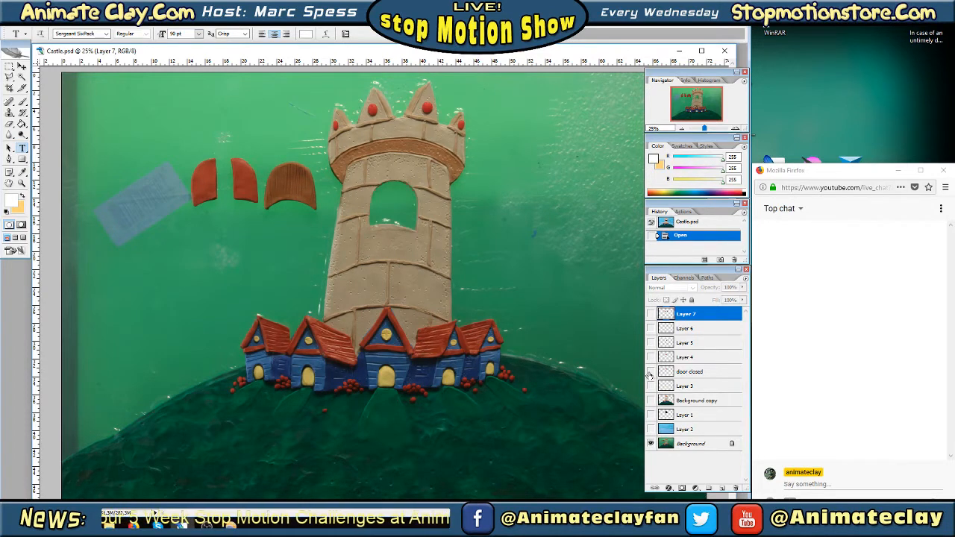
click(652, 430)
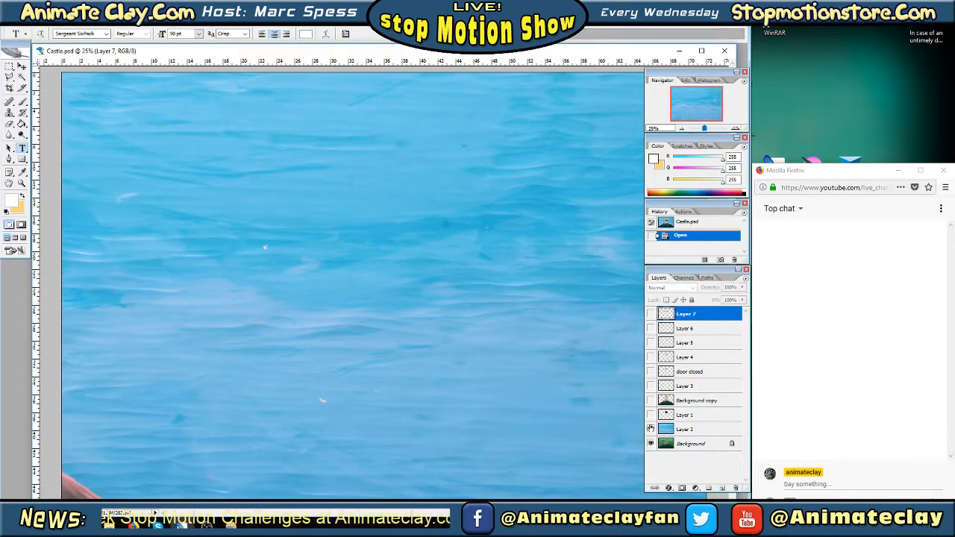
click(650, 429)
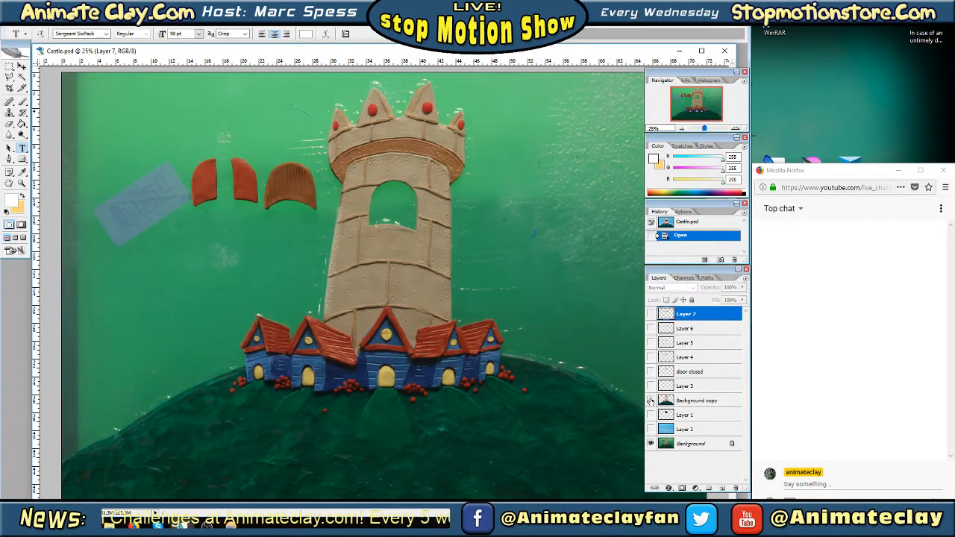
Show Background copy, Layer 1 and Layer 2 to composite the cut-out castle with its dark window over the blue sky
click(650, 401)
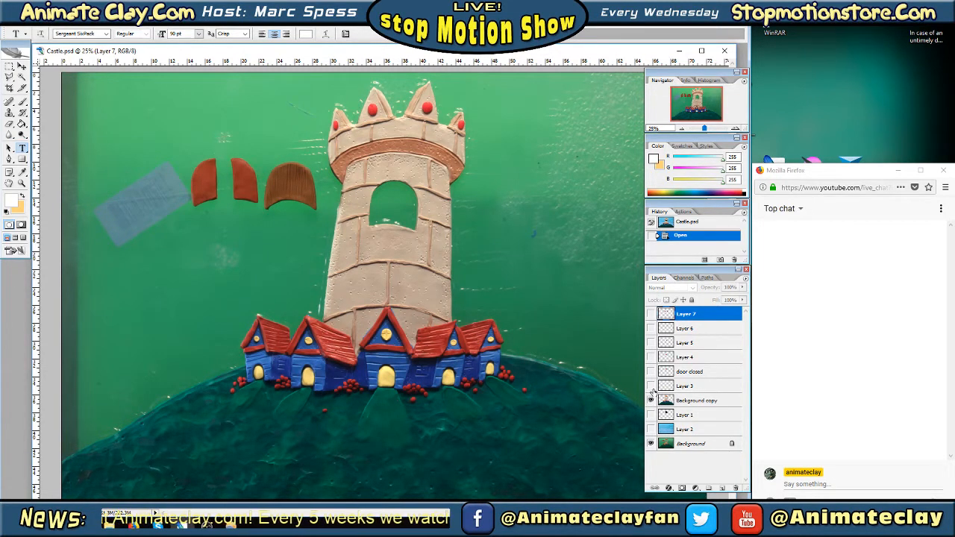
click(650, 415)
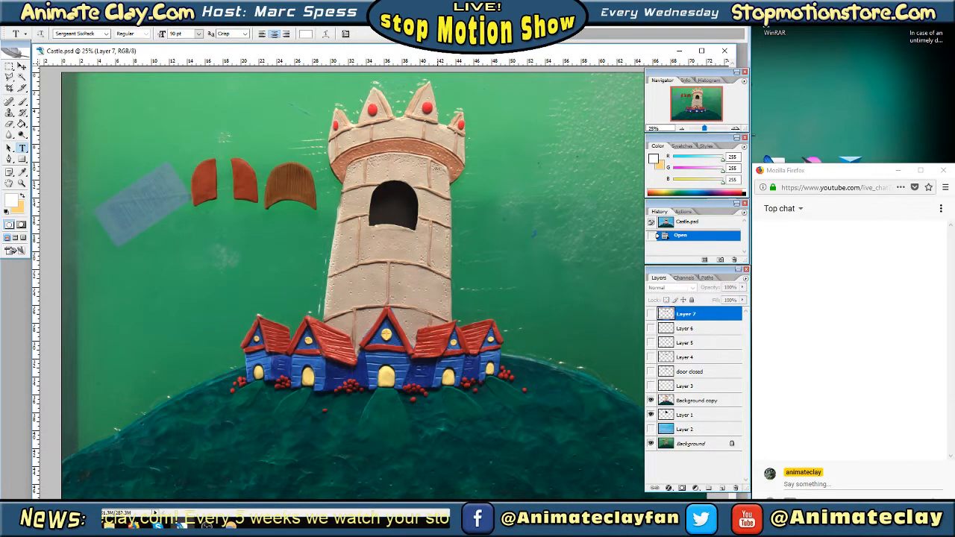
click(650, 429)
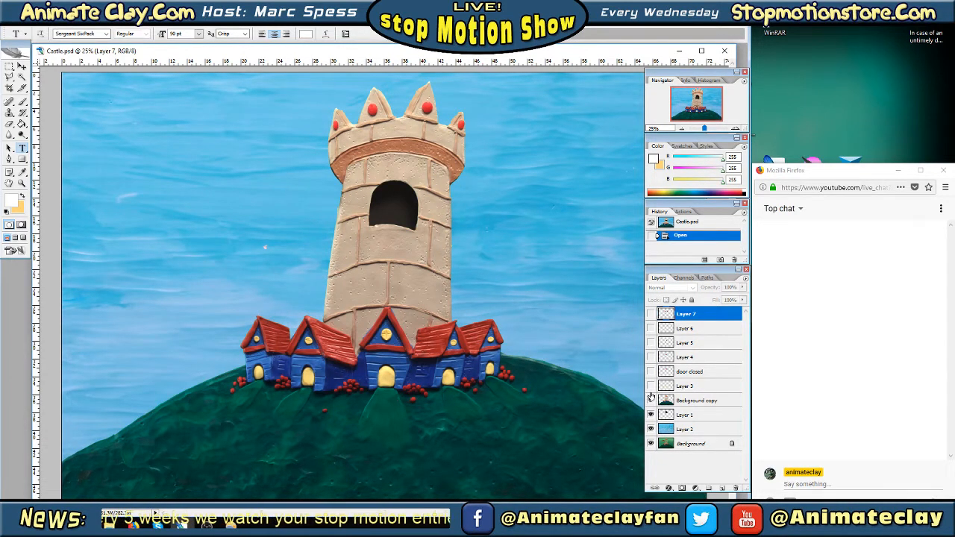
Toggle Layer 3 repeatedly to compare the yellow glow around the house windows and doors, leaving the layer visible
click(651, 386)
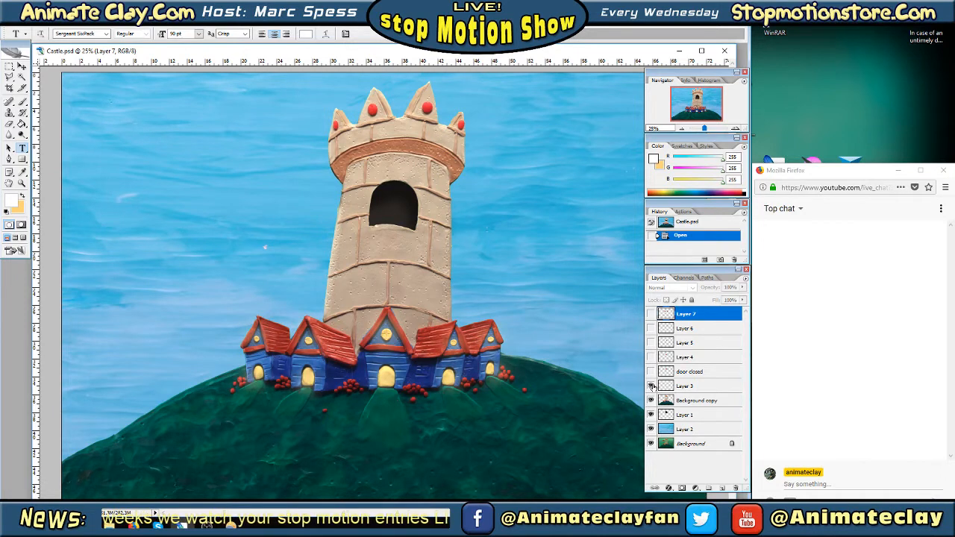
click(651, 385)
click(651, 386)
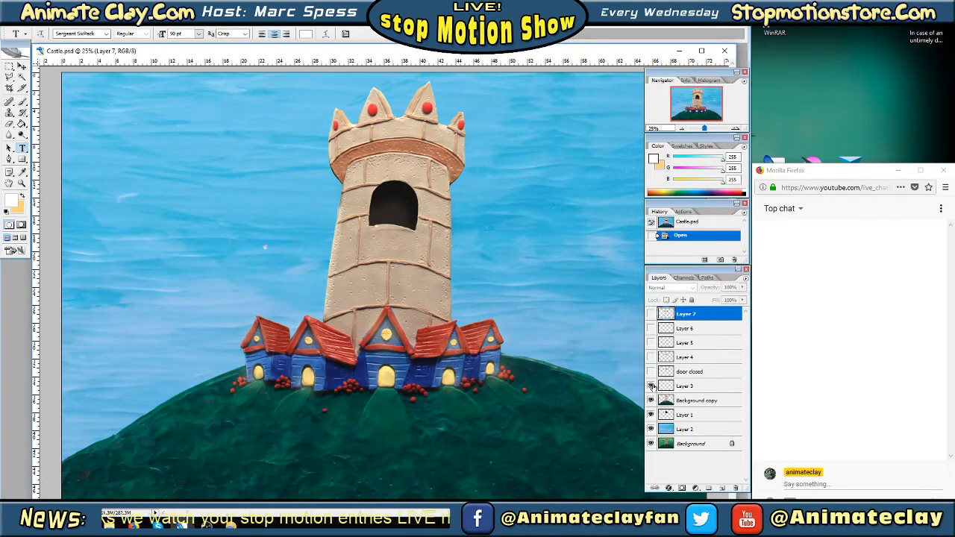
click(651, 385)
click(651, 386)
click(651, 385)
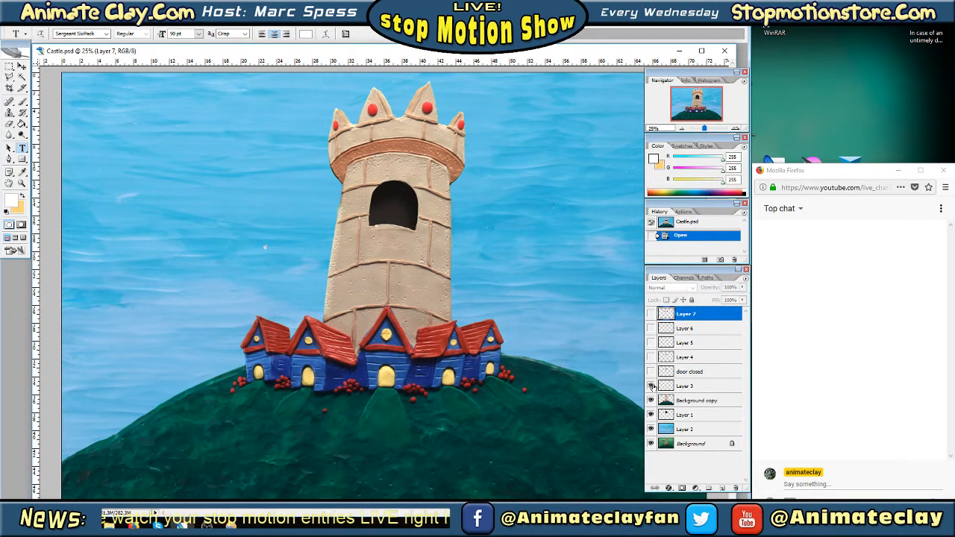
click(651, 386)
Preview the tower shutters opening by showing door closed, Layer 4, Layer 5, Layer 6 and Layer 7 one at a time
click(651, 372)
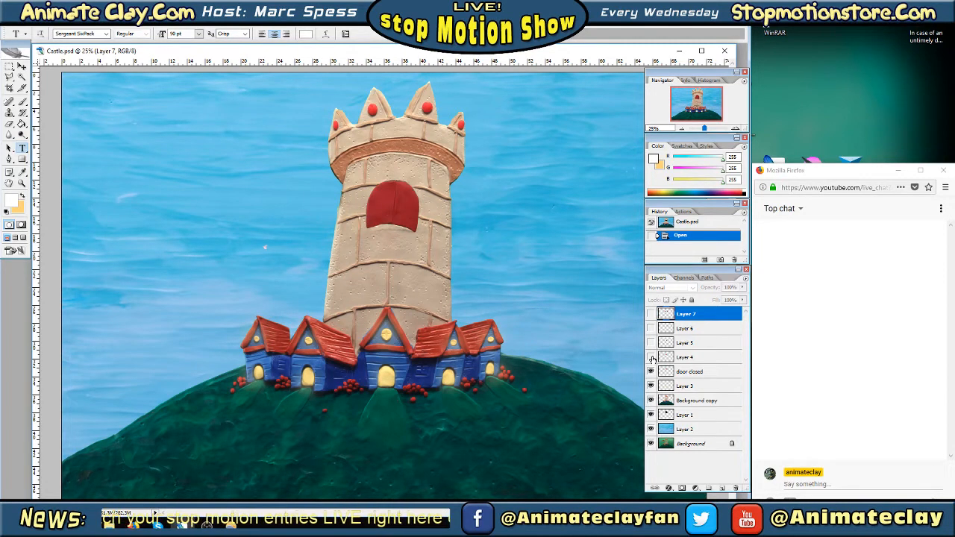
click(651, 371)
click(651, 358)
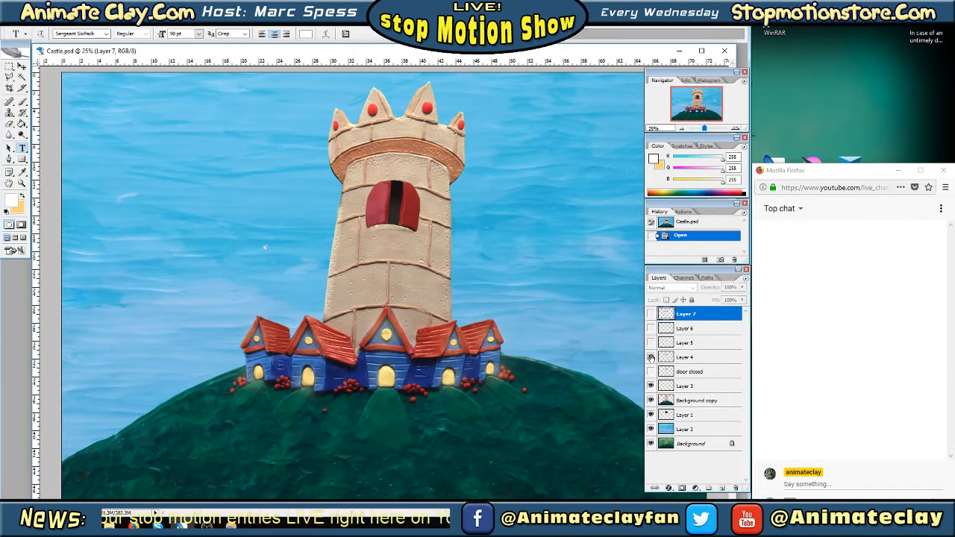
click(652, 358)
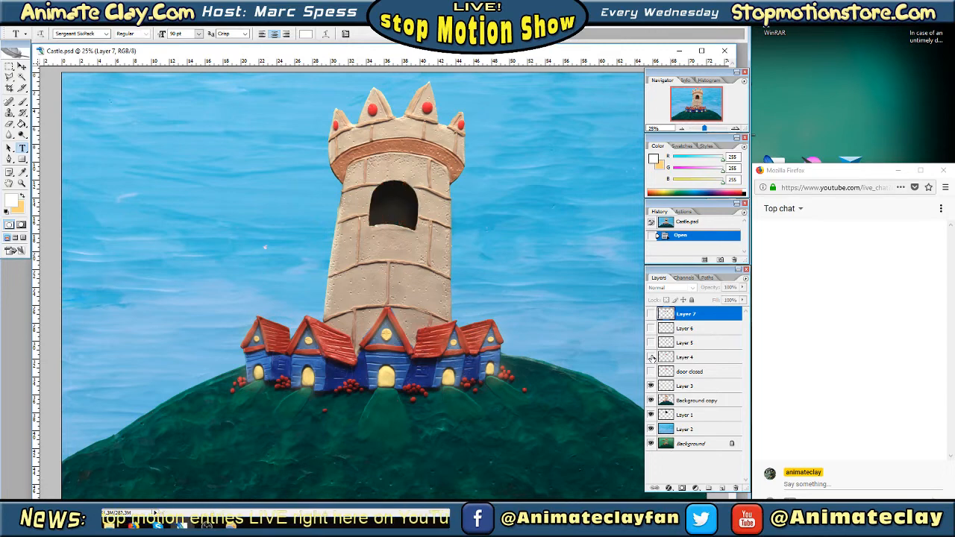
click(651, 357)
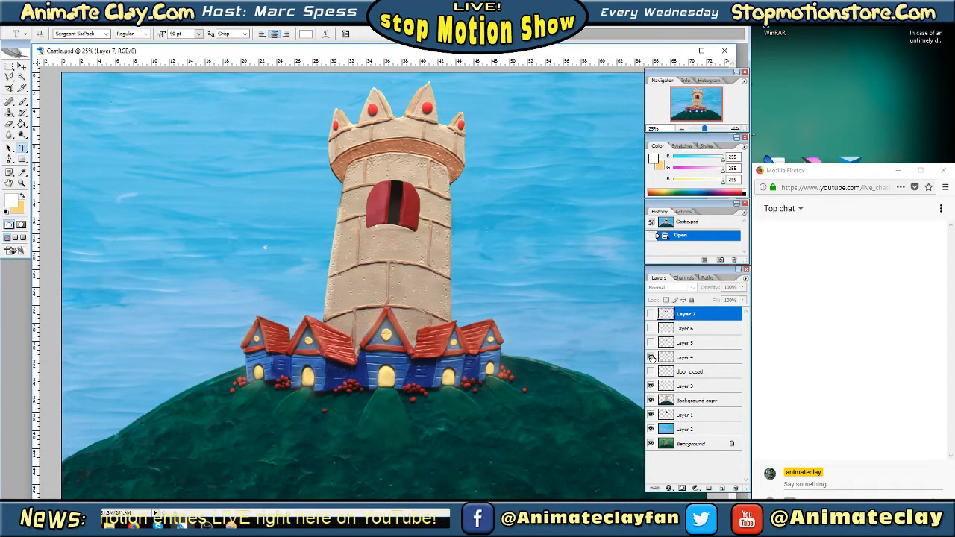
click(651, 357)
click(651, 343)
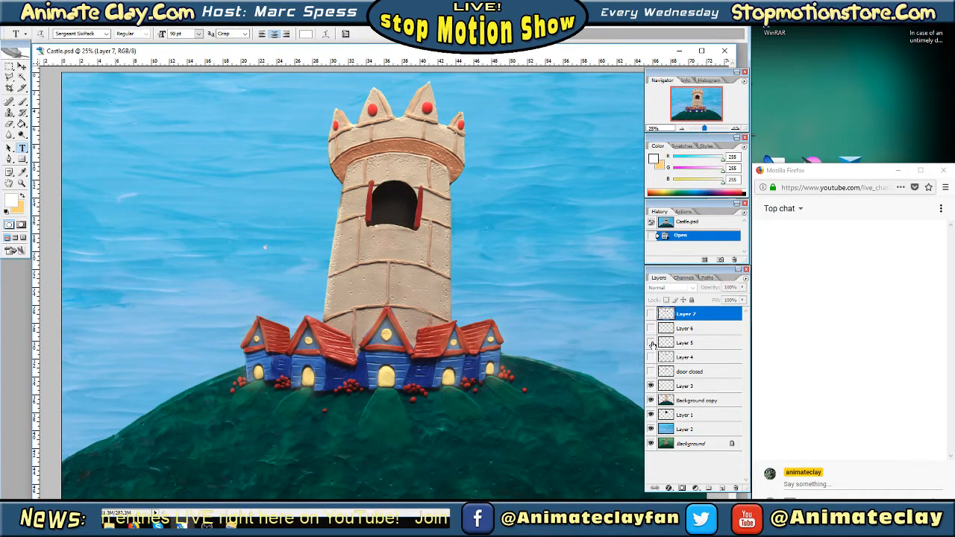
click(651, 342)
click(651, 328)
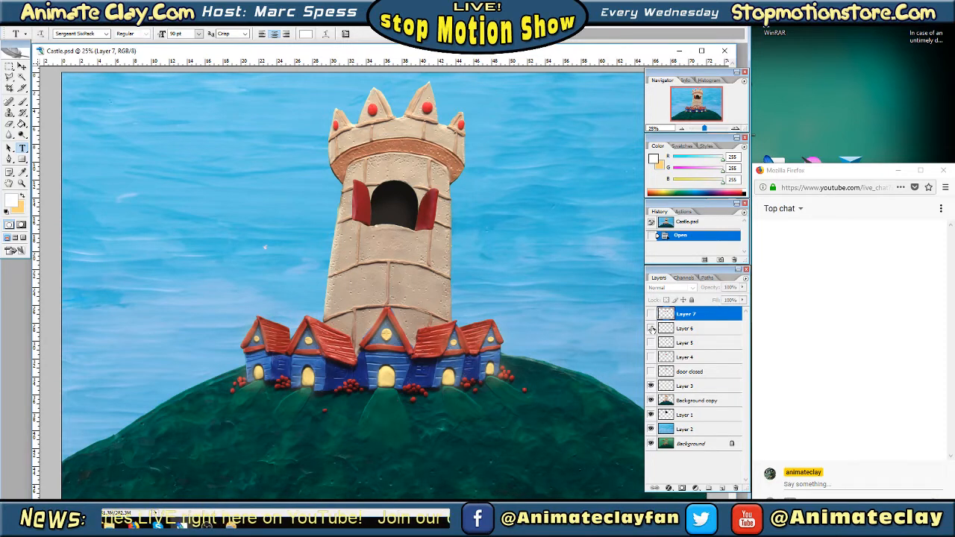
click(651, 328)
click(651, 314)
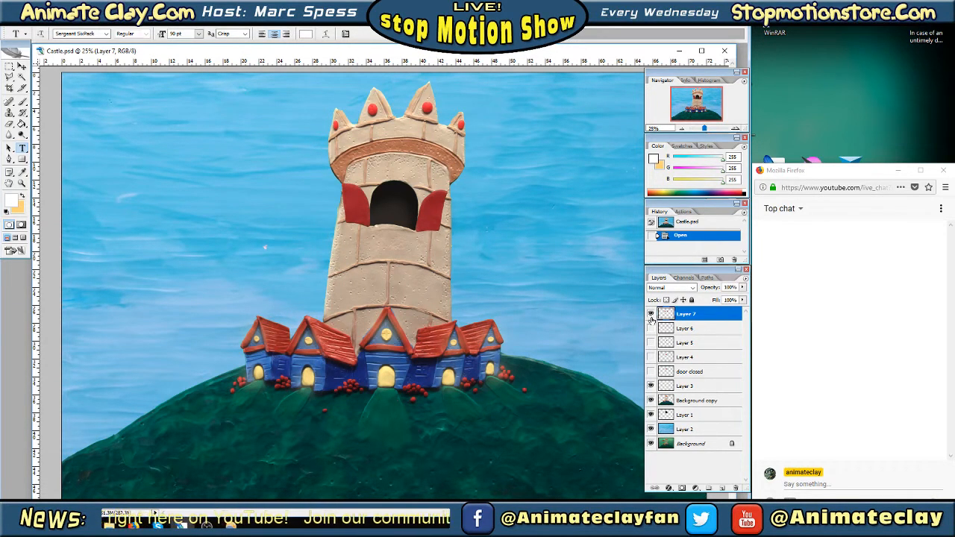
Preview the shutters in reverse by hiding Layer 7 and briefly showing Layer 6 and Layer 5, leaving all three hidden
click(651, 314)
click(652, 328)
click(651, 328)
click(651, 343)
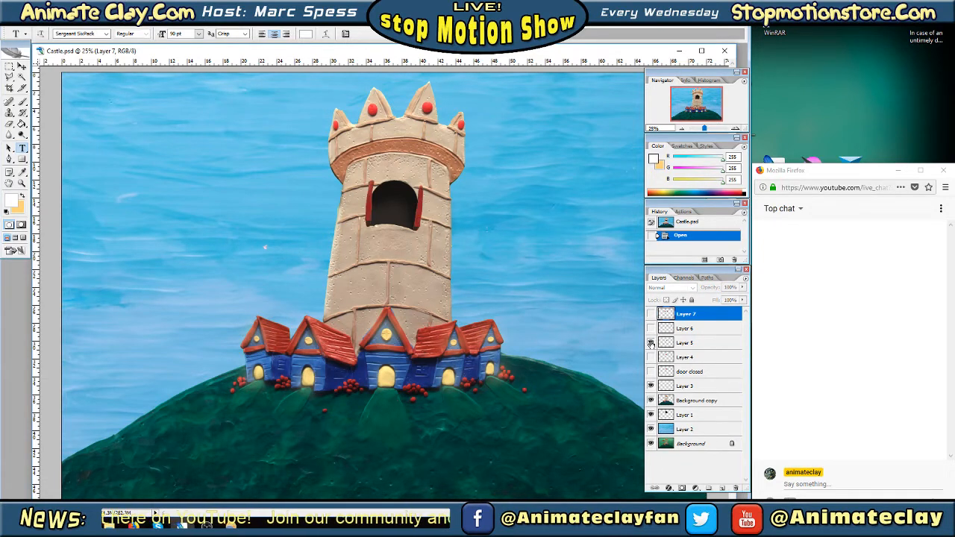
click(651, 343)
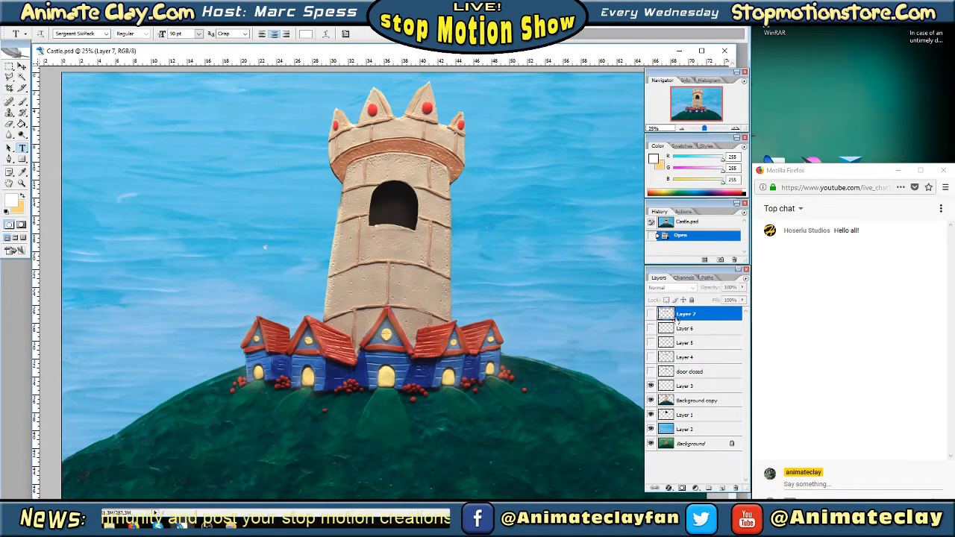
Compare the fully closed and fully open shutters by showing and hiding door closed and Layer 7 in turn
click(650, 371)
click(650, 371)
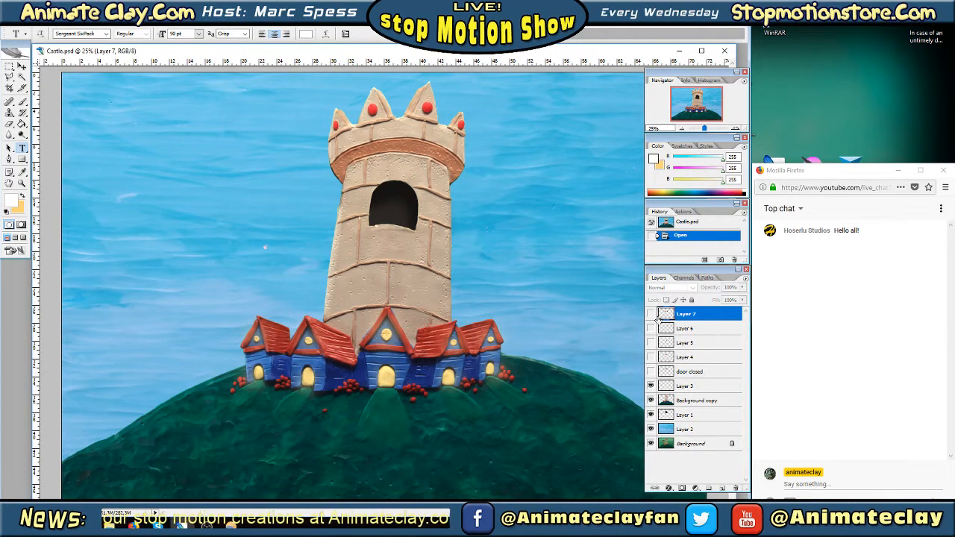
click(650, 314)
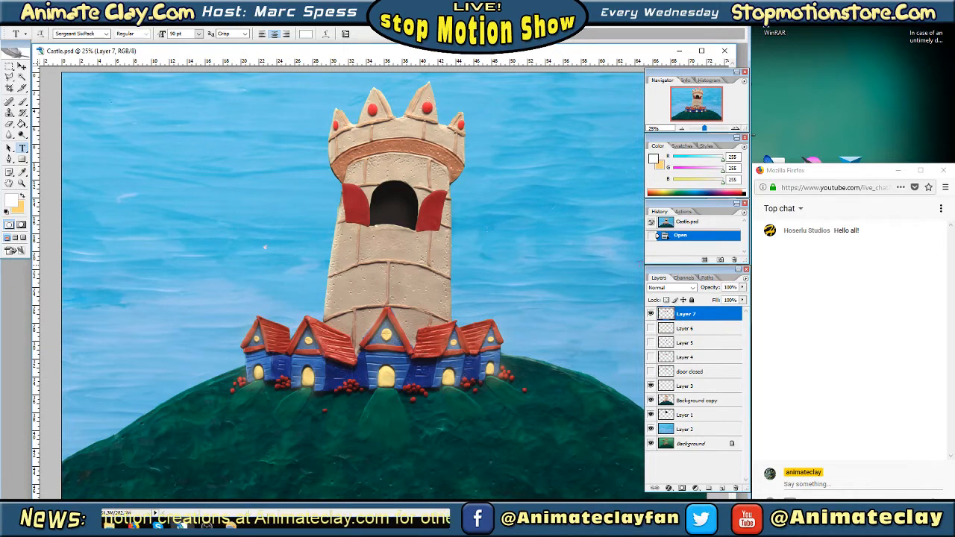
click(651, 314)
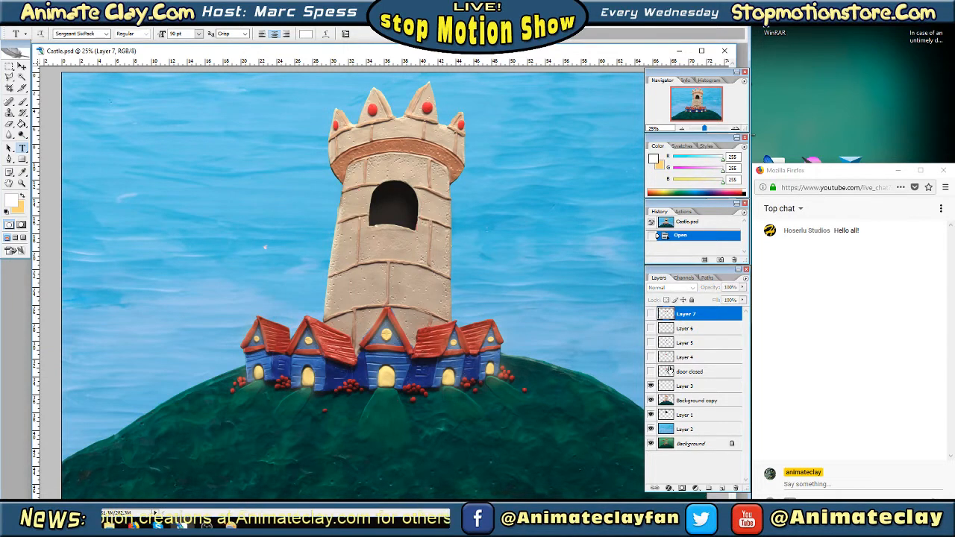
Hide Background copy to examine the dark window patch on Layer 1 by toggling it, and restore both layers
click(650, 401)
click(651, 415)
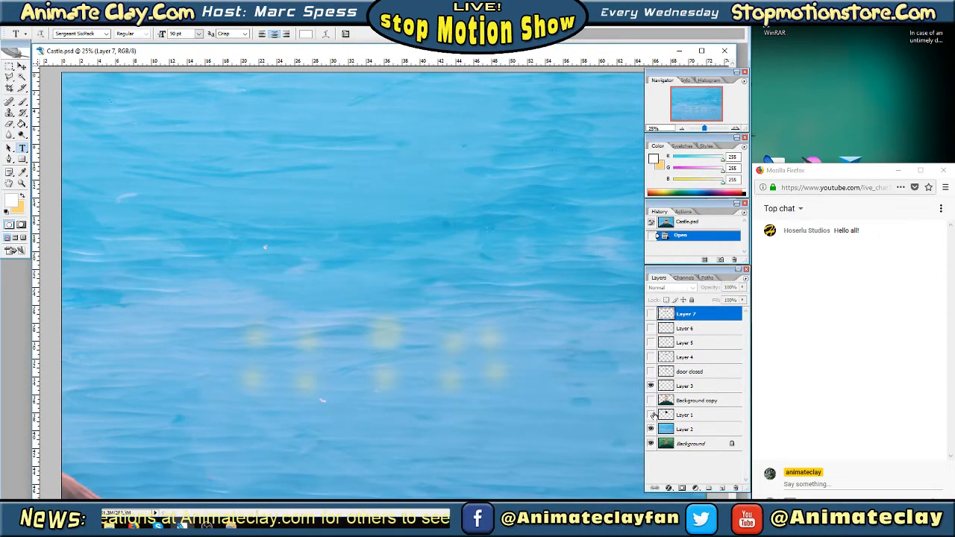
click(651, 415)
click(651, 414)
click(651, 415)
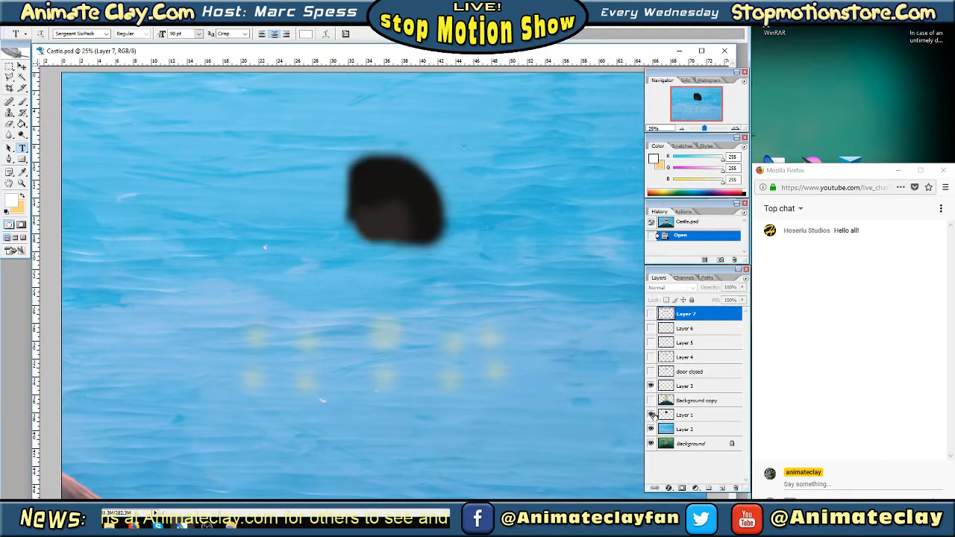
click(650, 415)
click(651, 415)
click(650, 400)
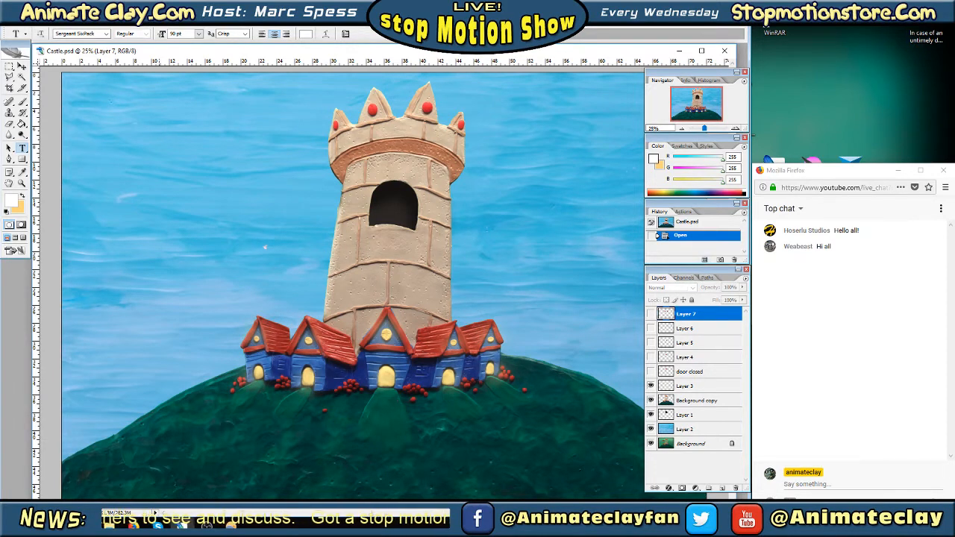
Switch to the Animate Clay site in Firefox and open the Five Week Challenge Entries category in its forums
mouse_move(133, 524)
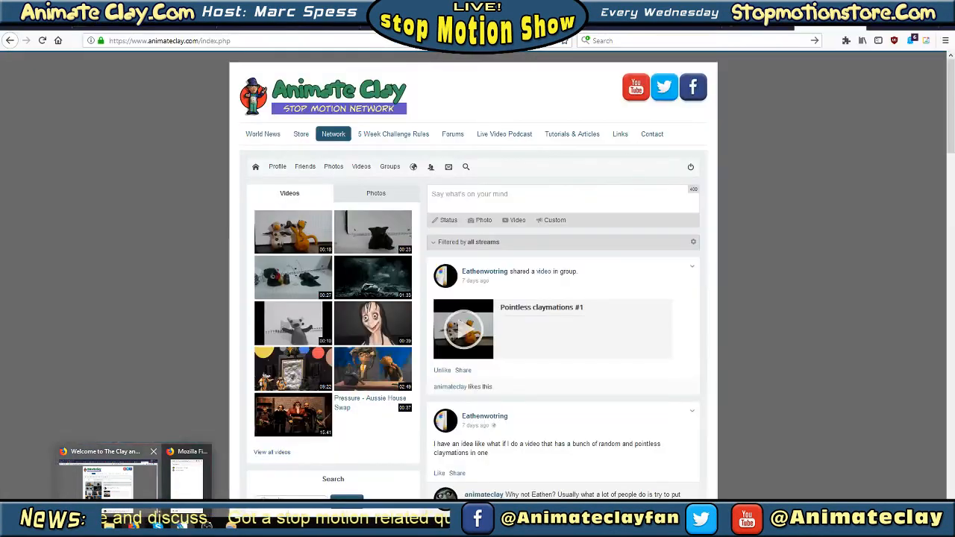
click(108, 472)
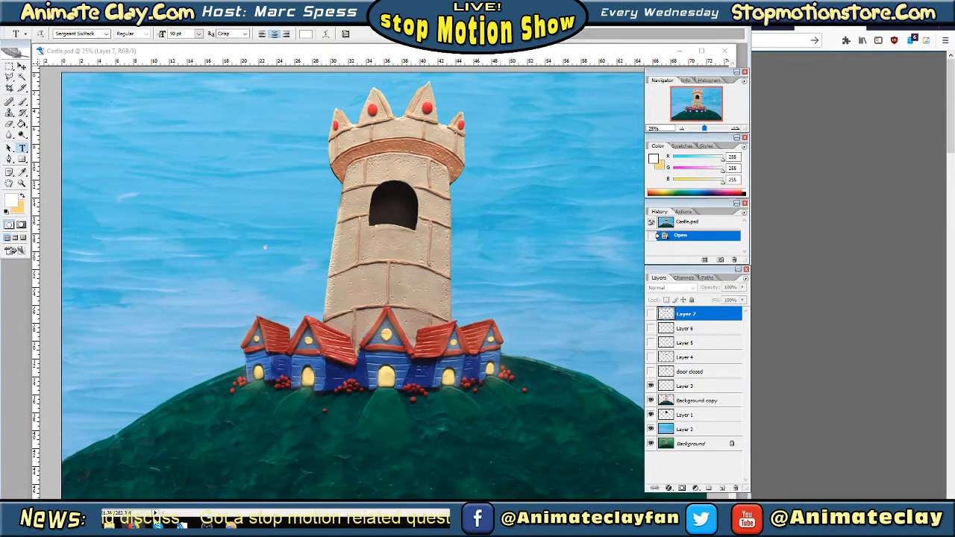
mouse_move(133, 525)
click(138, 489)
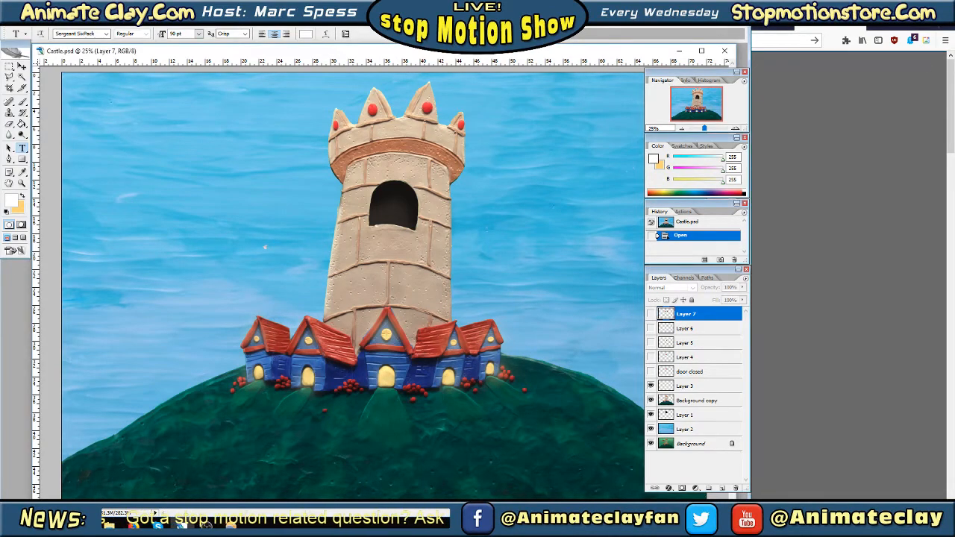
click(760, 220)
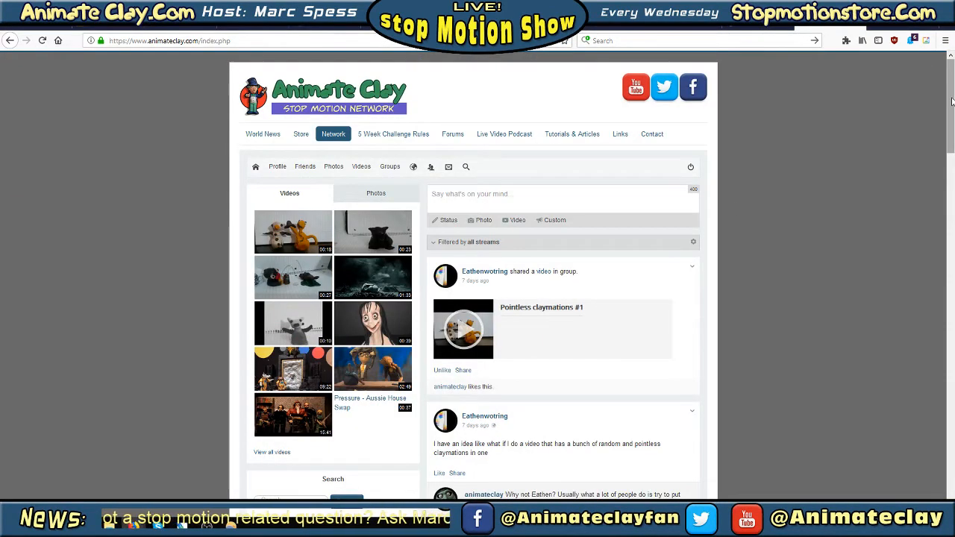
mouse_move(949, 108)
mouse_down()
mouse_move(949, 209)
mouse_move(947, 100)
mouse_up()
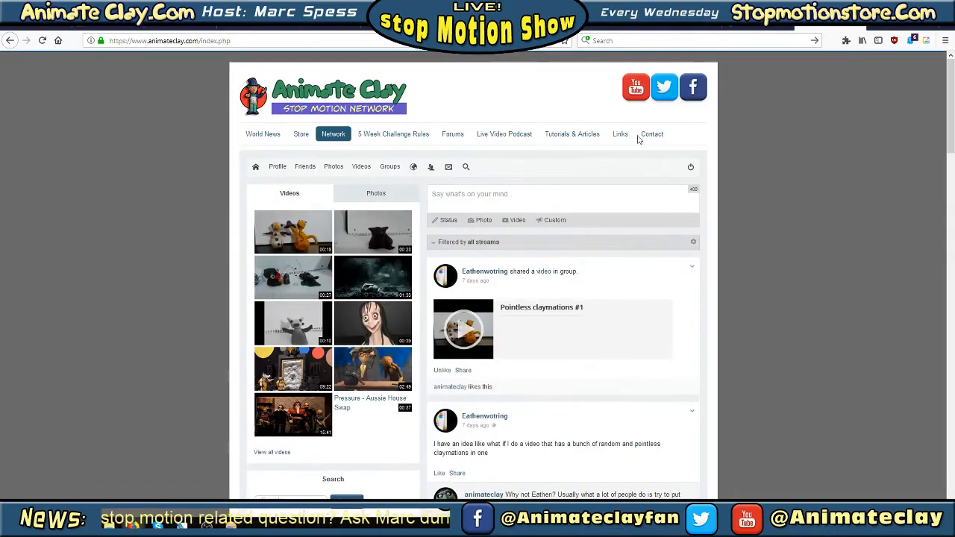
click(450, 135)
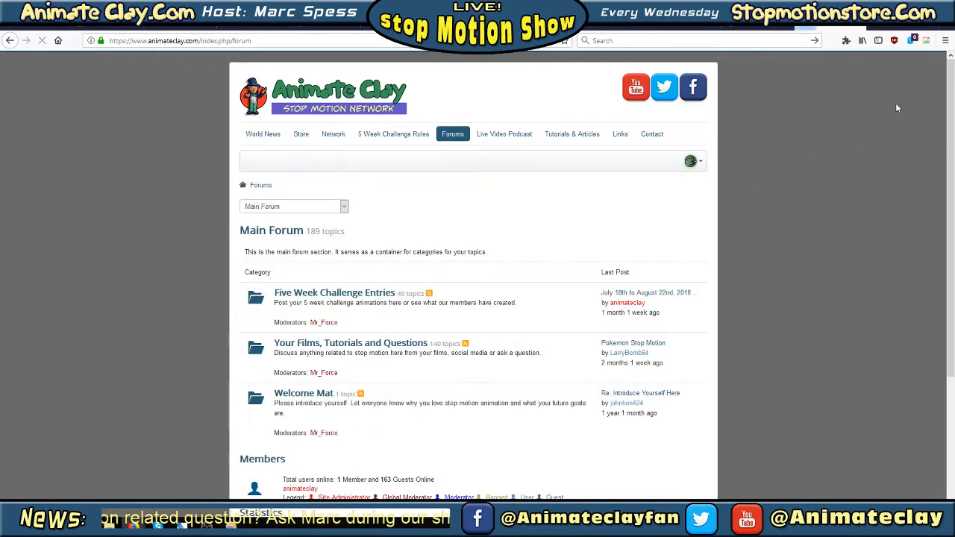
click(365, 293)
Look over the list of challenge topics in the Five Week Challenge Entries forum
mouse_move(949, 133)
mouse_down()
mouse_move(946, 380)
mouse_move(951, 135)
mouse_up()
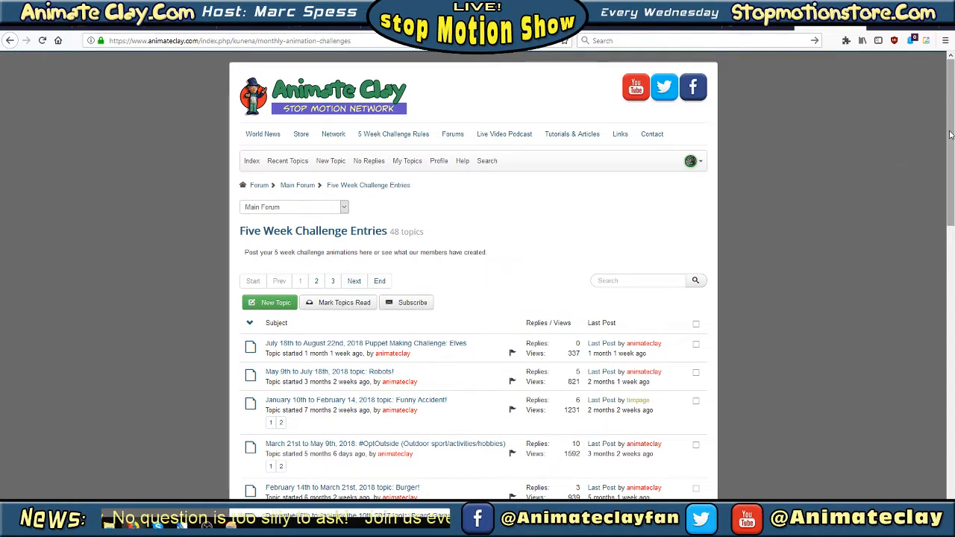
mouse_move(950, 135)
mouse_down()
mouse_move(952, 177)
mouse_move(953, 131)
mouse_up()
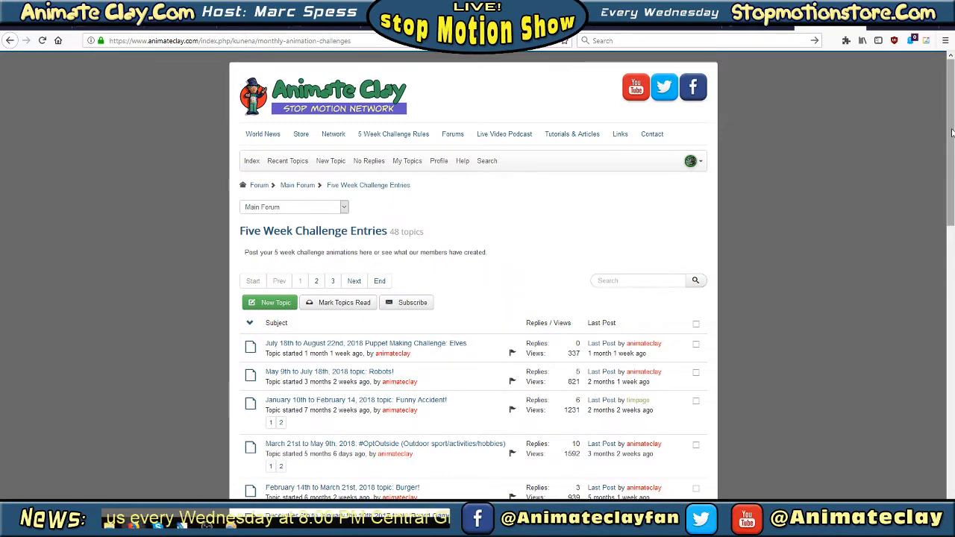
drag(952, 131, 950, 101)
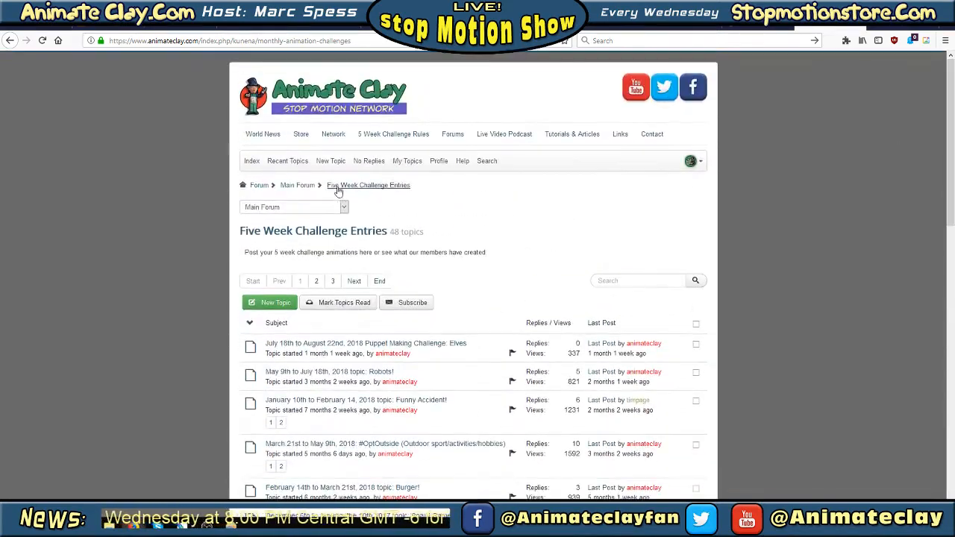
click(11, 41)
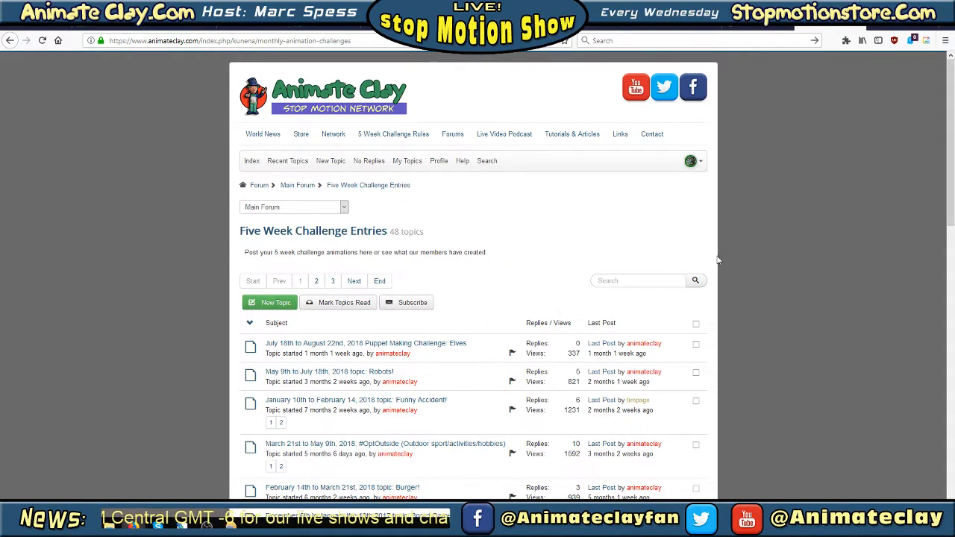
scroll(749, 217, down, 3)
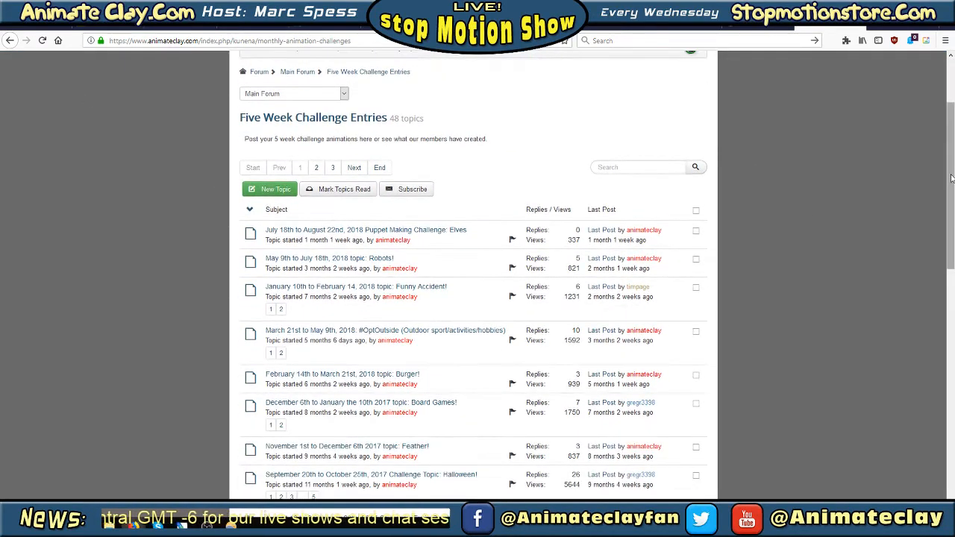
scroll(953, 193, up, 3)
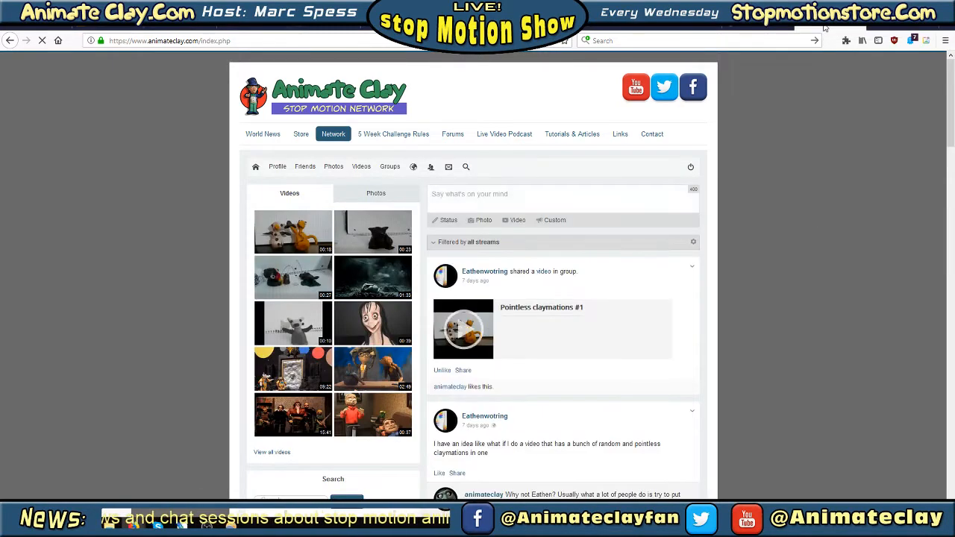
Search the web for "clay animation" in a new browser tab
drag(823, 27, 905, 29)
click(945, 29)
click(765, 37)
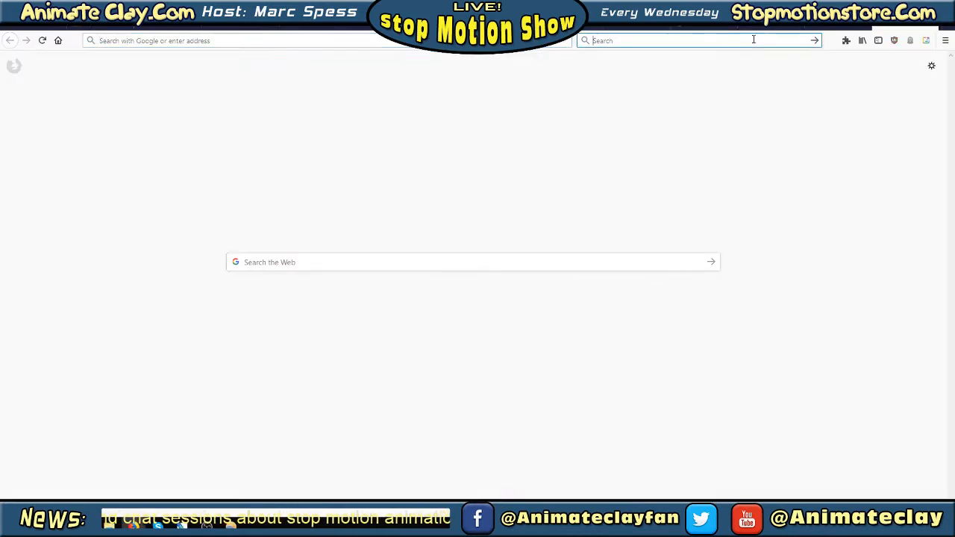
text(clay anima)
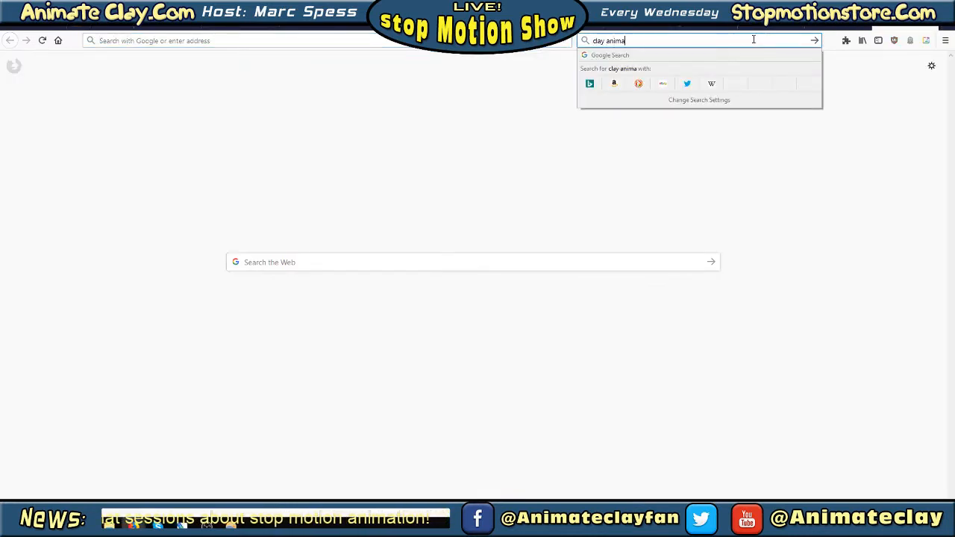
text(tion)
key(Return)
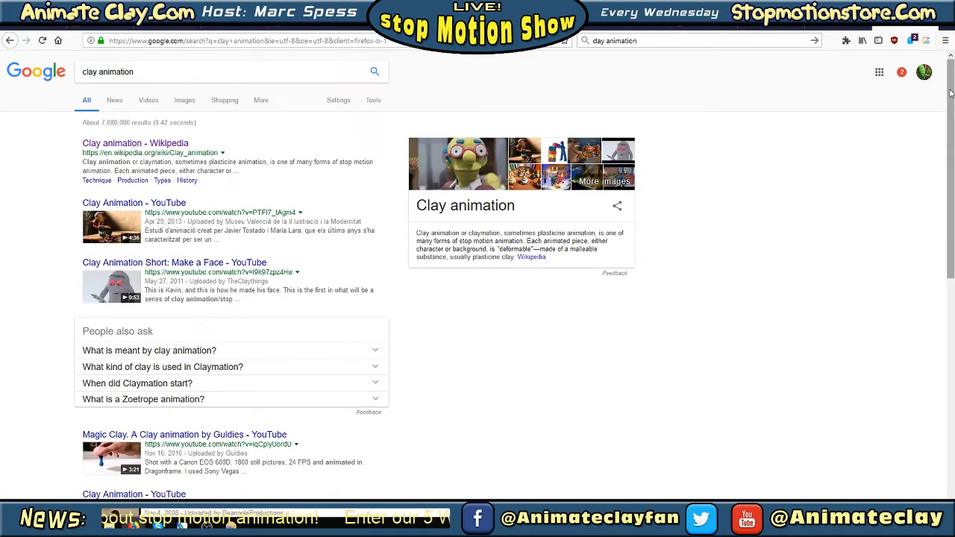
Go through the clay animation search results on pages 1 and 2 and open results page 3
scroll(951, 101, down, 1)
scroll(951, 109, up, 1)
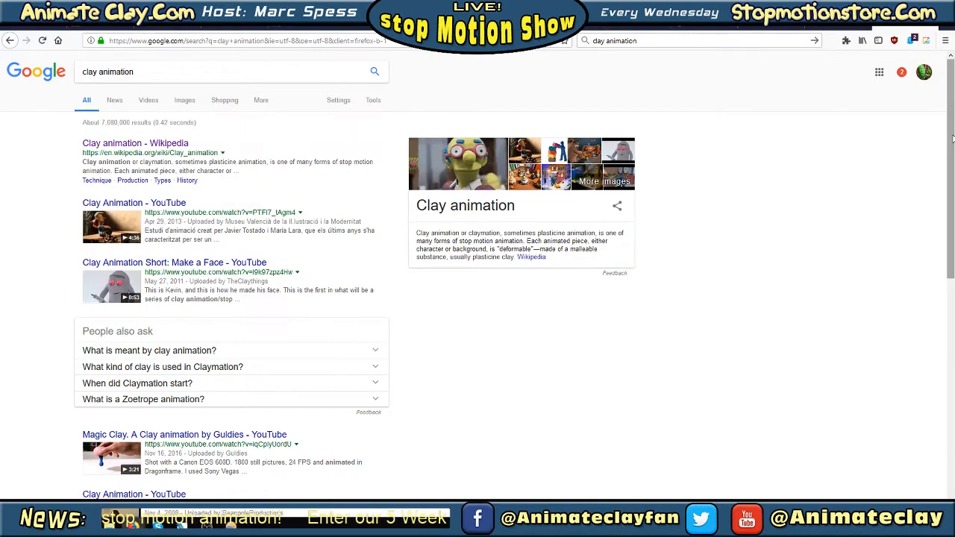
drag(951, 143, 953, 396)
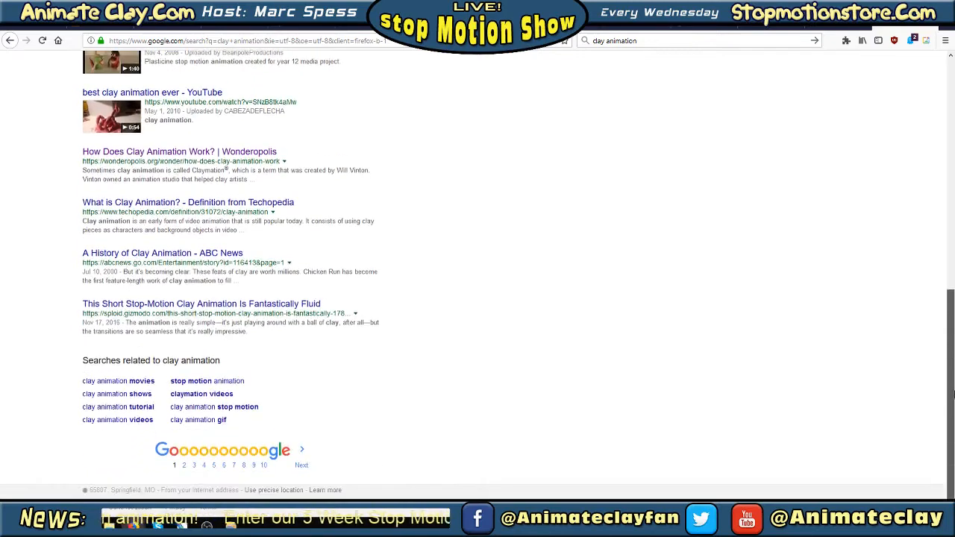
click(184, 468)
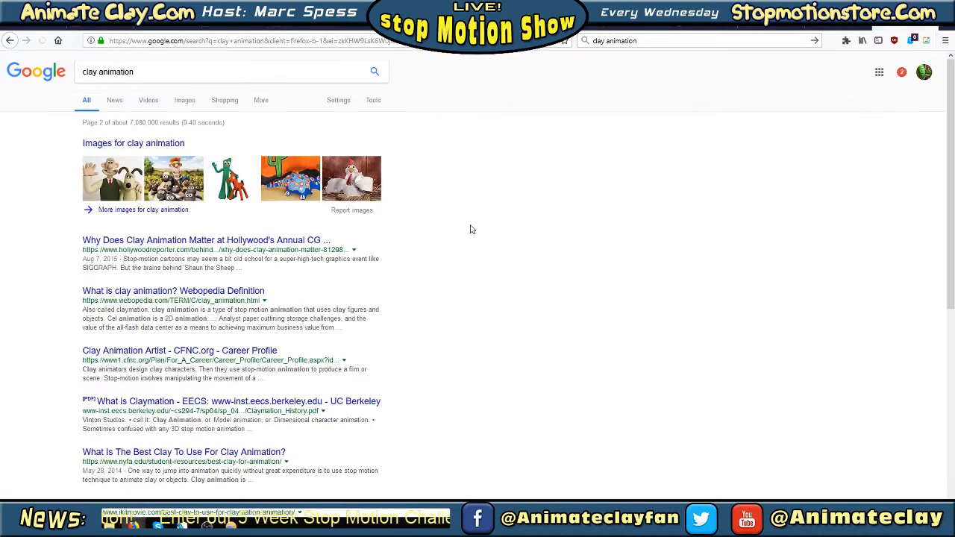
scroll(480, 231, down, 9)
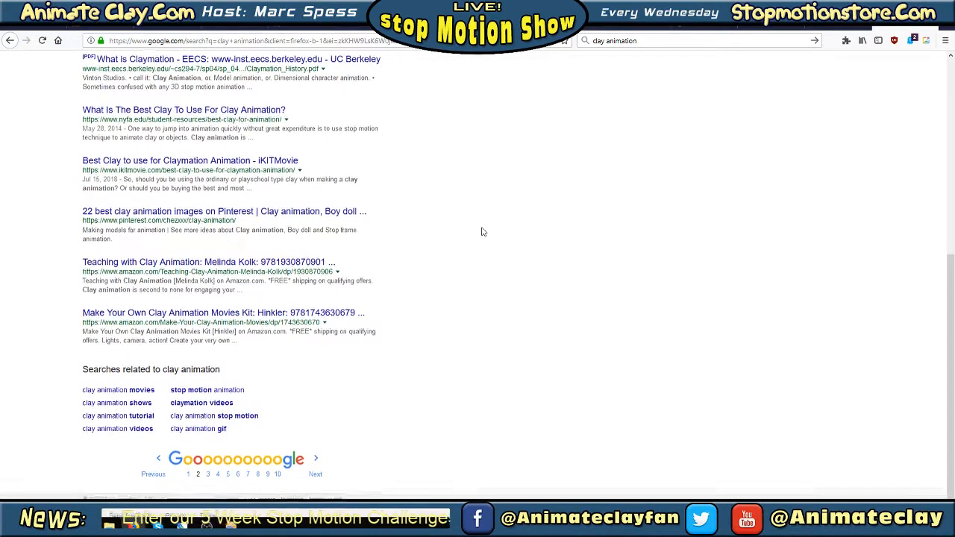
click(209, 466)
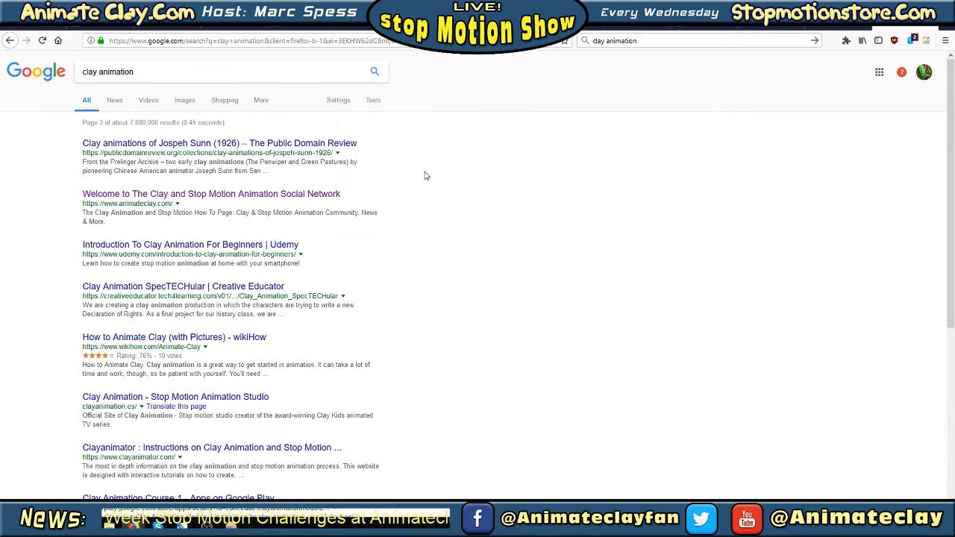
Return to the Animate Clay Network page and look over its videos and activity stream
click(931, 26)
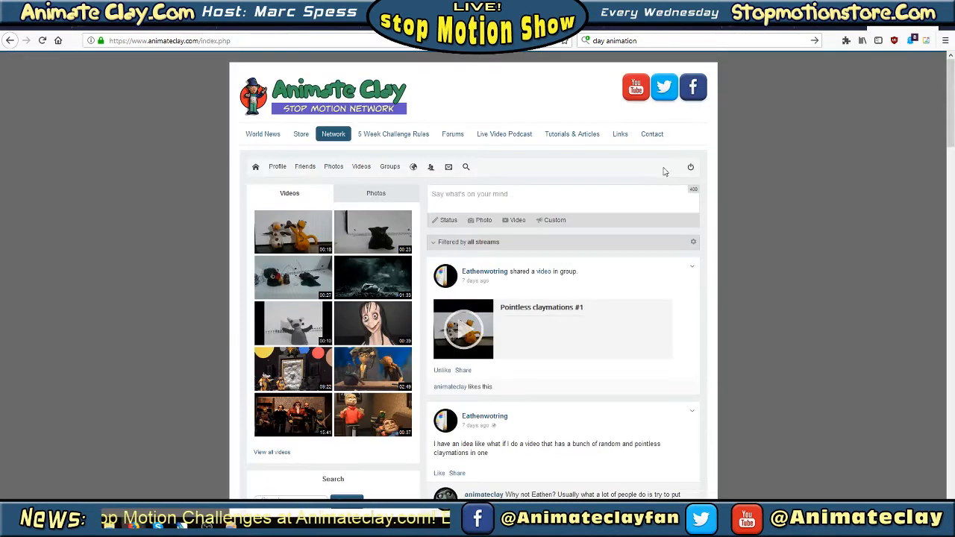
drag(951, 109, 950, 80)
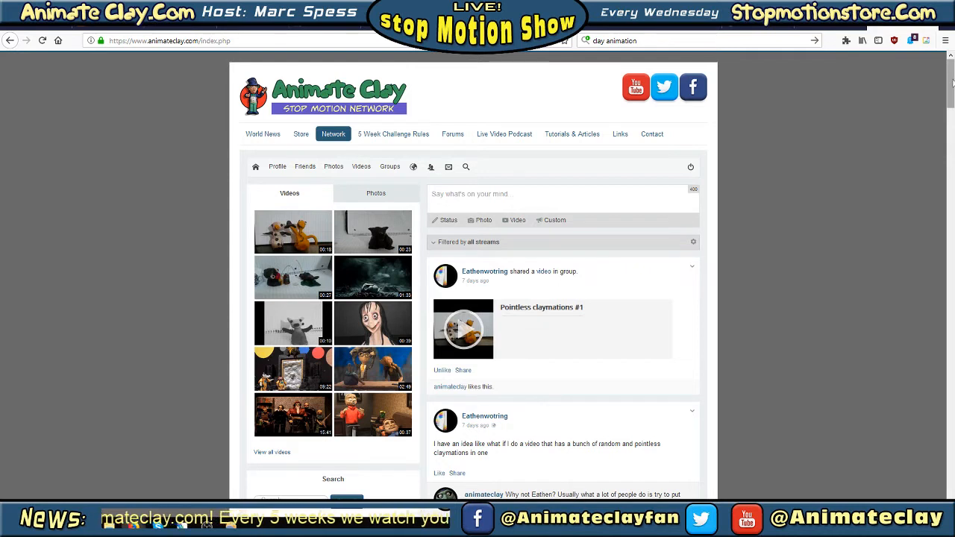
mouse_move(953, 83)
mouse_down()
mouse_move(951, 91)
mouse_move(950, 81)
mouse_up()
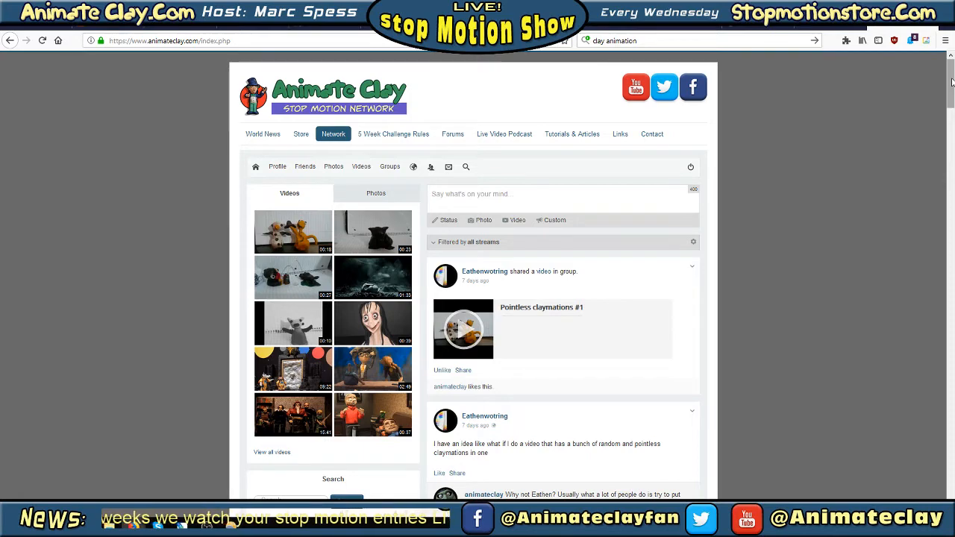
mouse_move(952, 84)
mouse_down()
mouse_move(951, 470)
mouse_move(949, 81)
mouse_up()
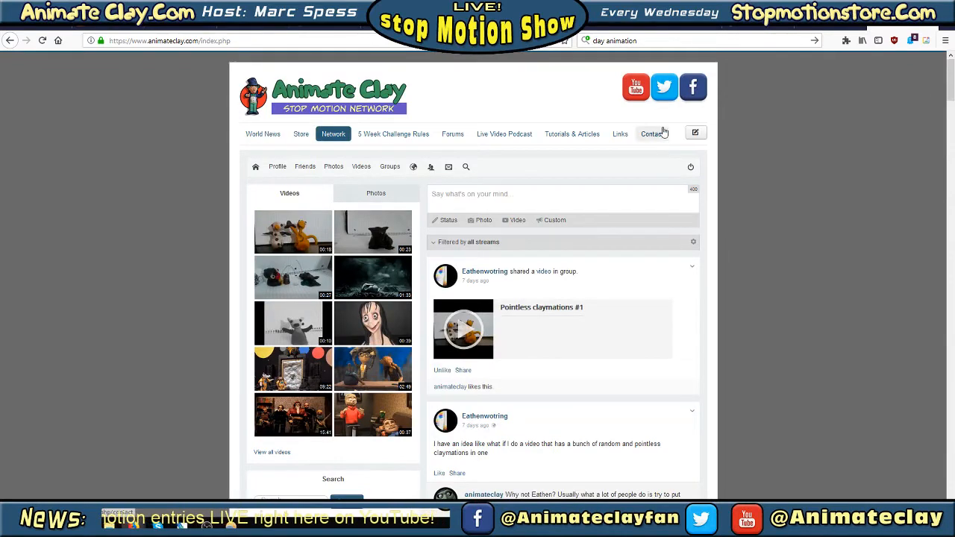
click(898, 7)
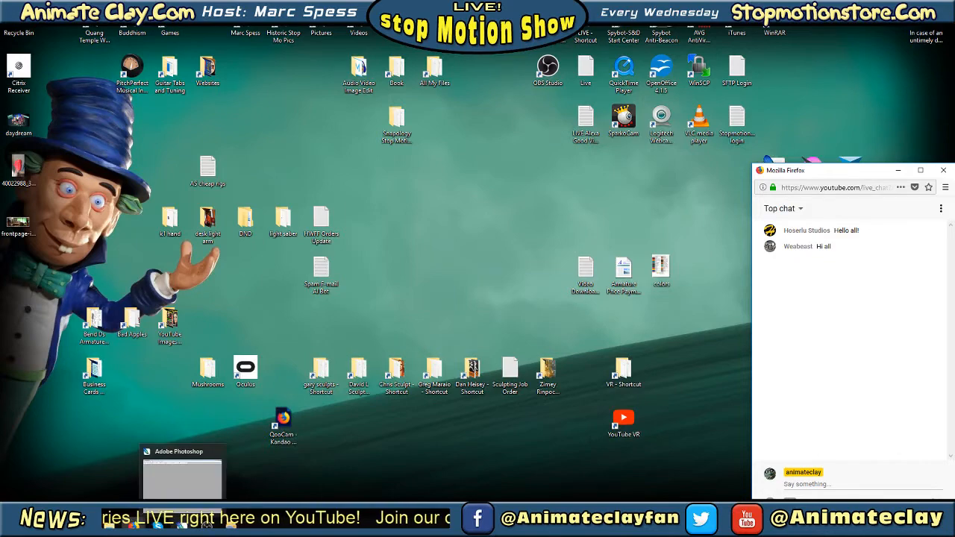
click(182, 526)
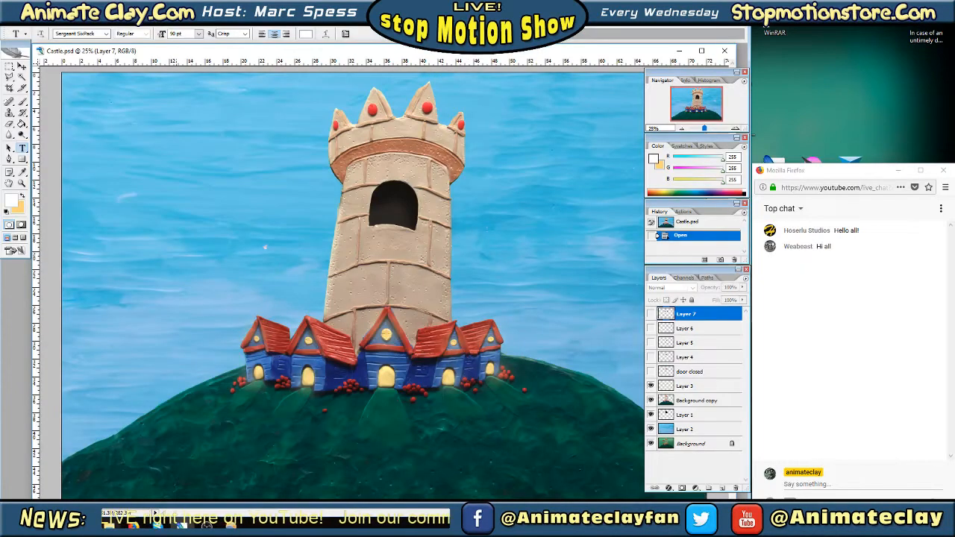
click(182, 527)
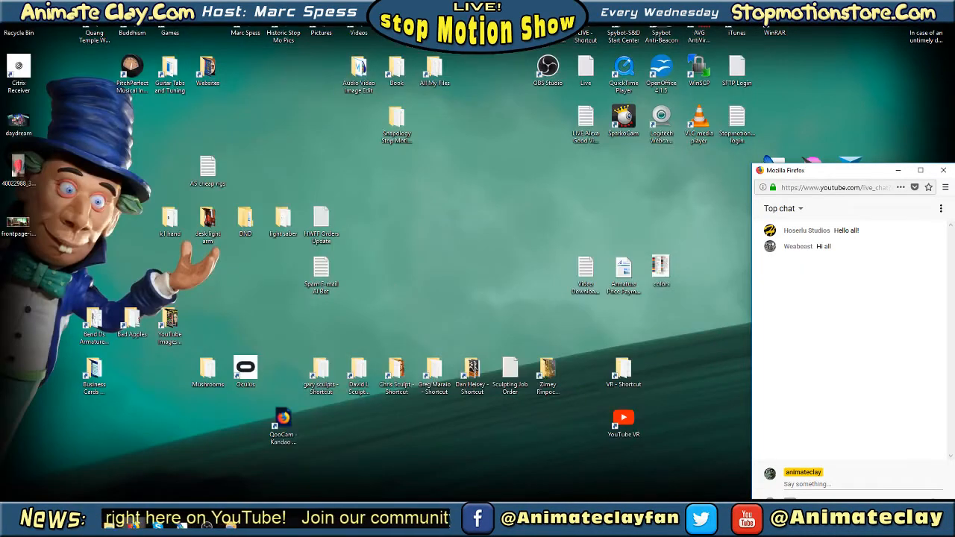
Switch to the Animate Clay site in Firefox and highlight the word "clay" in its web address
mouse_move(134, 527)
click(108, 478)
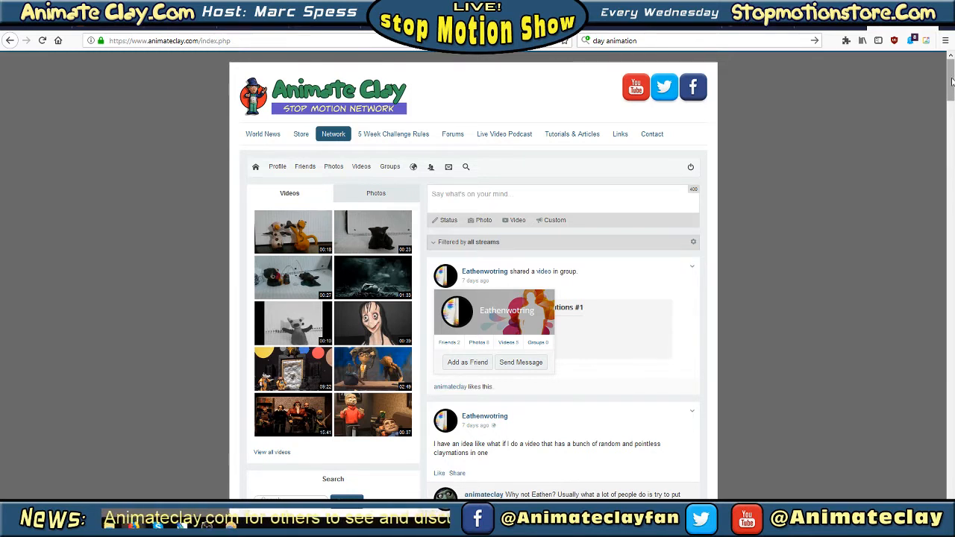
click(240, 40)
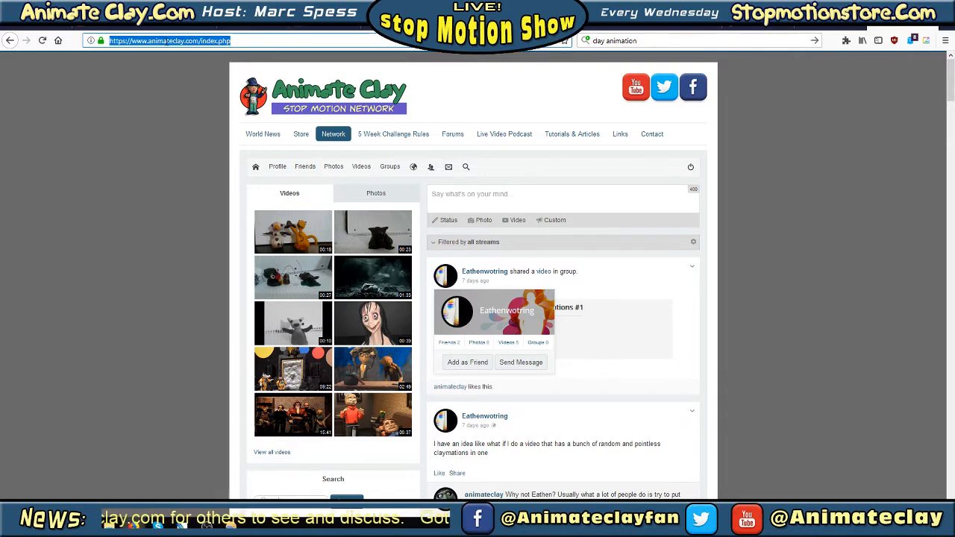
drag(174, 40, 184, 40)
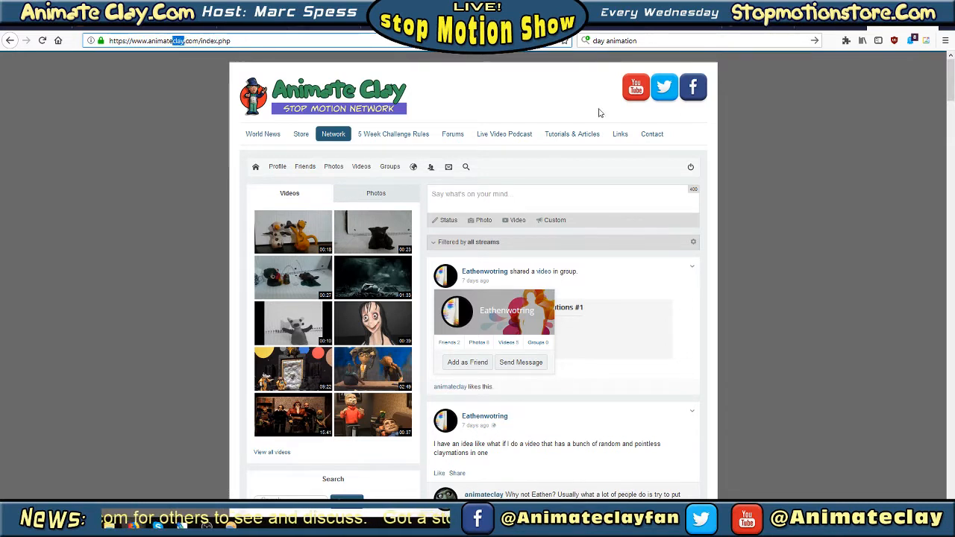
Switch back to Castle.psd in Photoshop and hide Background copy, Layer 1 and Layer 3, keeping the Layer 2 sky shown
click(898, 8)
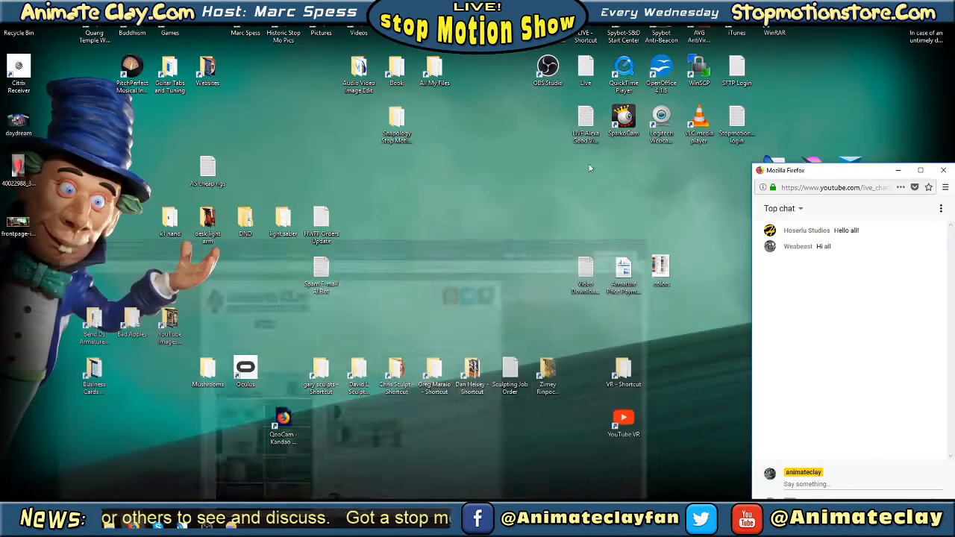
mouse_move(133, 527)
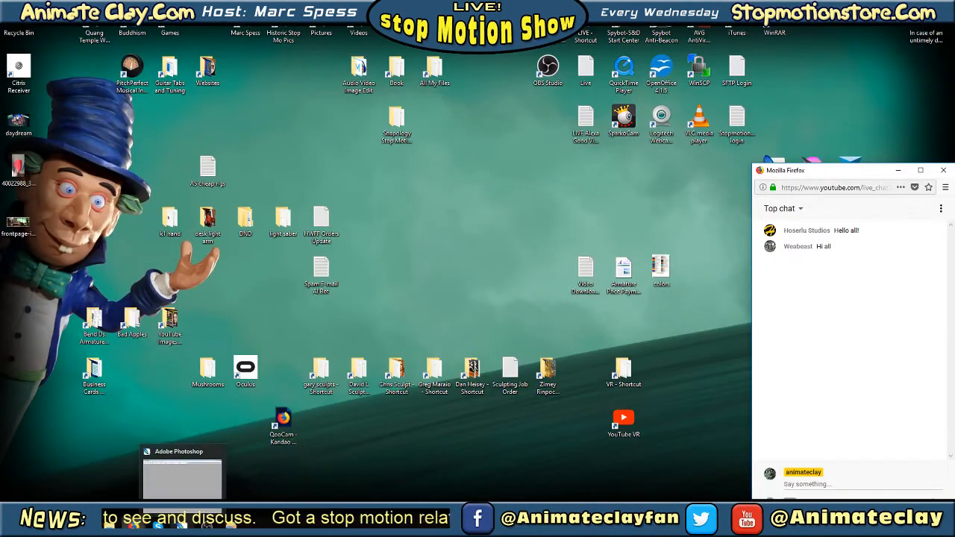
click(182, 527)
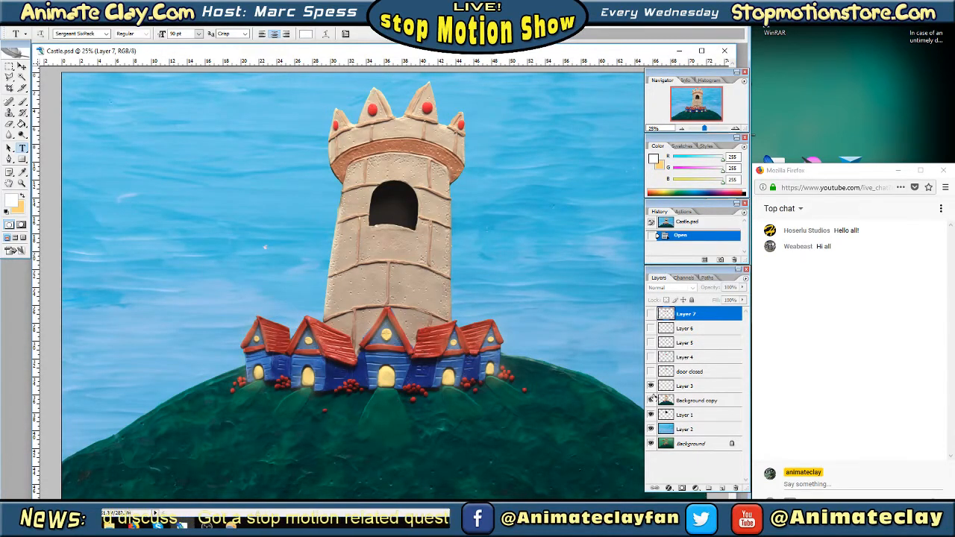
click(650, 400)
click(650, 414)
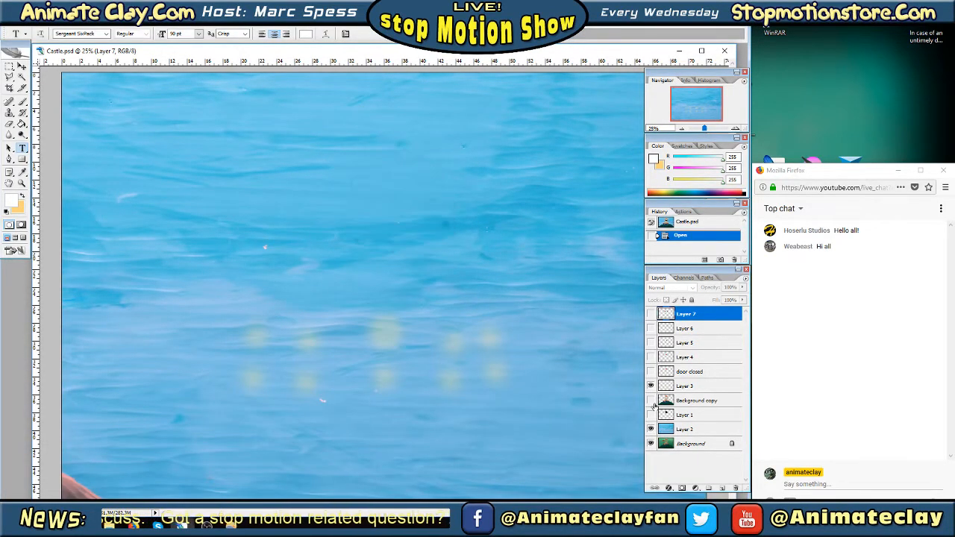
click(650, 386)
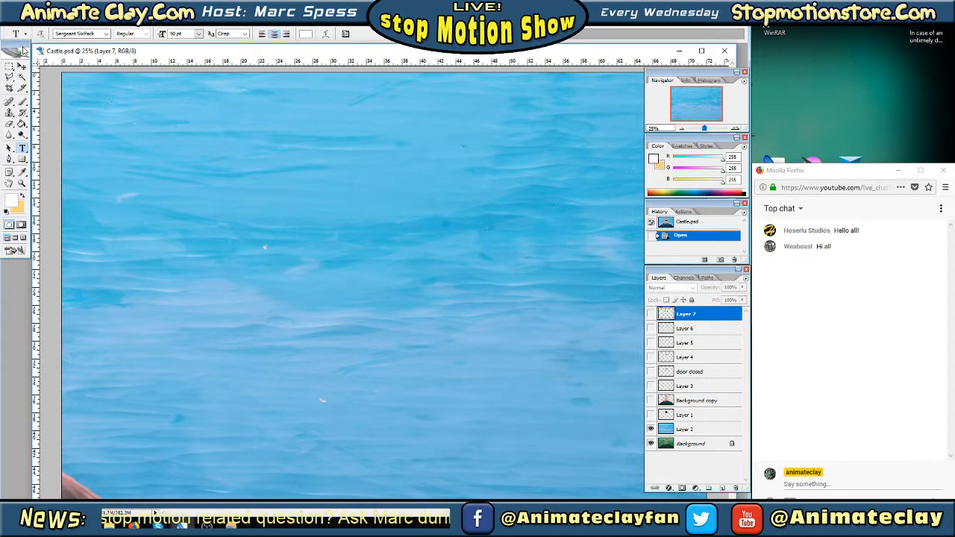
Sample the blue beside the white speck in the middle of the sky and ready the Brush on Layer 2
drag(24, 42, 13, 53)
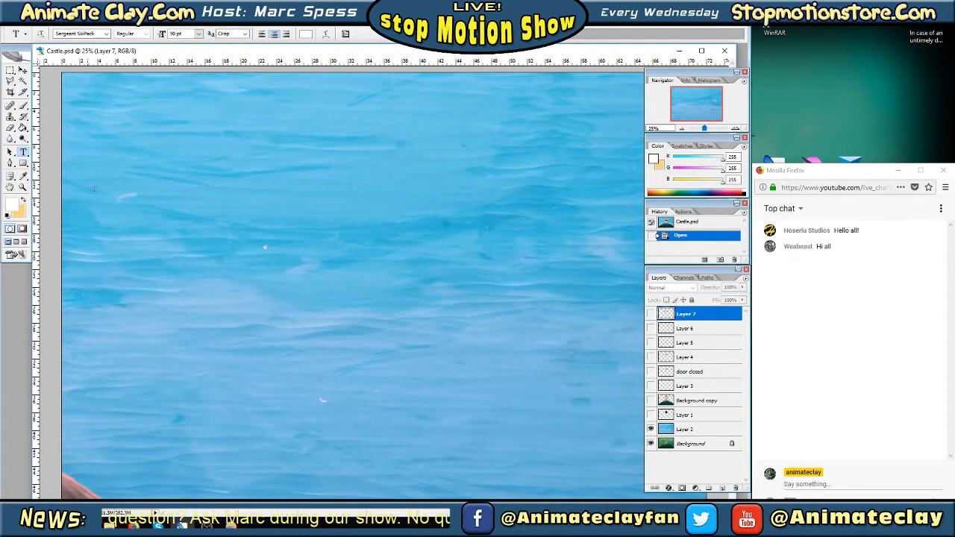
click(23, 177)
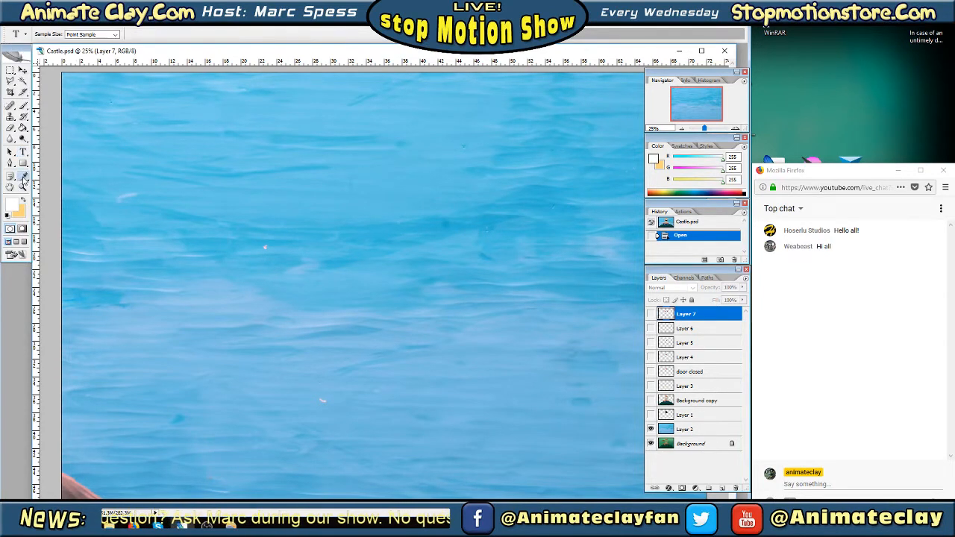
click(263, 244)
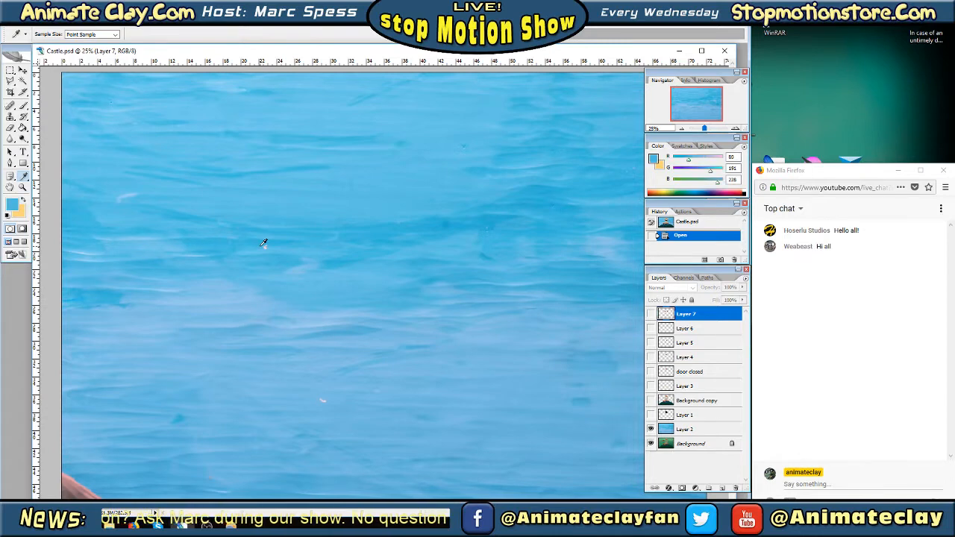
click(24, 106)
click(41, 105)
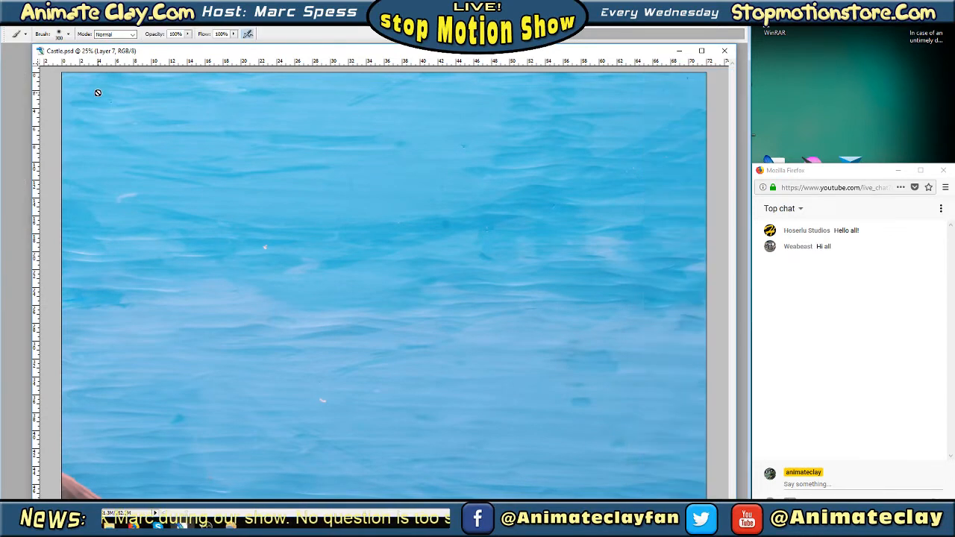
key(Tab)
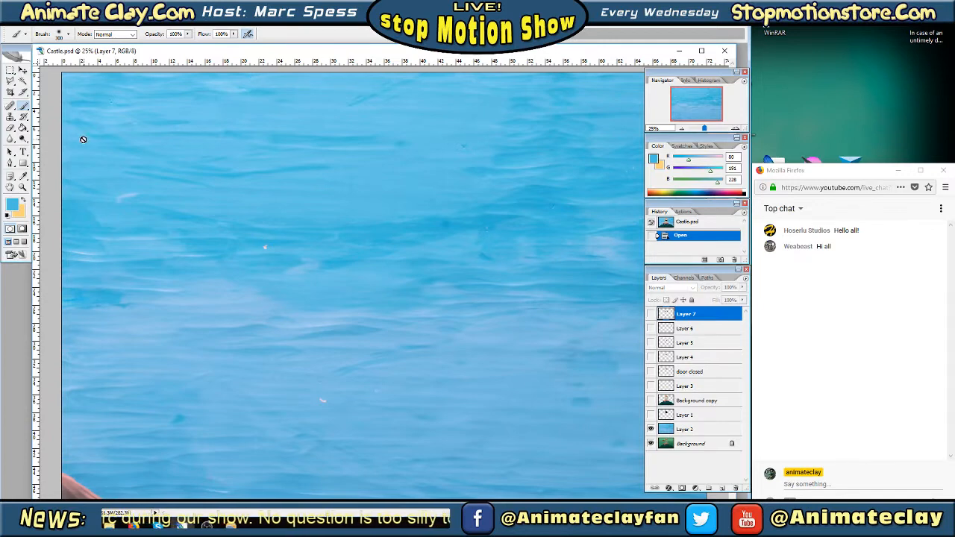
click(682, 431)
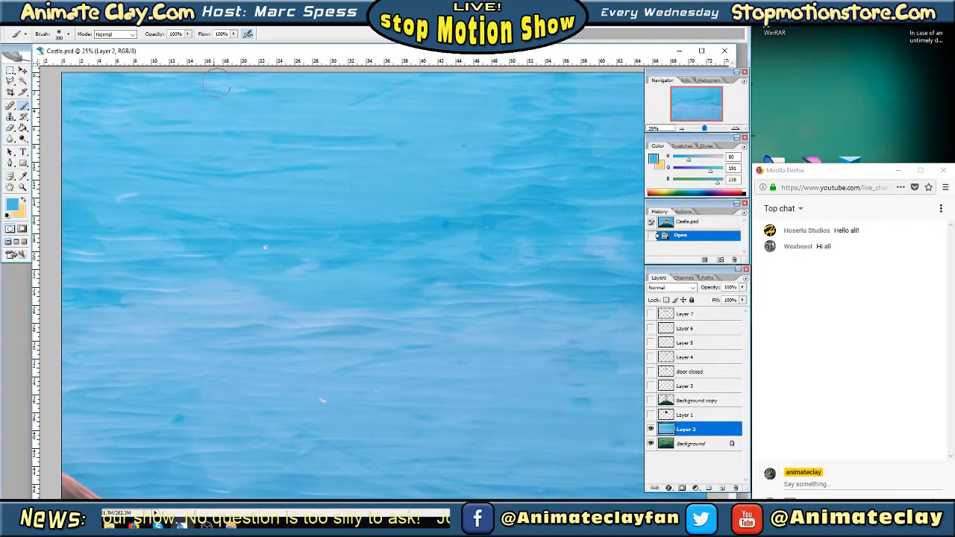
Set the brush diameter to 43 px and paint over the white speck in mid-sky with blue sampled nearby
click(68, 34)
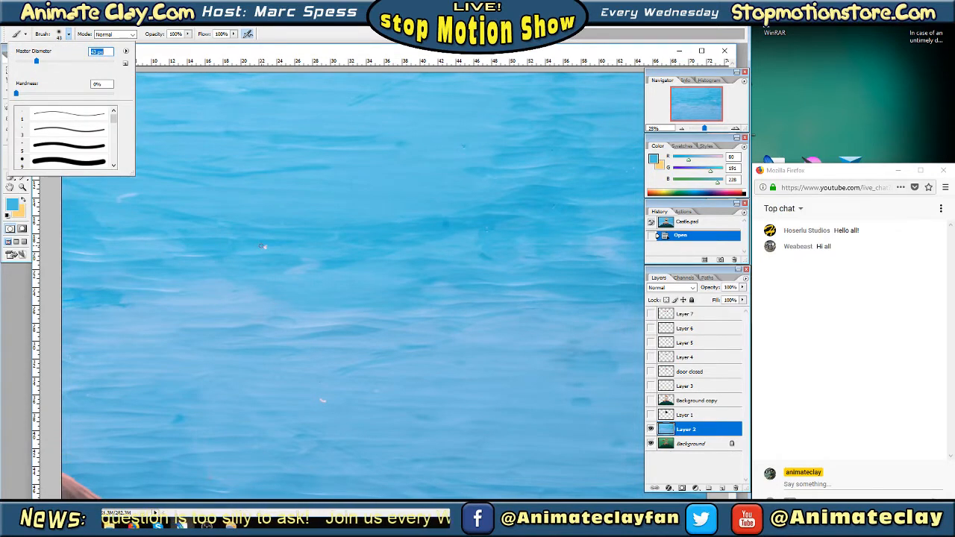
key(Tab)
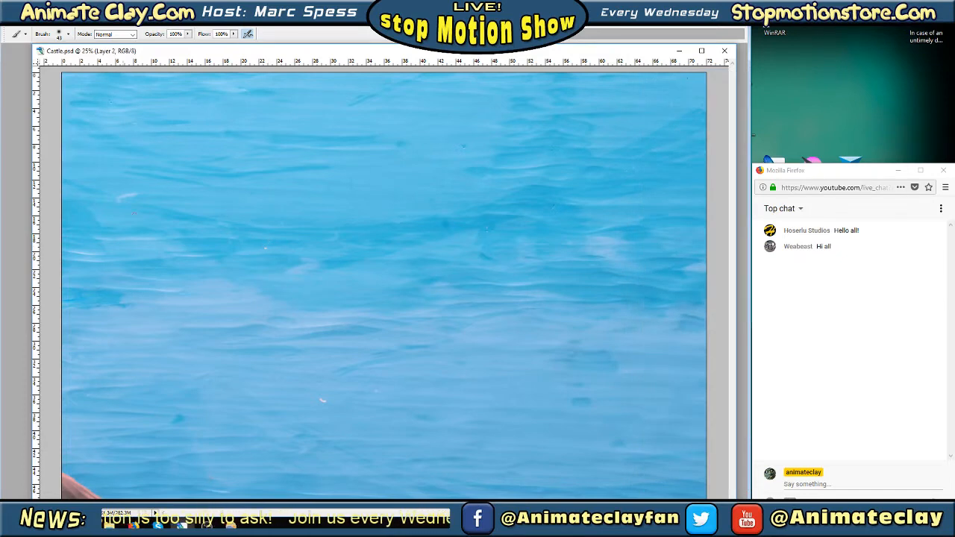
key(Tab)
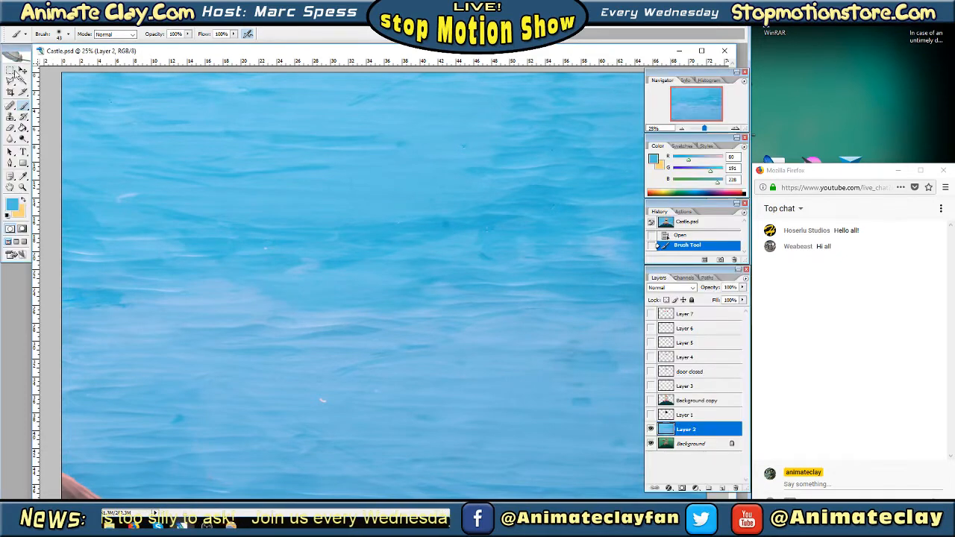
click(24, 177)
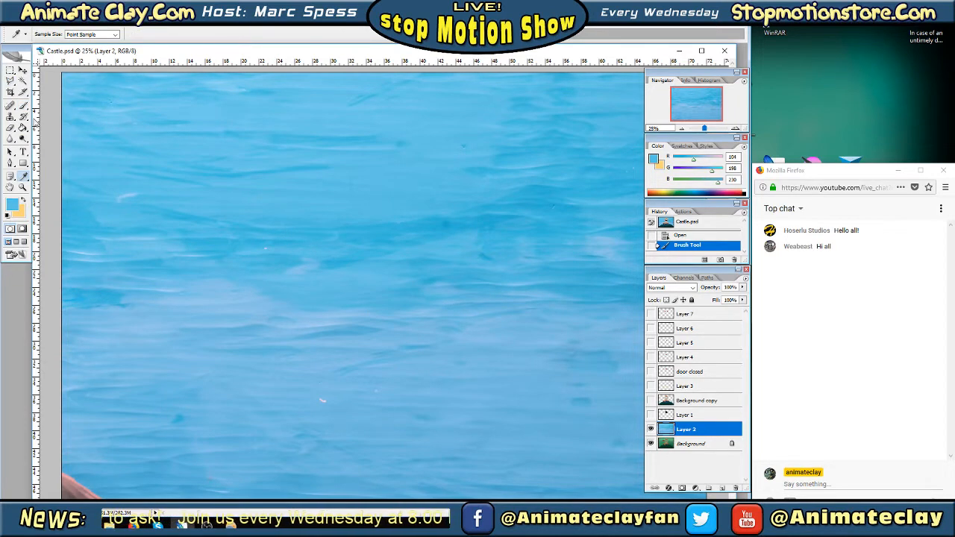
key(b)
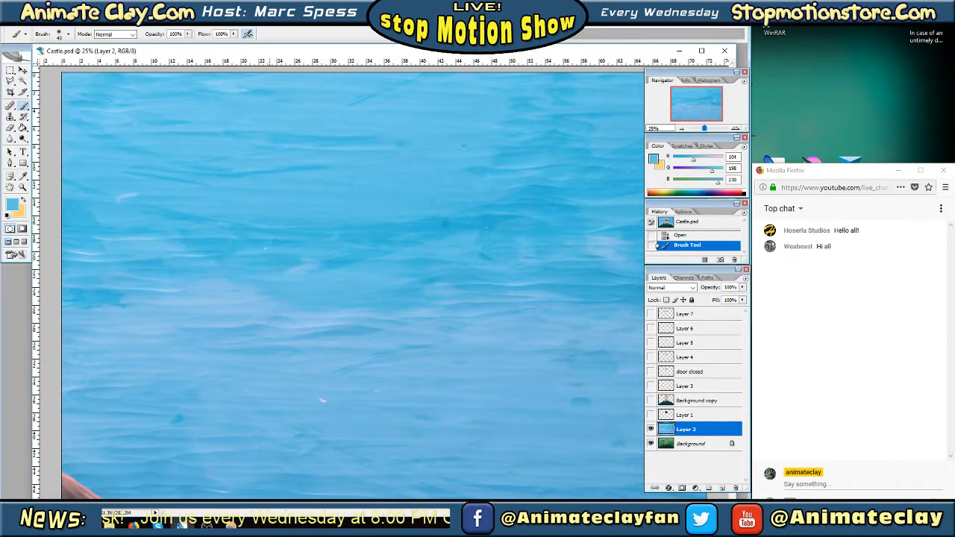
click(265, 248)
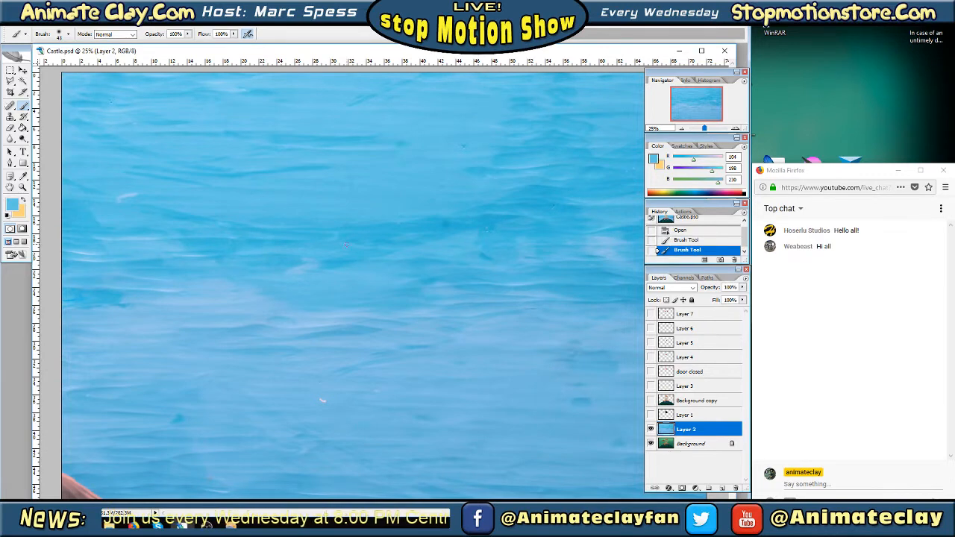
Sample the surrounding lighter blues and paint over the white marks in the lower sky on Layer 2
click(24, 178)
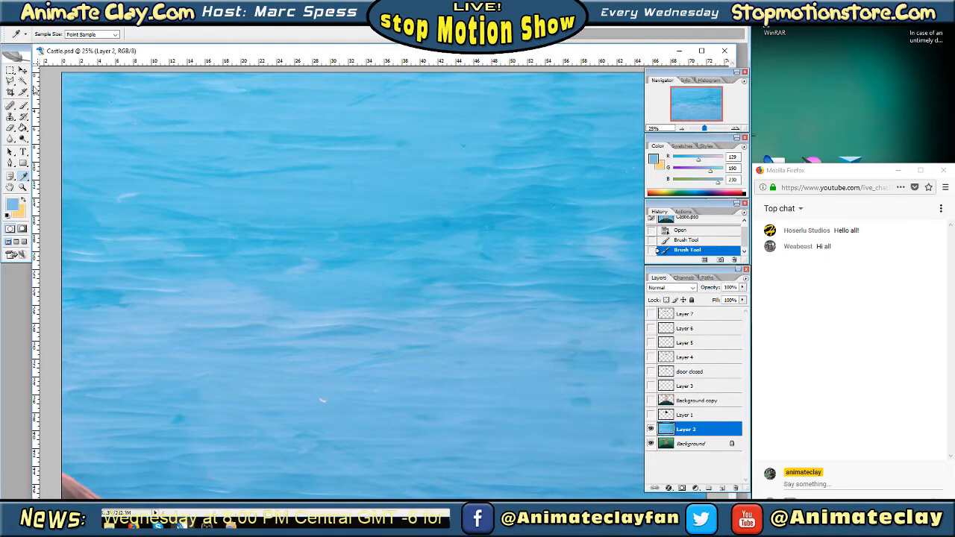
click(24, 106)
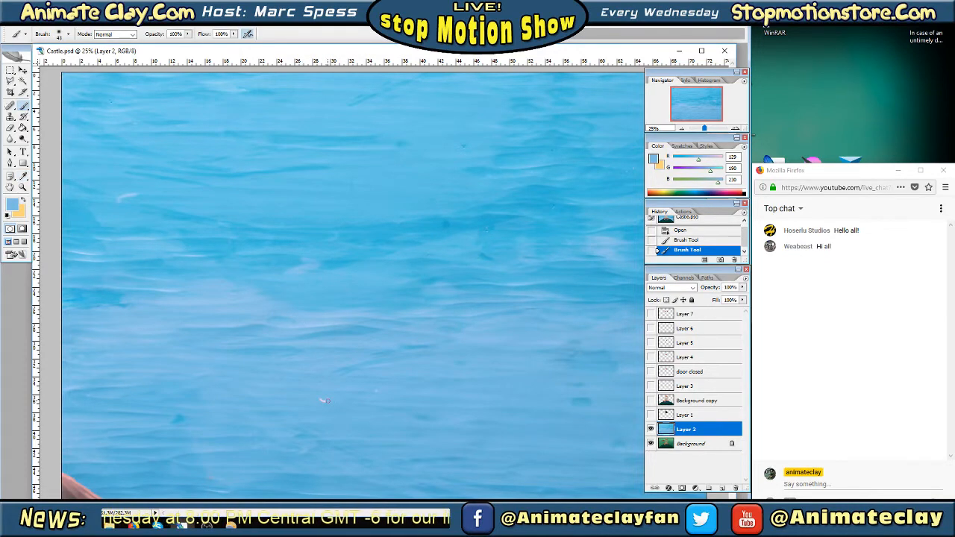
drag(315, 400, 390, 400)
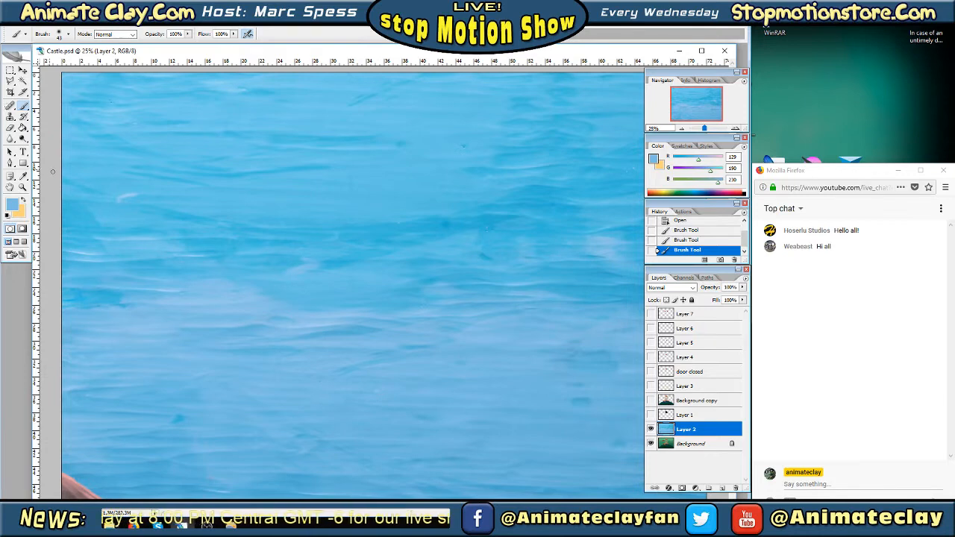
click(24, 176)
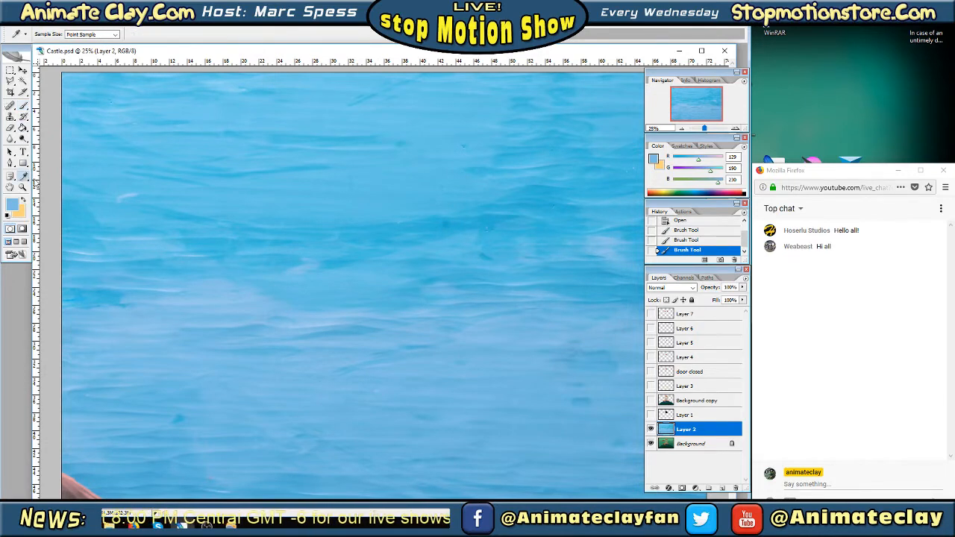
click(372, 369)
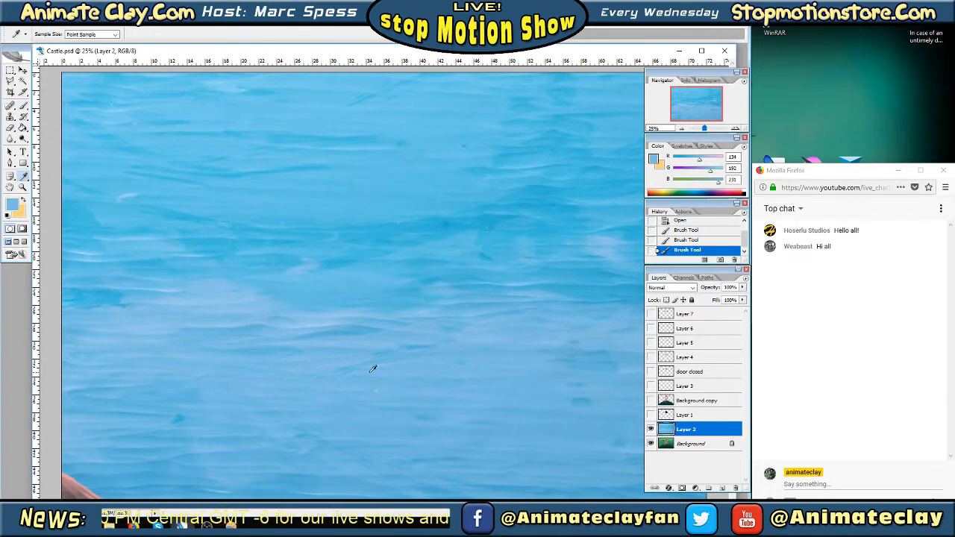
click(23, 105)
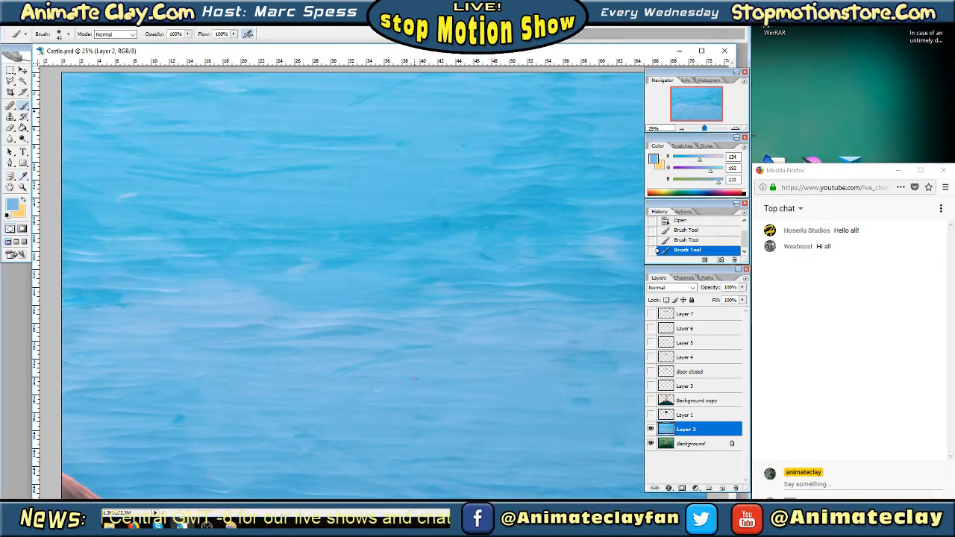
click(375, 390)
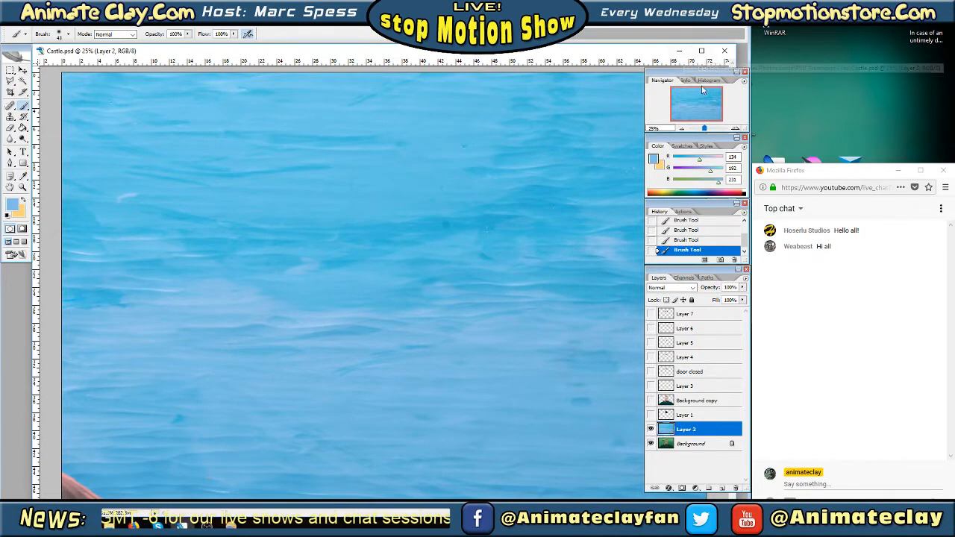
Narrow the Castle.psd window so the palettes no longer cover the image, and prepare to sample a new sky color
drag(741, 47, 644, 45)
drag(690, 100, 697, 100)
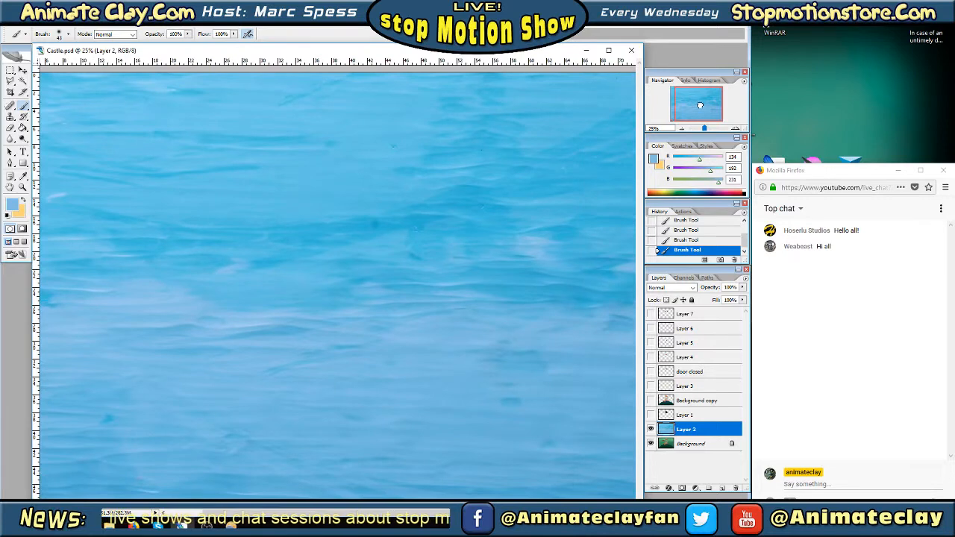
click(23, 176)
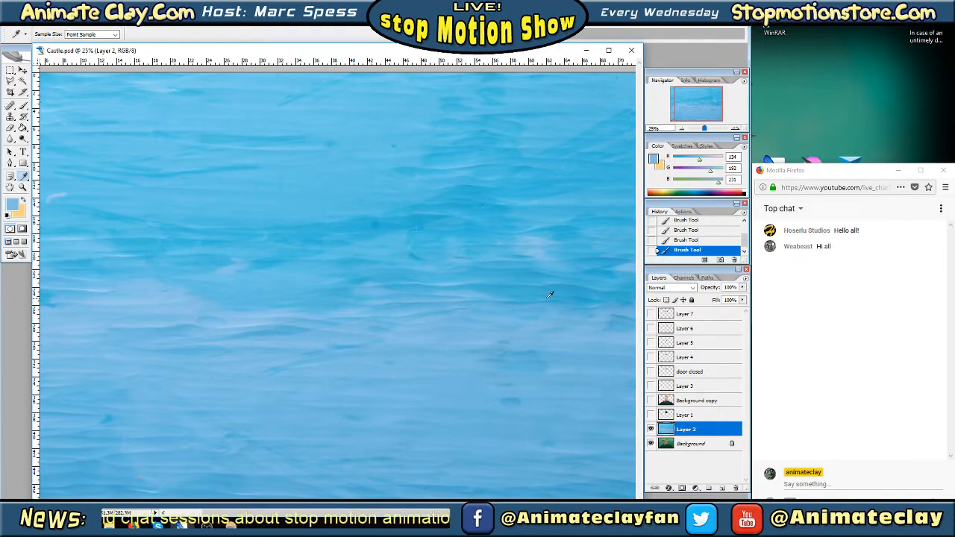
mouse_move(528, 56)
mouse_down()
mouse_move(519, 55)
mouse_move(527, 55)
mouse_up()
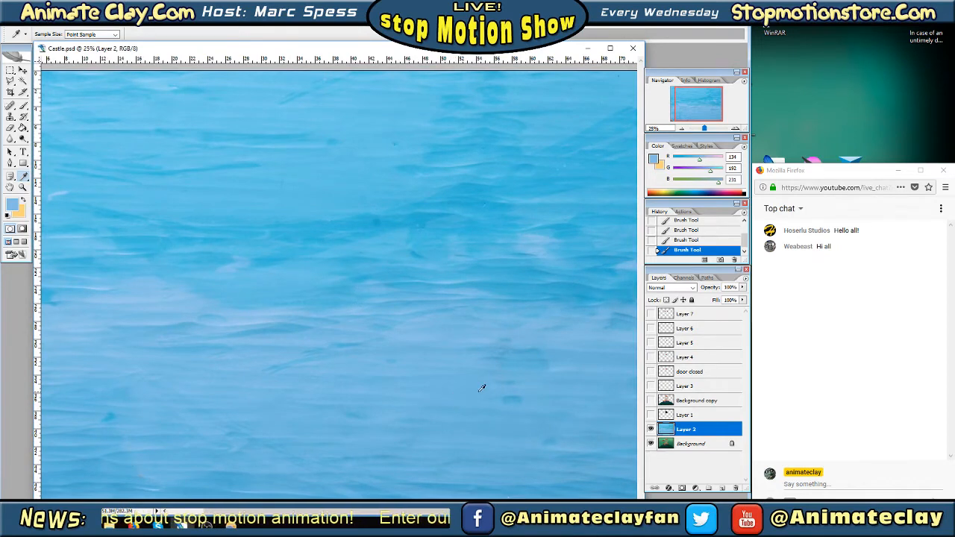
Sample the darker blue beside the small dark speck in the upper sky and retouch the speck with the Brush
click(736, 128)
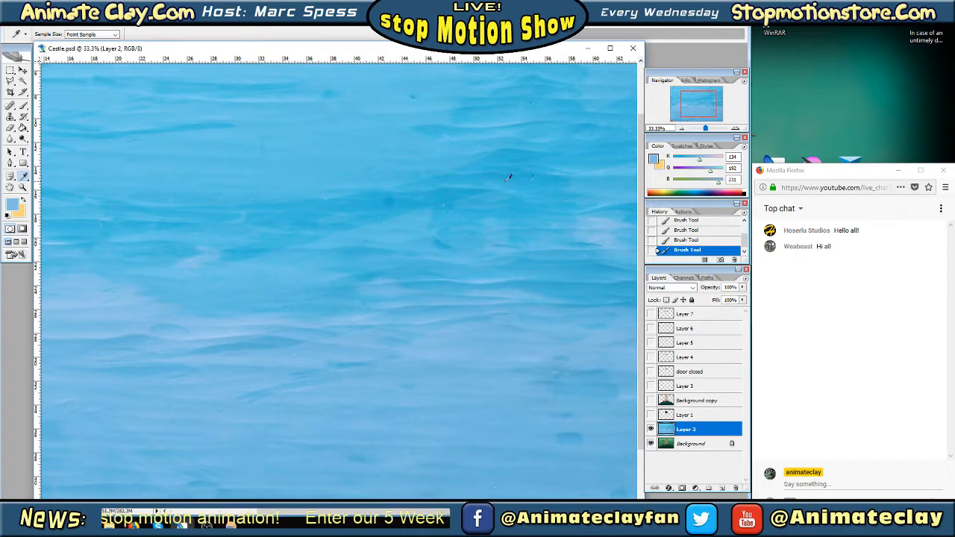
click(542, 172)
click(23, 106)
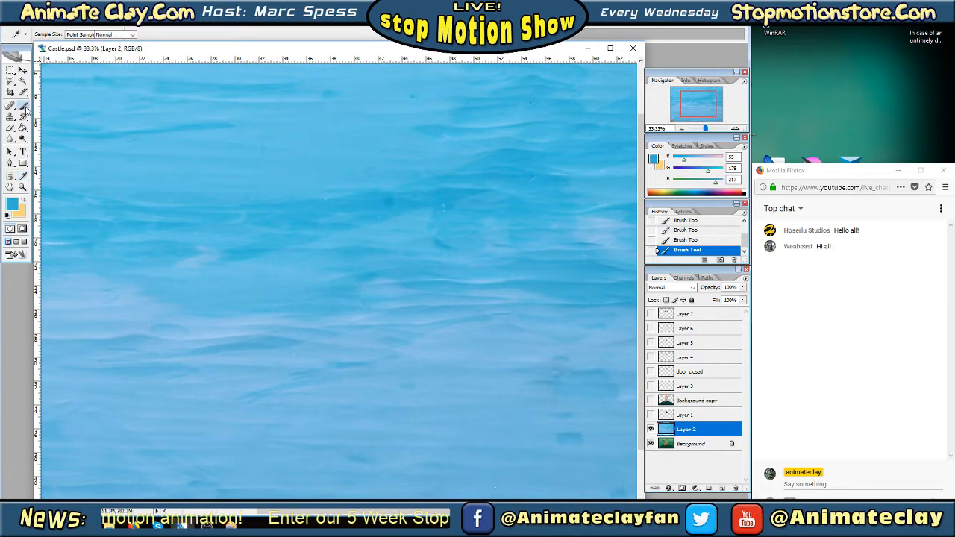
At 50% zoom, sample a matching blue and paint over the cluster of tiny light and dark marks in the sky
click(736, 128)
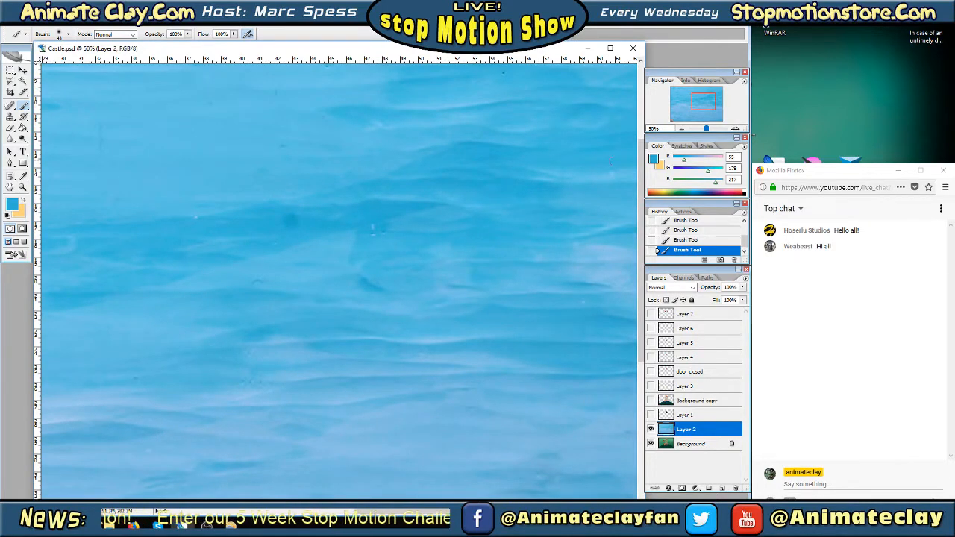
drag(704, 98, 703, 98)
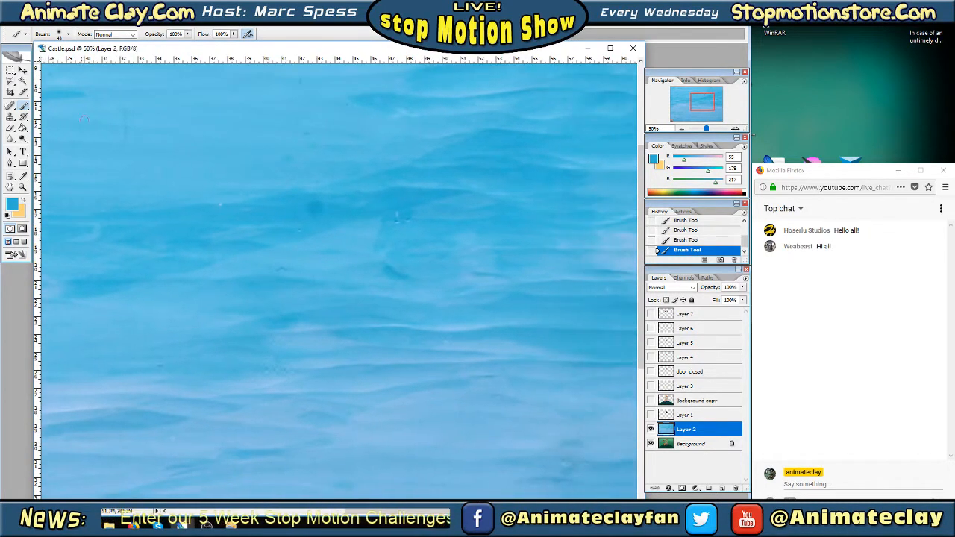
click(22, 176)
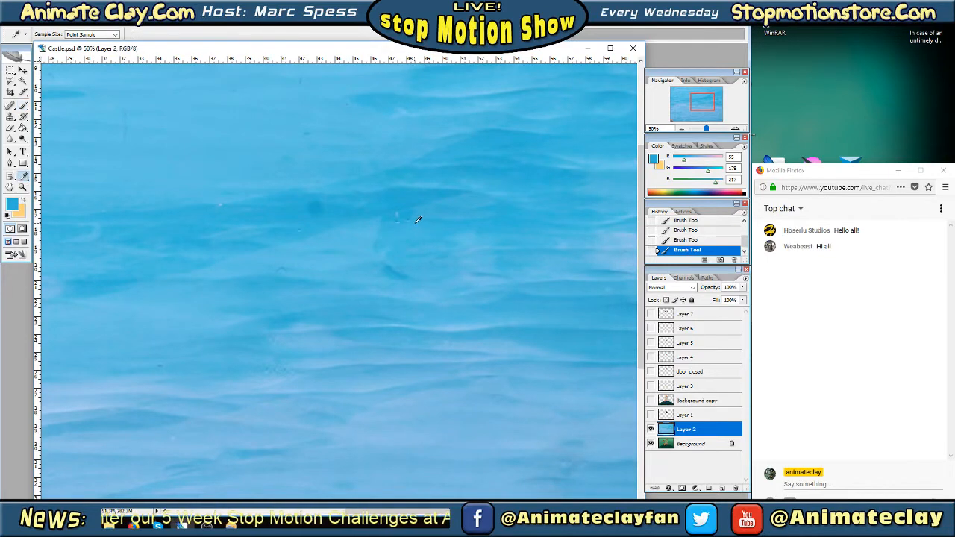
click(88, 133)
click(23, 106)
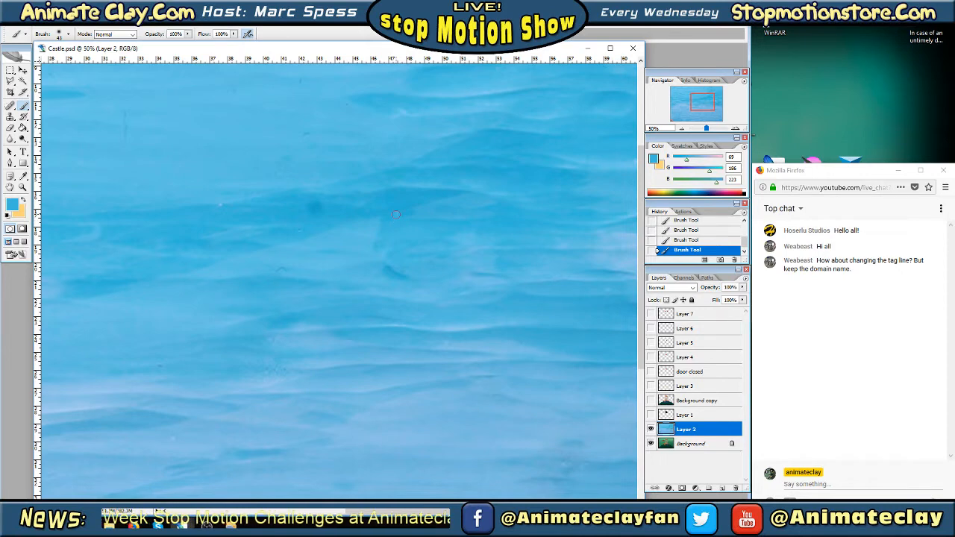
Sample the blue beside the dark round spot in the sky and paint over the spot
drag(703, 98, 698, 98)
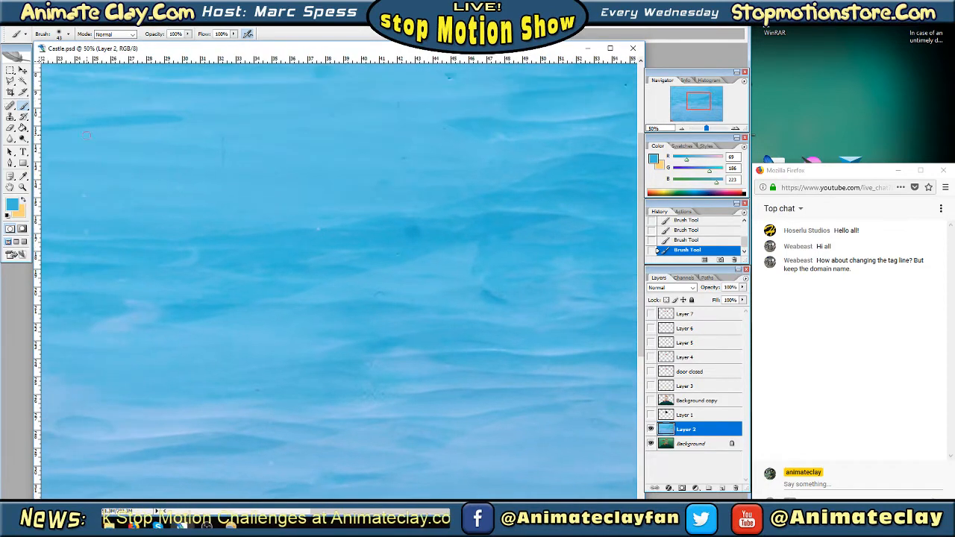
click(22, 176)
click(429, 232)
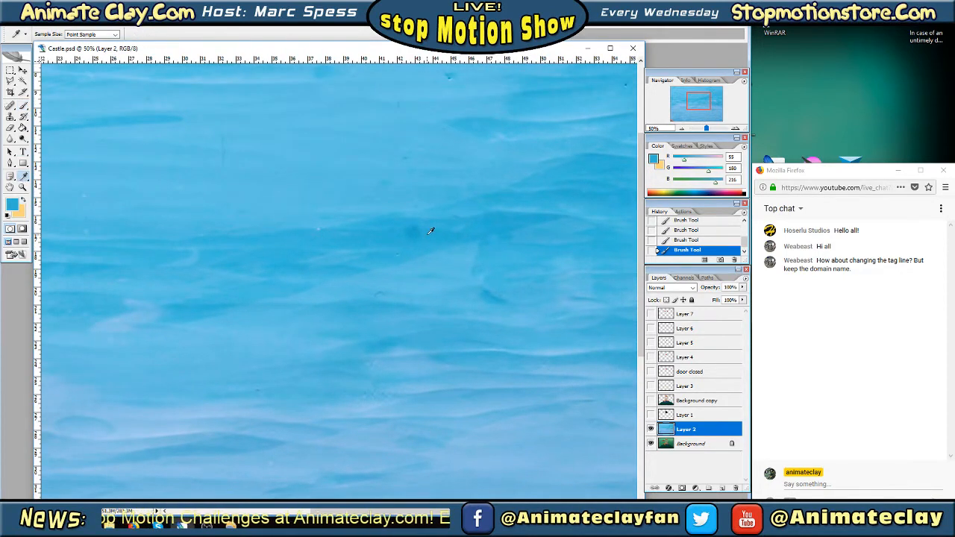
click(22, 106)
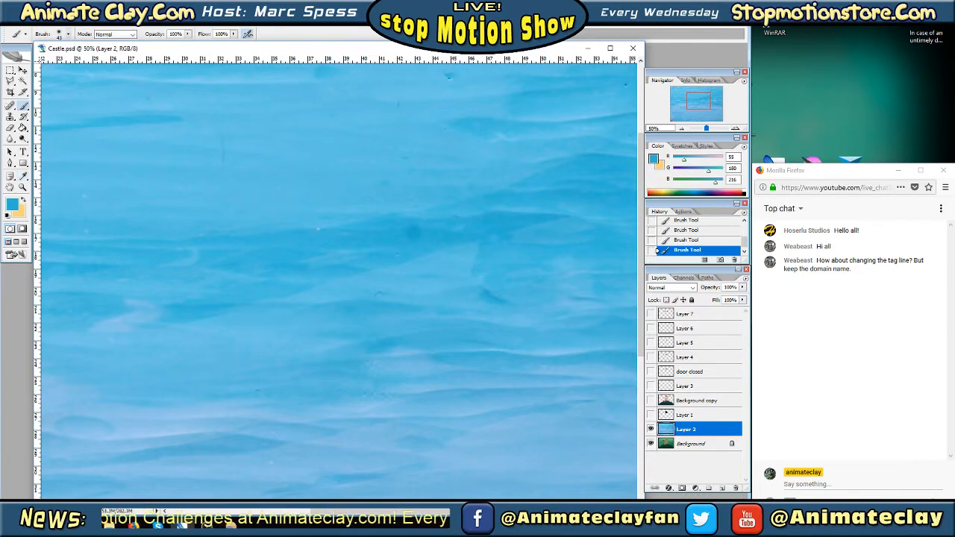
Choose the soft 65 px brush preset for further sky retouching
click(68, 33)
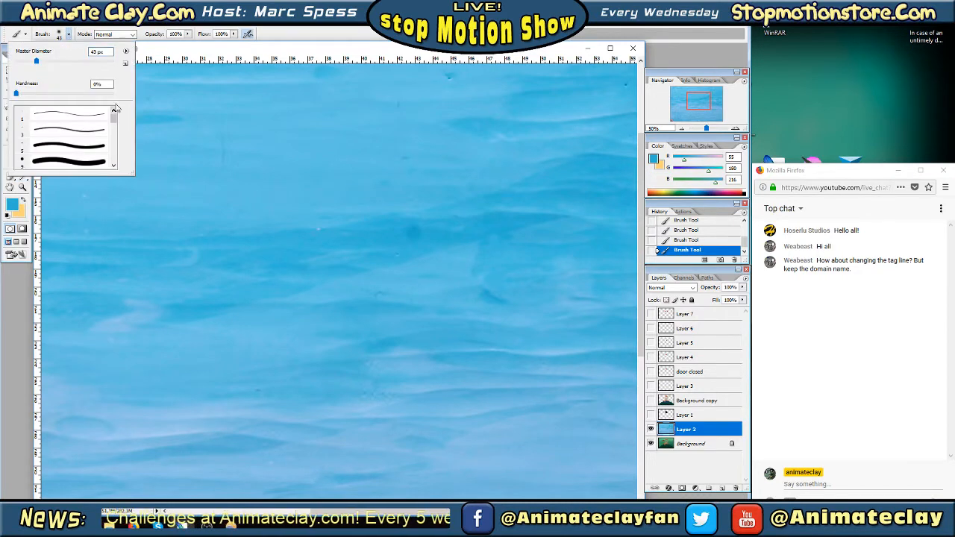
drag(115, 124, 117, 131)
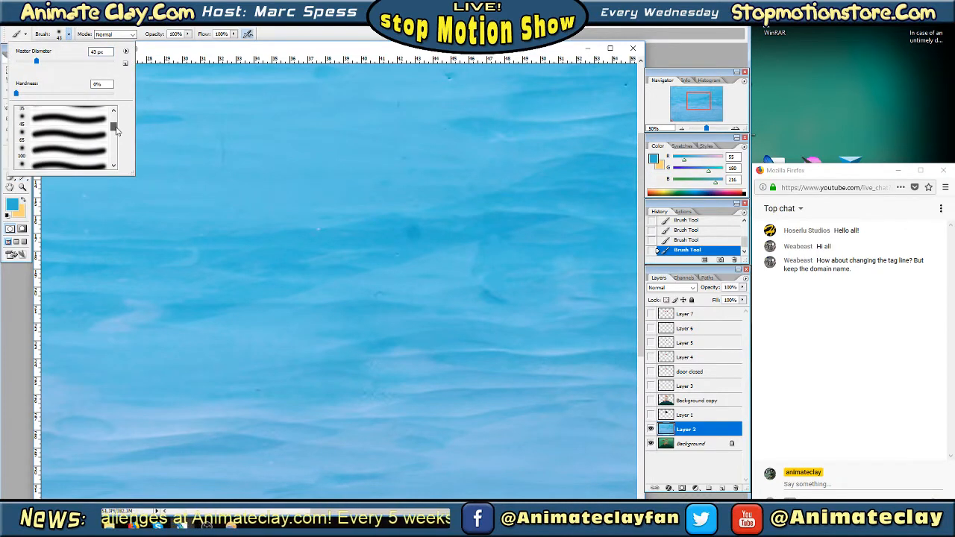
click(73, 136)
key(Tab)
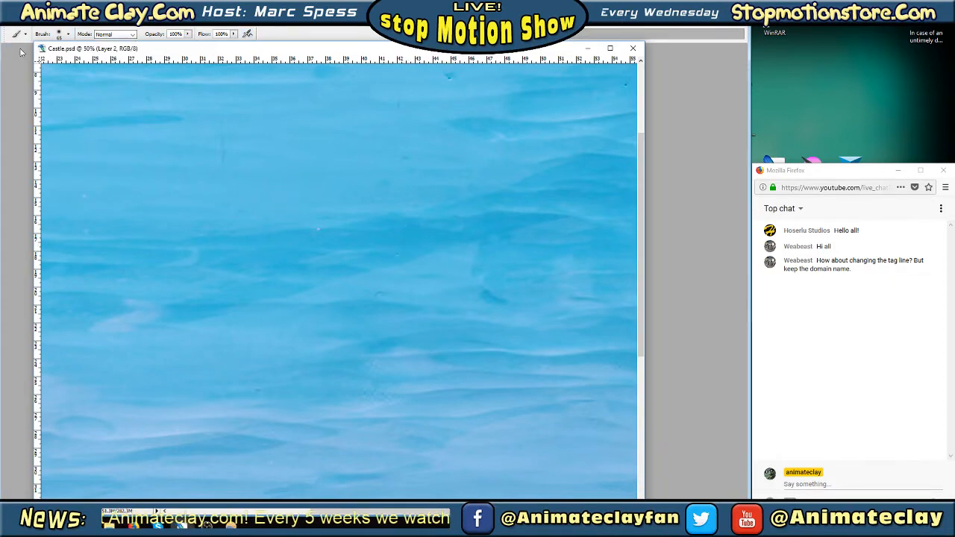
key(Tab)
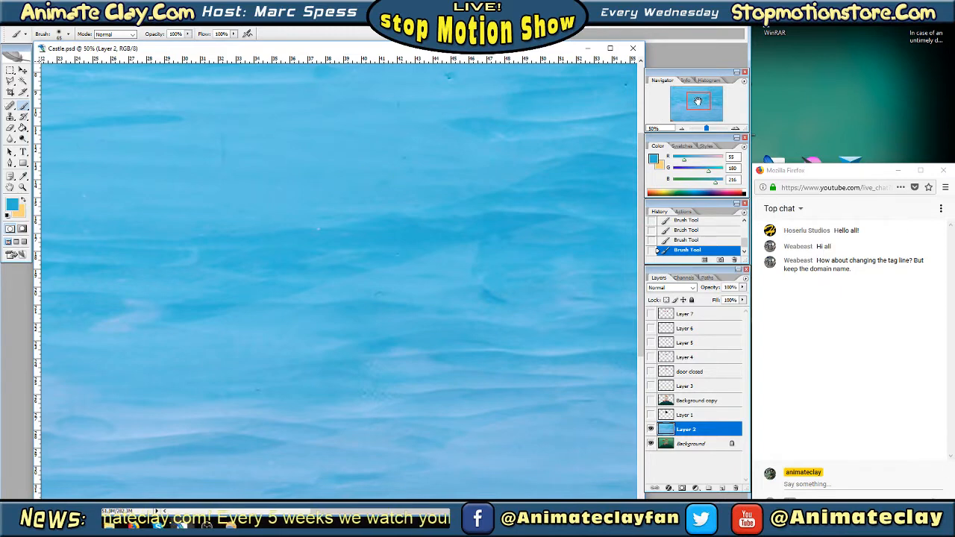
Sample the light blue beside the dark round smudge in the upper-middle sky and brush over the smudge
drag(698, 101, 699, 95)
click(24, 176)
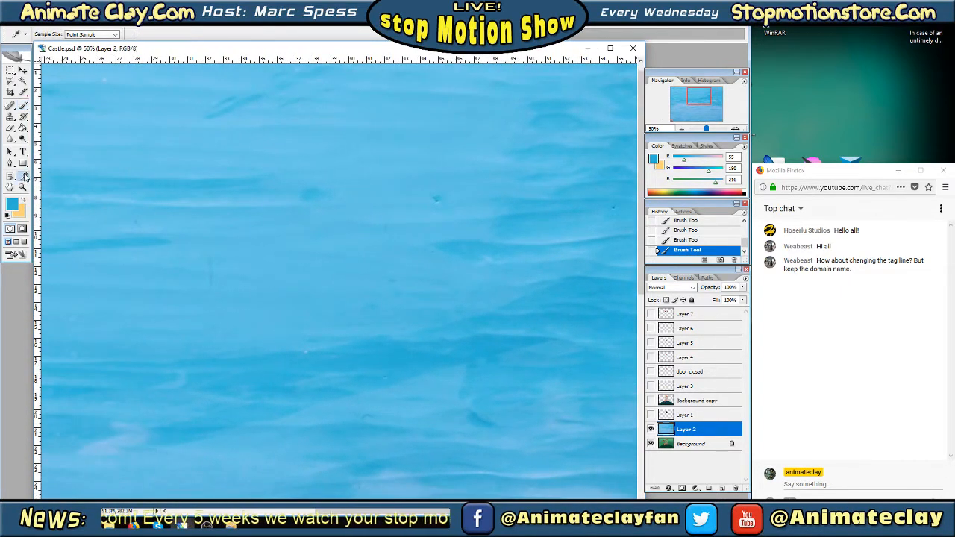
click(296, 194)
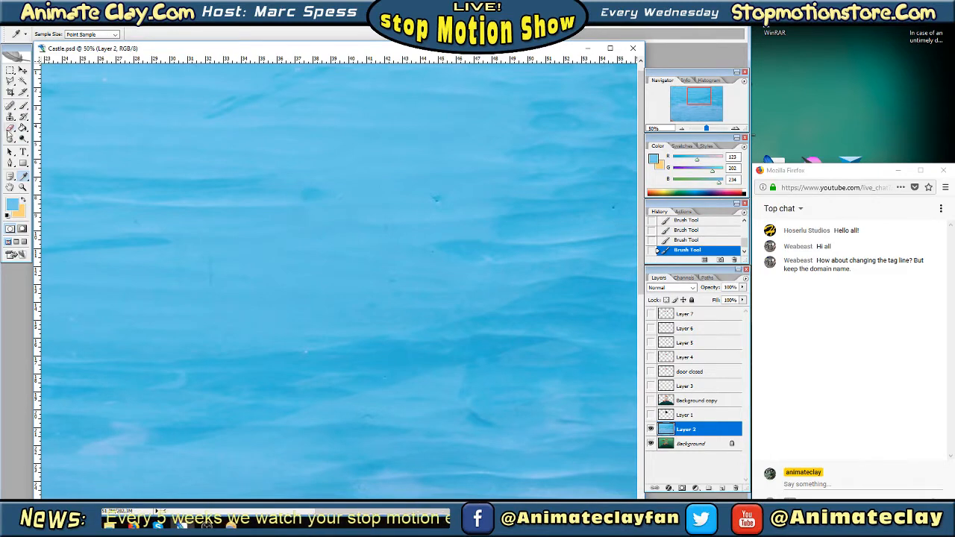
click(23, 106)
drag(299, 198, 331, 196)
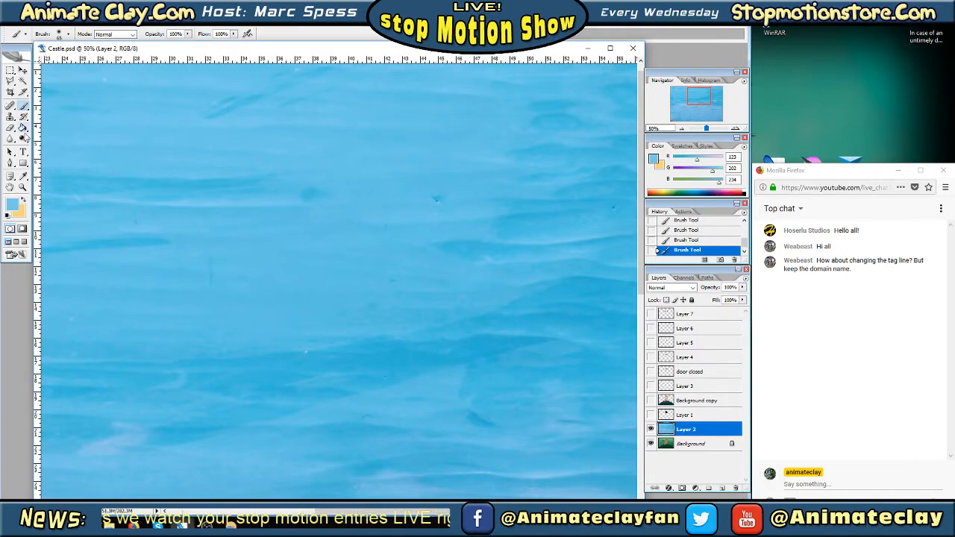
click(23, 177)
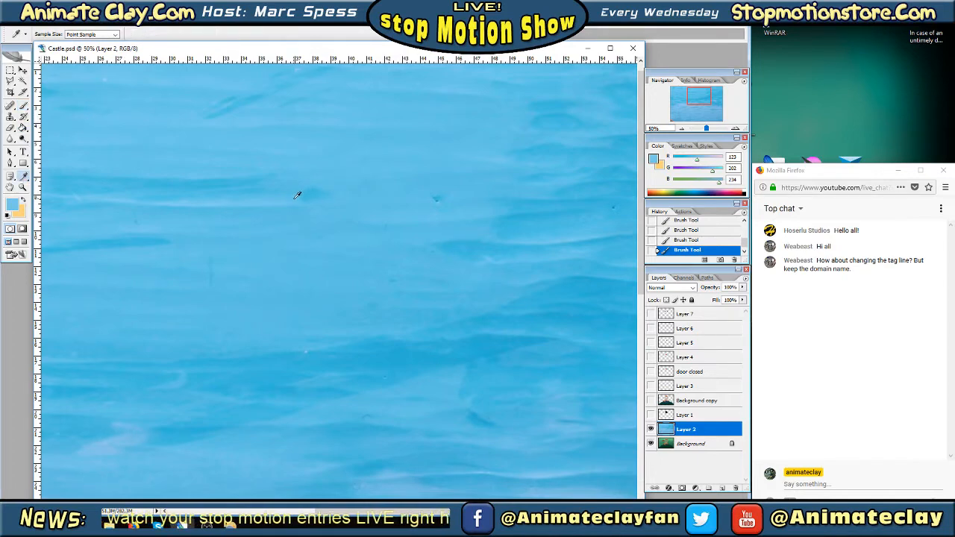
click(23, 106)
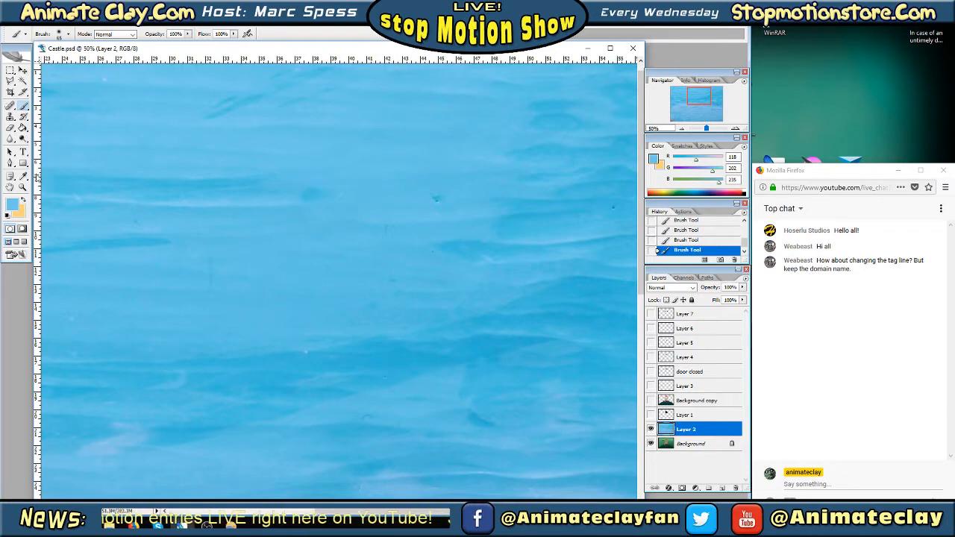
Resample the blue beside the round smudge, blend away its remains and paint over the dark speck to its right
click(24, 177)
click(285, 193)
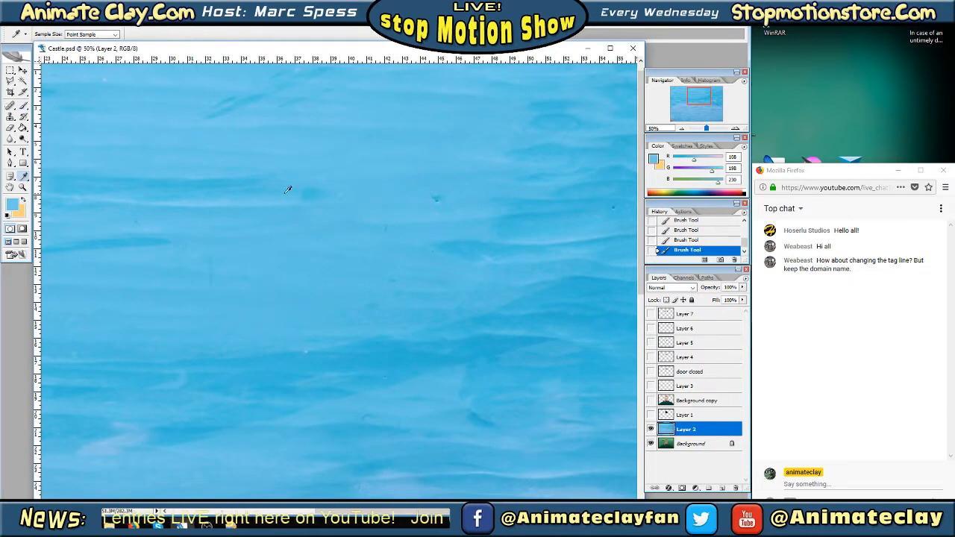
click(24, 106)
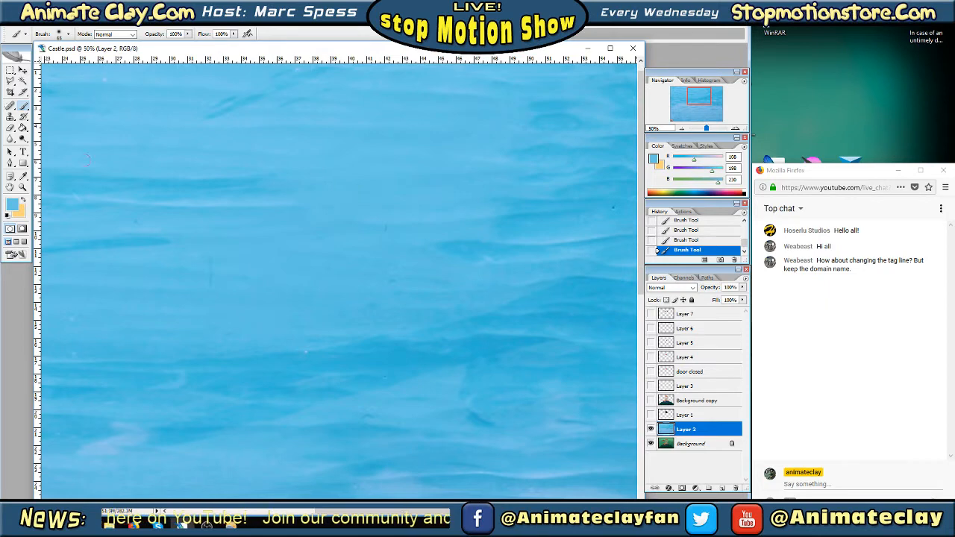
Sample the darker blue beside the isolated dark speck farther right in the sky and paint over it
key(i)
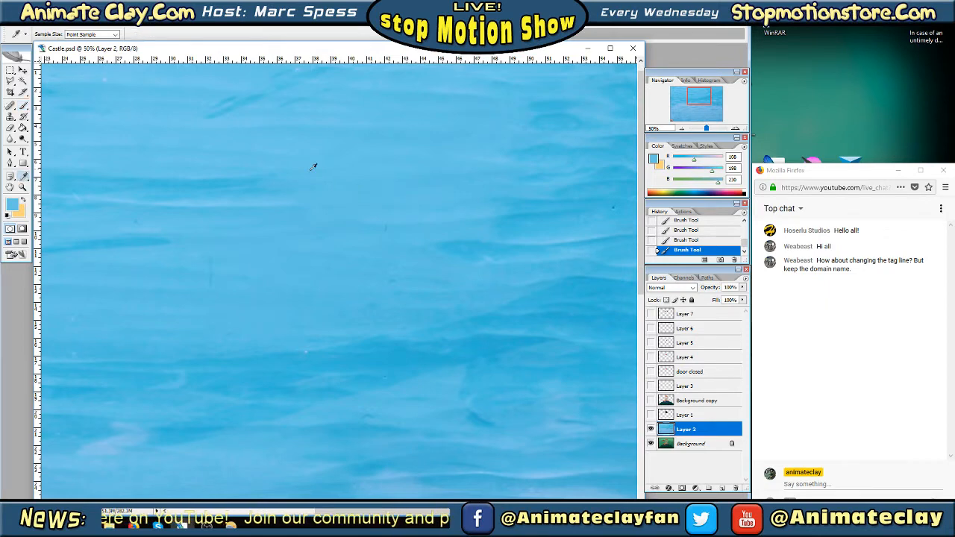
click(697, 98)
drag(697, 99, 700, 97)
click(484, 204)
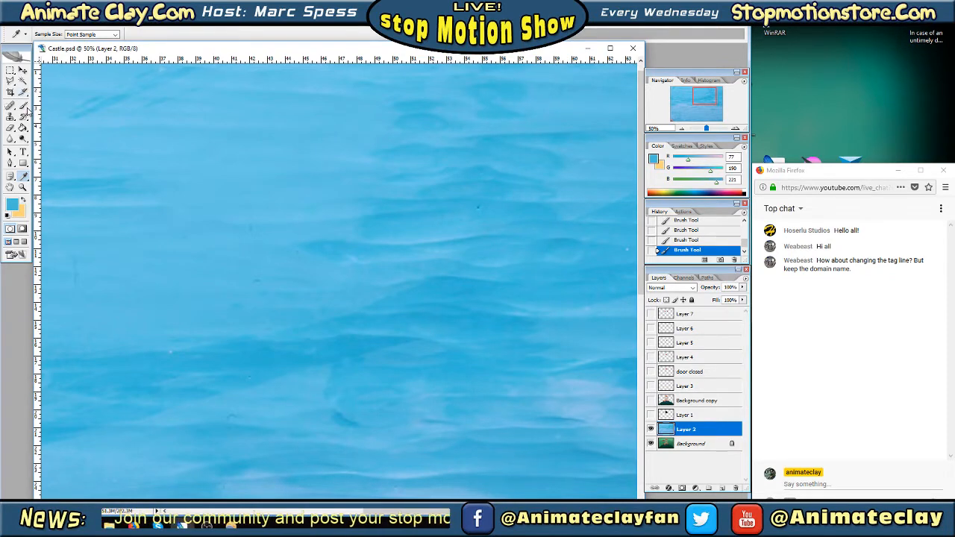
key(b)
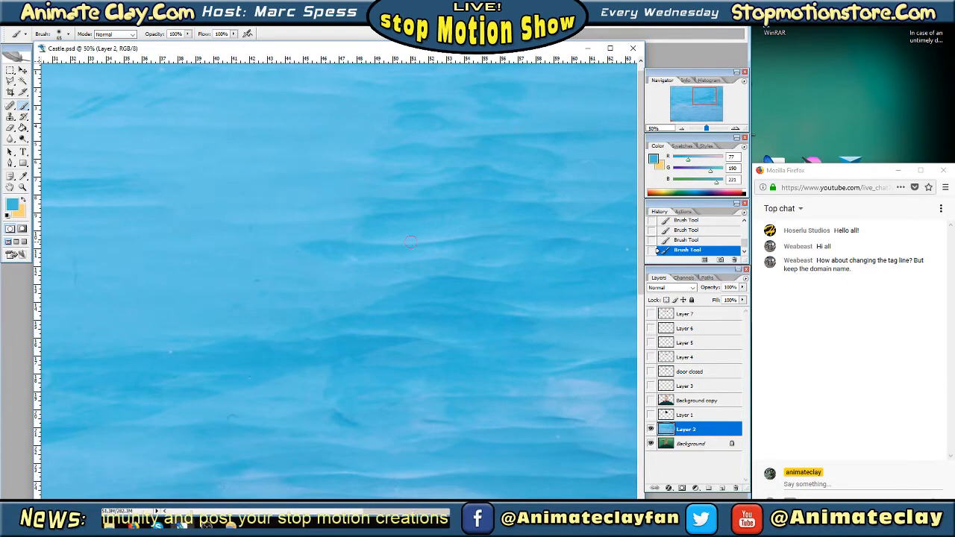
click(135, 526)
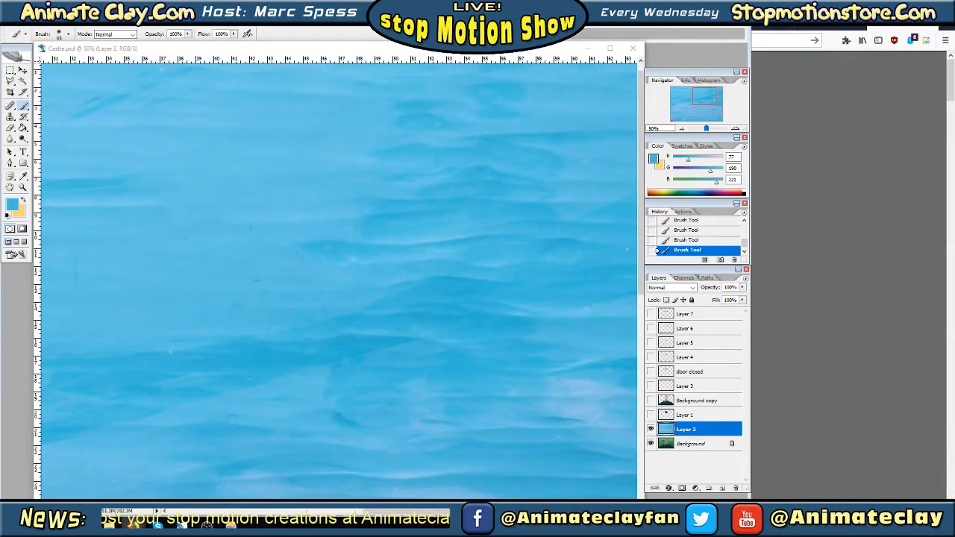
click(897, 8)
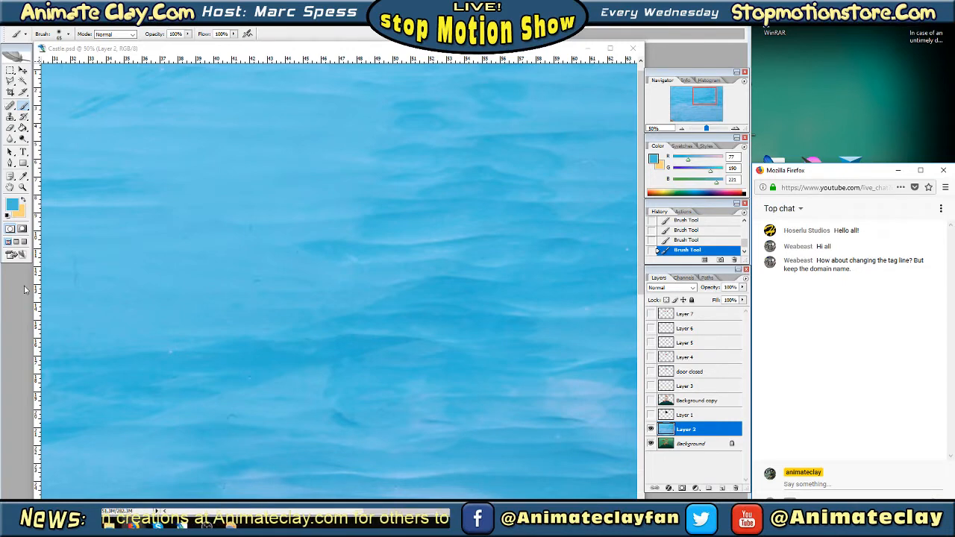
Sample the blue beside the pair of white specks in the upper-right part of the sky and paint over both
drag(706, 96, 713, 97)
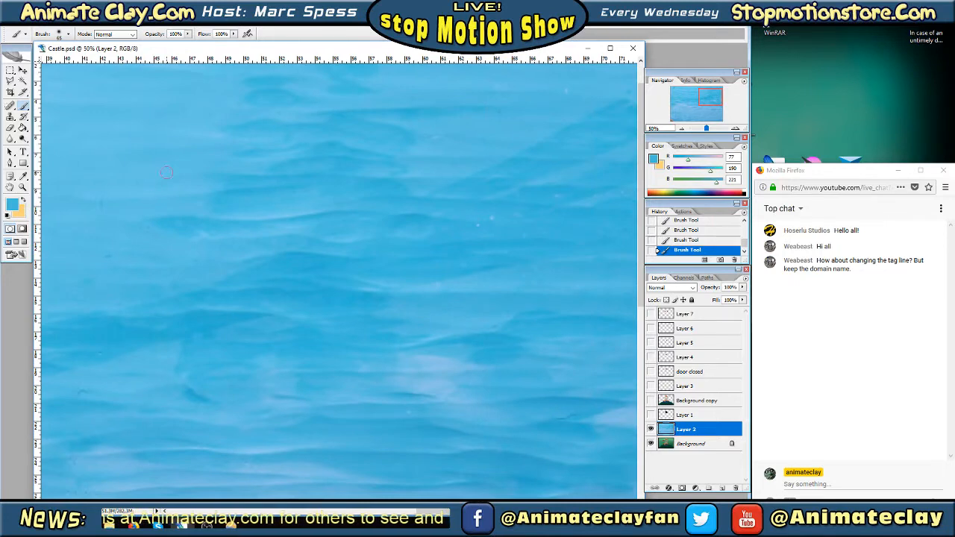
click(23, 176)
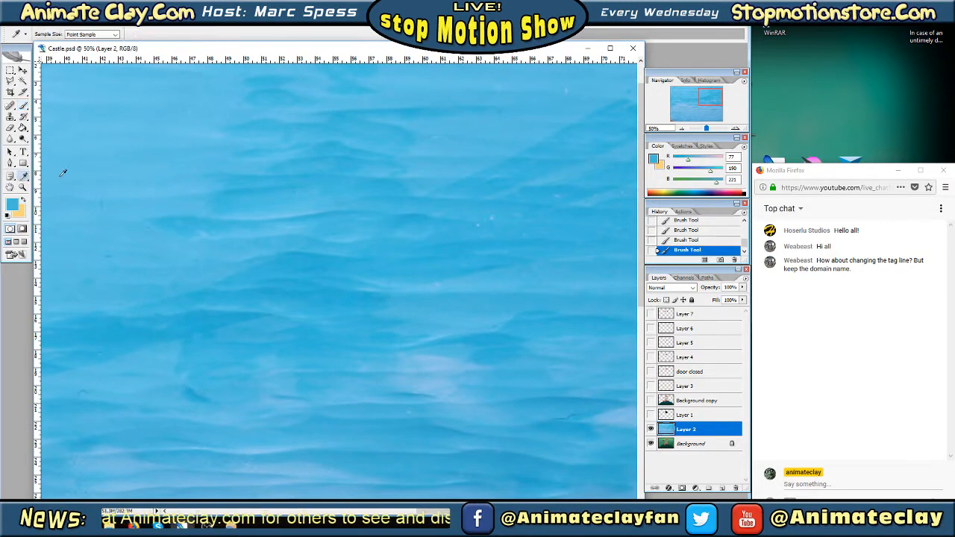
click(484, 225)
click(23, 105)
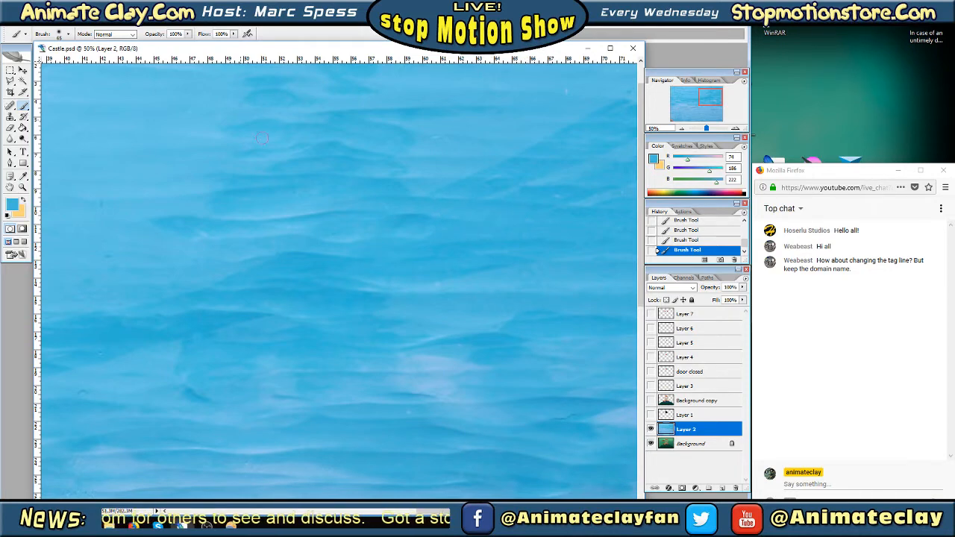
Sample the adjacent blues and paint over the white speck near the sky's upper edge and the one below it
click(23, 176)
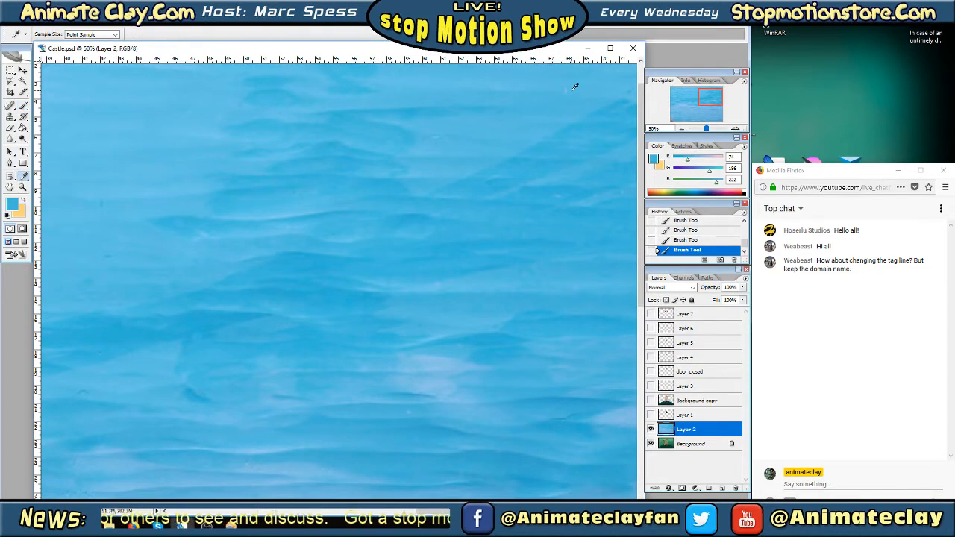
click(575, 87)
click(24, 105)
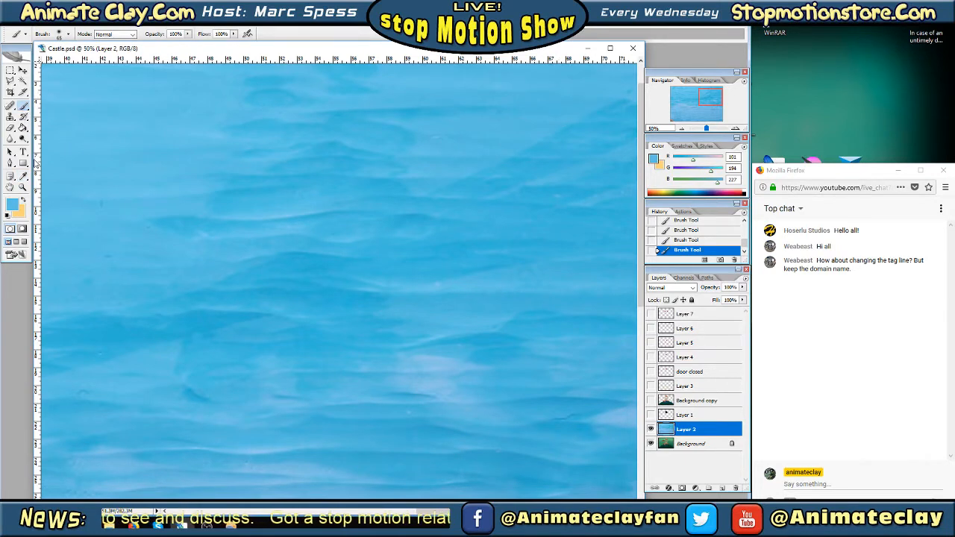
click(23, 176)
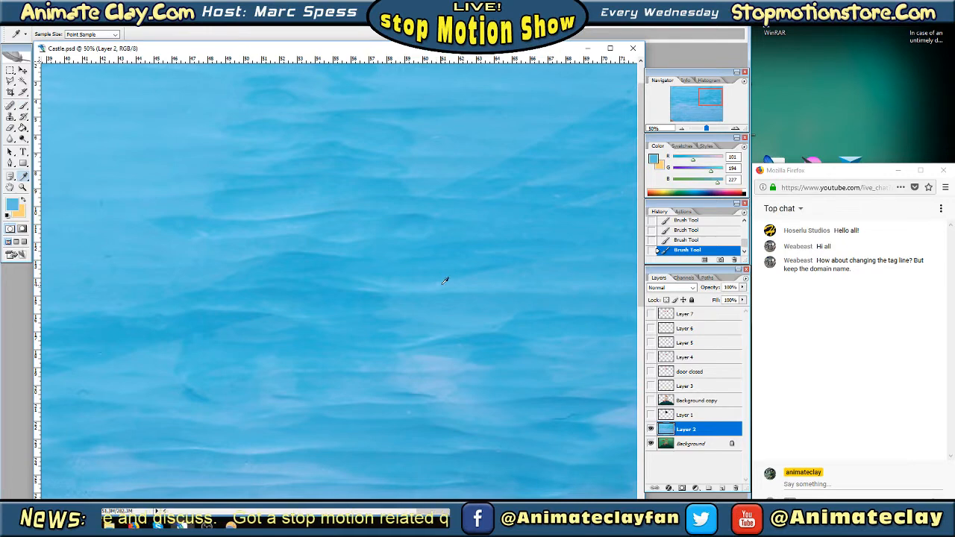
click(23, 105)
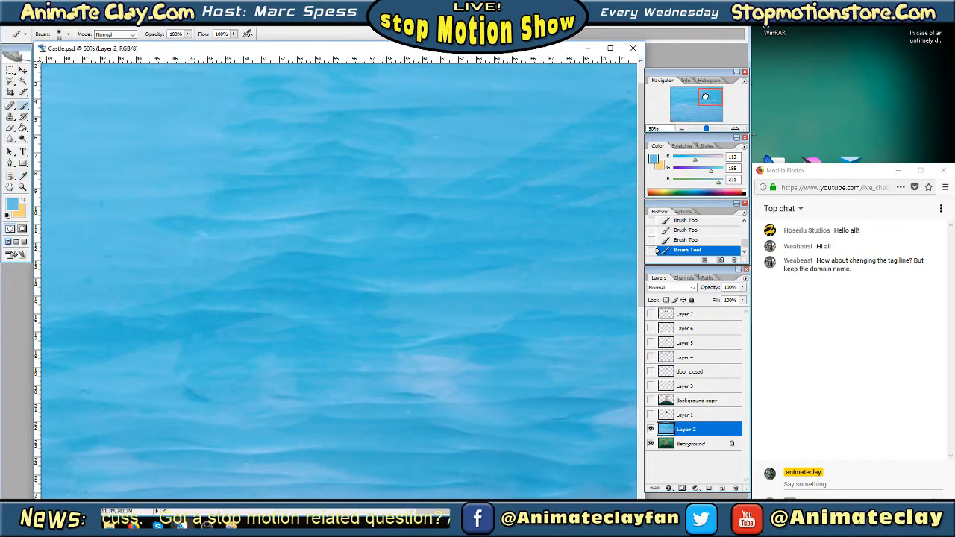
Sample the surrounding blues and paint over the hooked pinkish-white streak in the upper-left part of the sky
drag(703, 97, 658, 83)
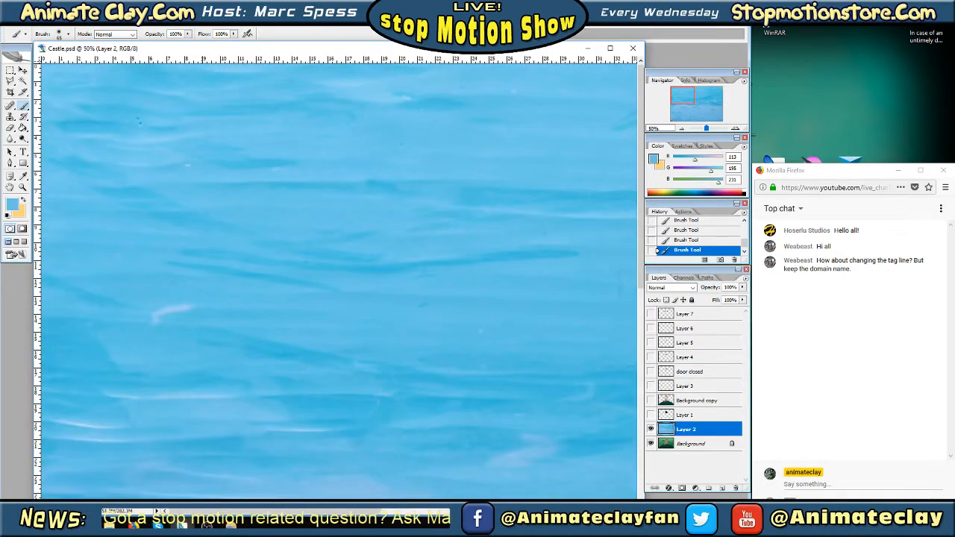
click(23, 176)
click(165, 303)
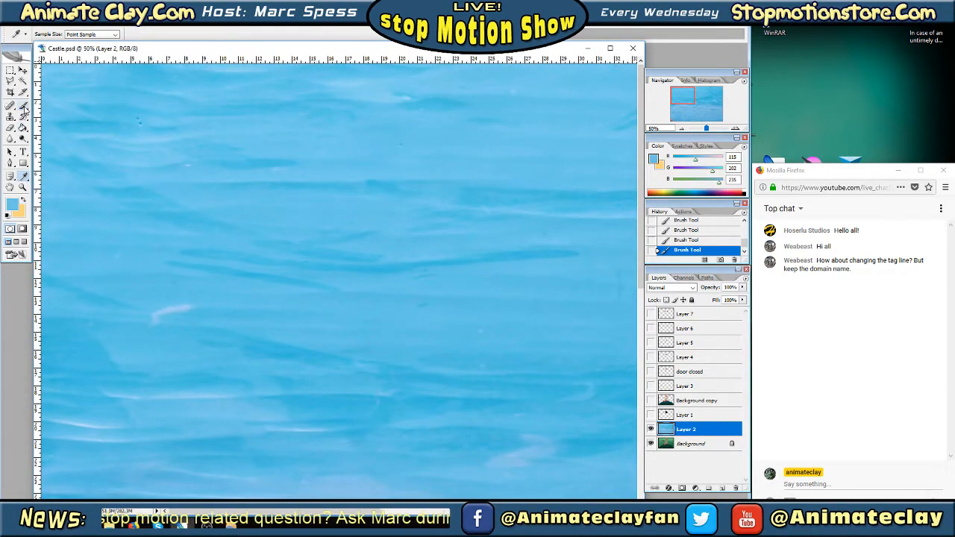
click(23, 106)
mouse_move(156, 304)
mouse_down()
mouse_move(191, 300)
mouse_move(158, 304)
mouse_up()
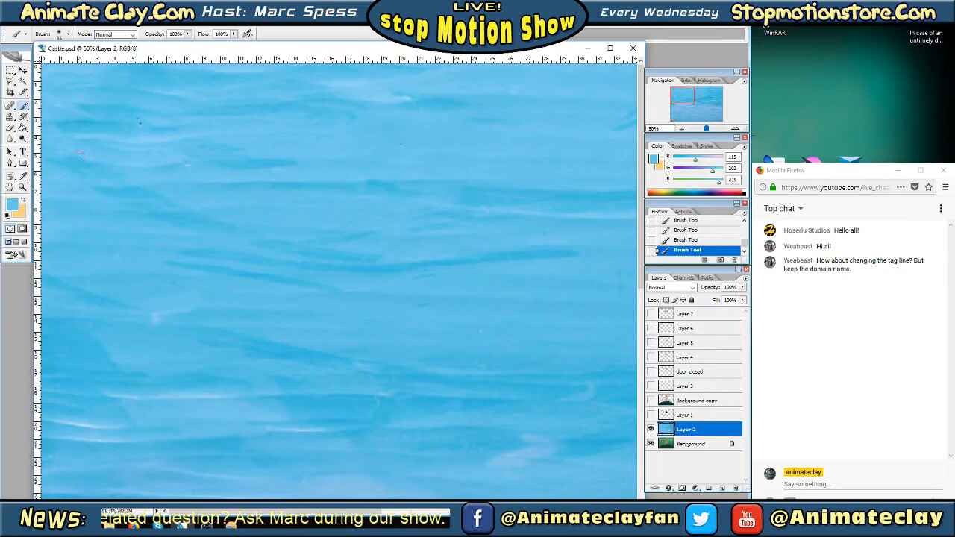
click(23, 176)
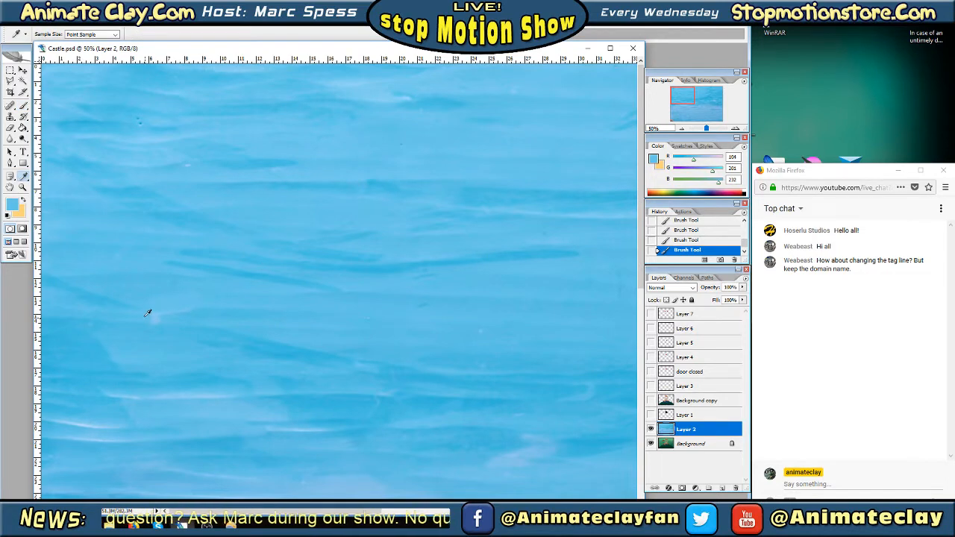
key(b)
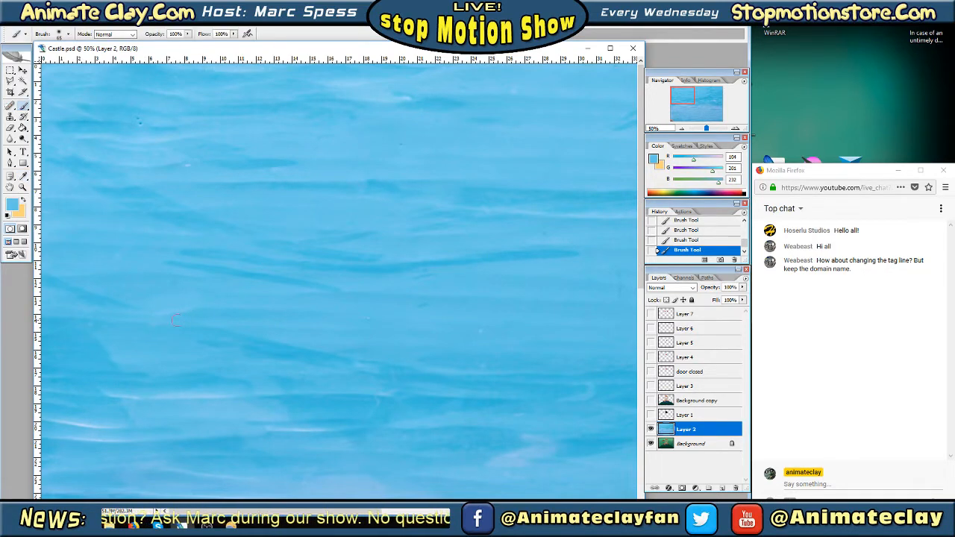
Sample the blue beside the tiny white mark in the upper-left sky and cover it using the soft 27 px brush
click(23, 176)
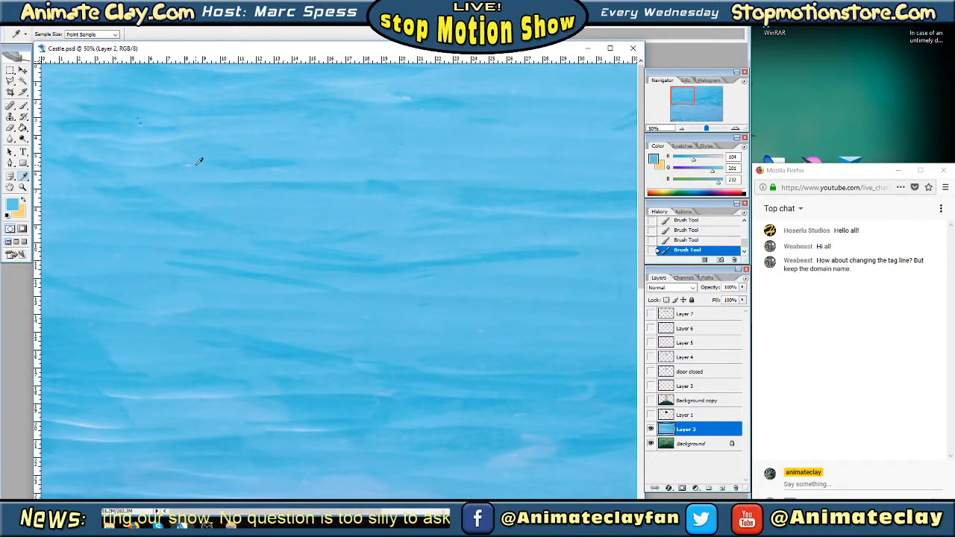
key(b)
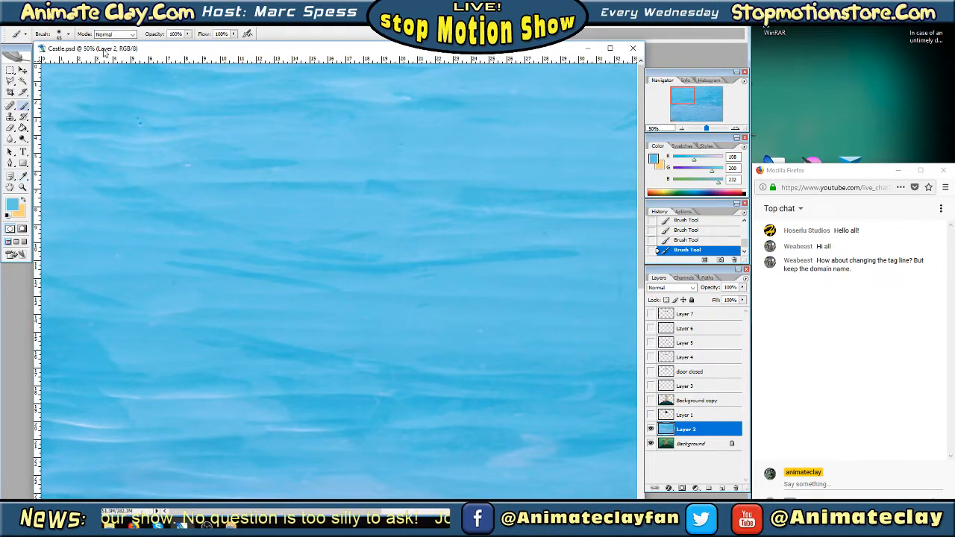
click(68, 34)
click(115, 128)
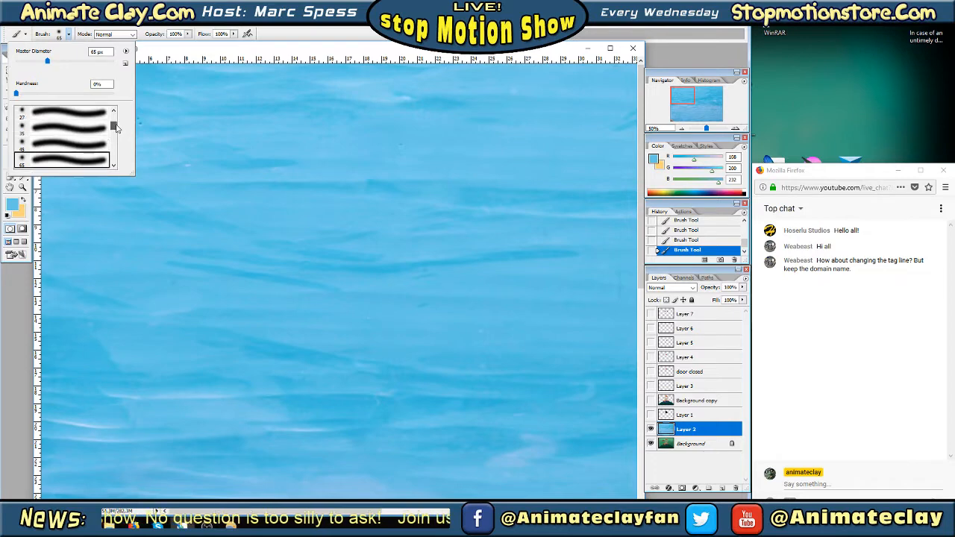
scroll(116, 128, up, 2)
click(79, 141)
Sample the blue beside the two small dark specks near the sky's upper-left corner and paint over them
key(Tab)
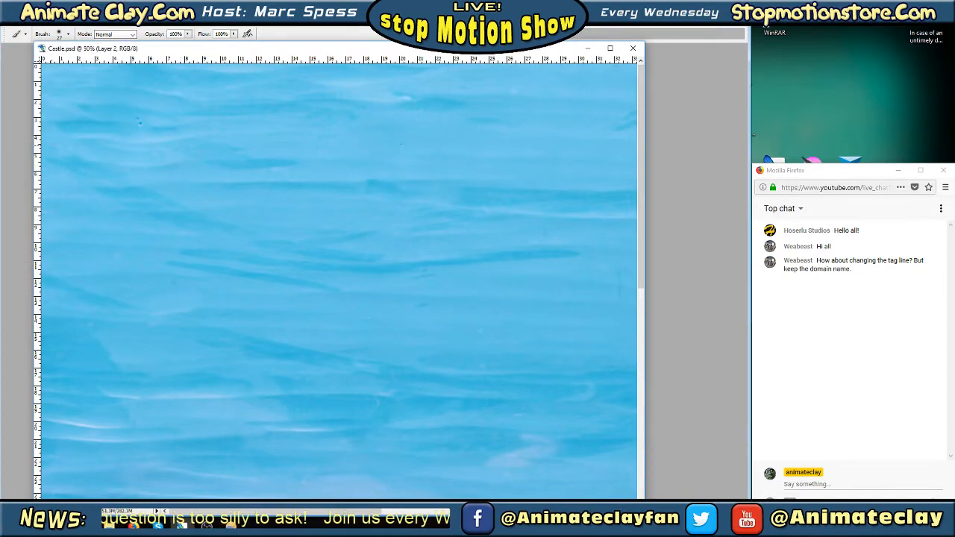
key(Tab)
click(24, 176)
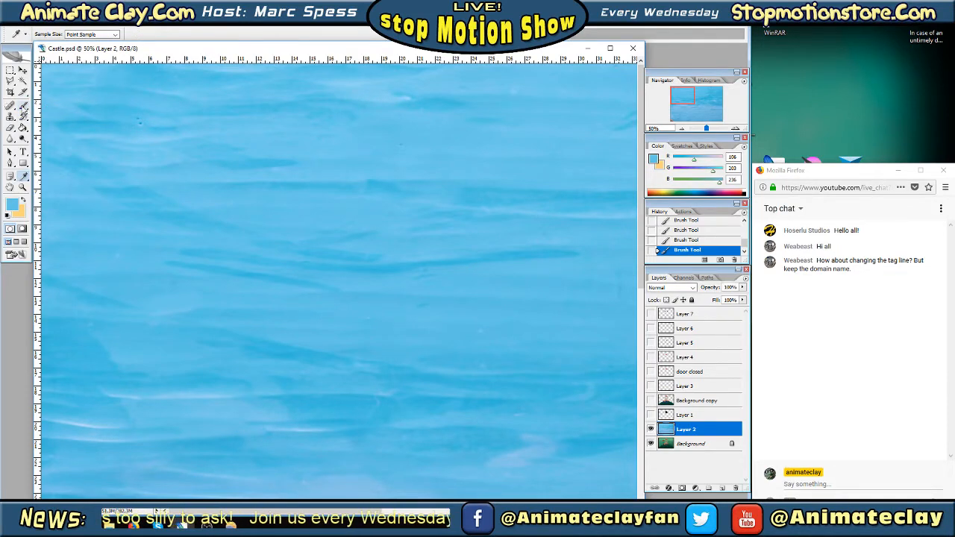
click(23, 106)
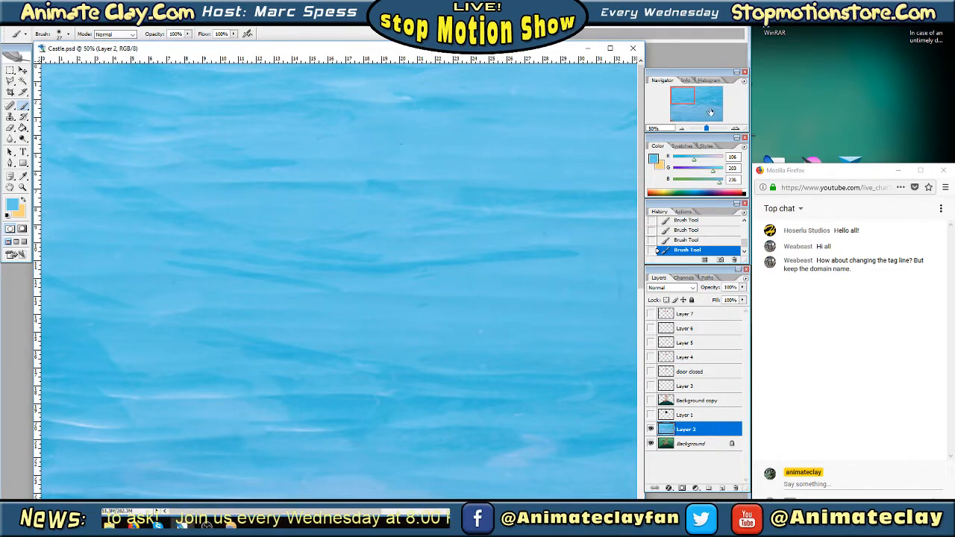
Sample the darker blues around the thin curved light line in the left-middle sky and paint over the line
drag(693, 99, 694, 105)
click(23, 176)
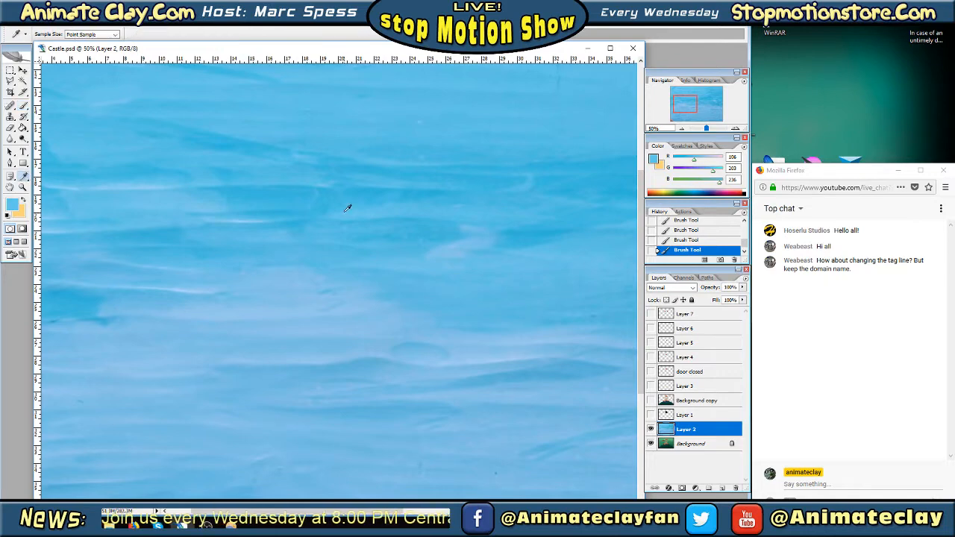
click(310, 197)
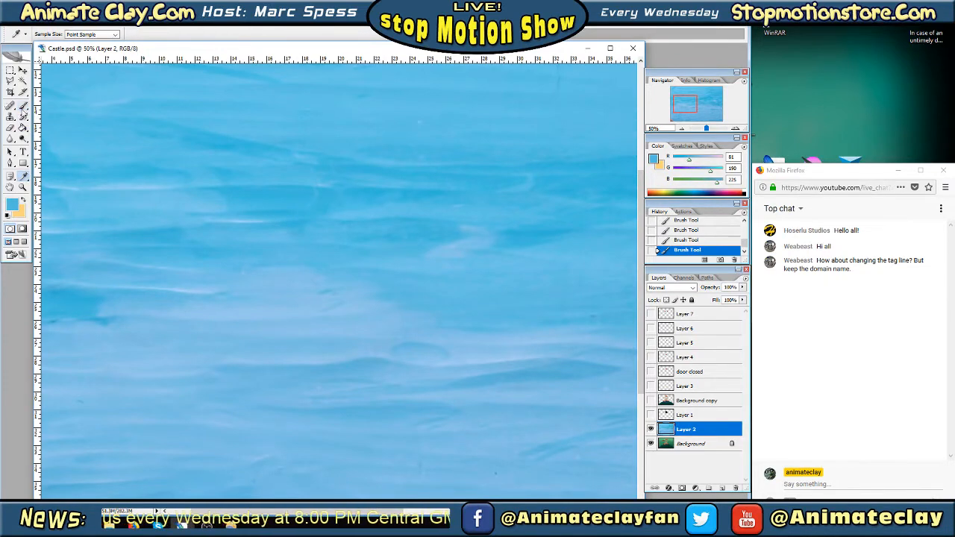
click(23, 105)
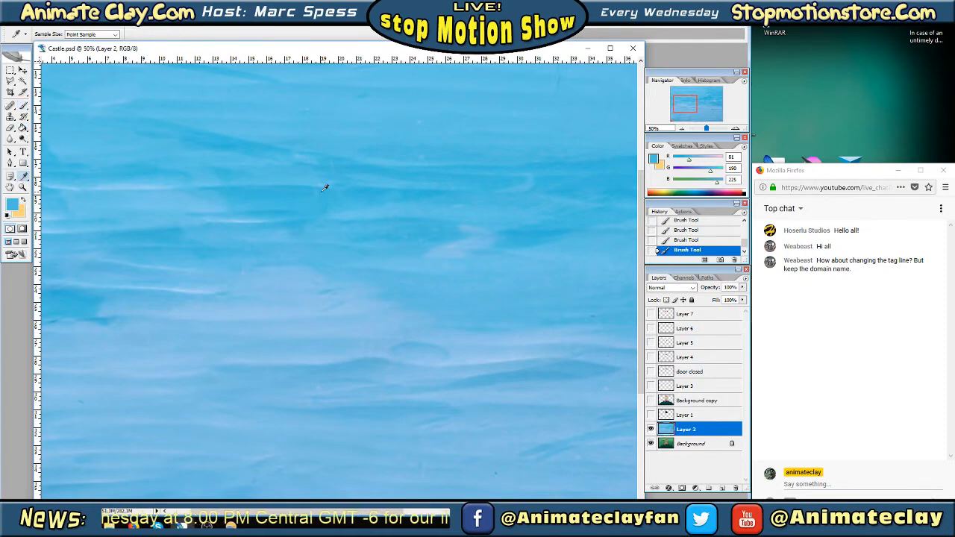
click(323, 184)
key(b)
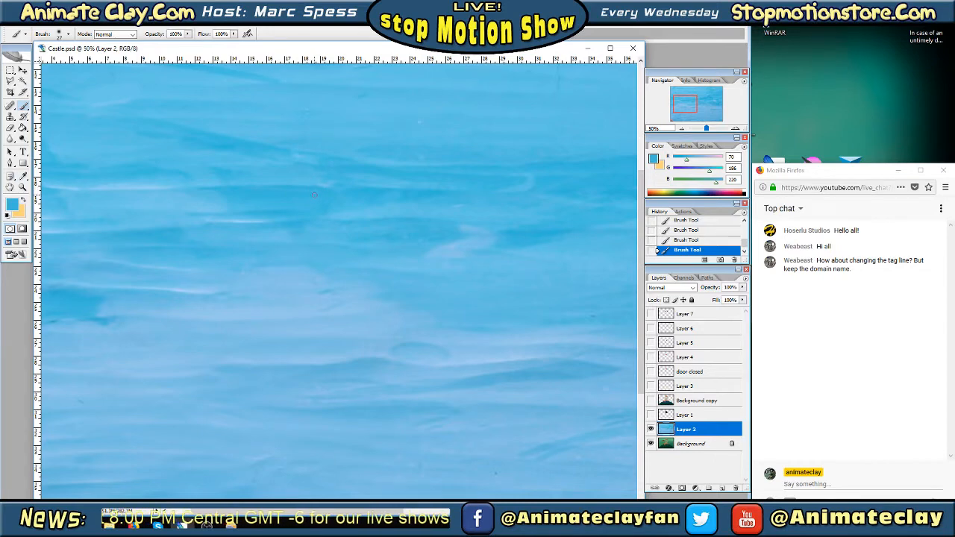
Sample the blues around the tiny white speck in the upper-middle sky and paint over the speck and the faint blemish above it
drag(698, 106, 698, 95)
key(i)
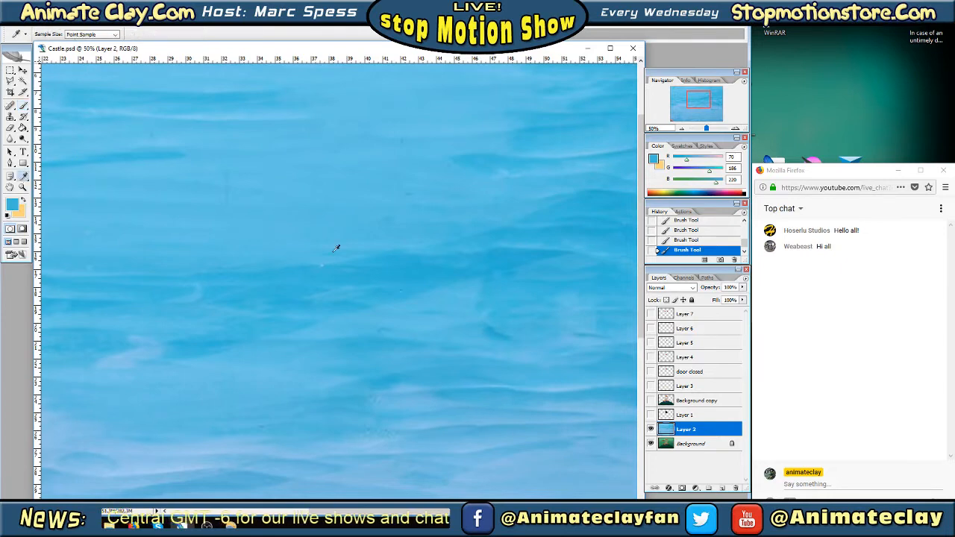
click(318, 262)
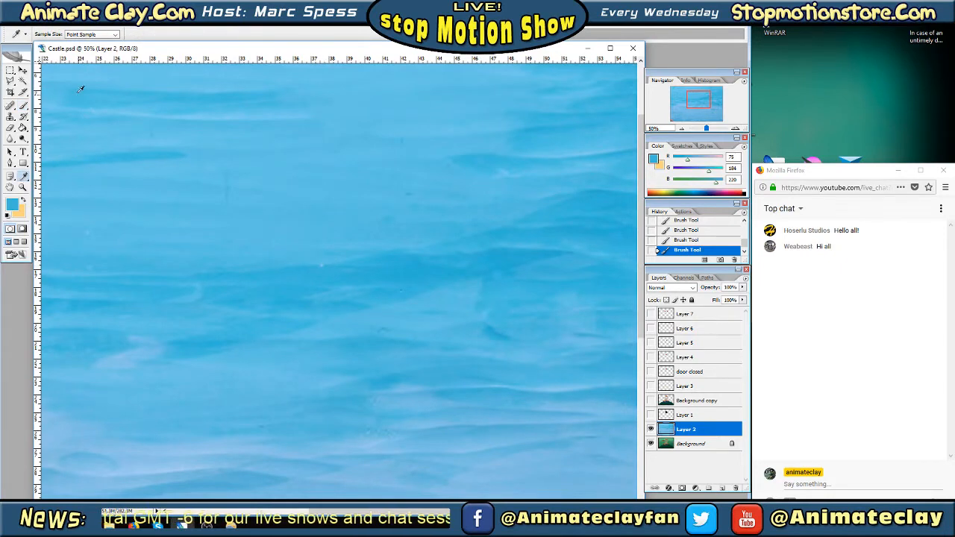
click(23, 106)
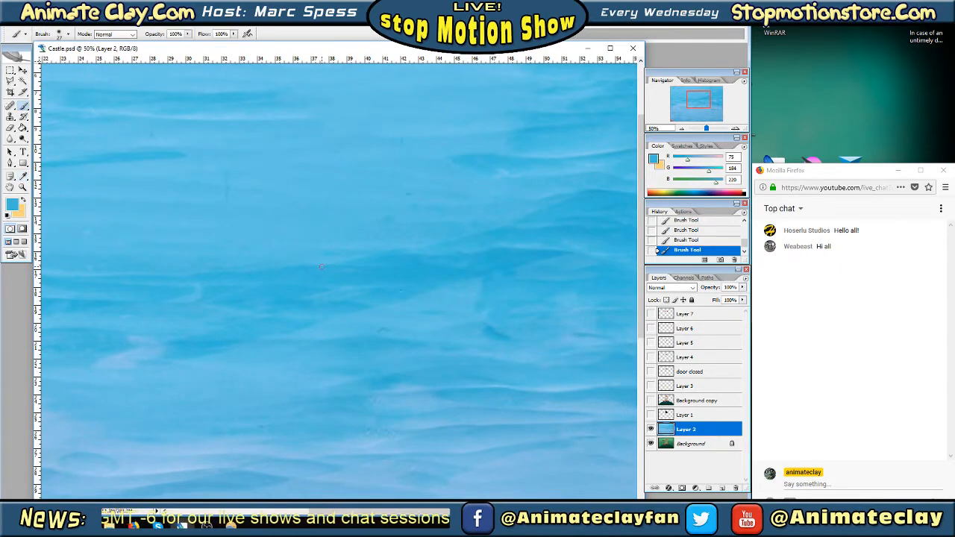
click(23, 176)
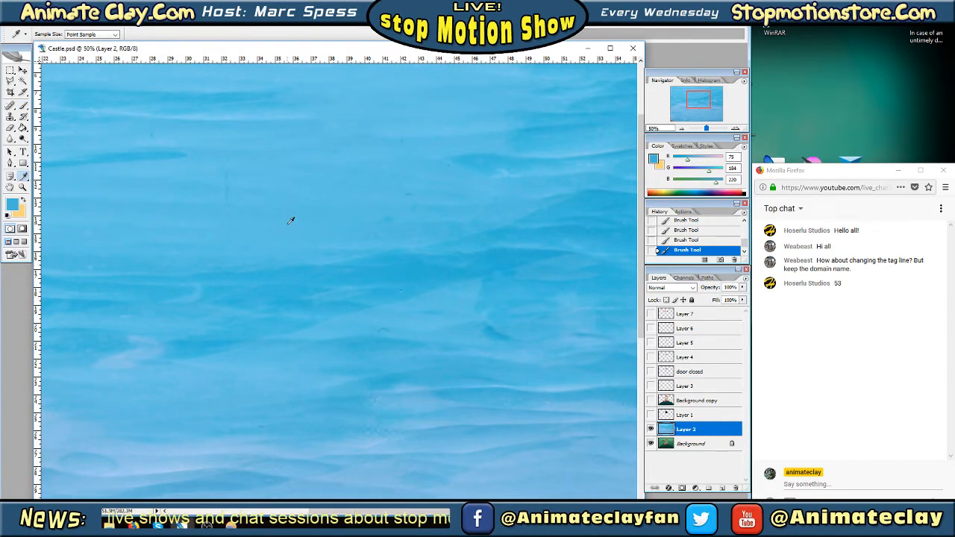
click(292, 219)
click(23, 105)
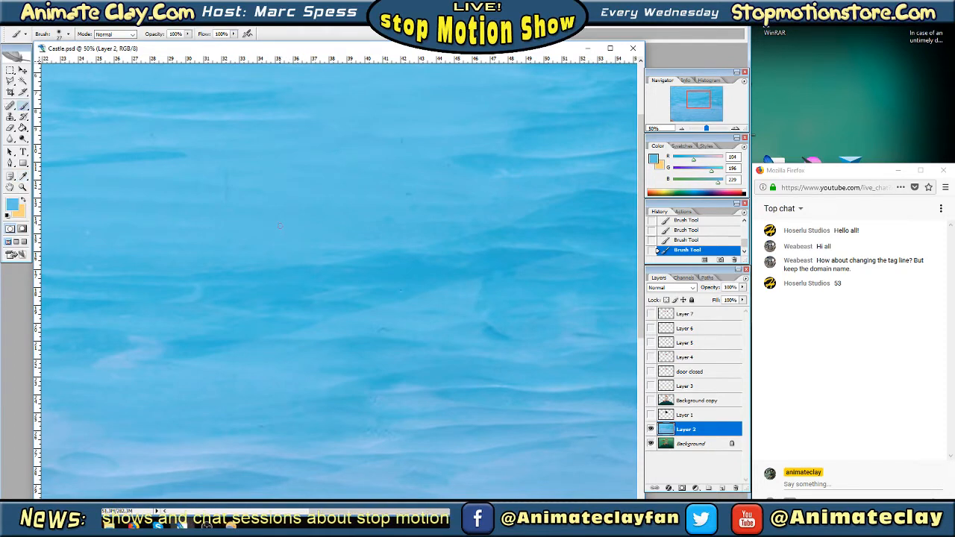
Sample the blues around the pale pinkish patch in the right part of the sky and paint over the small blemishes near it
click(23, 176)
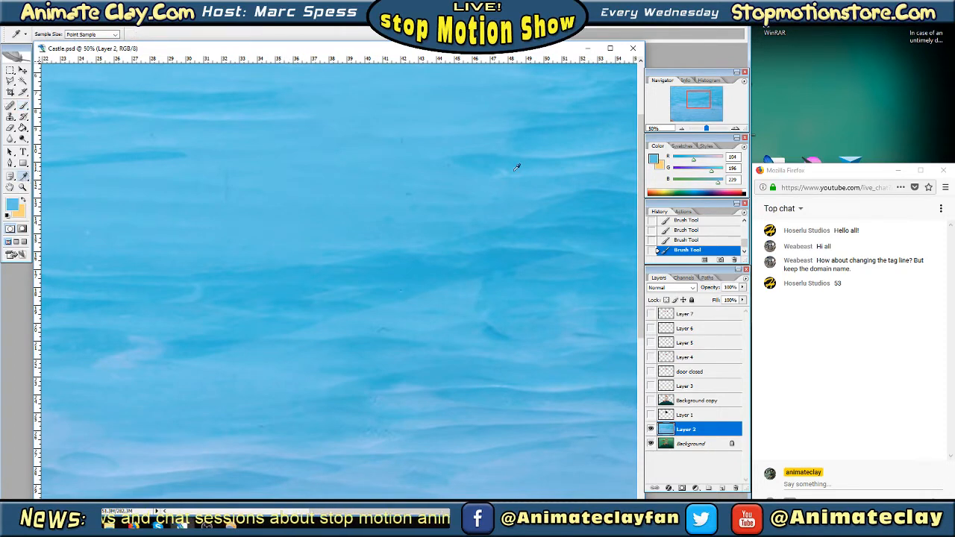
drag(698, 99, 716, 100)
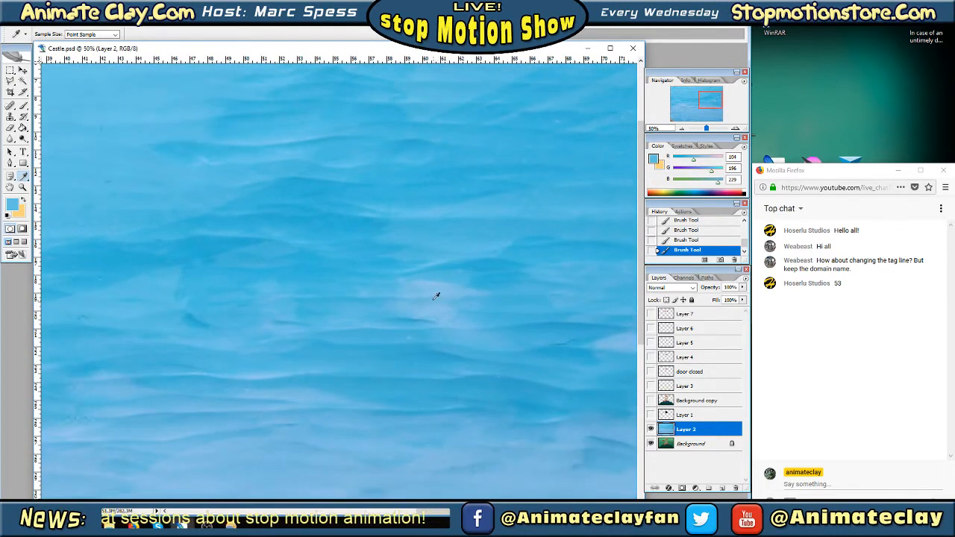
click(24, 107)
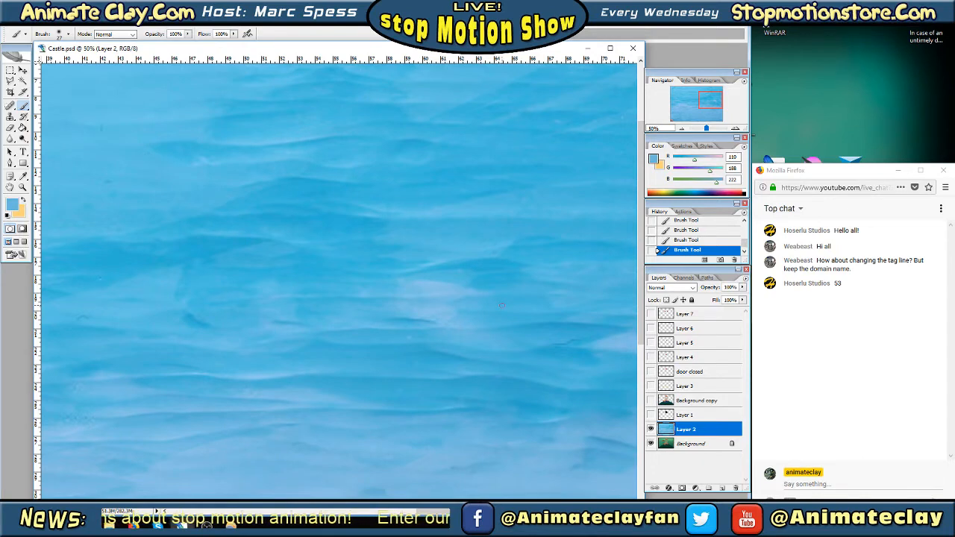
mouse_move(714, 101)
mouse_down()
mouse_move(722, 92)
mouse_move(723, 101)
mouse_up()
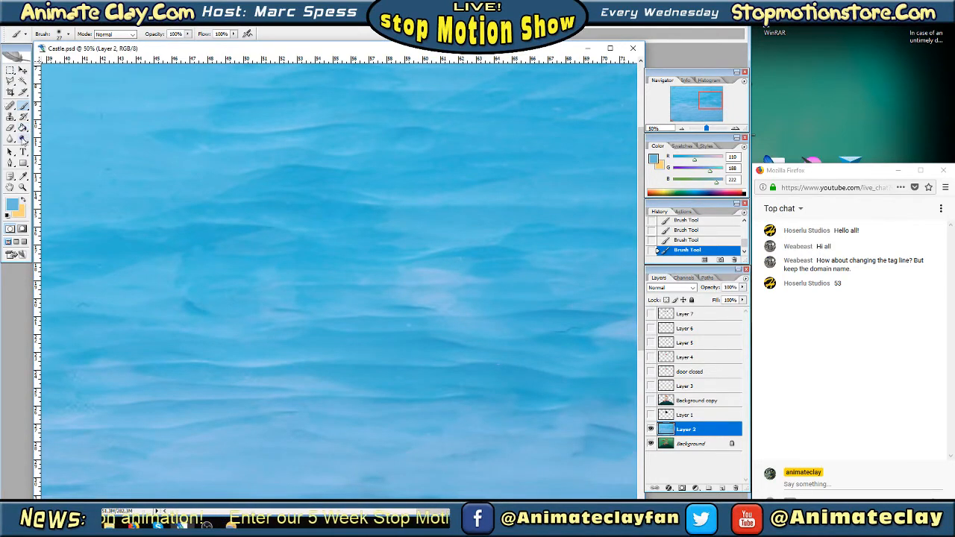
click(23, 177)
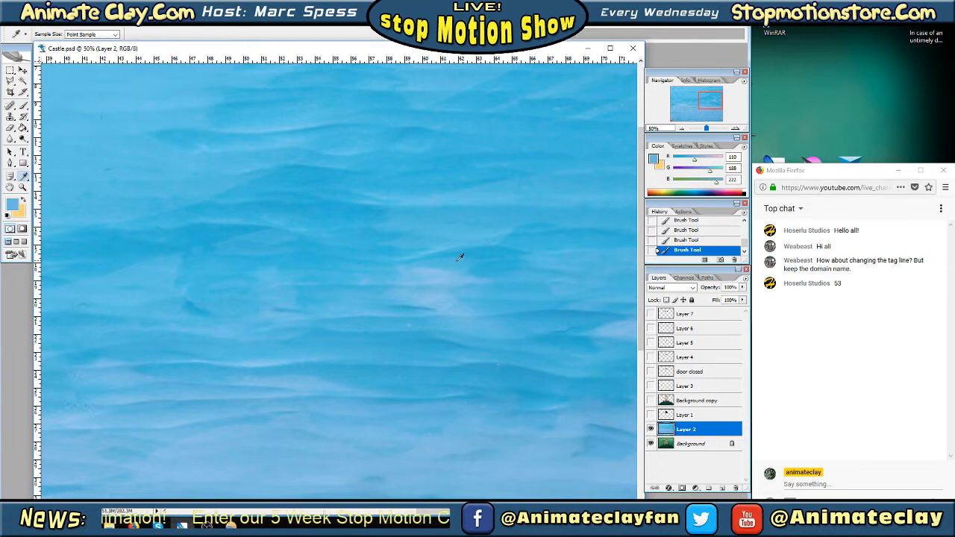
click(460, 203)
click(23, 105)
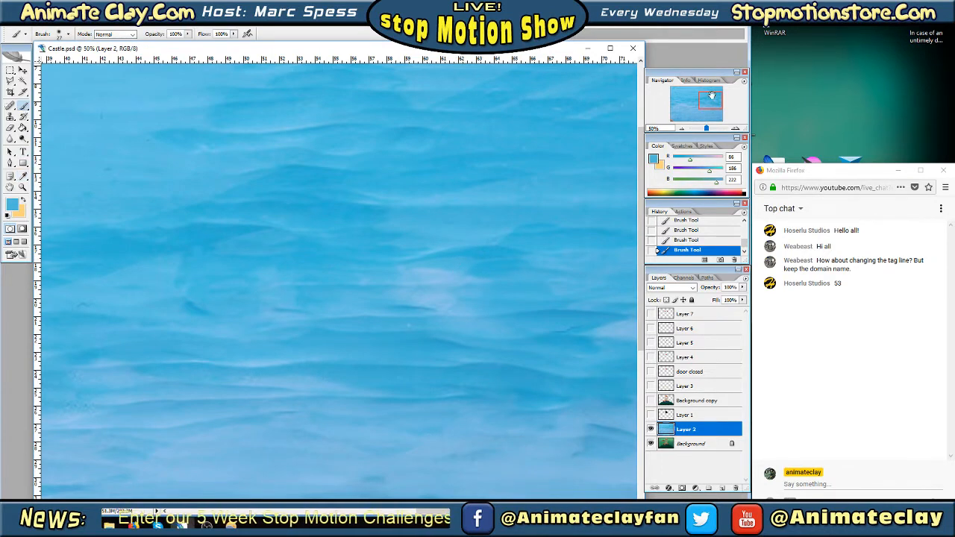
Sample the blues beside the white speck below the pinkish patch and the light flecks on the wave beneath, and paint over them
drag(712, 95, 714, 98)
click(24, 176)
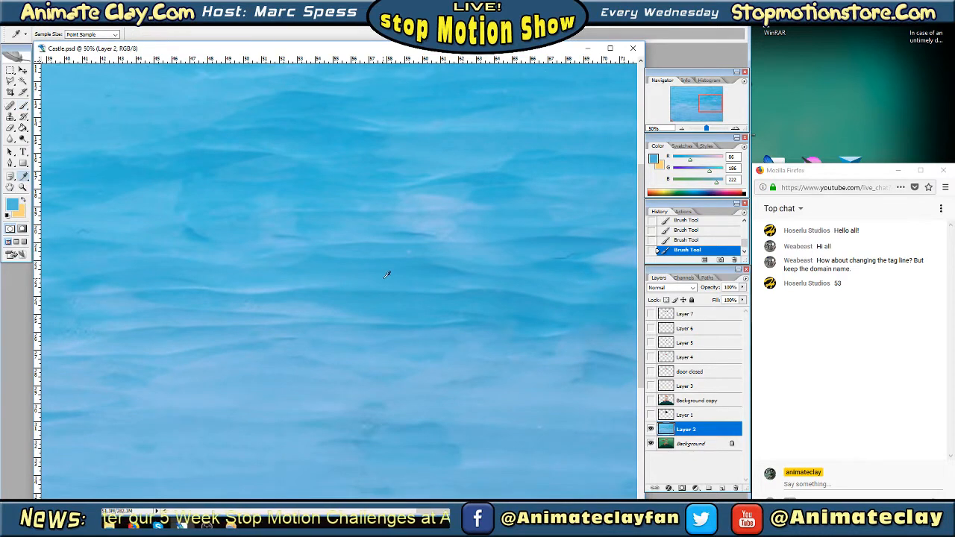
click(404, 251)
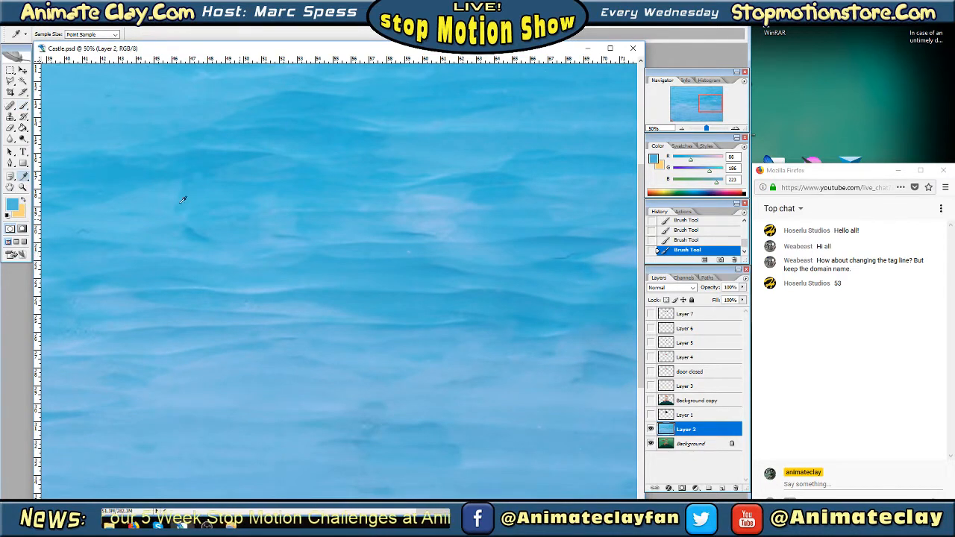
click(23, 106)
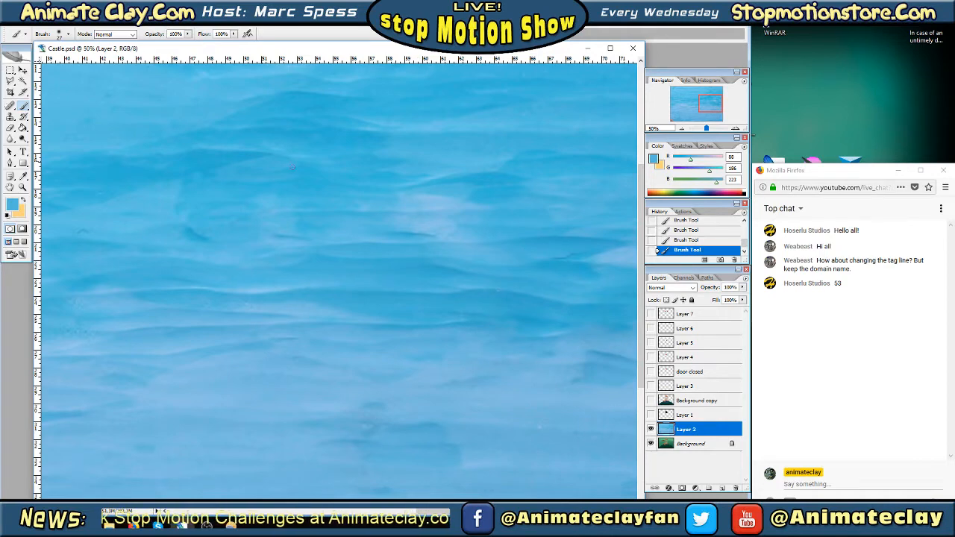
click(23, 177)
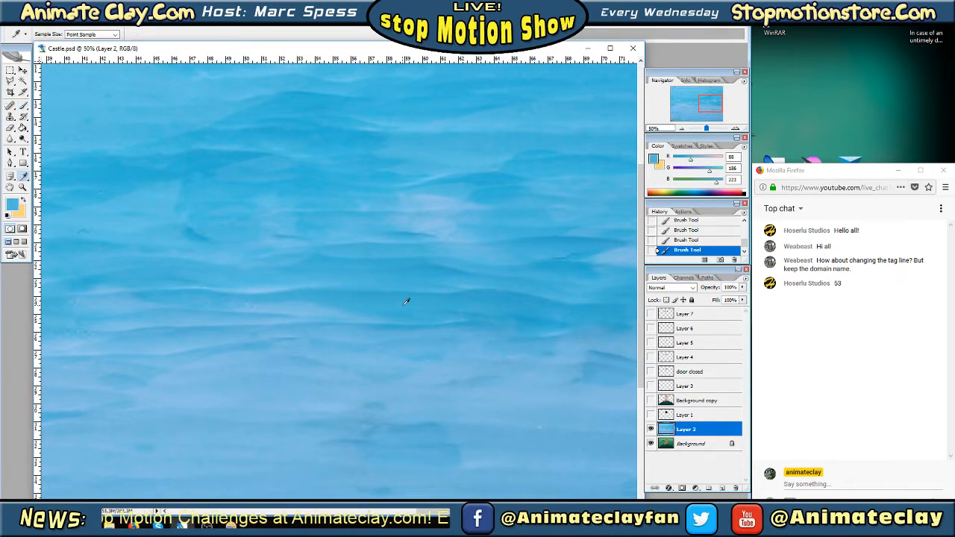
click(391, 296)
click(23, 106)
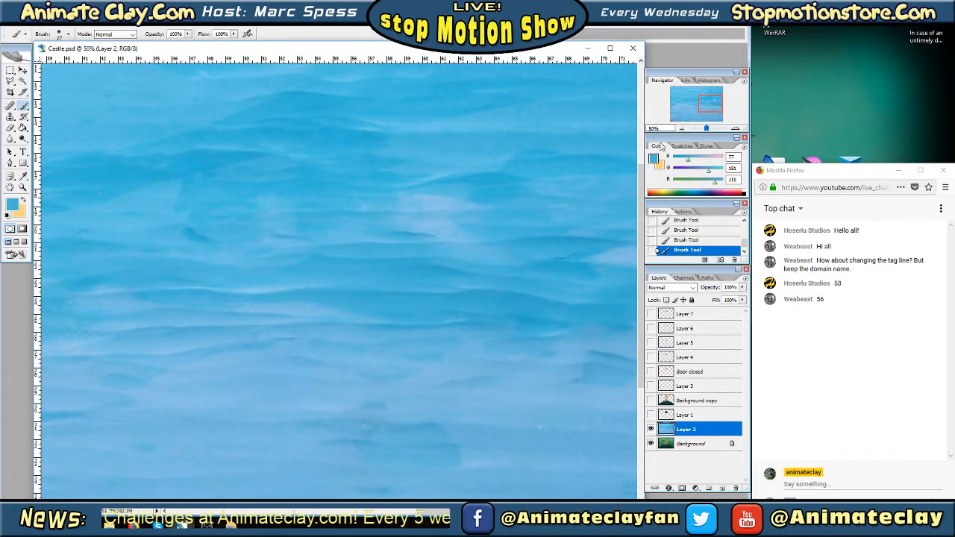
Sample the lighter blue in the upper-right sky and touch up the small blemish there with the 27 px brush
drag(710, 108, 711, 94)
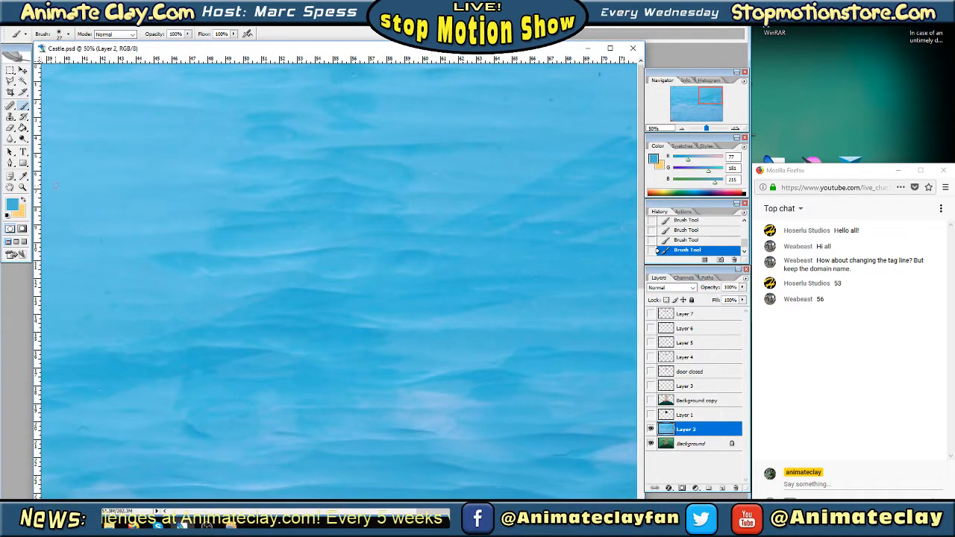
click(23, 177)
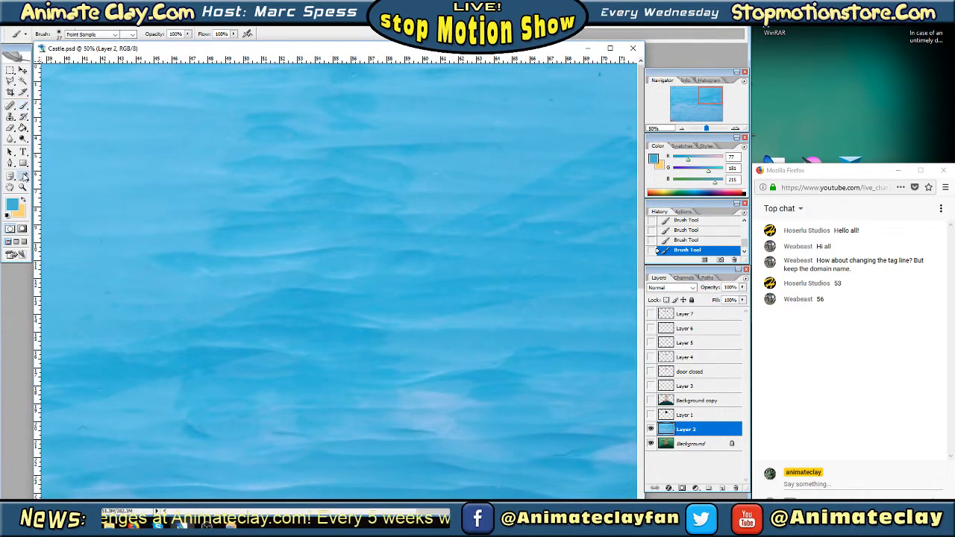
click(441, 173)
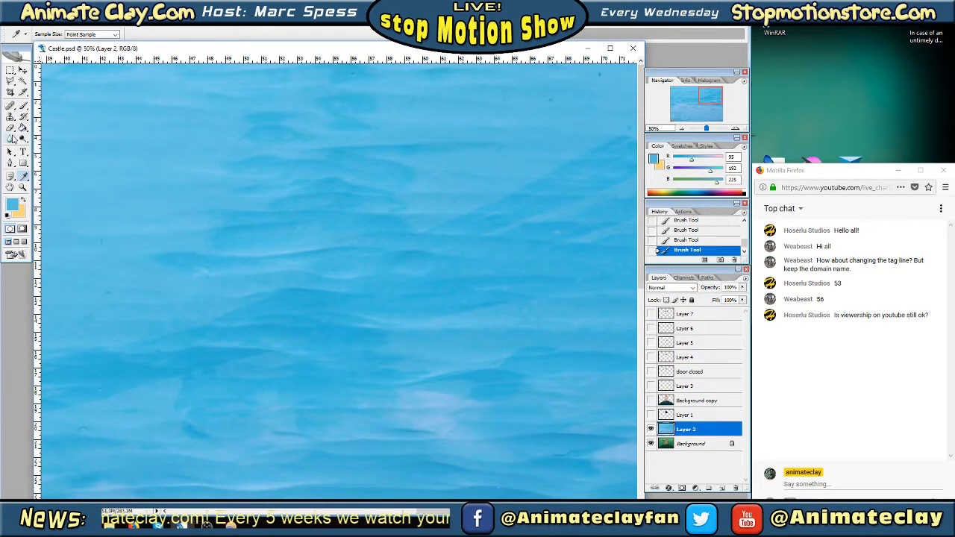
click(23, 106)
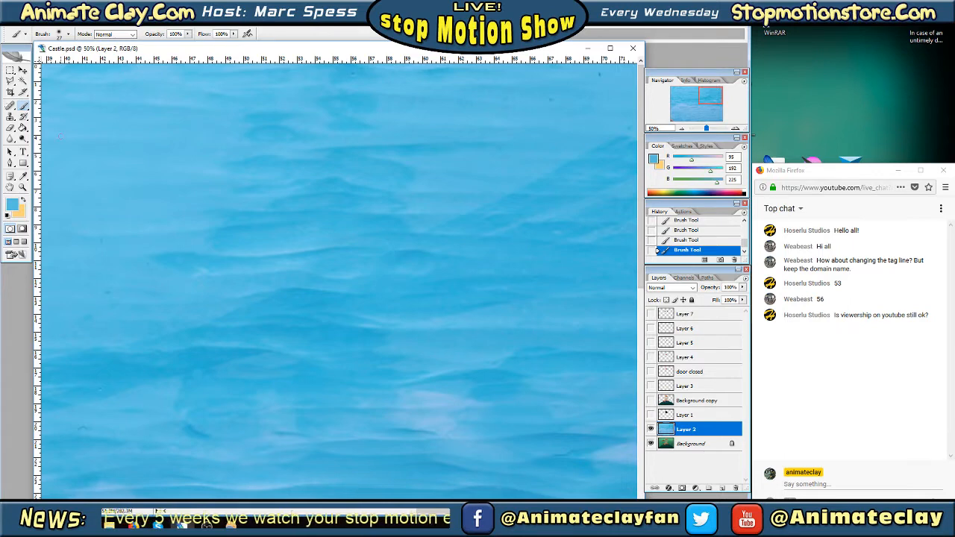
Sample the blue beside each of the two small dark specks near the sky's upper-right corner and paint over them
click(24, 176)
click(555, 100)
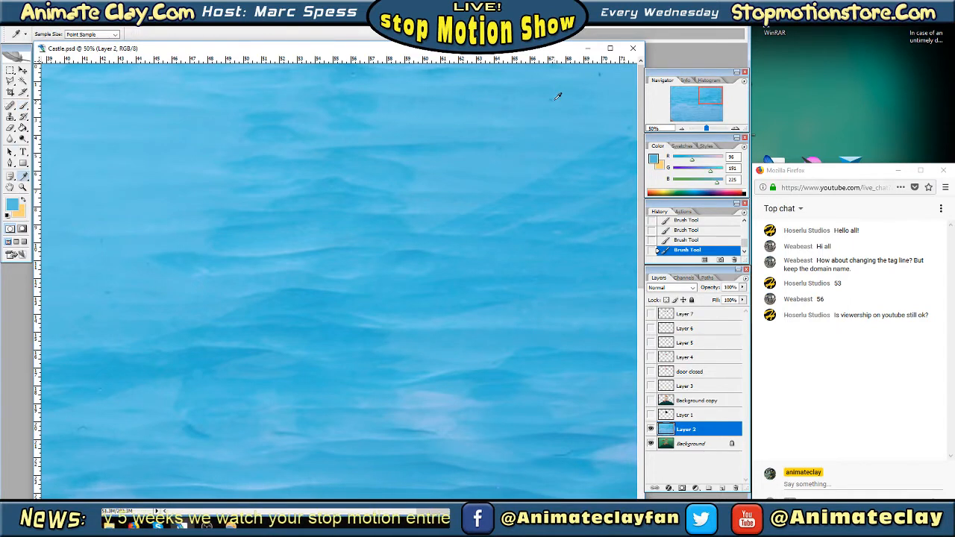
click(23, 106)
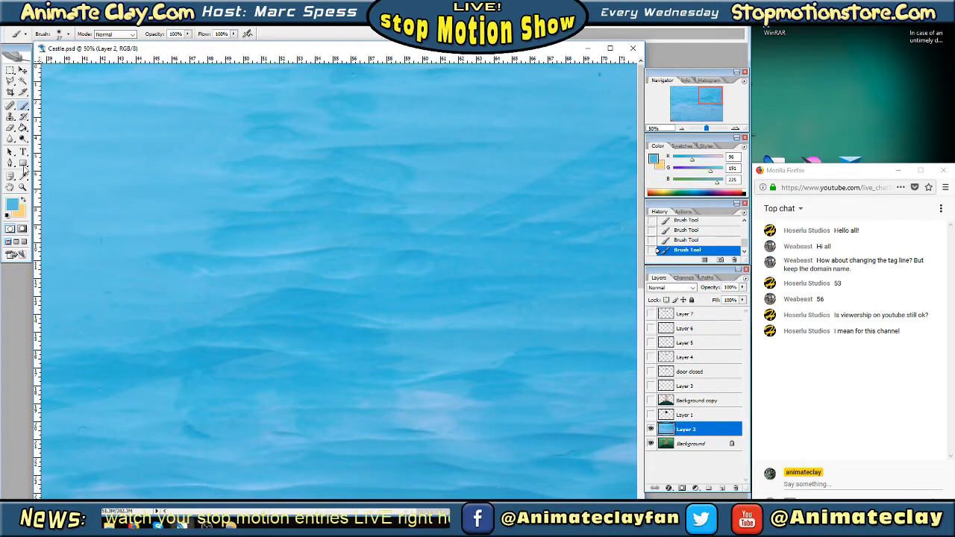
click(23, 176)
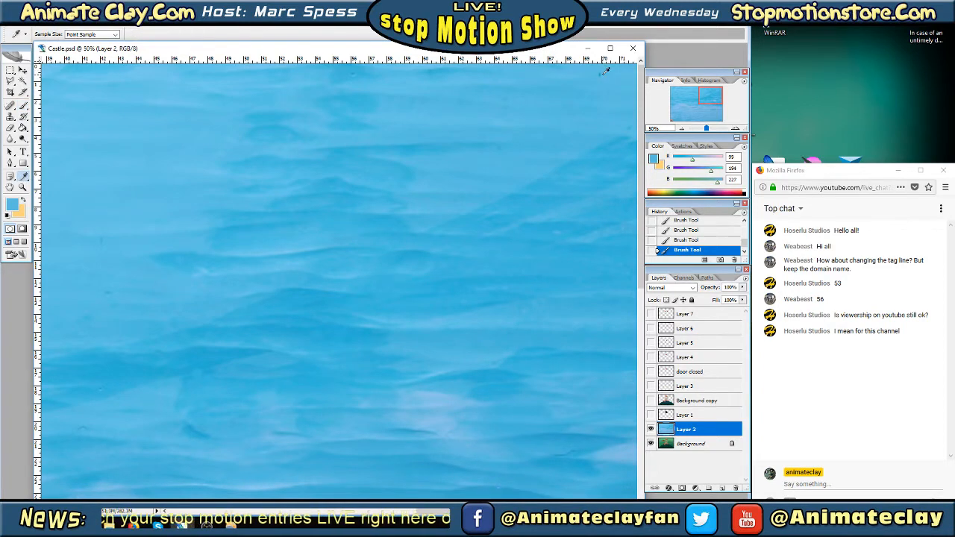
click(24, 106)
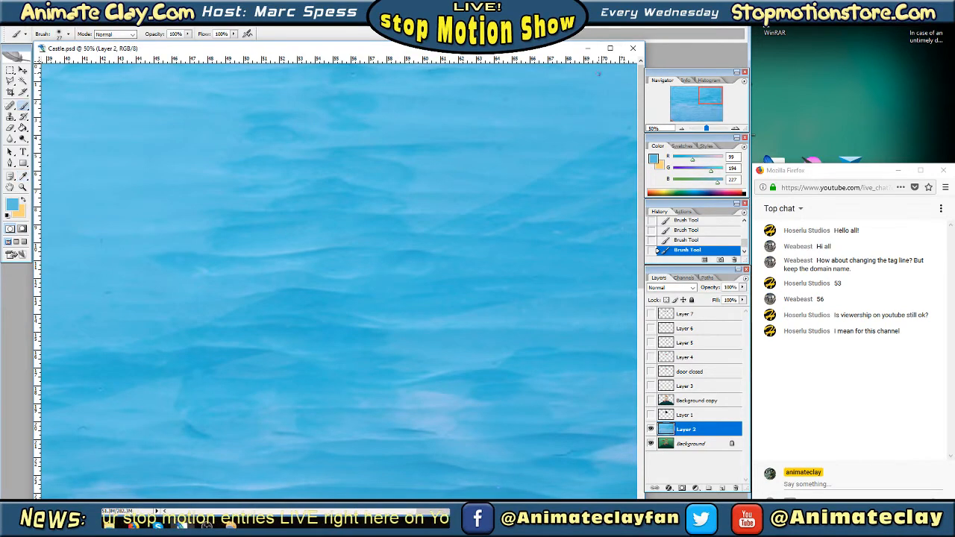
Sample the pale blues beside the faint dark mark and the small dark speck in the lower-left part of the sky and cover both
drag(705, 96, 684, 112)
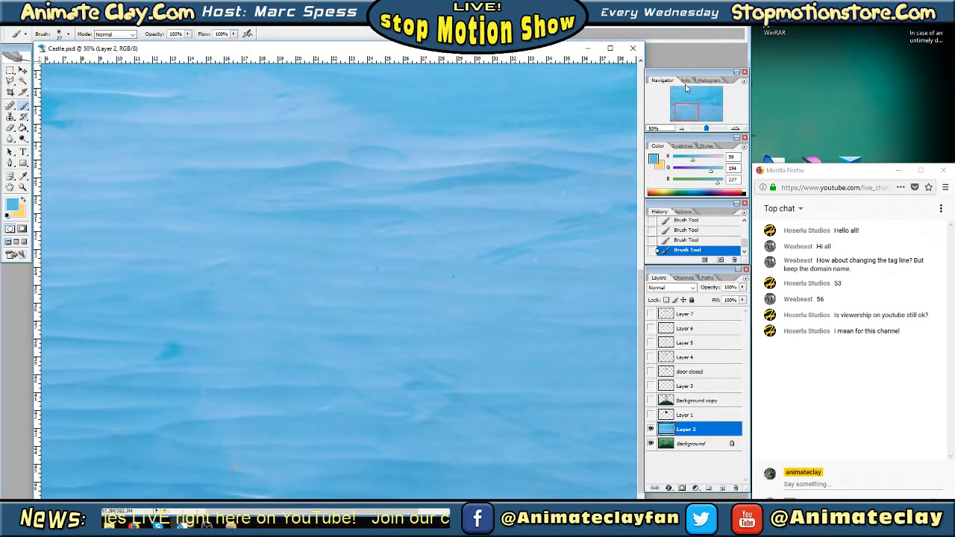
click(24, 177)
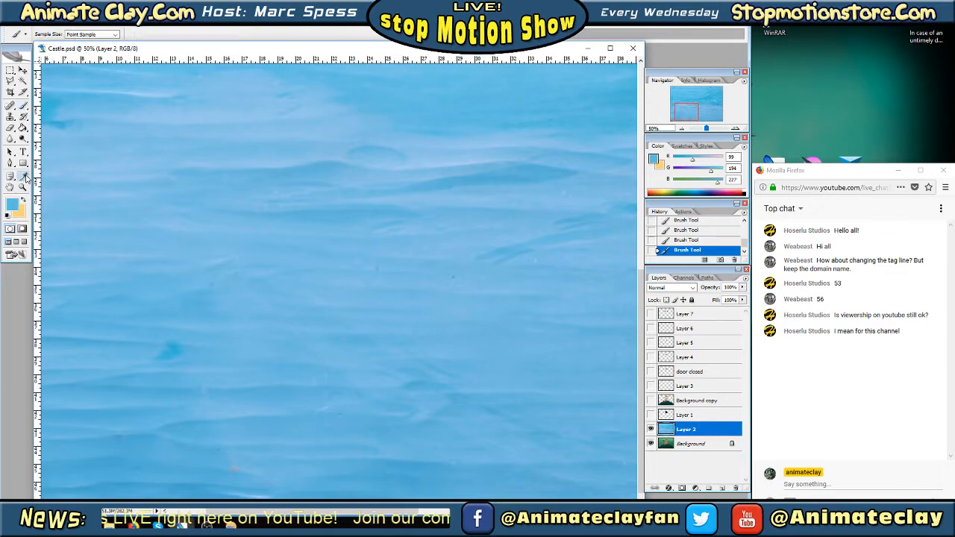
click(383, 263)
click(23, 105)
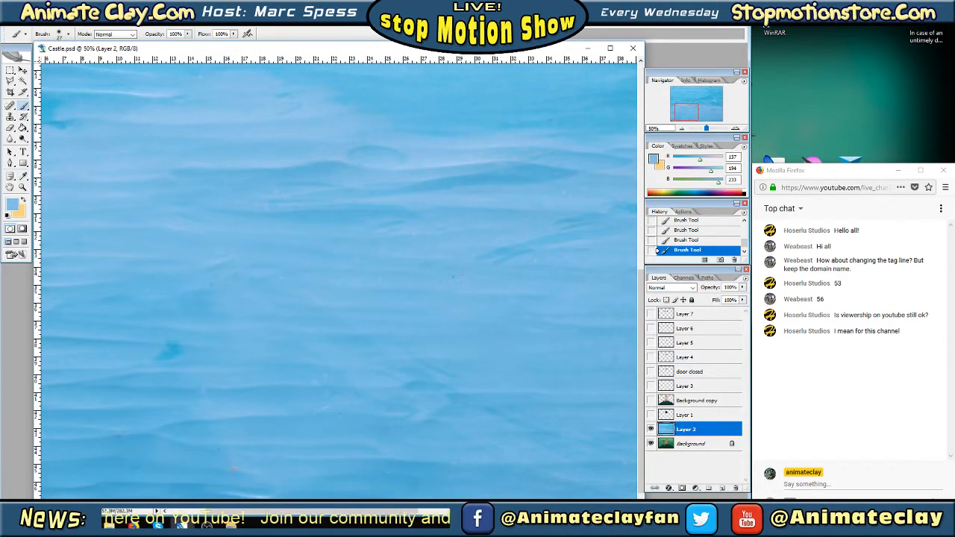
click(24, 177)
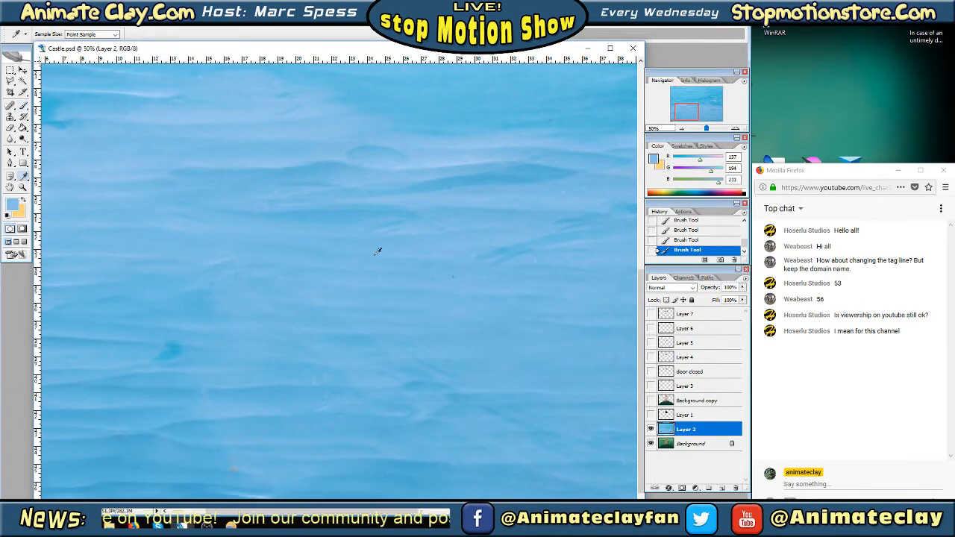
click(461, 273)
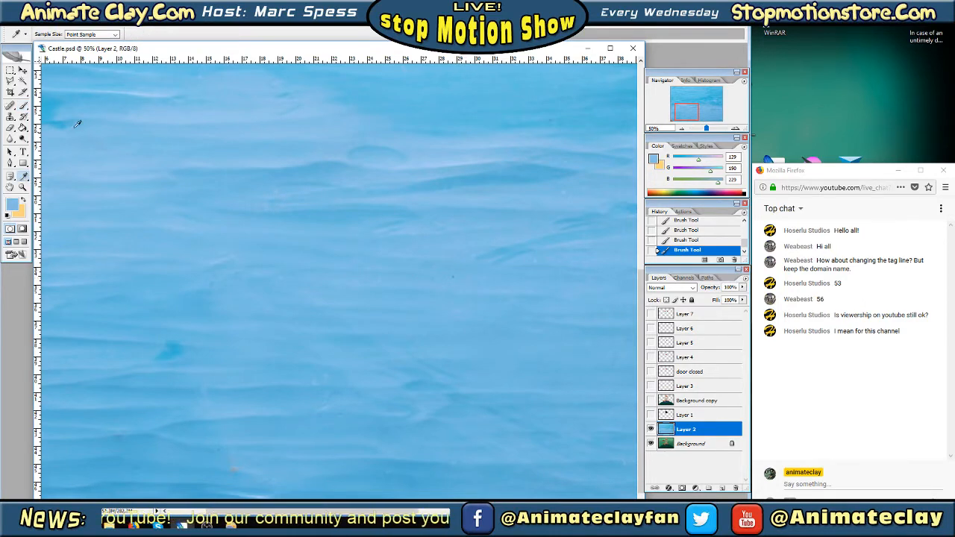
click(24, 107)
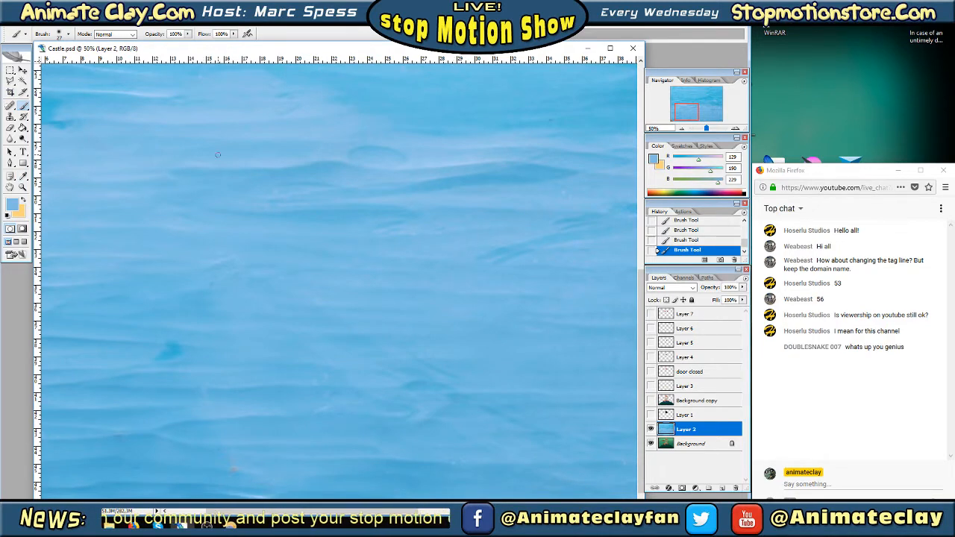
Sample the blue beside the tiny dark speck above the long dark wave in the lower-middle sky and paint over it
click(23, 176)
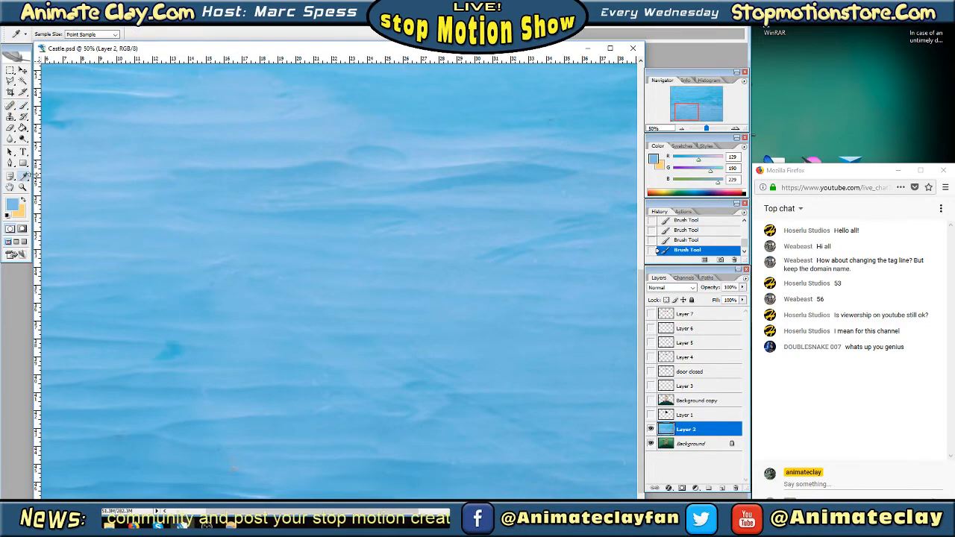
click(558, 116)
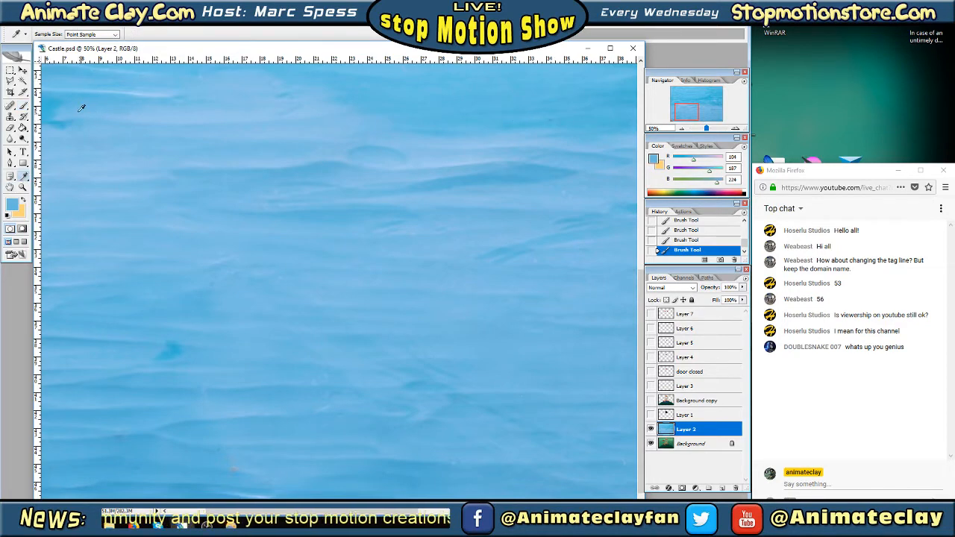
click(23, 107)
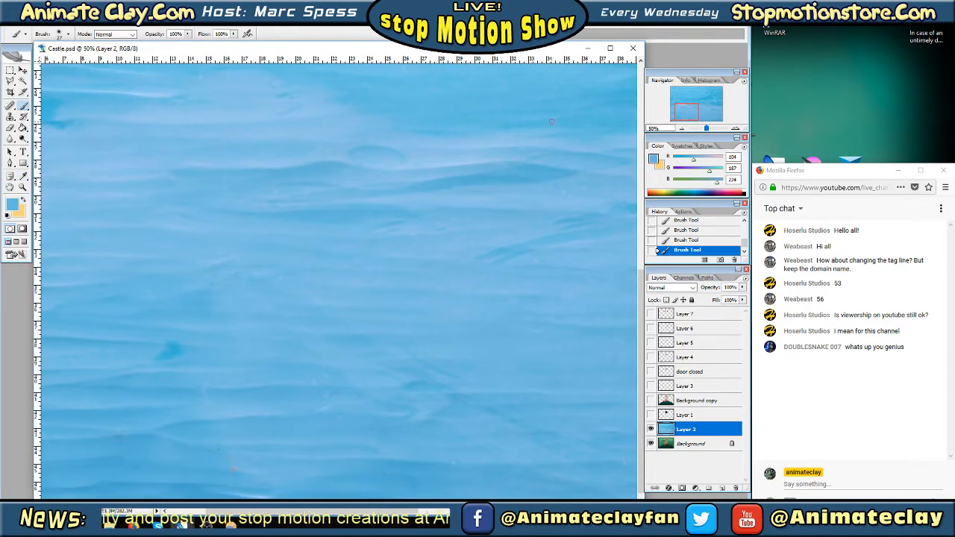
Sample the blue beside the dark smudge in the lower-left part of the sky and return to the Brush tool
drag(686, 116, 680, 119)
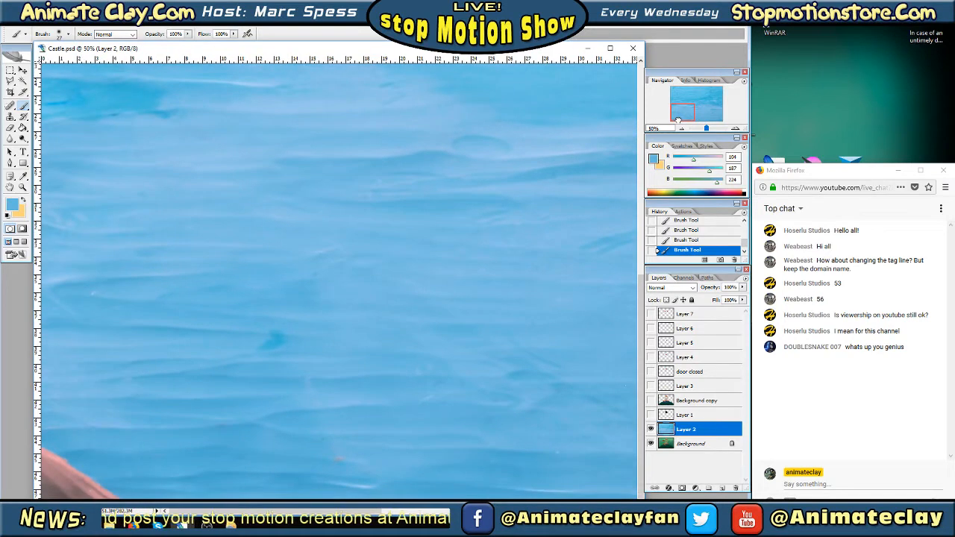
click(24, 176)
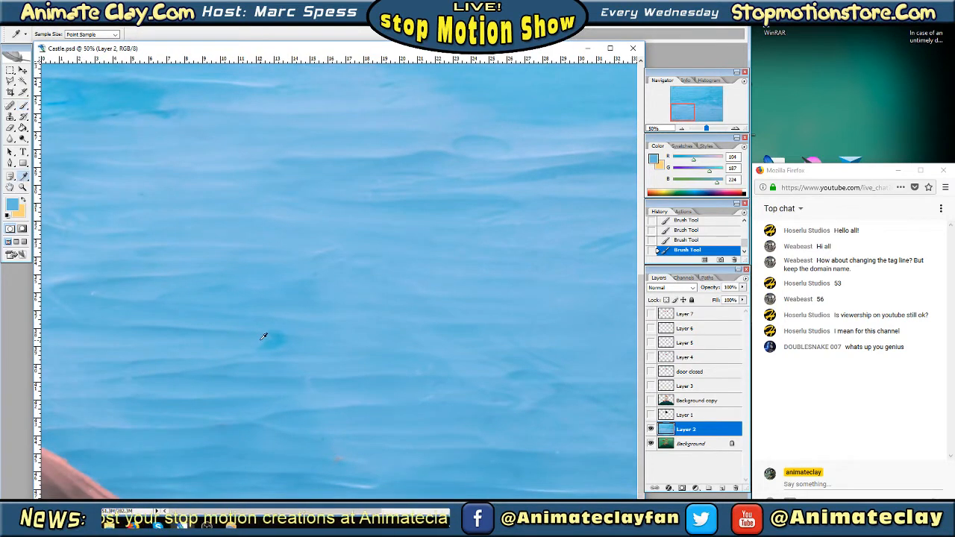
click(23, 106)
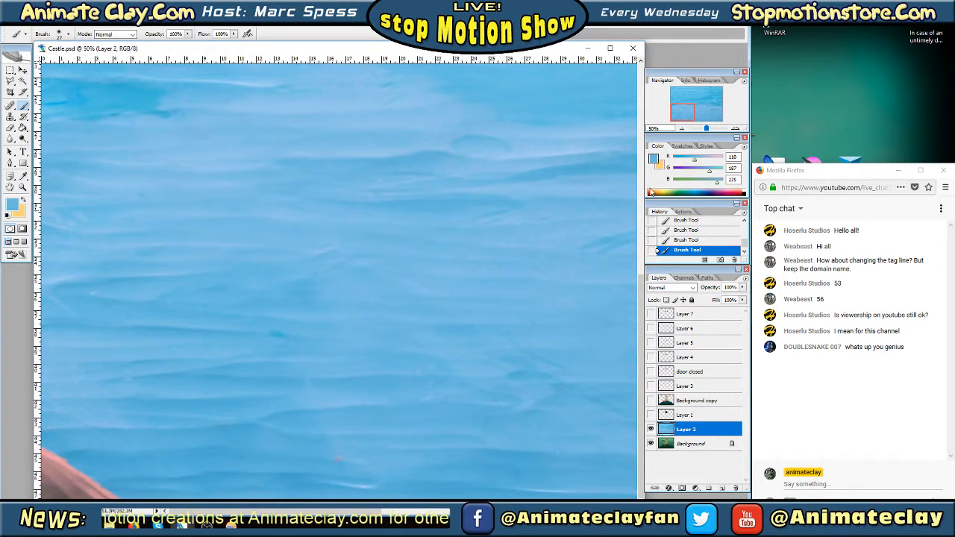
Examine the whole sky and its individual areas at several magnifications for remaining blemishes
click(682, 129)
click(681, 129)
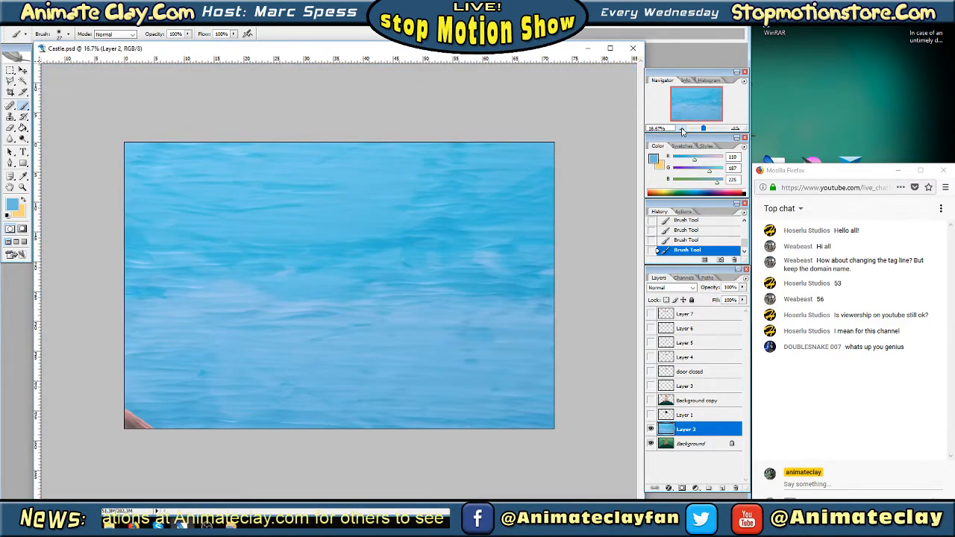
click(735, 129)
mouse_move(712, 113)
mouse_down()
mouse_move(676, 99)
mouse_move(676, 108)
mouse_move(728, 109)
mouse_up()
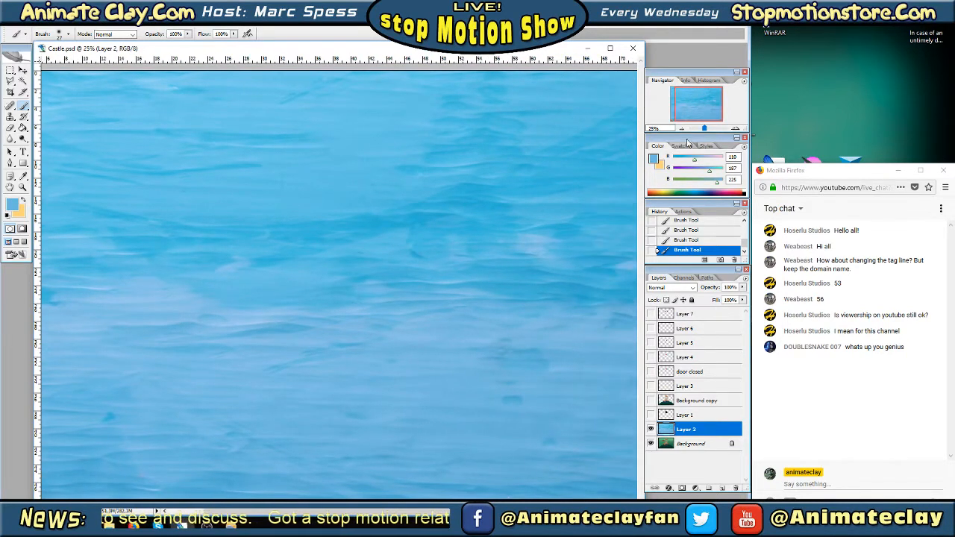
click(735, 128)
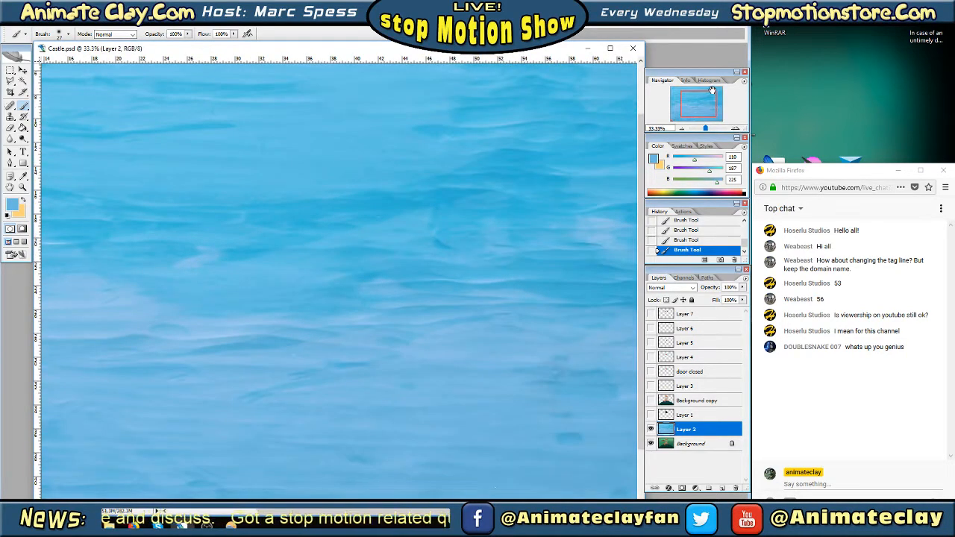
drag(713, 91, 665, 95)
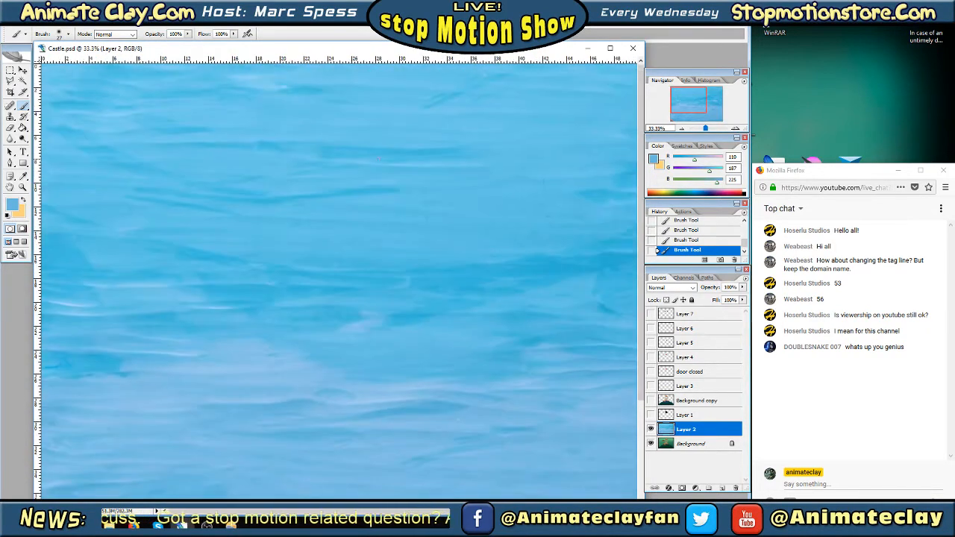
click(681, 128)
click(680, 129)
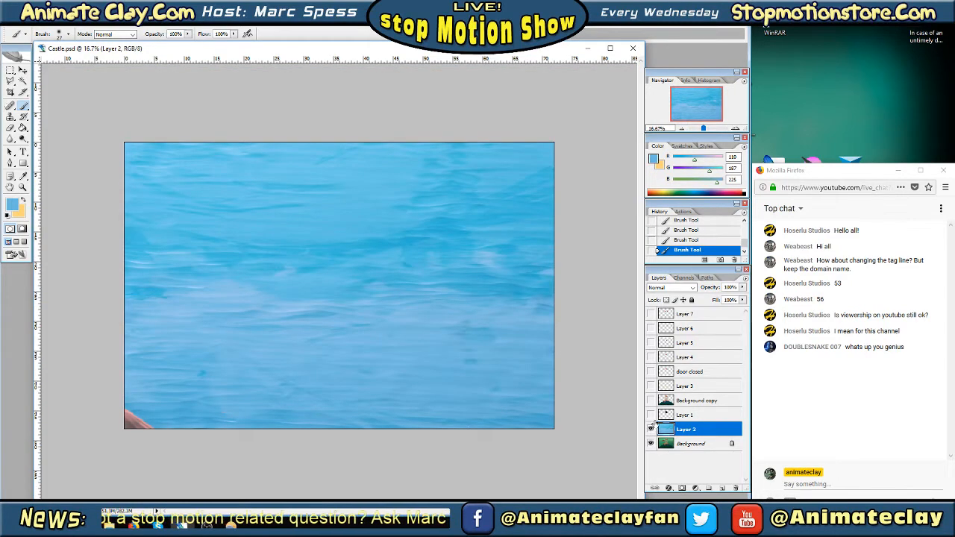
Show the Background copy layer so the castle and hill appear over the retouched sky
click(650, 401)
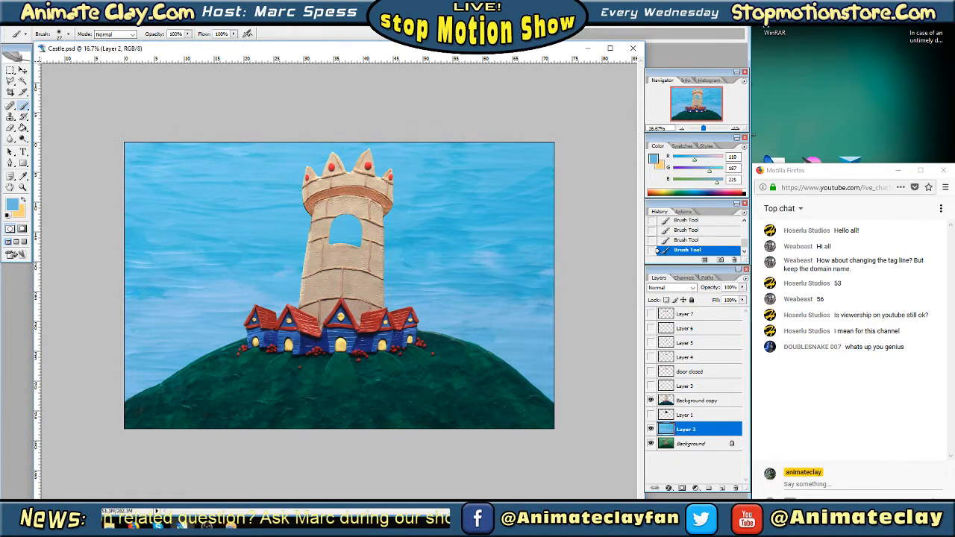
click(109, 23)
click(736, 128)
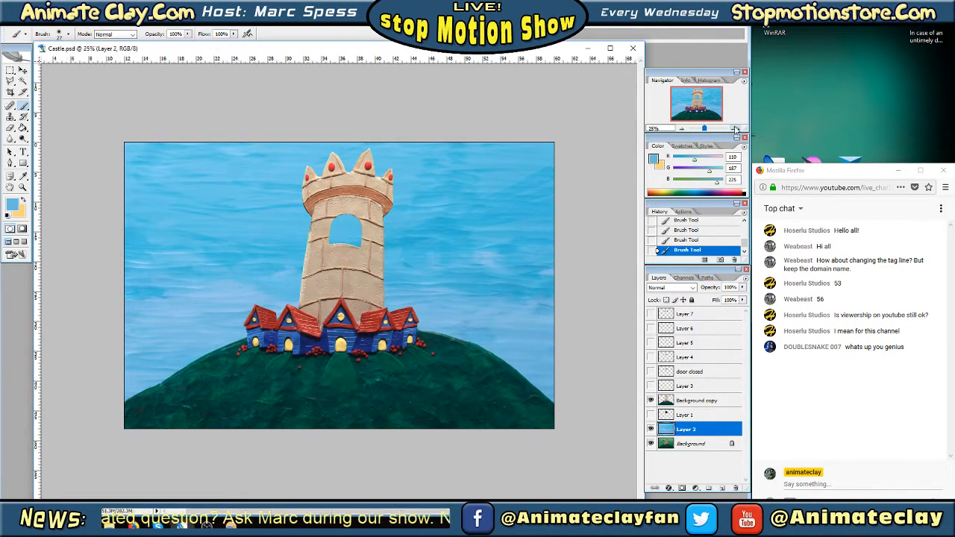
click(736, 129)
click(708, 102)
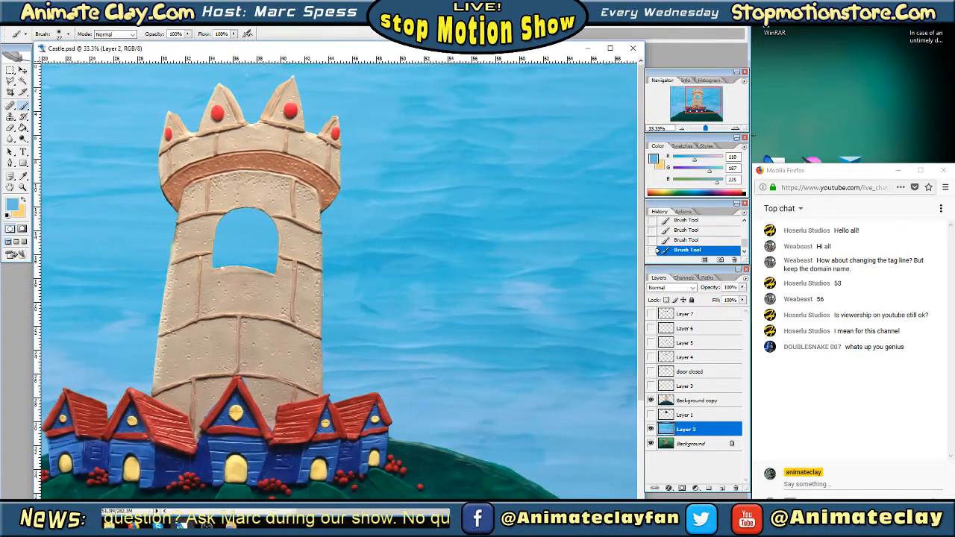
Try a Gaussian Blur with a 4.1-pixel radius on the Layer 2 sky and undo it
click(110, 24)
mouse_move(164, 102)
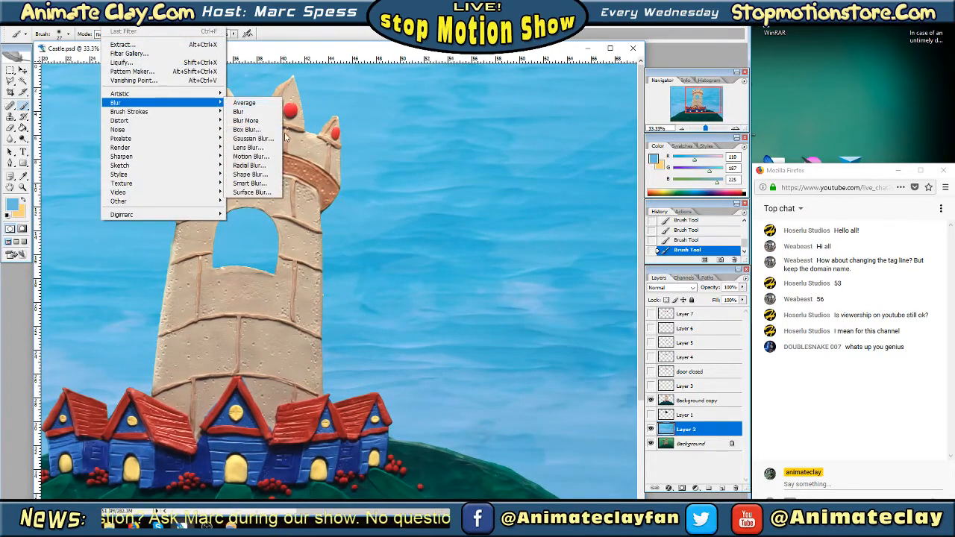
click(254, 138)
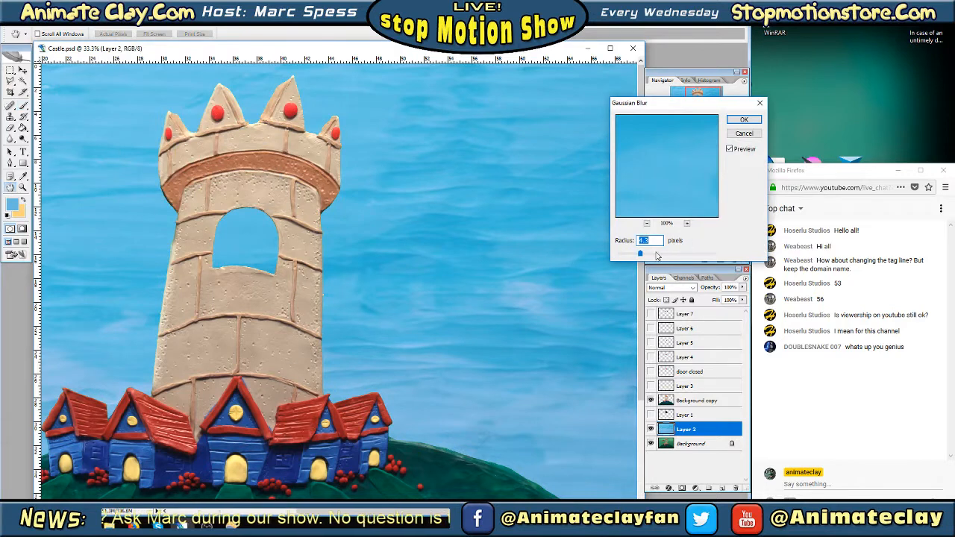
drag(656, 256, 625, 256)
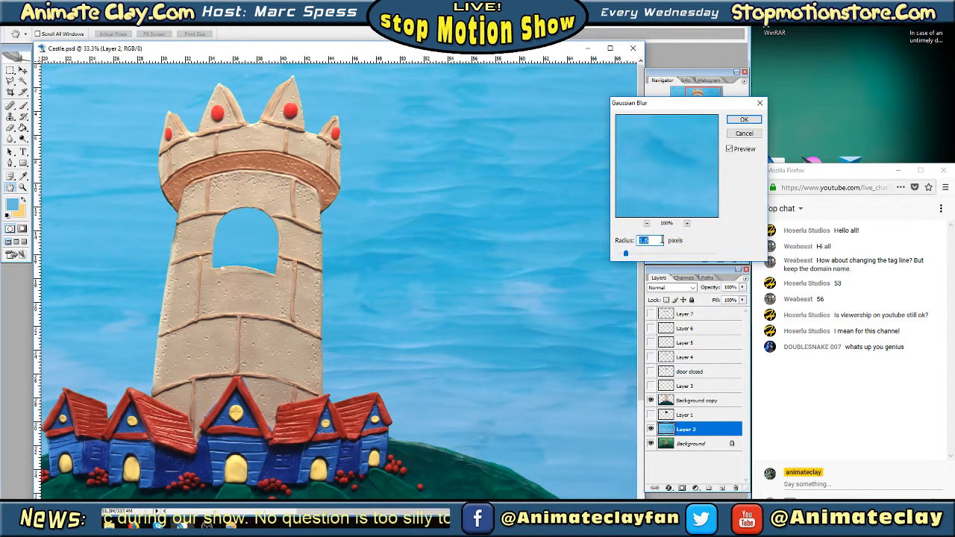
click(639, 255)
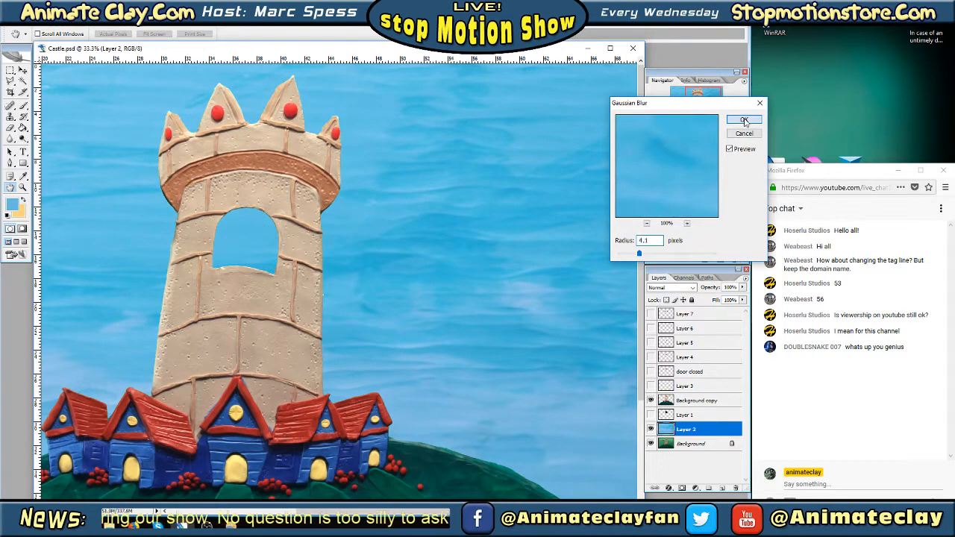
click(743, 121)
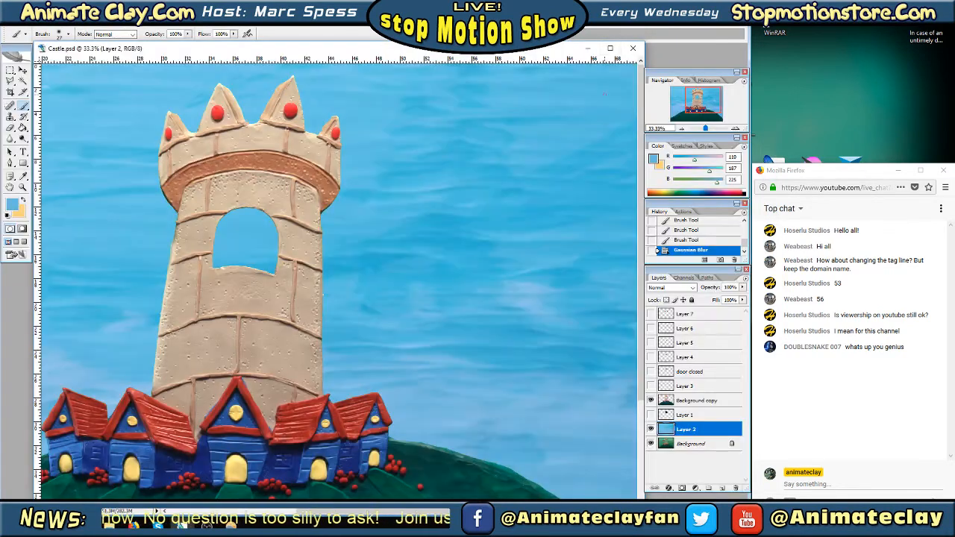
mouse_move(704, 98)
mouse_down()
mouse_move(689, 97)
mouse_move(687, 110)
mouse_move(707, 109)
mouse_move(709, 96)
mouse_up()
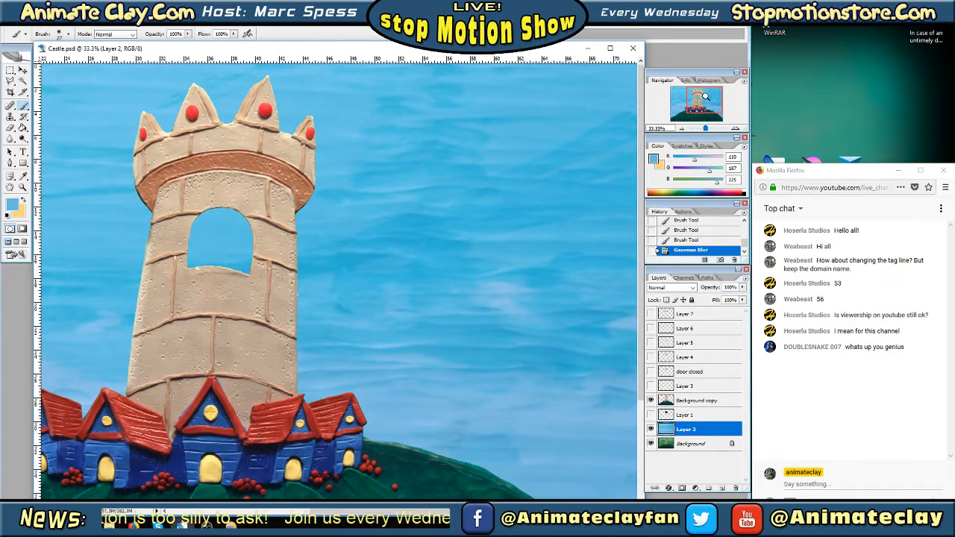
key(ctrl+z)
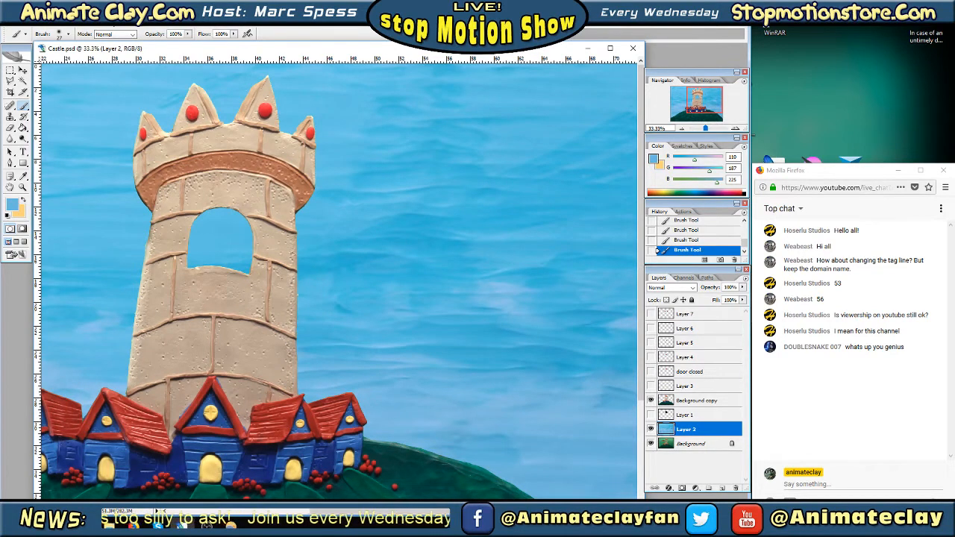
Apply a Gaussian Blur with a 12.2-pixel radius to the Layer 2 sky, checking the preview beside the castle
click(112, 20)
mouse_move(122, 103)
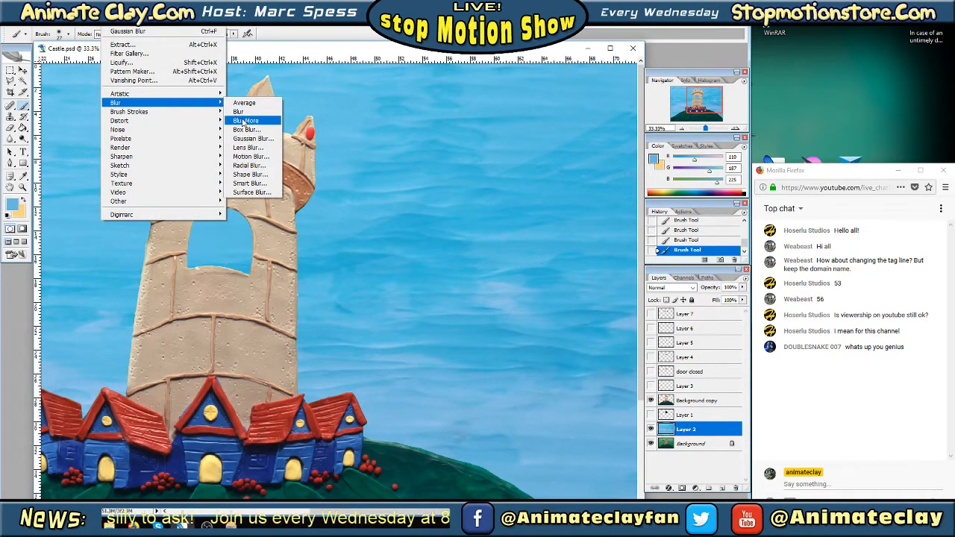
click(251, 138)
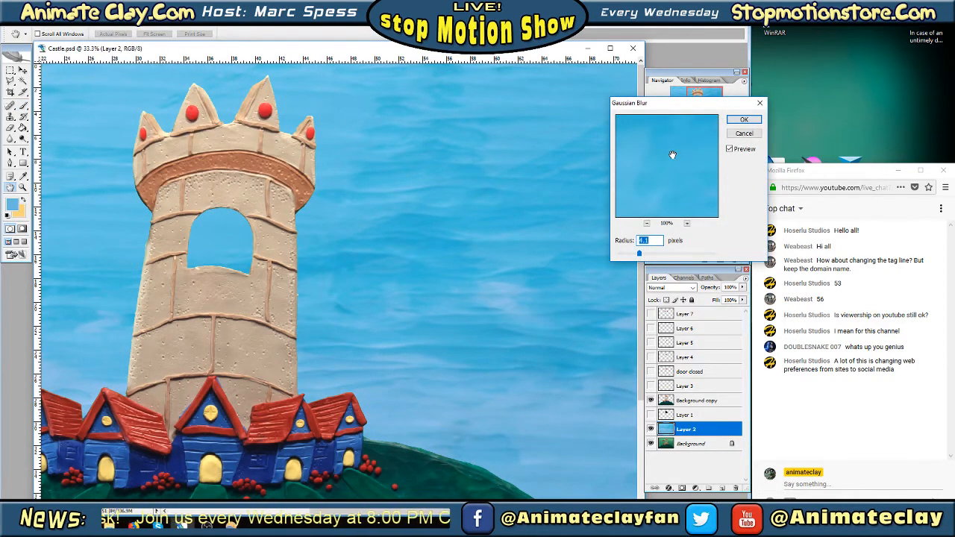
drag(693, 106, 561, 83)
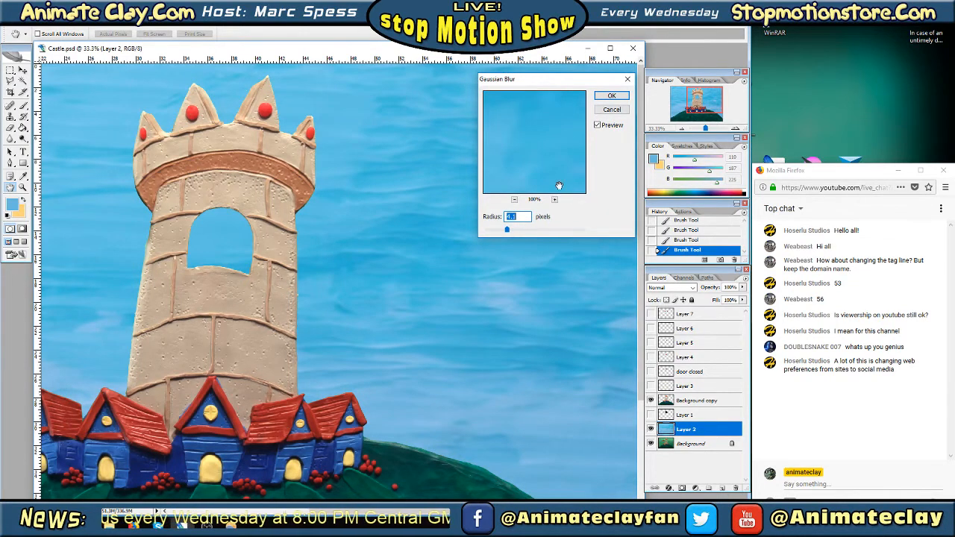
drag(557, 160, 527, 101)
drag(551, 162, 561, 133)
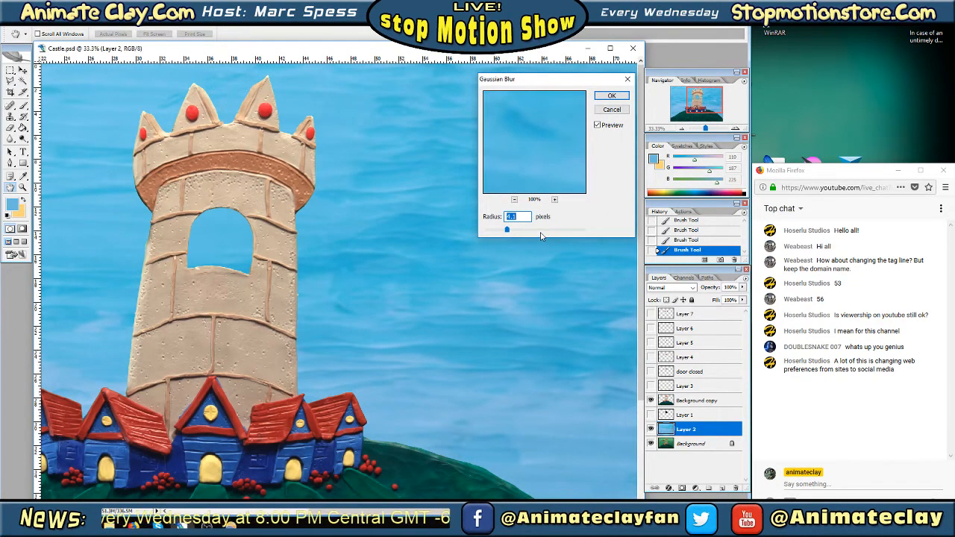
click(542, 232)
drag(540, 231, 528, 232)
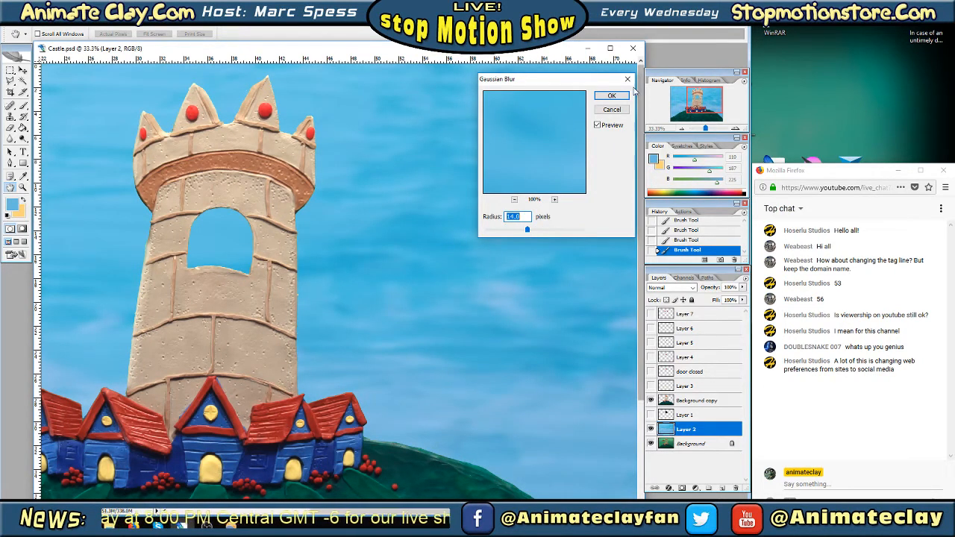
click(520, 229)
drag(519, 230, 527, 233)
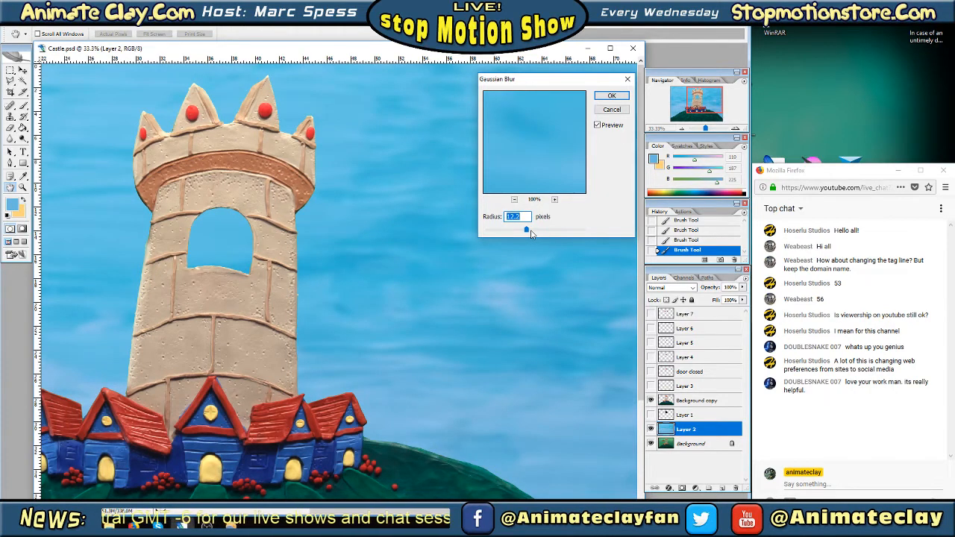
click(612, 97)
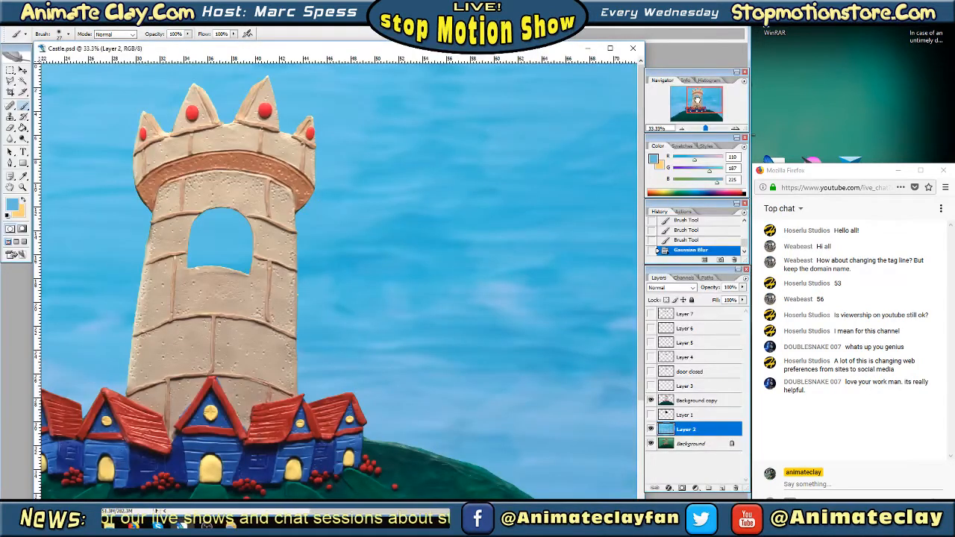
Examine the blurred sky behind the castle, first as a whole and up close around the tower window
mouse_move(697, 99)
mouse_down()
mouse_move(680, 106)
mouse_move(693, 108)
mouse_move(693, 98)
mouse_up()
click(681, 128)
click(681, 129)
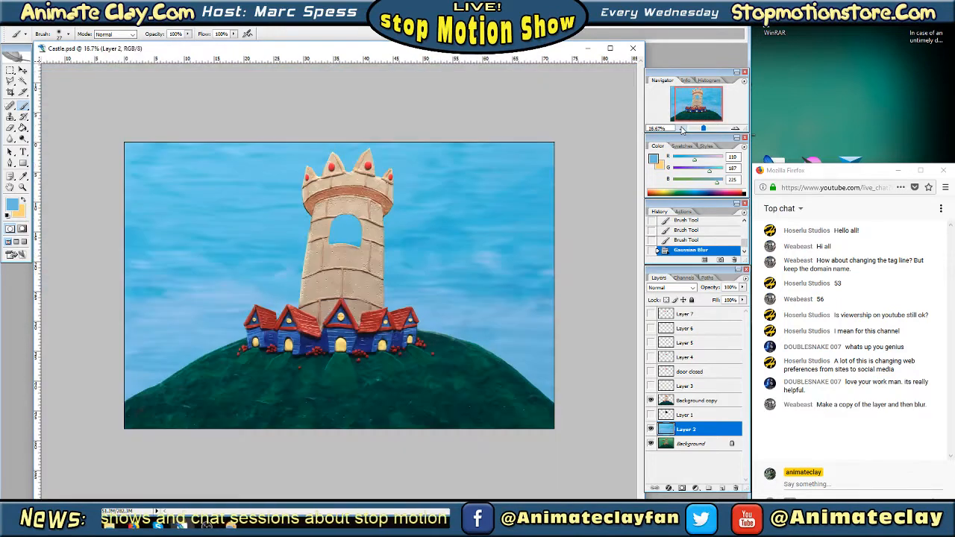
click(735, 128)
mouse_move(705, 101)
mouse_down()
mouse_move(713, 90)
mouse_move(691, 88)
mouse_up()
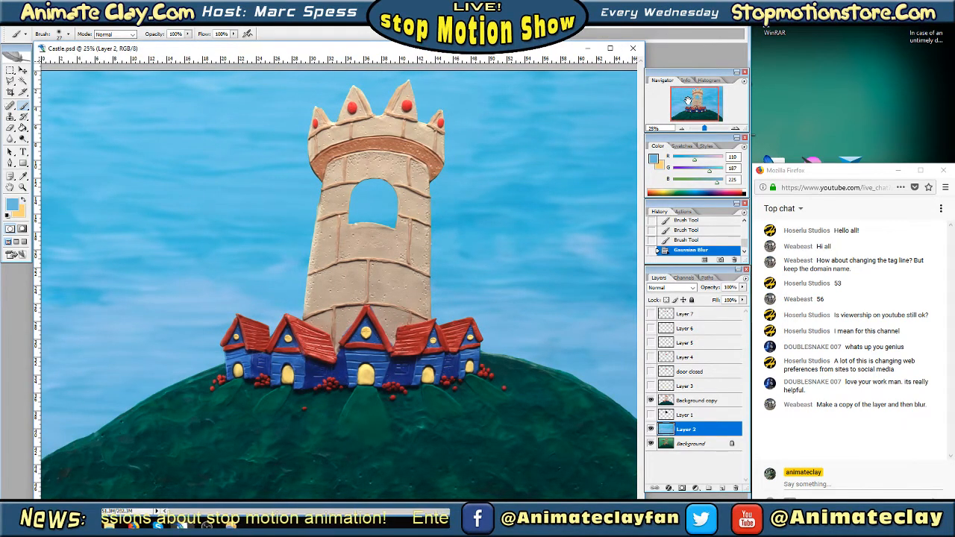
mouse_move(688, 100)
mouse_down()
mouse_move(700, 100)
mouse_move(701, 116)
mouse_move(682, 114)
mouse_move(702, 108)
mouse_move(686, 105)
mouse_move(695, 103)
mouse_move(685, 110)
mouse_up()
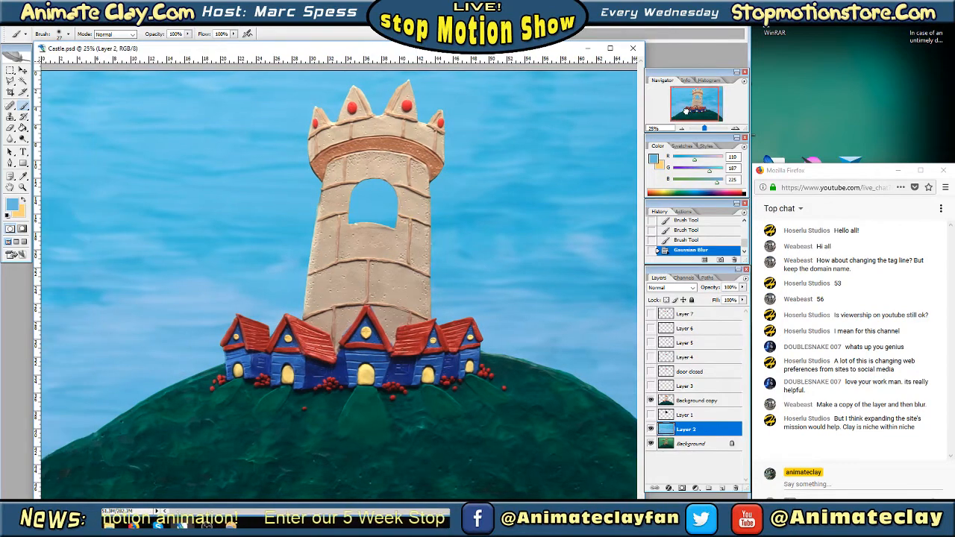
click(734, 129)
click(734, 129)
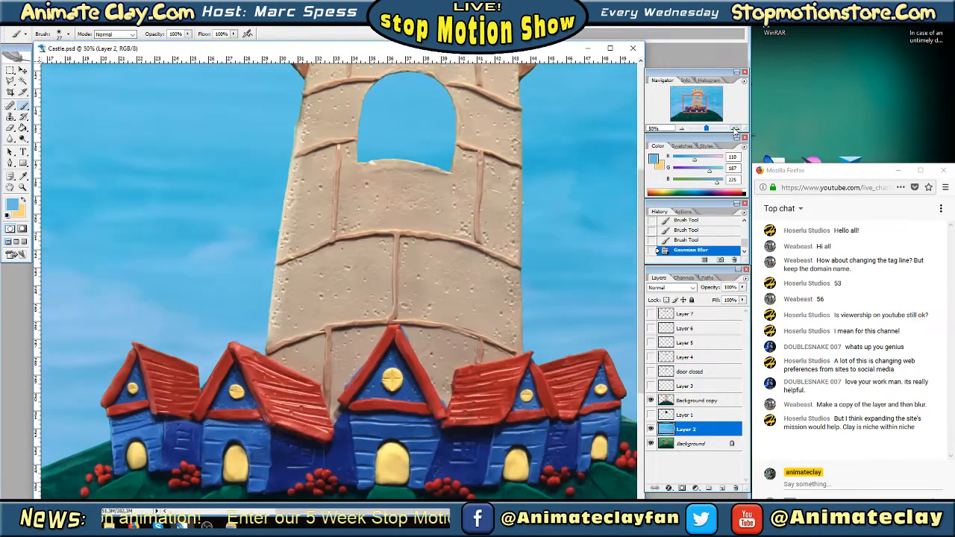
mouse_move(694, 98)
mouse_down()
mouse_move(711, 104)
mouse_move(702, 95)
mouse_up()
click(735, 129)
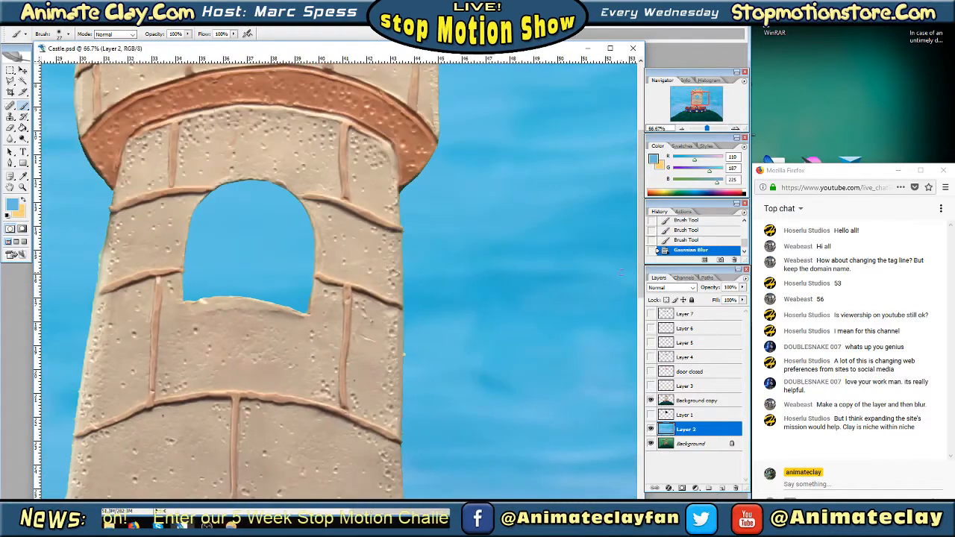
On the Background copy layer, marquee the stray speck beside the tower's right edge below the window, clear it and deselect
click(650, 400)
click(650, 400)
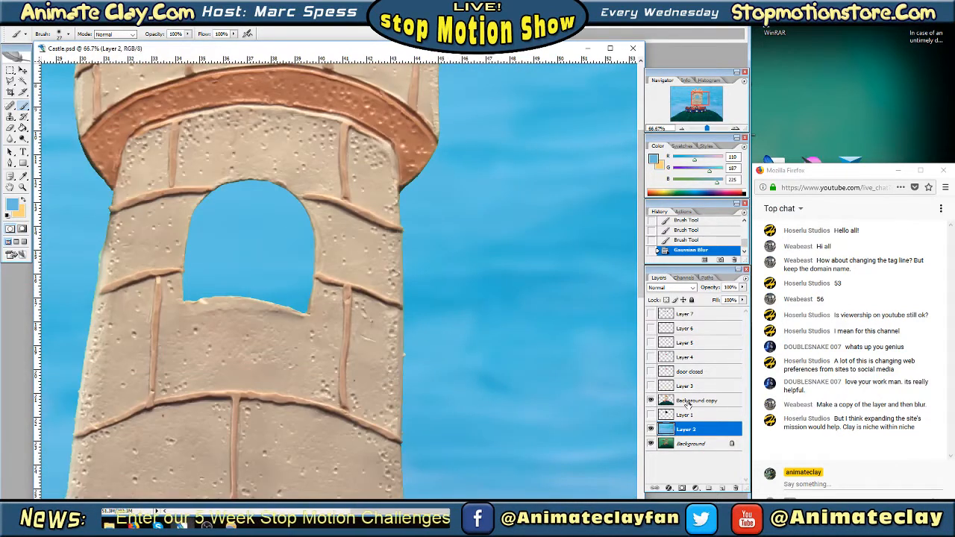
click(687, 404)
click(10, 70)
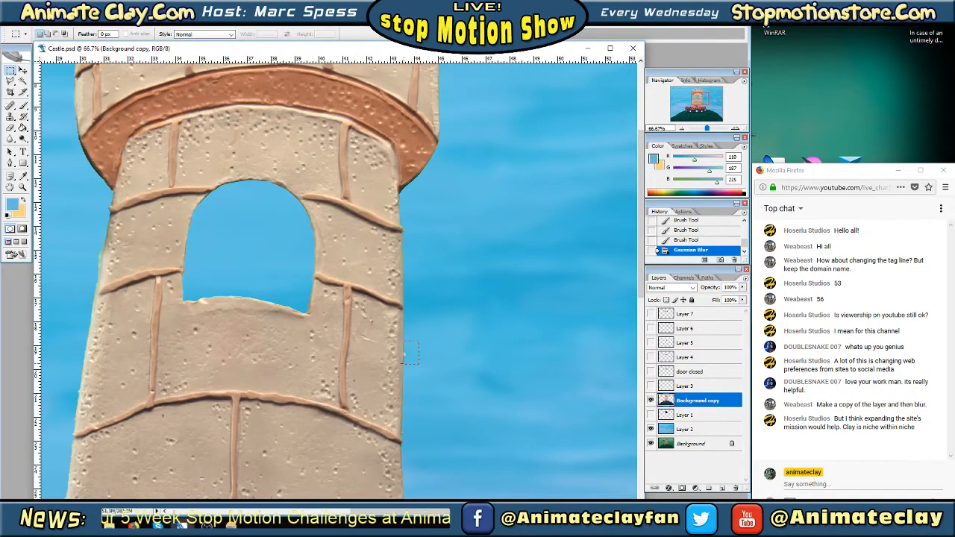
drag(404, 364, 403, 364)
click(27, 22)
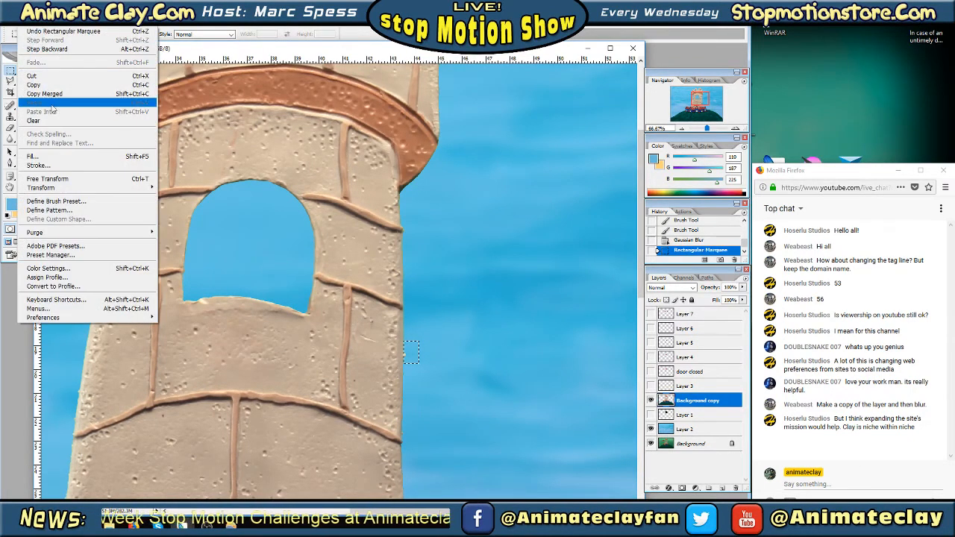
click(405, 216)
key(Tab)
key(Tab)
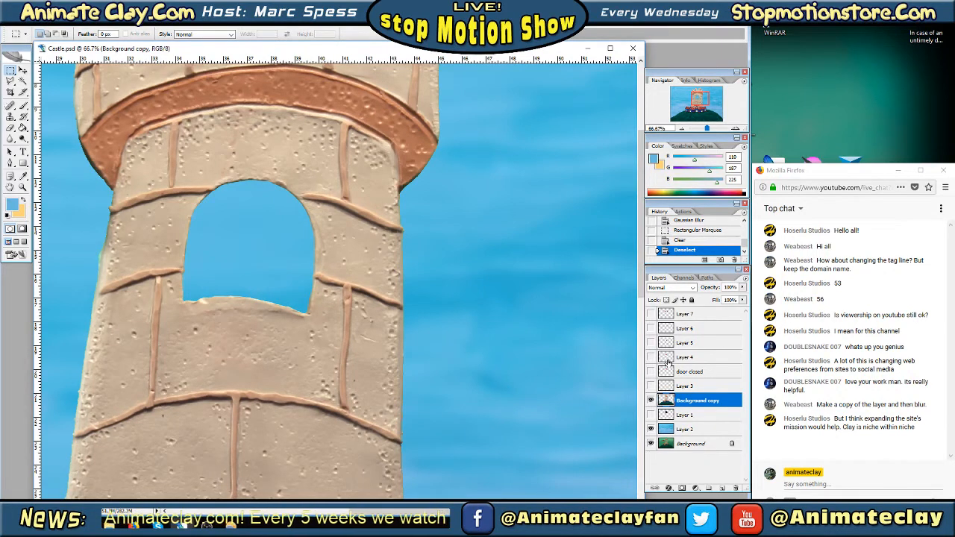
click(682, 128)
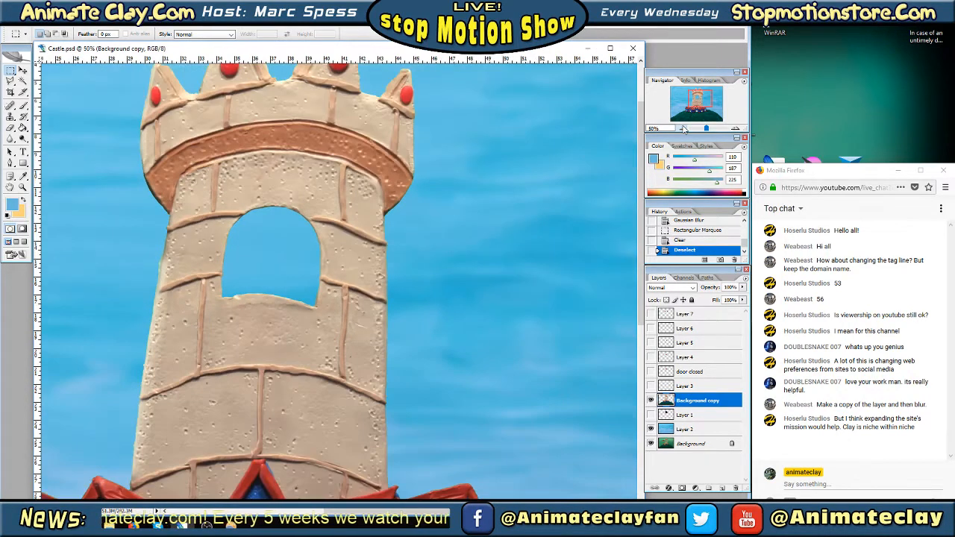
Examine the castle cutout against the blurred sky, from the tower's battlements and window to the whole scene
click(683, 129)
drag(700, 106, 695, 104)
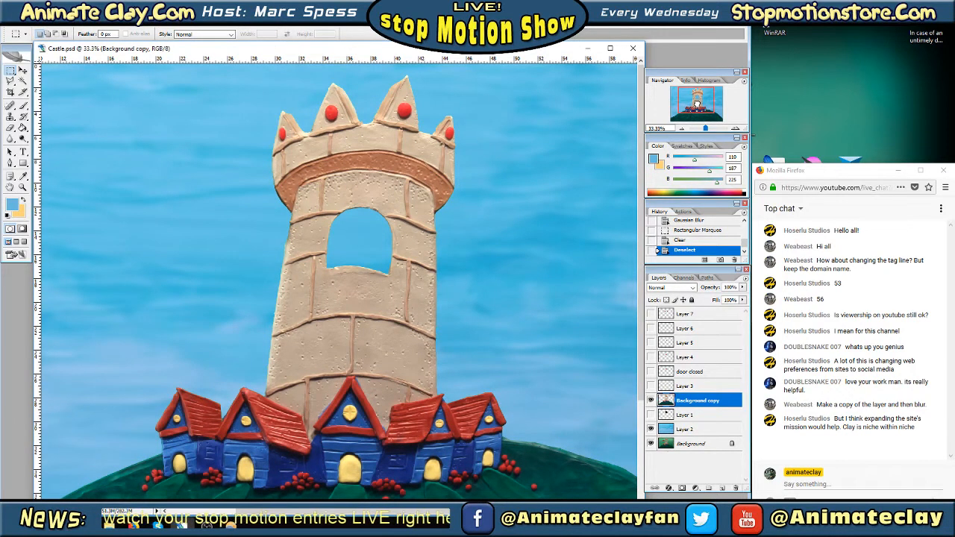
mouse_move(696, 105)
mouse_down()
mouse_move(696, 119)
mouse_move(683, 122)
mouse_move(708, 123)
mouse_move(696, 97)
mouse_up()
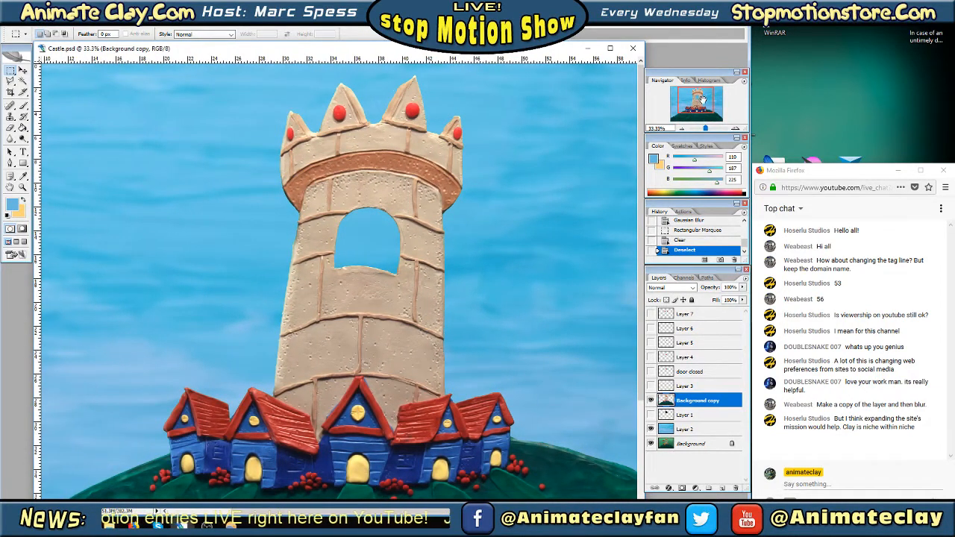
click(734, 128)
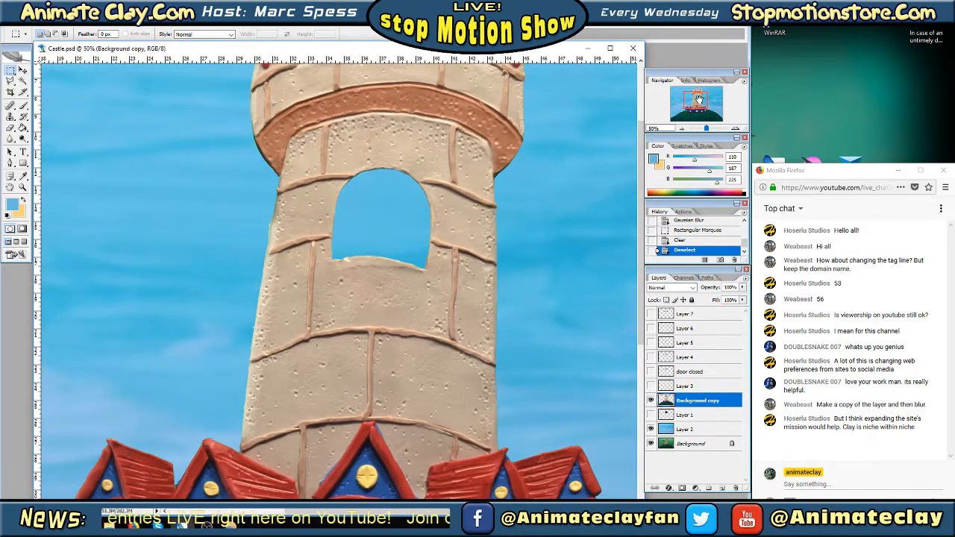
mouse_move(700, 102)
mouse_down()
mouse_move(705, 96)
mouse_move(687, 111)
mouse_move(707, 113)
mouse_move(698, 95)
mouse_up()
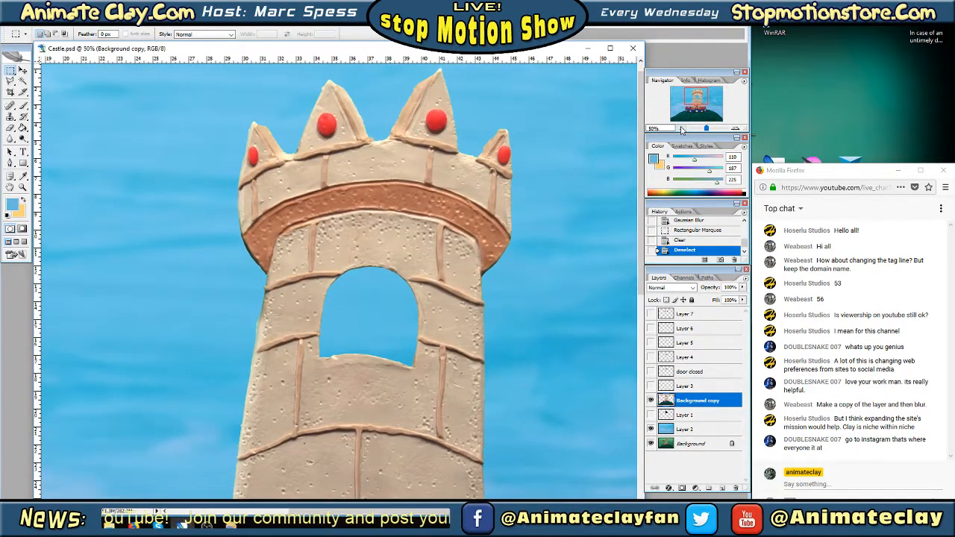
click(684, 129)
click(683, 129)
drag(706, 105, 707, 110)
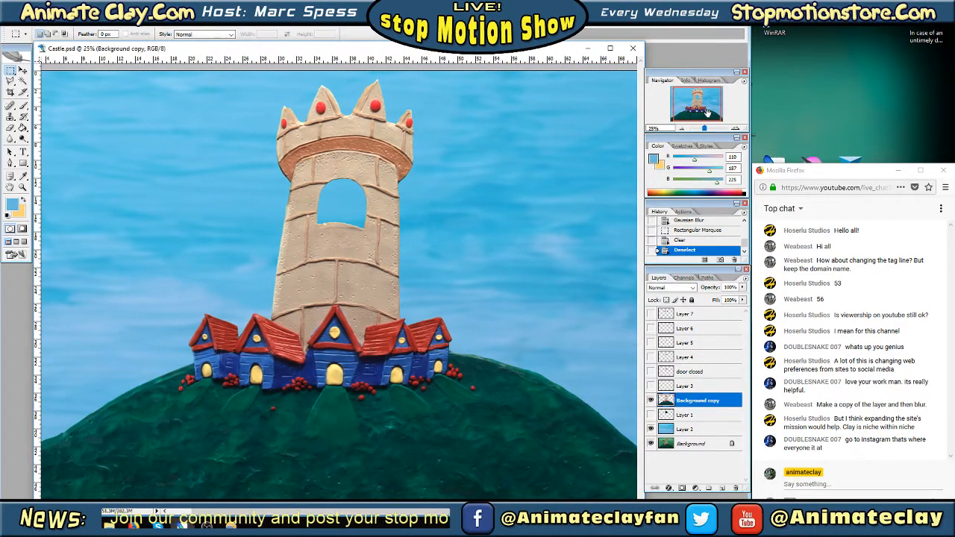
drag(707, 112, 702, 106)
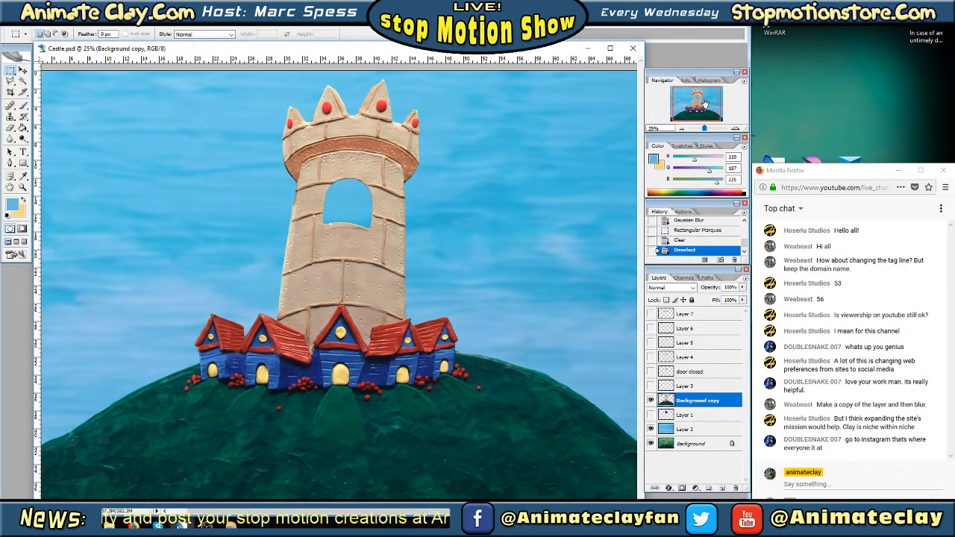
drag(706, 105, 707, 102)
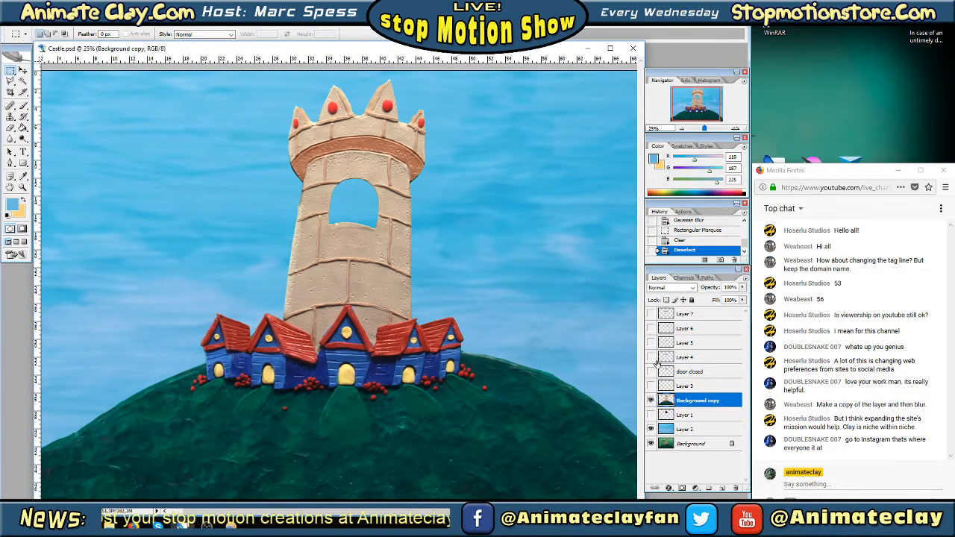
Make the door closed layer visible and duplicate it, hiding the copy and keeping the original active for editing
click(651, 385)
click(650, 386)
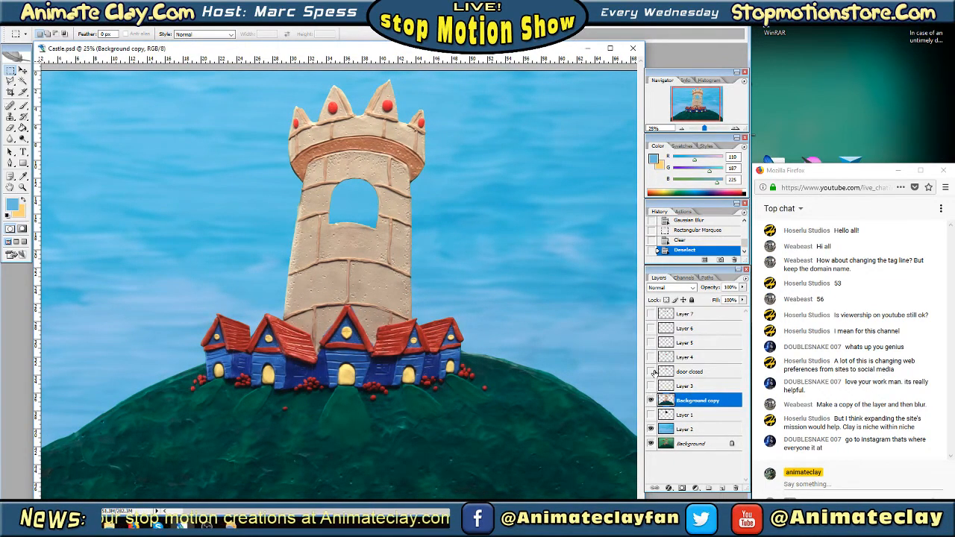
click(651, 372)
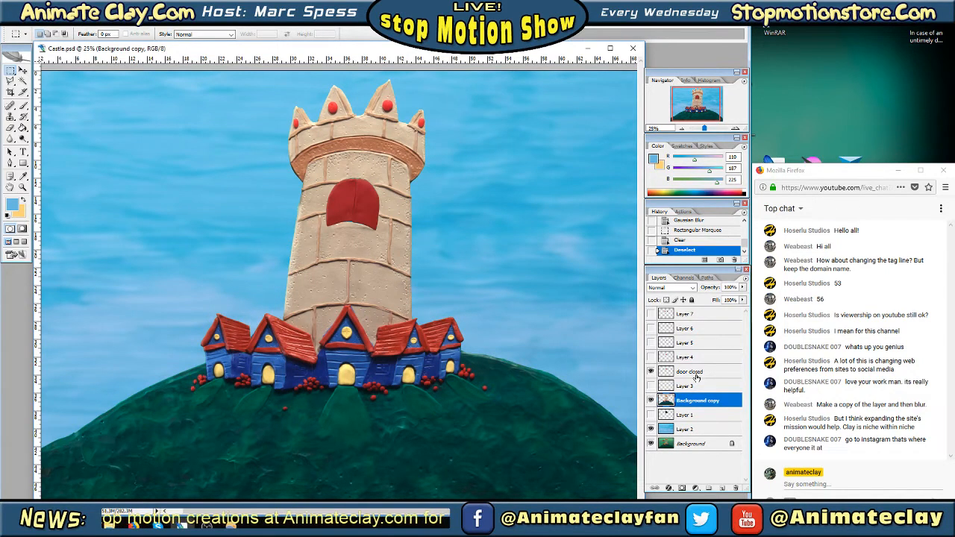
click(695, 374)
right_click(696, 374)
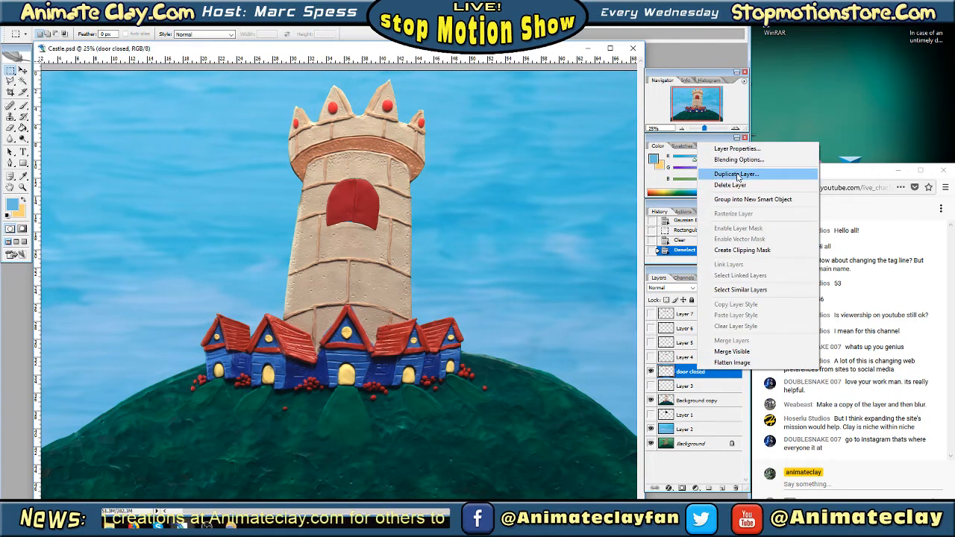
click(737, 175)
click(569, 160)
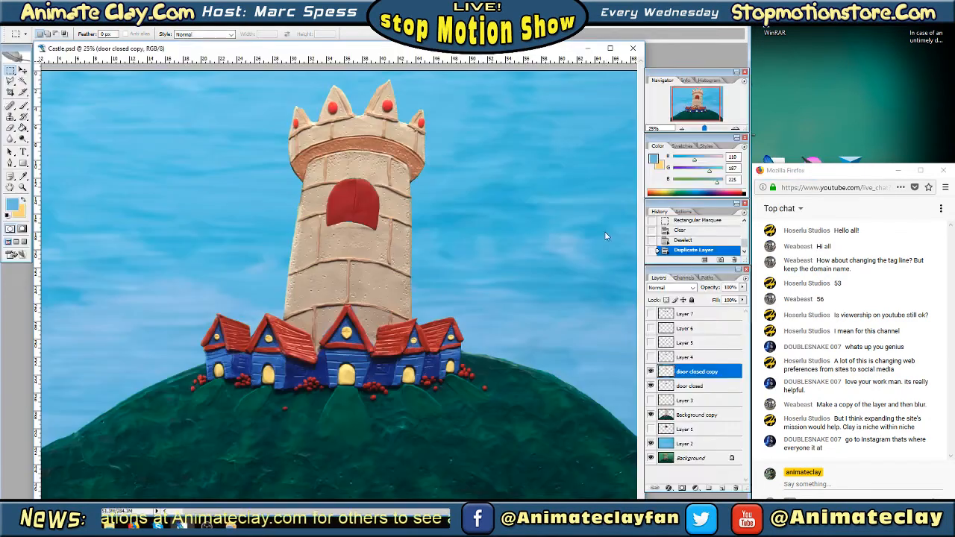
click(651, 371)
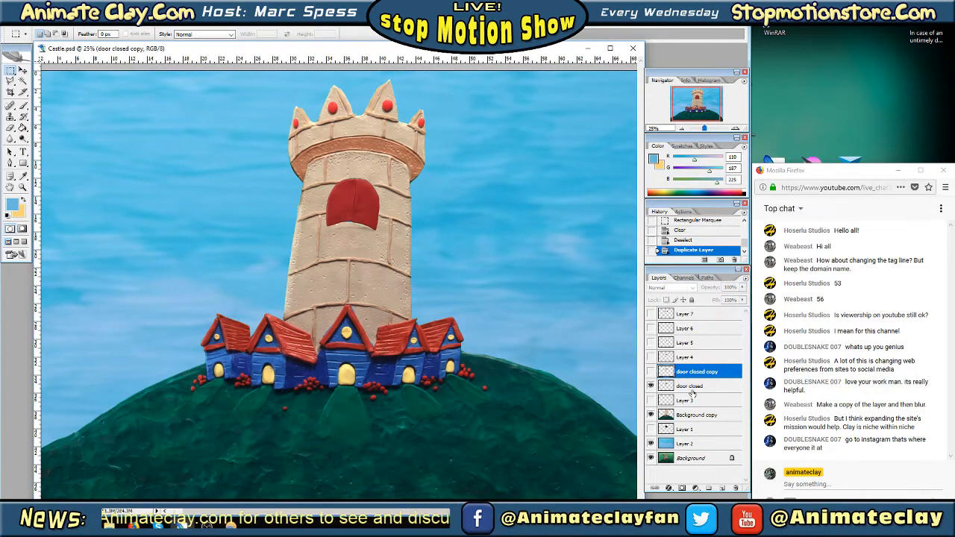
click(690, 387)
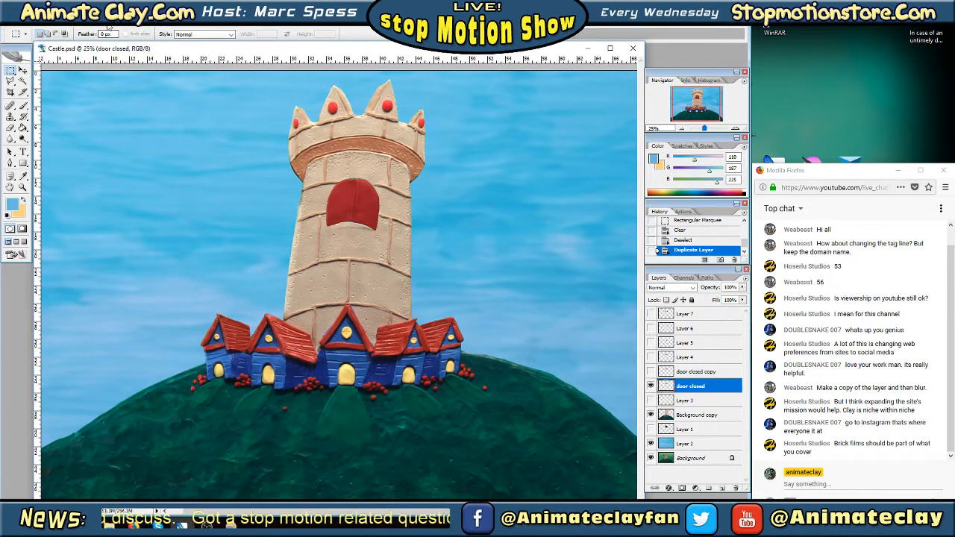
click(127, 20)
mouse_move(106, 20)
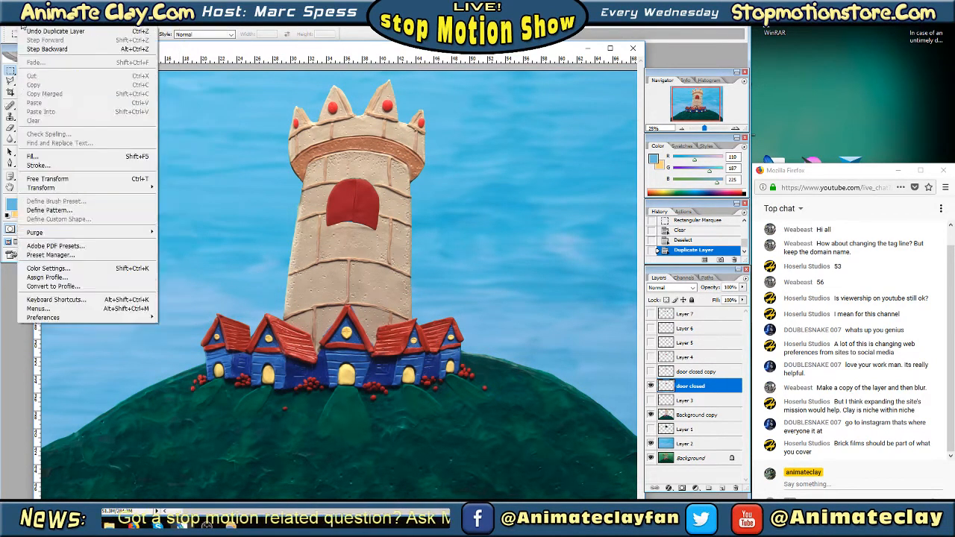
mouse_move(7, 22)
mouse_move(47, 22)
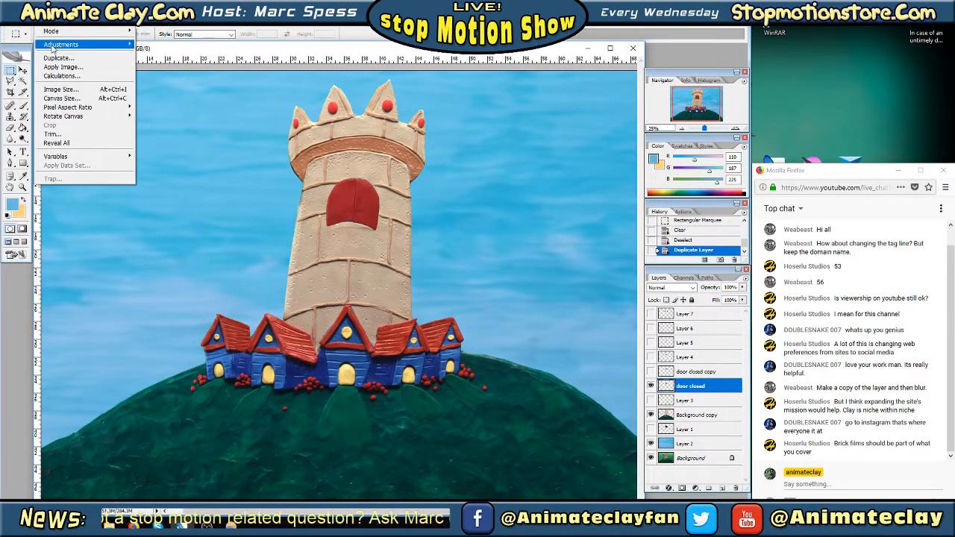
mouse_move(54, 46)
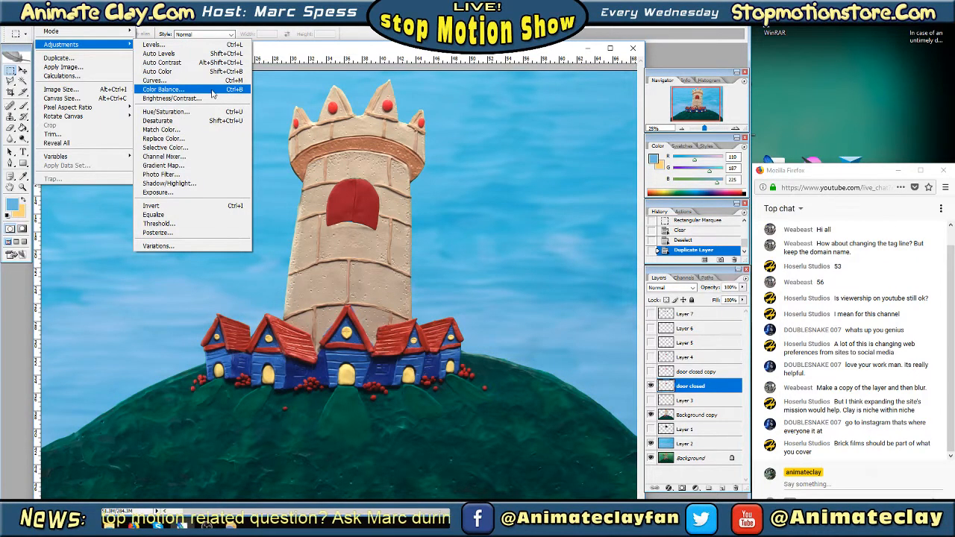
click(213, 89)
drag(267, 101, 555, 140)
click(630, 171)
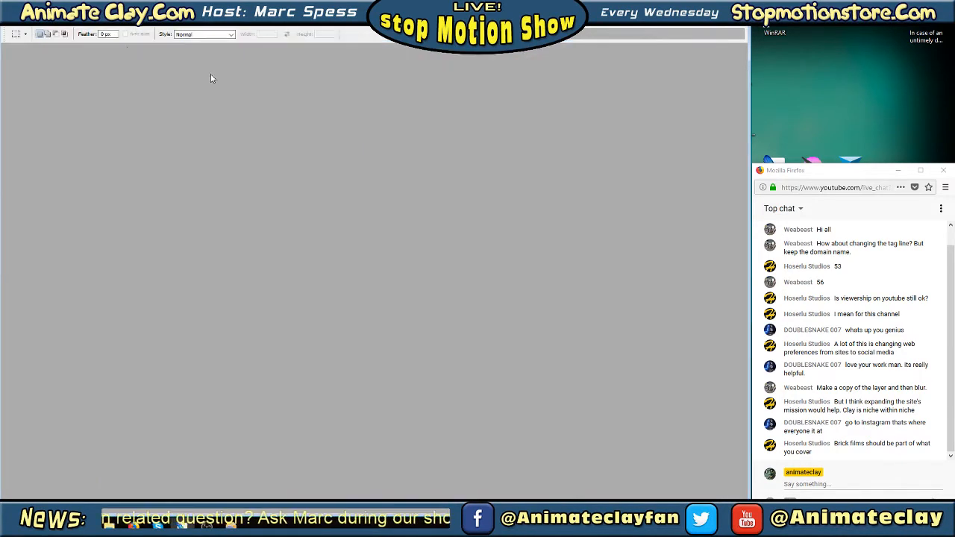
Turn the door on the door closed layer black using Brightness/Contrast with Brightness -100 and Contrast -100
click(56, 22)
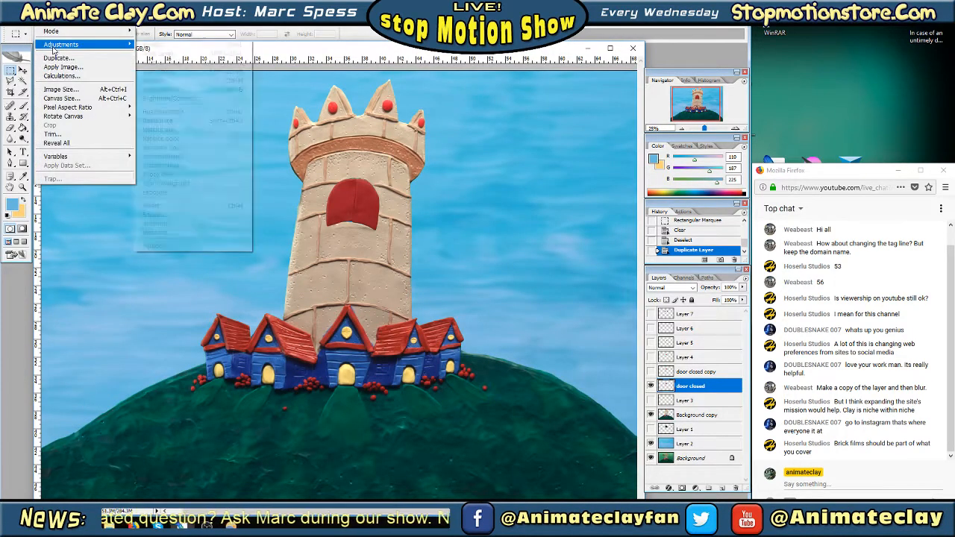
mouse_move(61, 44)
click(176, 98)
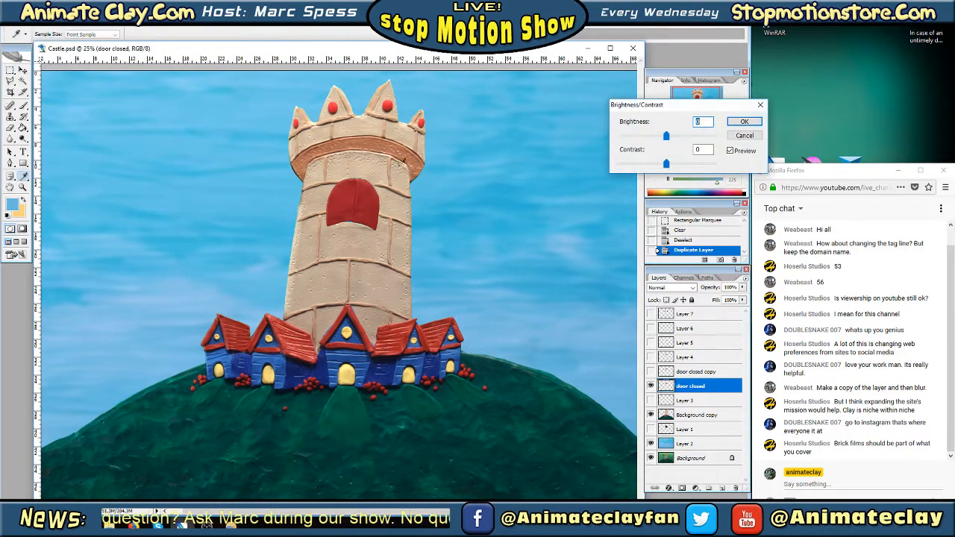
drag(667, 137, 616, 136)
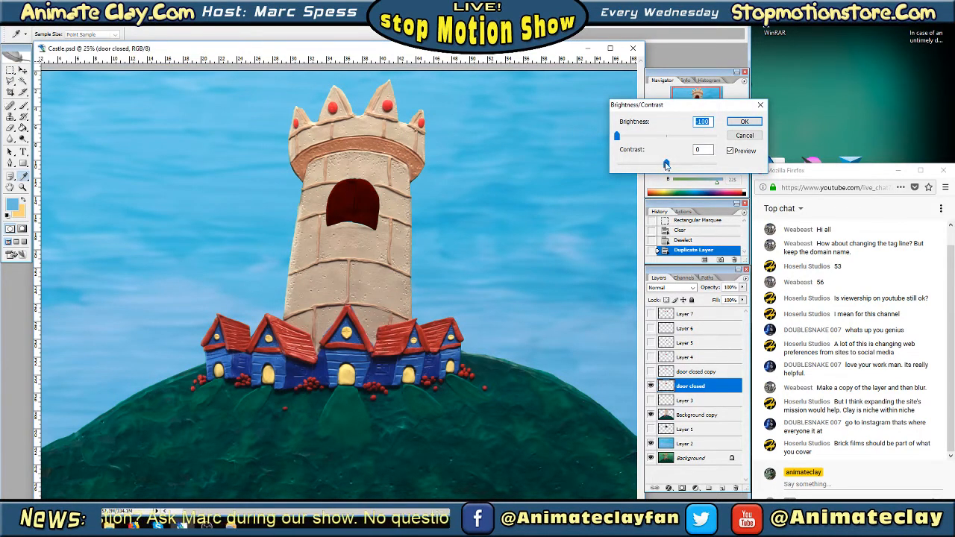
drag(667, 163, 614, 165)
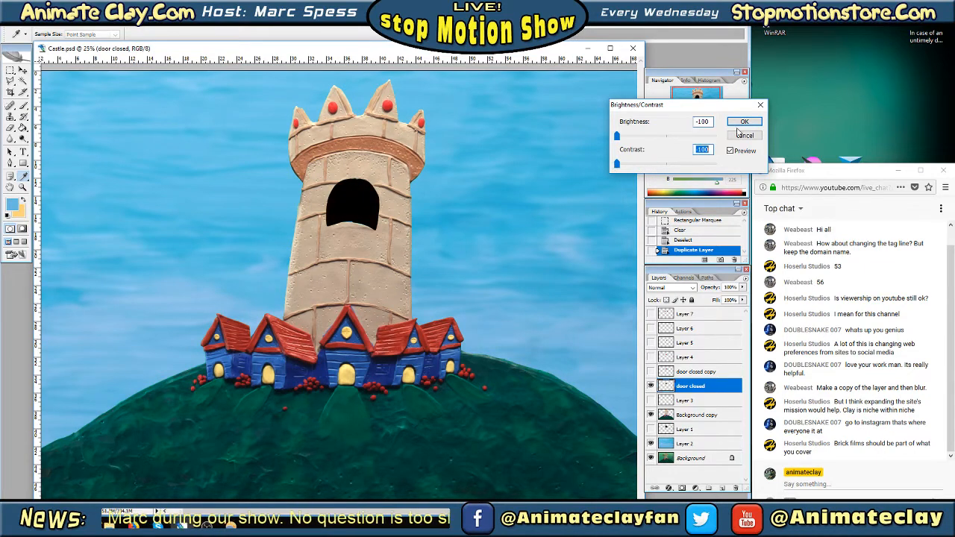
click(751, 123)
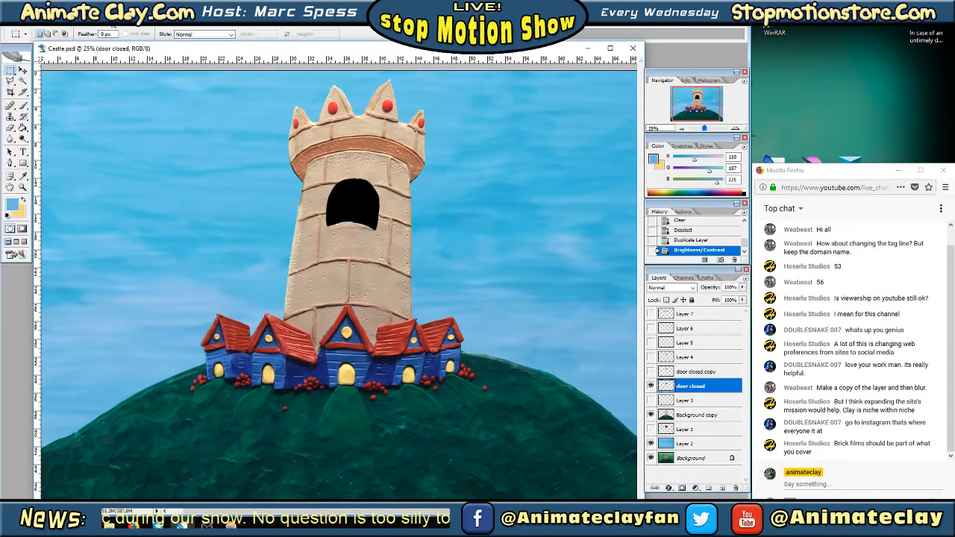
Apply a Motion Blur with an 83° angle and a 56-pixel distance to the blackened door closed layer
click(113, 24)
mouse_move(136, 102)
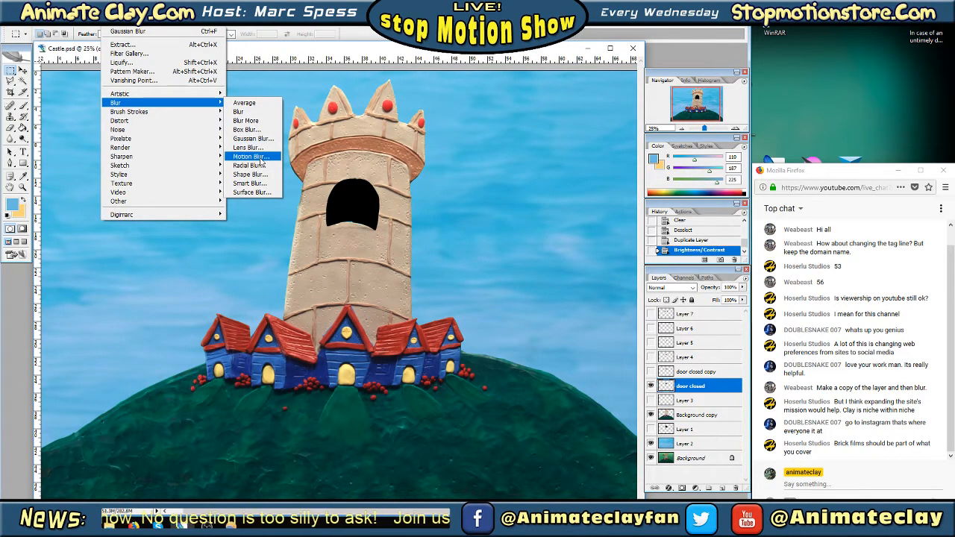
click(253, 156)
drag(486, 255, 480, 252)
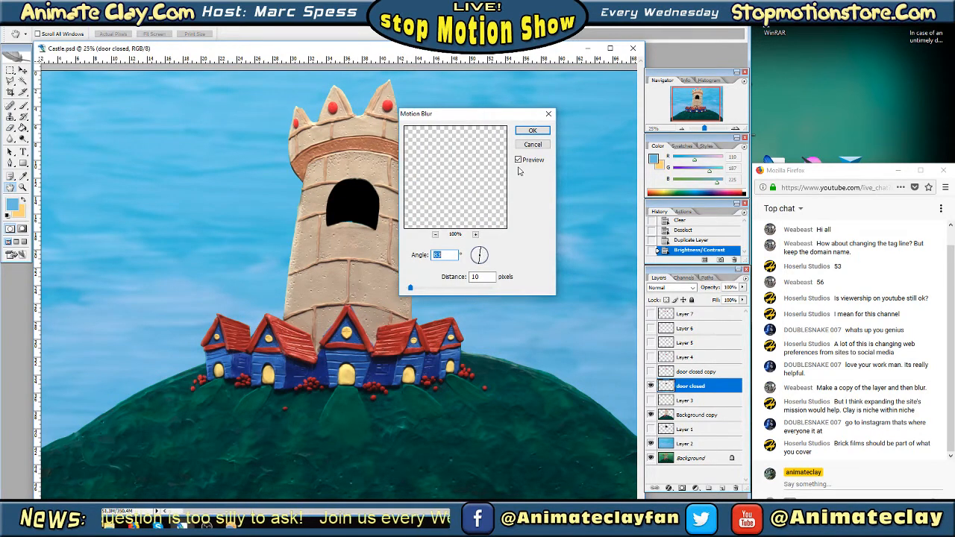
mouse_move(410, 291)
mouse_down()
mouse_move(433, 292)
mouse_move(421, 291)
mouse_up()
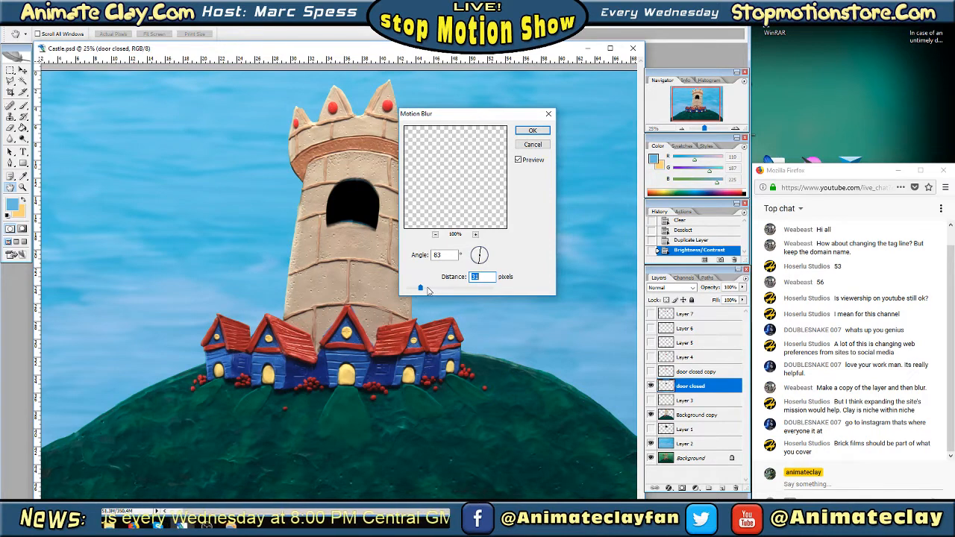
click(433, 291)
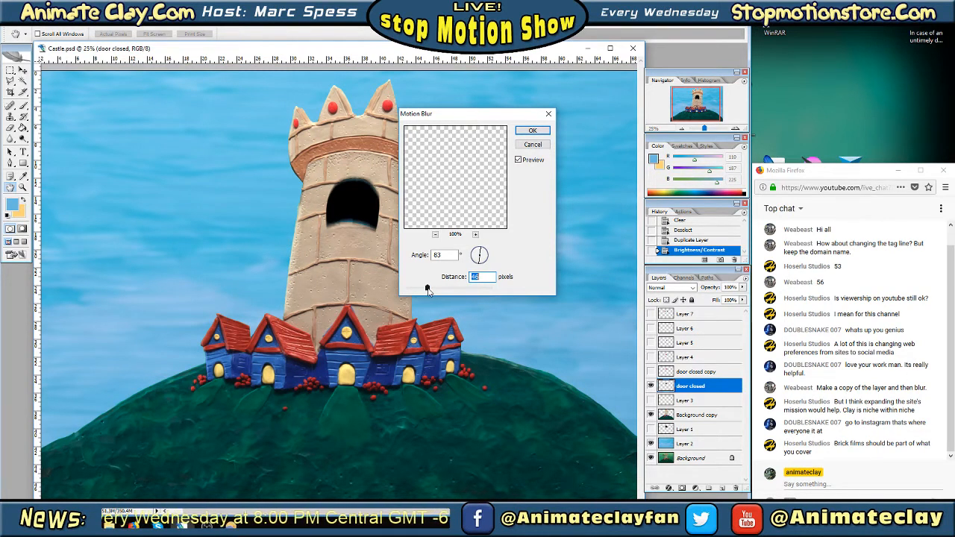
drag(429, 289, 431, 292)
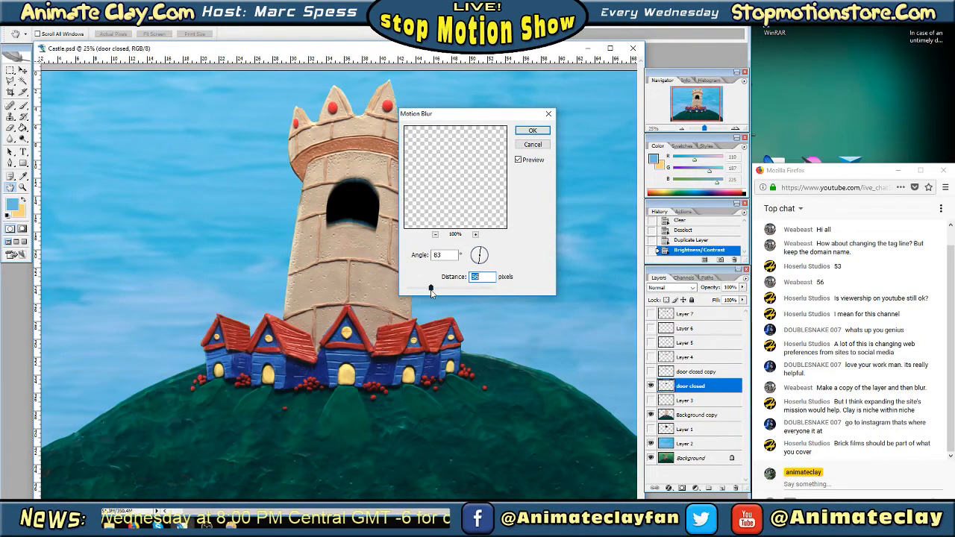
click(536, 130)
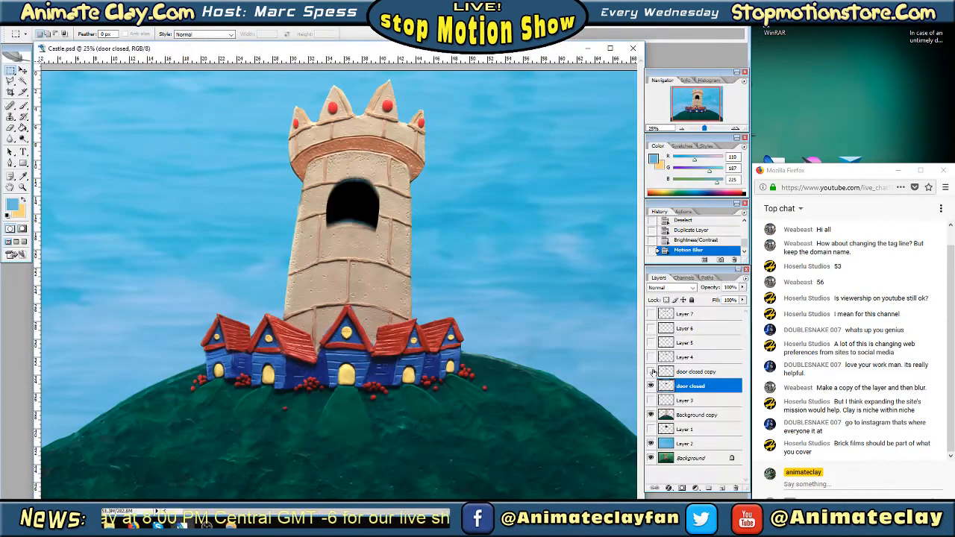
Show the door closed copy layer and use Free Transform to shift the blurred black door slightly as its drop shadow
click(650, 371)
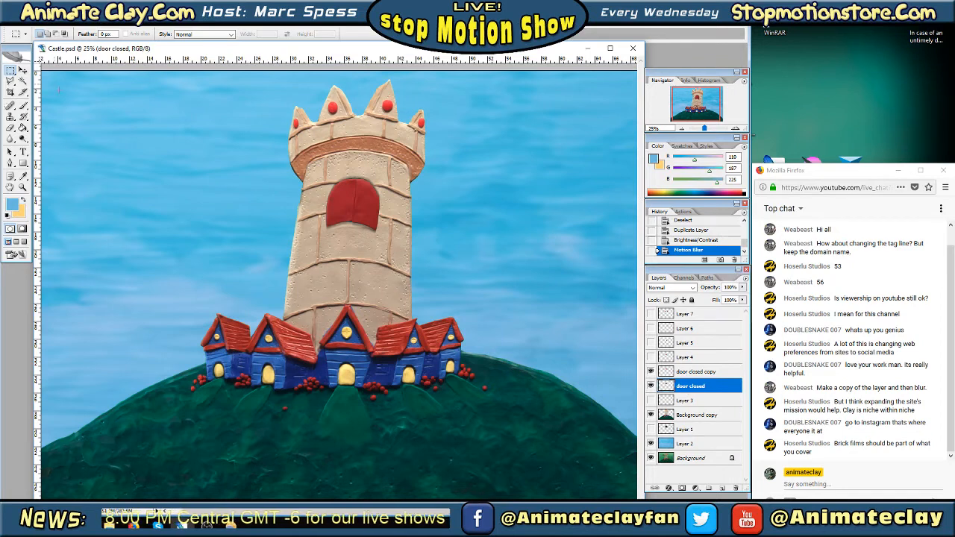
right_click(377, 191)
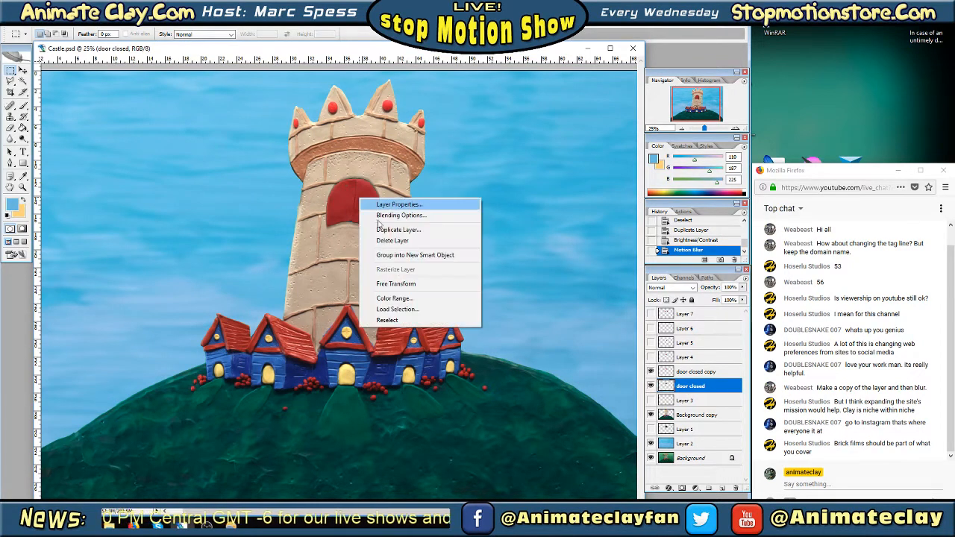
click(396, 284)
drag(369, 219, 370, 215)
key(Return)
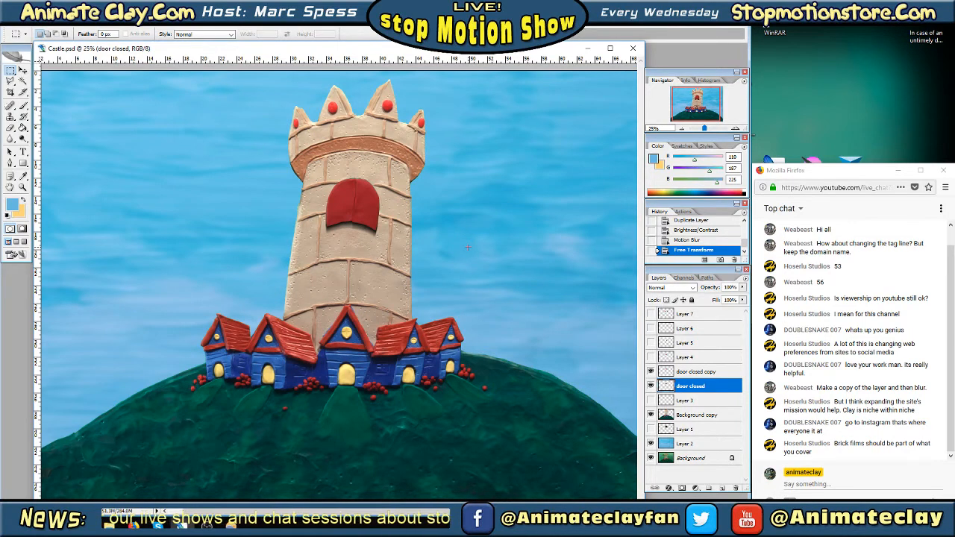
Merge the door closed copy layer down into the shadow layer and check the merged door by toggling its visibility
click(687, 373)
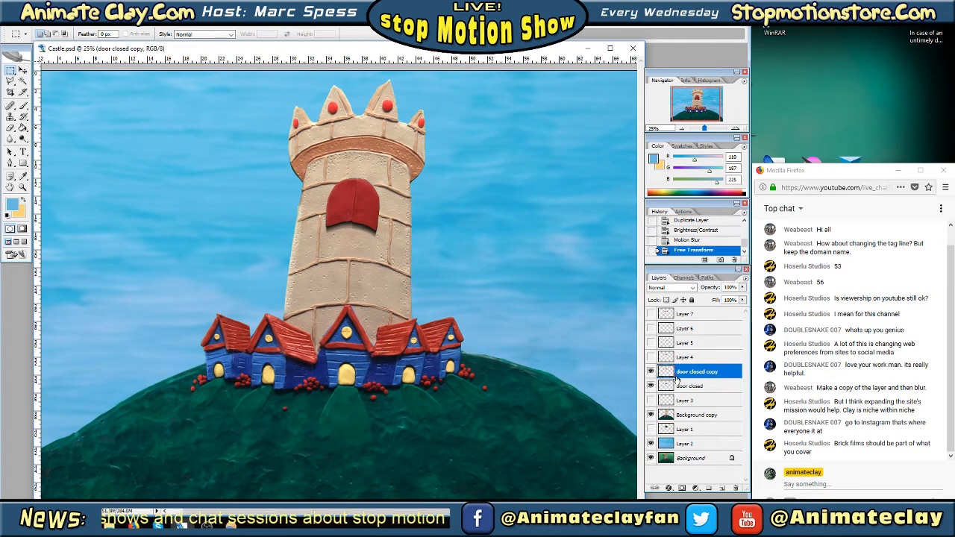
right_click(689, 376)
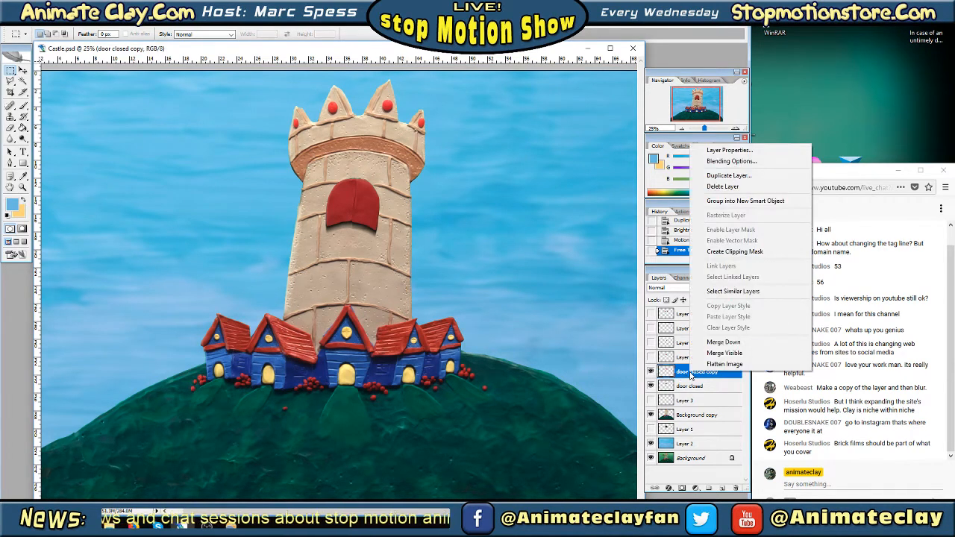
click(734, 343)
click(651, 371)
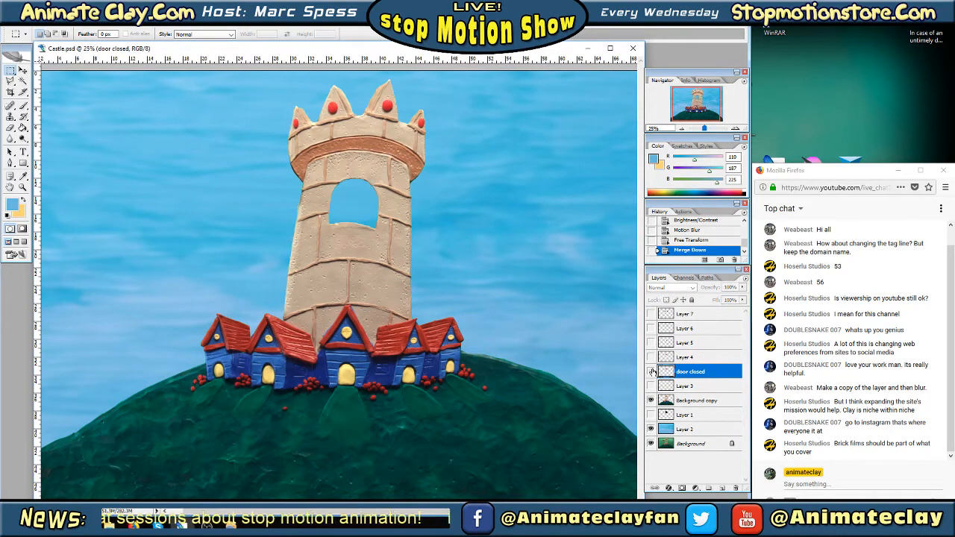
click(651, 370)
click(665, 359)
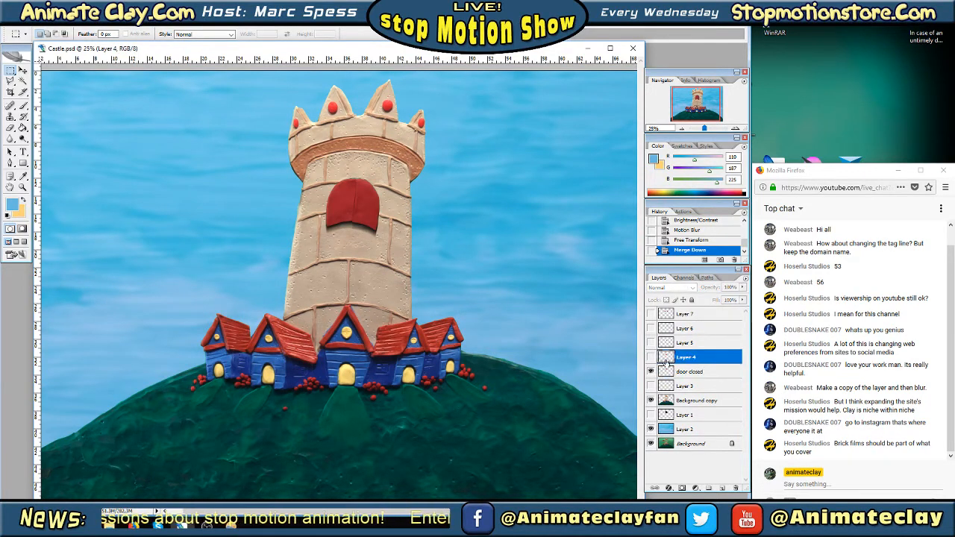
Show Layer 4 and hide the door closed layer
click(651, 357)
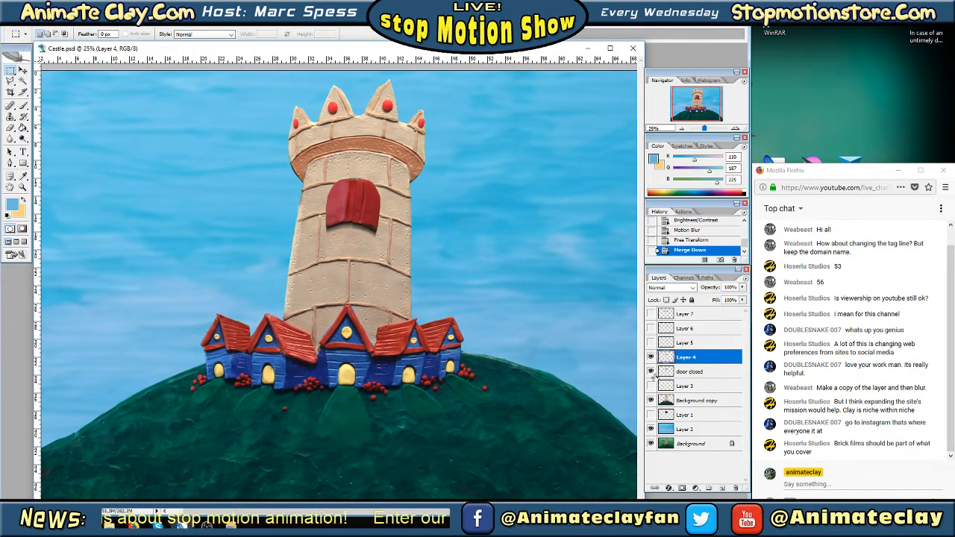
click(651, 371)
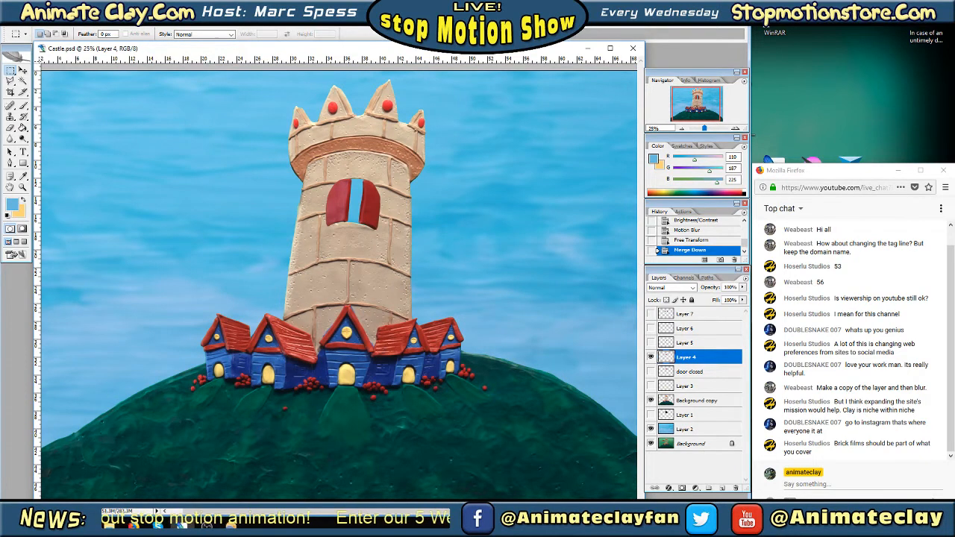
click(46, 22)
Duplicate Layer 4 as Layer 4 copy and make the original Layer 4 underneath the active layer
right_click(688, 357)
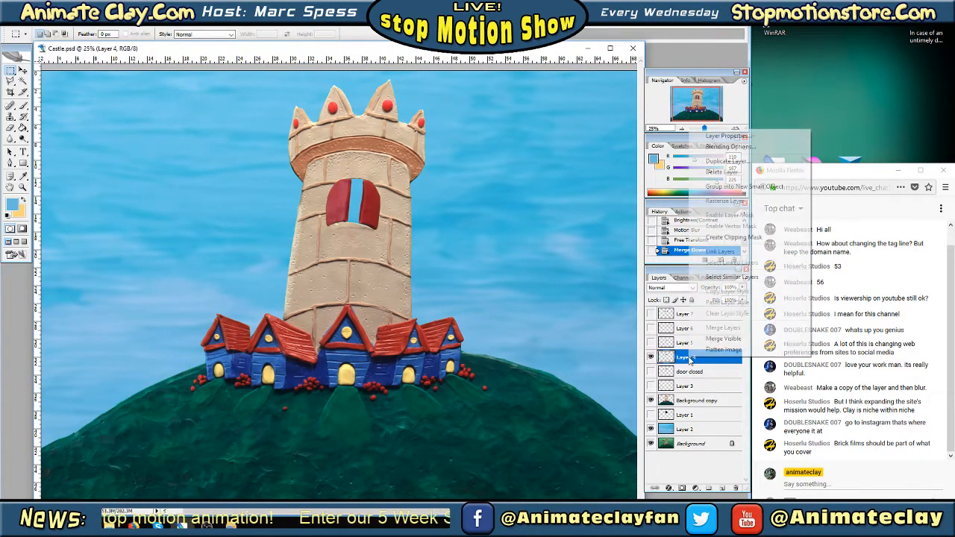
click(731, 158)
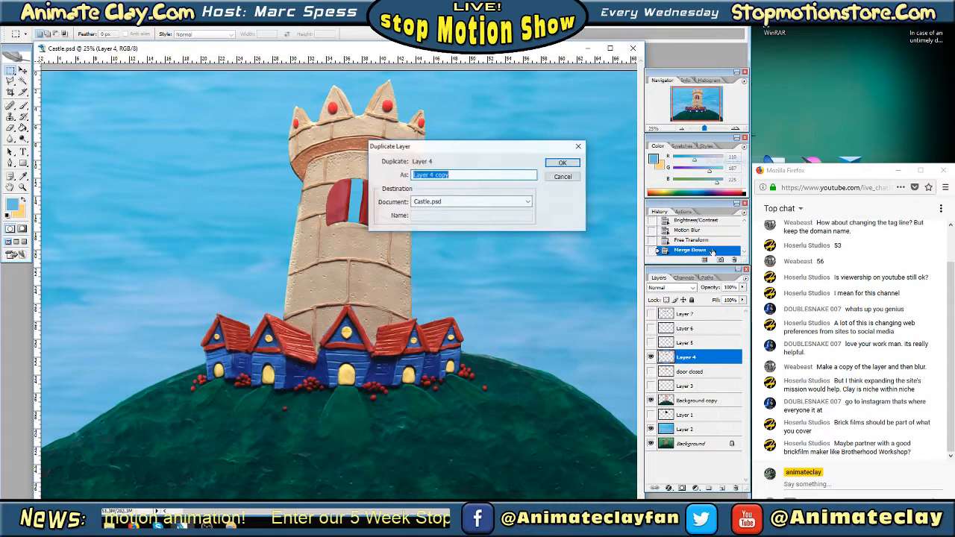
click(561, 166)
click(691, 371)
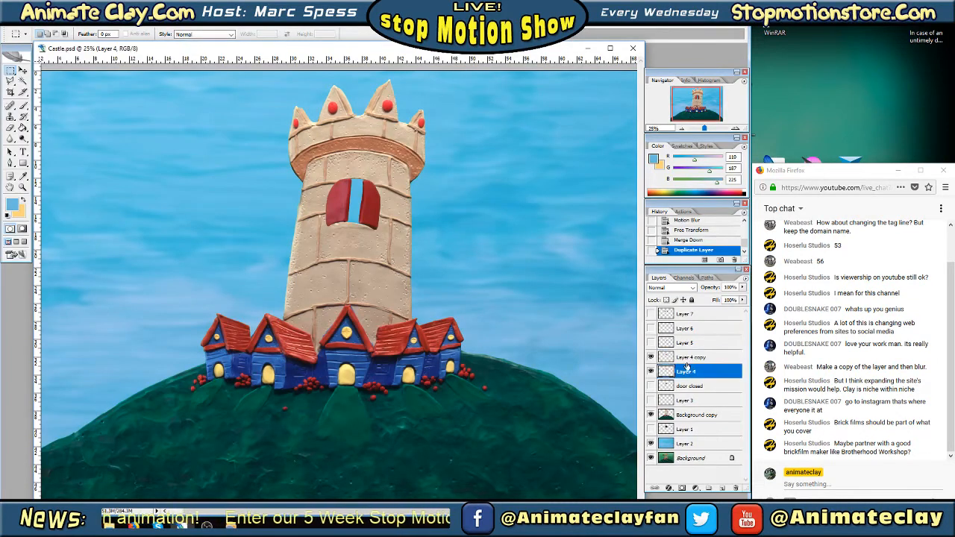
click(687, 359)
click(694, 372)
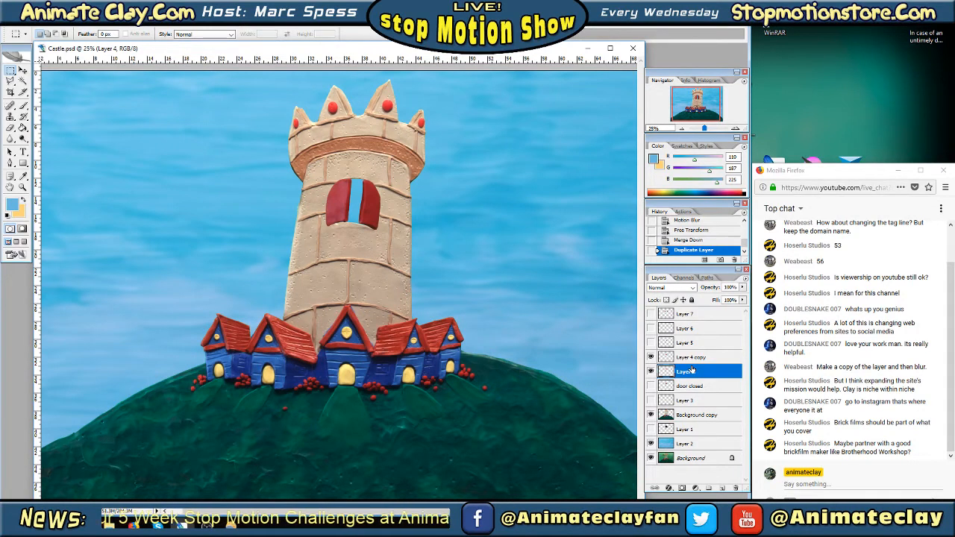
click(702, 358)
click(693, 371)
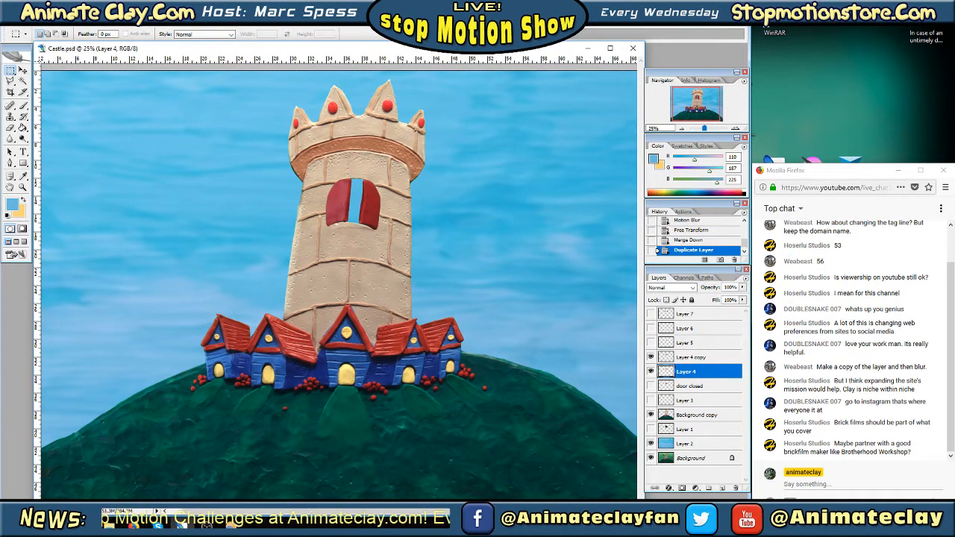
Turn the doors on Layer 4 black using Brightness/Contrast with Brightness -100 and Contrast -99
click(37, 23)
mouse_move(64, 45)
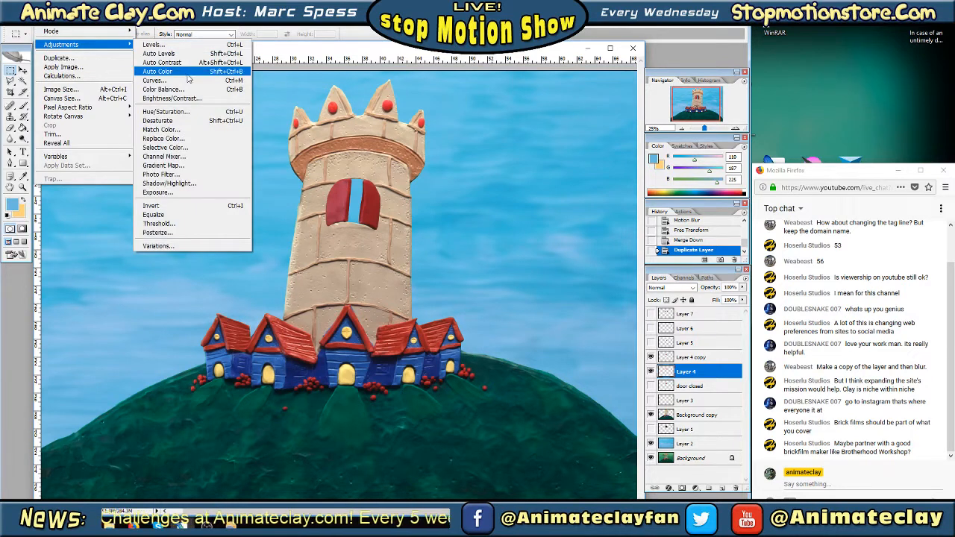
click(186, 99)
drag(666, 137, 616, 138)
drag(666, 164, 616, 165)
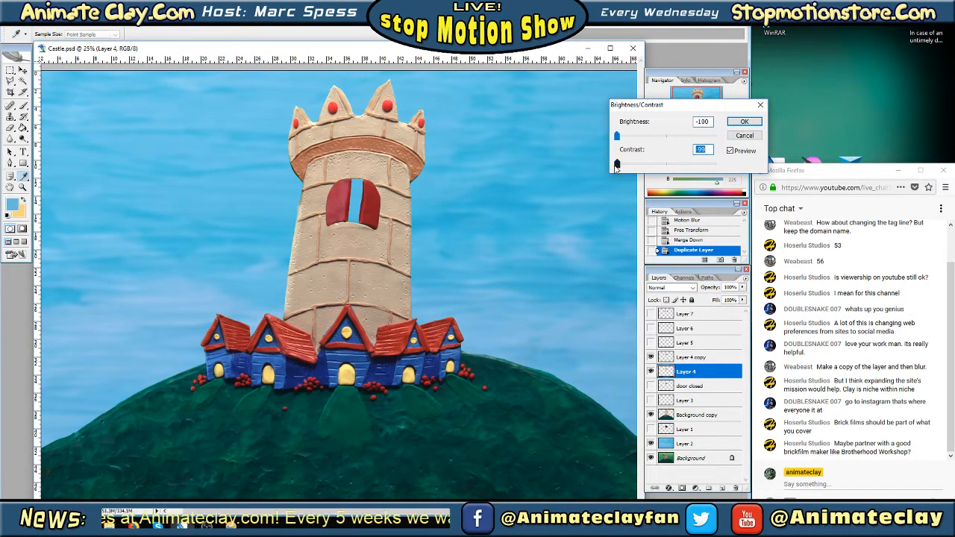
click(744, 121)
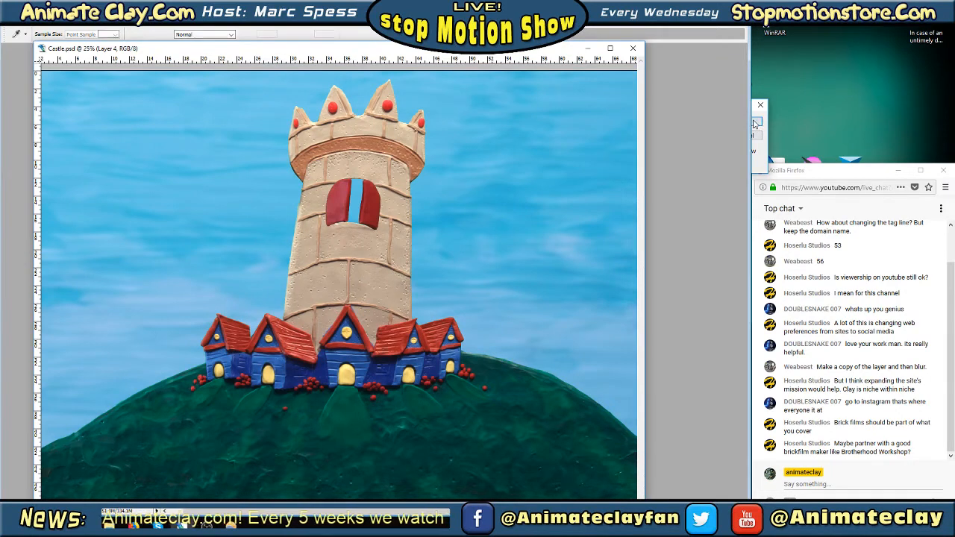
Apply a Motion Blur with an 83° angle and a 134-pixel distance to the blackened Layer 4
key(m)
click(114, 21)
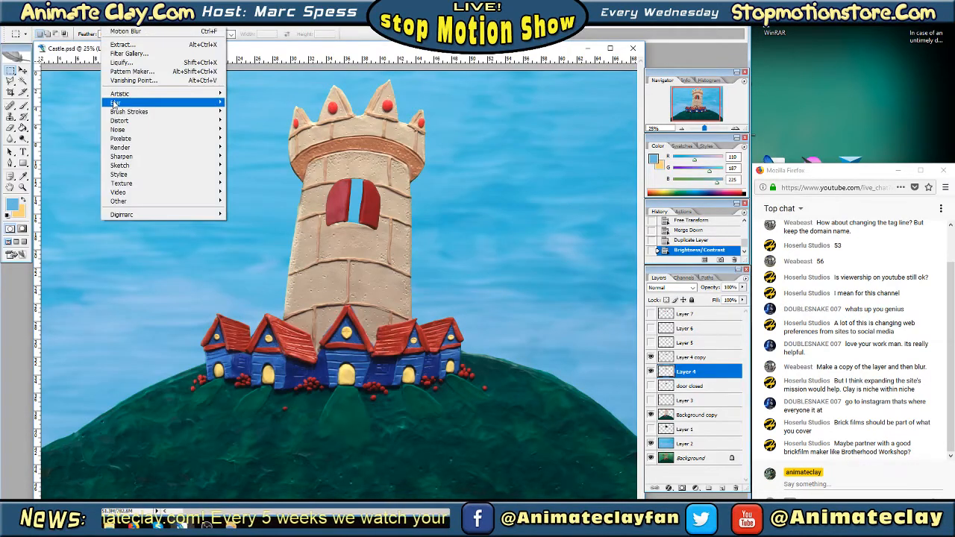
mouse_move(194, 103)
click(257, 156)
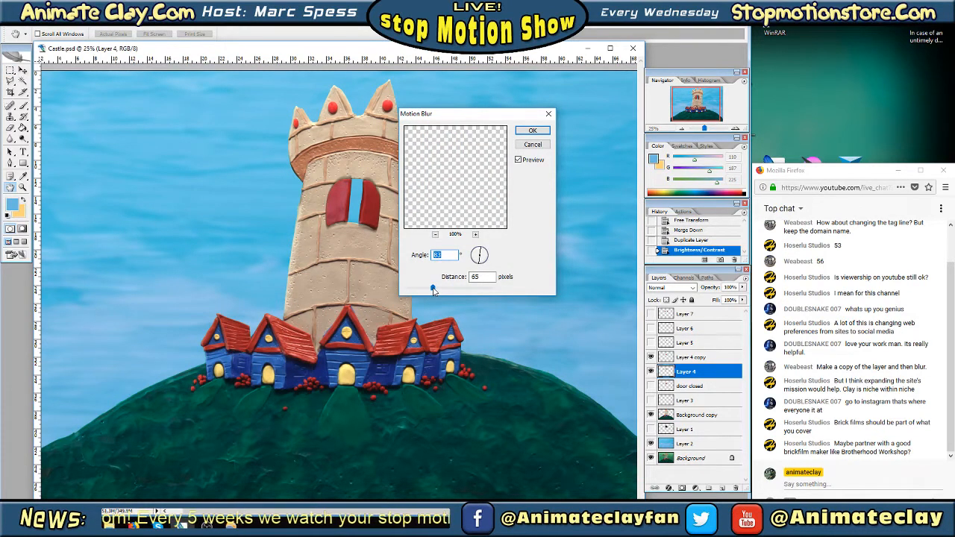
drag(433, 288, 444, 288)
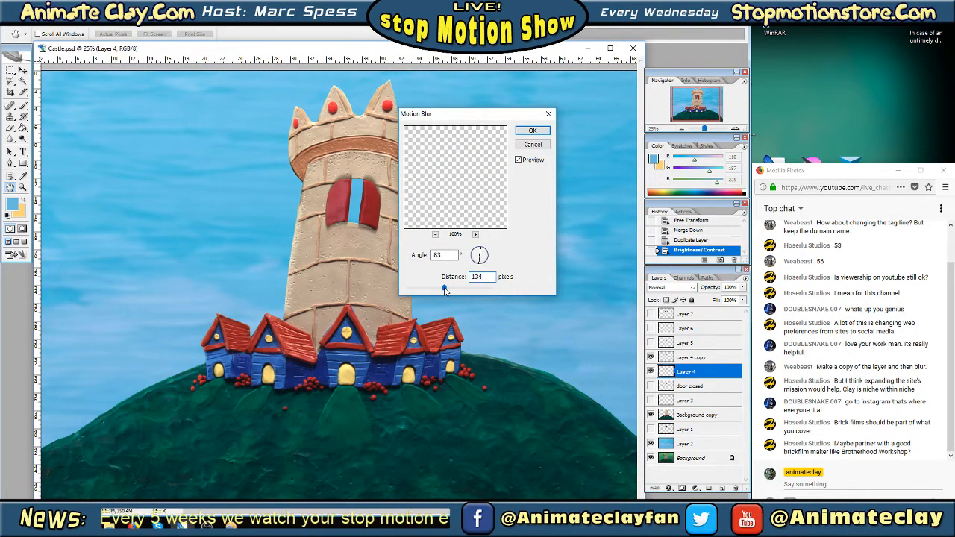
click(532, 131)
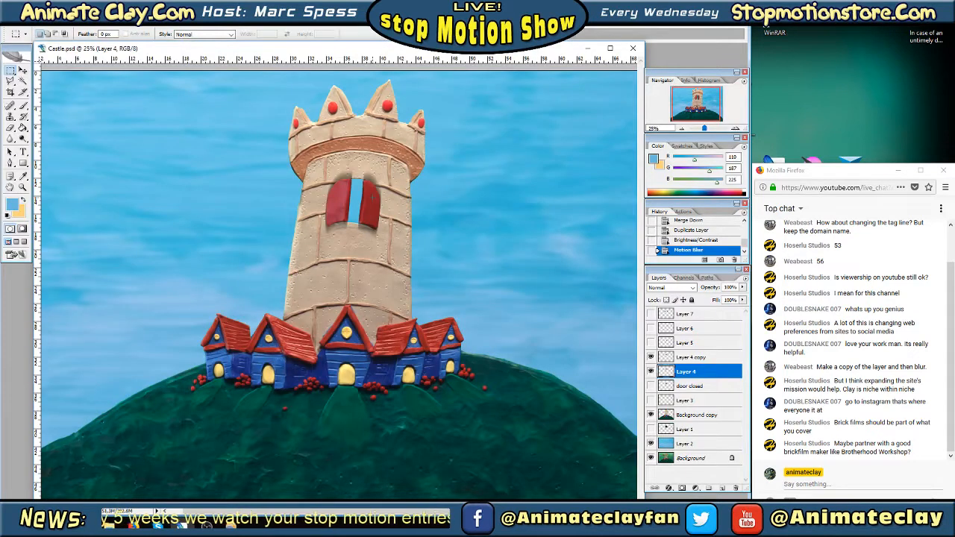
Use Free Transform to shift the blurred black doors on Layer 4 slightly downward as a drop shadow
key(Tab)
right_click(374, 199)
click(402, 284)
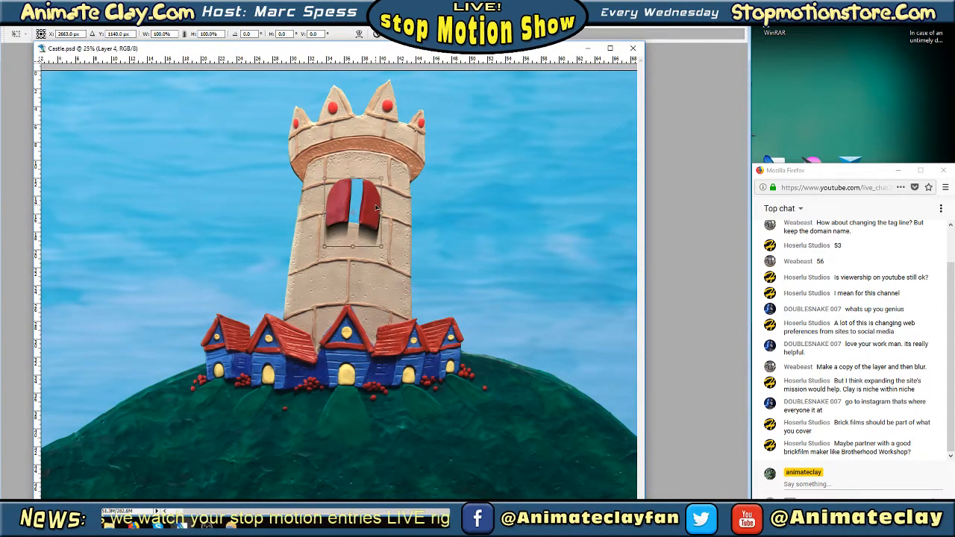
key(Return)
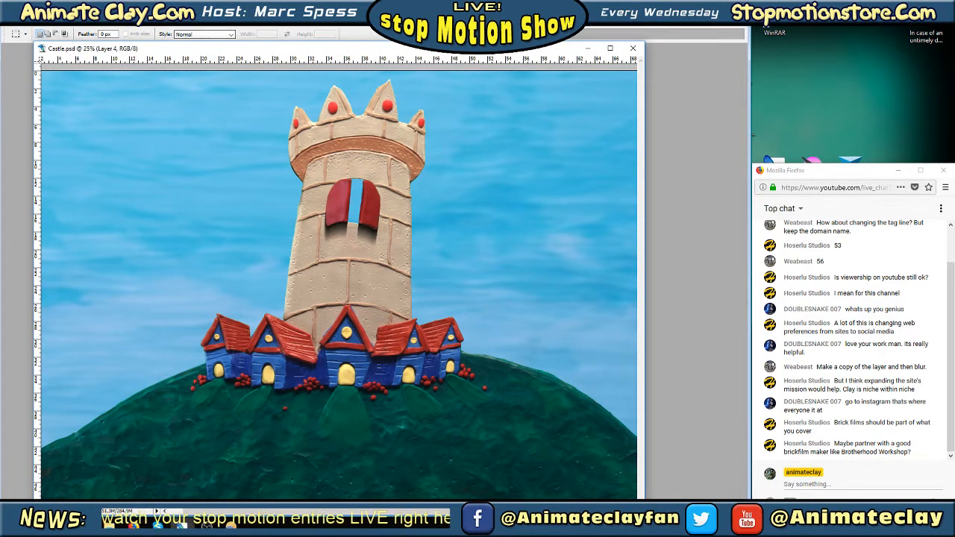
click(114, 24)
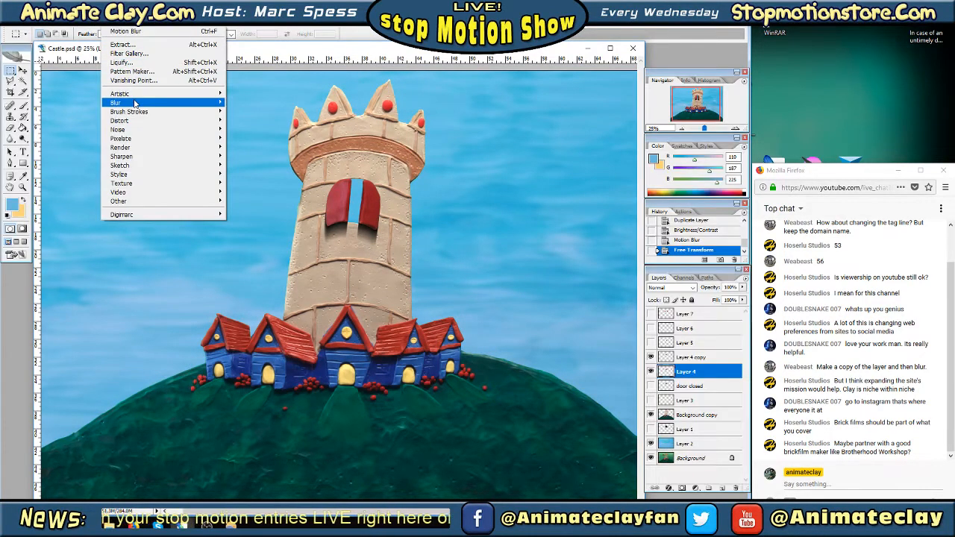
mouse_move(136, 102)
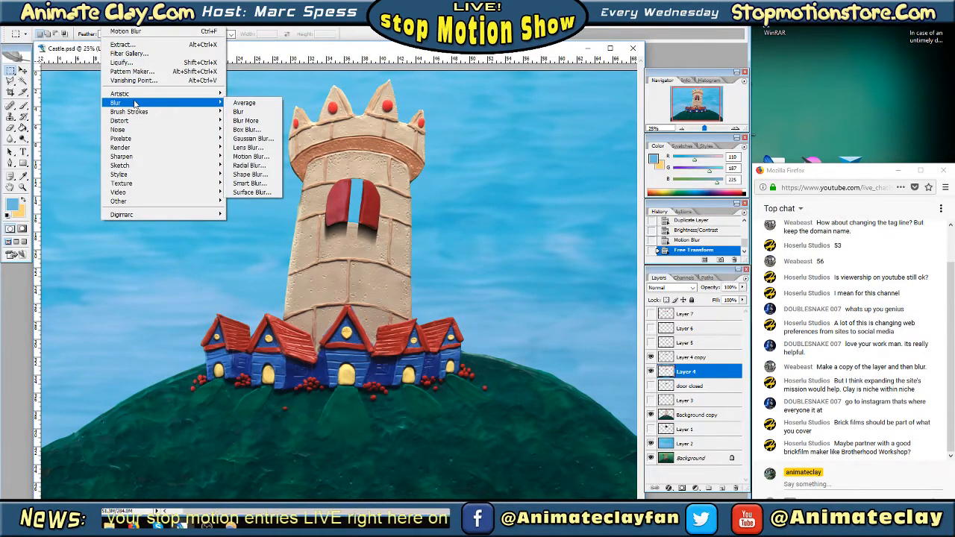
click(254, 156)
drag(444, 288, 422, 288)
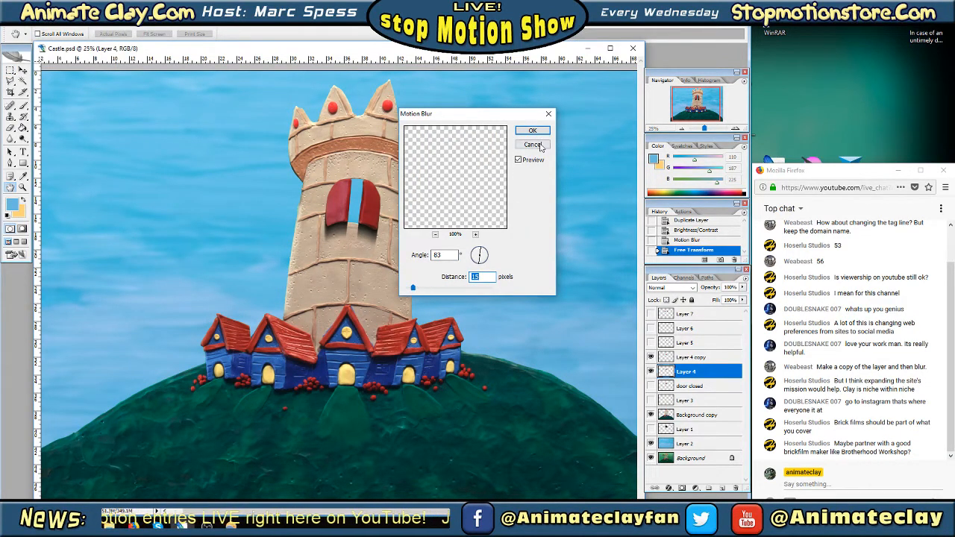
click(533, 131)
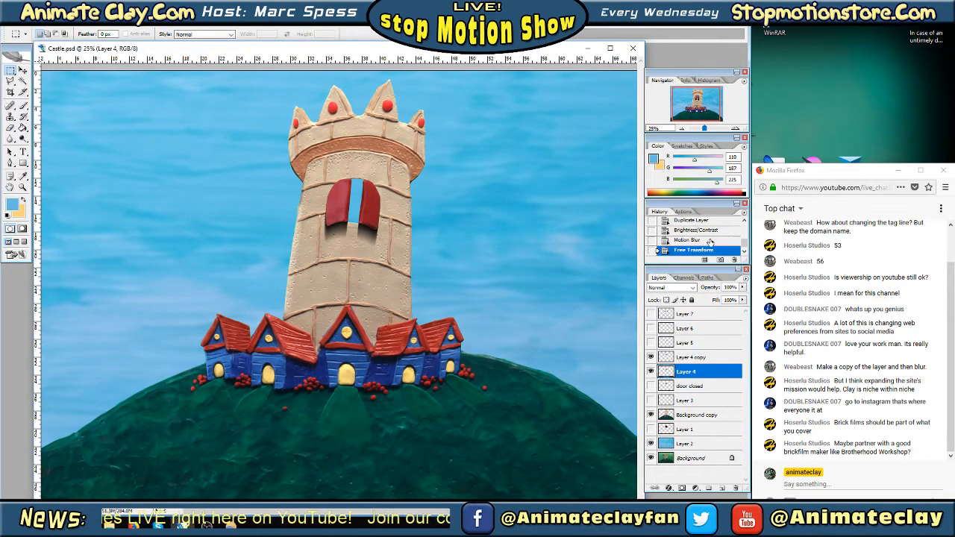
Revert Layer 4 to its Brightness/Contrast history state, undoing the Free Transform and the Motion Blur
click(707, 238)
click(700, 230)
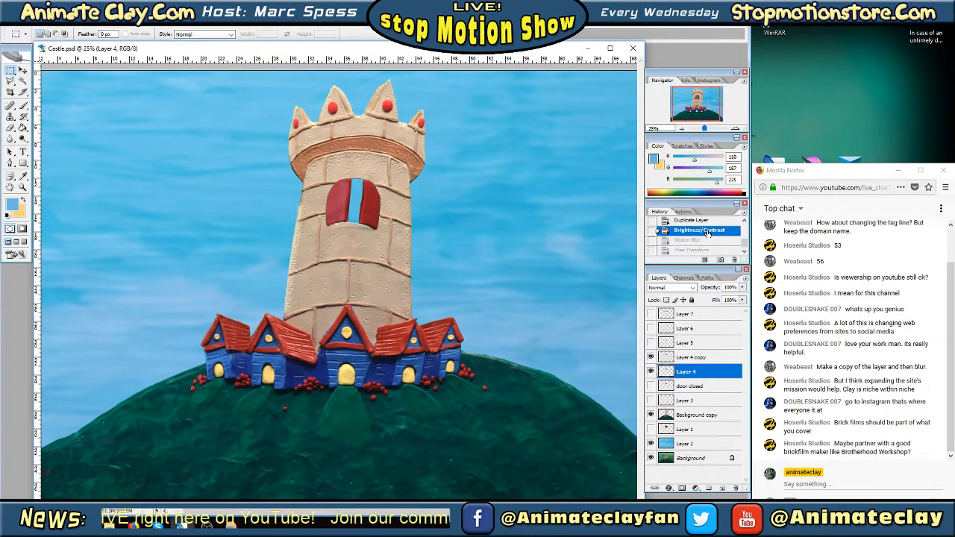
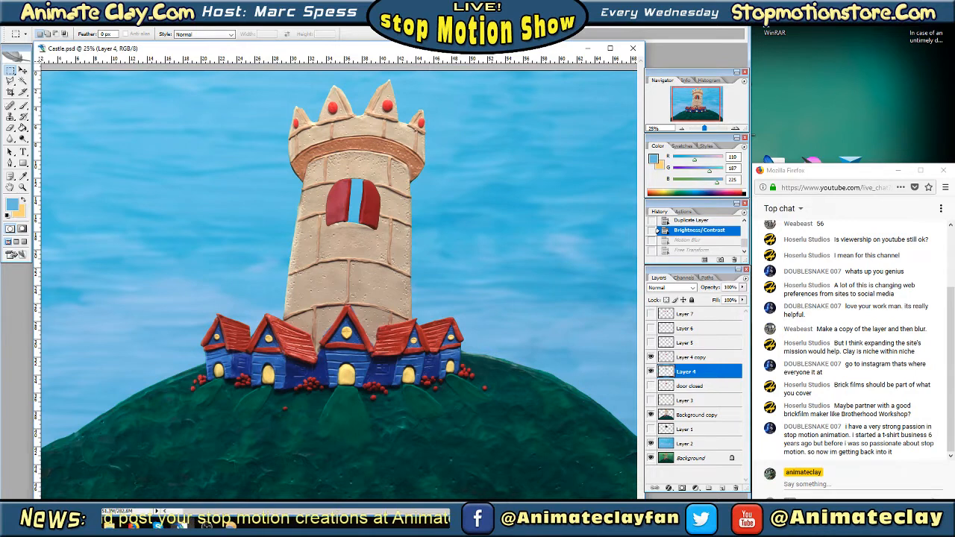
Apply a Motion Blur with an 83° angle and a 71-pixel distance to the blackened doors on Layer 4
right_click(685, 378)
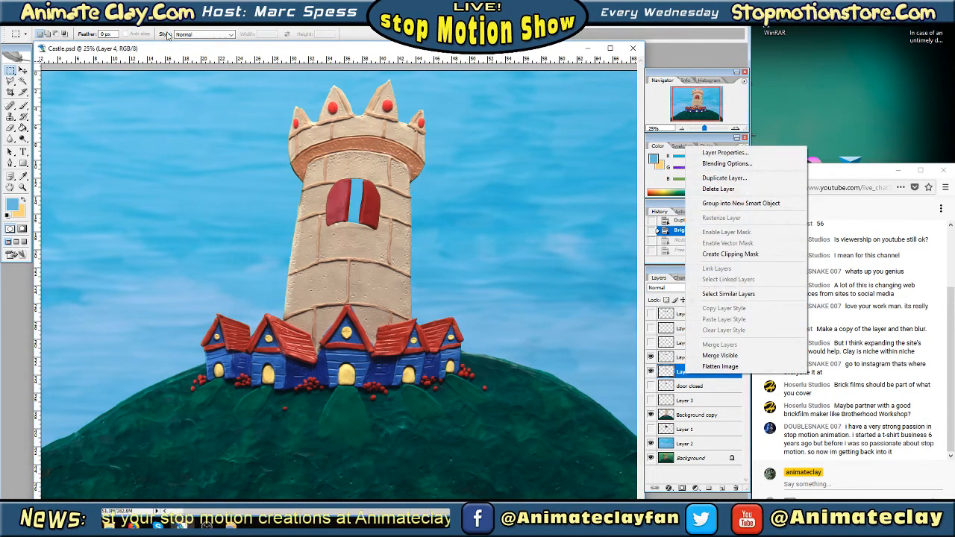
click(120, 25)
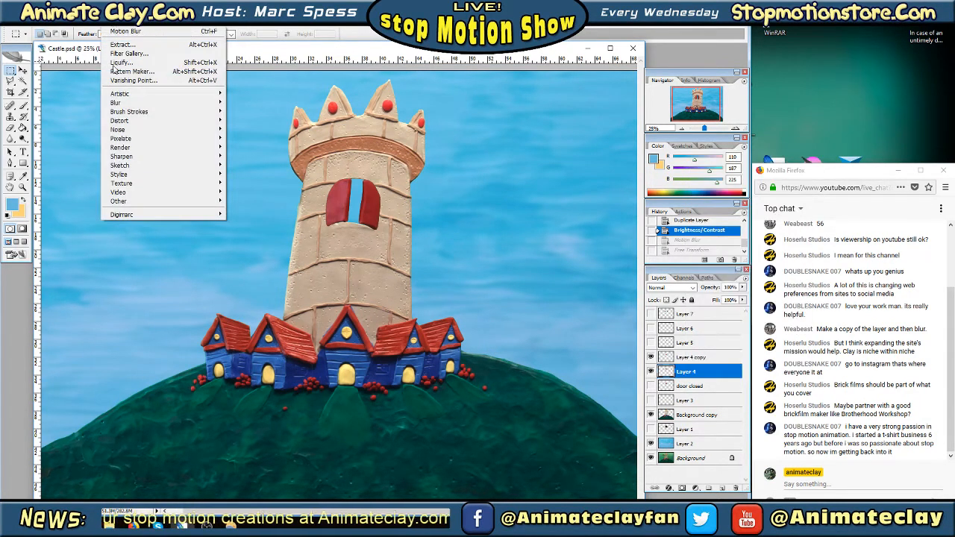
mouse_move(121, 105)
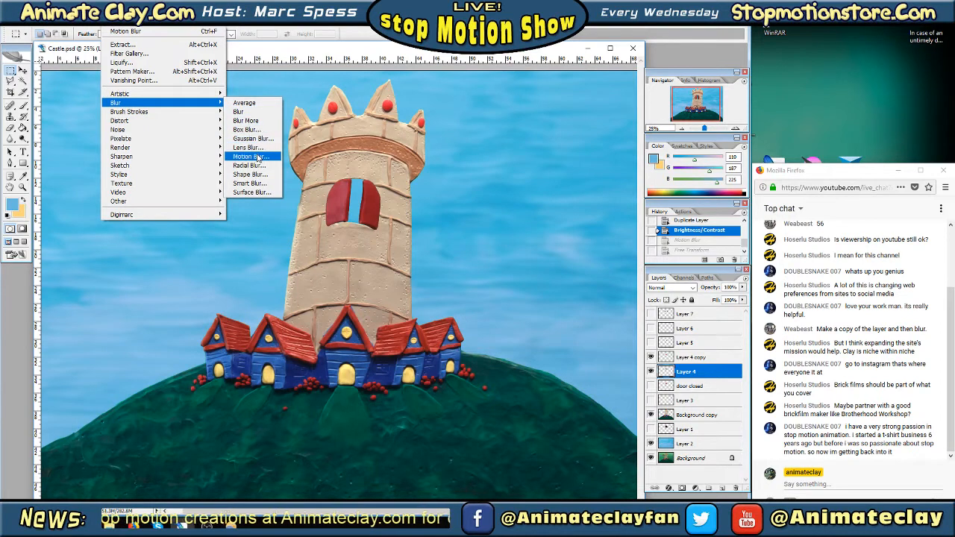
click(254, 156)
drag(505, 114, 585, 119)
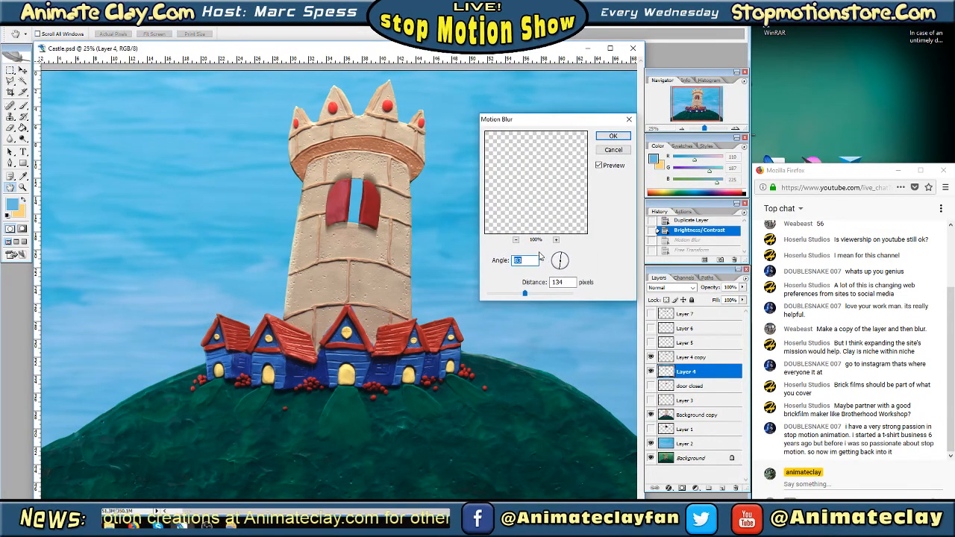
drag(525, 291, 516, 299)
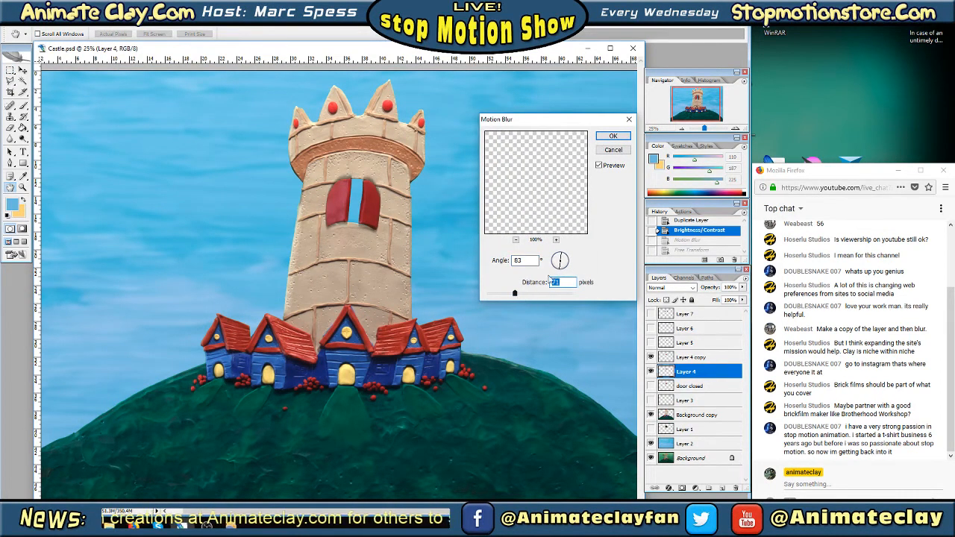
click(613, 136)
Use Free Transform to move the blurred black doors on Layer 4 slightly downward as a drop shadow
key(Tab)
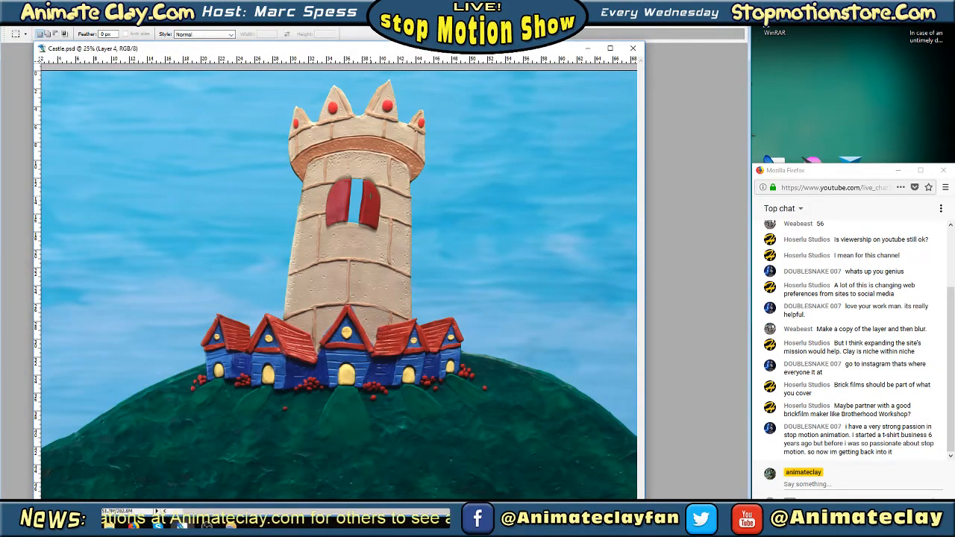
right_click(371, 195)
click(397, 282)
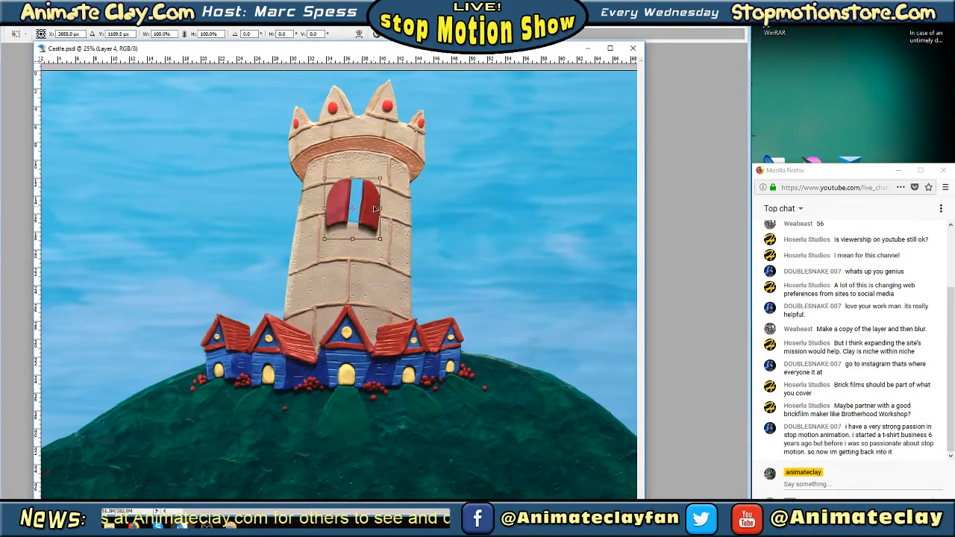
key(Return)
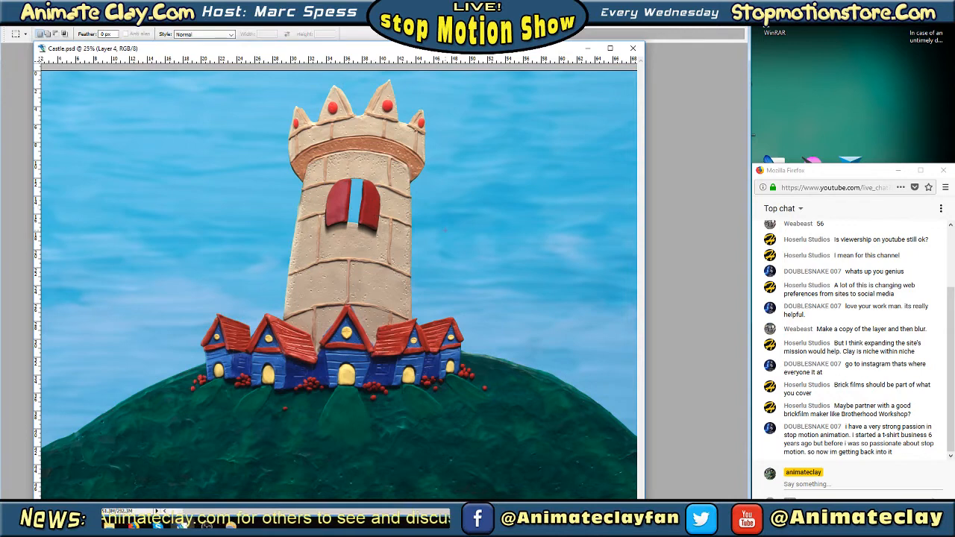
key(Tab)
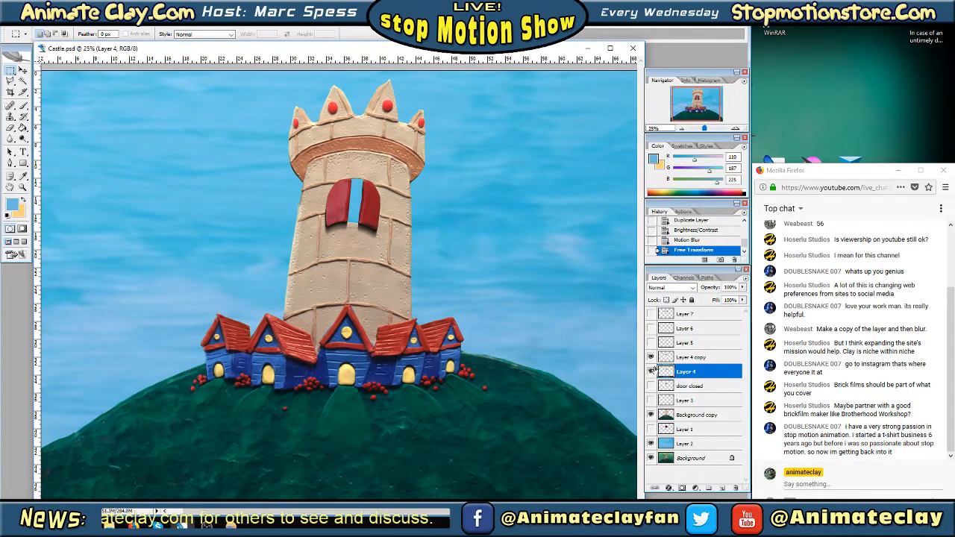
Check the half-open doors against the door closed layer, and merge Layer 4 copy down onto its shadow in Layer 4
click(686, 361)
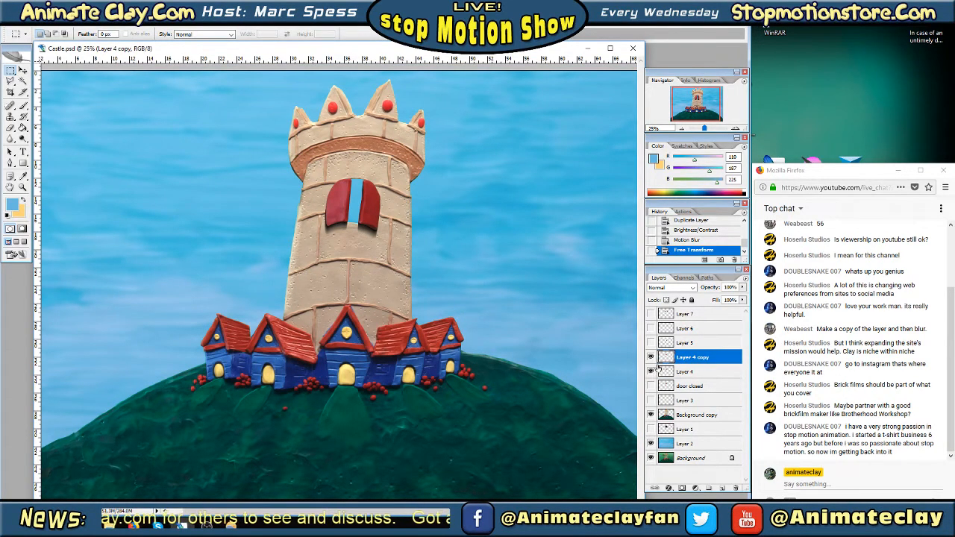
click(651, 385)
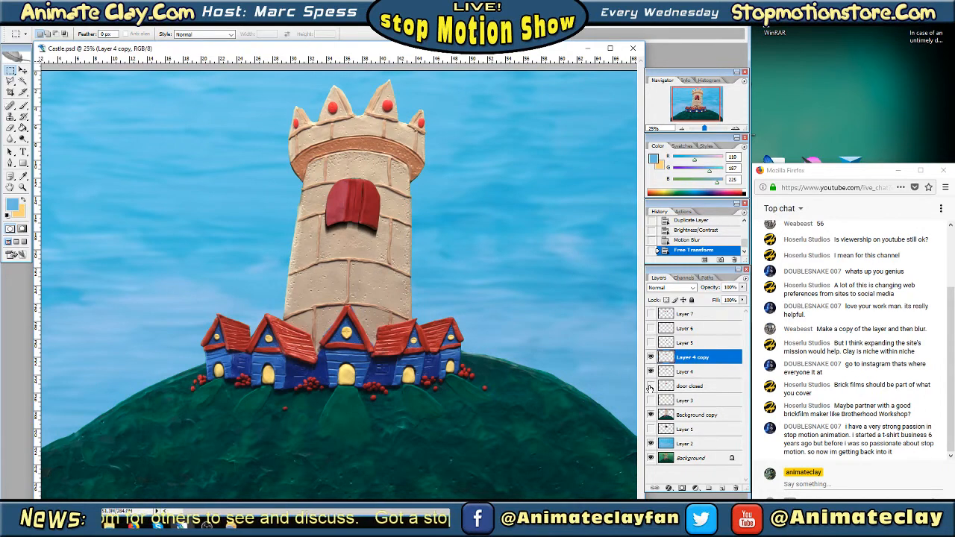
click(650, 385)
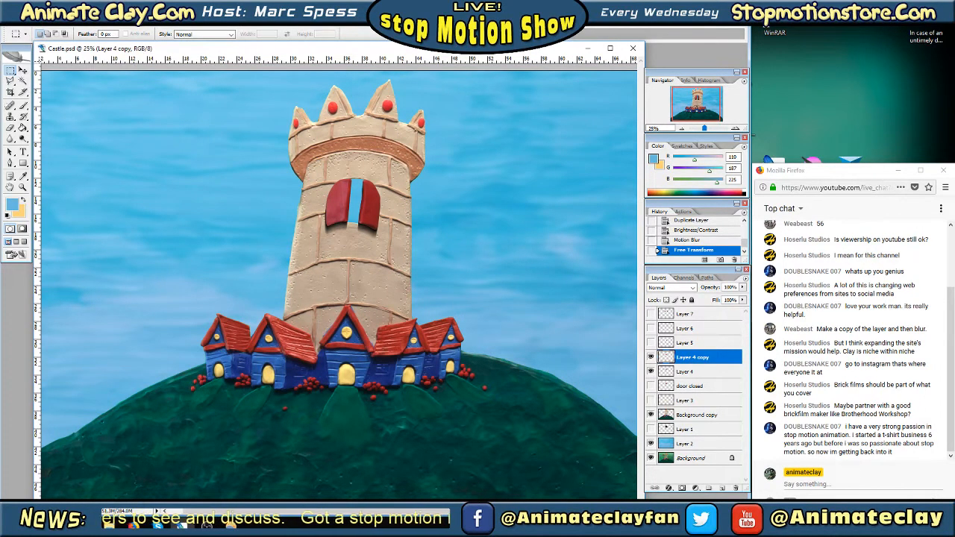
right_click(695, 359)
click(750, 328)
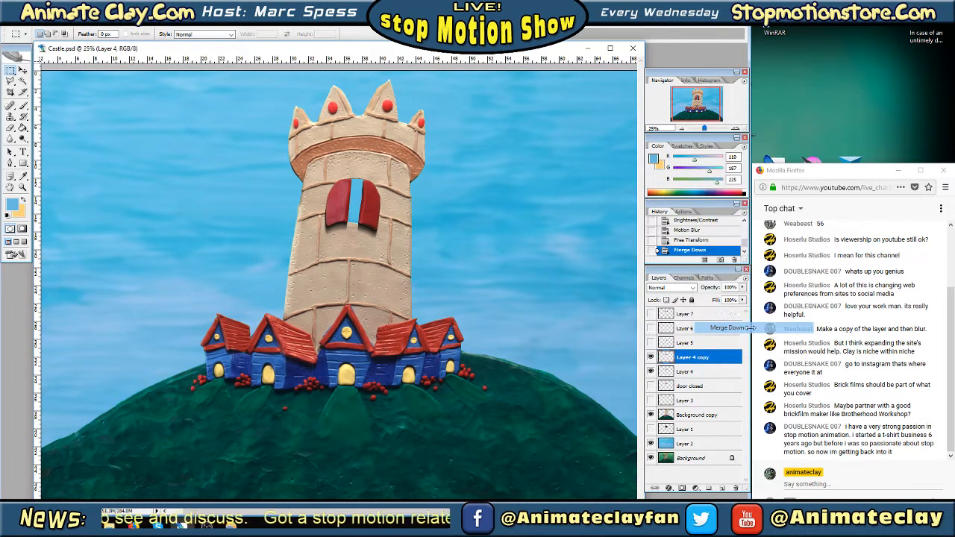
Flip between the door closed layer and the merged Layer 4 to compare the frames, leaving both hidden
click(650, 356)
click(651, 371)
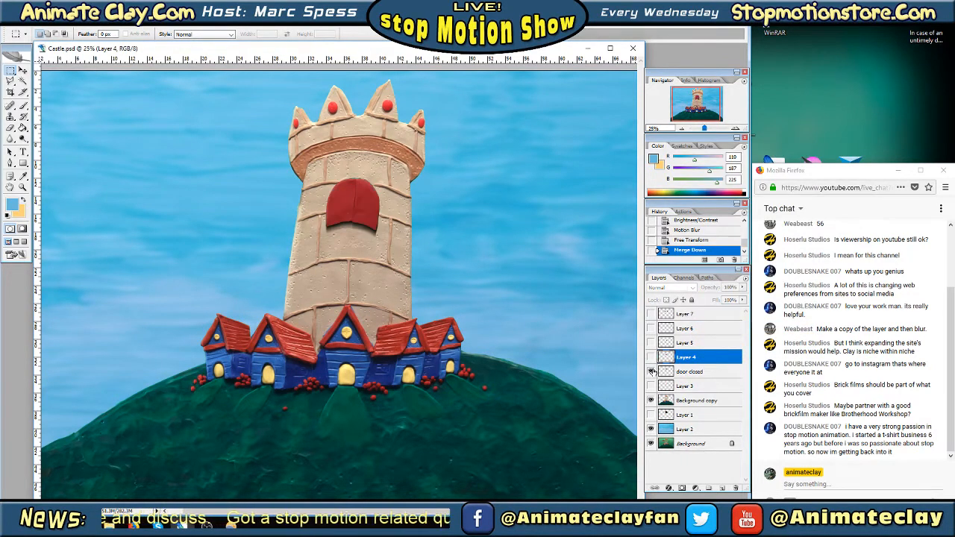
click(651, 371)
click(650, 357)
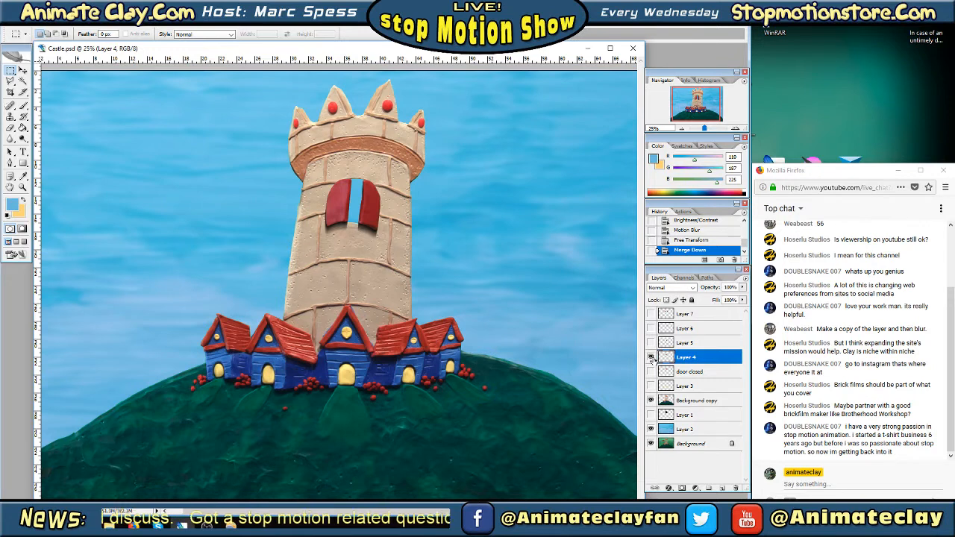
click(651, 357)
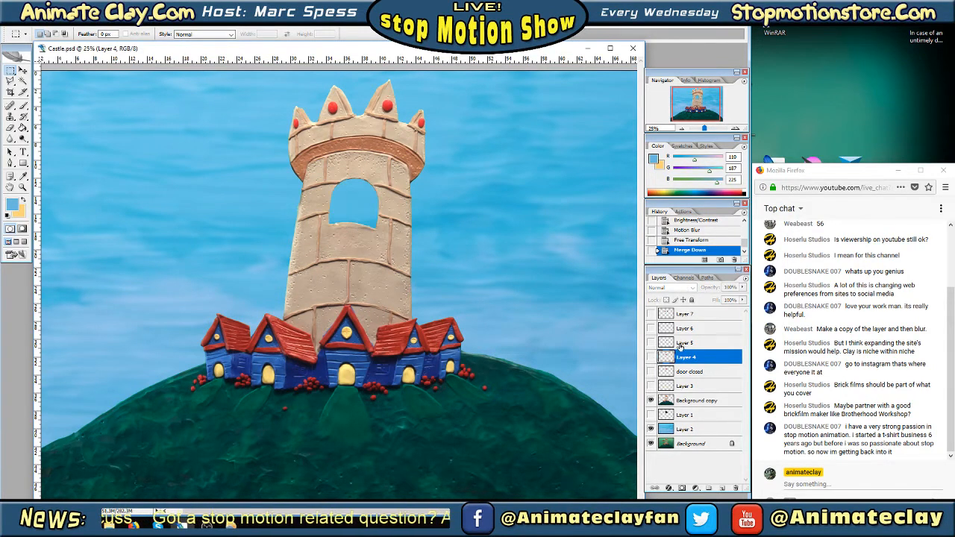
Show the fully open doors on Layer 5 and duplicate that layer
click(681, 346)
click(651, 344)
right_click(694, 342)
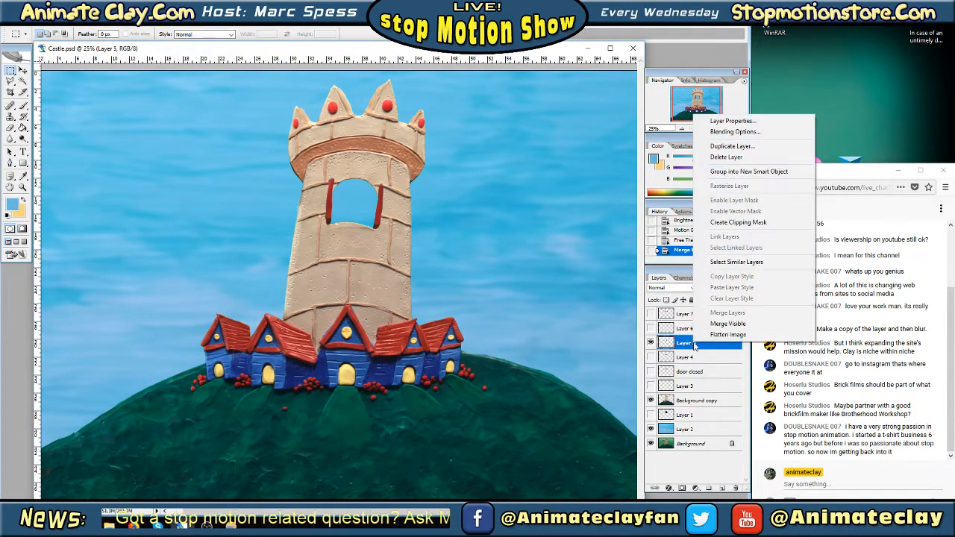
click(727, 147)
click(559, 163)
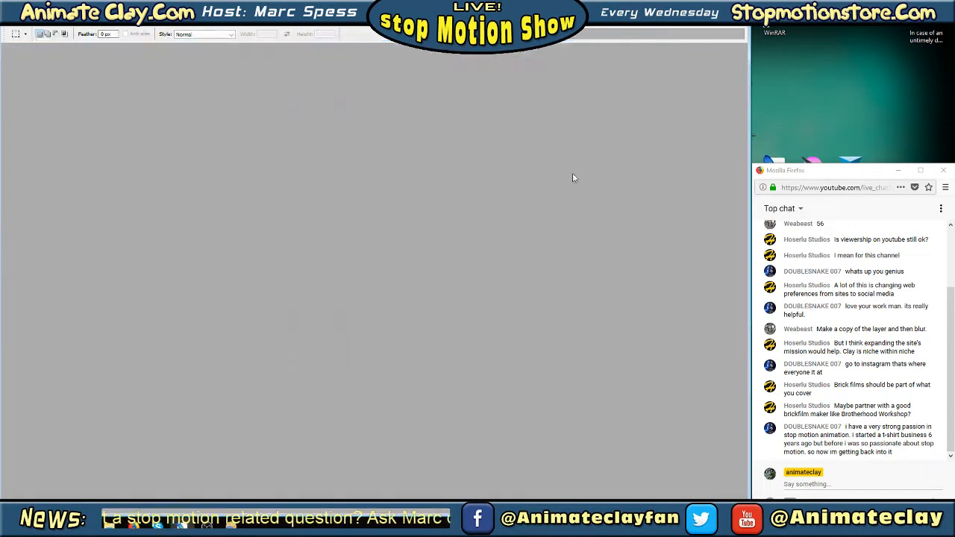
Turn the doors on the original Layer 5 black using Brightness/Contrast with Brightness -100 and Contrast -100
click(686, 358)
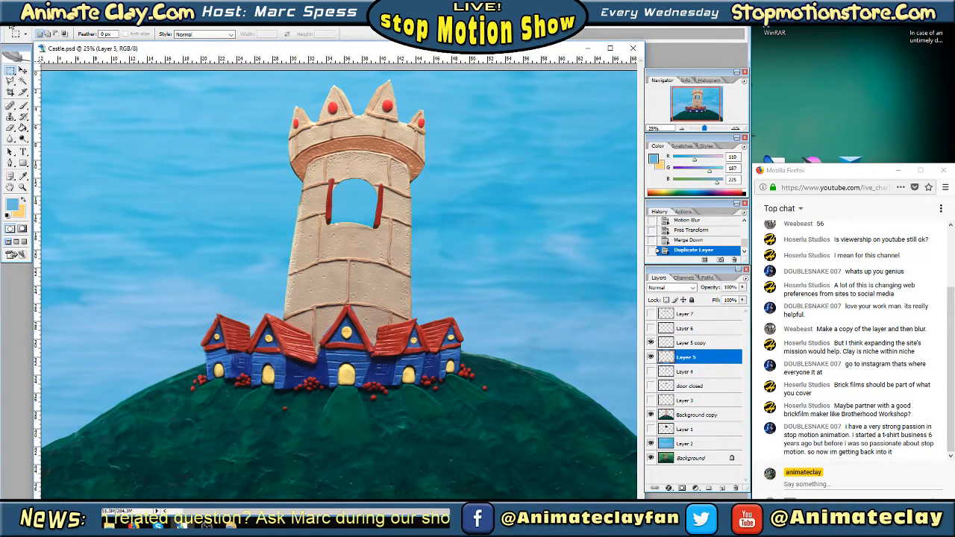
click(49, 21)
mouse_move(72, 46)
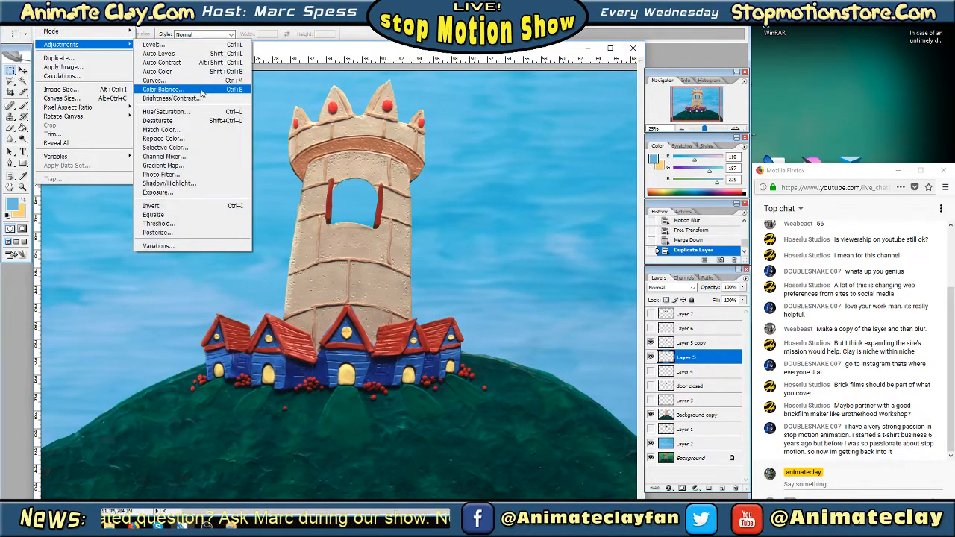
click(200, 98)
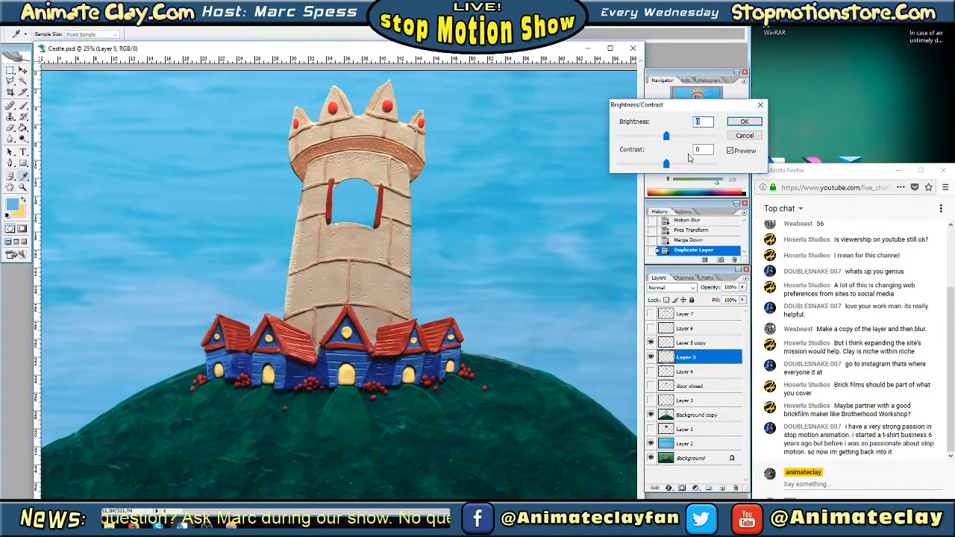
drag(666, 136, 604, 137)
drag(666, 164, 608, 164)
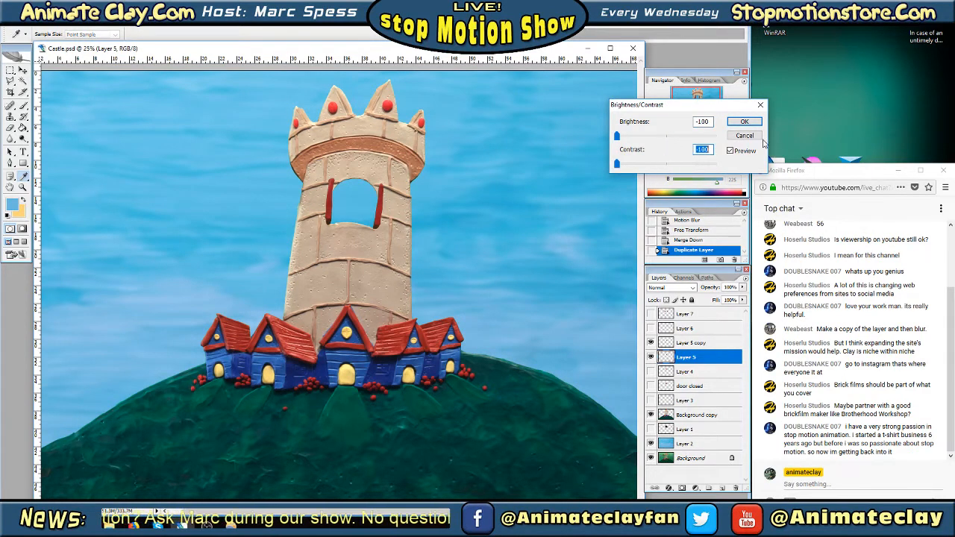
click(744, 121)
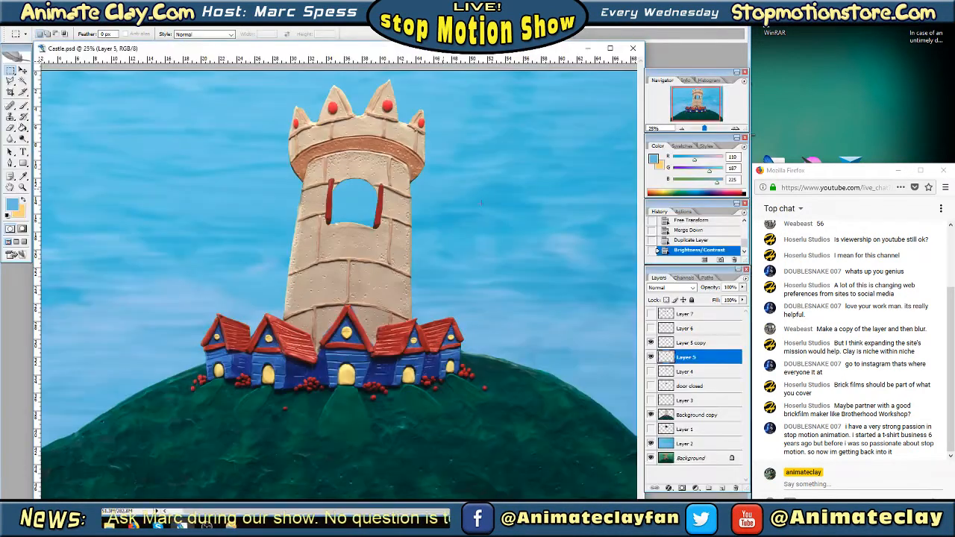
Apply a Motion Blur with an 83° angle and an increased distance to the blackened doors on Layer 5
click(135, 26)
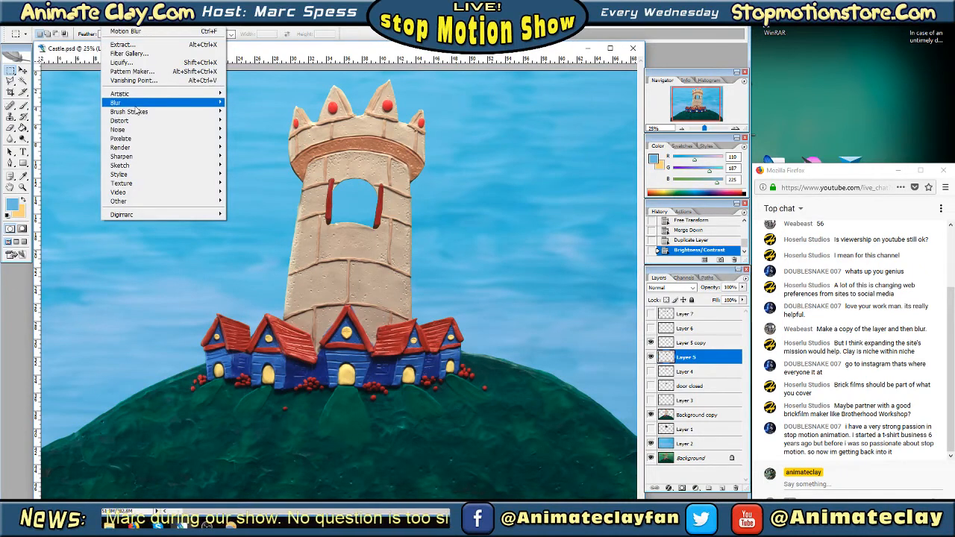
mouse_move(138, 153)
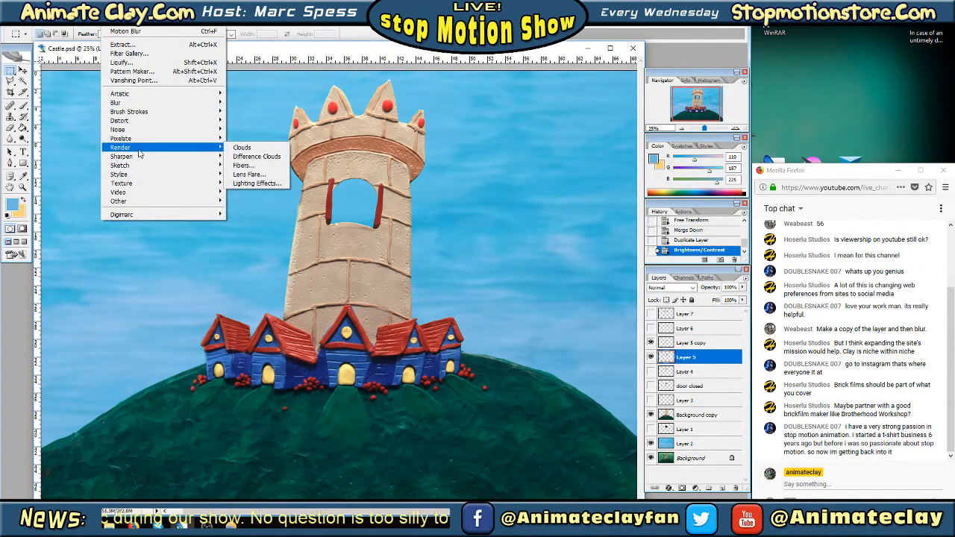
mouse_move(142, 104)
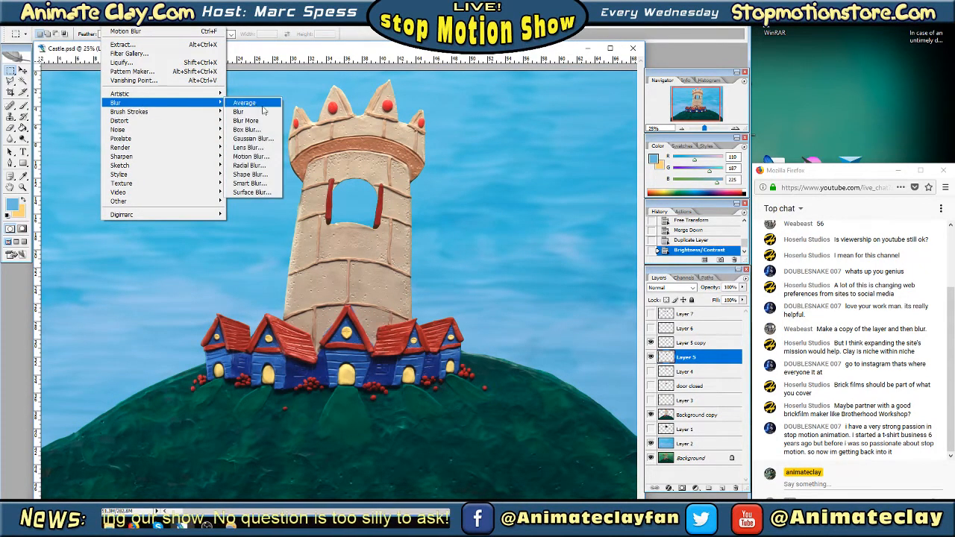
click(251, 156)
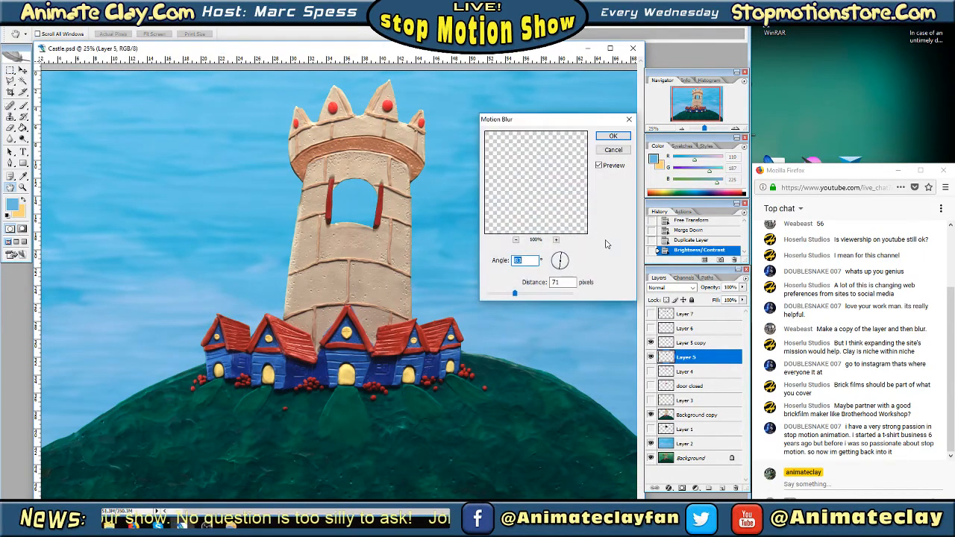
drag(515, 293, 525, 297)
click(616, 138)
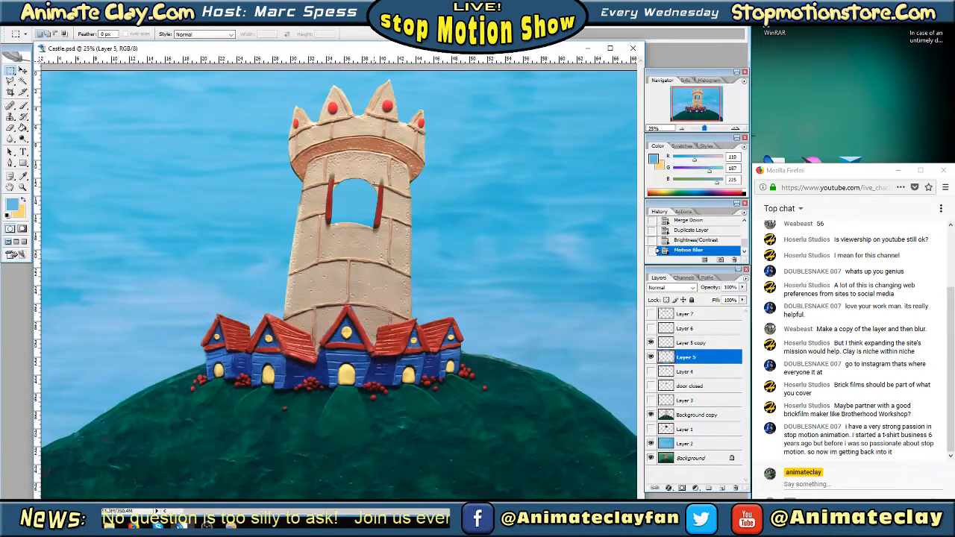
Use Free Transform to move the blurred doors on Layer 5 about 100 pixels down and 8 pixels left as a shadow
right_click(374, 204)
click(384, 289)
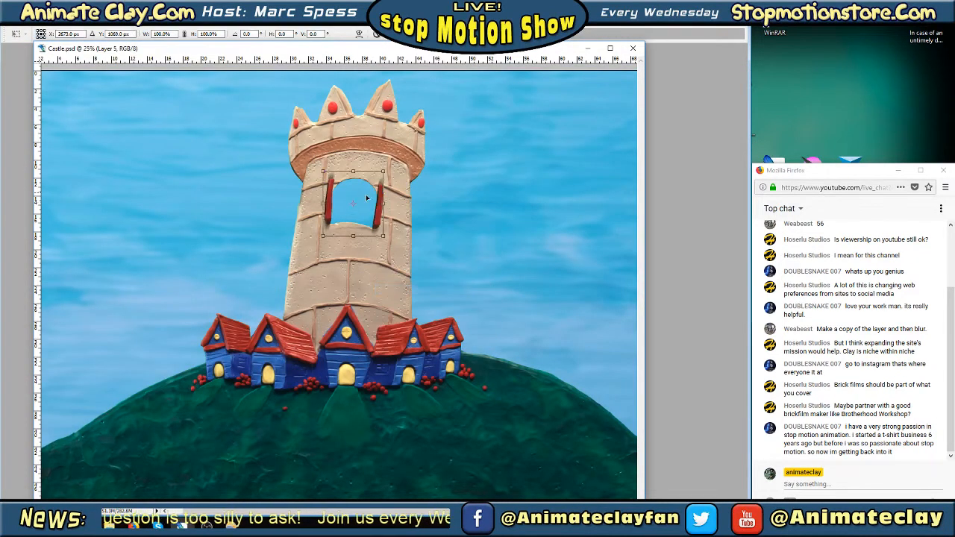
drag(365, 205, 366, 206)
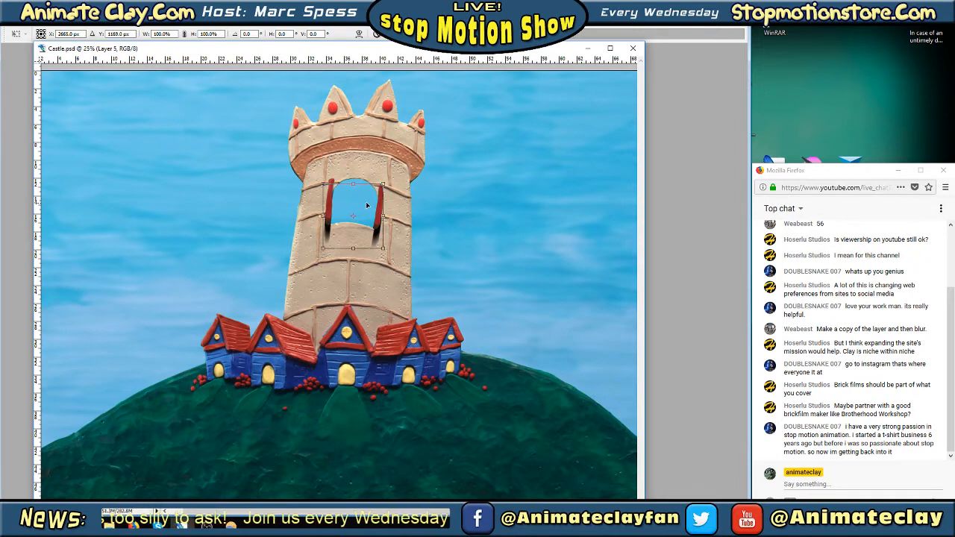
key(Return)
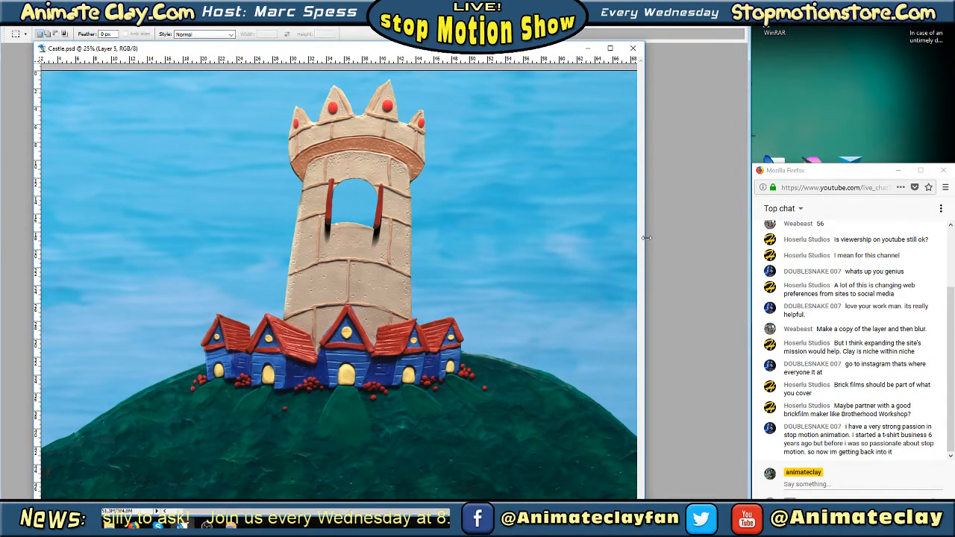
key(Tab)
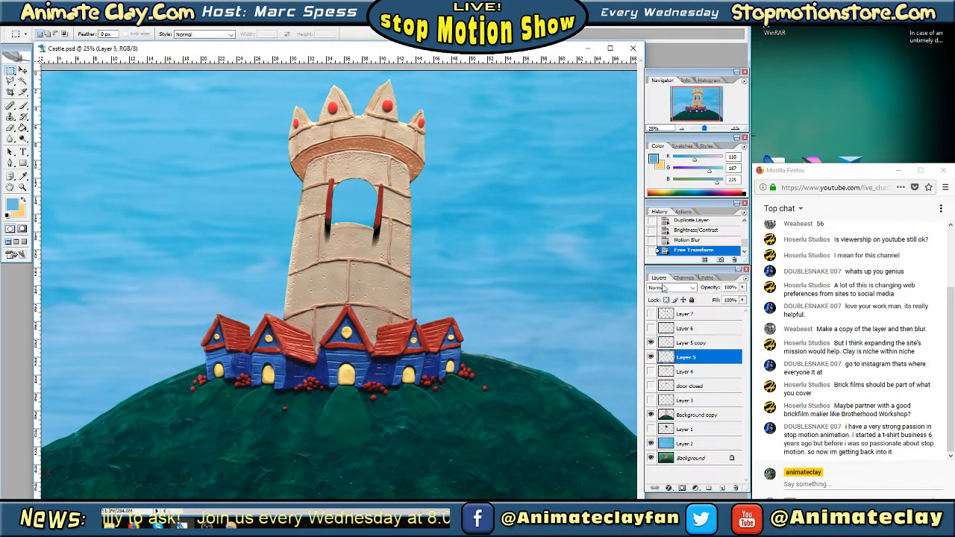
Compare the shadowed open doors with the Layer 4 and door closed frames by showing and hiding those layers
click(651, 358)
click(650, 358)
click(651, 371)
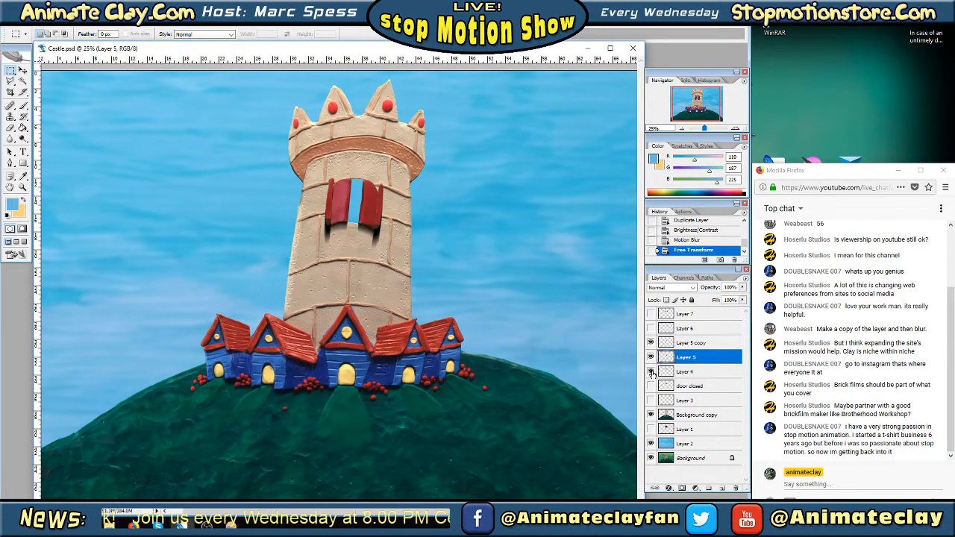
click(650, 371)
click(651, 385)
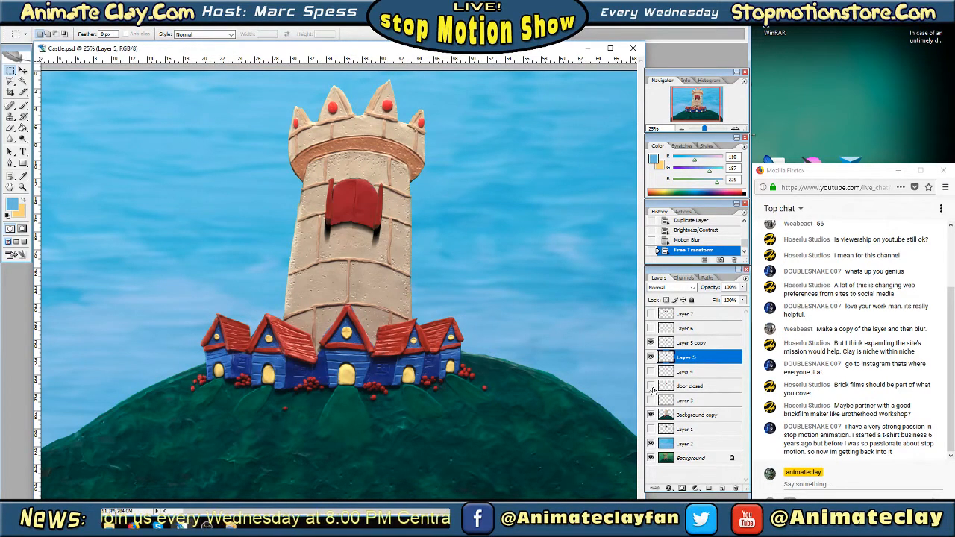
click(651, 385)
click(655, 376)
click(651, 386)
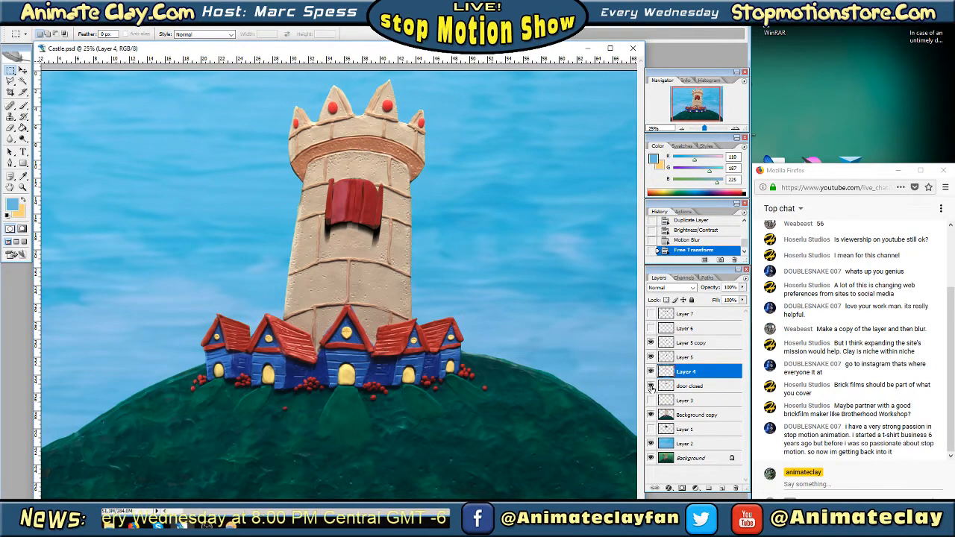
click(651, 385)
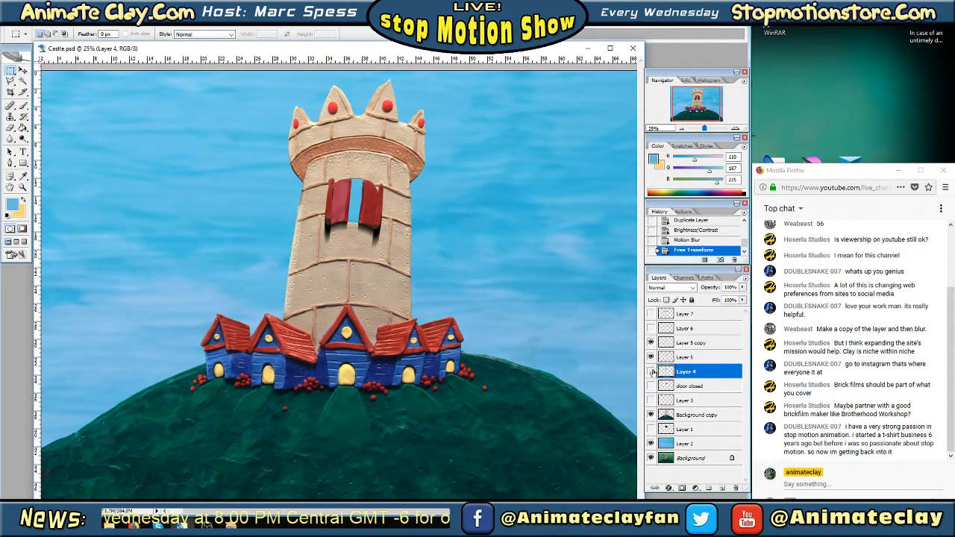
click(651, 371)
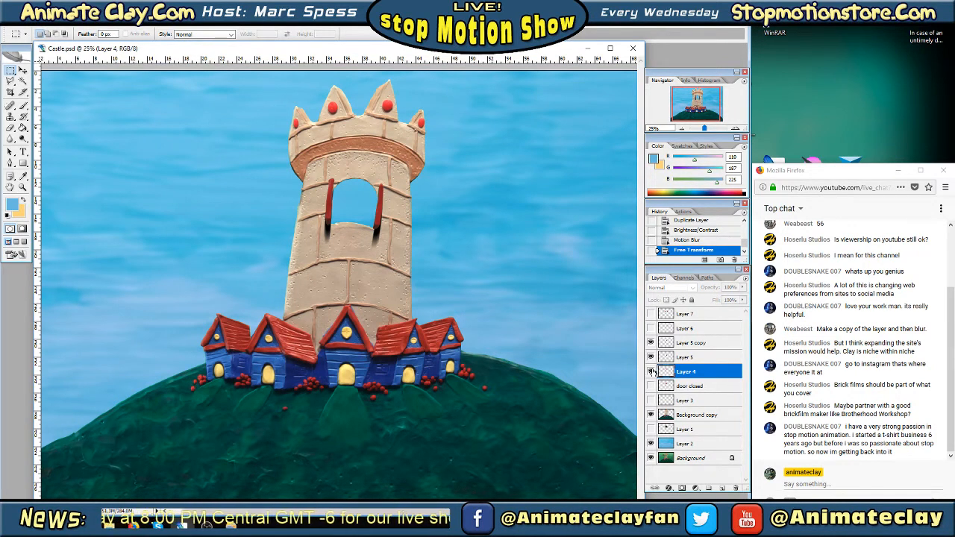
Hide and reshow Layer 5 and Layer 5 copy to examine the shadow against the half-open doors on Layer 4
click(651, 372)
click(687, 357)
click(652, 358)
click(651, 358)
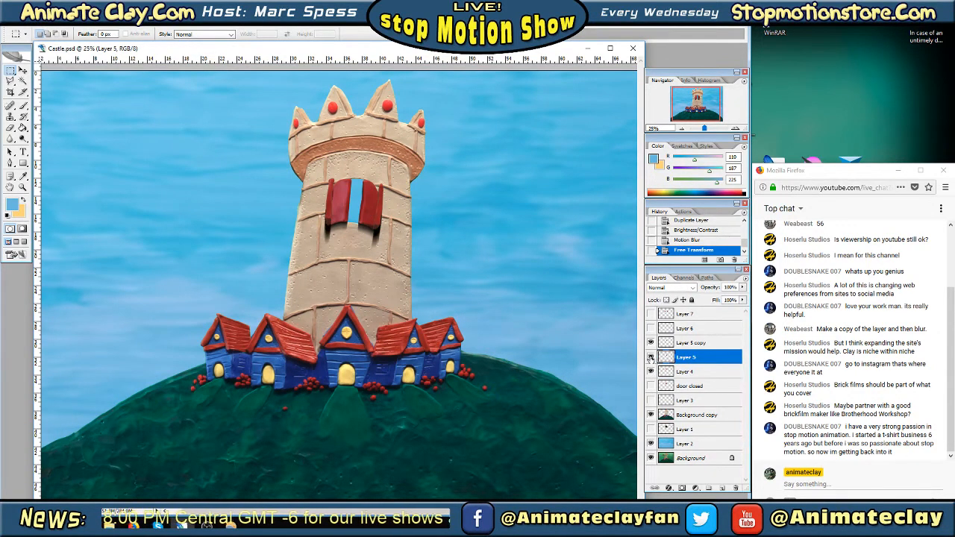
click(651, 358)
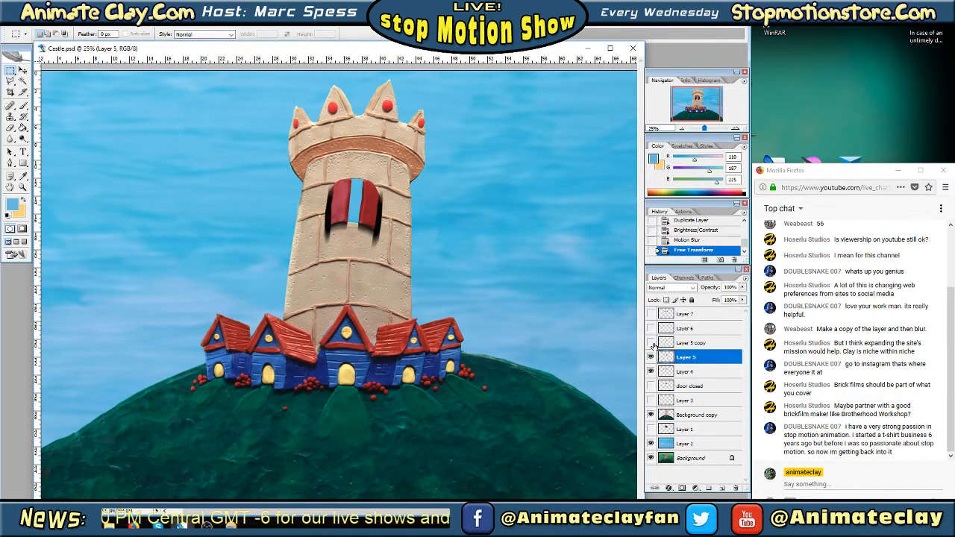
click(651, 358)
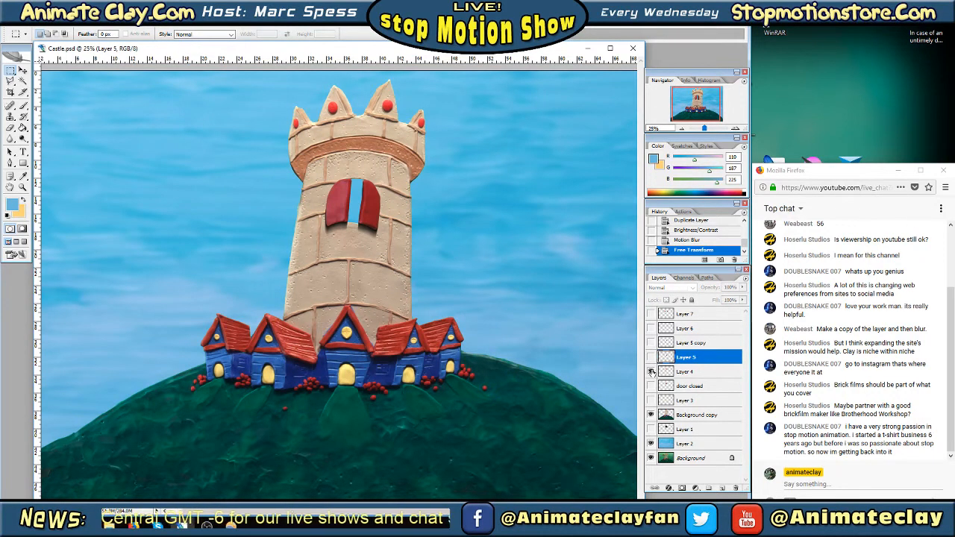
click(652, 372)
click(652, 358)
click(650, 342)
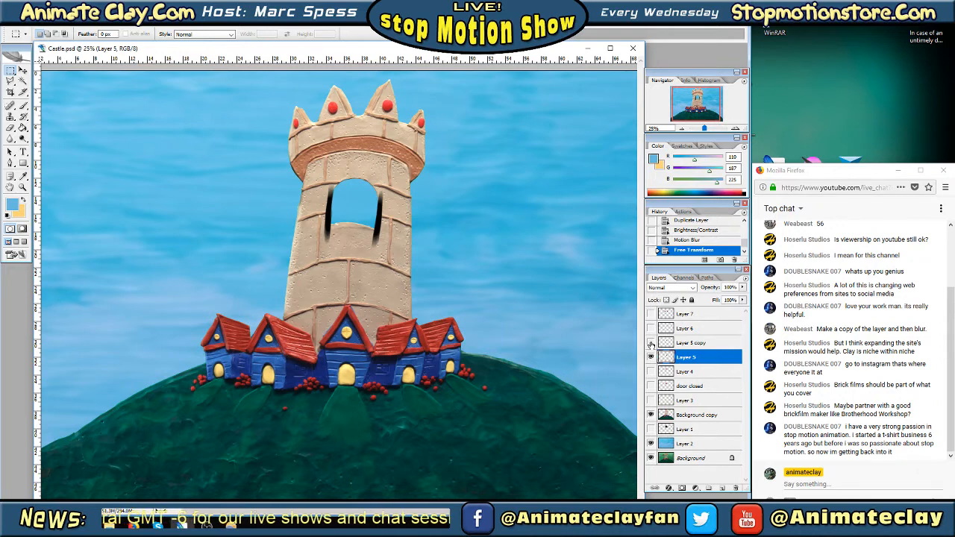
Merge Layer 5 copy down into the shadow on Layer 5 and hide the merged layer
click(690, 345)
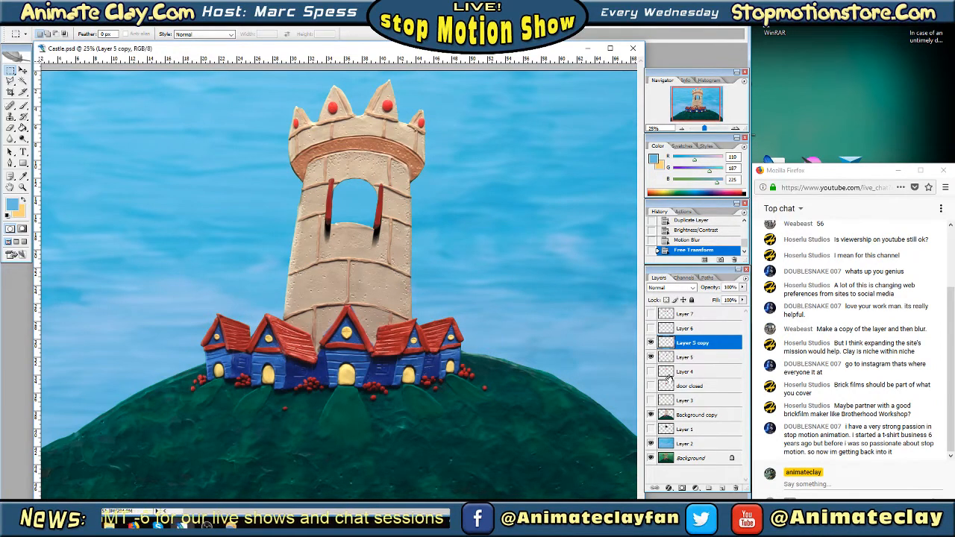
right_click(689, 345)
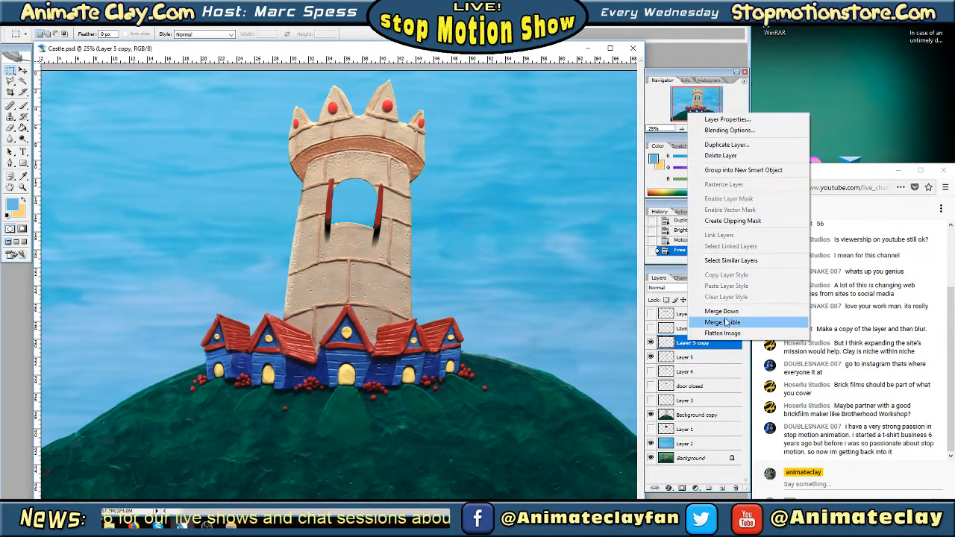
click(722, 311)
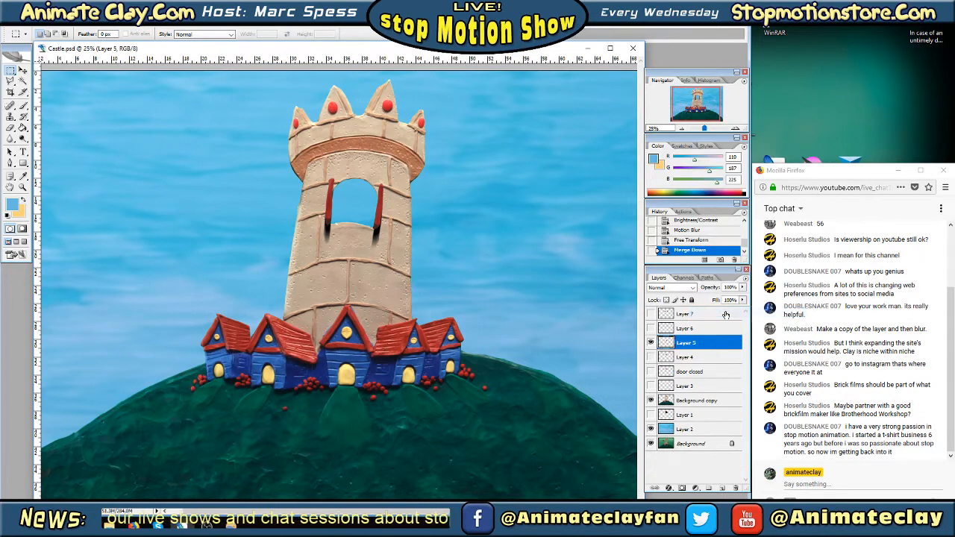
click(650, 343)
Show the doors on Layer 6 and duplicate that layer within Castle.psd
click(688, 329)
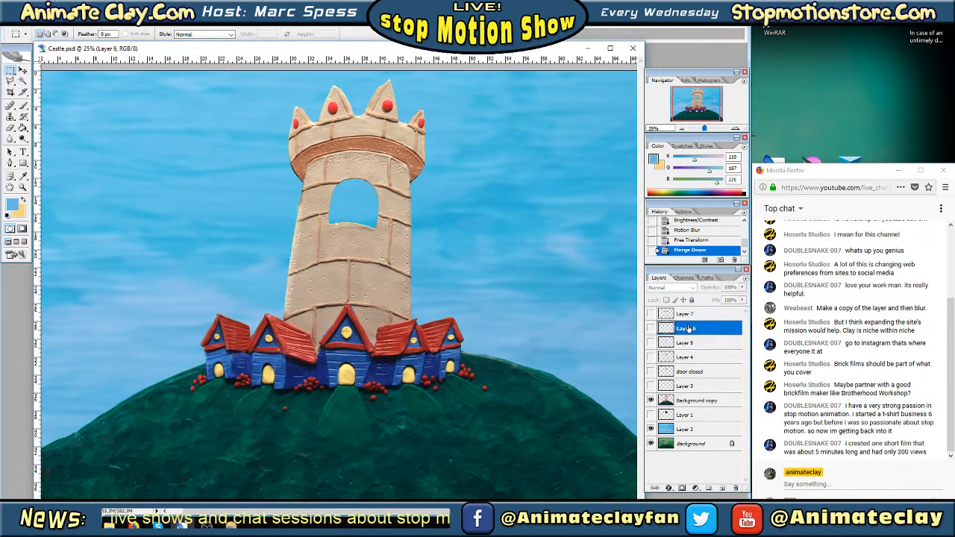
click(651, 328)
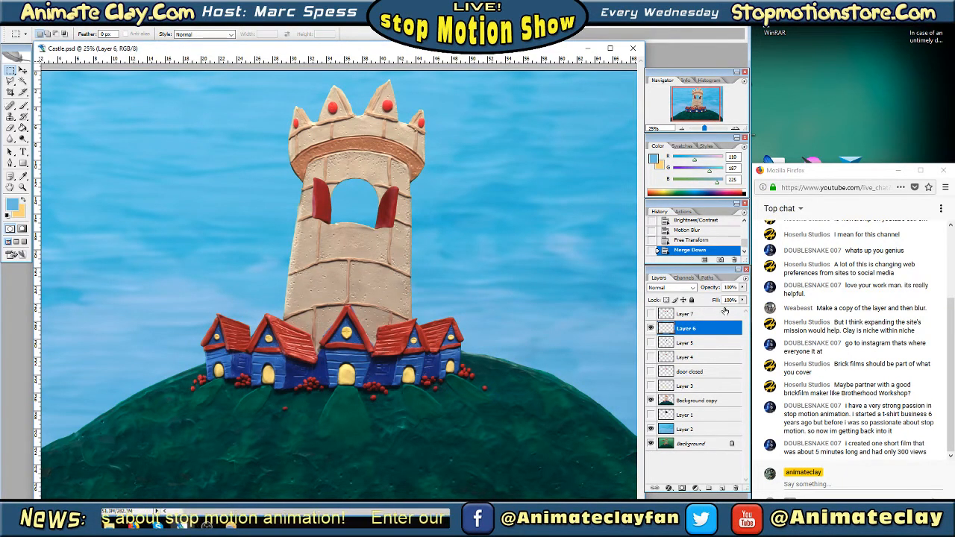
right_click(692, 332)
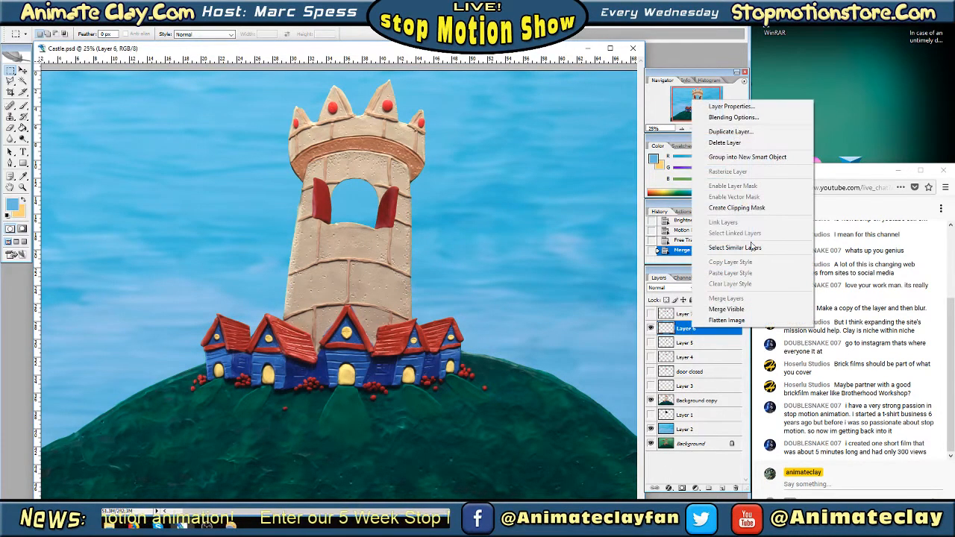
click(760, 135)
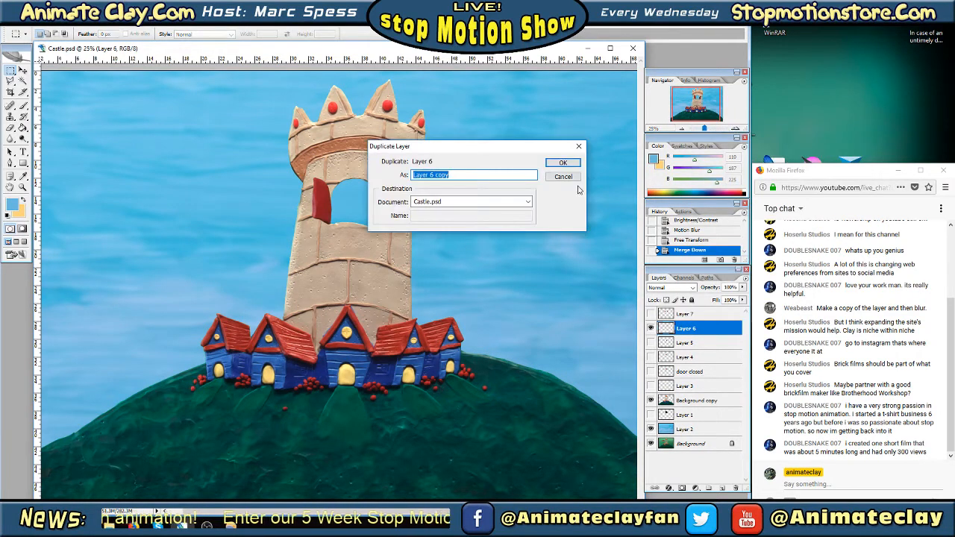
click(561, 158)
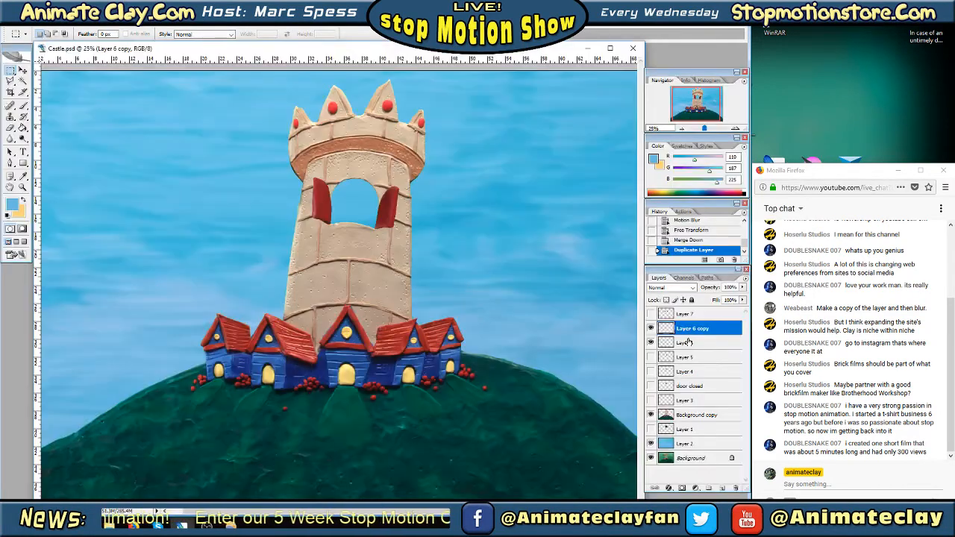
Darken the original Layer 6 doors using Brightness/Contrast with Brightness -100 and Contrast -99, and check them beneath Layer 6 copy
click(685, 342)
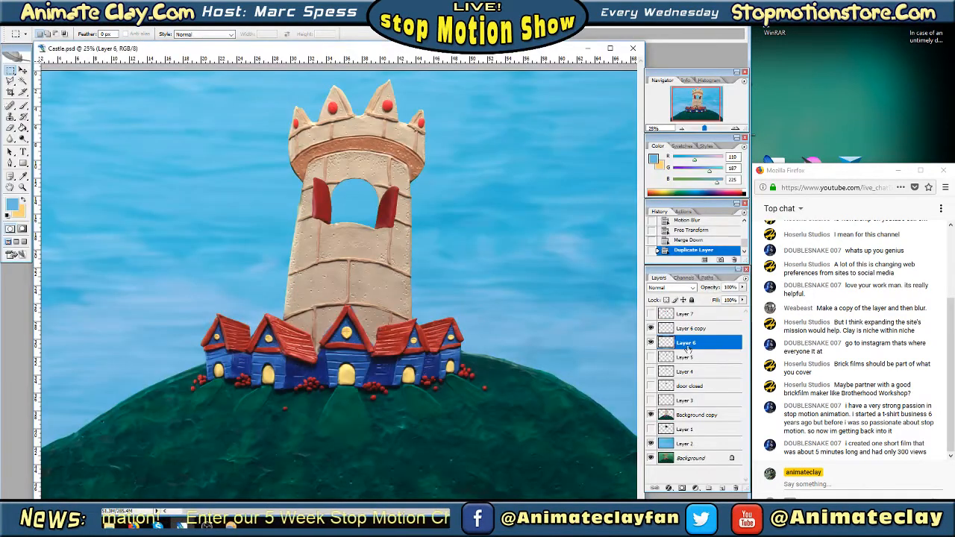
click(46, 23)
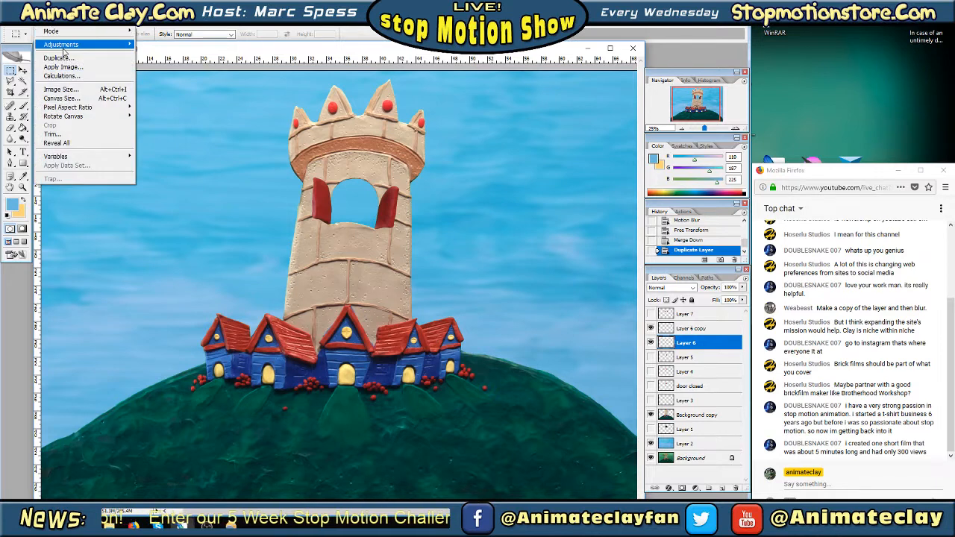
mouse_move(82, 44)
click(185, 99)
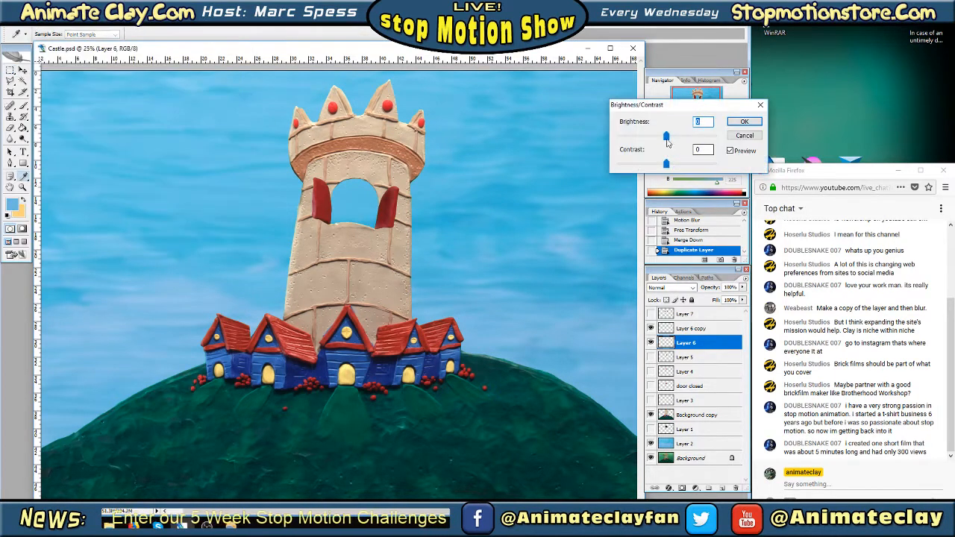
click(744, 121)
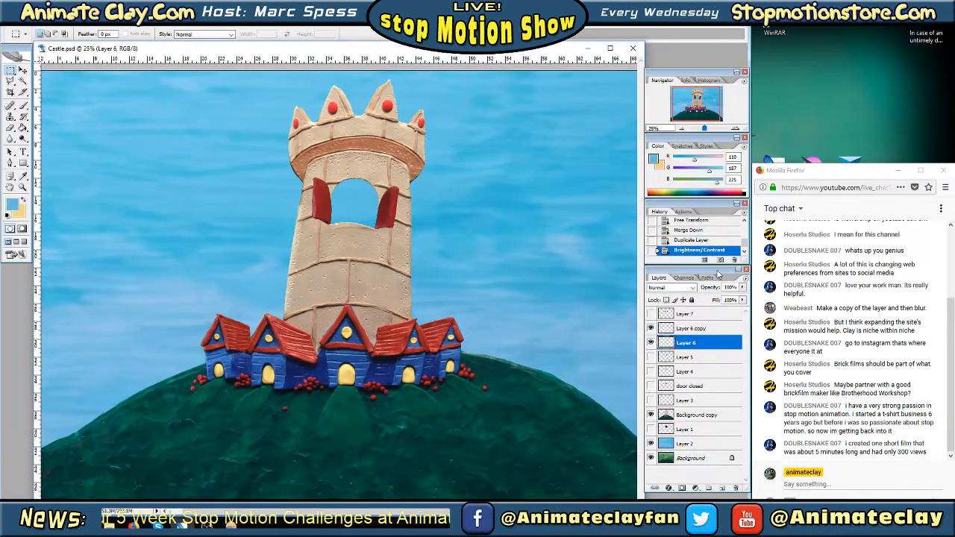
click(693, 333)
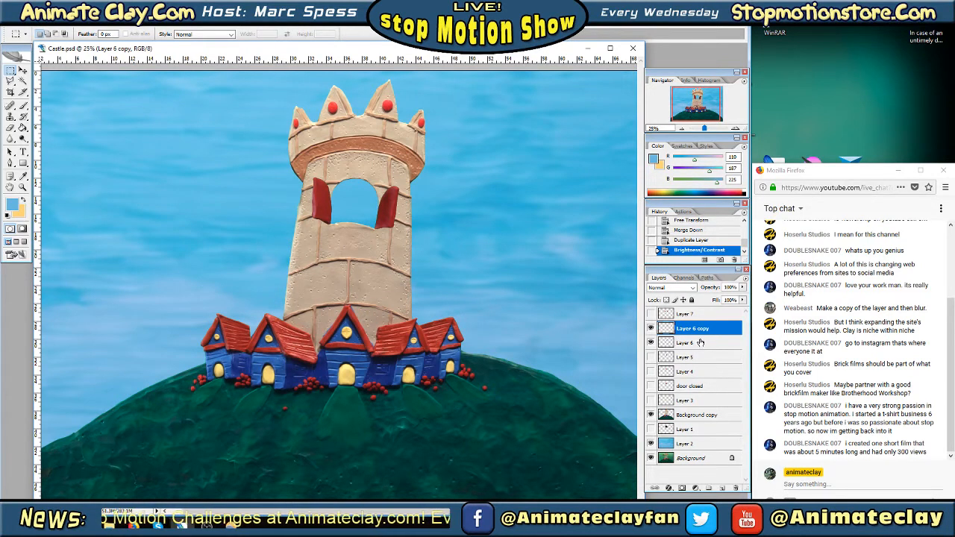
click(650, 329)
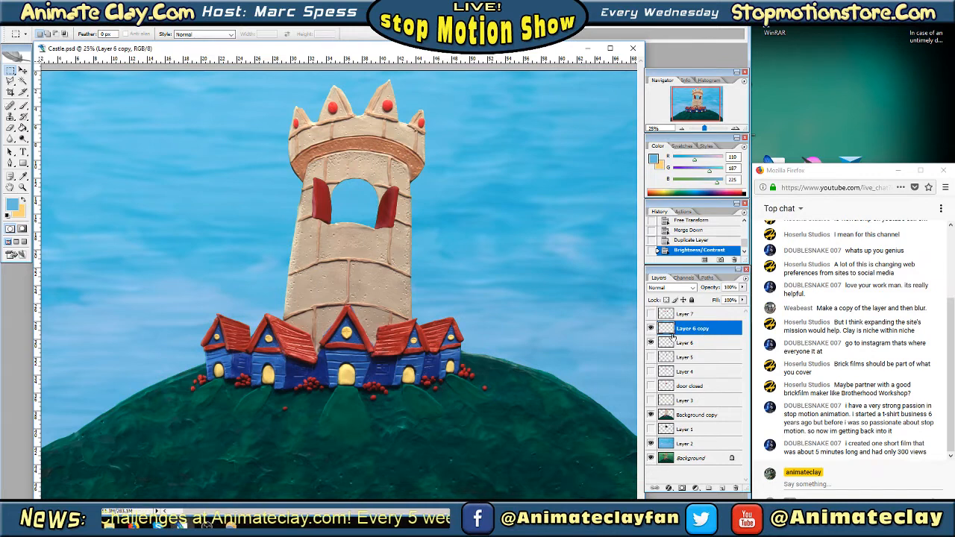
Apply a Motion Blur with an 83° angle and a distance of 108 pixels to the blackened doors on Layer 6
click(683, 344)
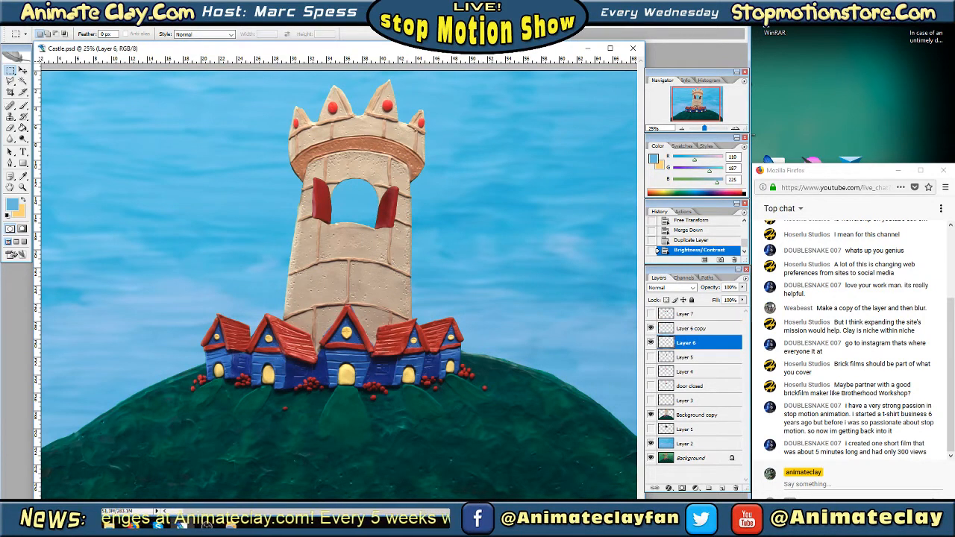
click(125, 25)
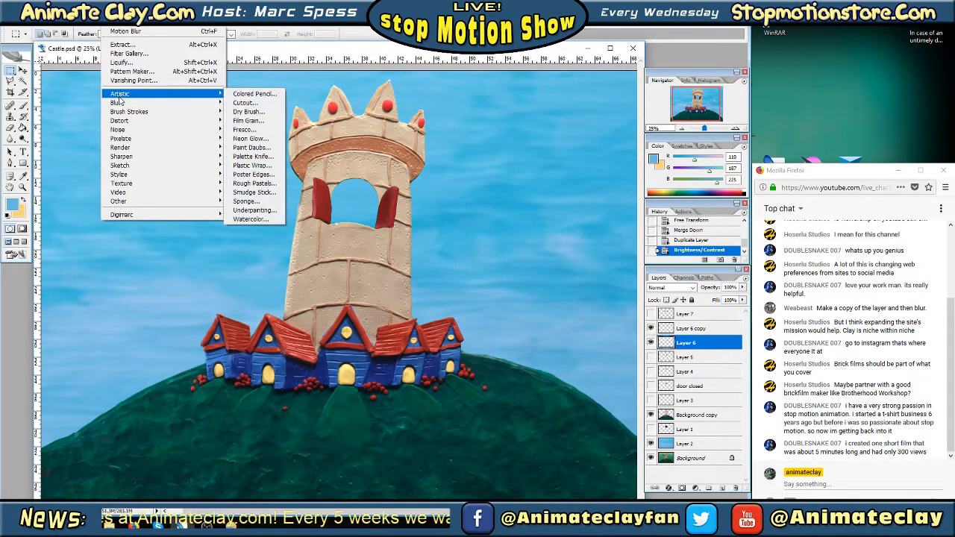
mouse_move(118, 103)
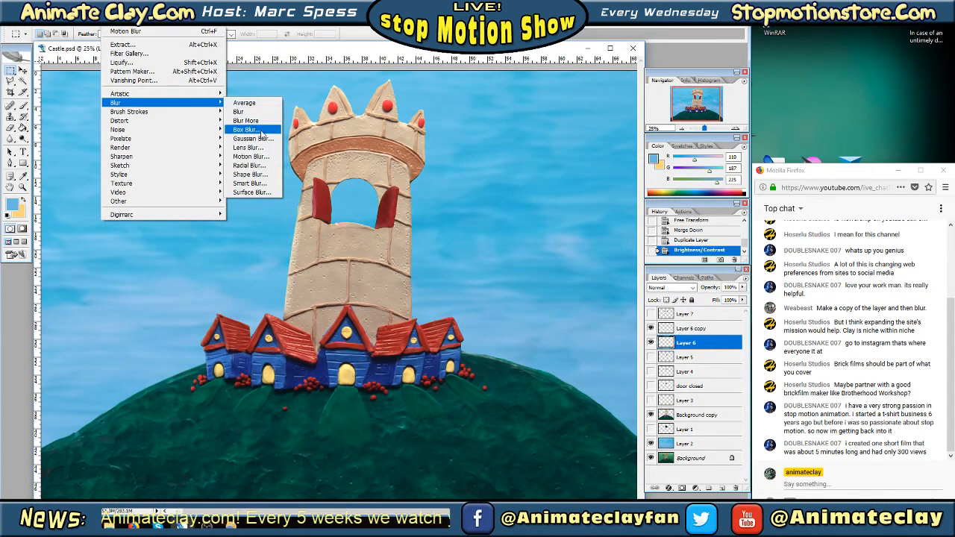
click(251, 156)
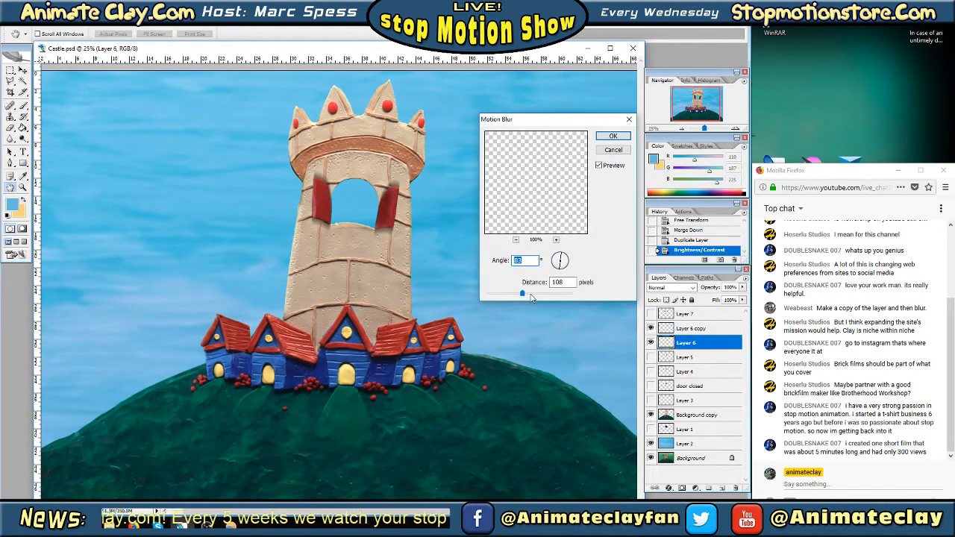
drag(523, 294, 526, 296)
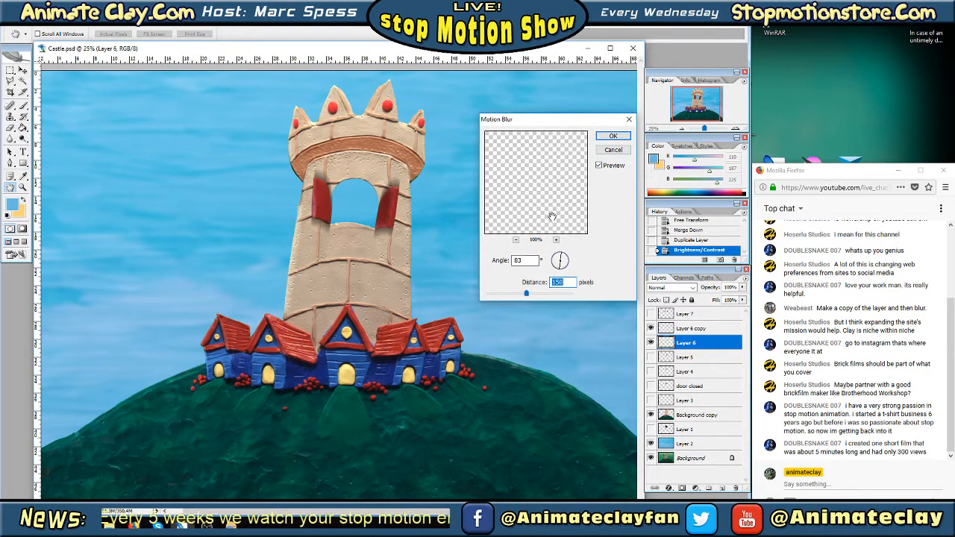
click(613, 136)
Use Free Transform to move the Layer 6 shadow about 54 pixels down and slightly left, and stretch its height to 102.3%
right_click(406, 206)
click(410, 291)
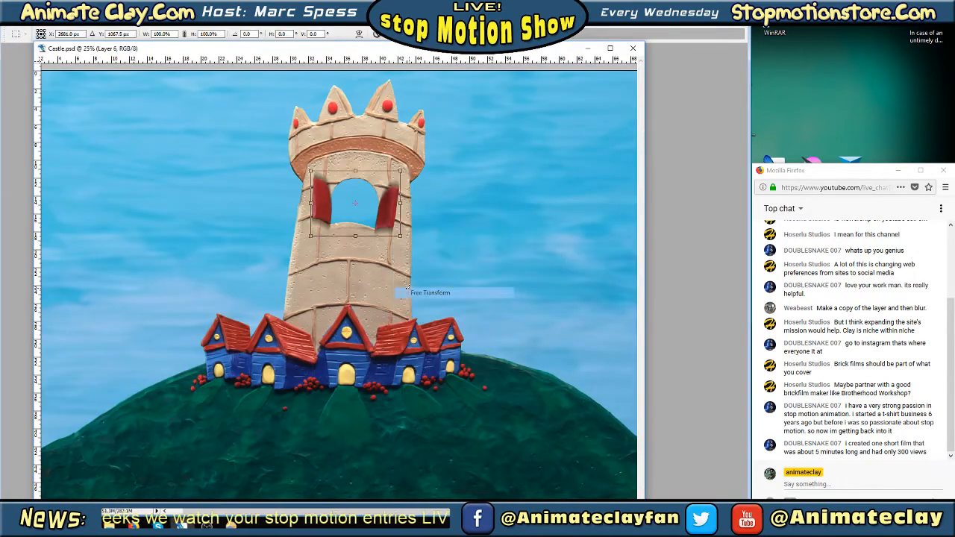
drag(389, 197, 386, 207)
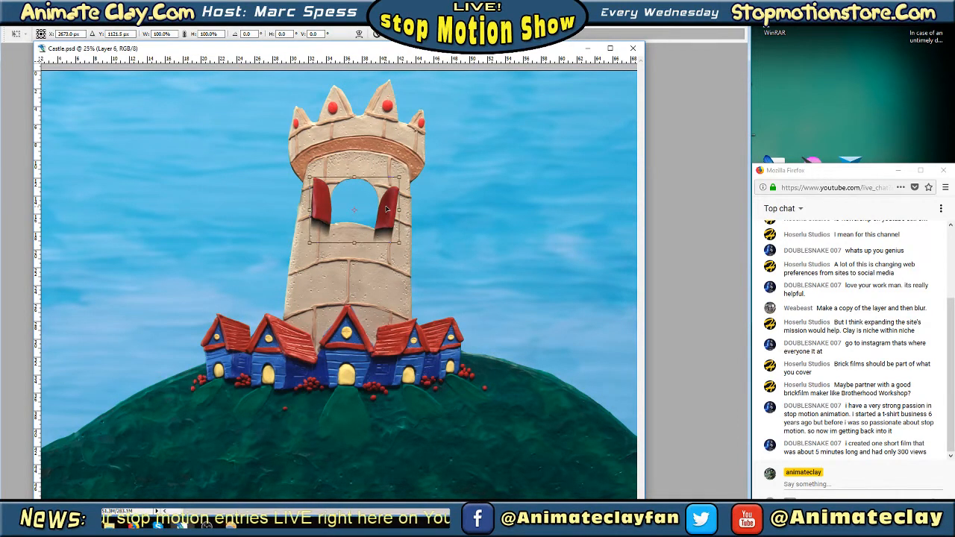
drag(354, 243, 354, 243)
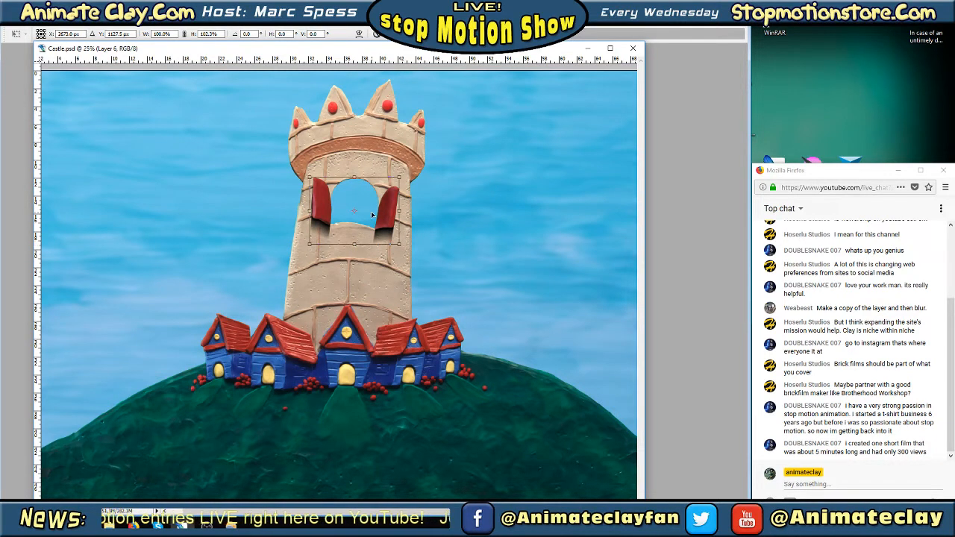
key(Return)
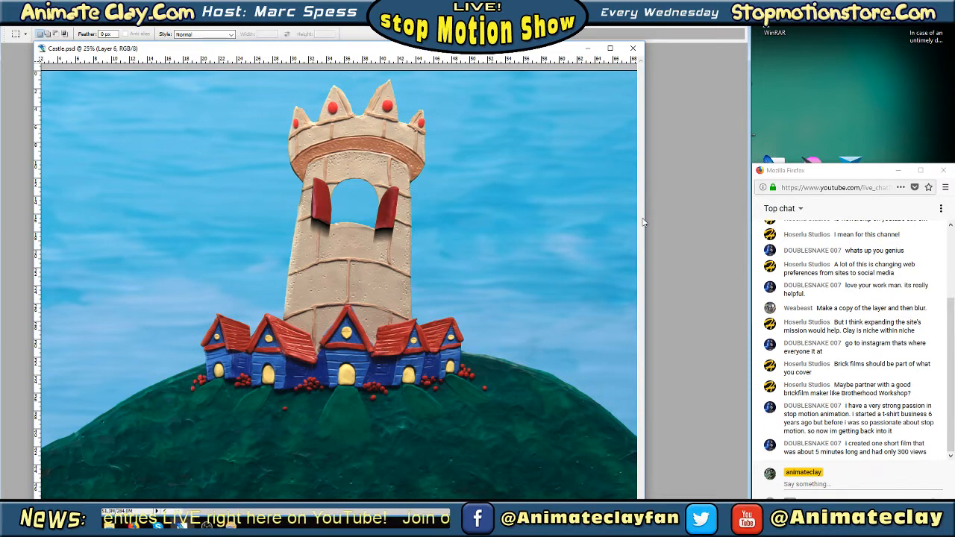
key(Tab)
Merge Layer 6 copy down into the shadow on Layer 6
click(686, 330)
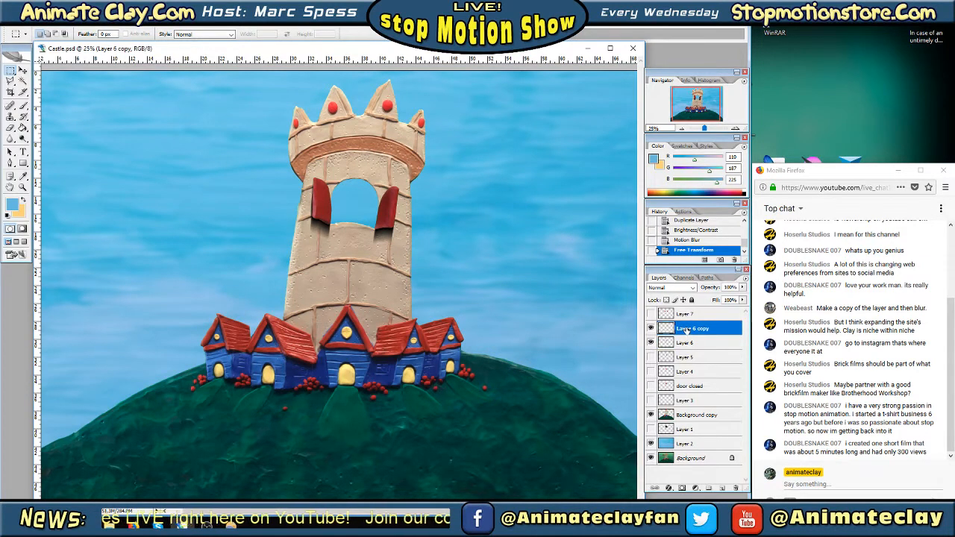
right_click(686, 330)
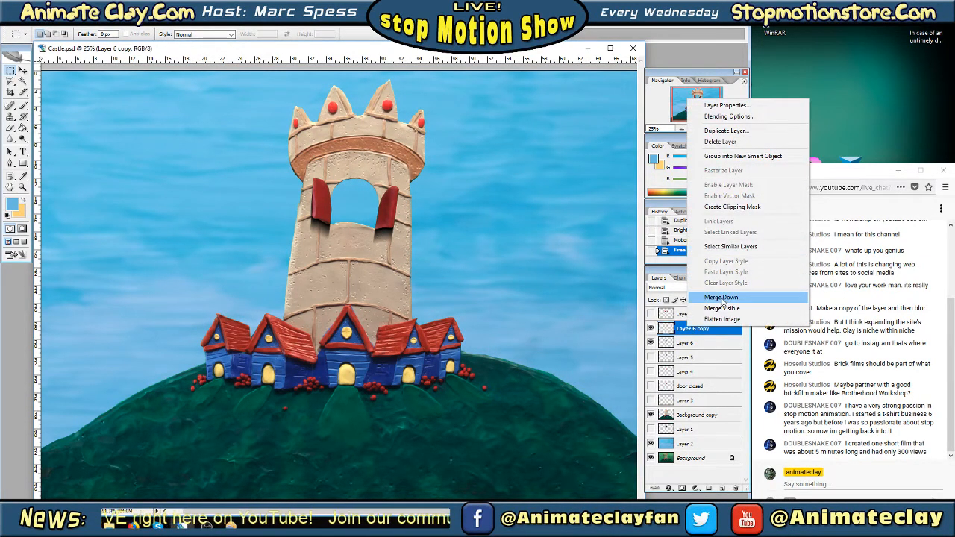
click(721, 297)
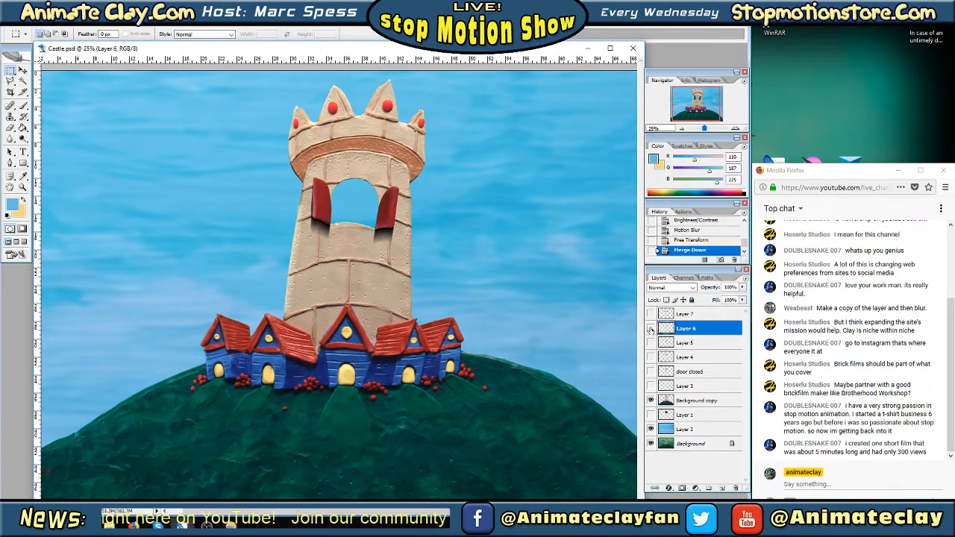
Hide the merged Layer 6 and show the doors on Layer 7
click(651, 328)
click(675, 316)
click(650, 314)
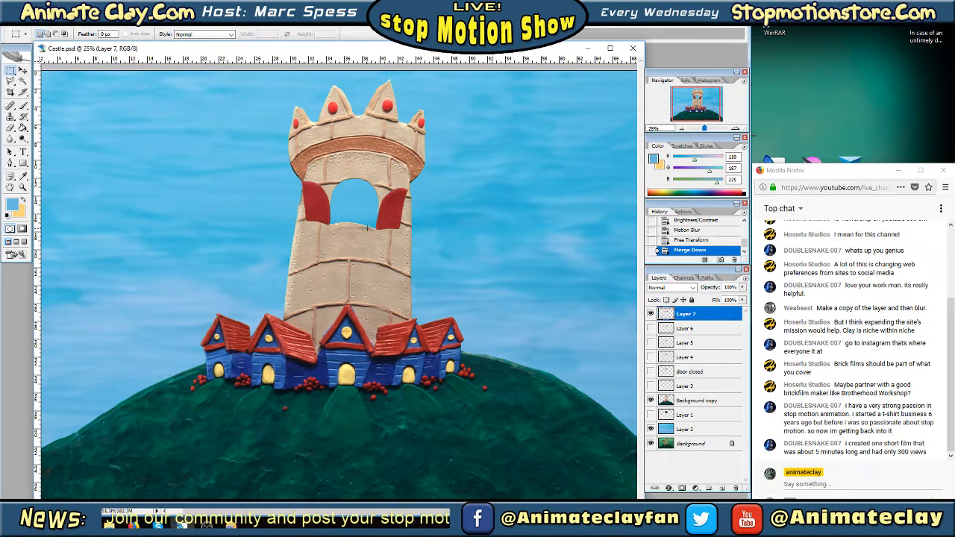
Duplicate Layer 7 within Castle.psd under the name Layer 7 copy
right_click(696, 316)
click(765, 118)
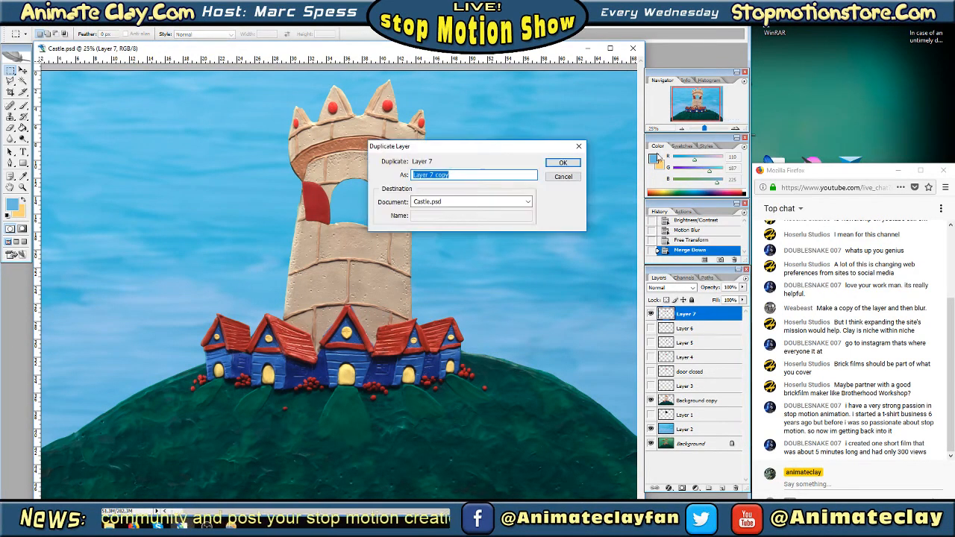
click(564, 163)
Blacken the doors on the original Layer 7 by strongly lowering both brightness and contrast with Brightness/Contrast
click(680, 329)
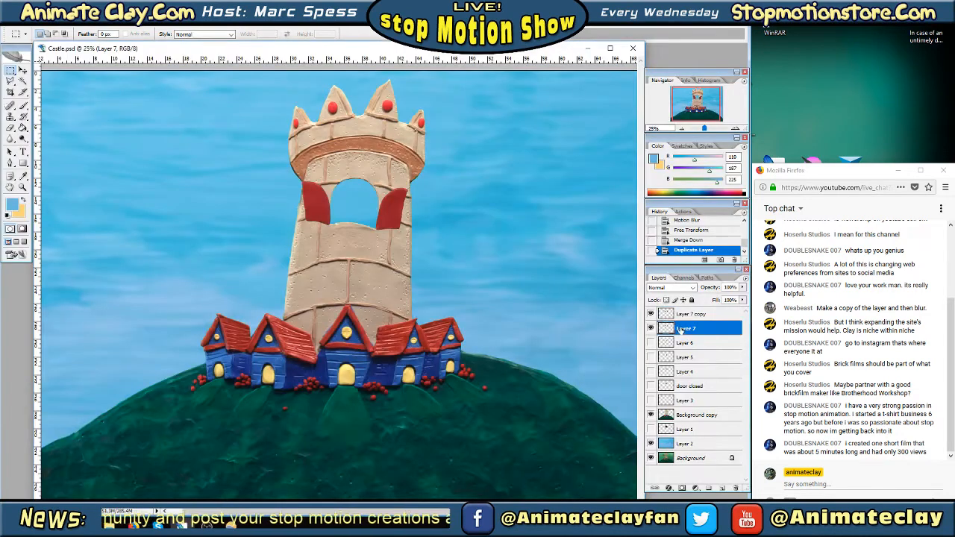
click(46, 19)
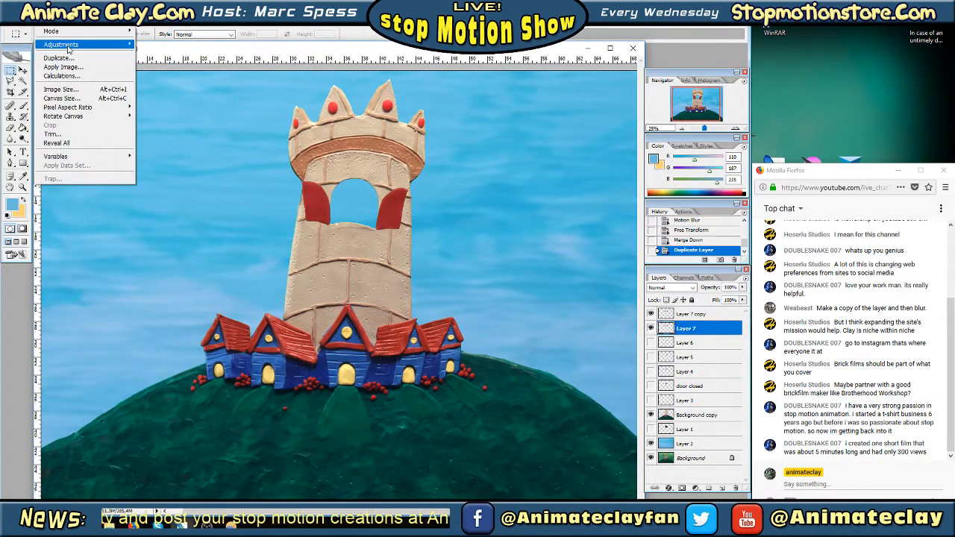
mouse_move(68, 45)
click(180, 99)
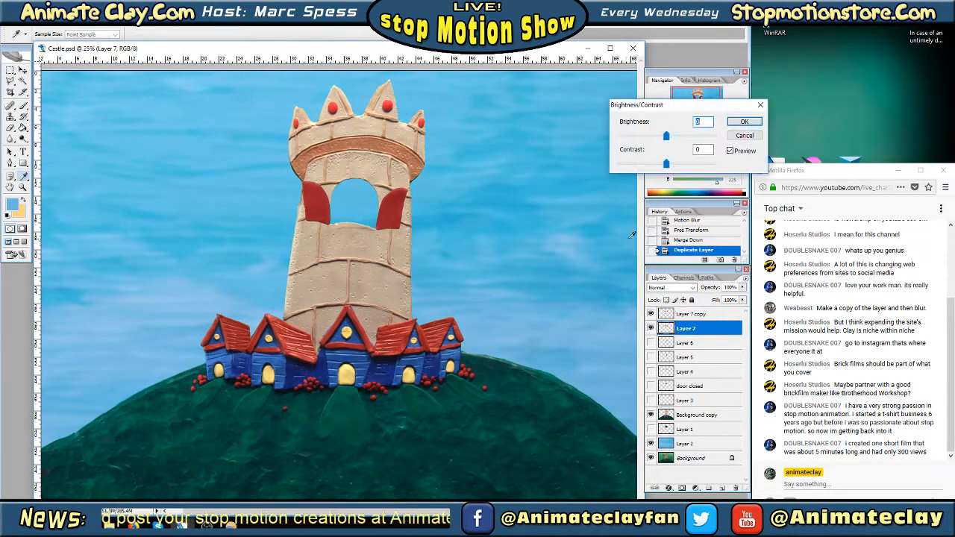
drag(670, 138, 610, 139)
drag(665, 165, 617, 164)
key(Return)
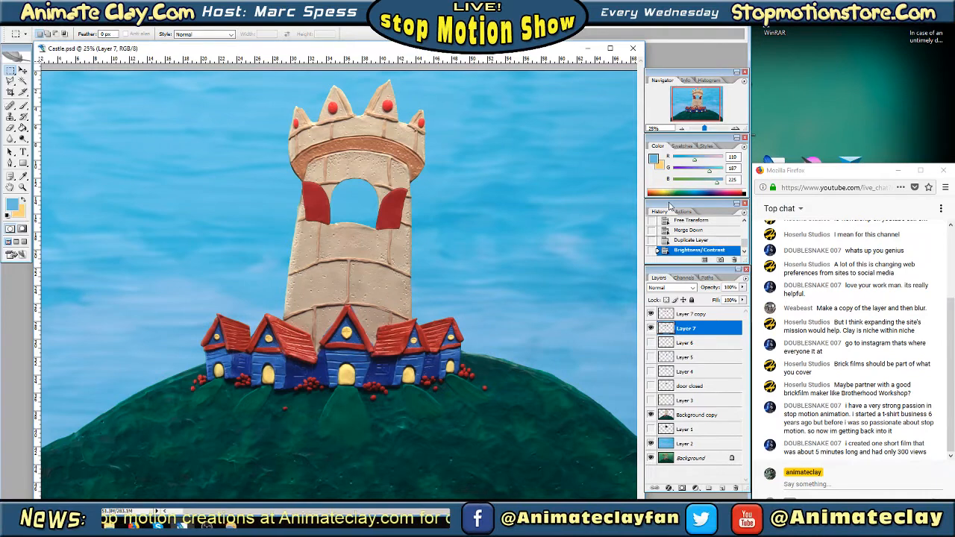
Apply a Motion Blur with an 83° angle and a distance of 108 pixels to the blackened doors on Layer 7
right_click(699, 331)
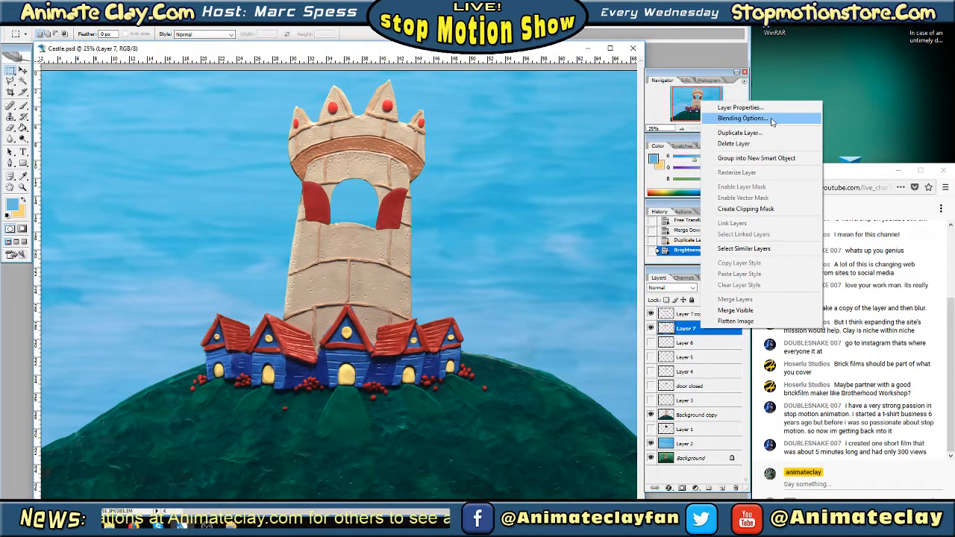
click(112, 21)
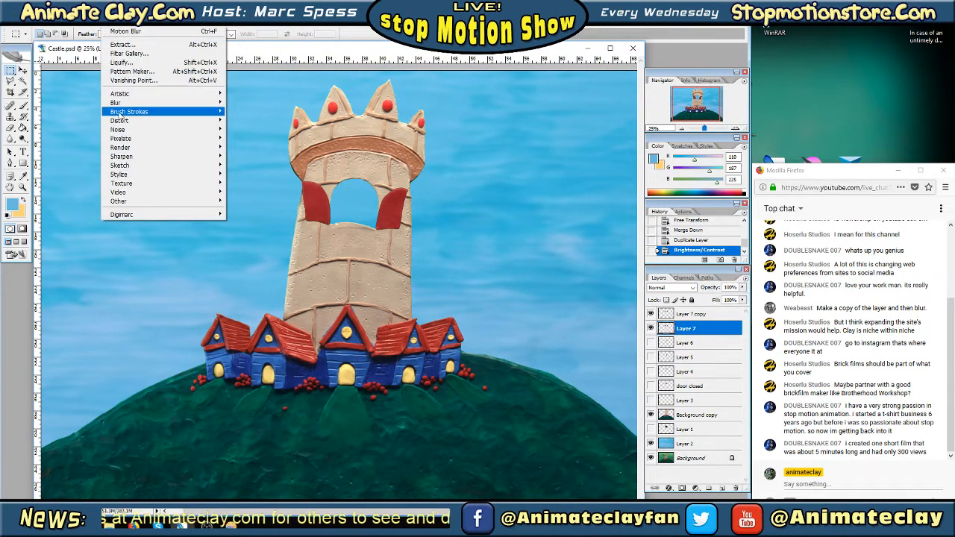
mouse_move(125, 104)
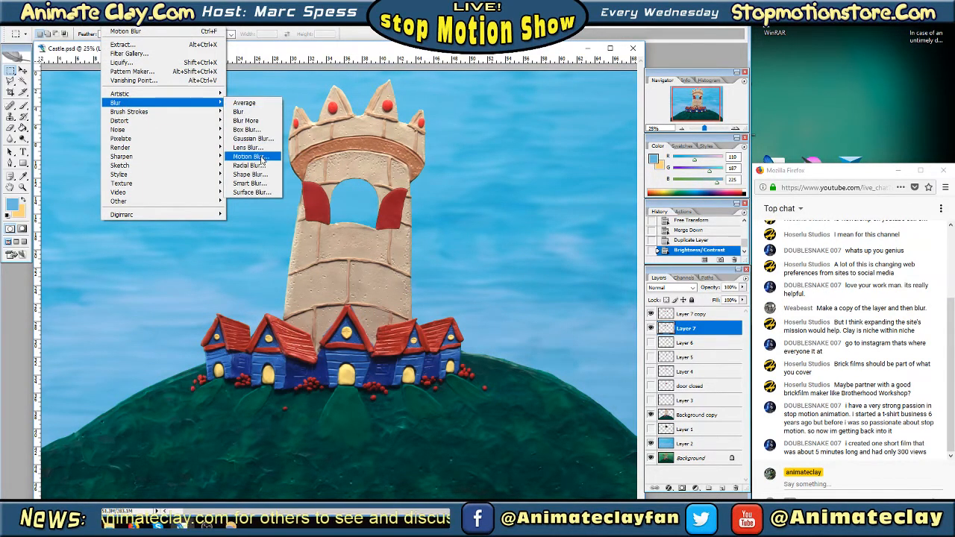
click(254, 156)
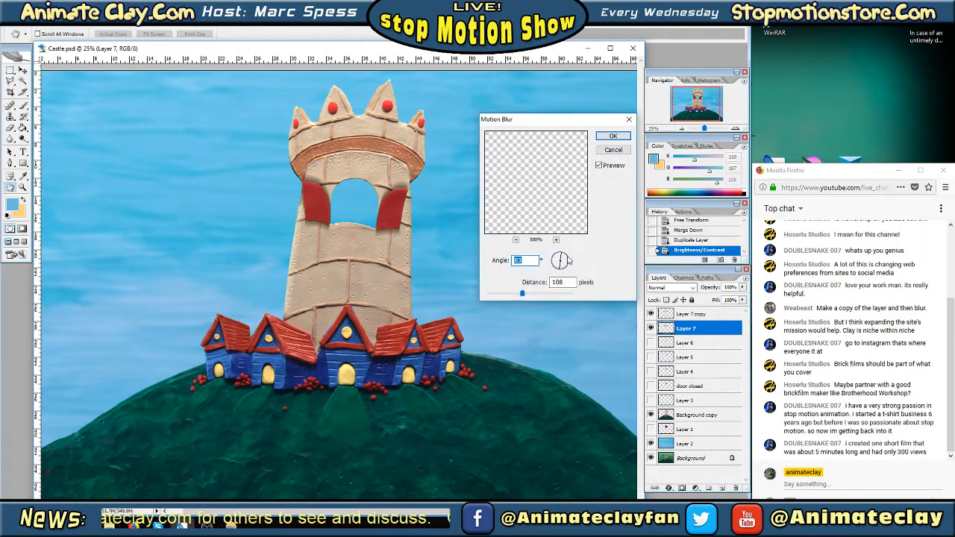
click(612, 138)
Use Free Transform to move the Layer 7 shadow down and slightly left, and reduce its height to 93.6%
key(m)
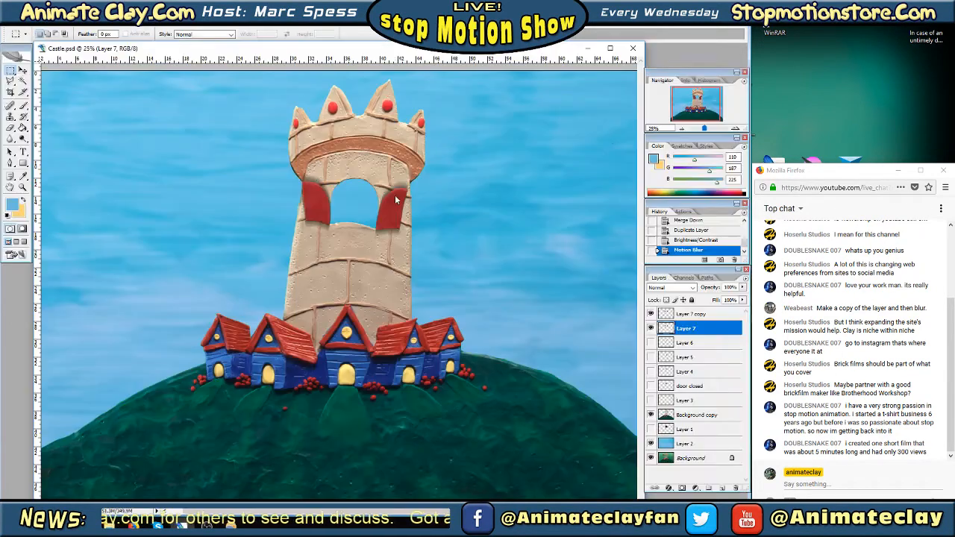
right_click(397, 208)
click(425, 296)
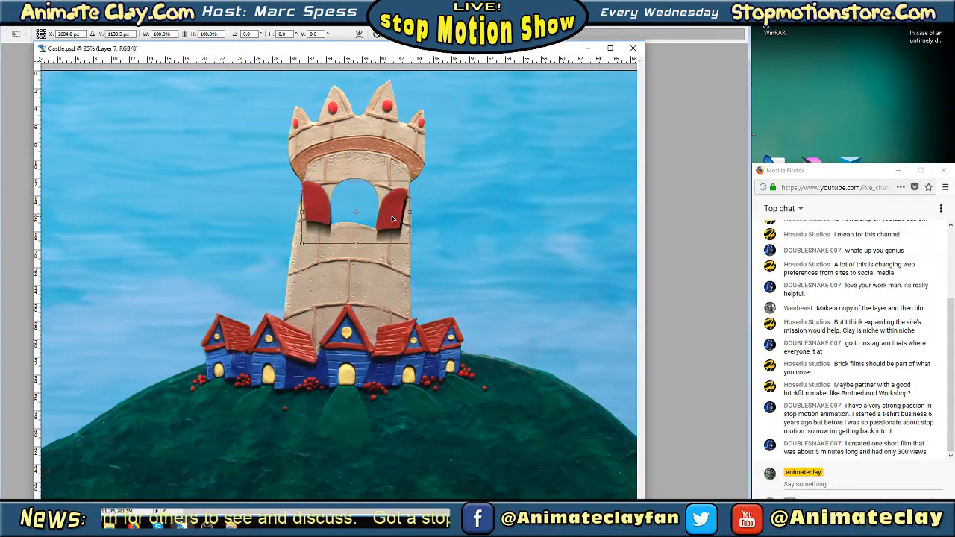
drag(393, 219, 391, 220)
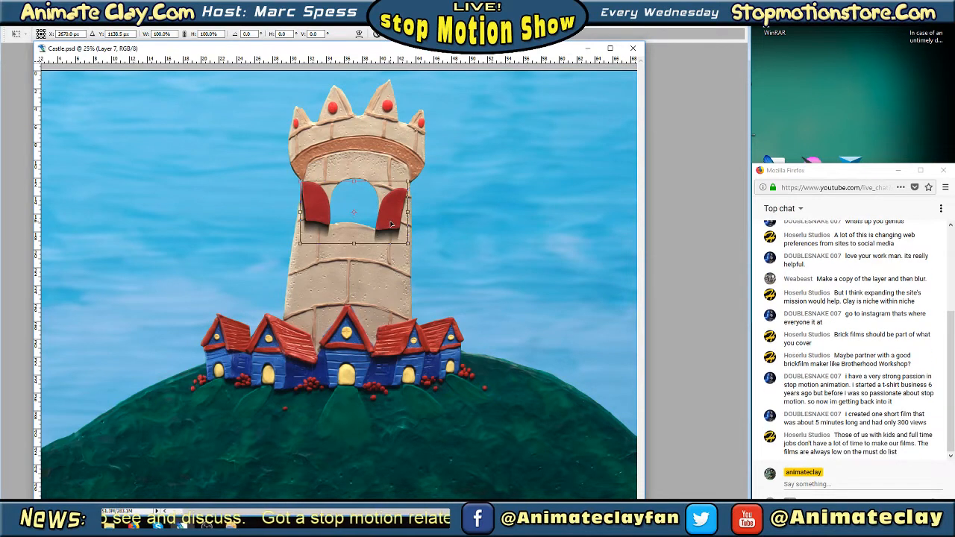
drag(354, 244, 356, 240)
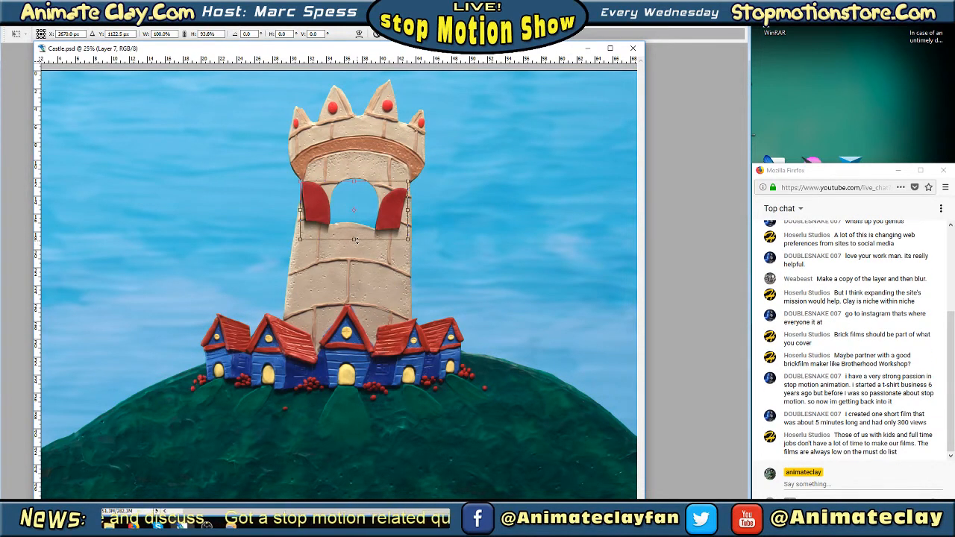
key(Return)
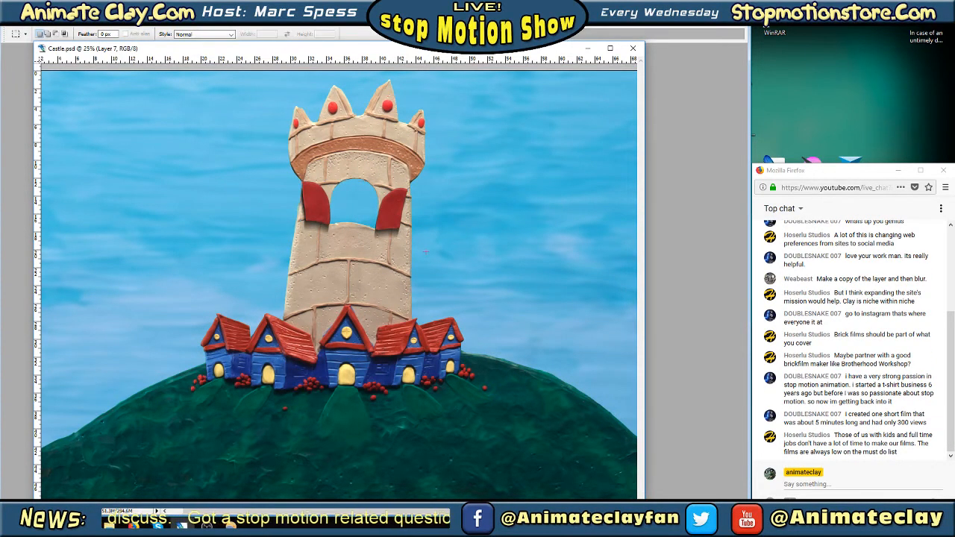
Toggle the visibility of Layer 6 to compare its doors and shadow with those of Layer 7
key(Tab)
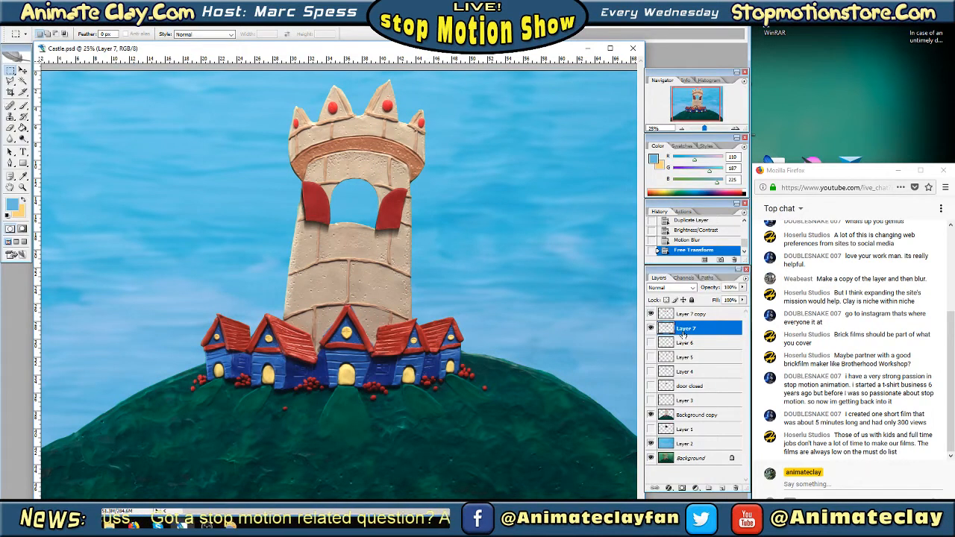
click(687, 315)
right_click(687, 316)
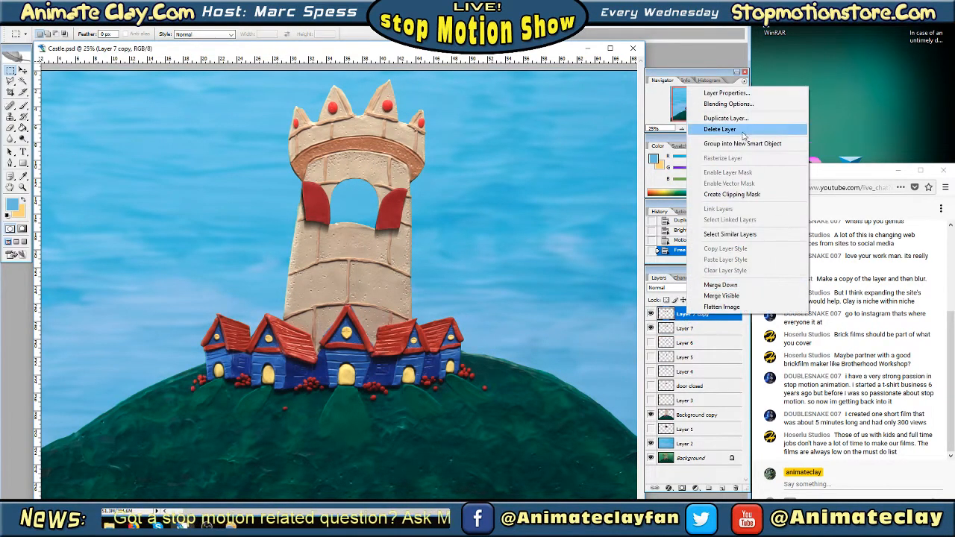
click(650, 342)
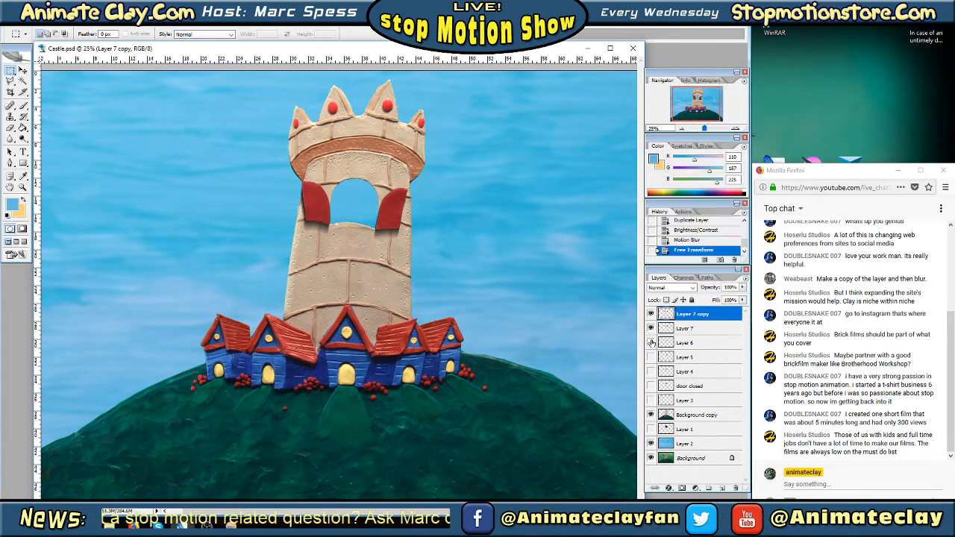
click(650, 343)
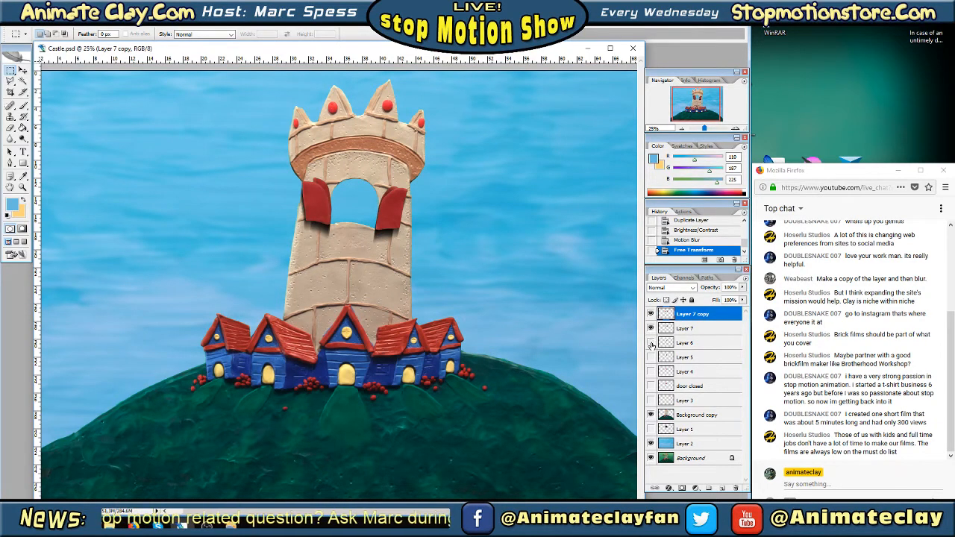
click(650, 343)
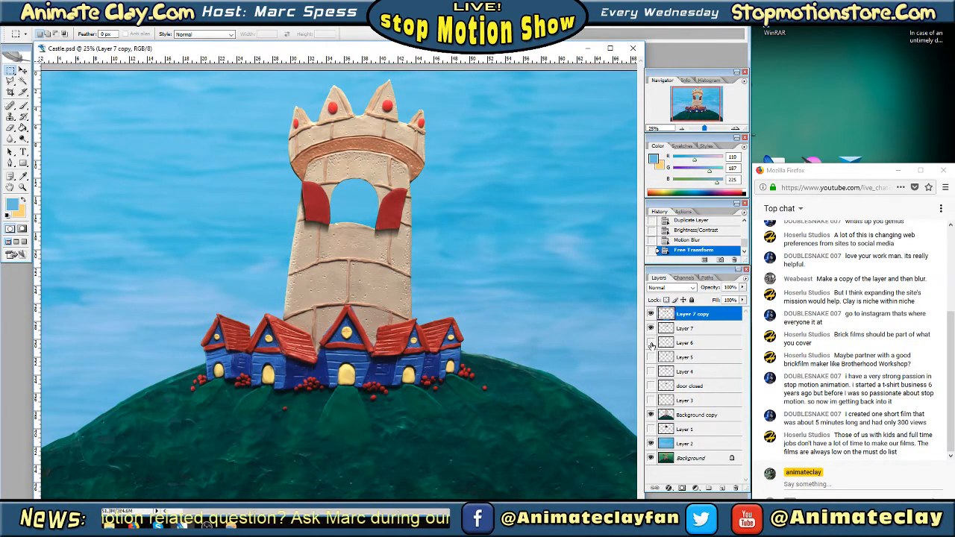
right_click(701, 316)
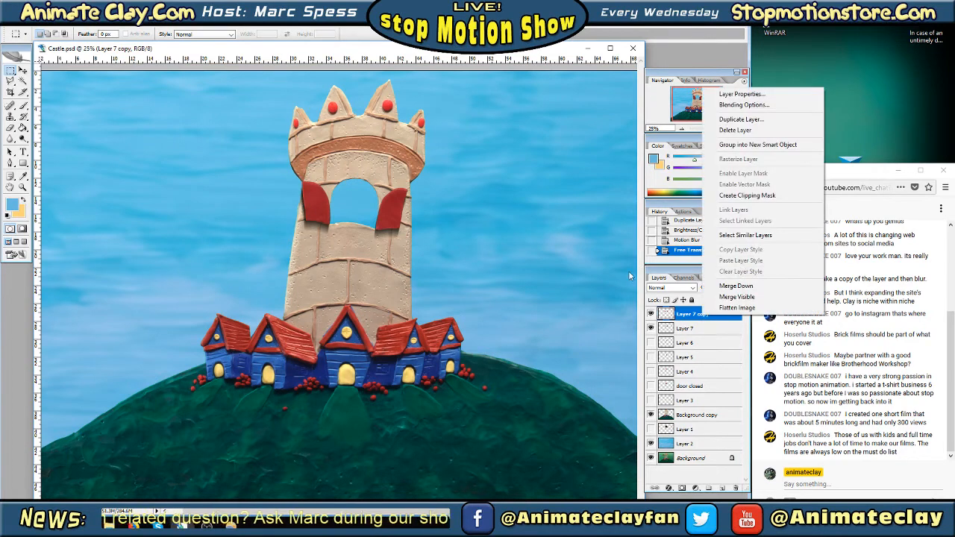
right_click(390, 219)
click(422, 305)
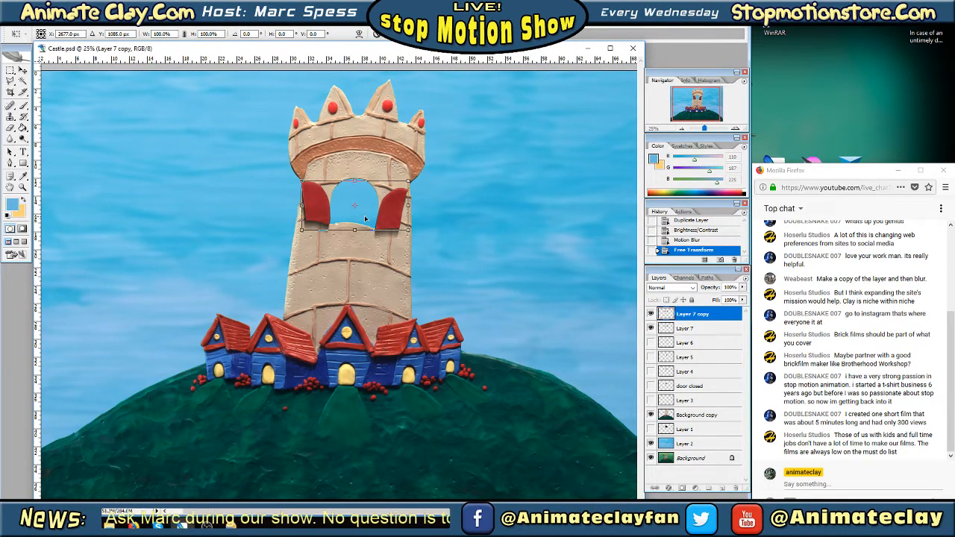
key(Return)
Use Free Transform on the Layer 7 shadow to narrow its width to 98.4% from the left edge
click(686, 329)
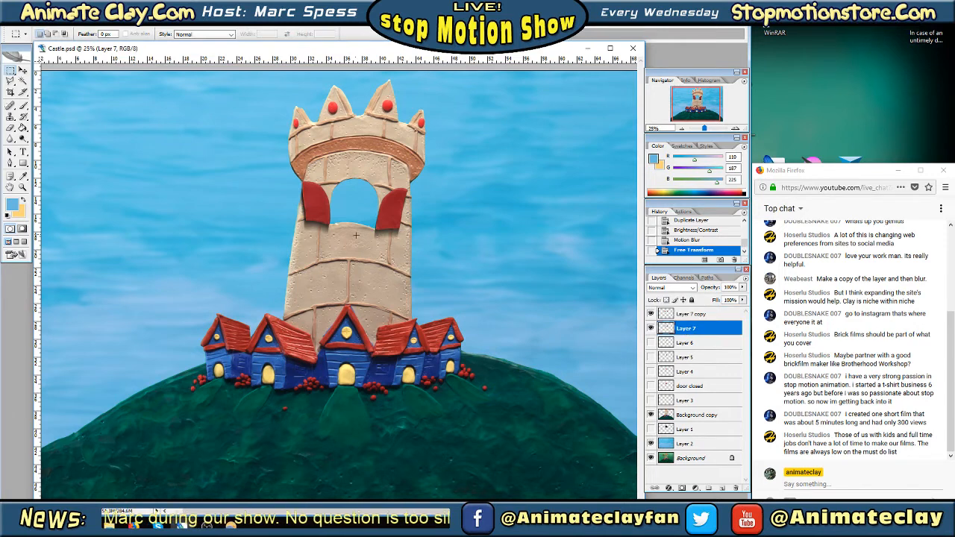
right_click(361, 219)
click(389, 302)
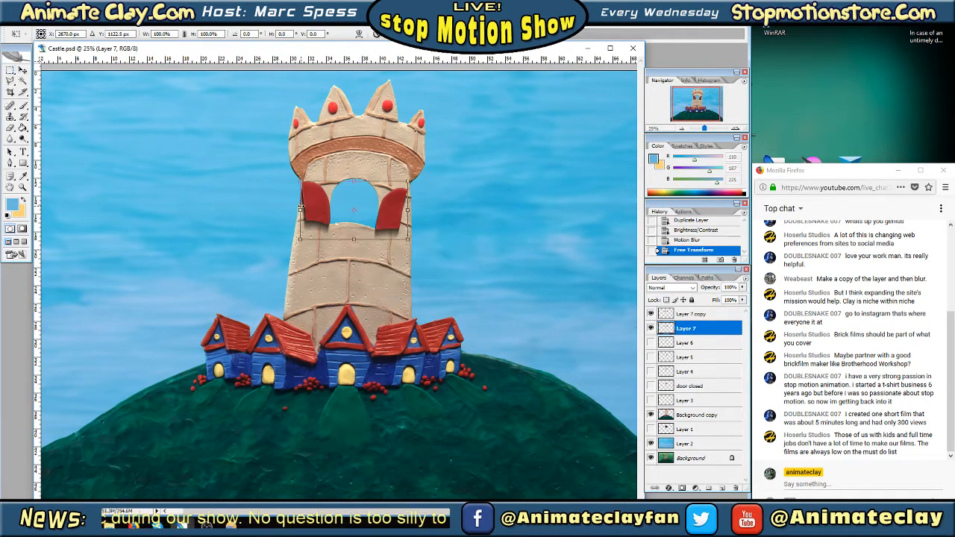
drag(301, 210, 302, 211)
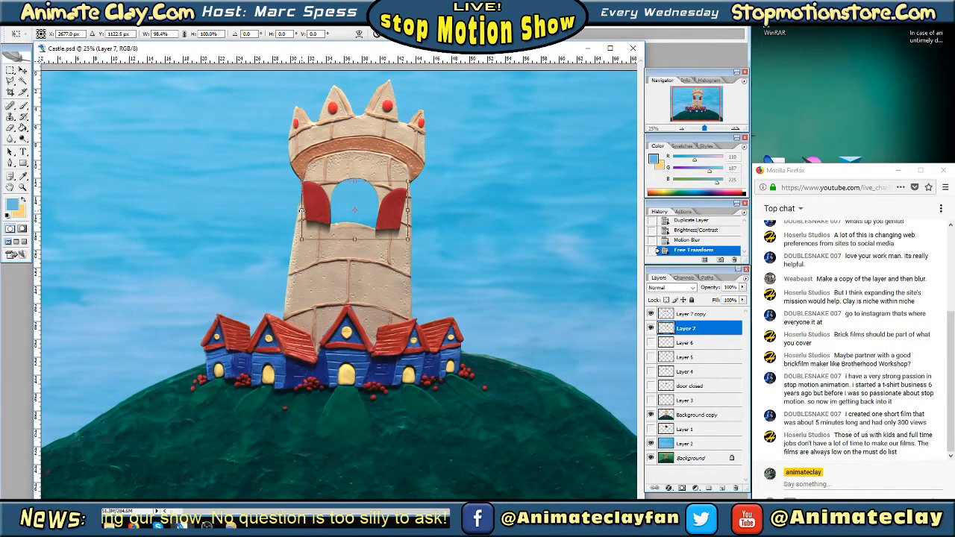
key(Return)
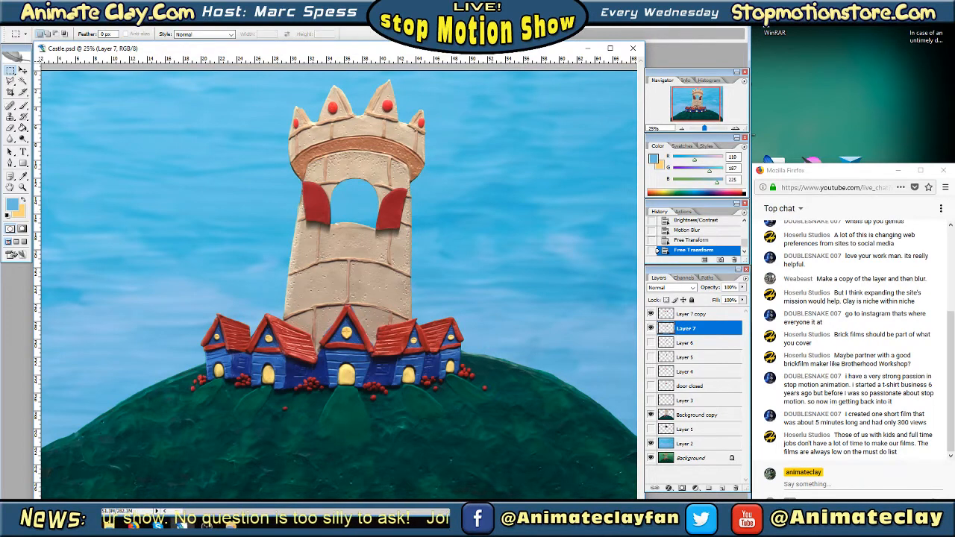
Check the doors on Layer 7 copy against the shadow and merge the copy down into Layer 7
click(682, 316)
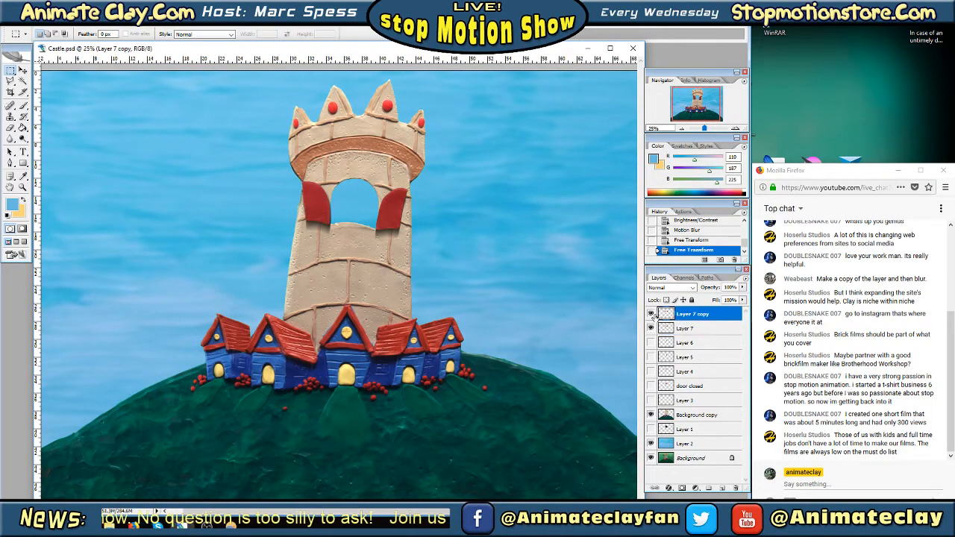
click(651, 314)
click(651, 314)
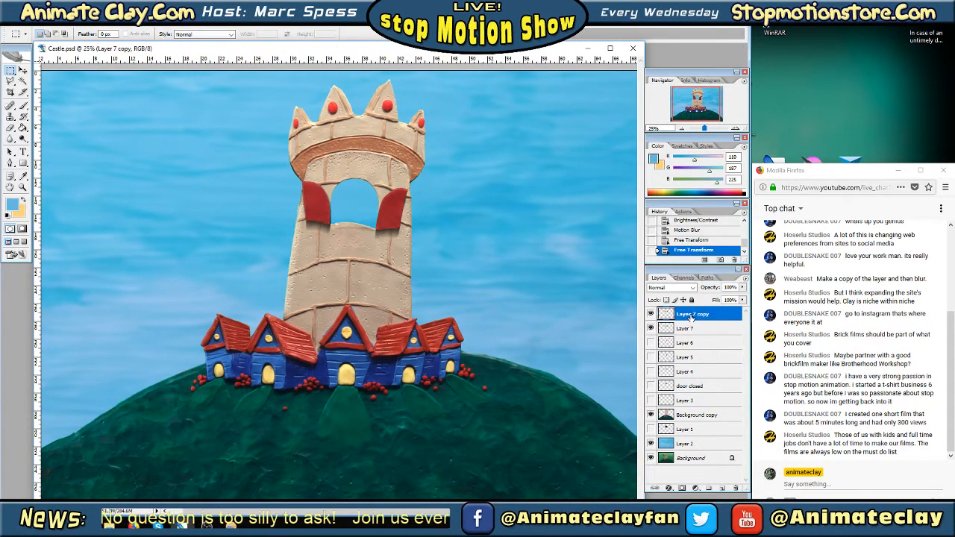
right_click(691, 316)
click(735, 287)
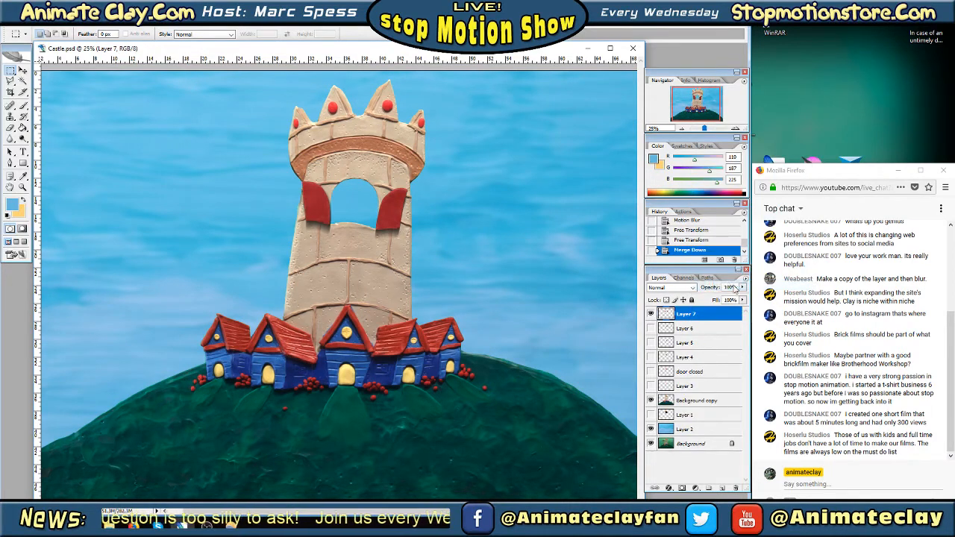
drag(901, 457, 895, 443)
click(894, 443)
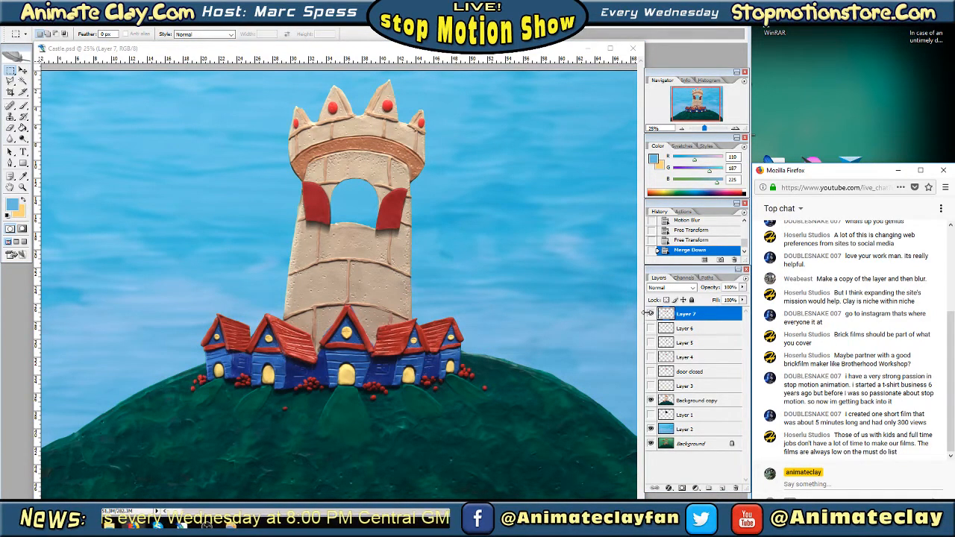
Preview the door animation frames and their shadows by toggling the visibility of Layers 7, 6, 5 and 4
click(649, 313)
click(649, 313)
click(650, 314)
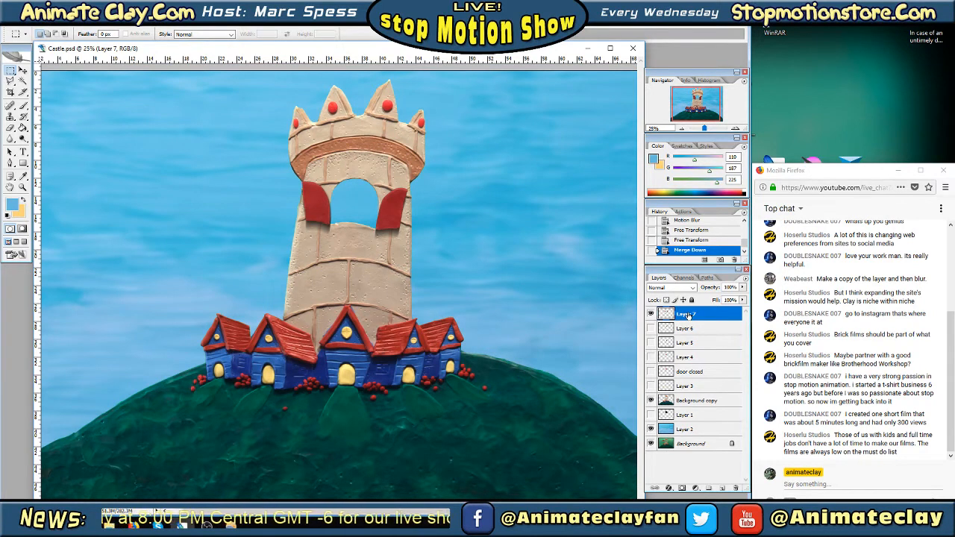
click(650, 329)
click(650, 329)
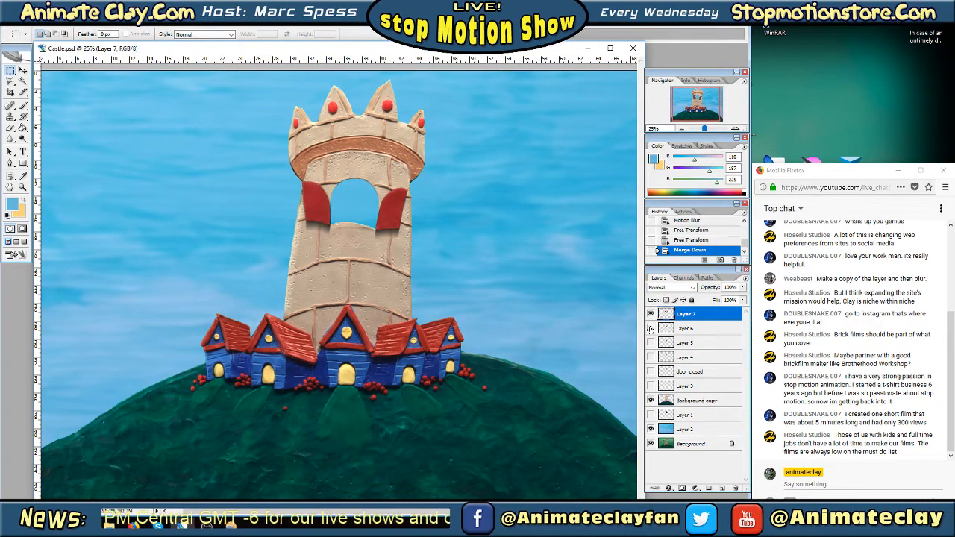
click(651, 329)
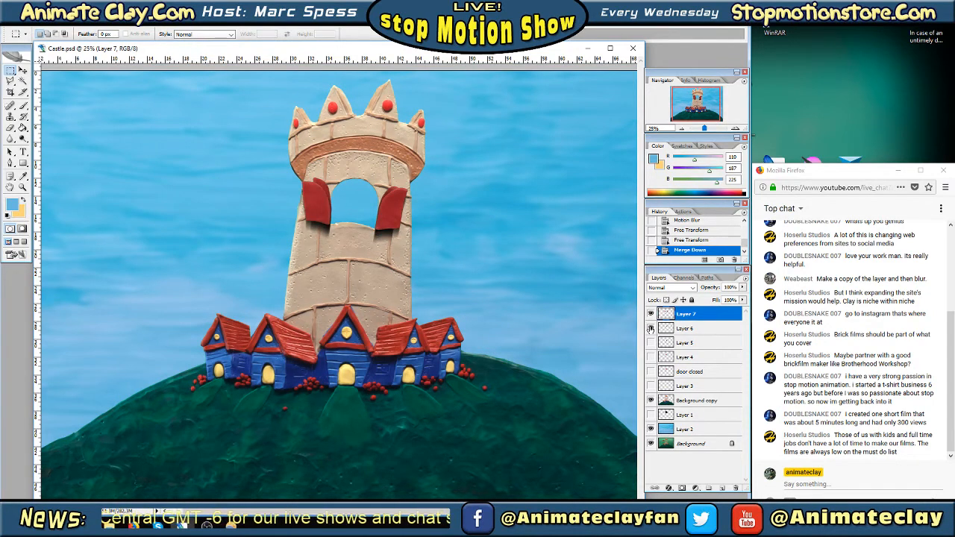
click(651, 329)
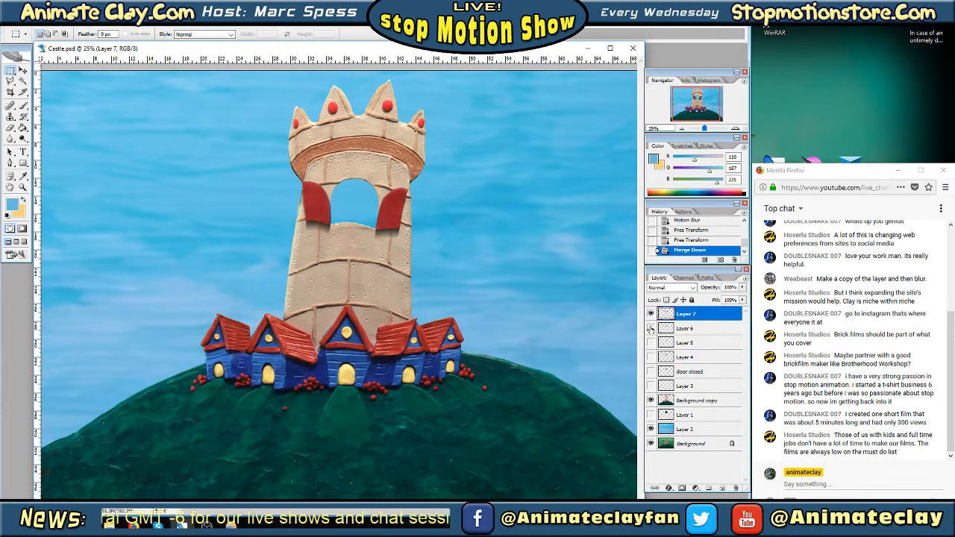
click(650, 329)
click(650, 342)
click(649, 357)
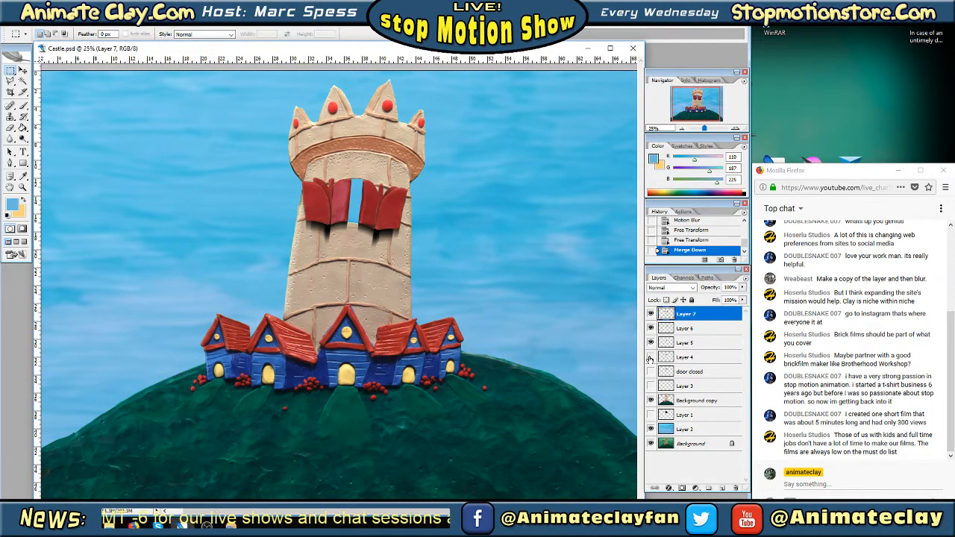
click(649, 357)
click(651, 342)
click(650, 329)
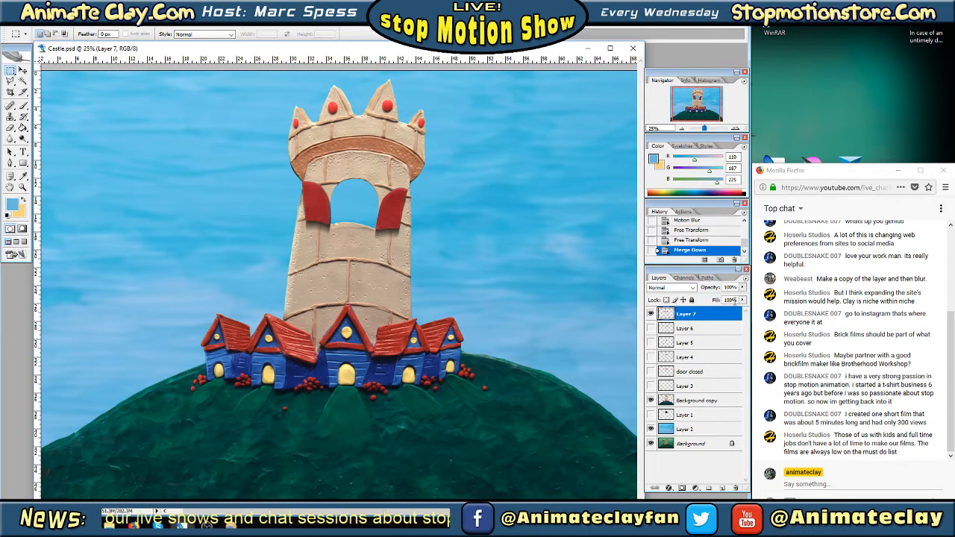
Preview the door animation frames by toggling the visibility of Layer 7, Layer 6, Layer 5, Layer 4 and door closed
click(651, 314)
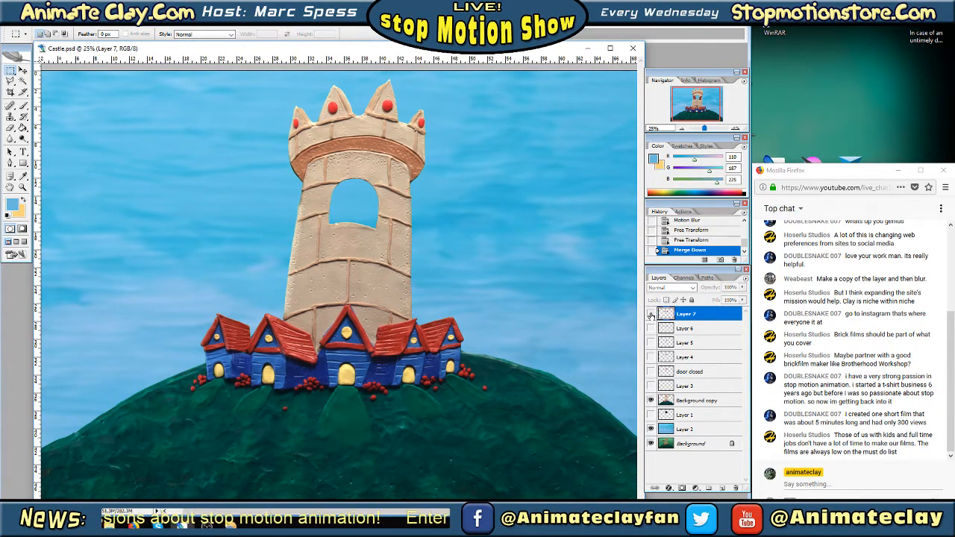
click(650, 314)
click(650, 314)
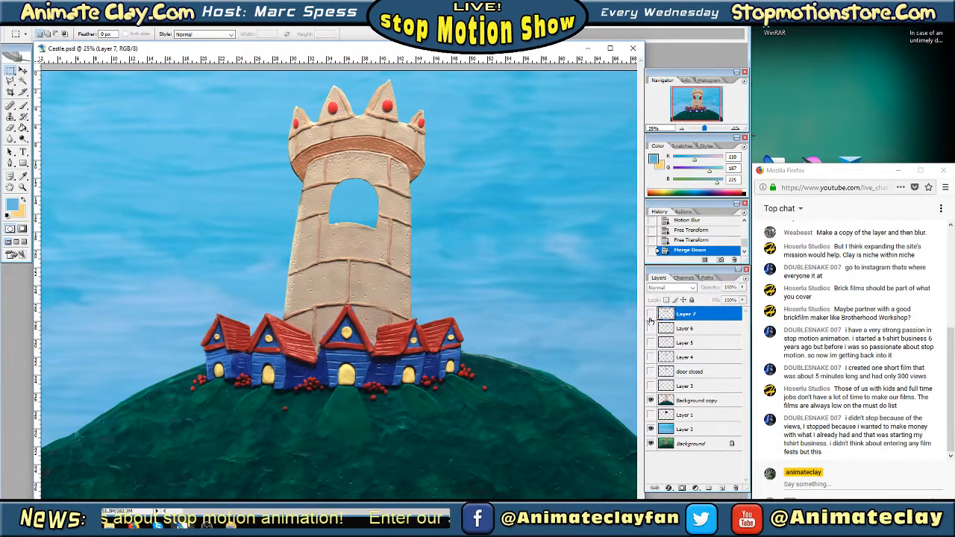
click(650, 328)
click(650, 328)
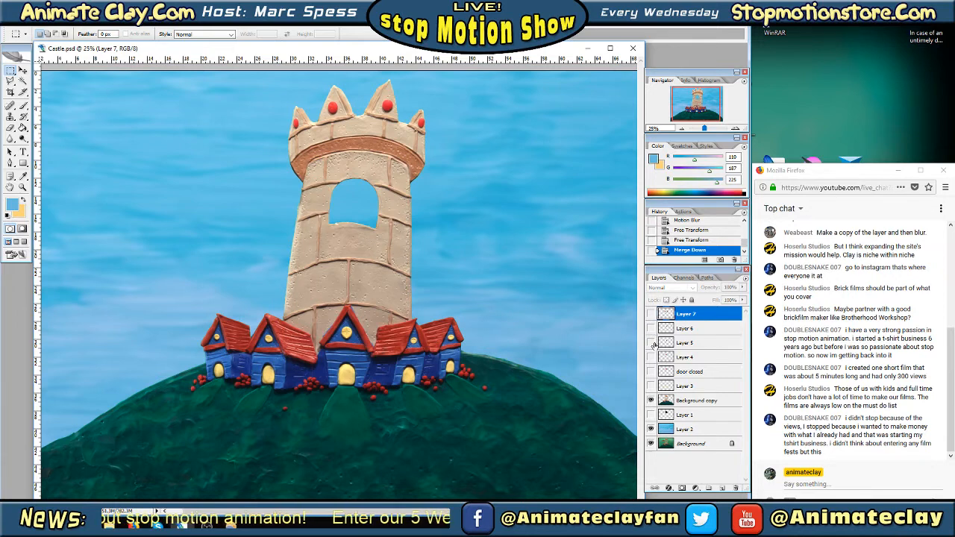
click(651, 342)
click(650, 342)
click(650, 356)
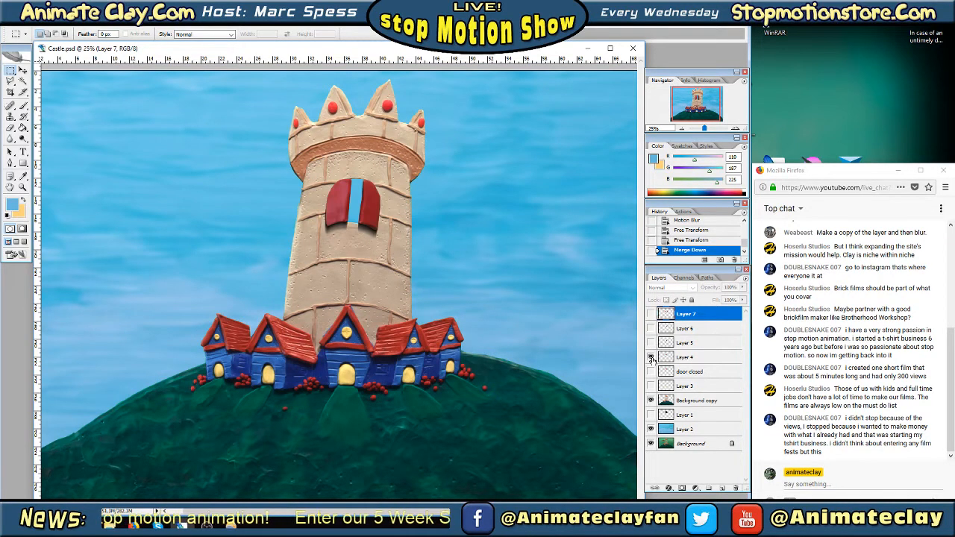
click(650, 357)
click(651, 371)
click(650, 370)
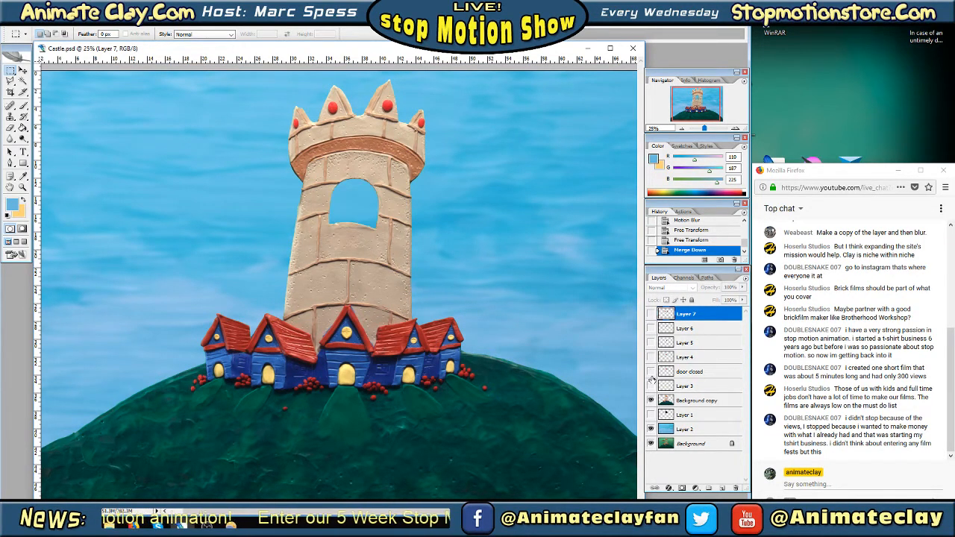
Show Layer 3 and Layer 1, and copy a rectangular section of tower bricks below the window from Background copy
click(651, 386)
click(650, 415)
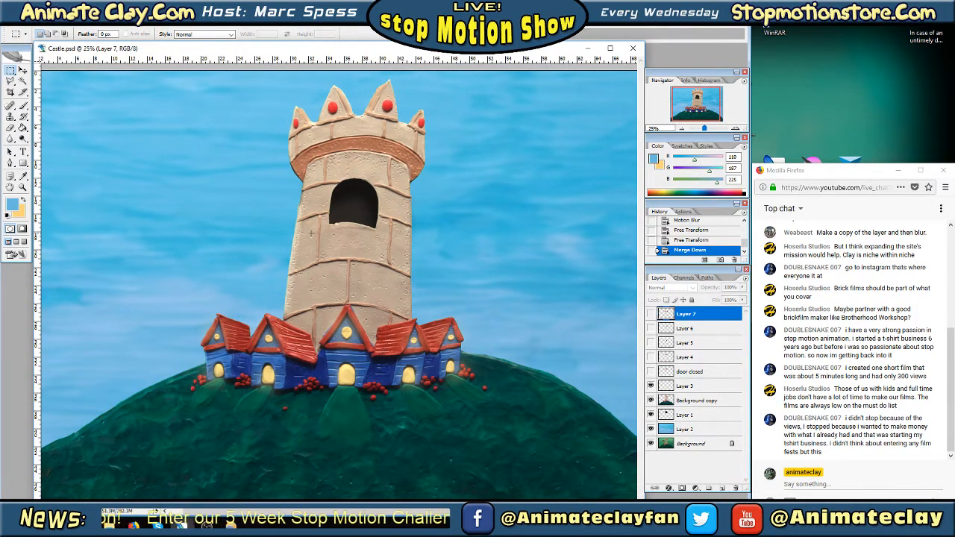
click(695, 401)
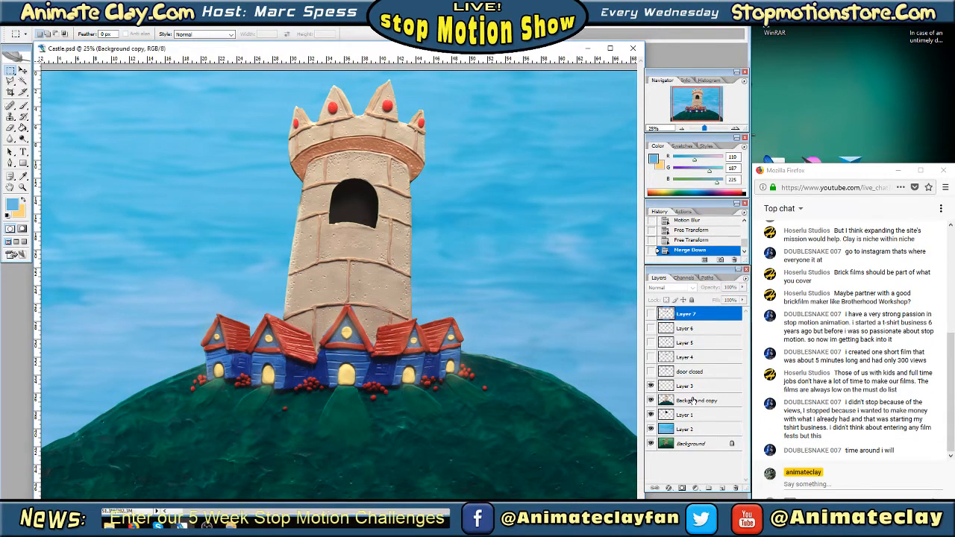
key(Tab)
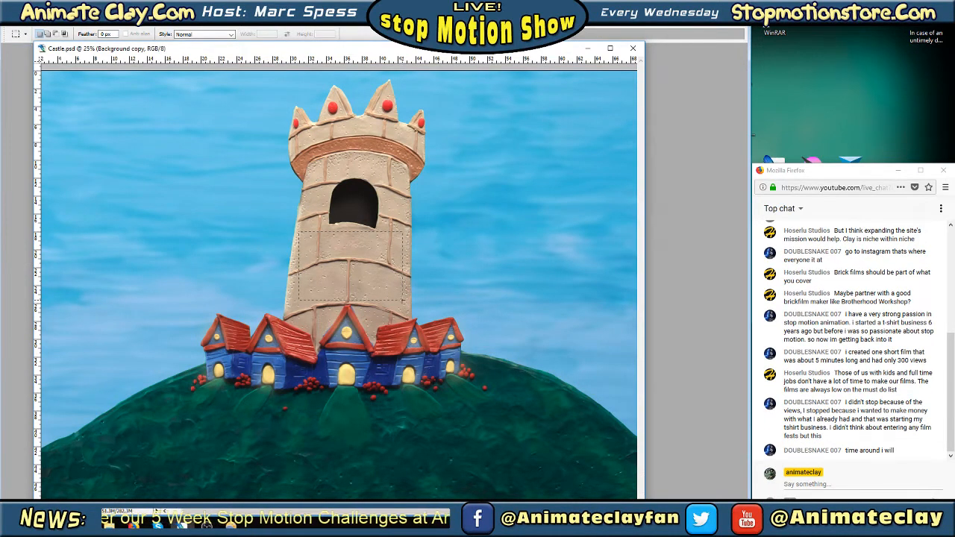
key(Tab)
click(24, 26)
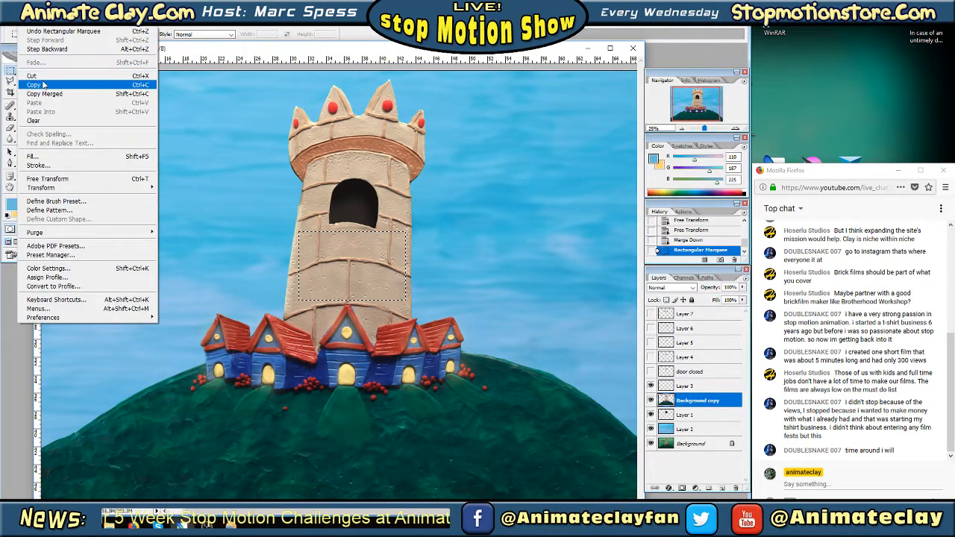
click(44, 85)
key(Tab)
key(Tab)
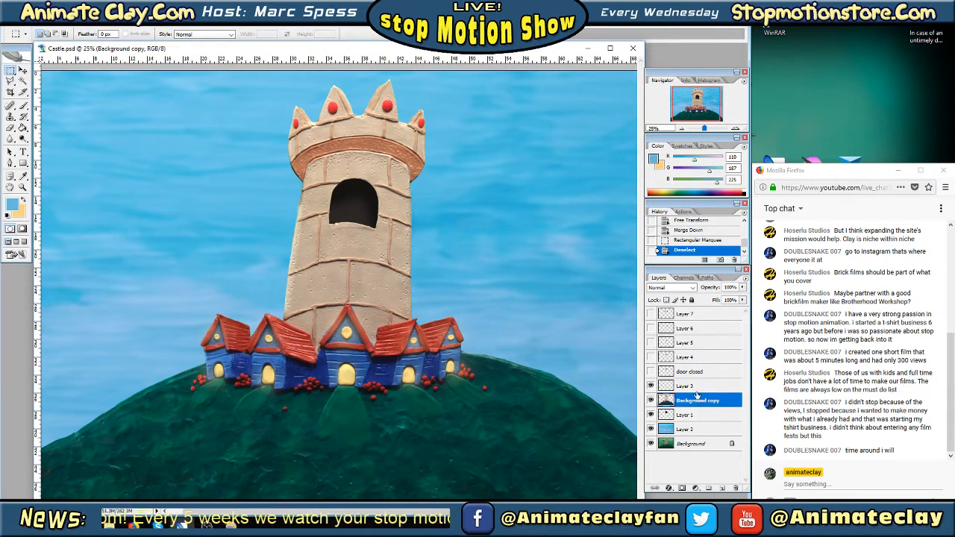
Create a new layer above Layer 1 and paste the copied bricks into it
click(687, 416)
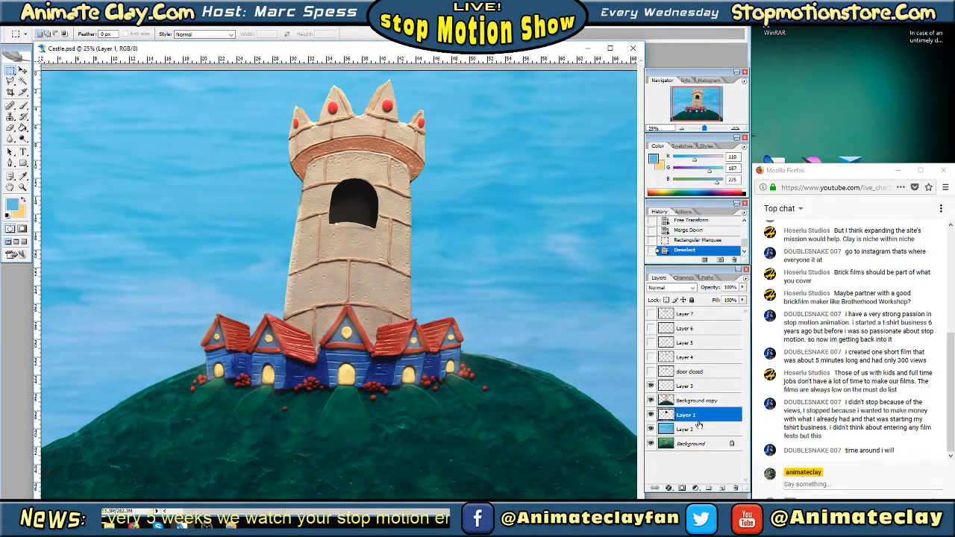
right_click(695, 416)
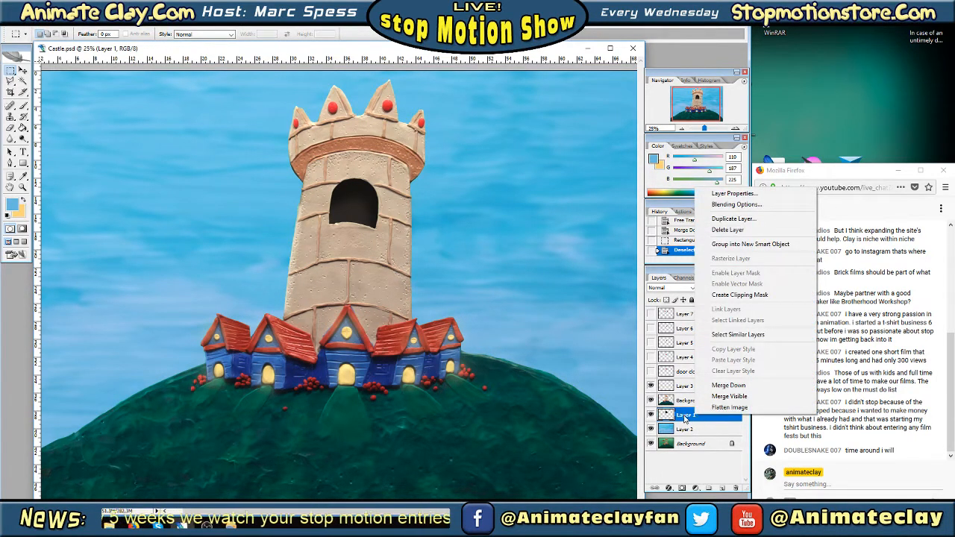
click(684, 418)
click(722, 489)
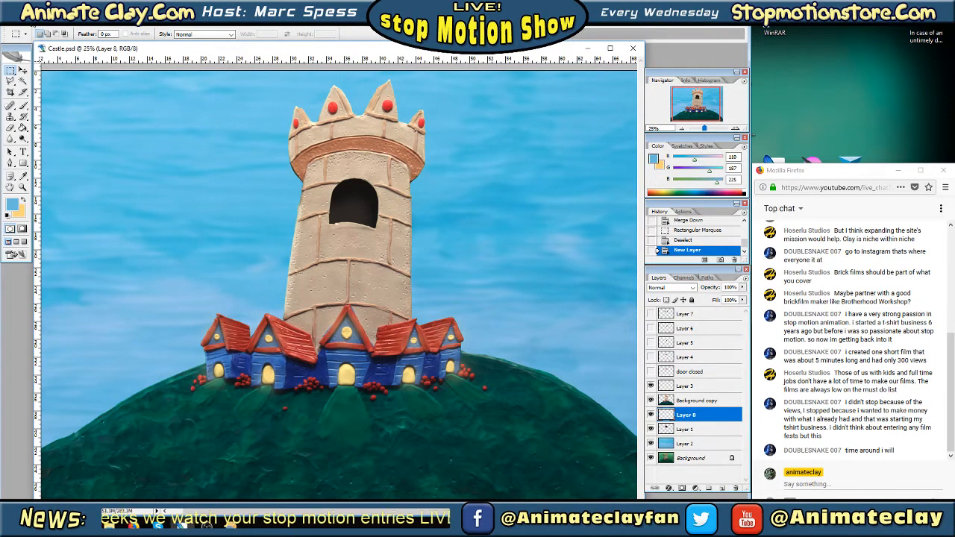
click(27, 18)
click(44, 98)
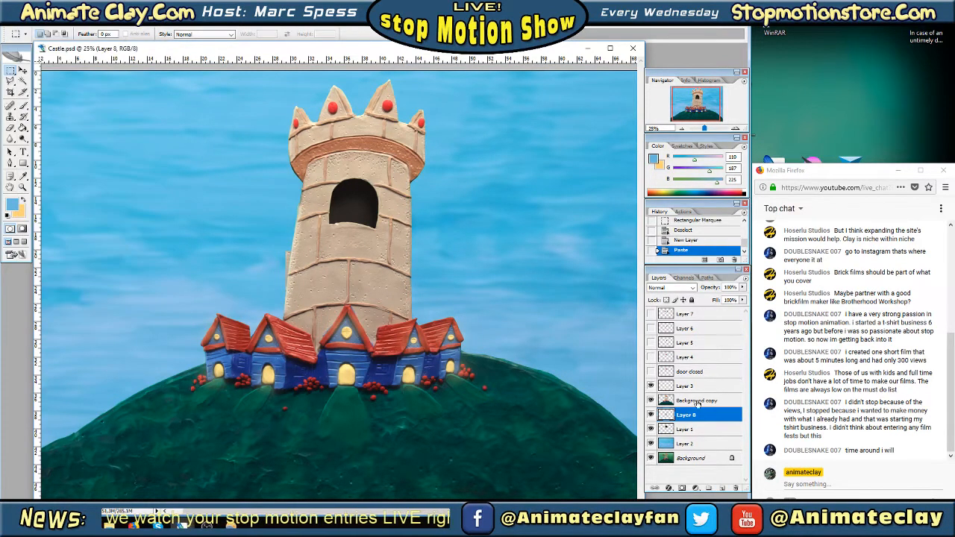
Use Free Transform to flip the pasted bricks vertically, narrow them and position them behind the tower's window opening
right_click(290, 273)
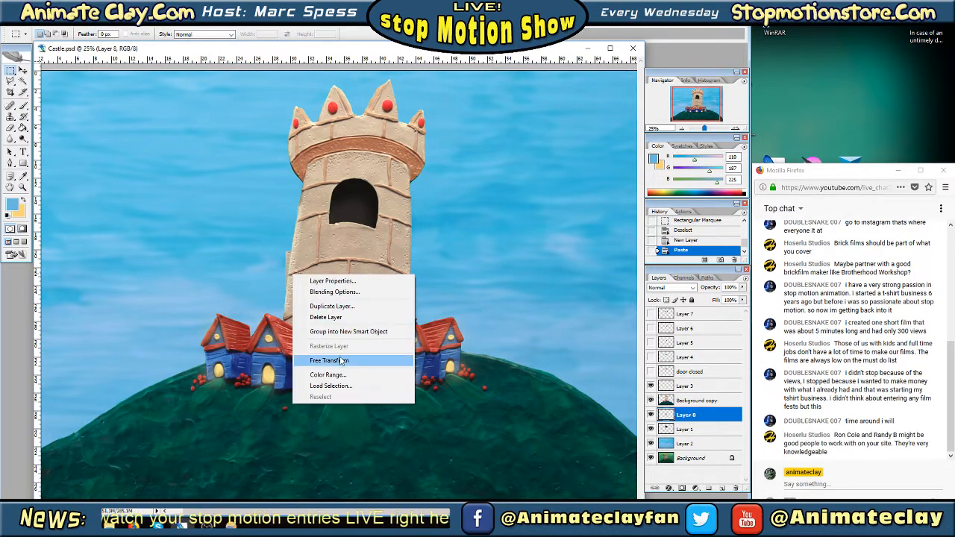
click(321, 359)
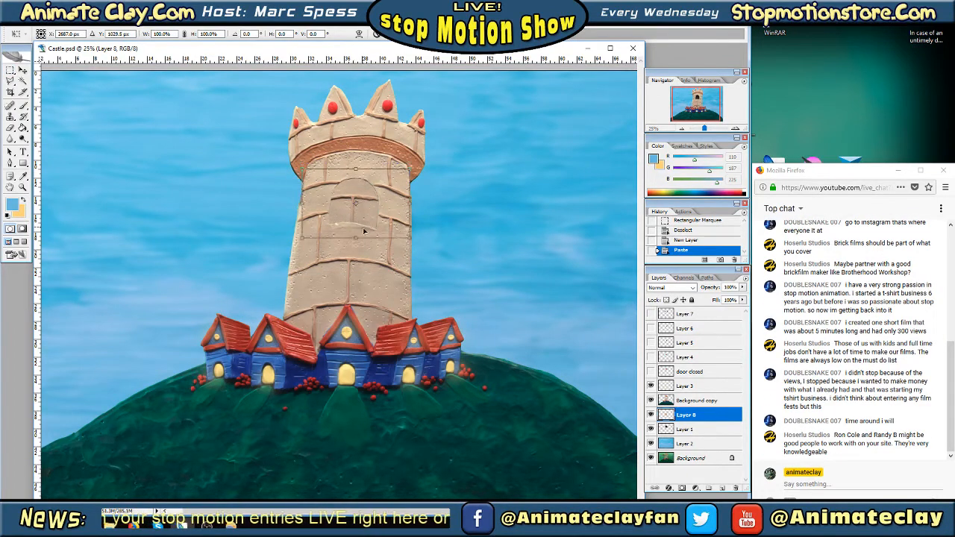
drag(357, 230, 505, 185)
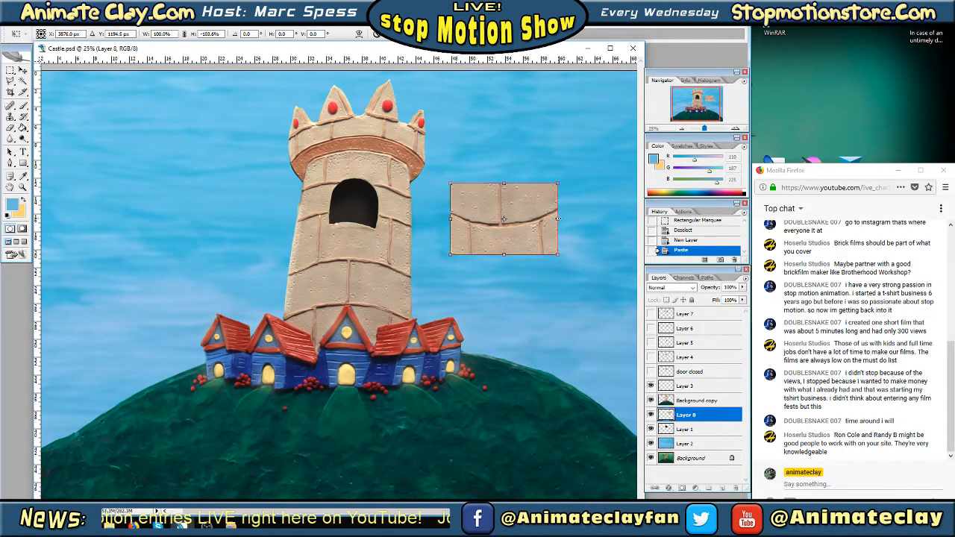
drag(558, 219, 375, 203)
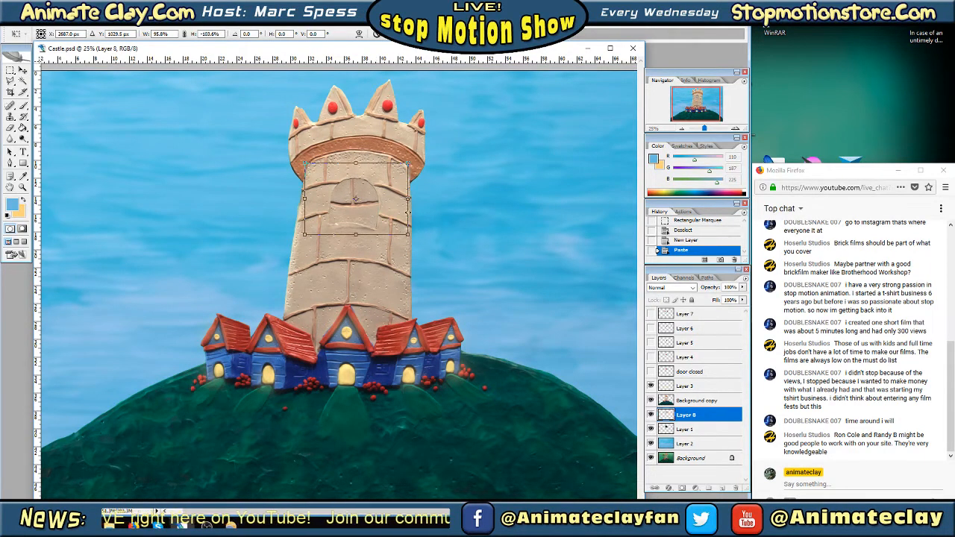
drag(439, 233, 438, 234)
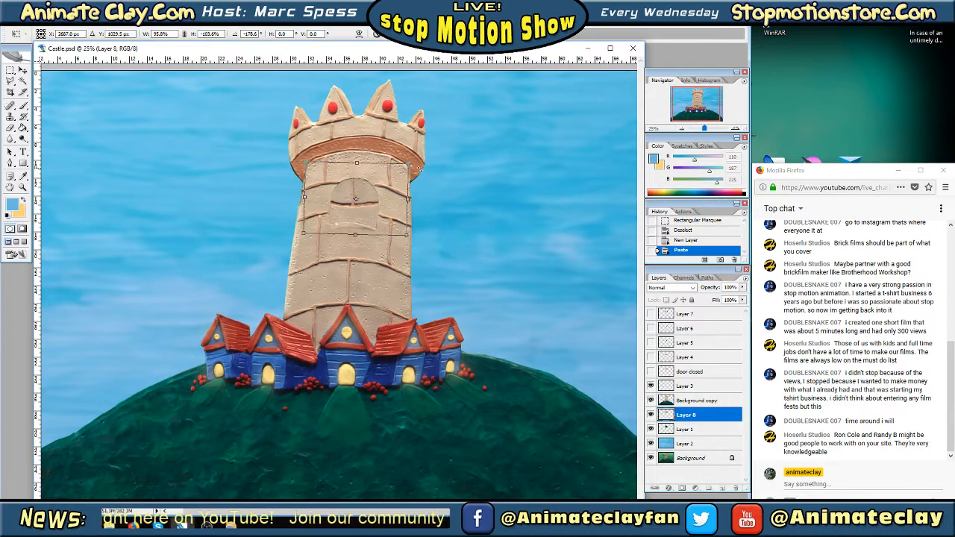
drag(408, 162, 357, 235)
mouse_move(384, 205)
mouse_down()
mouse_move(431, 206)
mouse_move(376, 210)
mouse_up()
key(Return)
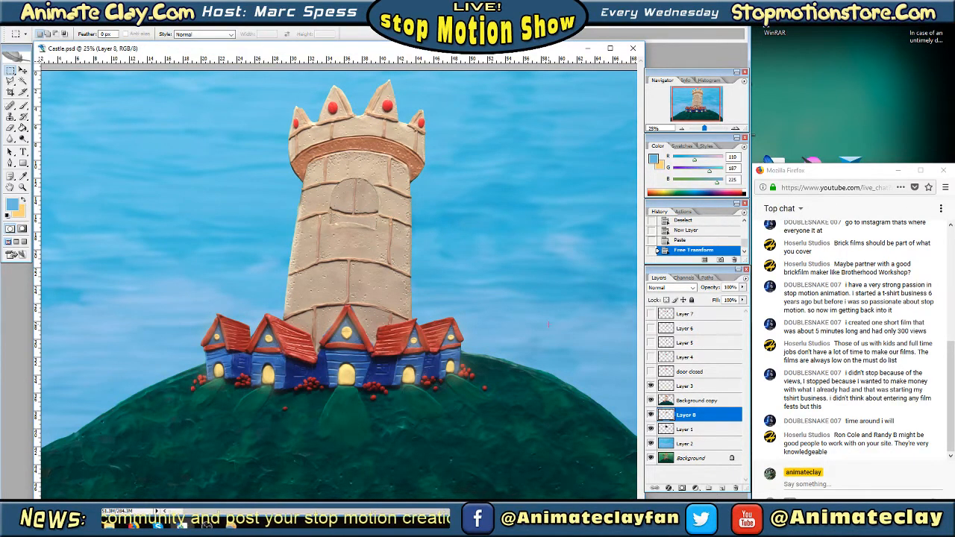
right_click(688, 416)
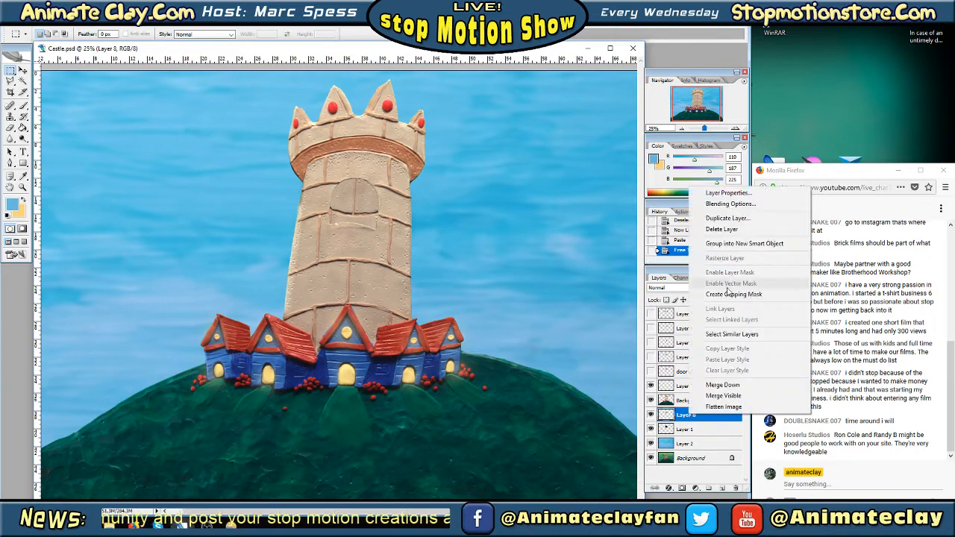
click(724, 204)
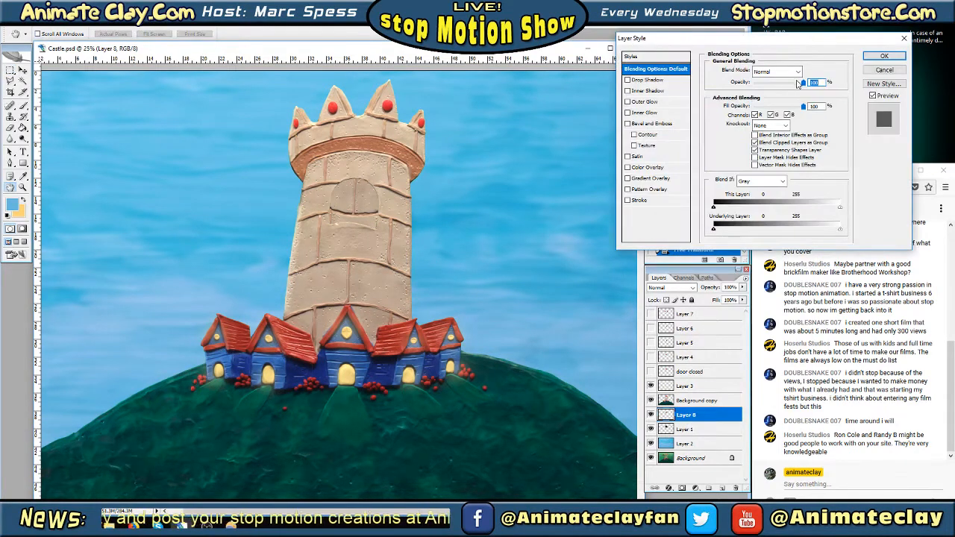
mouse_move(797, 84)
mouse_down()
mouse_move(760, 84)
mouse_move(809, 83)
mouse_up()
click(884, 71)
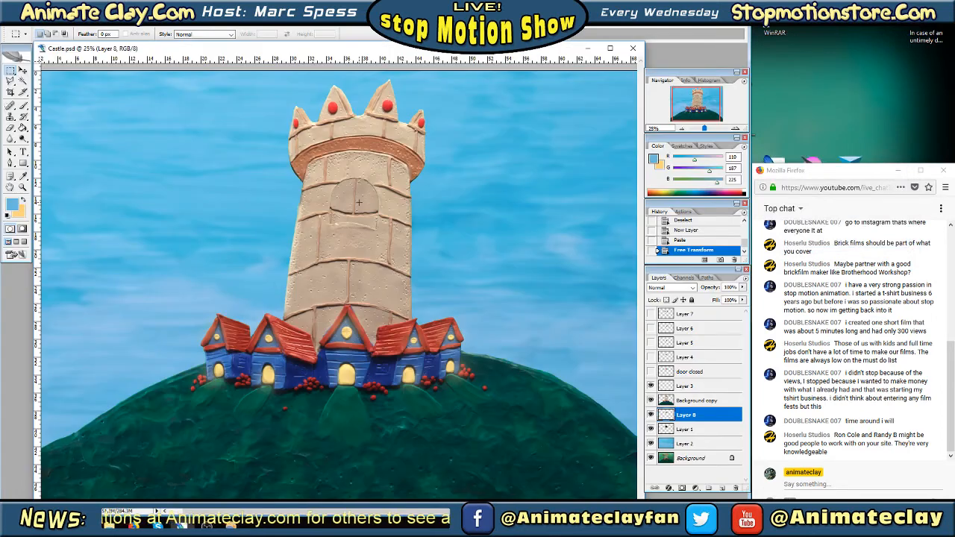
Use Free Transform on Layer 8 to flip the bricks to -127.3% height, rotate them to about -174.3° and center them behind the window
right_click(359, 203)
click(392, 290)
drag(357, 246, 374, 189)
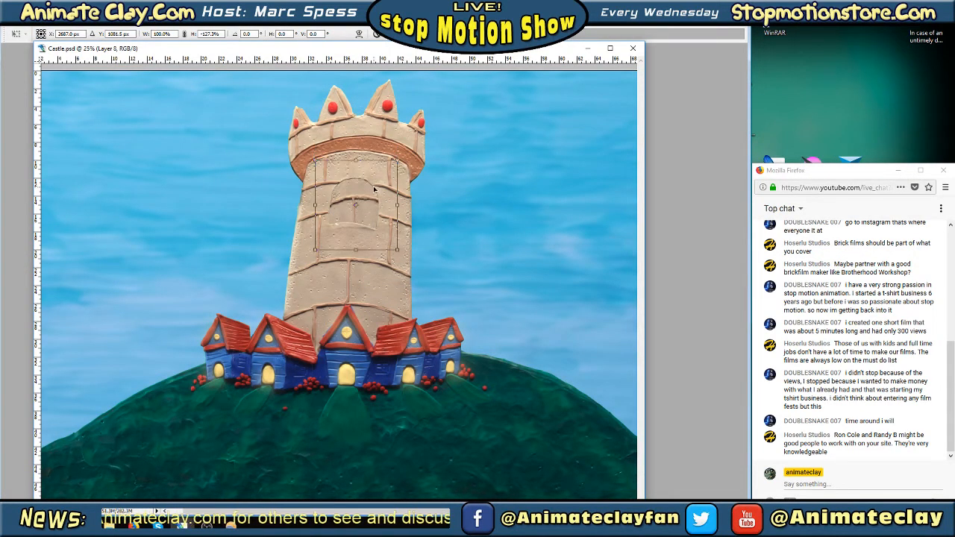
drag(411, 293, 403, 299)
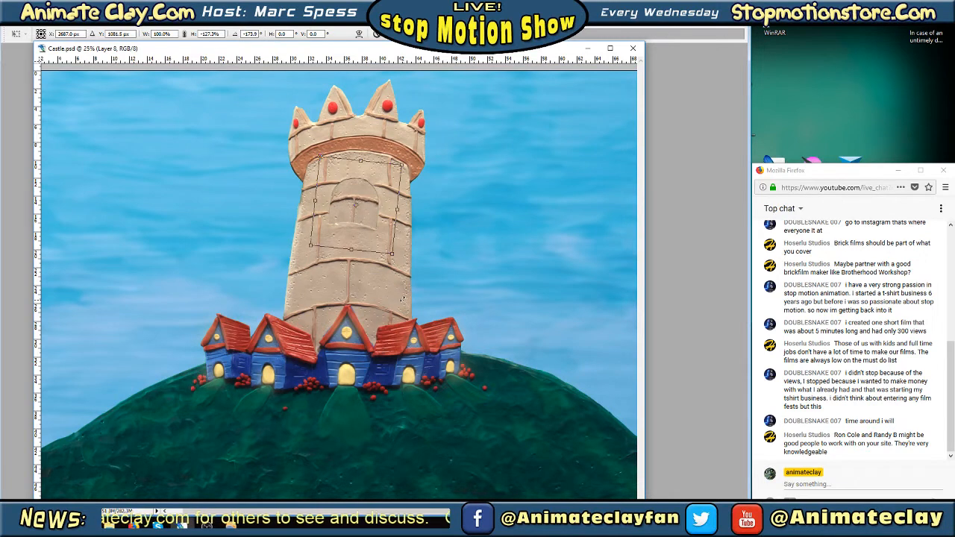
drag(377, 225, 379, 218)
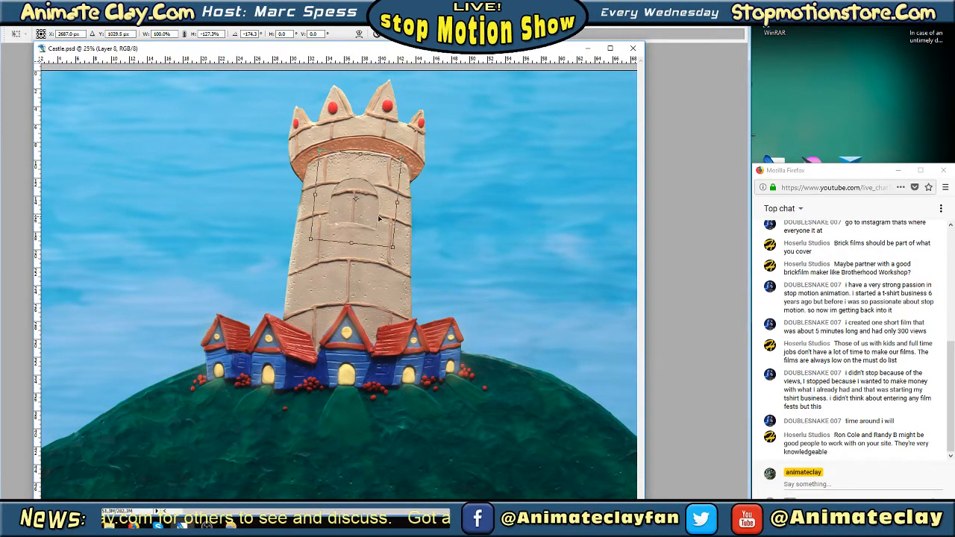
key(Return)
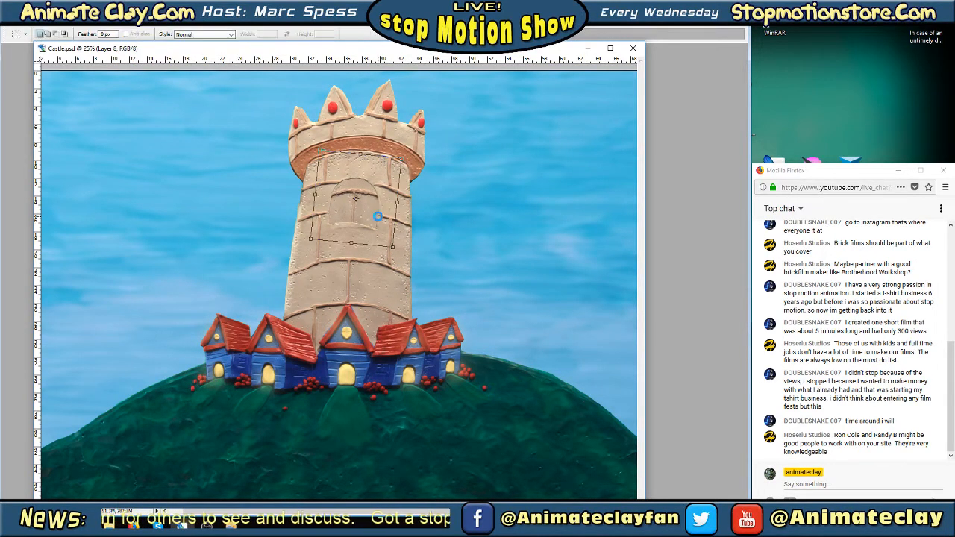
key(Tab)
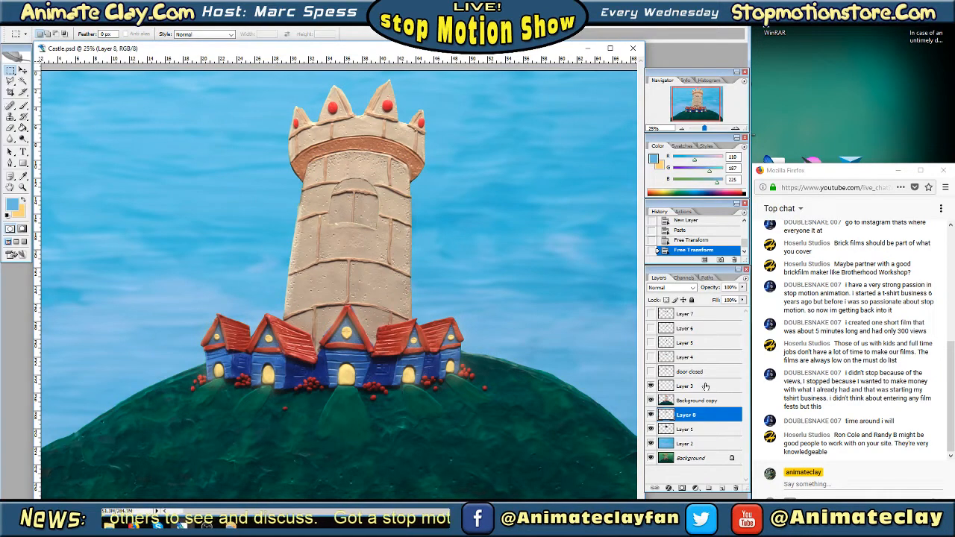
key(Tab)
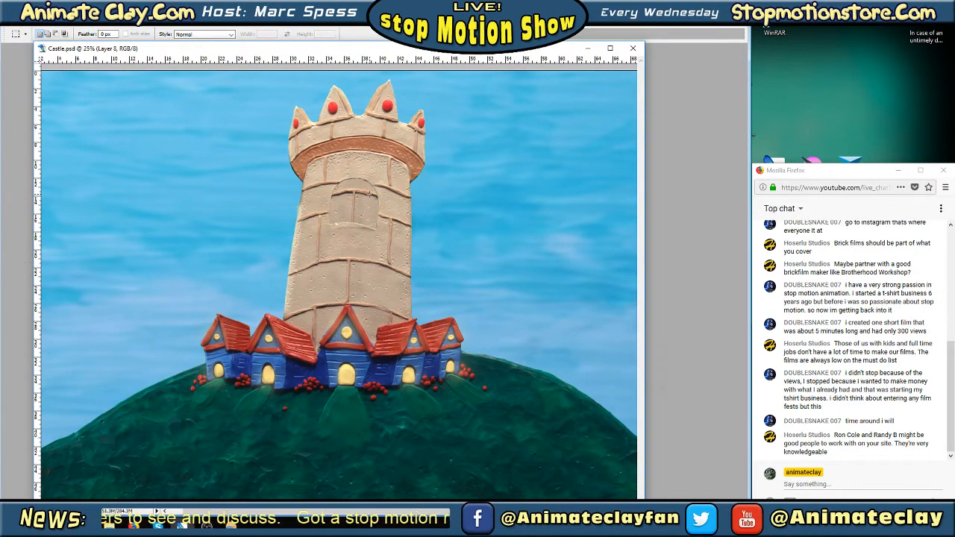
Lower the opacity of Layer 8 to 65% in its blending options so the dark interior shows through the bricks
right_click(372, 196)
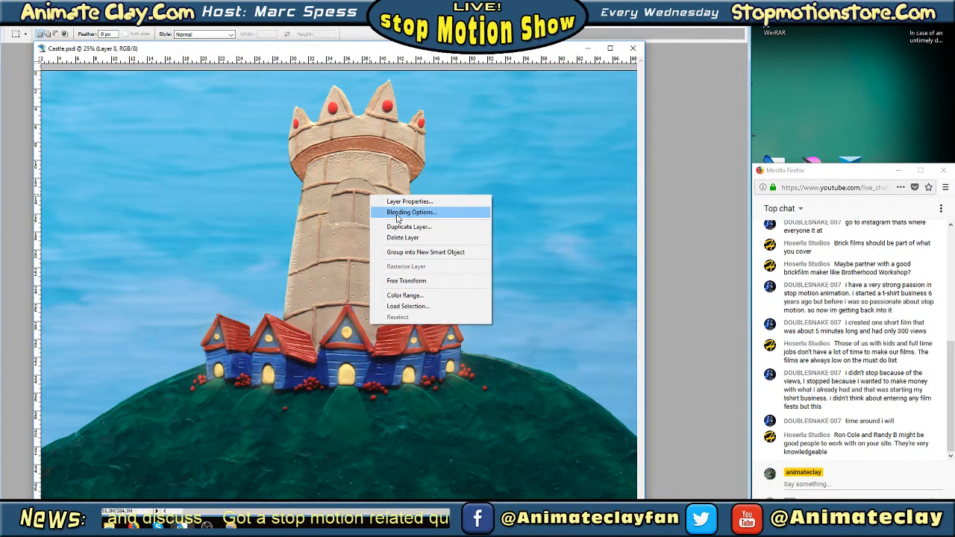
click(398, 213)
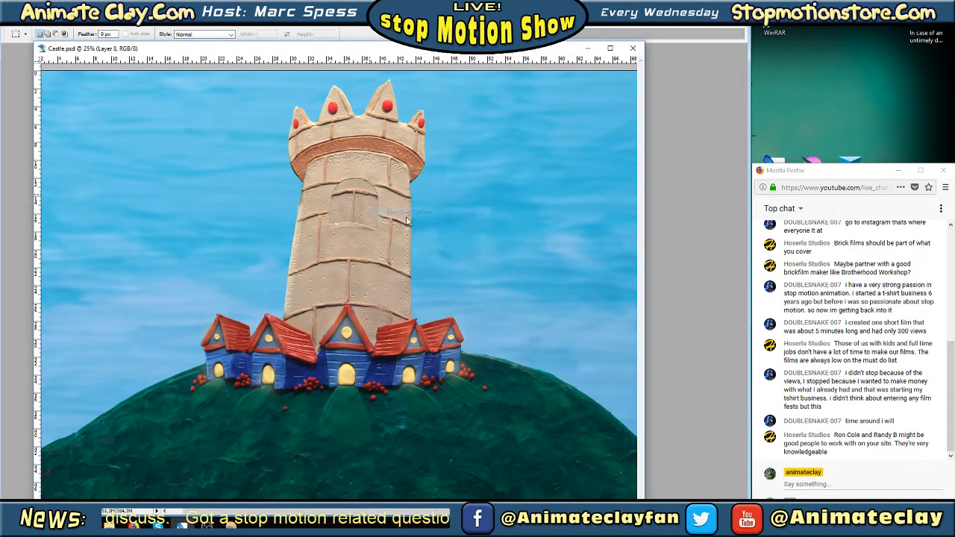
mouse_move(804, 83)
mouse_down()
mouse_move(774, 84)
mouse_move(786, 84)
mouse_up()
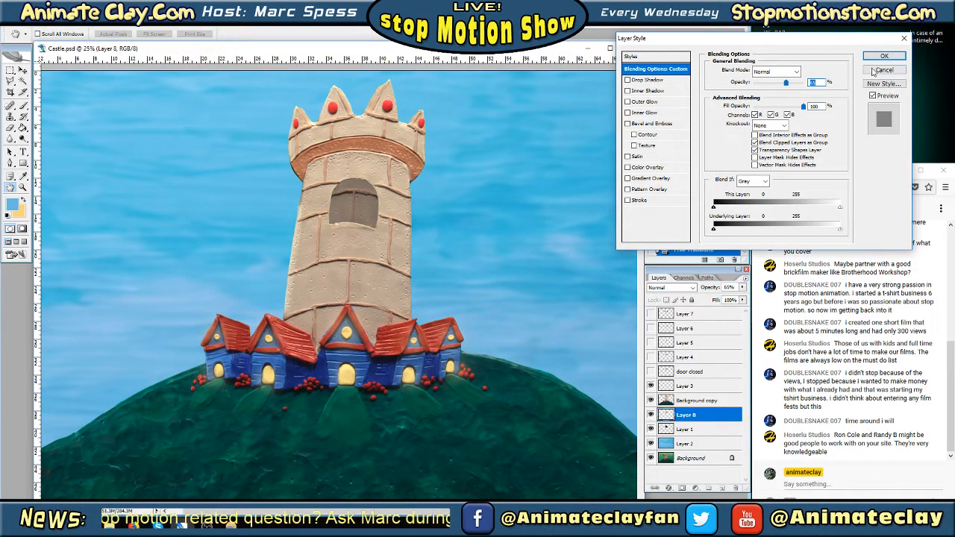
click(880, 58)
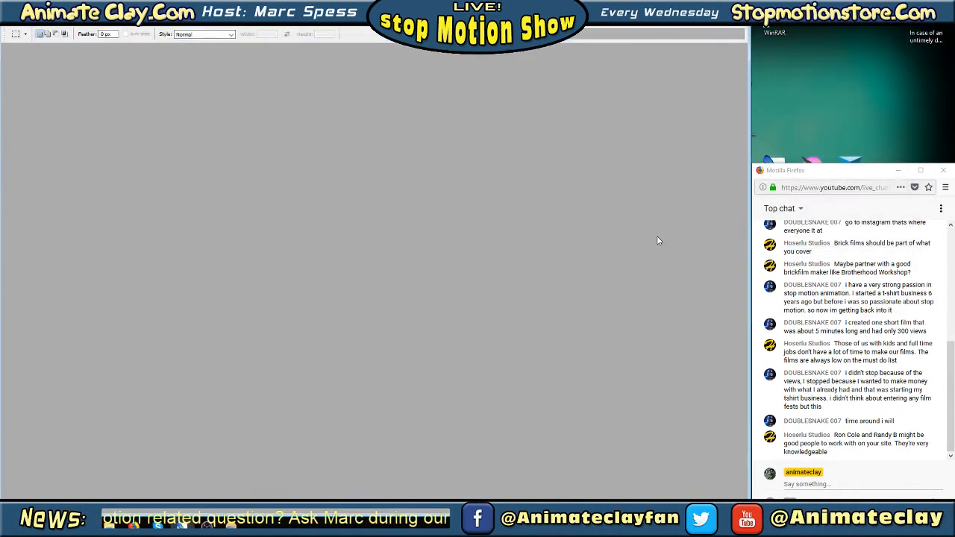
key(Tab)
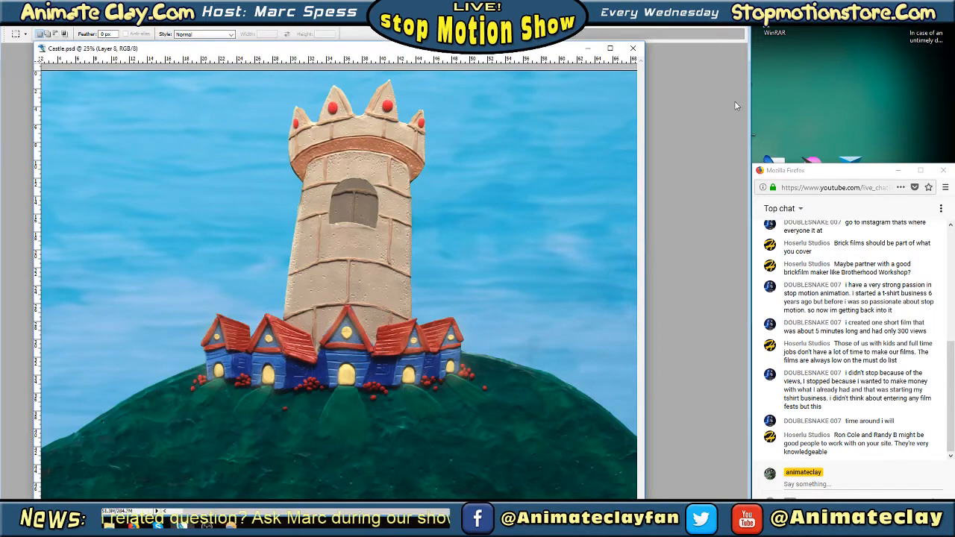
key(Tab)
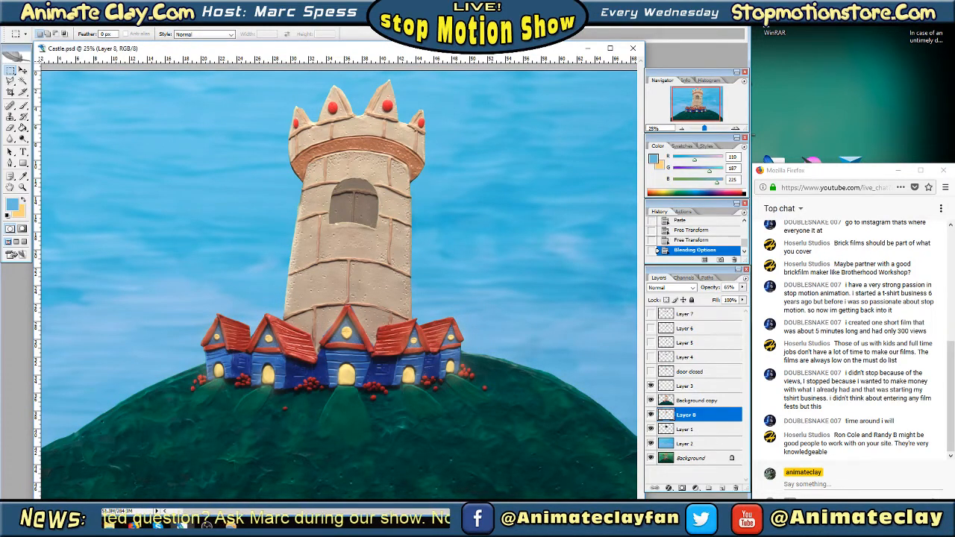
Switch to the Firefox browser and examine the member's profile page on the Animate Clay network, including its cover settings options
click(695, 7)
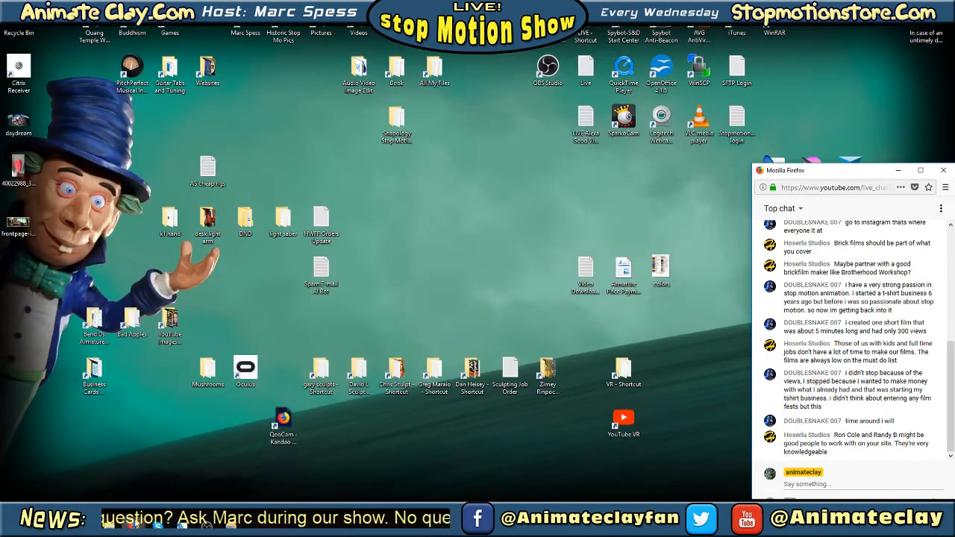
mouse_move(133, 525)
click(148, 495)
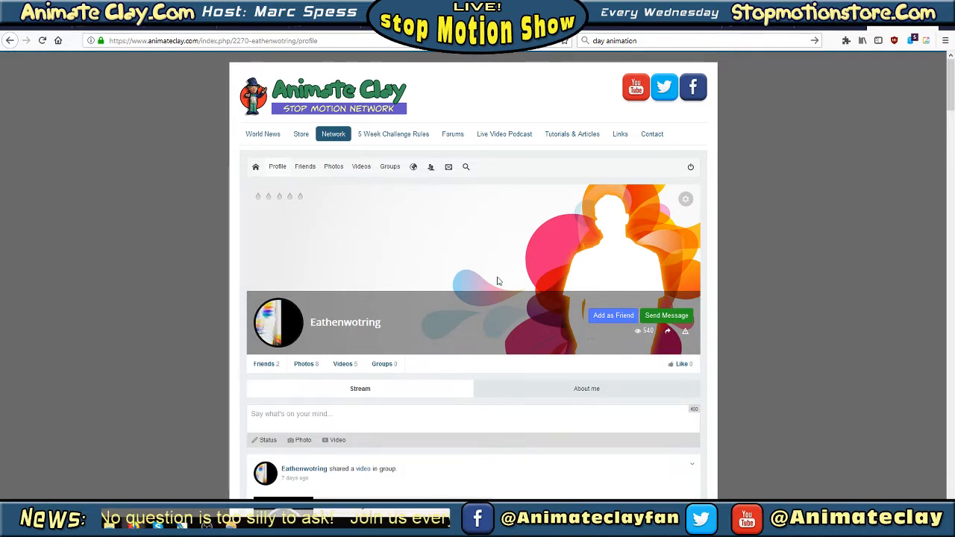
scroll(741, 180, down, 2)
scroll(804, 168, up, 2)
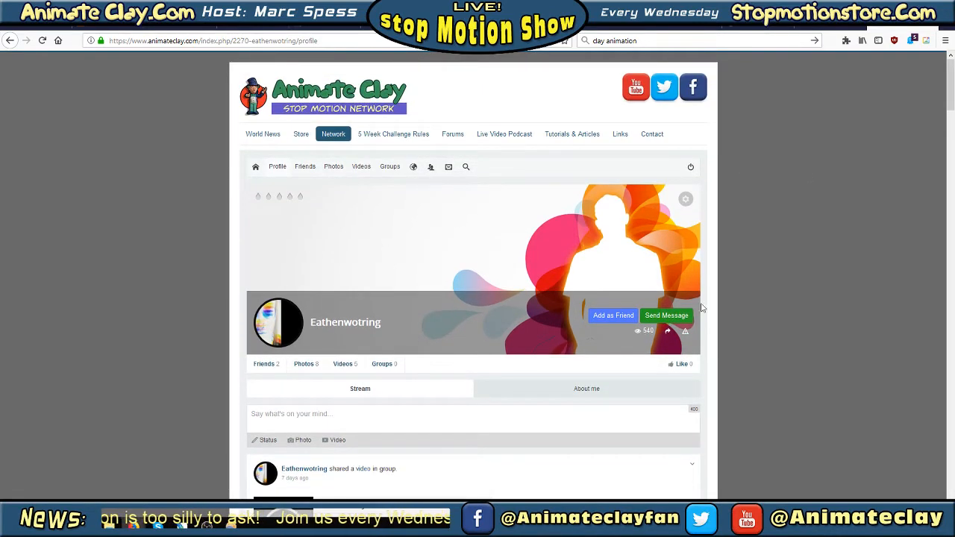
click(685, 201)
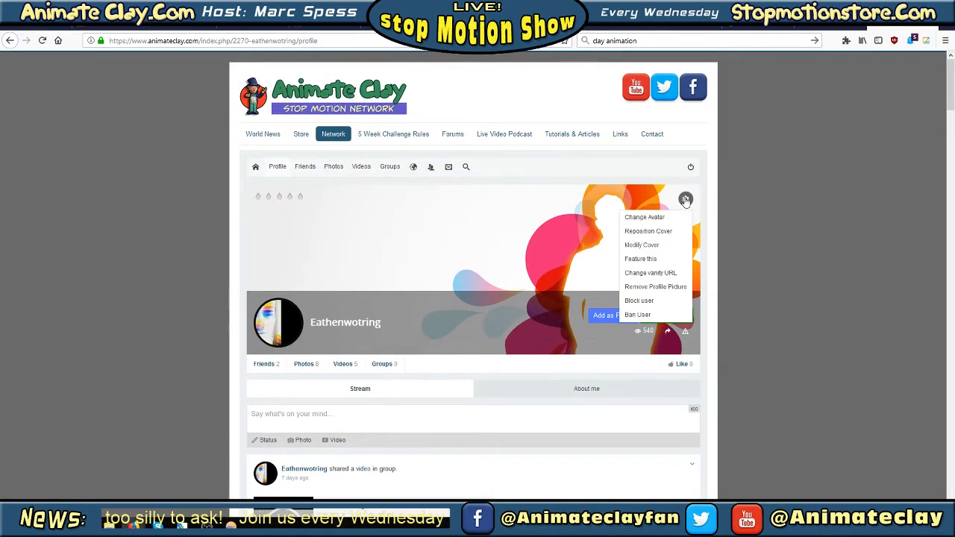
click(775, 195)
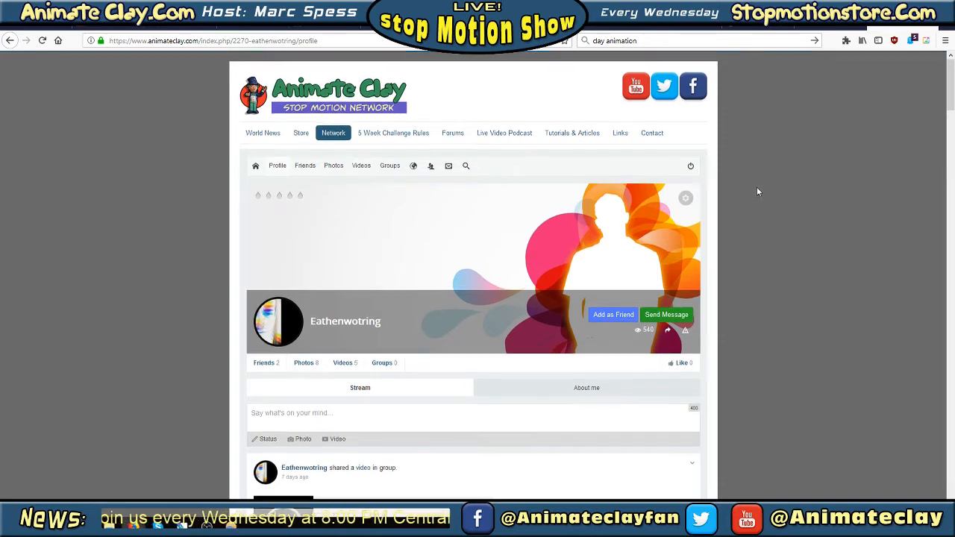
scroll(757, 186, down, 4)
scroll(762, 190, up, 5)
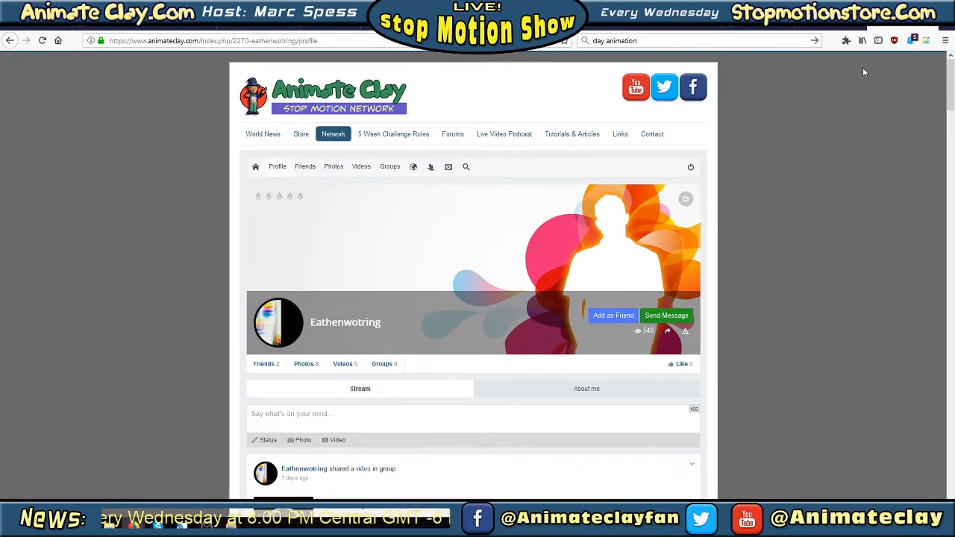
click(897, 7)
Switch back to Photoshop, lower Layer 8's opacity to 19% in its blending options and show Layer 6 with the open shutters
click(183, 526)
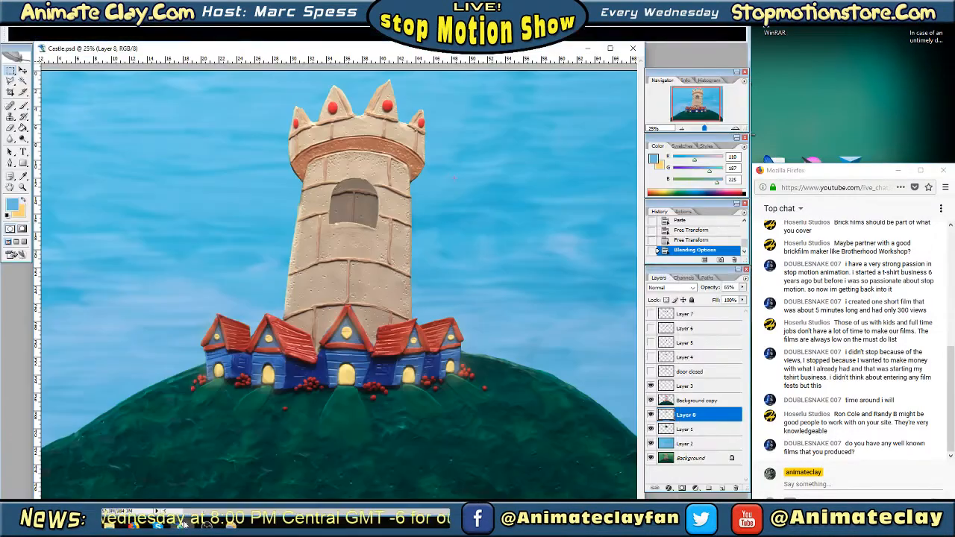
drag(702, 98, 703, 99)
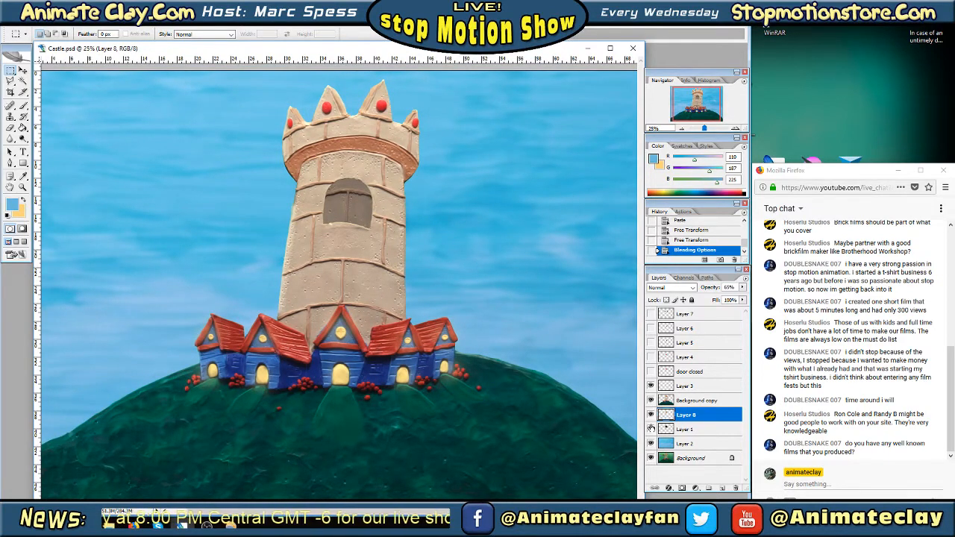
click(698, 430)
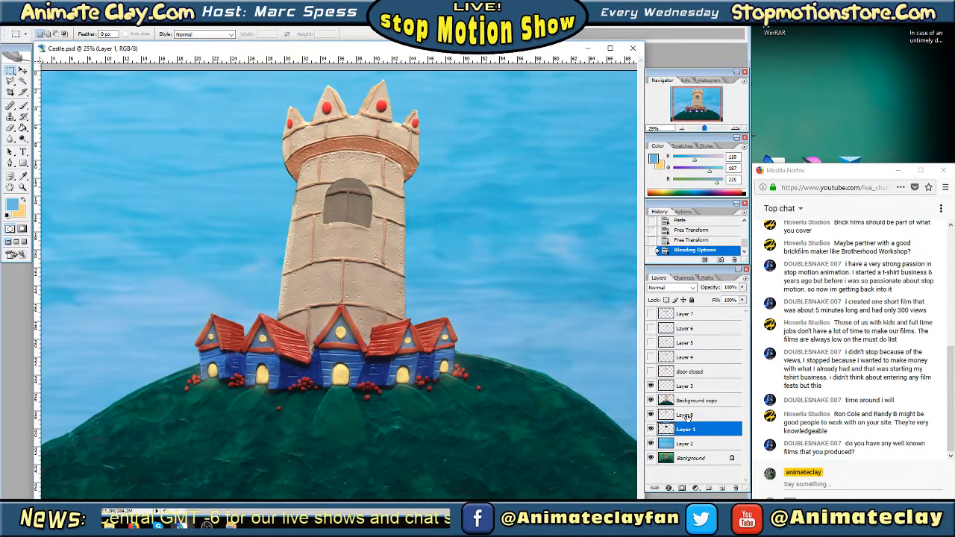
click(698, 415)
right_click(701, 414)
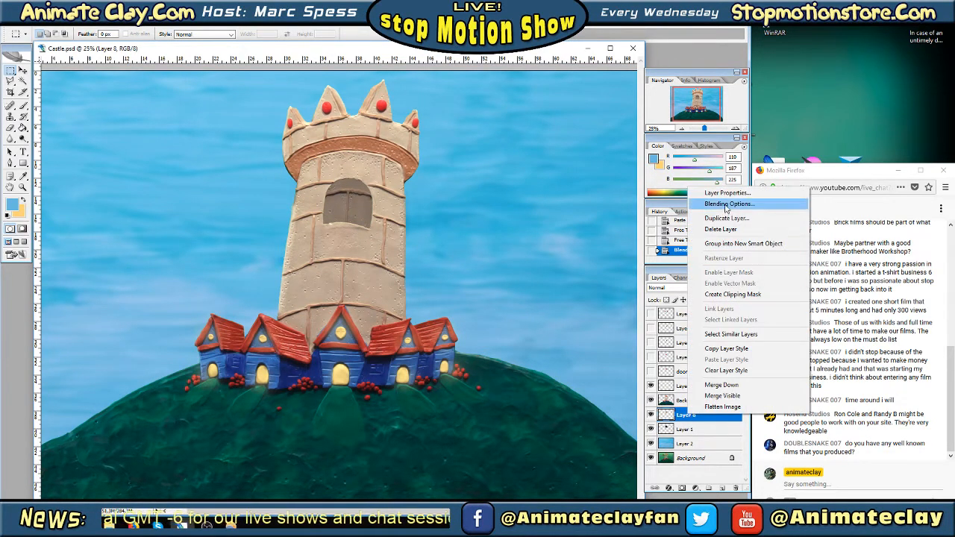
click(729, 203)
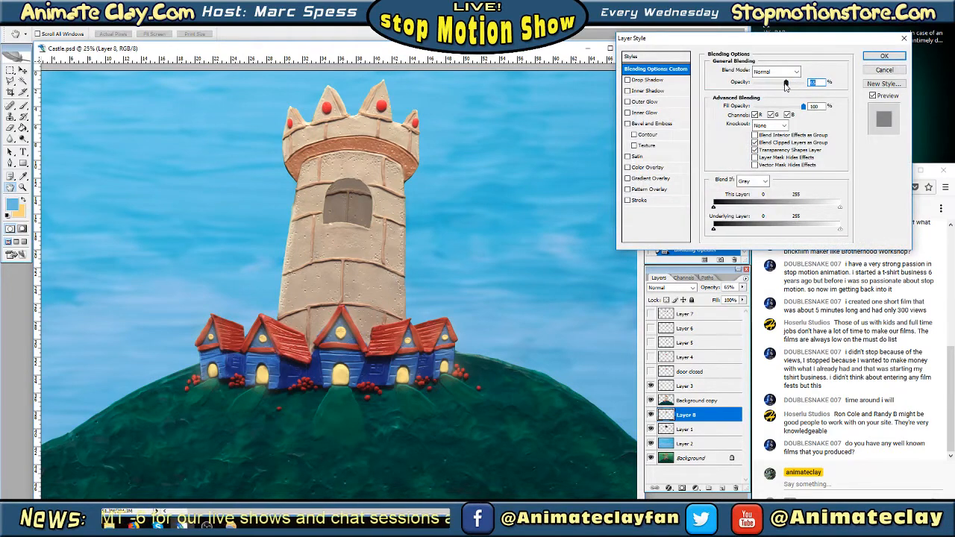
drag(787, 83, 762, 88)
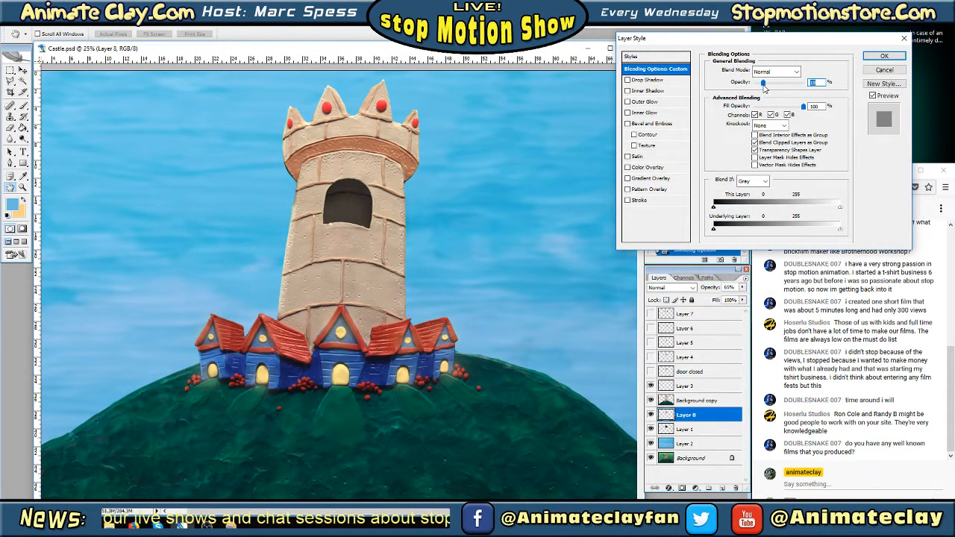
click(871, 57)
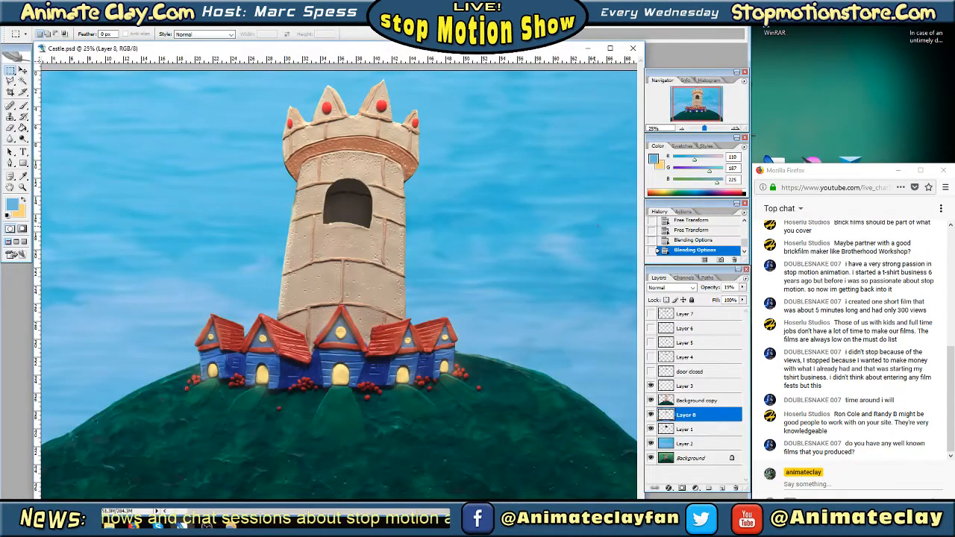
click(650, 328)
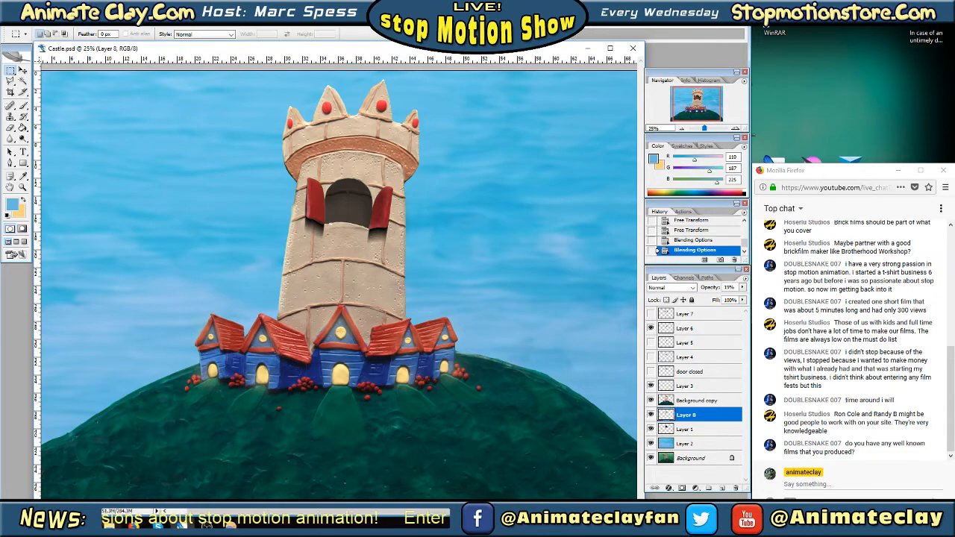
Switch to the Bad Apples Photos Large folder in File Explorer and preview the photos Test_0007 and IMG_5604
mouse_move(109, 526)
click(115, 494)
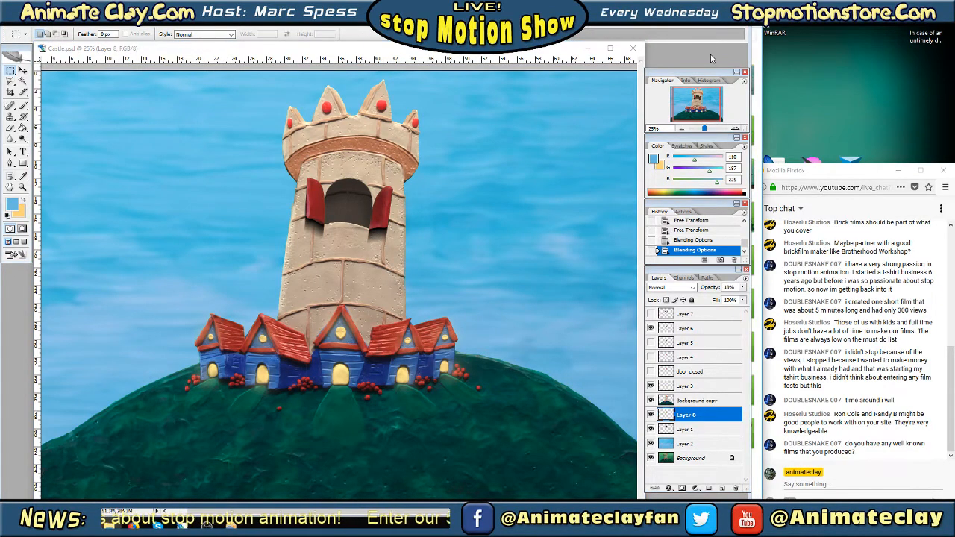
click(688, 11)
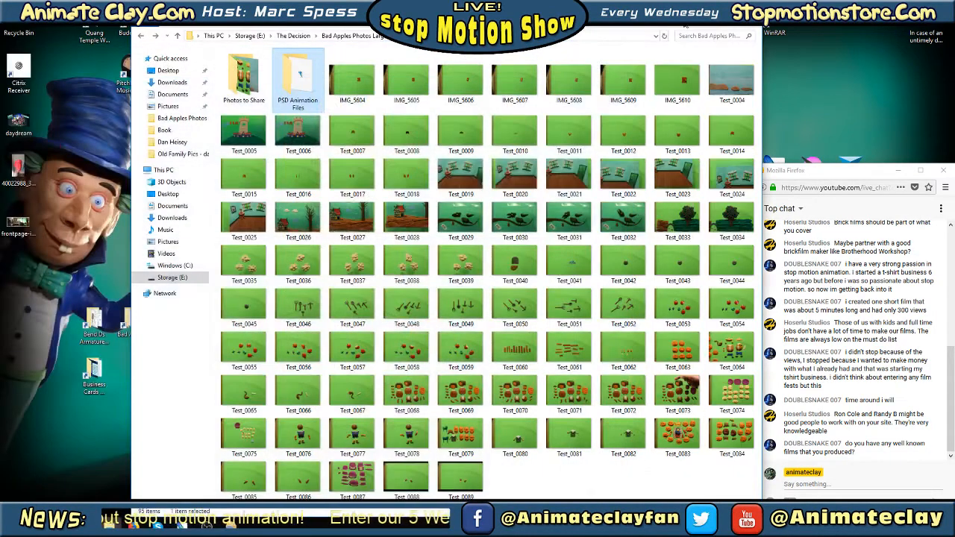
drag(559, 11, 474, 10)
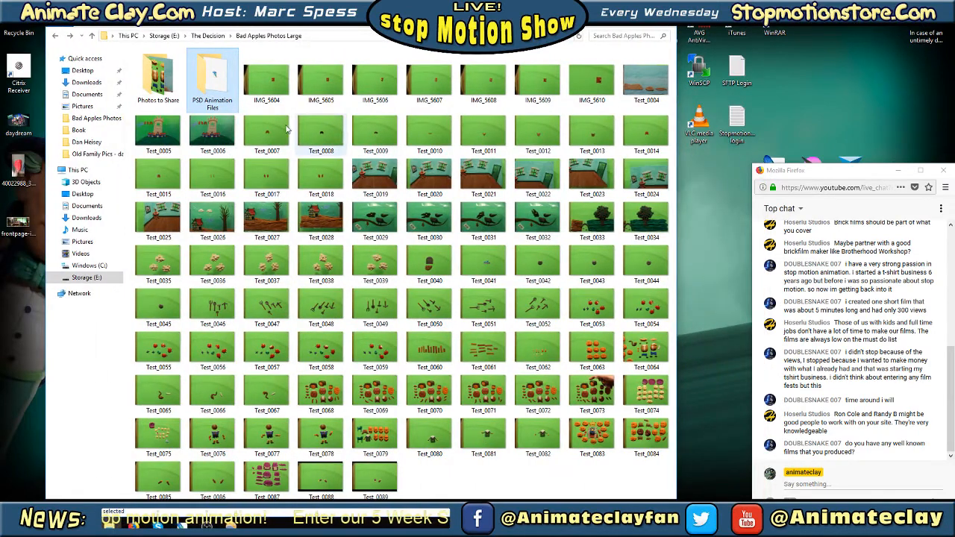
click(275, 129)
double_click(275, 129)
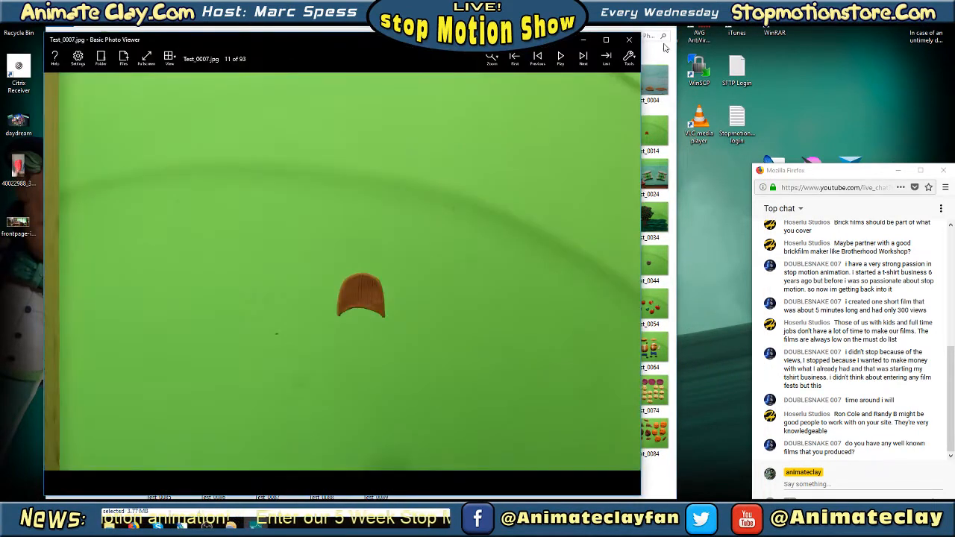
click(629, 40)
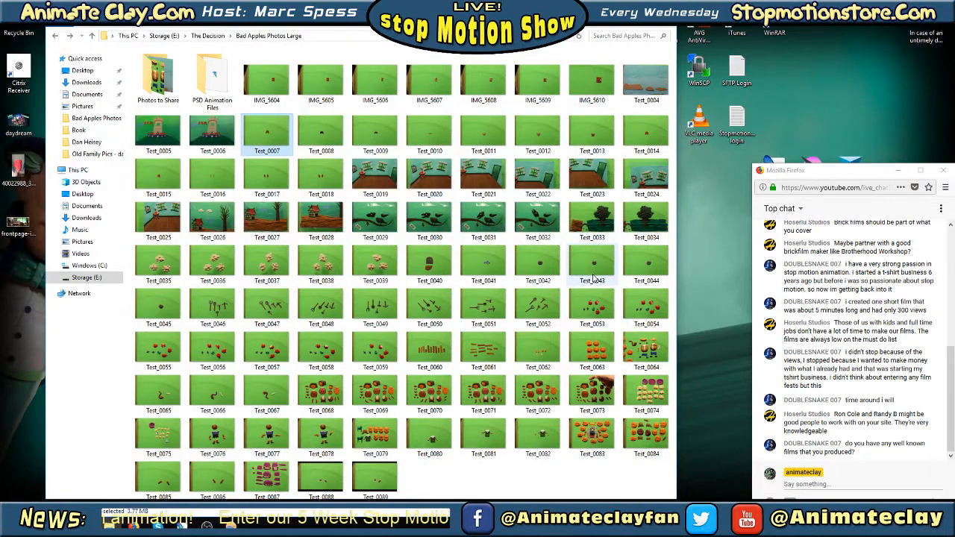
click(564, 488)
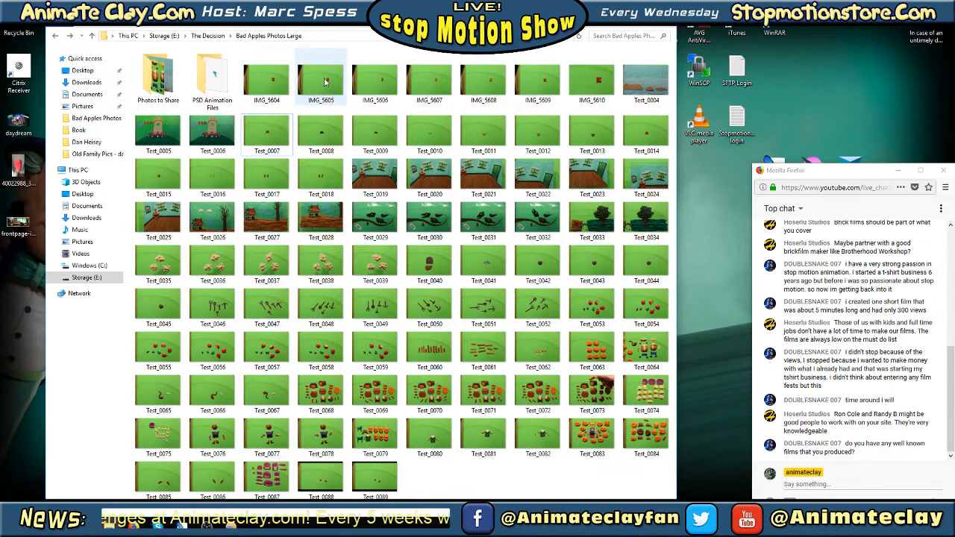
double_click(266, 81)
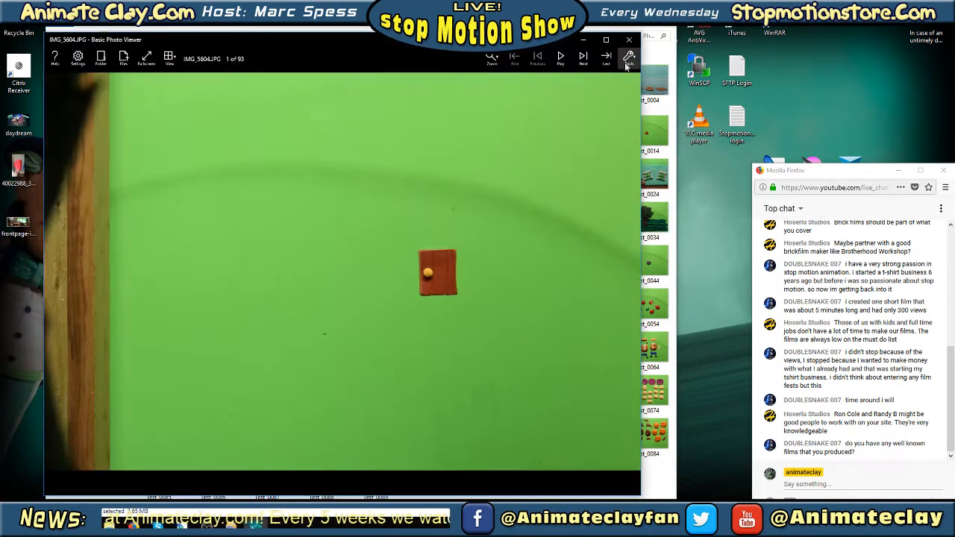
click(629, 40)
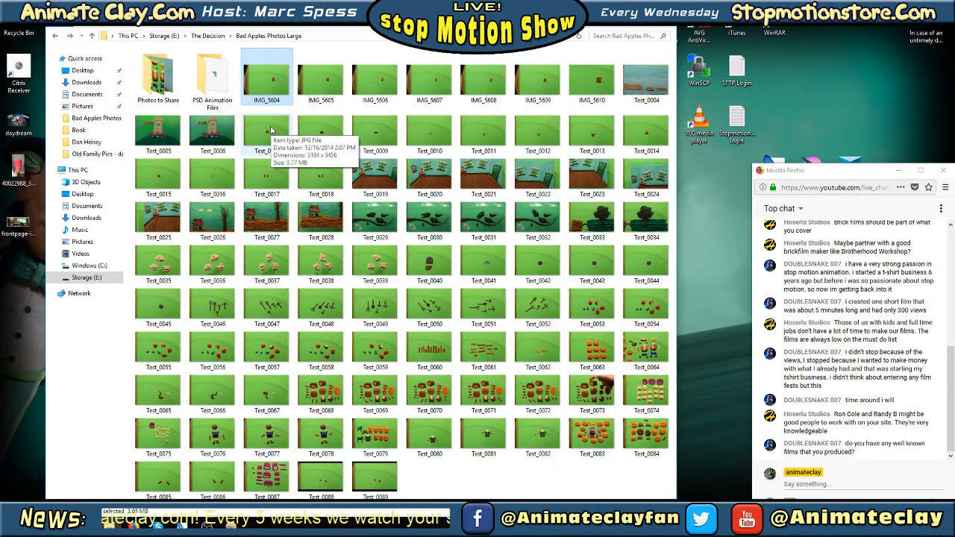
Select photos Test_0007 through Test_0013, switch to Photoshop and hide its panels, and return to the photo folder
click(271, 131)
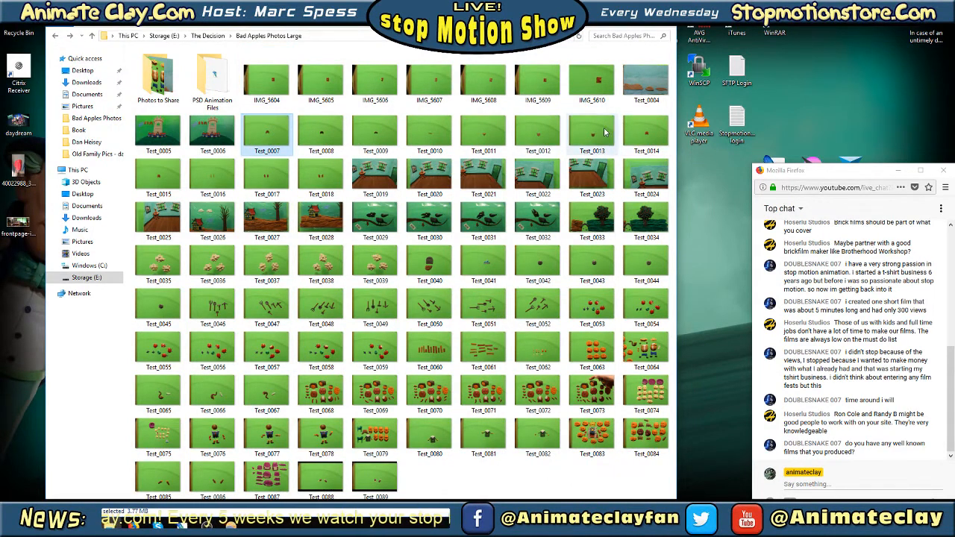
shift+click(604, 132)
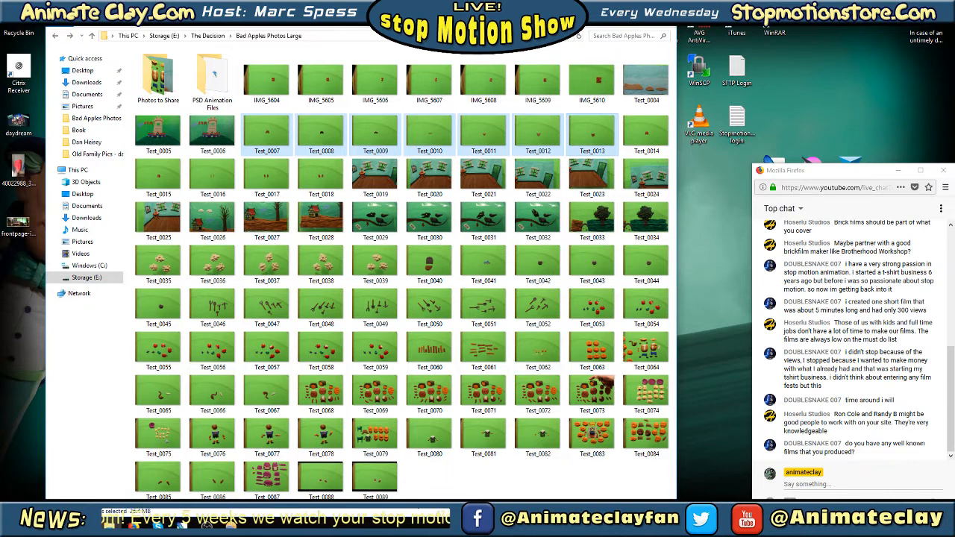
key(alt+Tab)
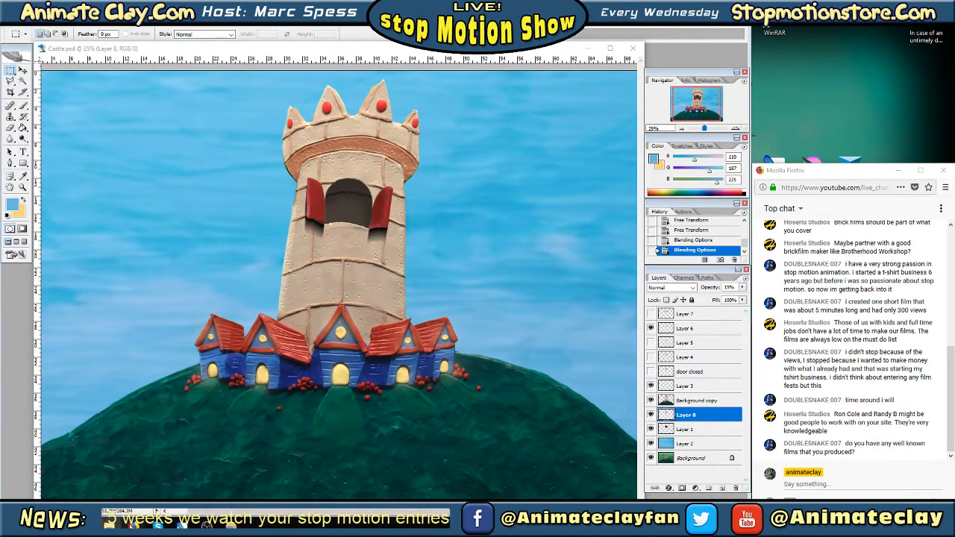
click(752, 135)
key(Tab)
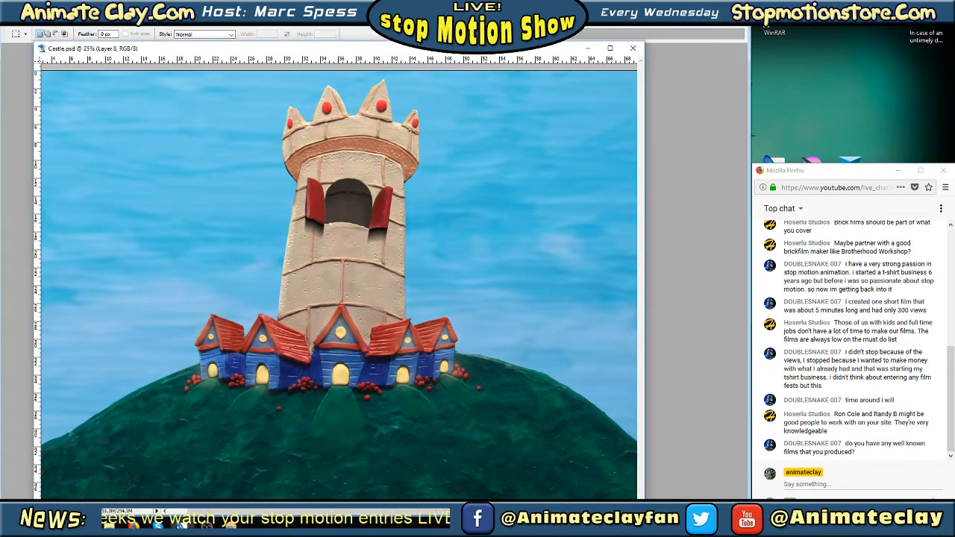
click(694, 8)
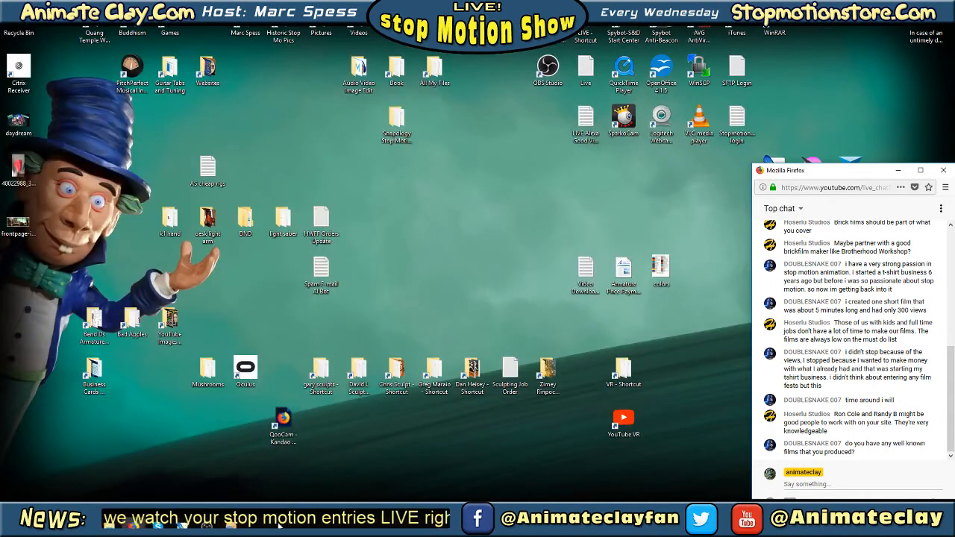
click(110, 526)
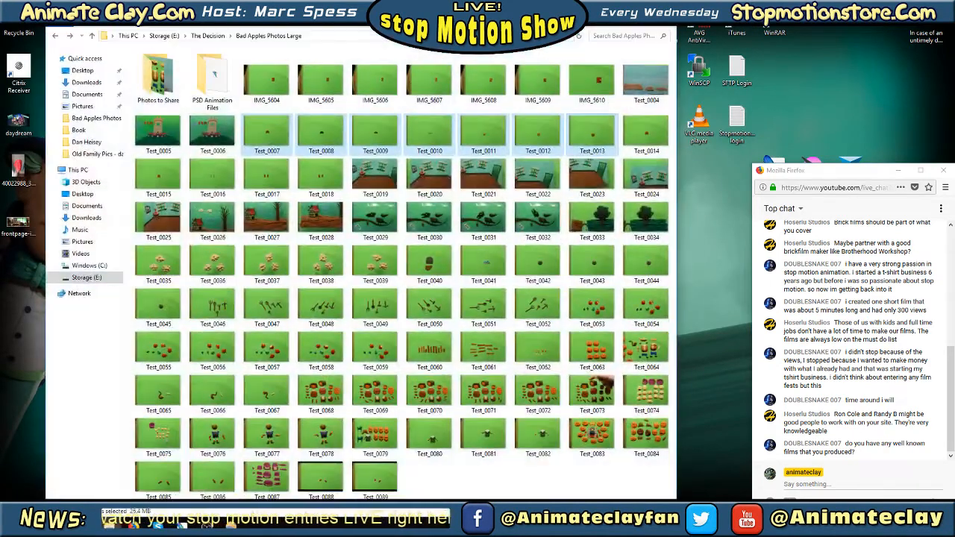
Try removing photos Test_0007 through Test_0013 from the folder and undo the removal
drag(335, 9, 596, 9)
click(539, 121)
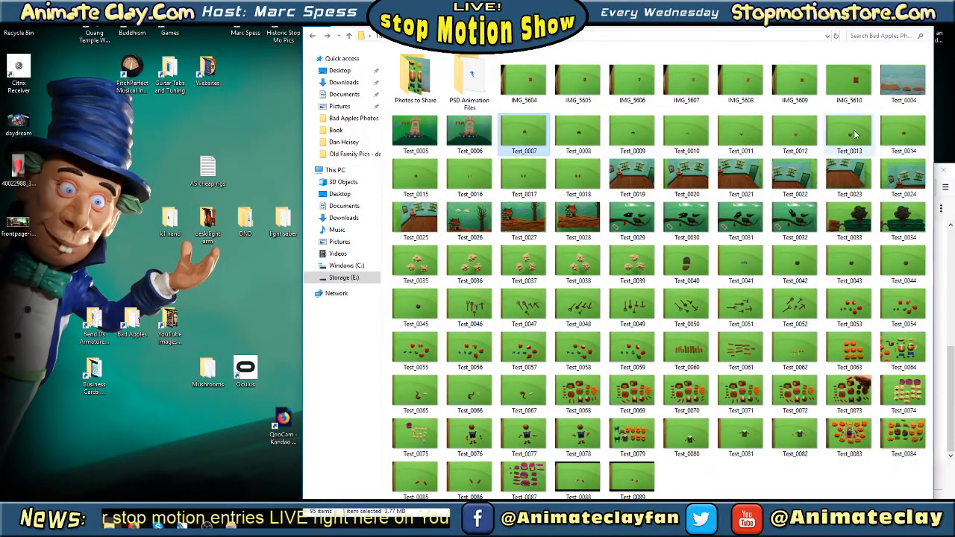
shift+click(850, 134)
right_click(538, 124)
click(365, 417)
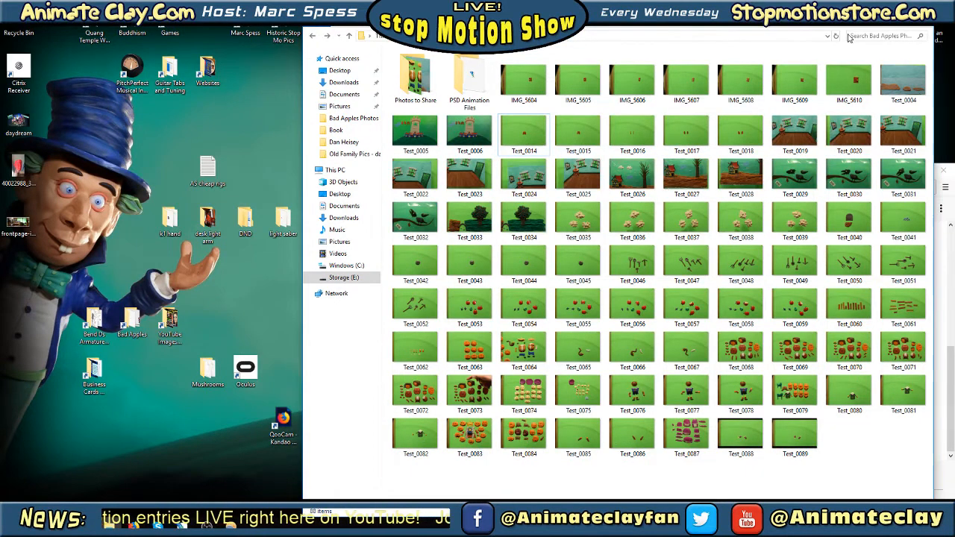
key(ctrl+z)
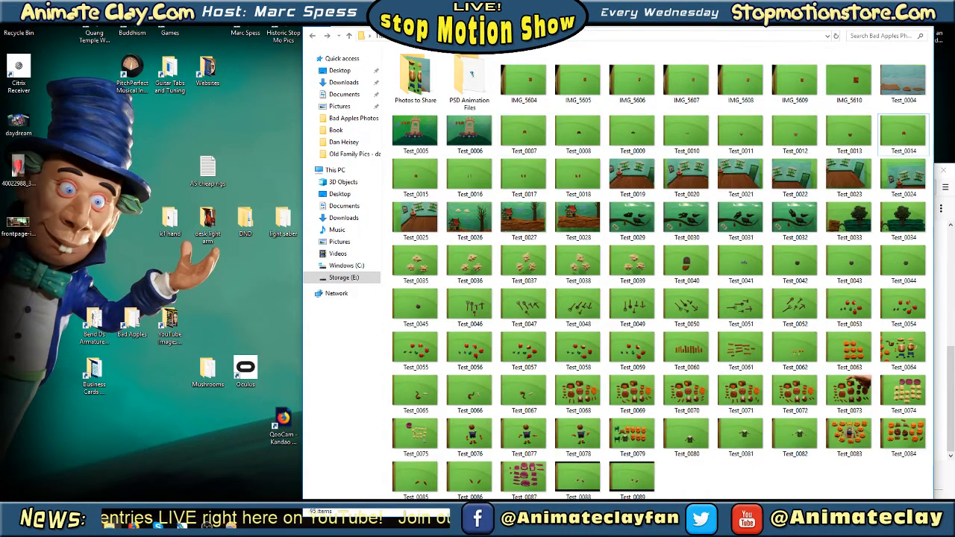
Preview the photos Test_0015 and Test_0013 to check which door or shutter piece each one shows
click(523, 133)
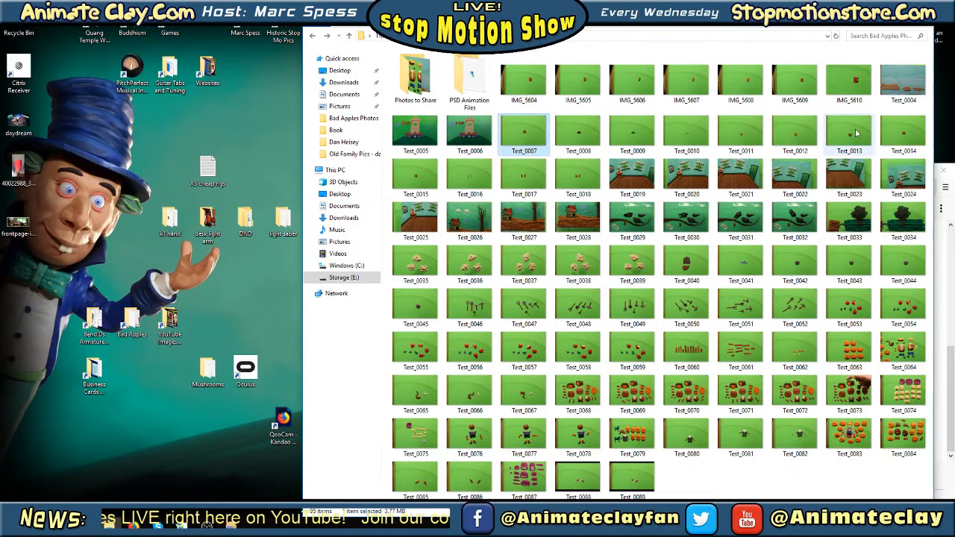
click(421, 178)
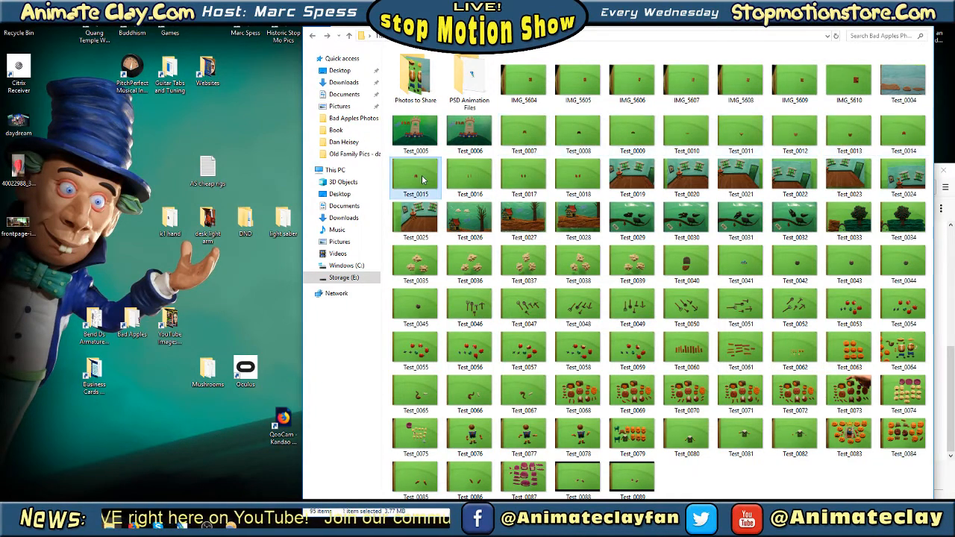
double_click(417, 171)
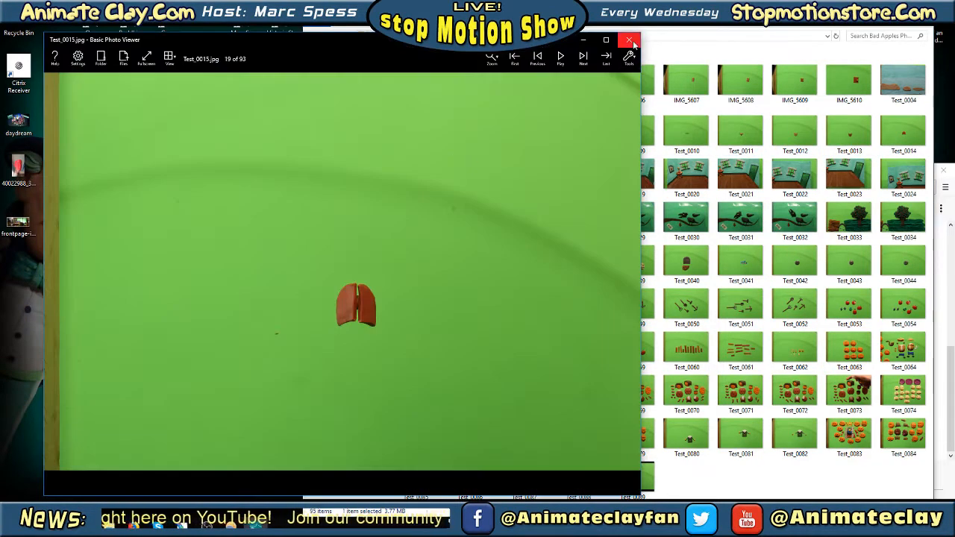
click(630, 41)
double_click(848, 127)
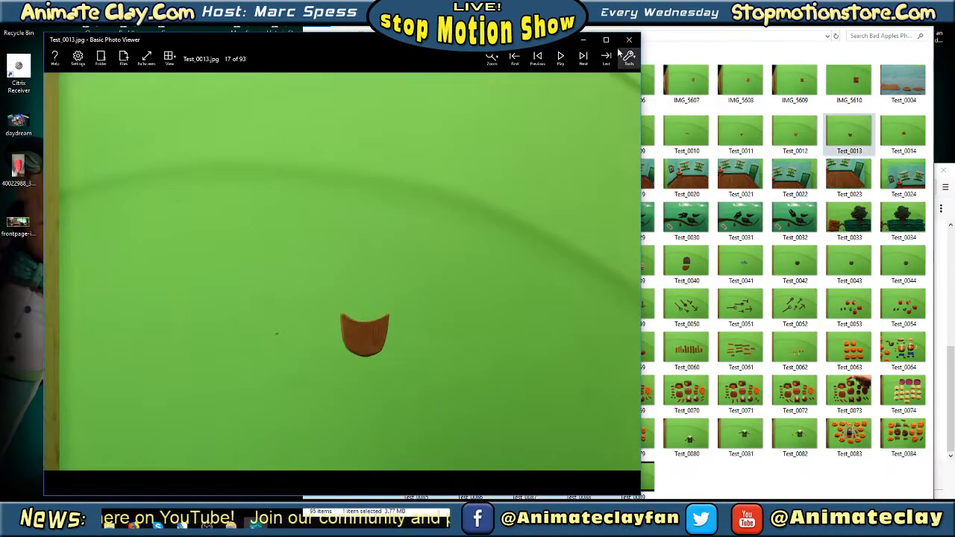
Close the photo preview, select photos Test_0007 through Test_0013, and open them in Photoshop over the castle document
click(629, 40)
double_click(529, 129)
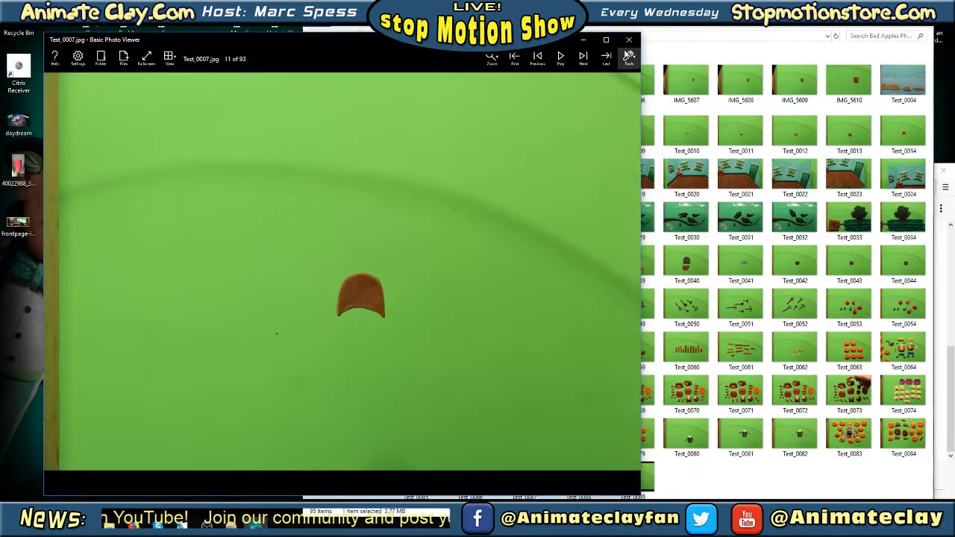
click(629, 40)
click(848, 131)
shift+click(537, 130)
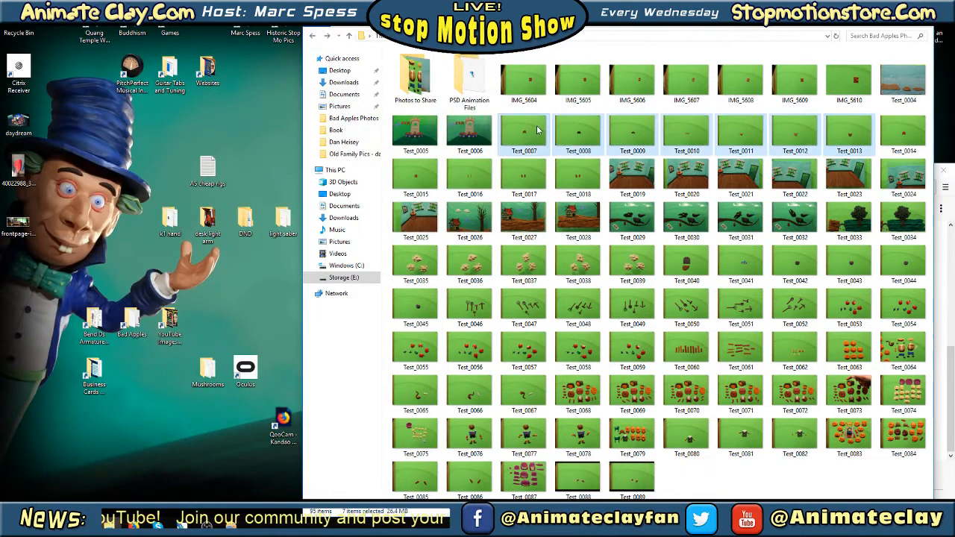
click(182, 526)
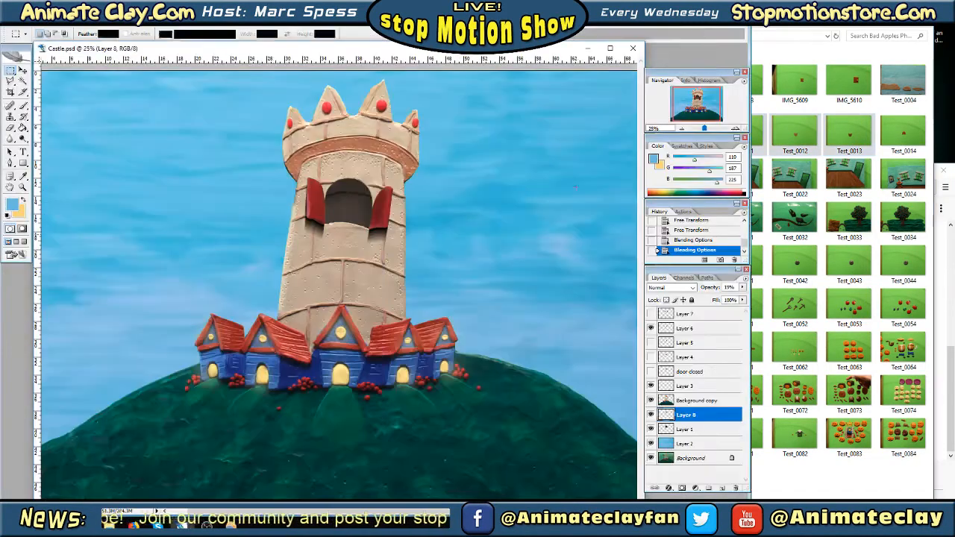
drag(794, 127, 543, 210)
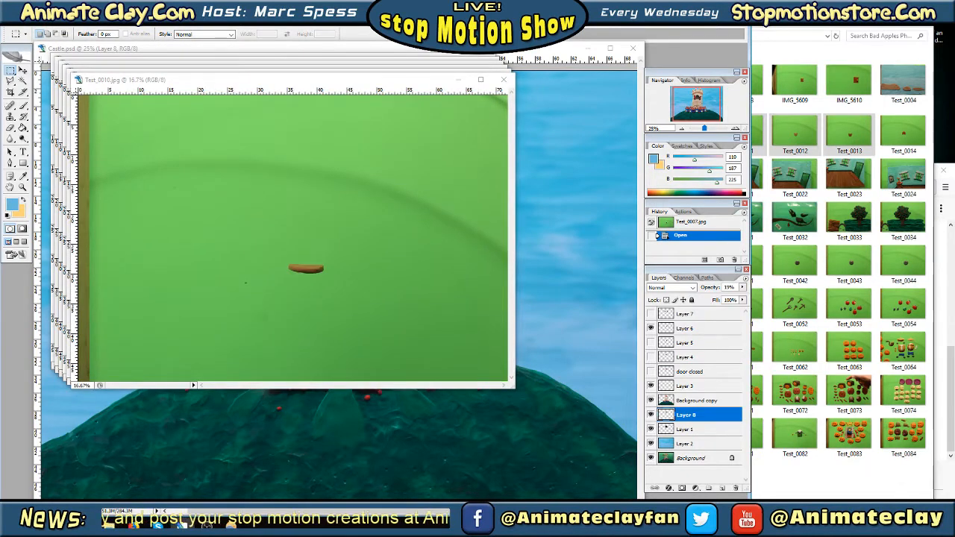
click(877, 9)
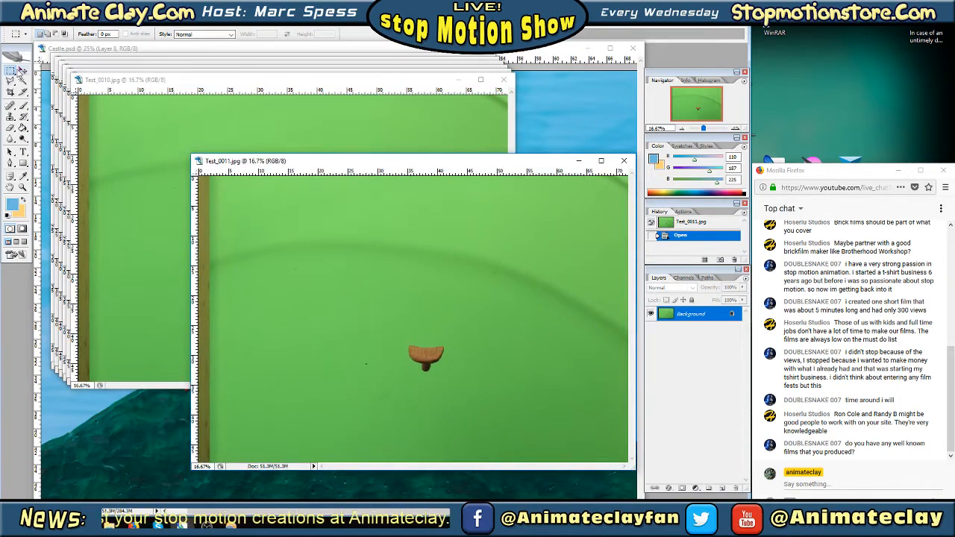
Look inside the Photos to Share and PSD Animation Files folders in File Explorer, and return to Photoshop
click(109, 526)
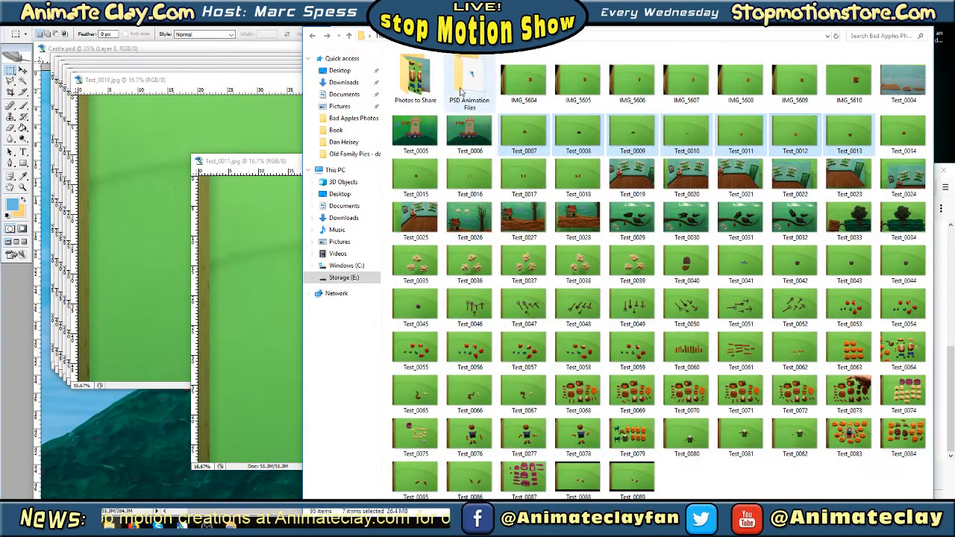
double_click(425, 83)
click(314, 36)
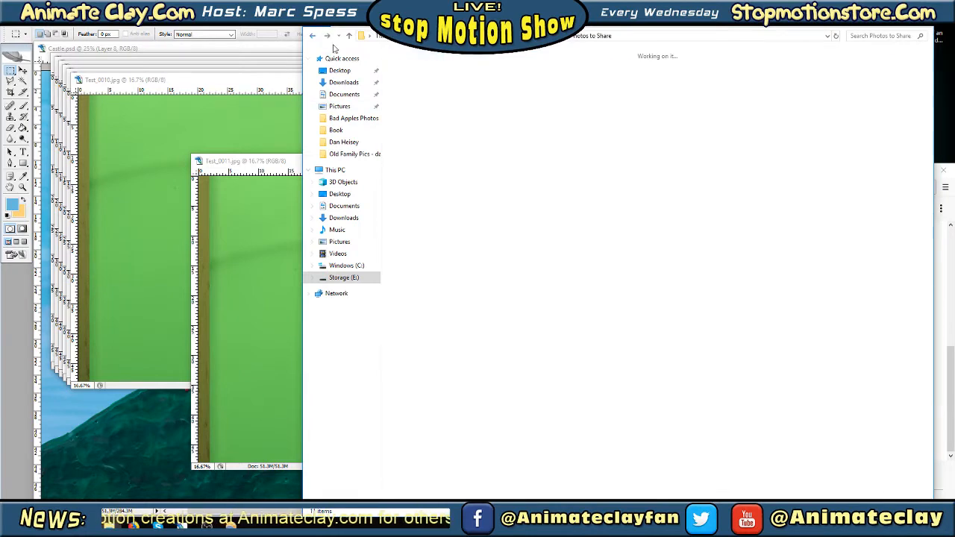
double_click(472, 81)
click(314, 36)
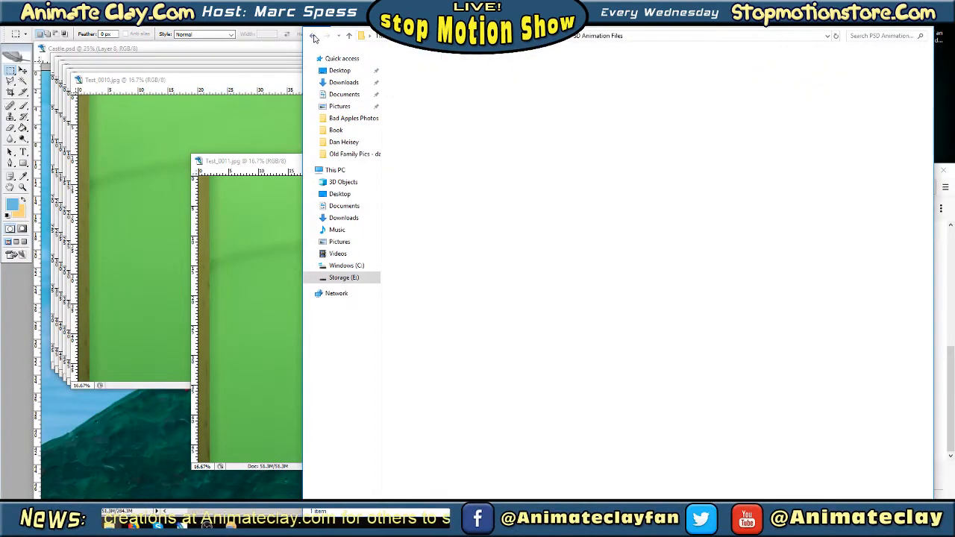
click(876, 7)
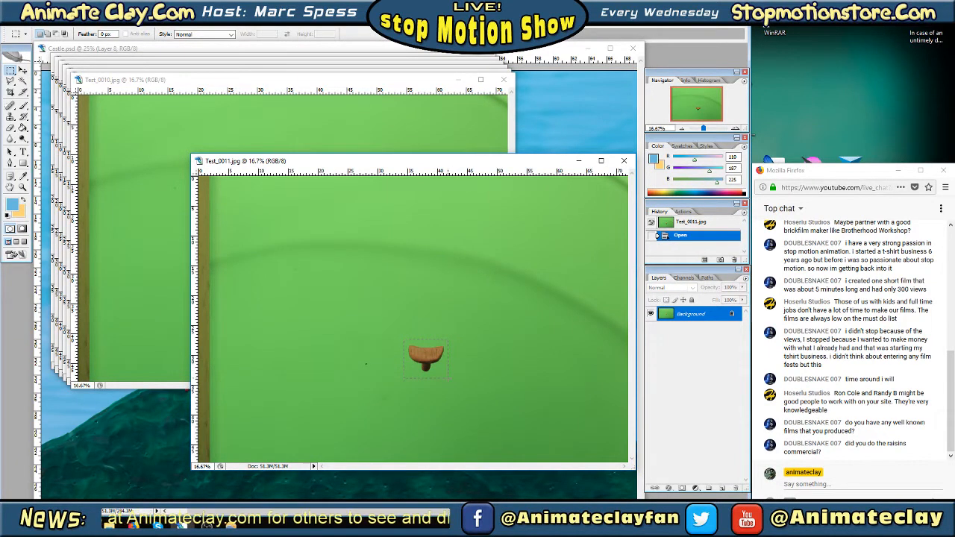
Copy a marquee selection around the door piece in Test_0011 into a new clipboard-sized document with white background, and close the photo
drag(449, 378, 449, 378)
click(27, 23)
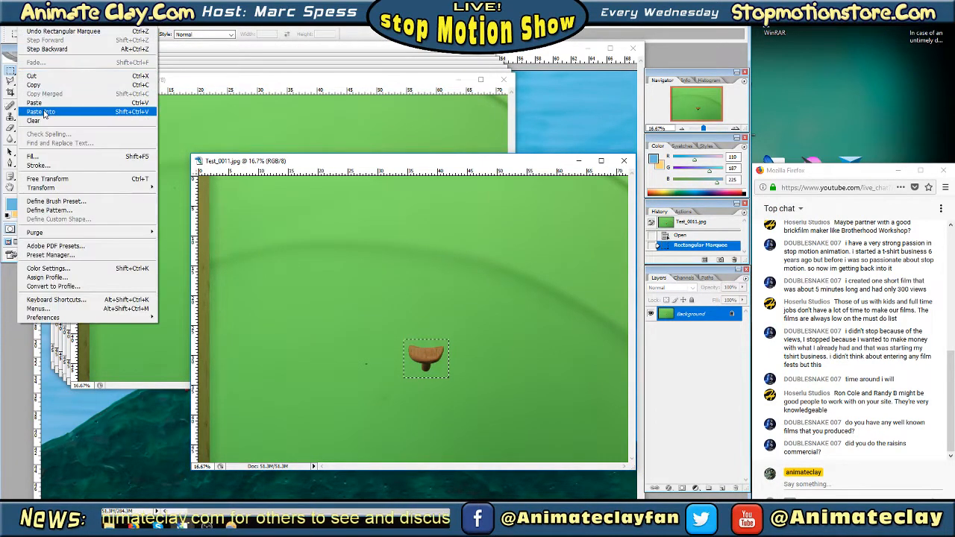
click(45, 85)
click(10, 22)
click(21, 36)
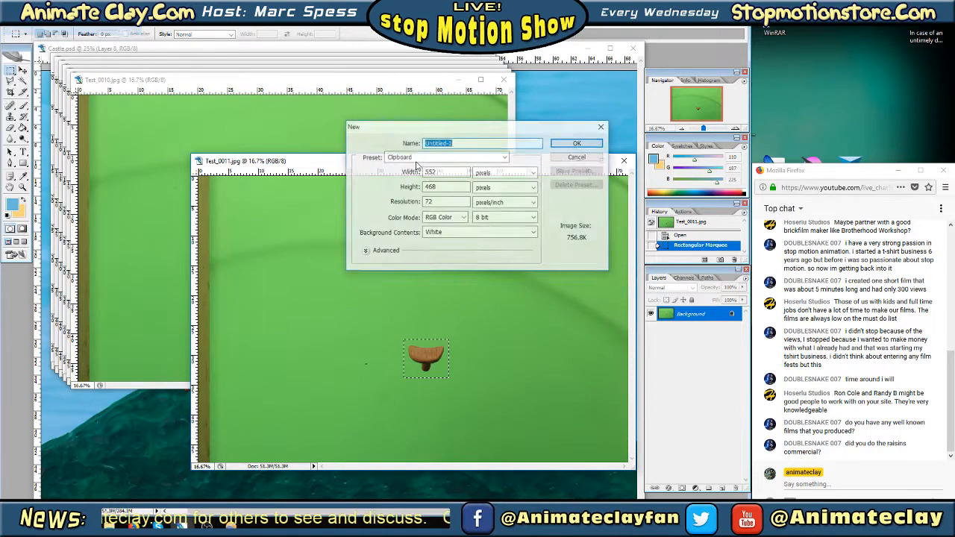
click(575, 144)
click(27, 23)
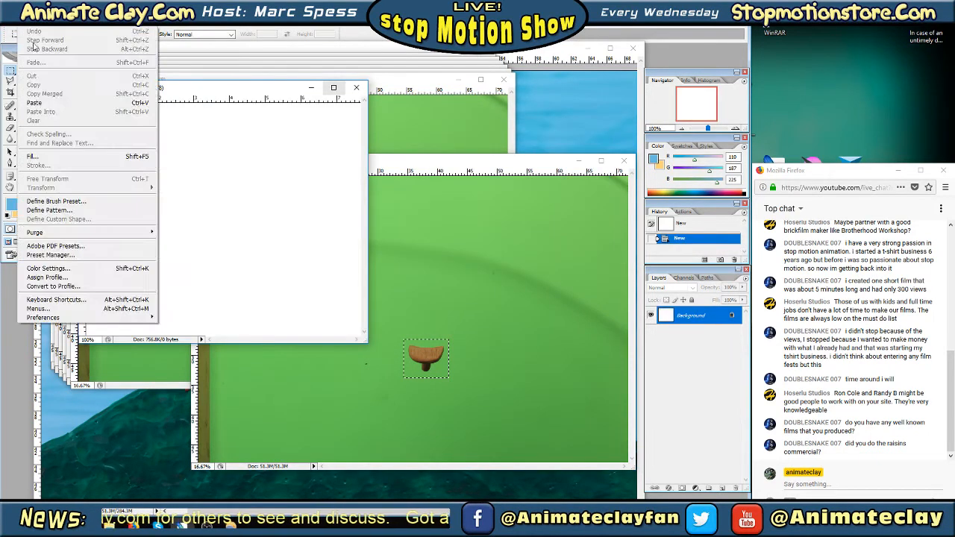
click(138, 102)
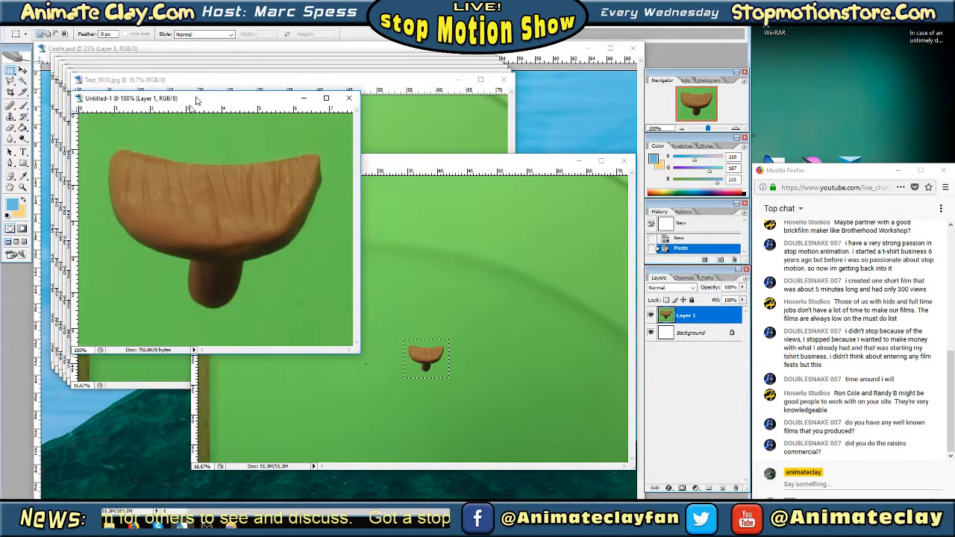
drag(186, 88, 147, 228)
click(623, 161)
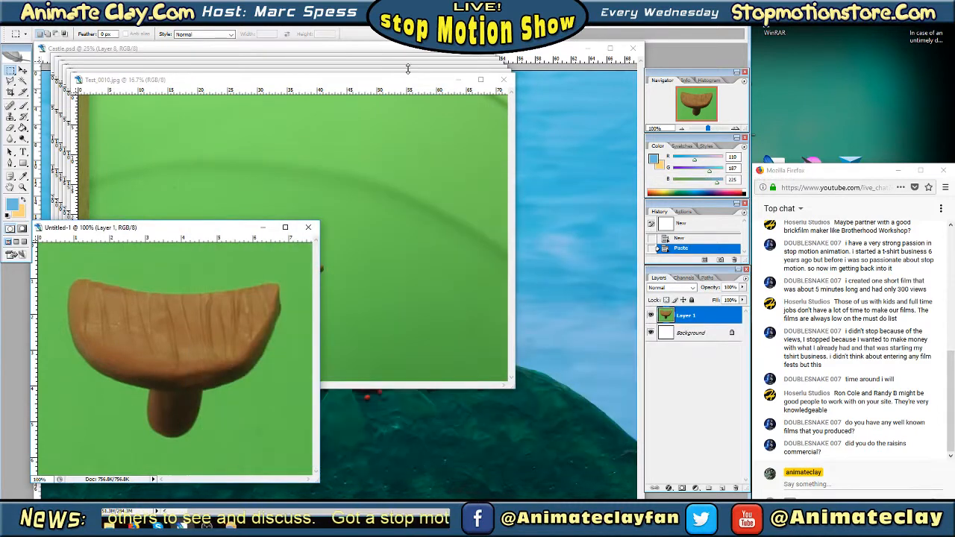
Copy a marquee selection around the thin edge-on door piece in Test_0010 into a new clipboard-sized document, and close that photo
drag(405, 83, 508, 103)
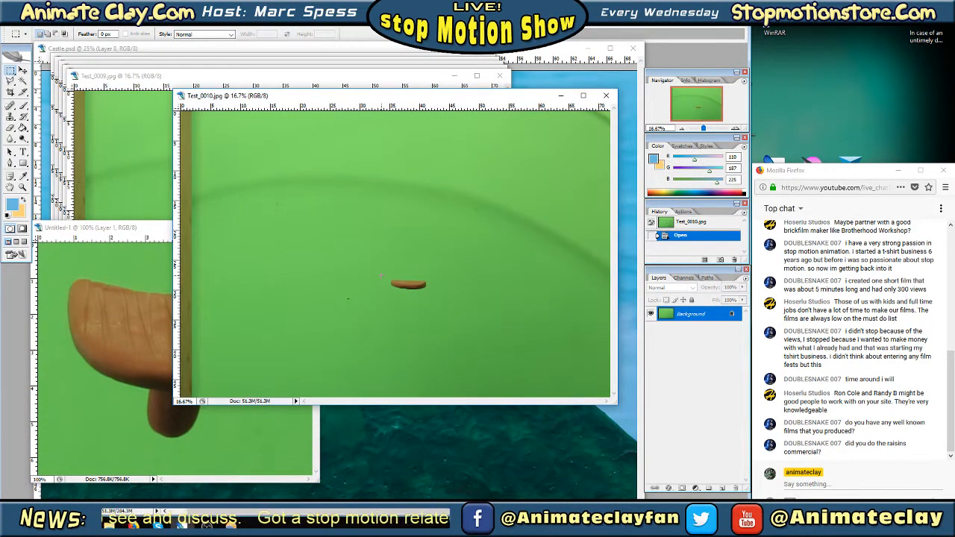
drag(426, 296, 439, 302)
click(28, 20)
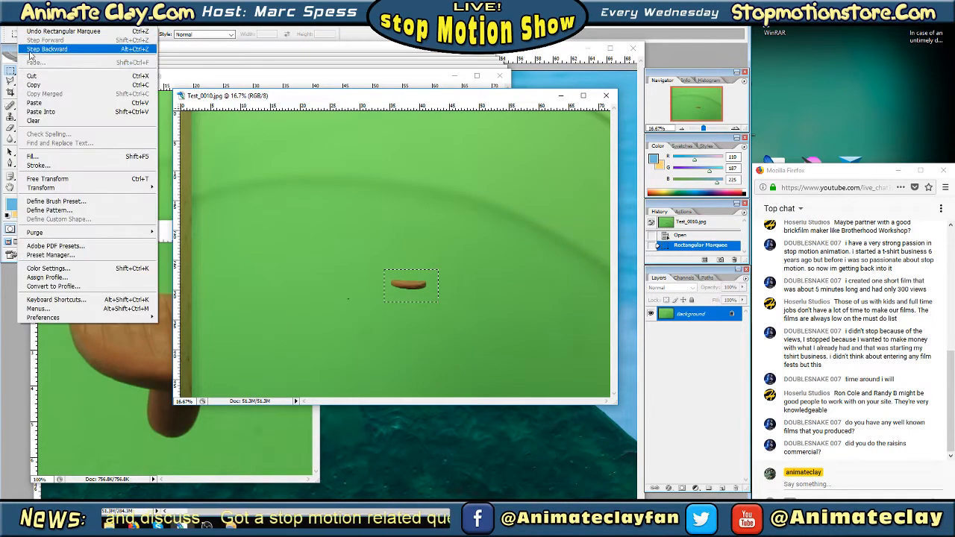
click(34, 85)
click(9, 20)
click(12, 31)
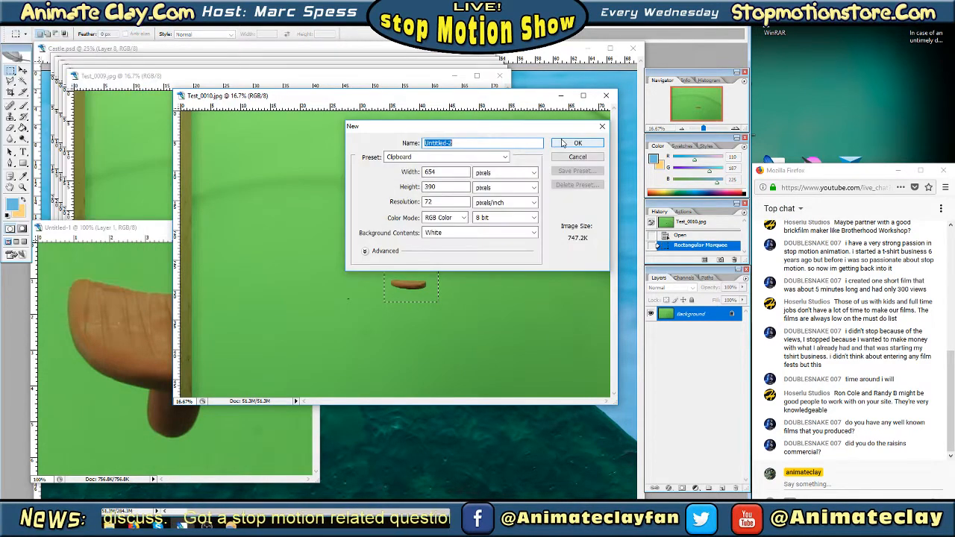
key(Return)
click(28, 20)
click(34, 102)
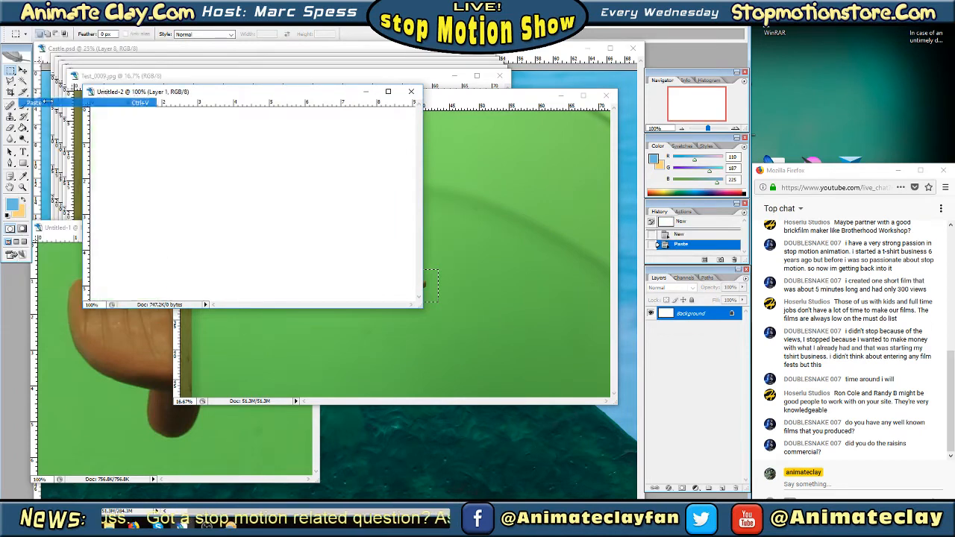
drag(187, 94, 166, 301)
click(606, 96)
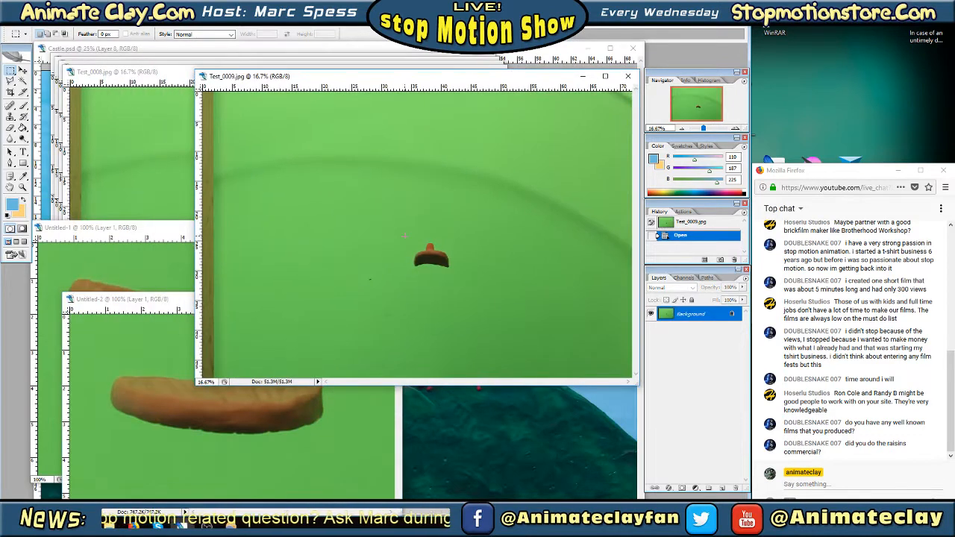
Copy a marquee selection around the dark door piece in Test_0009 into its own new clipboard-sized document, and close that photo
drag(460, 281, 460, 280)
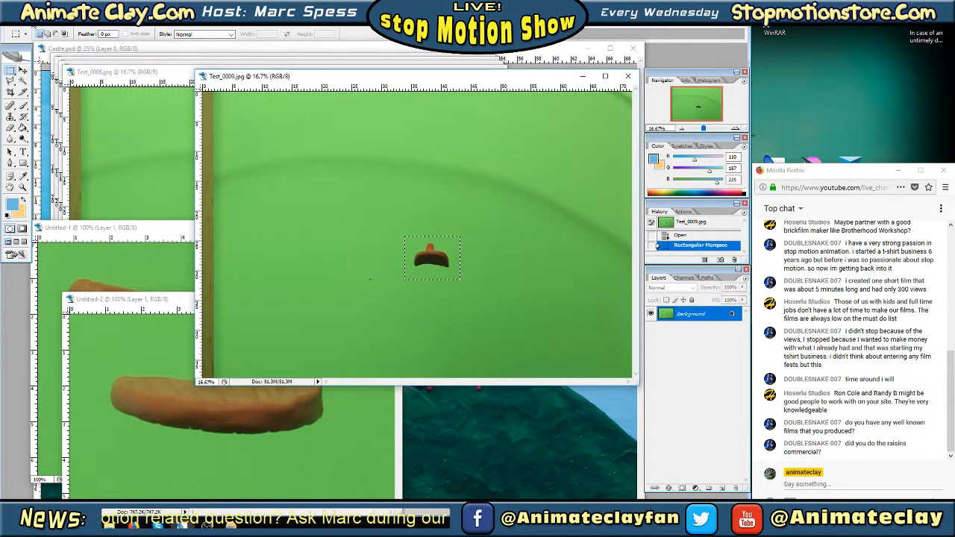
click(26, 23)
click(32, 85)
click(10, 23)
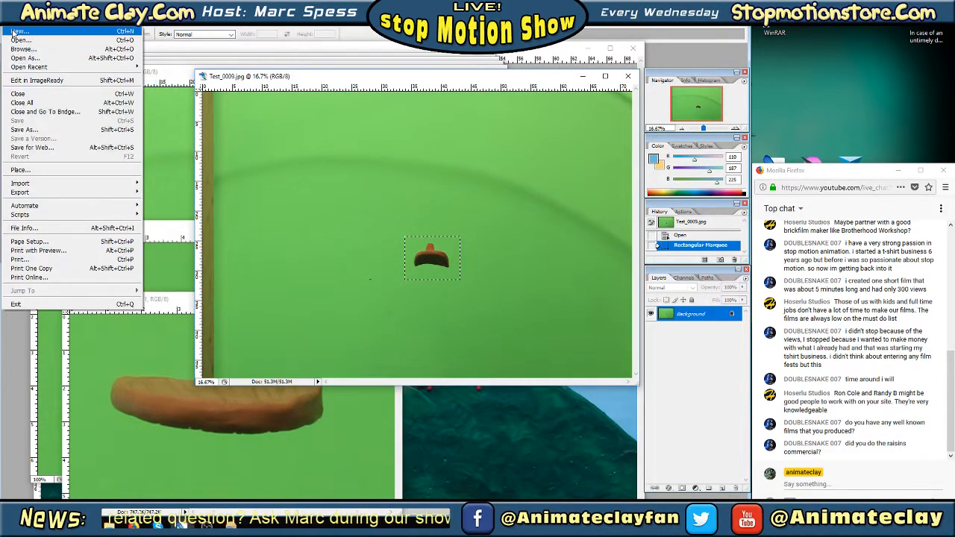
click(15, 31)
click(572, 142)
click(25, 22)
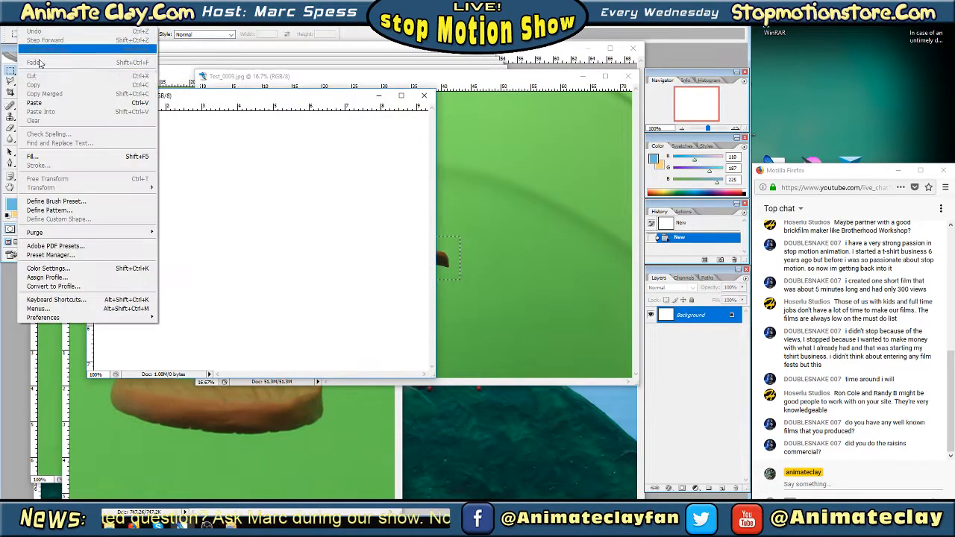
click(34, 102)
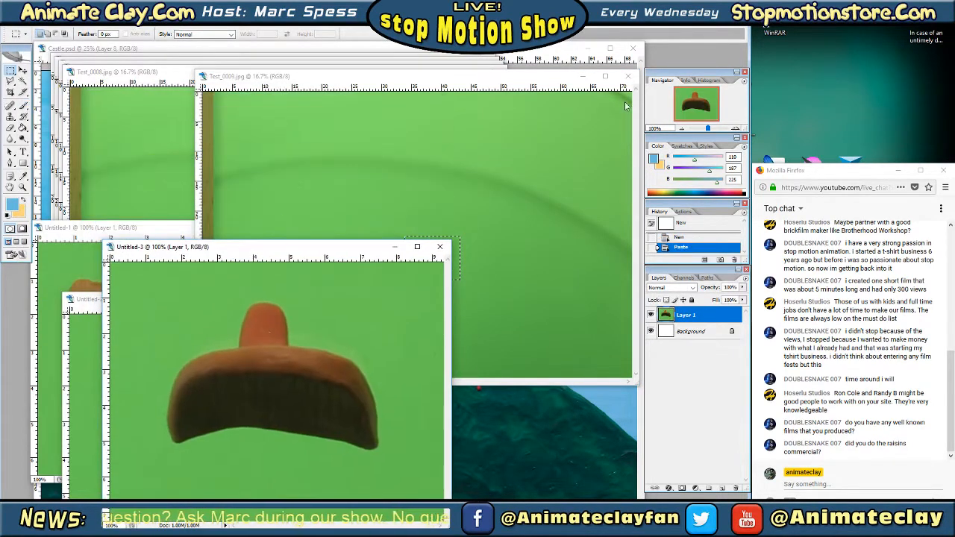
click(628, 78)
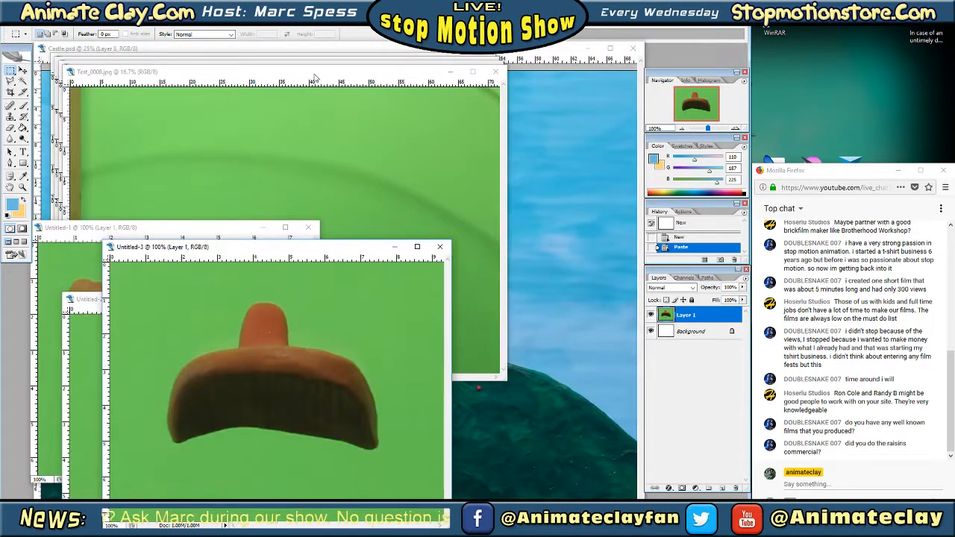
Copy a marquee selection around the door piece in Test_0008 into a new clipboard-sized document, and close the Test_0008 photo
drag(314, 75, 468, 83)
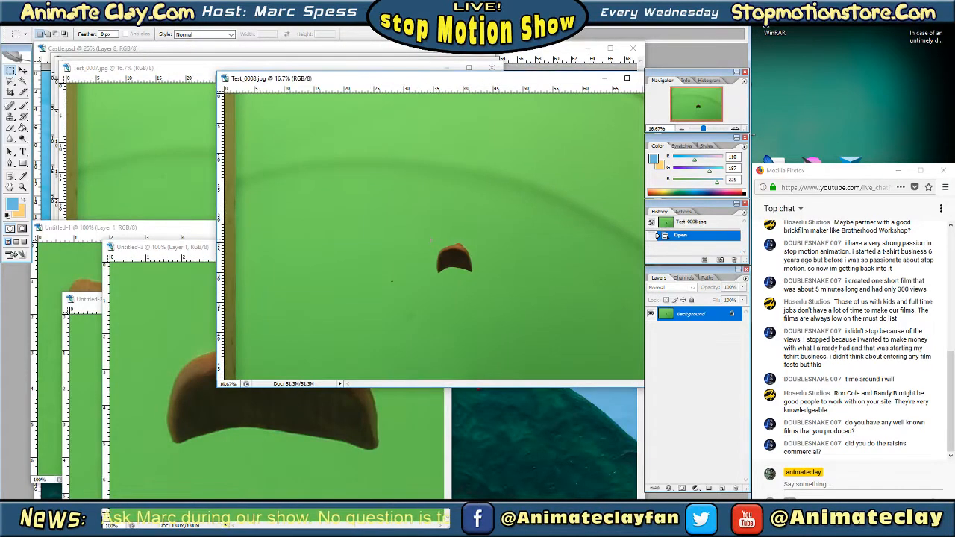
drag(480, 283, 481, 283)
click(28, 21)
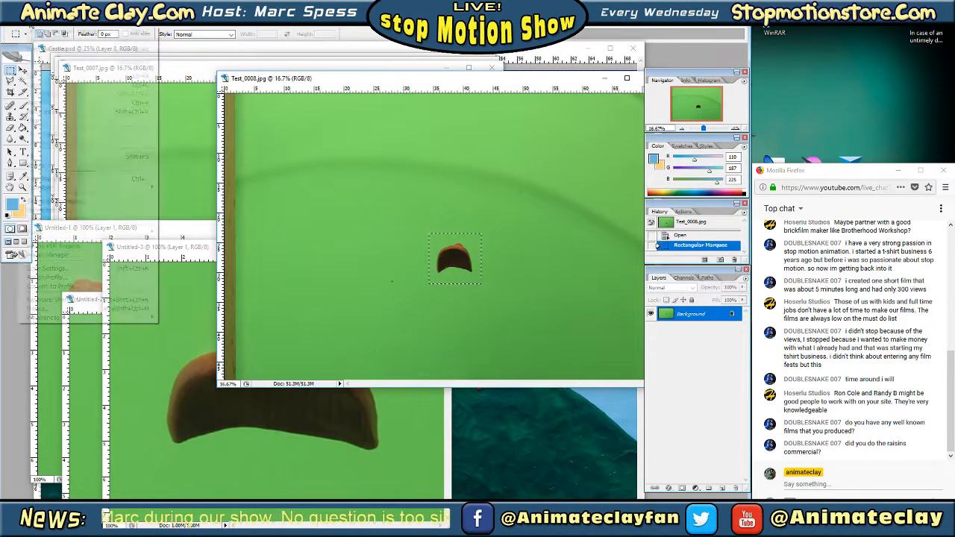
click(43, 86)
click(10, 21)
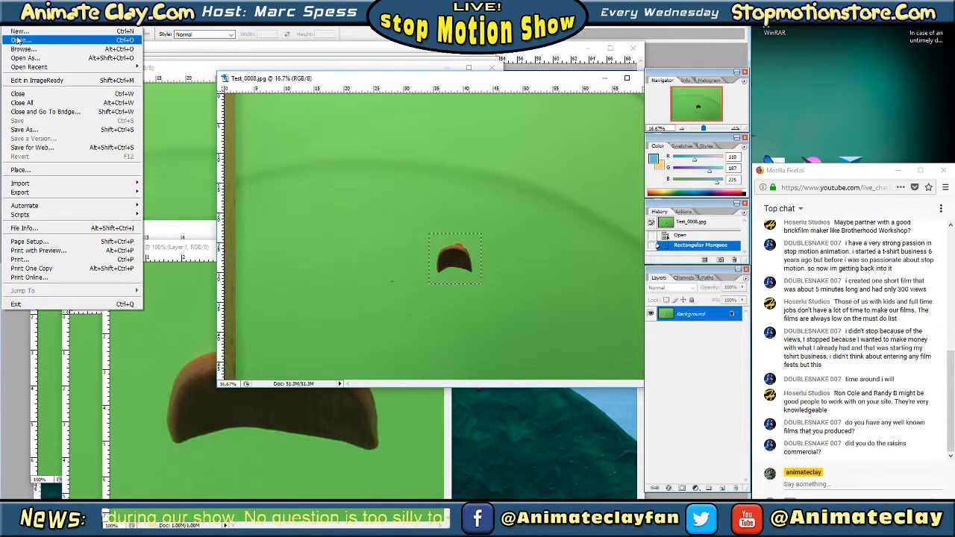
click(22, 32)
click(577, 144)
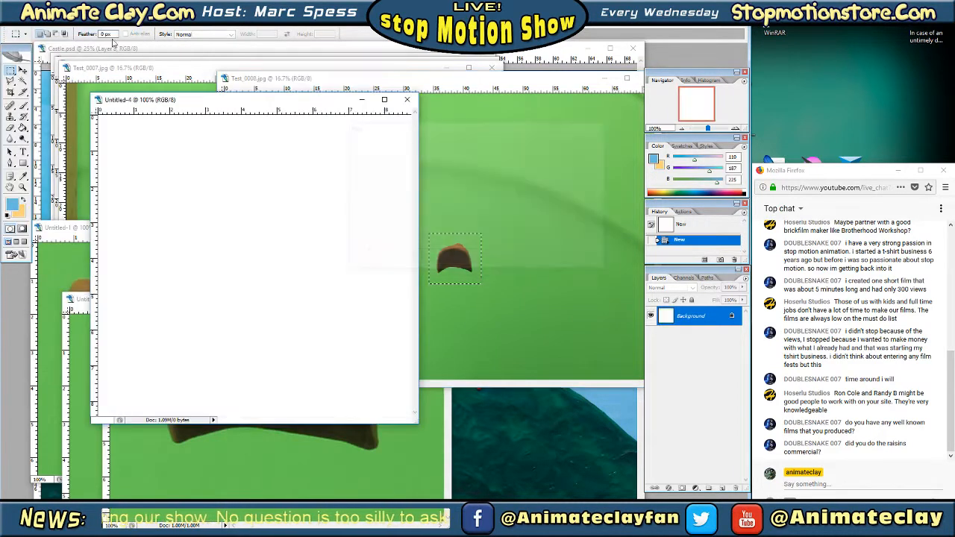
click(29, 21)
click(46, 103)
drag(209, 94, 168, 212)
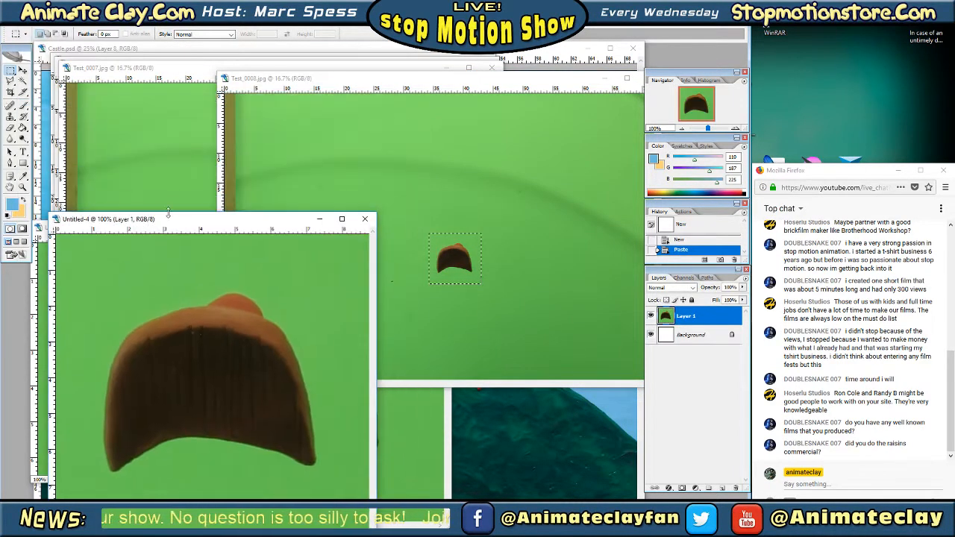
drag(544, 83, 460, 78)
click(566, 76)
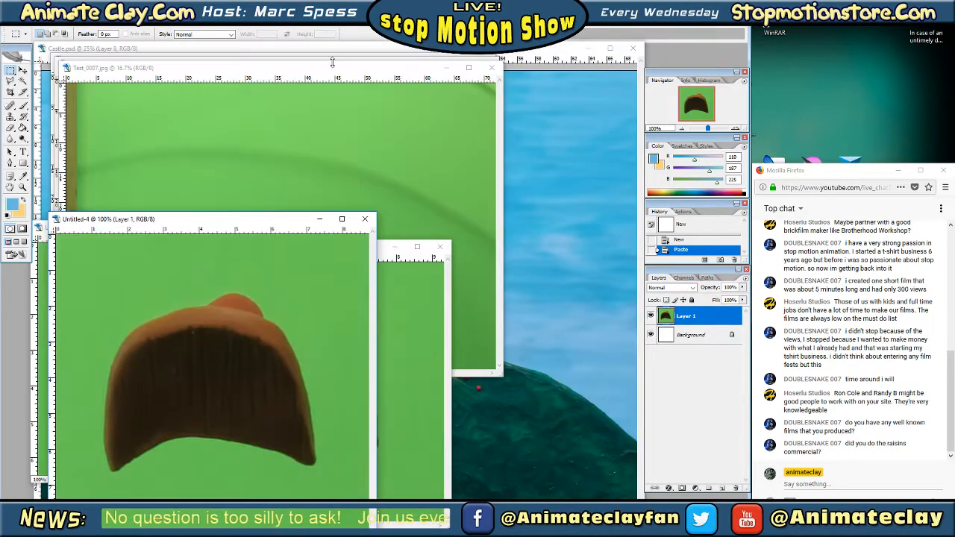
Copy a marquee selection around the arched door piece in Test_0007 into a new 510 × 588 pixel document, and close the photo
click(405, 75)
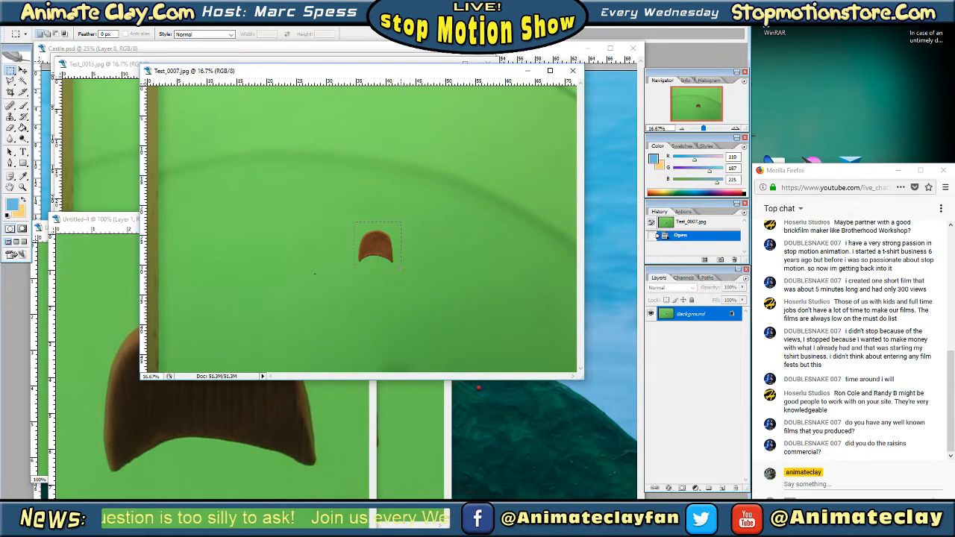
drag(354, 270, 353, 270)
click(30, 23)
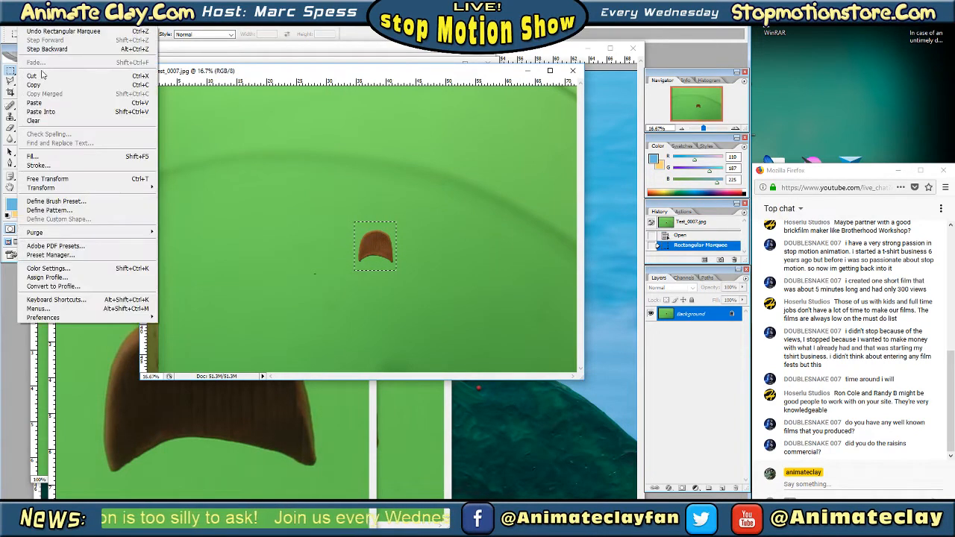
click(36, 85)
click(12, 24)
click(12, 33)
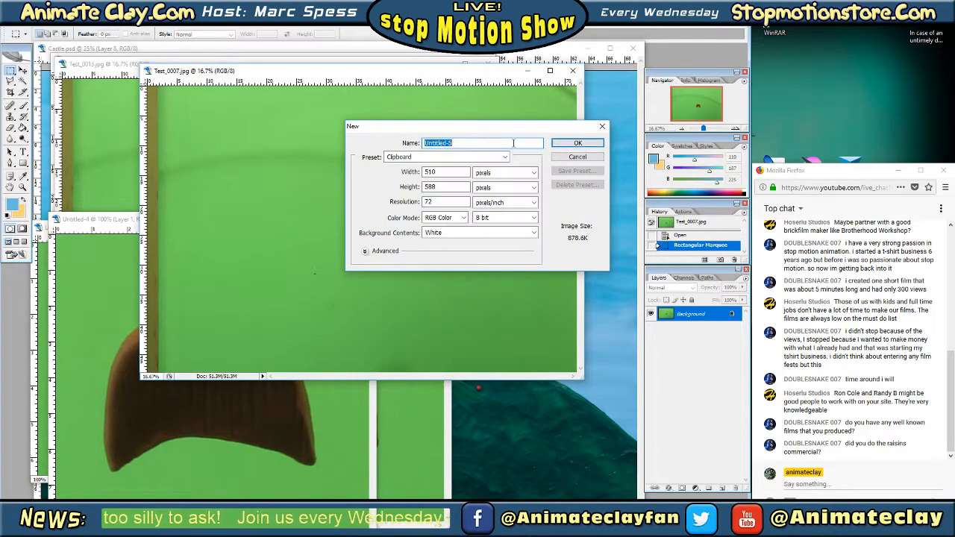
click(570, 145)
click(30, 24)
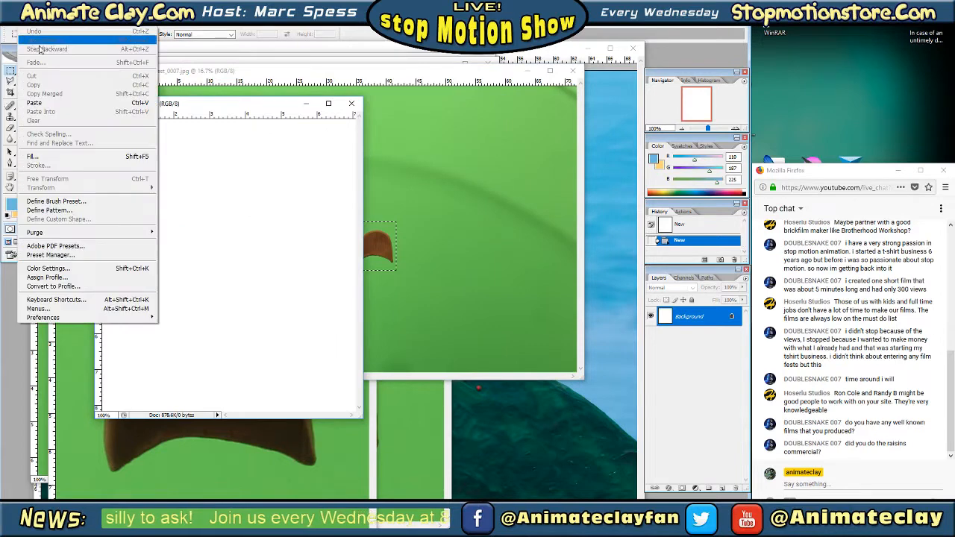
click(35, 102)
drag(207, 103, 226, 222)
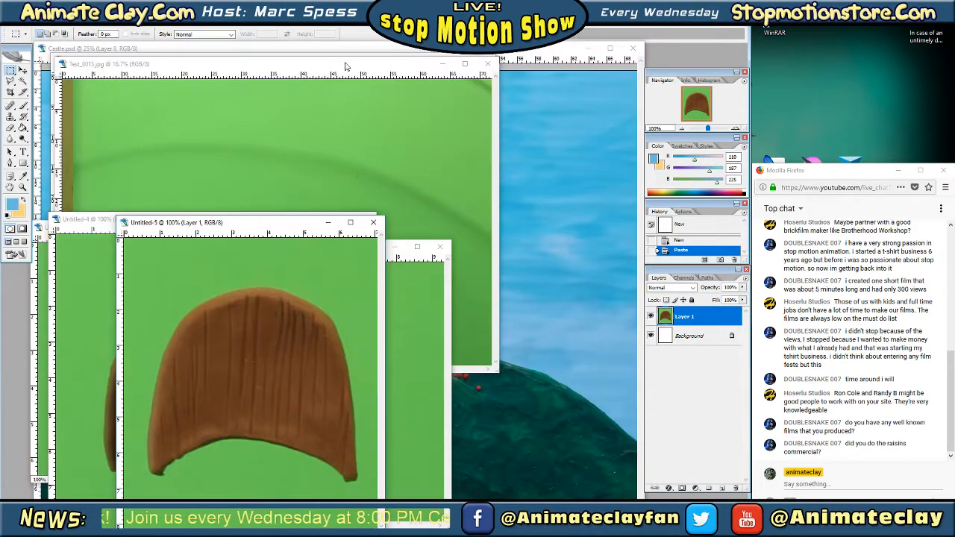
Copy a marquee selection around the door piece in Test_0013 into a new clipboard-sized document, and close the Test_0013 photo
drag(337, 63, 447, 80)
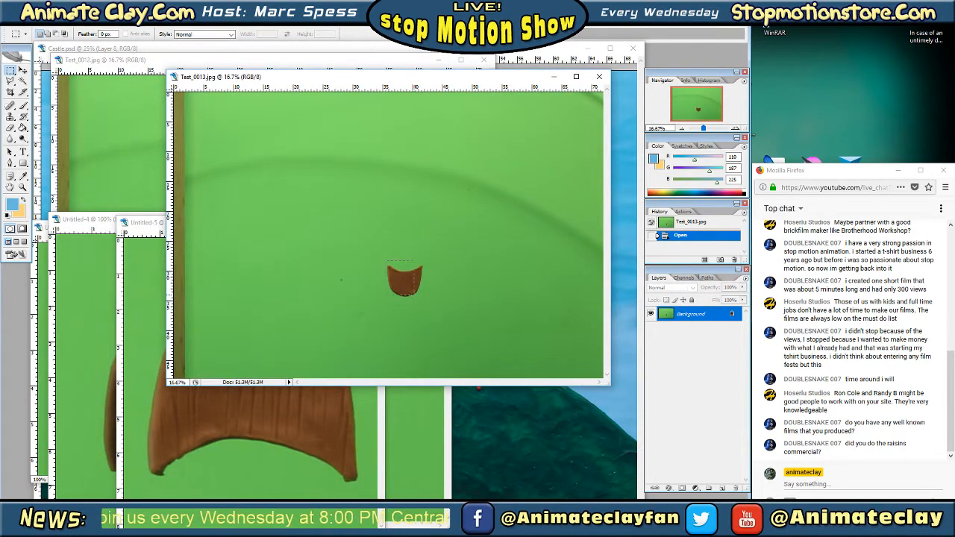
drag(425, 302, 425, 301)
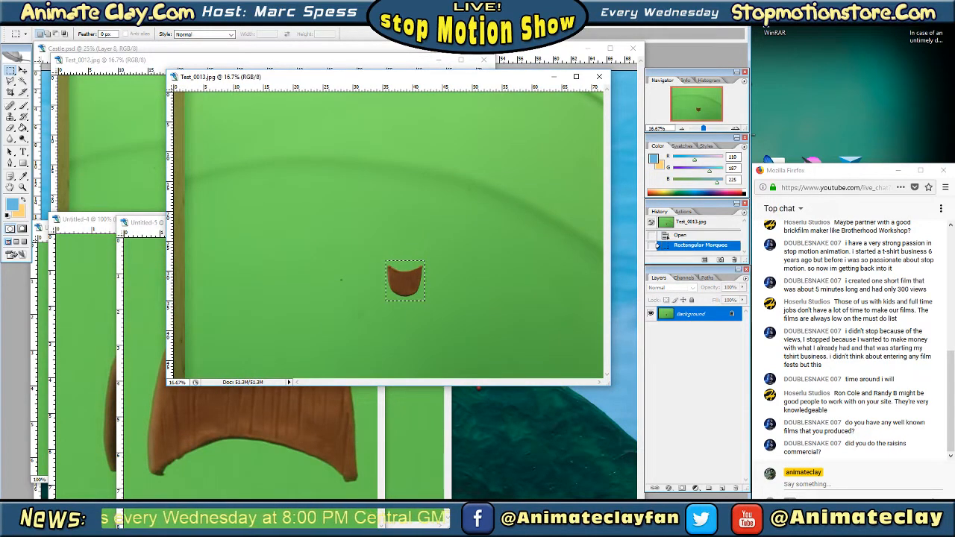
click(24, 20)
click(36, 85)
click(9, 20)
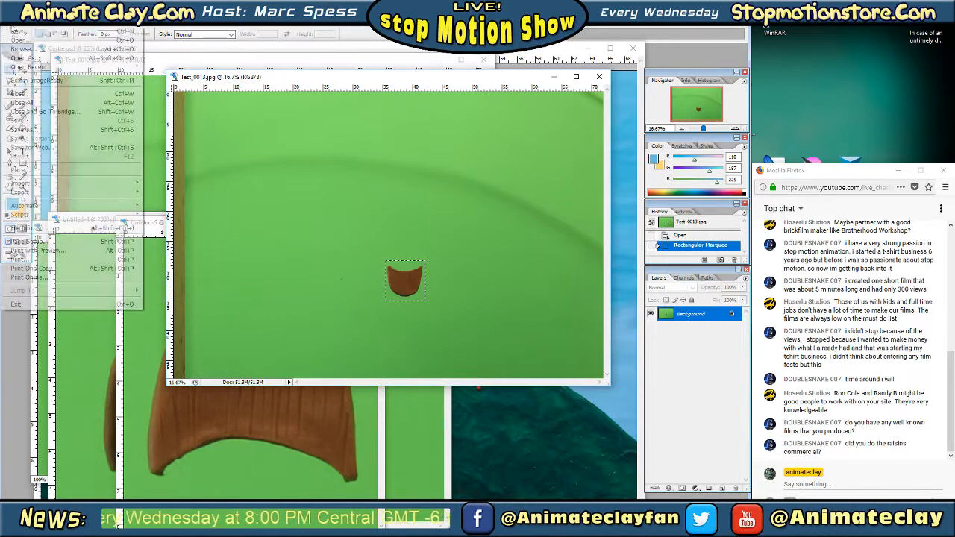
click(54, 35)
key(Return)
click(25, 20)
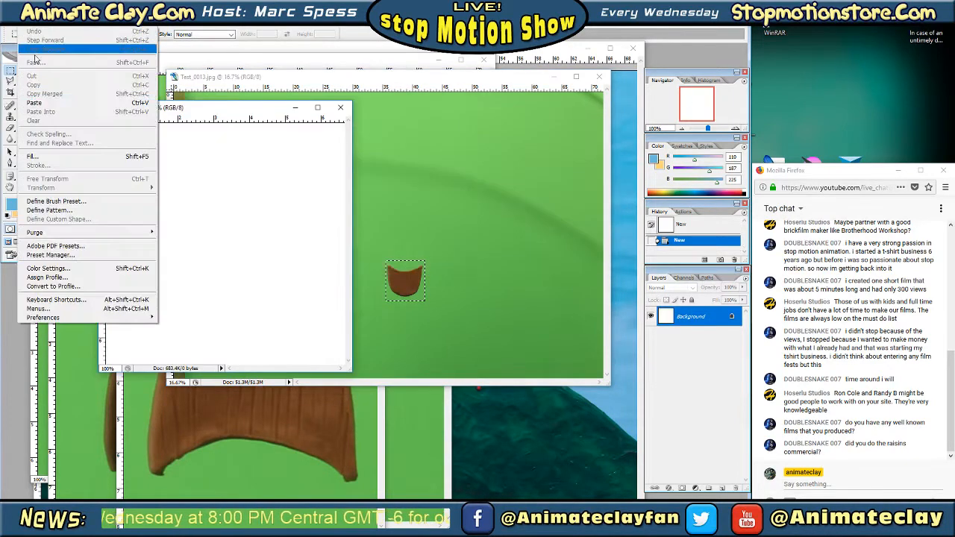
click(36, 102)
drag(211, 109, 209, 262)
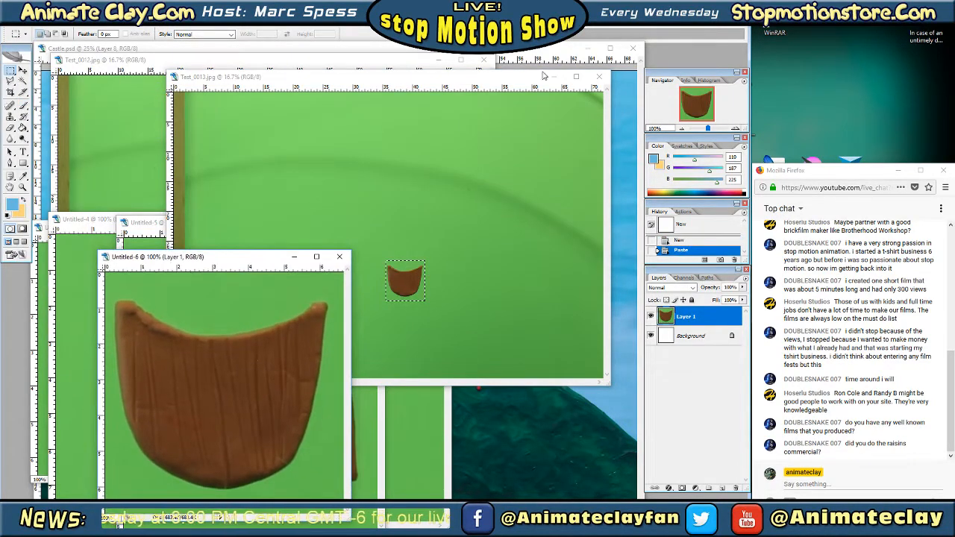
click(599, 77)
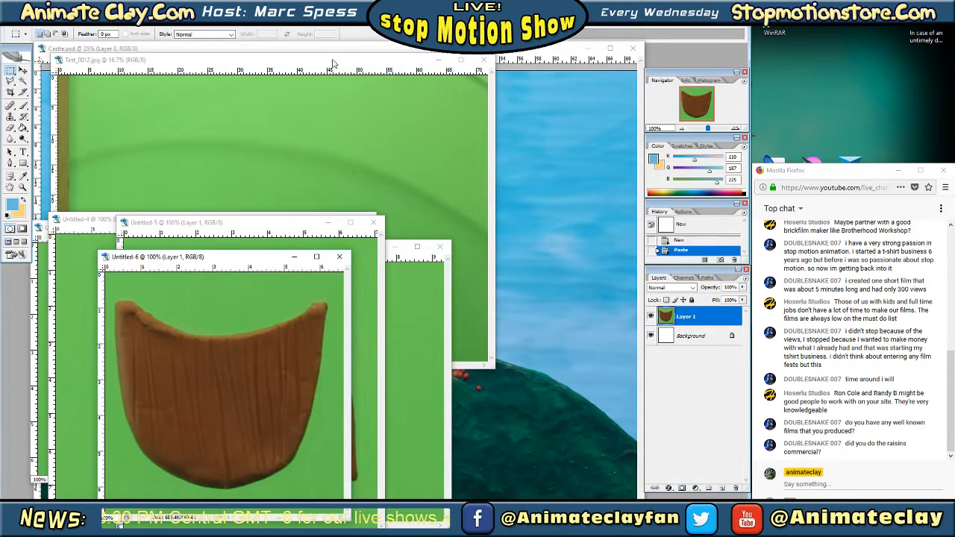
Copy a marquee selection around the door piece in Test_0012 into its own new clipboard-sized document, and close that photo
drag(334, 64, 403, 78)
drag(385, 293, 385, 293)
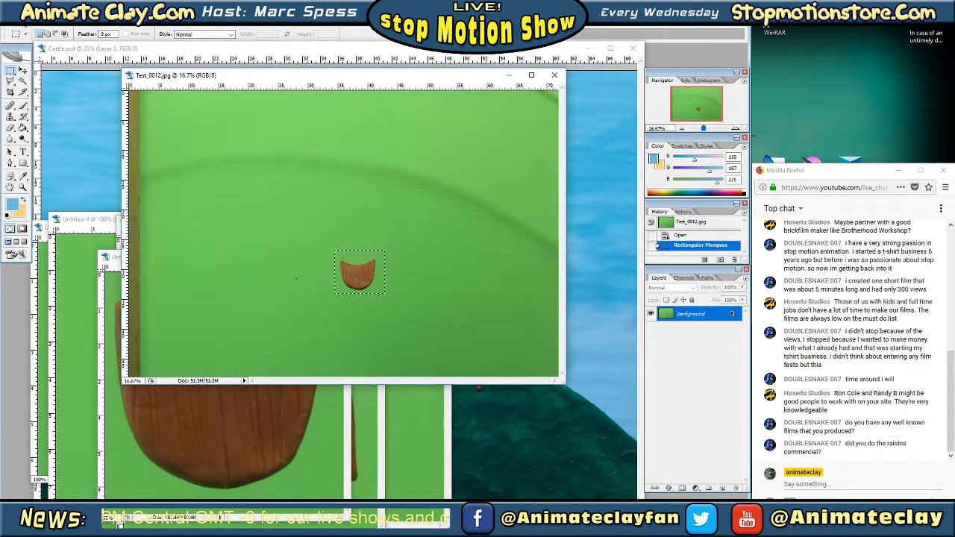
click(21, 22)
click(33, 83)
click(8, 22)
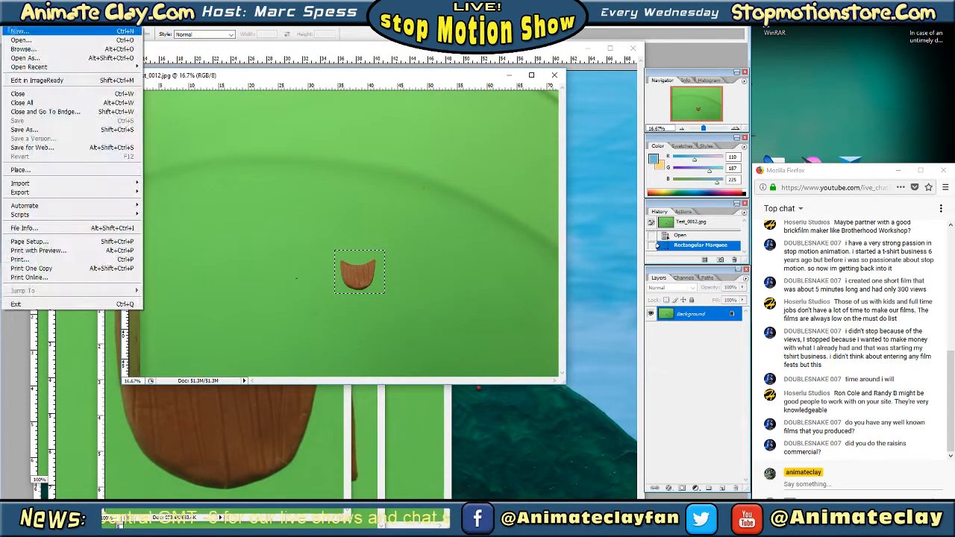
click(16, 37)
click(558, 143)
click(21, 22)
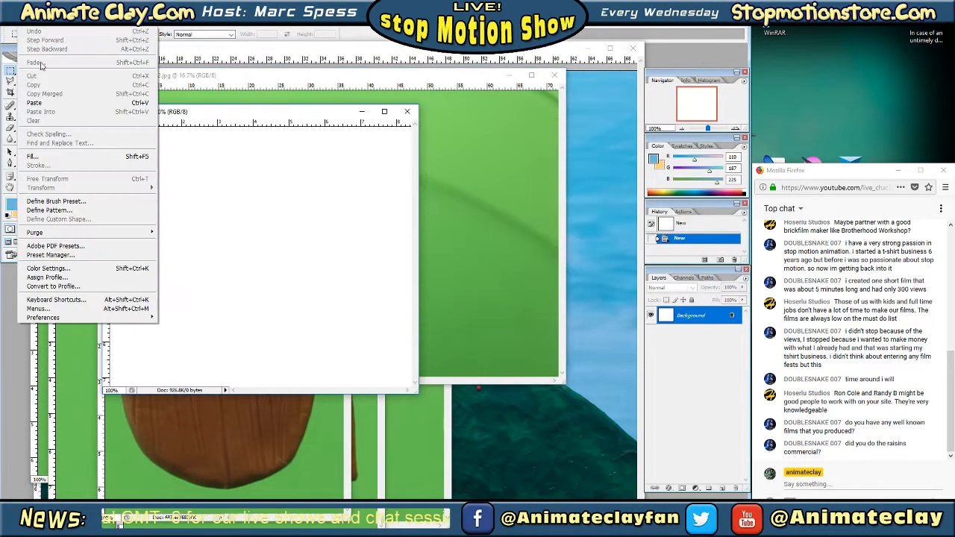
click(33, 98)
click(354, 77)
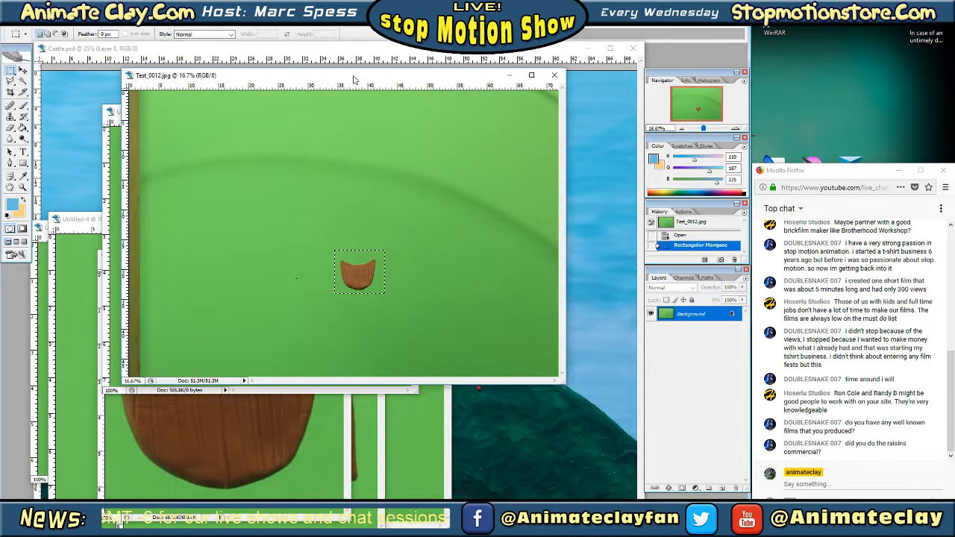
click(554, 75)
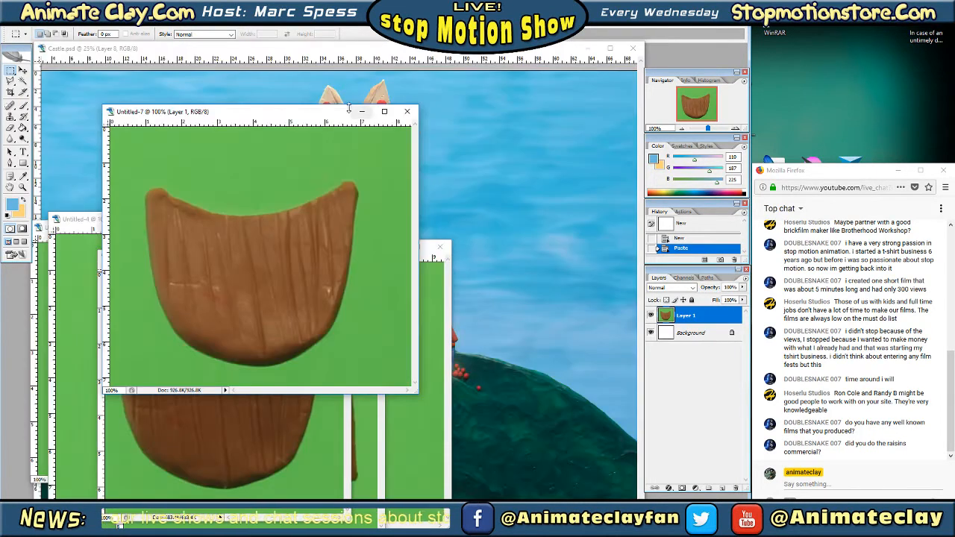
Place Untitled-6 and Untitled-7 side by side for comparison, and close Untitled-6 without saving
drag(304, 109, 559, 80)
drag(247, 260, 229, 114)
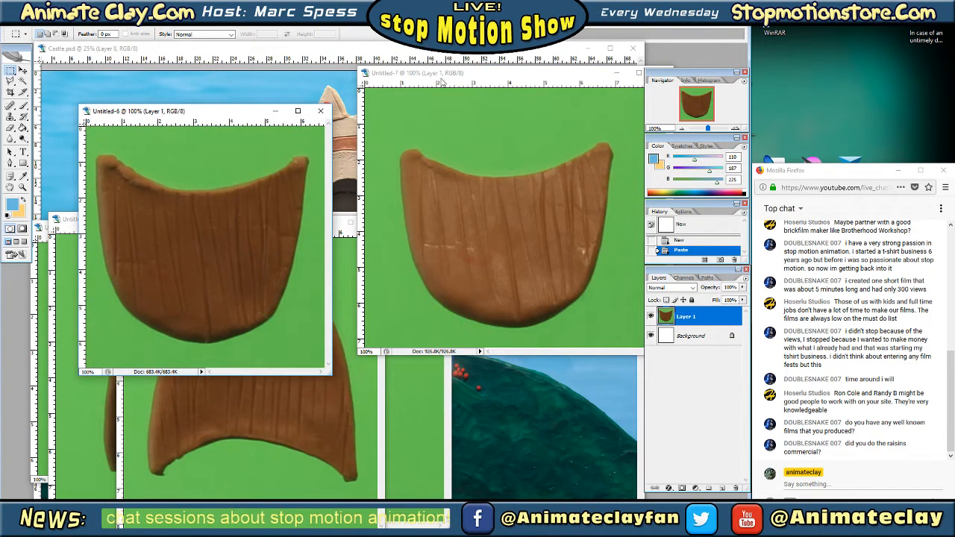
mouse_move(209, 110)
mouse_down()
mouse_move(272, 85)
mouse_move(214, 99)
mouse_up()
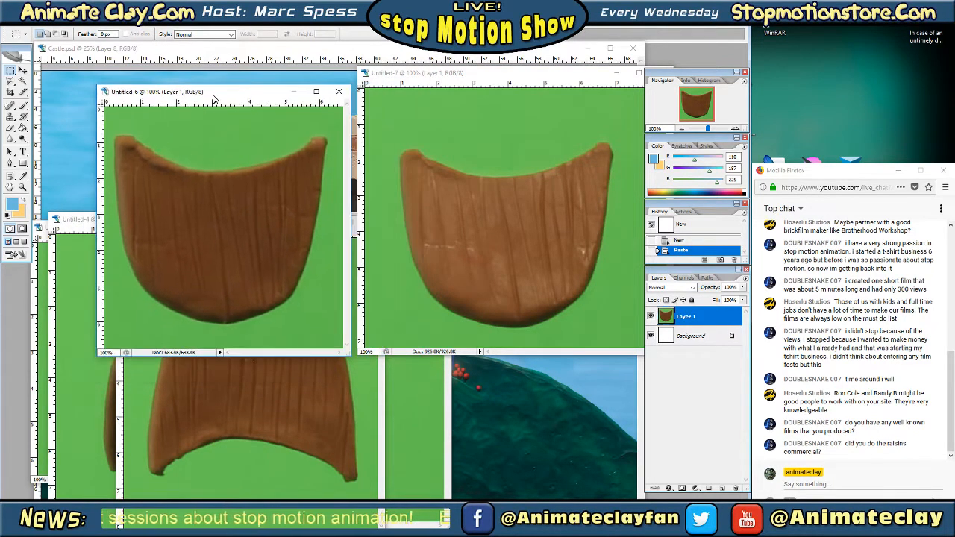
click(338, 91)
click(469, 196)
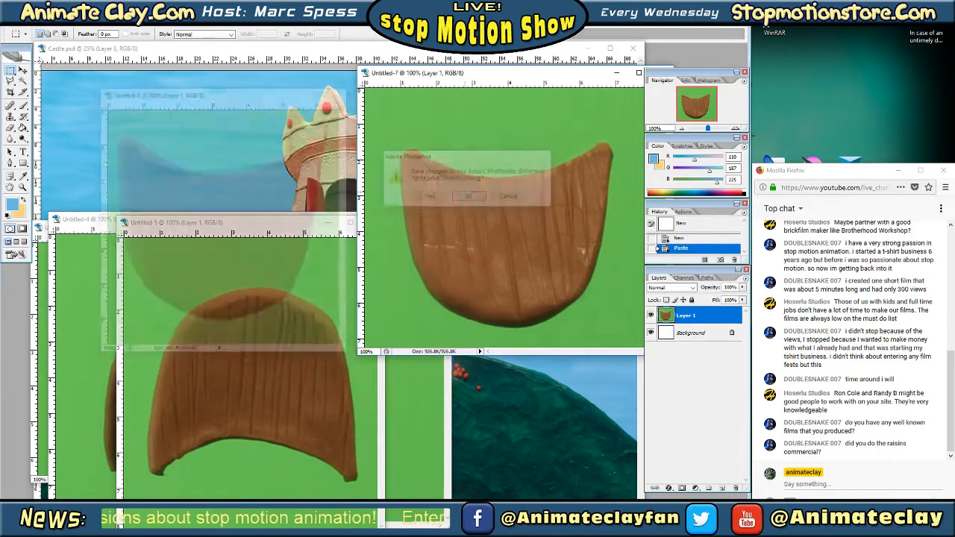
Spread out the remaining door-piece documents to review each one, leaving the arched door in Untitled-5 in front
drag(292, 226, 532, 174)
drag(271, 254, 522, 203)
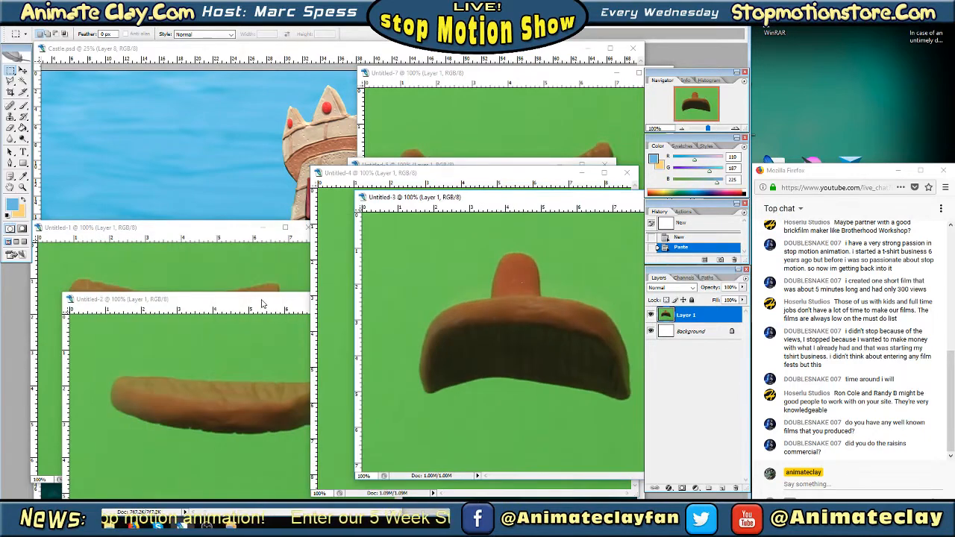
drag(261, 300, 493, 216)
drag(244, 230, 212, 235)
drag(469, 219, 193, 269)
drag(378, 193, 141, 247)
drag(445, 179, 177, 209)
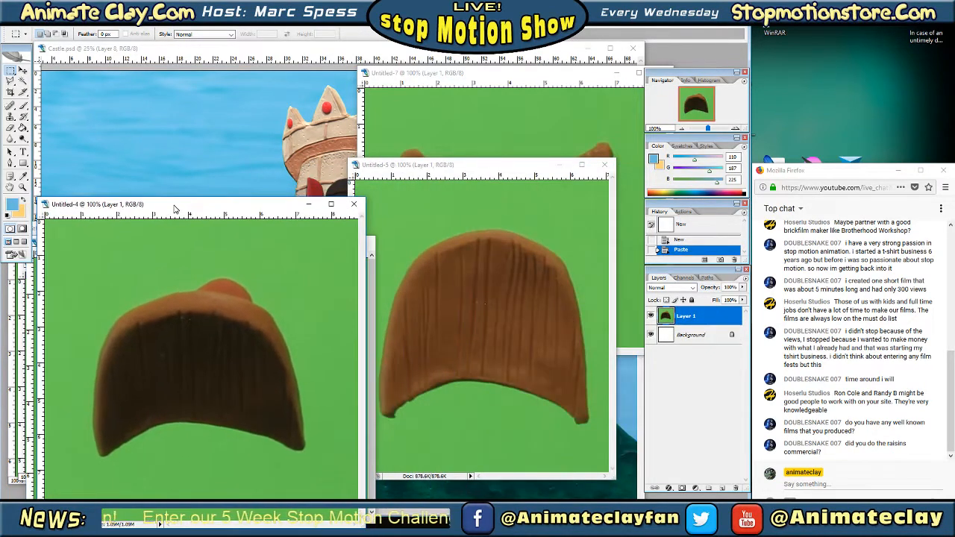
drag(473, 165, 384, 134)
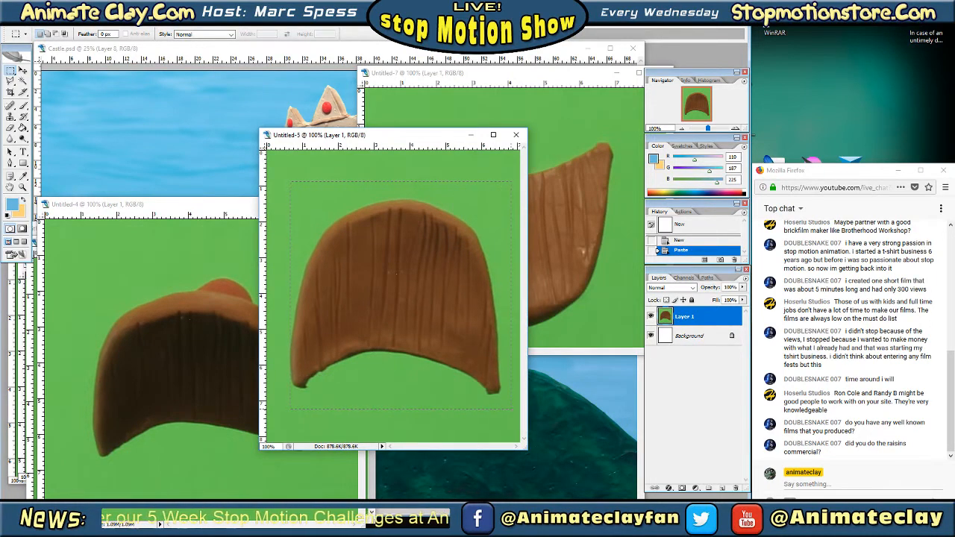
drag(512, 409, 512, 408)
drag(452, 345, 450, 343)
click(486, 167)
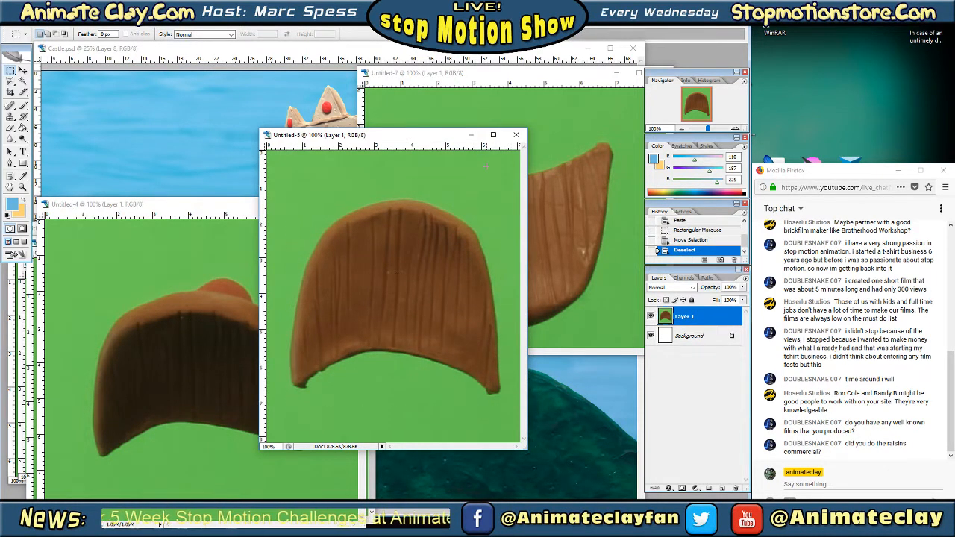
Select the green background around the arched door in Untitled-5 with the Magic Wand and clear it
click(22, 80)
click(334, 177)
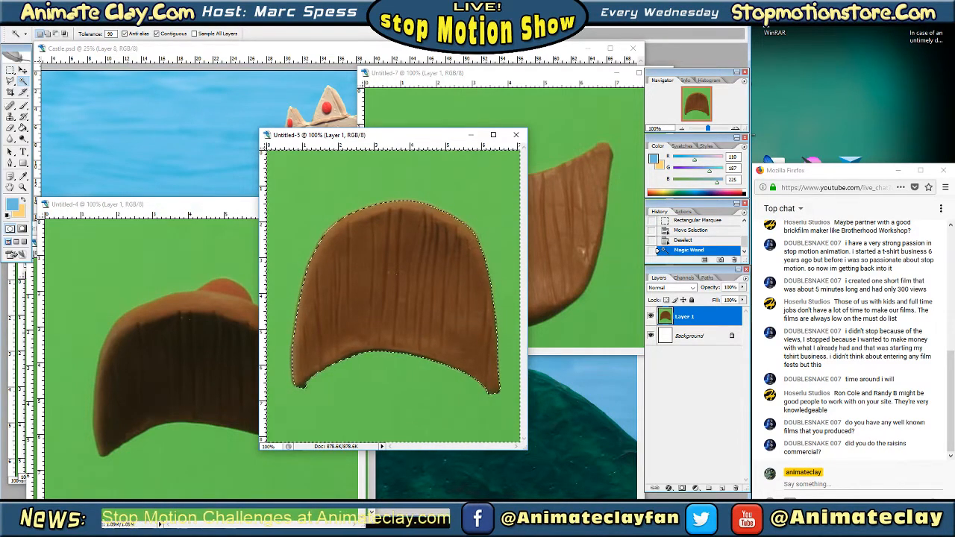
click(30, 22)
click(47, 120)
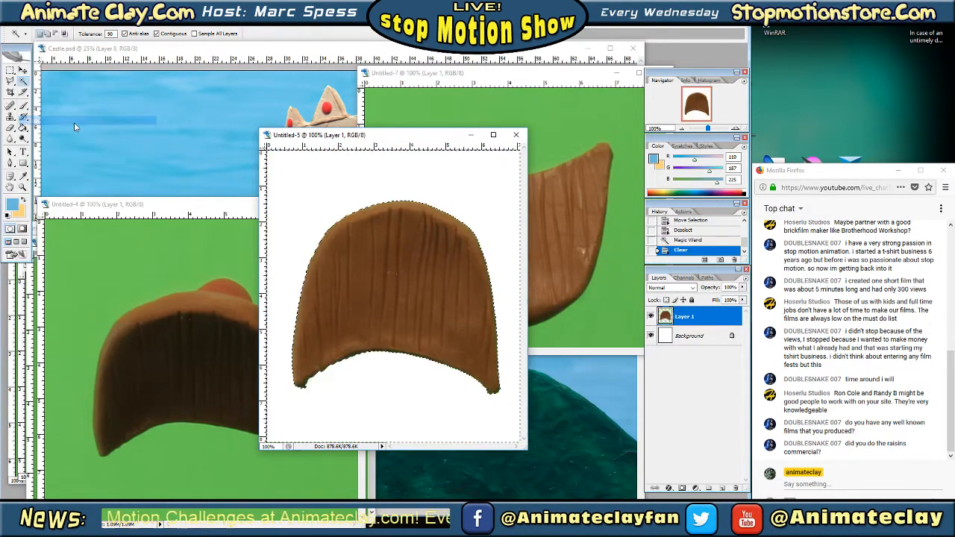
Copy the cut-out arched door layer from Untitled-5 into Castle.psd, placing it in the sky to the right of the tower
click(10, 69)
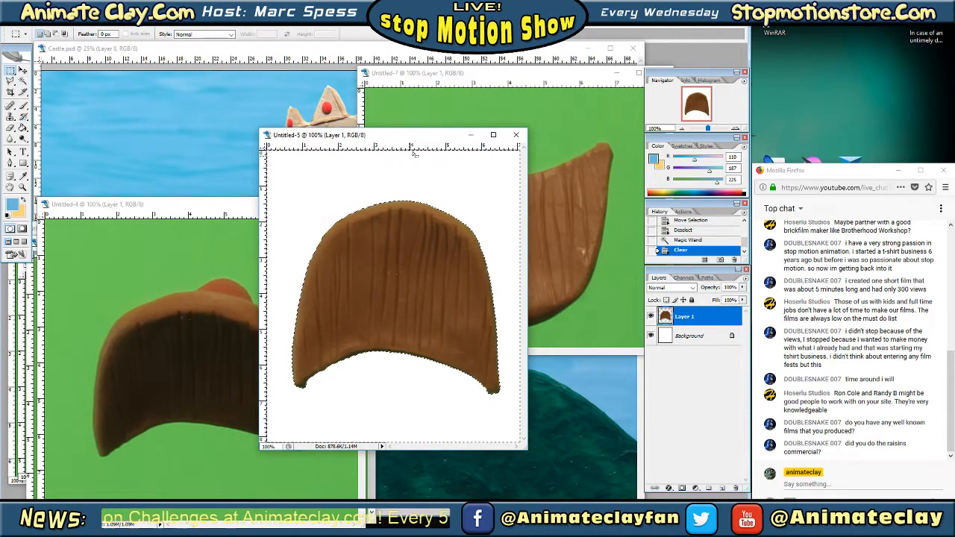
drag(412, 137, 240, 129)
drag(515, 74, 202, 226)
mouse_move(231, 133)
mouse_down()
mouse_move(491, 174)
mouse_move(317, 142)
mouse_move(231, 147)
mouse_up()
click(261, 206)
drag(698, 314, 466, 246)
key(Tab)
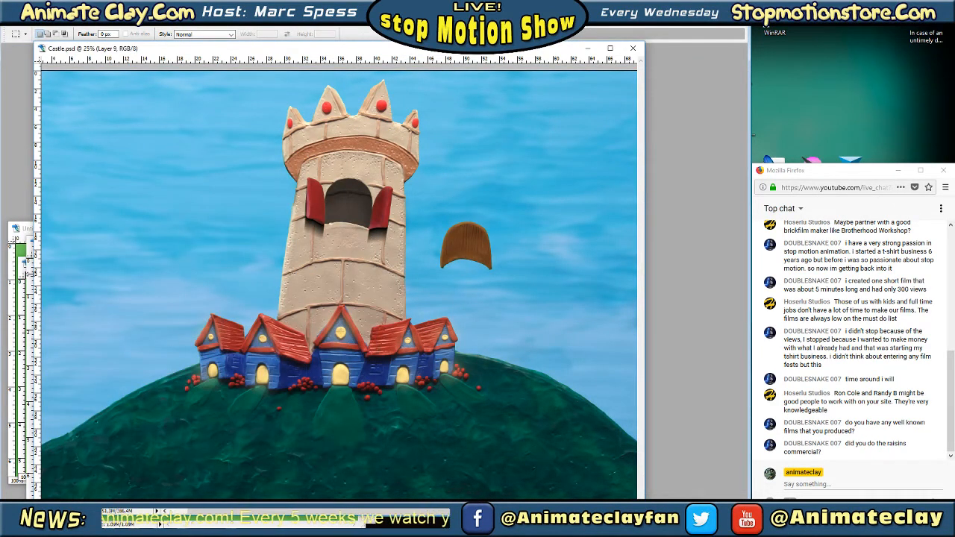
key(Tab)
Select the green background around the dark door piece in Untitled-3 with the Magic Wand and clear it
click(27, 278)
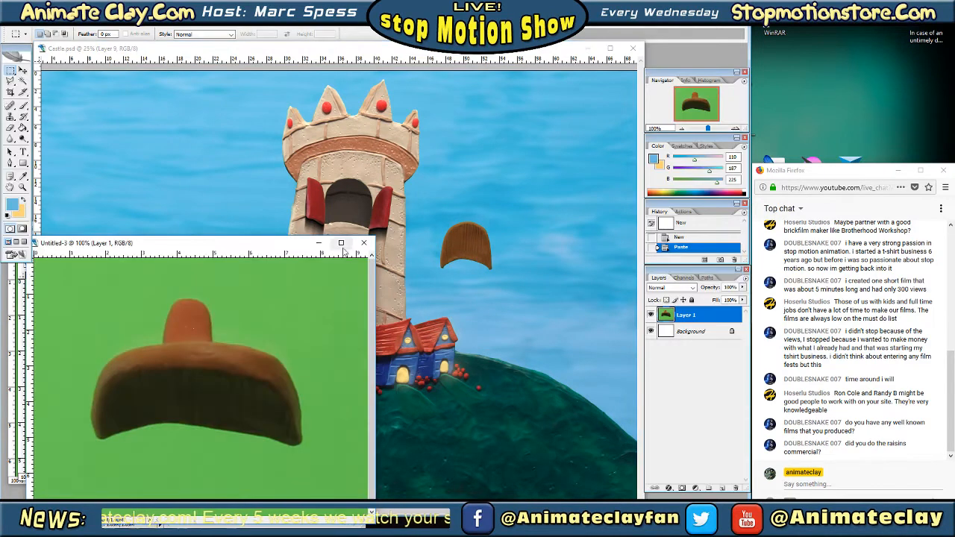
drag(282, 247, 464, 154)
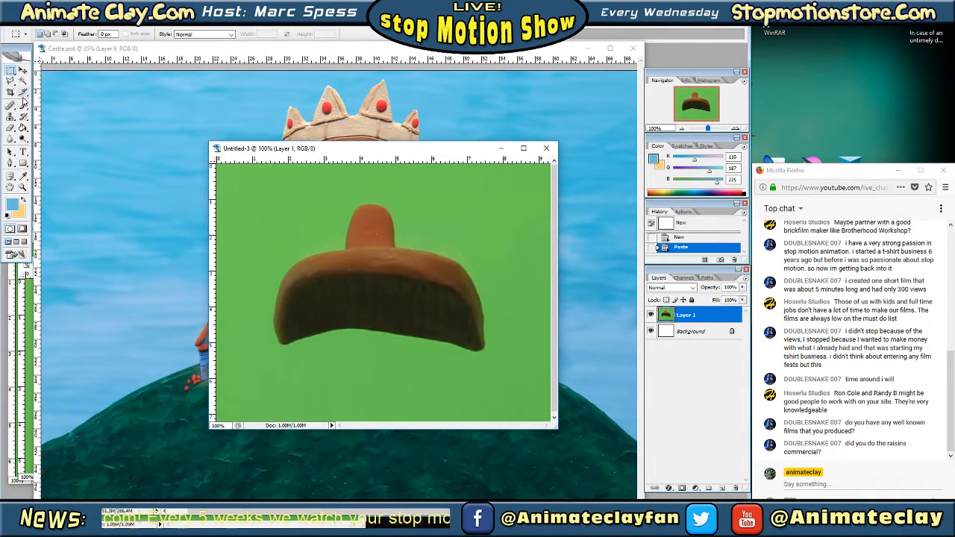
click(22, 80)
key(shift+Tab)
click(319, 198)
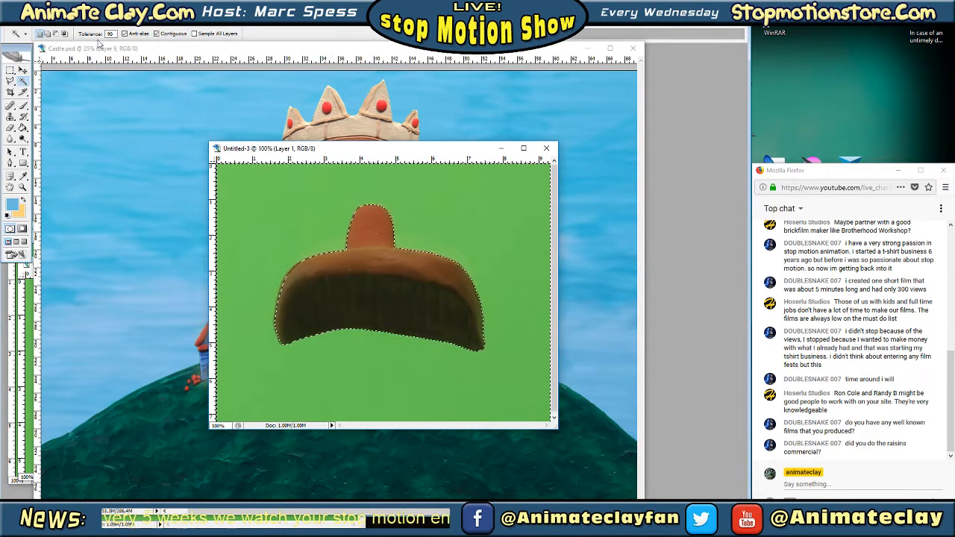
click(27, 22)
click(43, 121)
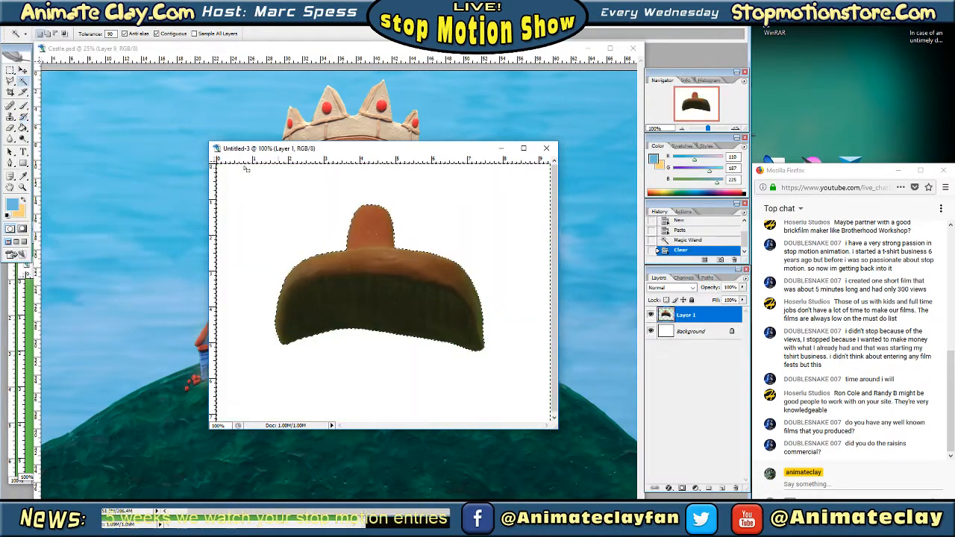
Copy the cut-out dark door piece from Untitled-3 into Castle.psd, overlapping the arched door beside the tower
key(m)
click(367, 233)
drag(472, 148, 330, 206)
drag(482, 248, 483, 249)
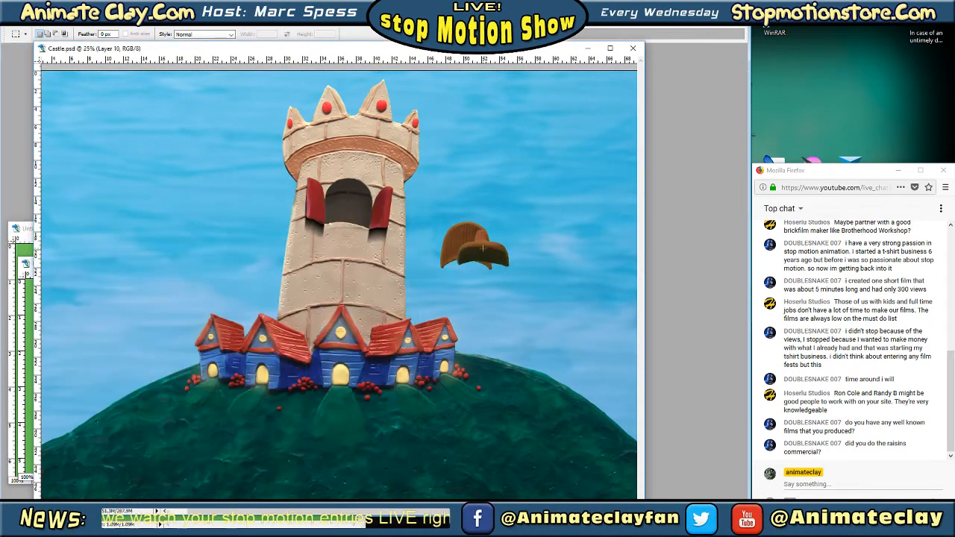
Clear the green background around the thin door piece in Untitled-2 with the Magic Wand and copy the piece into Castle.psd
click(28, 296)
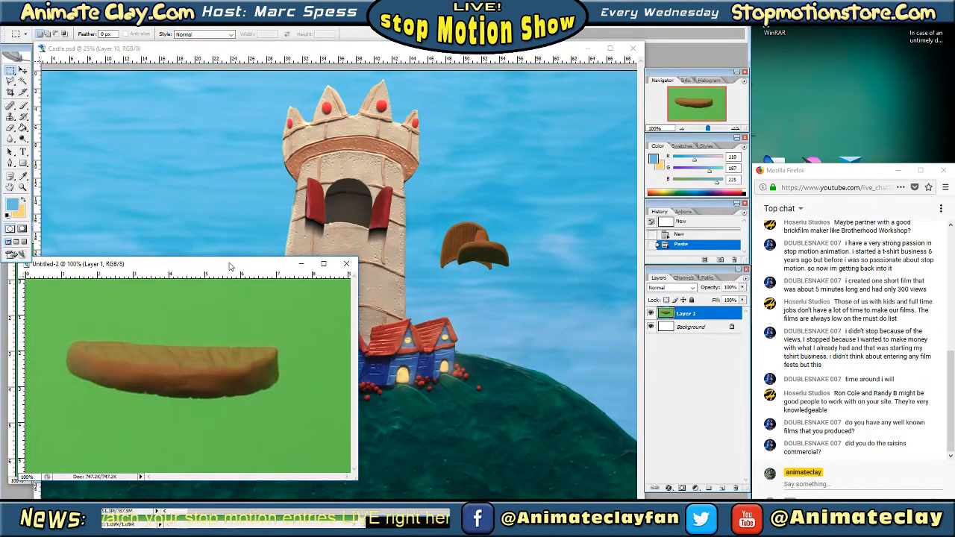
drag(230, 266, 285, 212)
click(23, 83)
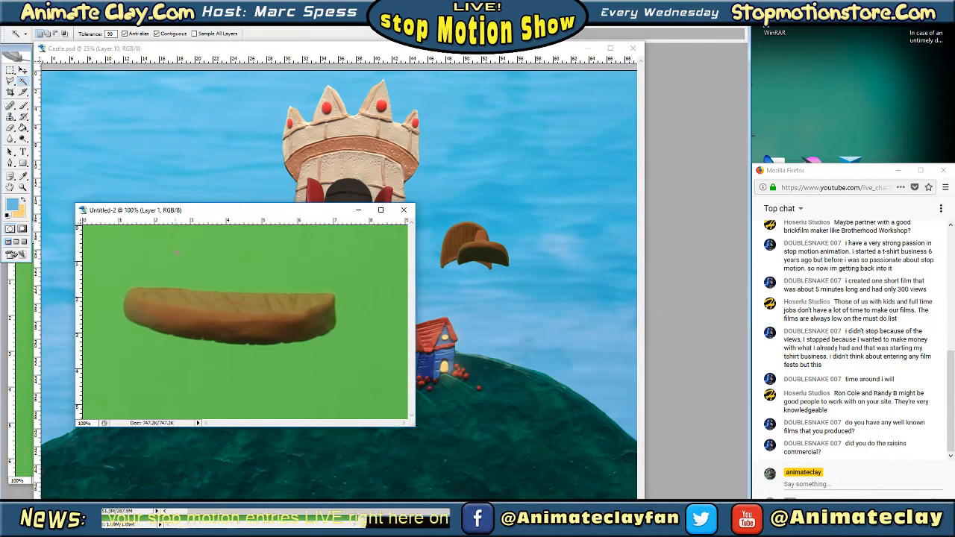
click(177, 252)
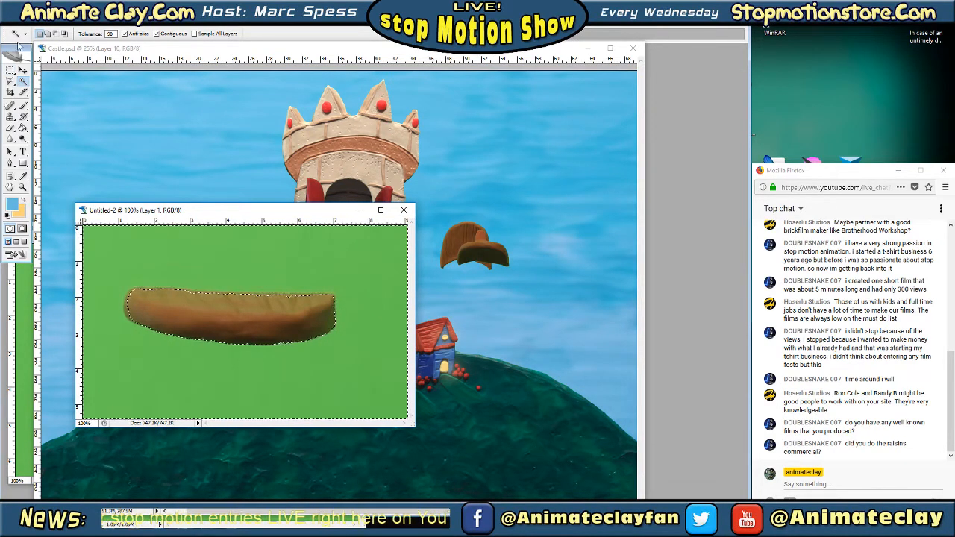
click(28, 19)
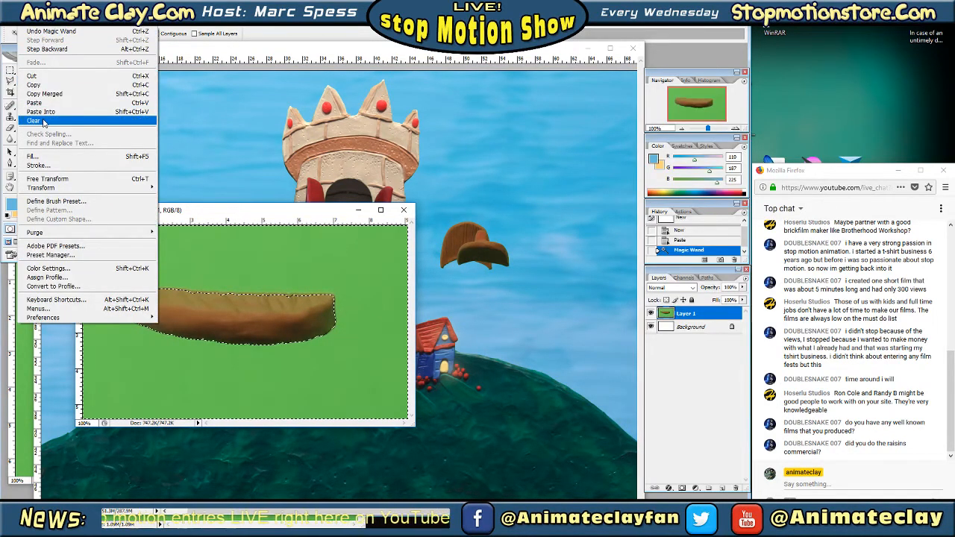
click(42, 121)
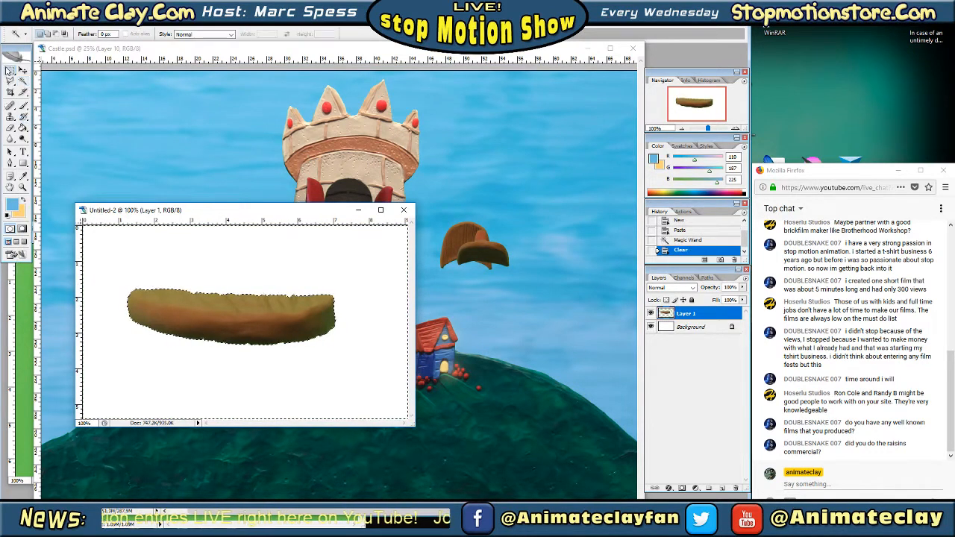
click(175, 242)
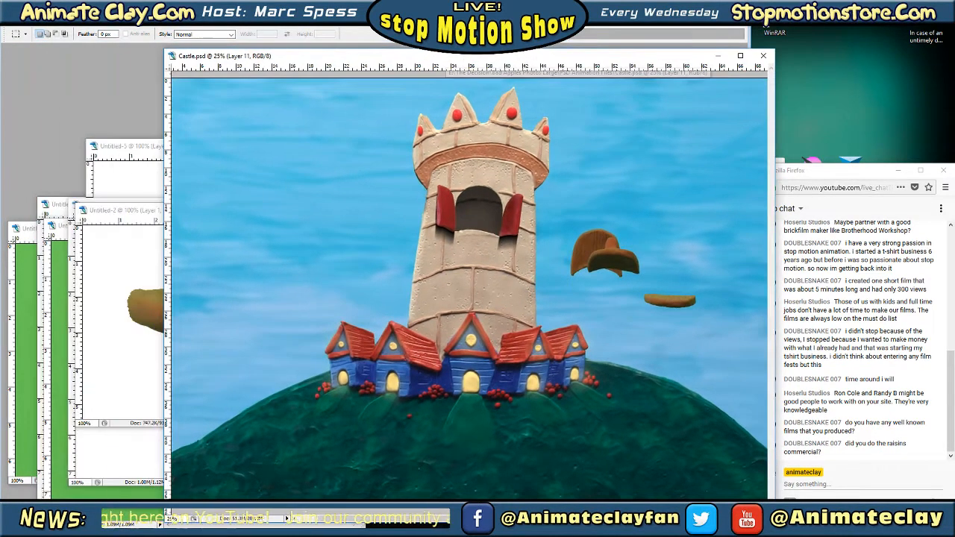
Close Untitled-2 and Untitled-3 without saving, and bring Untitled-5 to the front
click(403, 210)
click(464, 196)
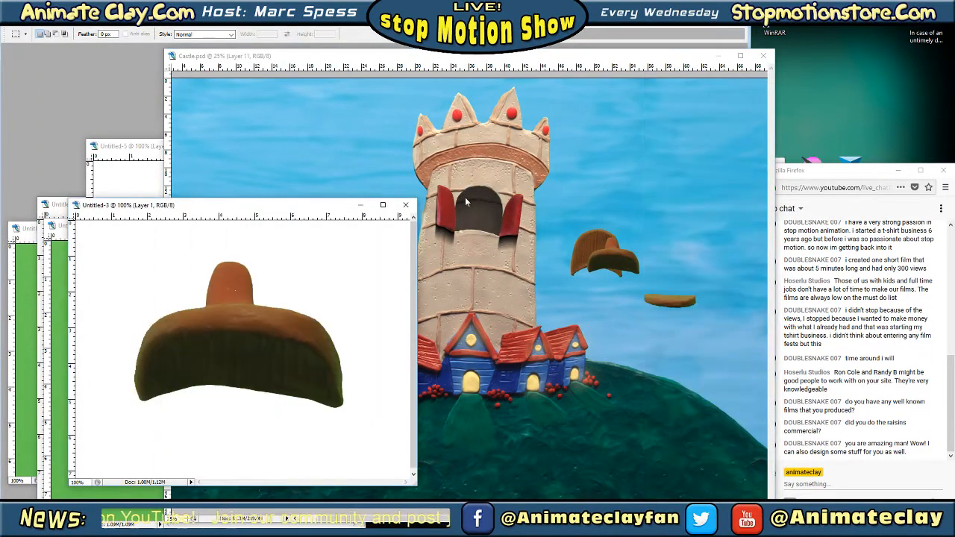
key(Tab)
click(403, 204)
click(464, 197)
click(156, 163)
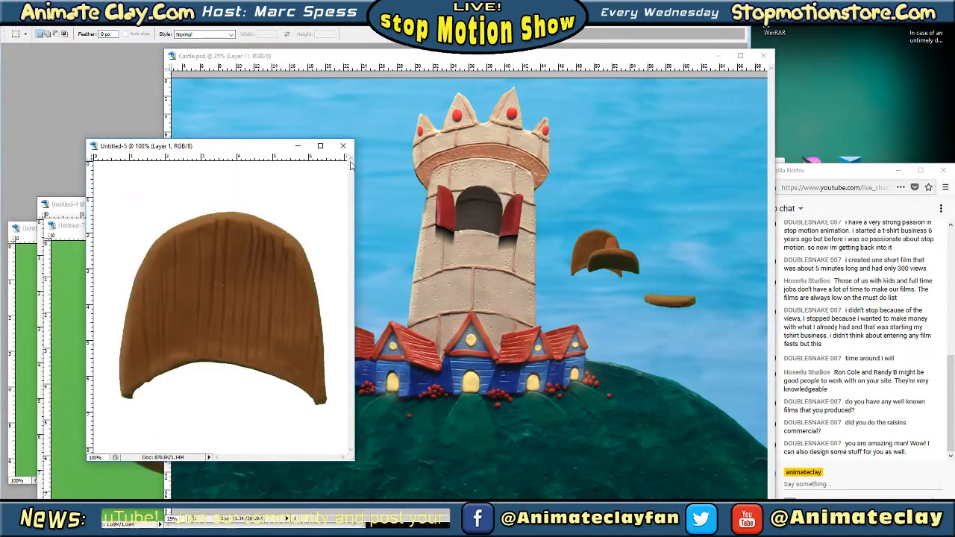
Close Untitled-5 without saving and bring Untitled-7 in front of the Castle.psd window
click(347, 146)
click(465, 195)
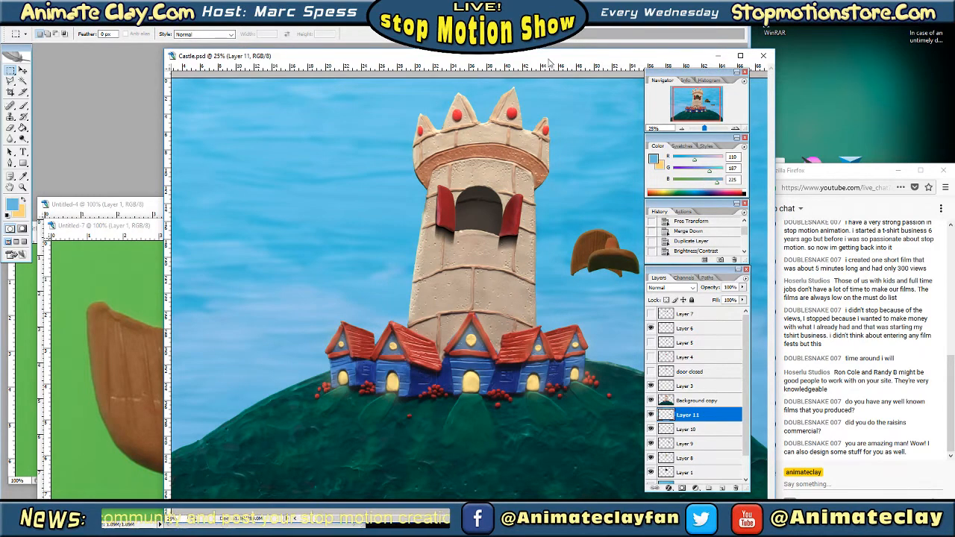
drag(549, 59, 520, 51)
drag(112, 226, 139, 188)
Select the green background around the brown door piece in Untitled-7 with the Magic Wand, clear it and deselect
click(22, 81)
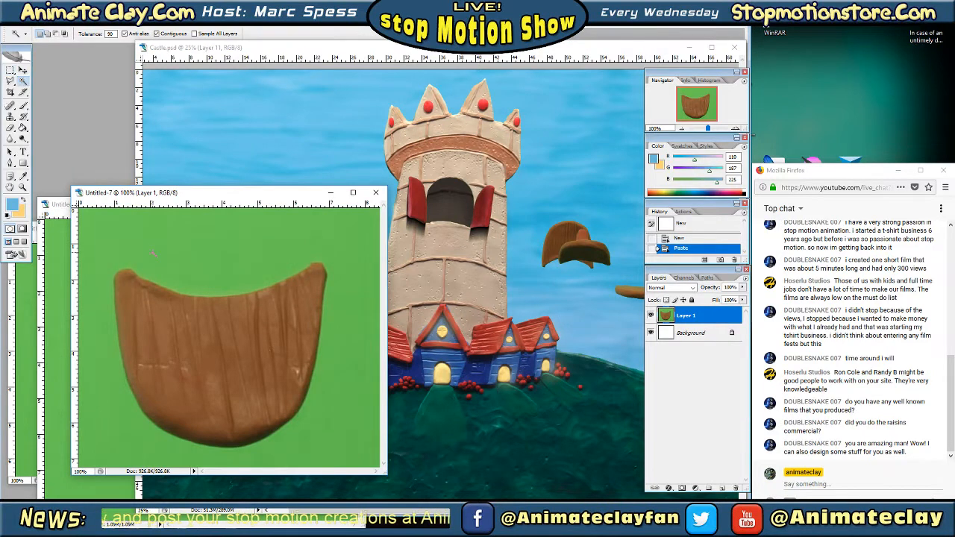
click(298, 425)
click(30, 17)
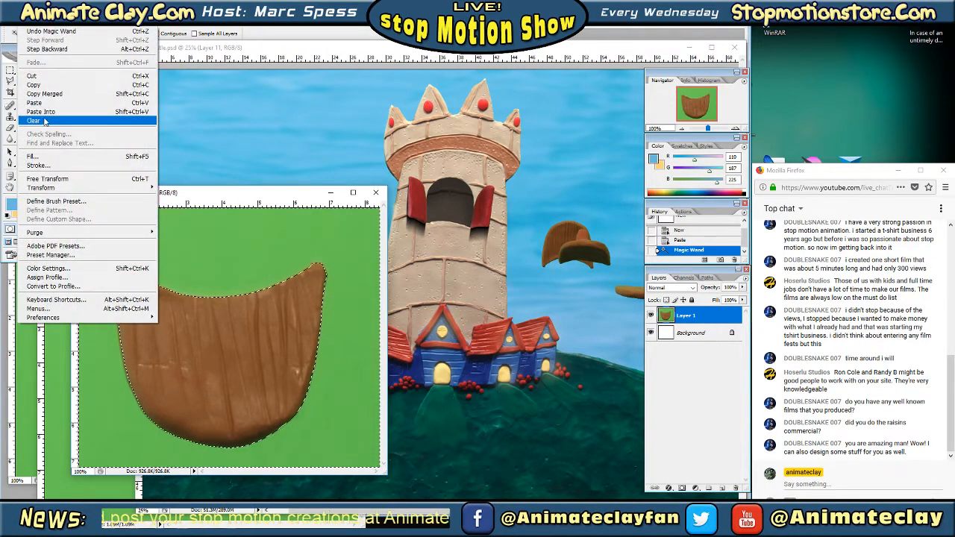
click(33, 120)
key(ctrl+d)
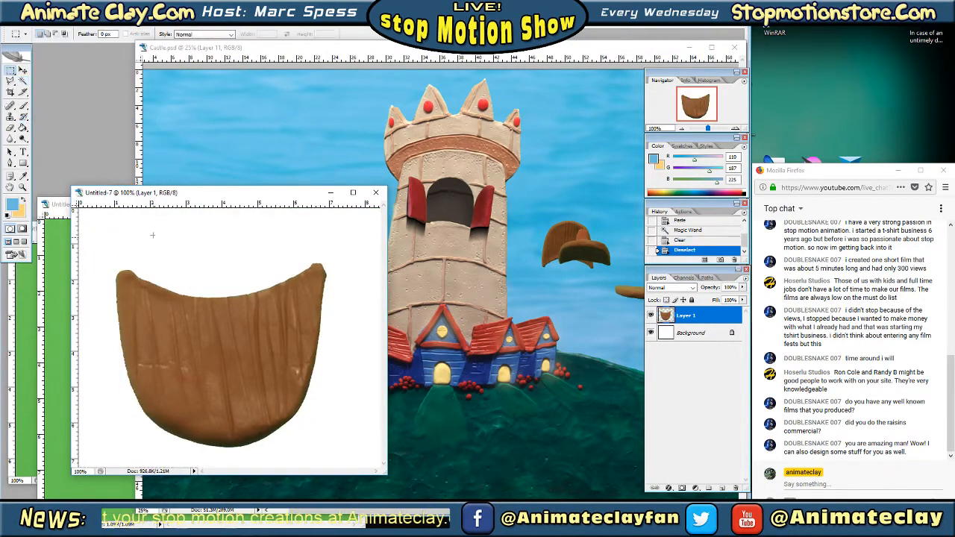
Copy the cut-out door piece from Untitled-7 into Castle.psd below the arched door pieces, and close Untitled-7 without saving
drag(704, 318, 589, 300)
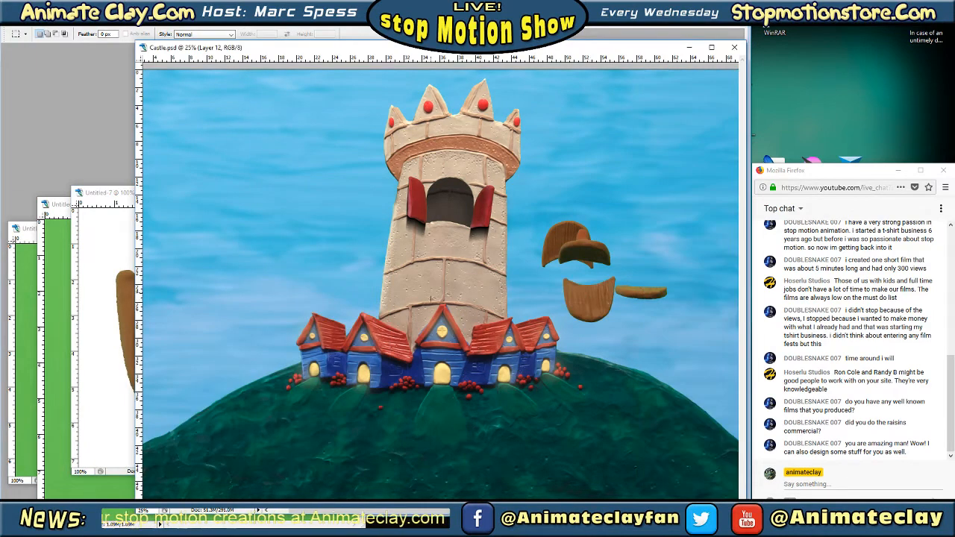
click(114, 252)
click(377, 192)
click(470, 201)
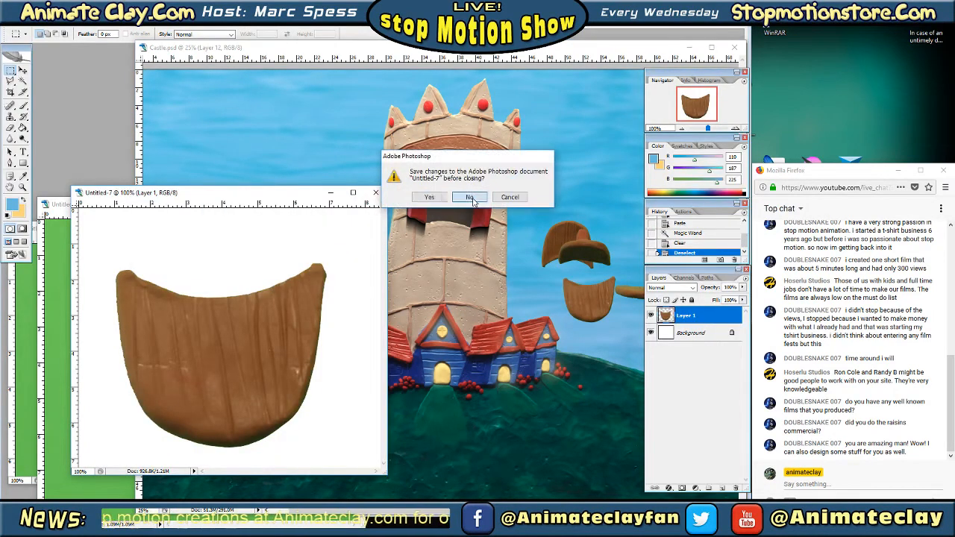
Bring Untitled-4 to the front and clear the green background around its dark arched door piece with the Magic Wand
drag(193, 210, 215, 161)
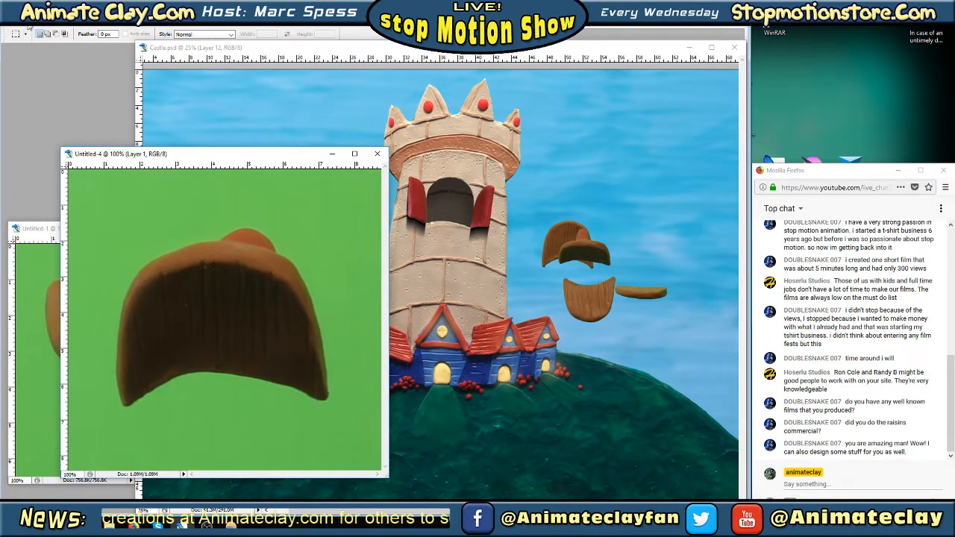
key(Tab)
click(23, 81)
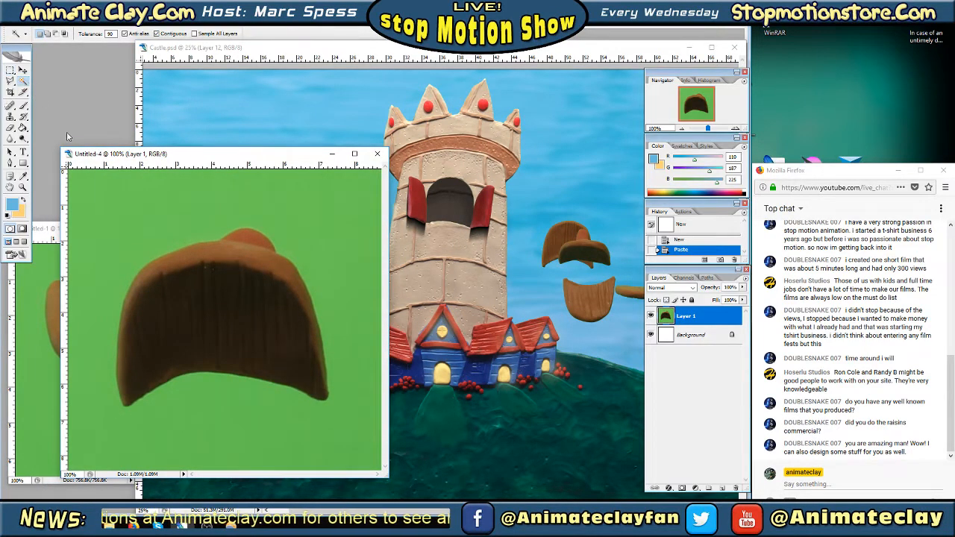
click(128, 208)
click(11, 70)
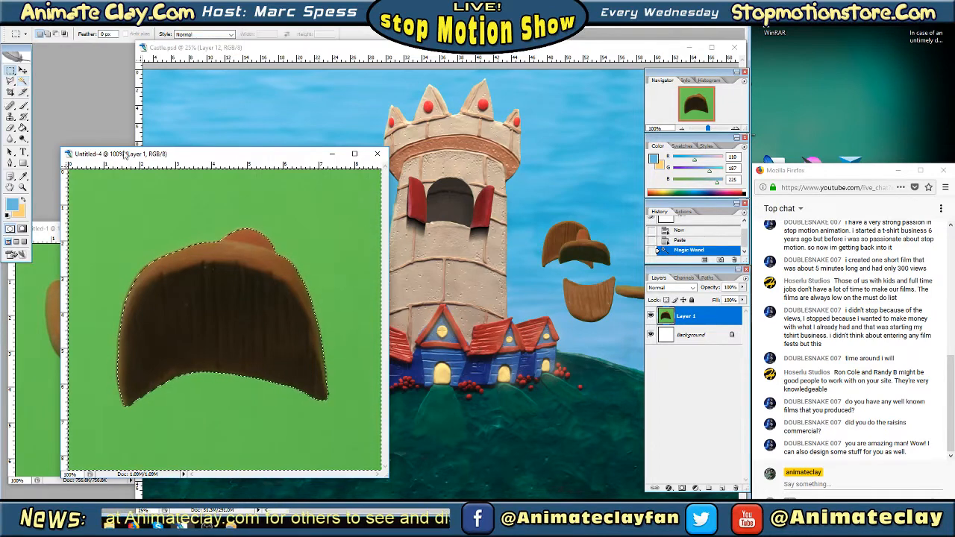
click(26, 21)
click(45, 122)
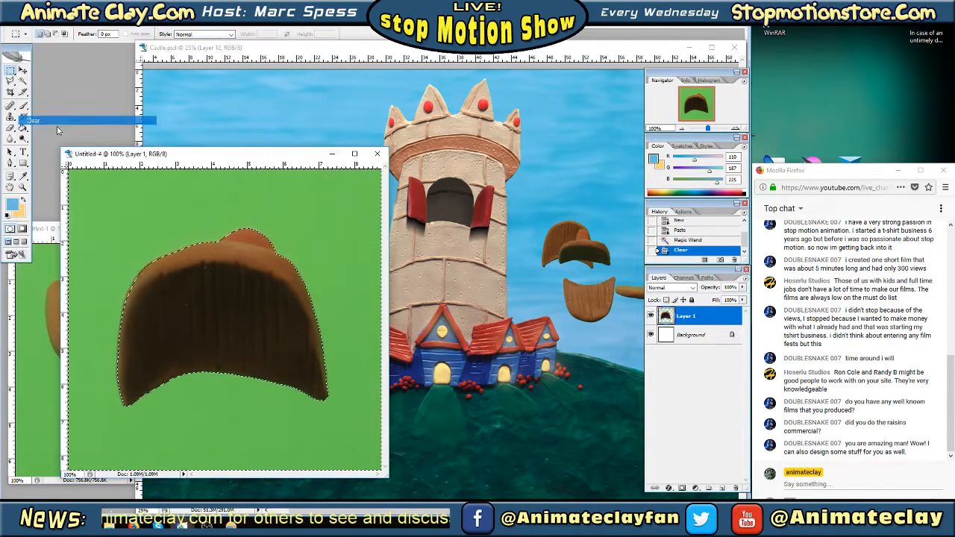
Copy the dark arched door piece from Untitled-4 into Castle.psd among the other door pieces, and close Untitled-4 without saving
key(Tab)
click(707, 279)
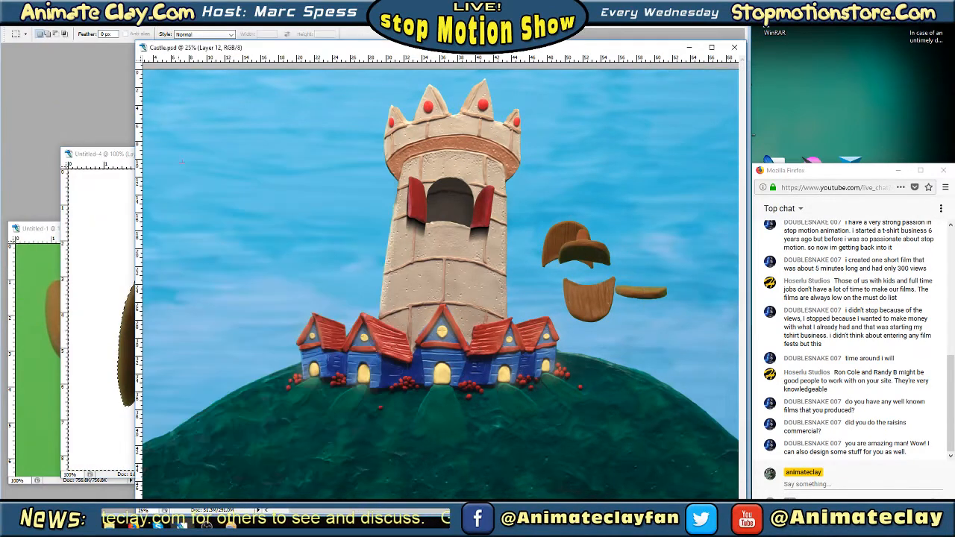
click(122, 173)
key(Tab)
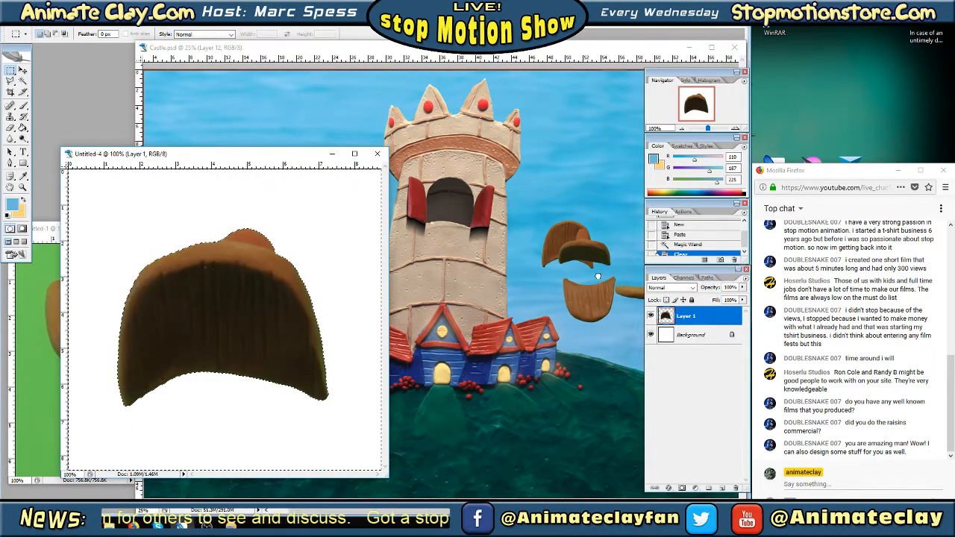
drag(598, 276, 597, 276)
click(107, 217)
click(377, 154)
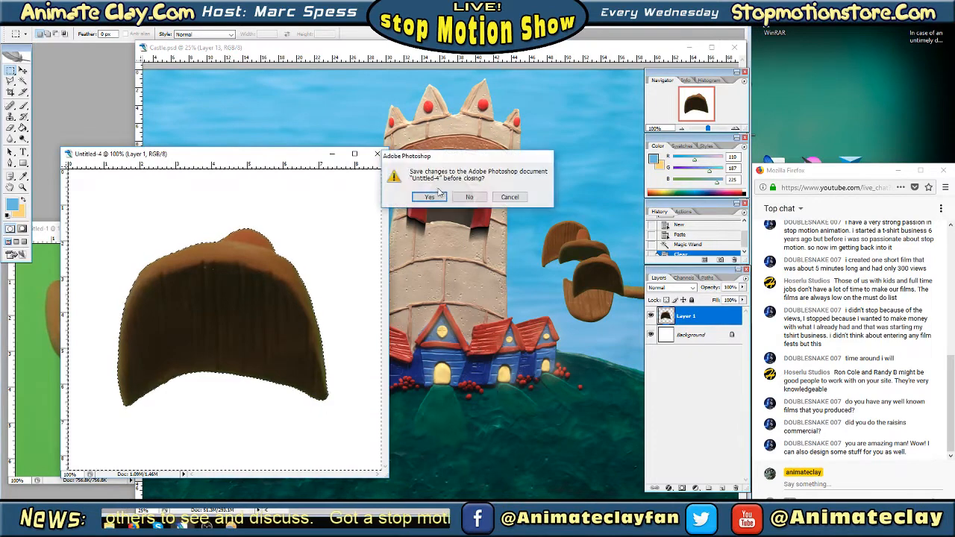
click(469, 197)
Clear the green background around the light door piece with the stem in Untitled-1 using the Magic Wand
drag(207, 229, 253, 194)
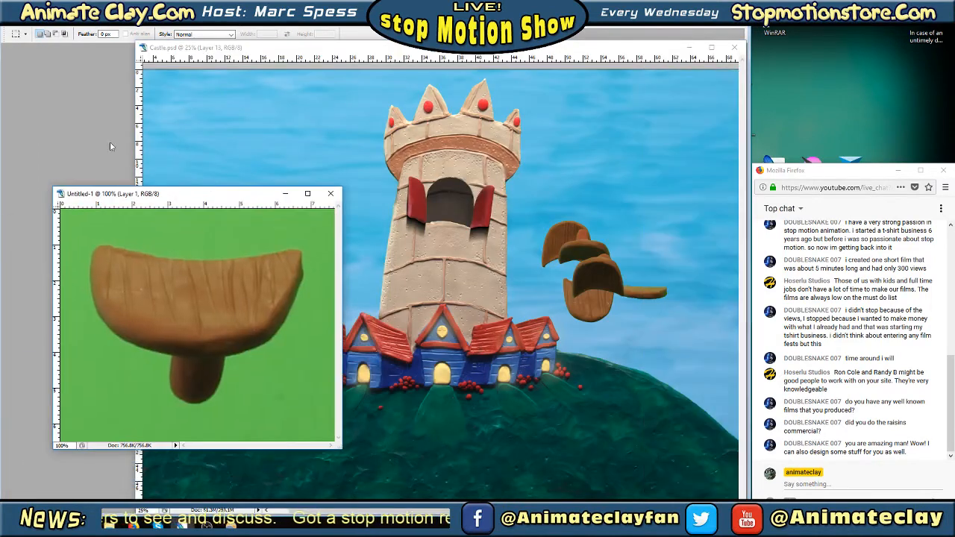
click(23, 81)
click(160, 230)
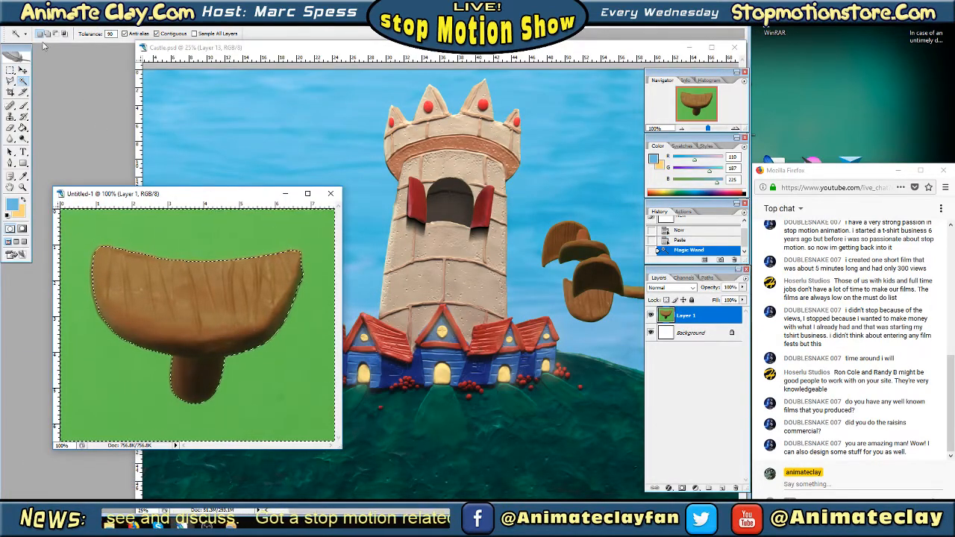
click(24, 21)
click(40, 121)
click(10, 70)
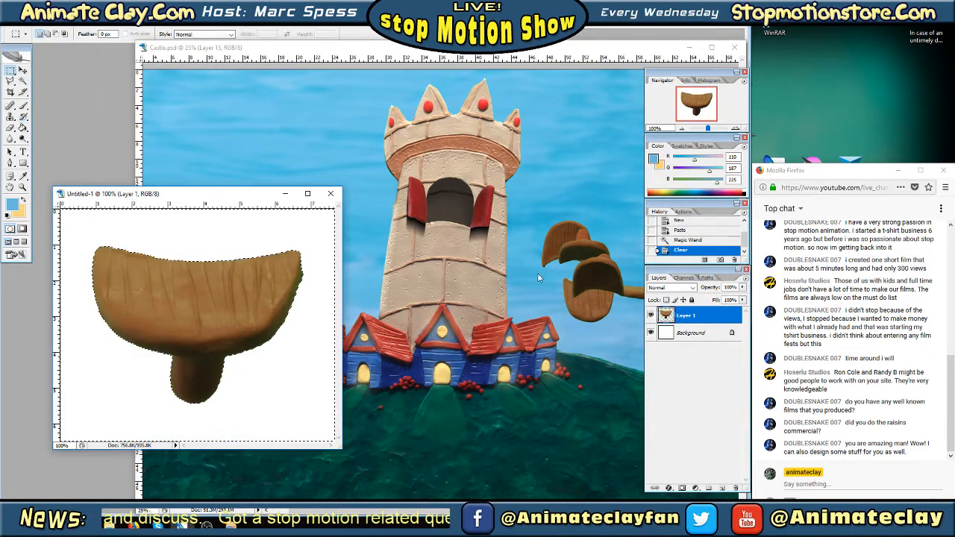
Copy the cut-out stemmed door piece from Untitled-1 into Castle.psd over the lower door pieces, and close Untitled-1 without saving
click(184, 256)
drag(598, 305, 598, 306)
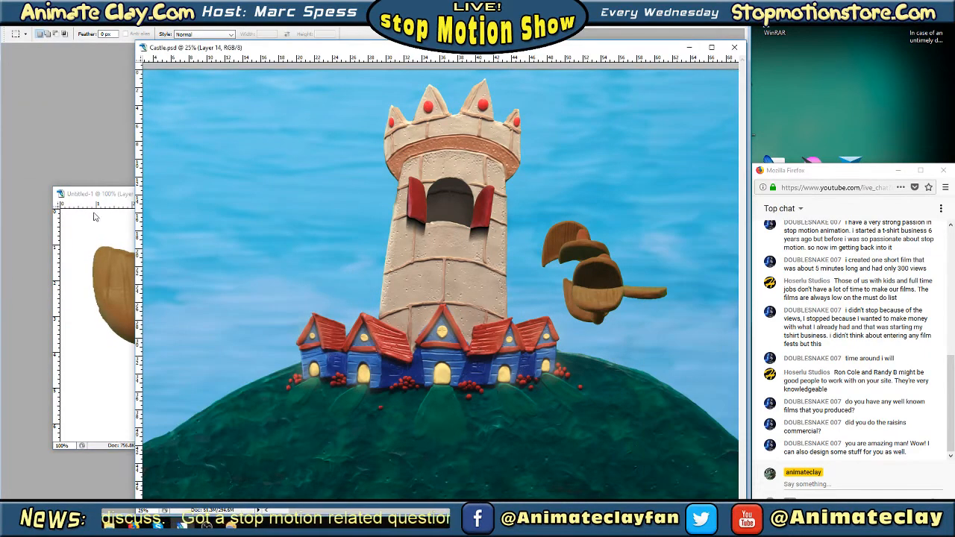
click(94, 214)
click(331, 194)
click(468, 197)
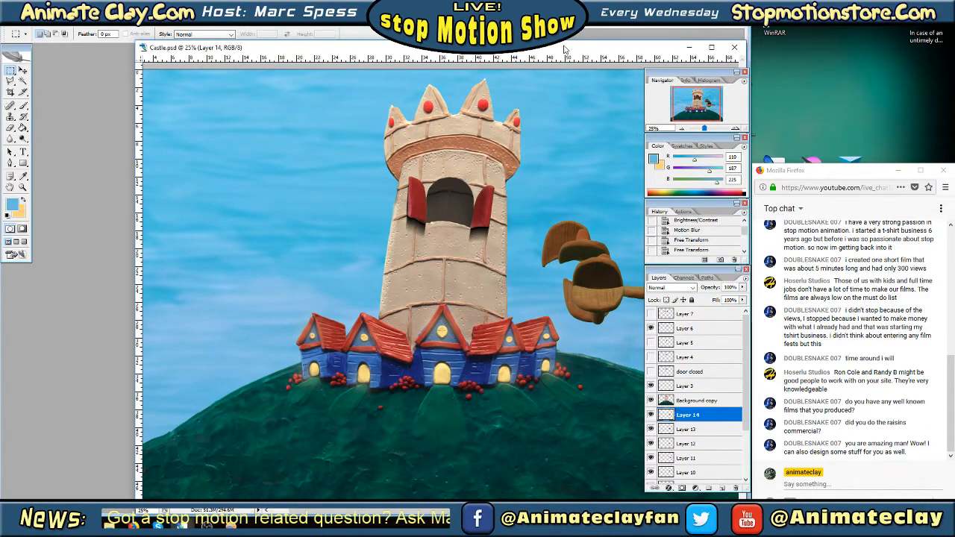
Reposition the Castle.psd window in the workspace and hide the palettes to leave the whole artwork uncovered
drag(618, 51, 541, 53)
key(Tab)
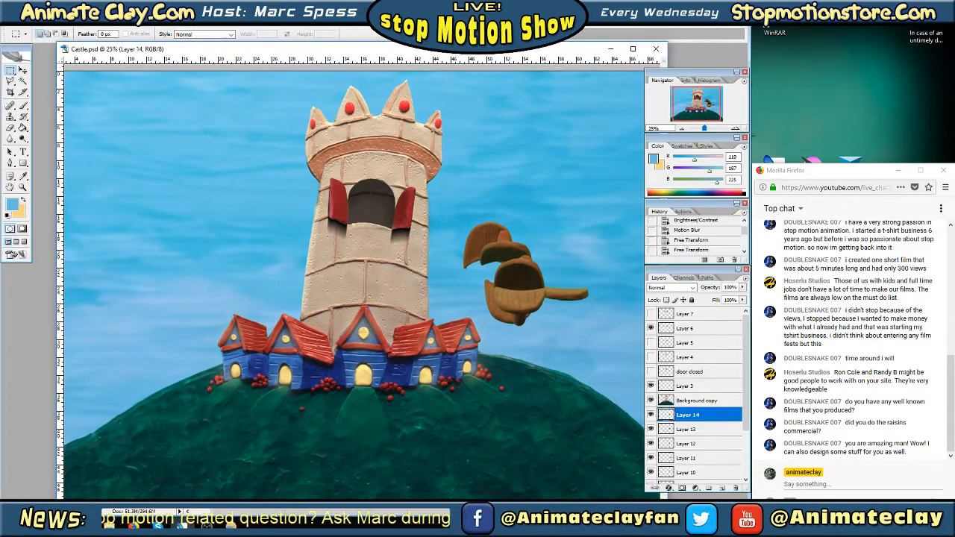
key(Tab)
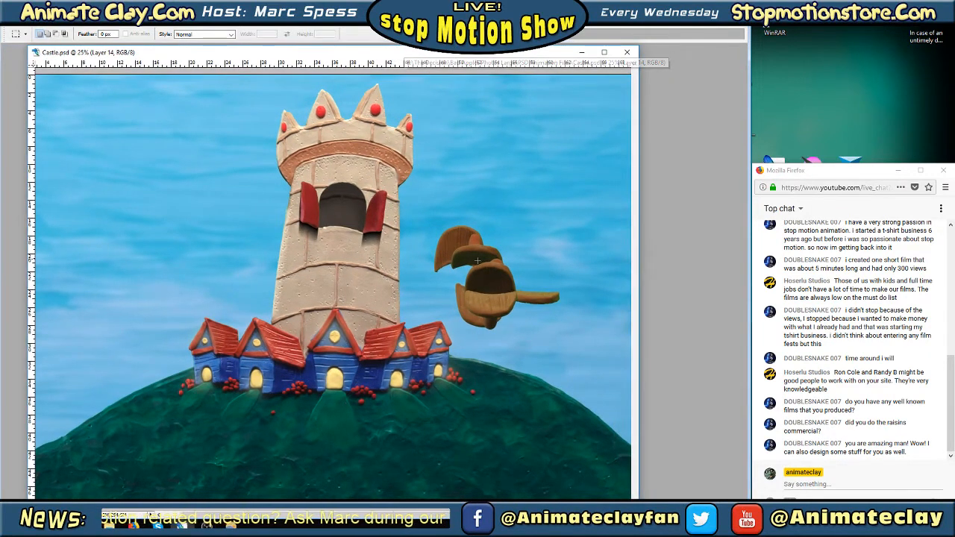
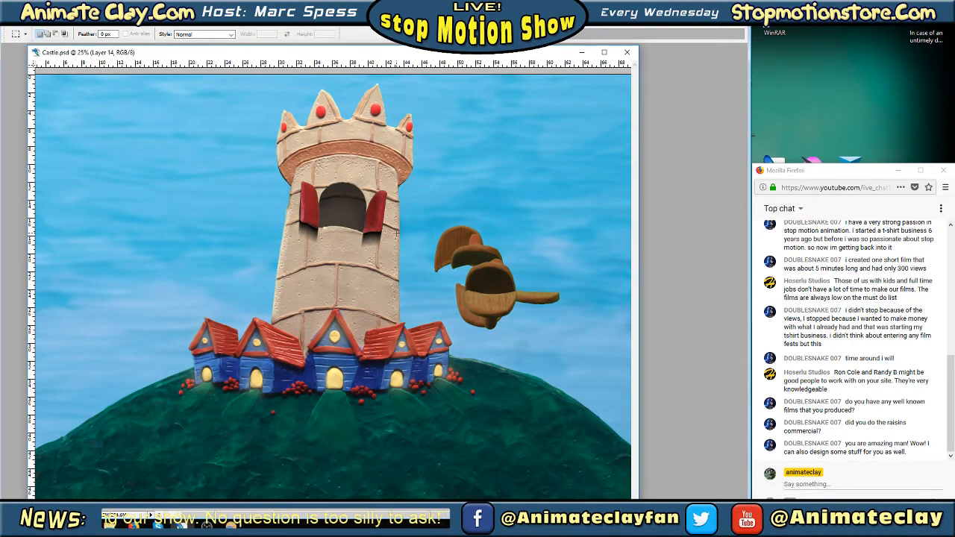
Shift the Castle.psd window slightly within the workspace and bring the palettes back into view
drag(451, 57, 464, 59)
key(Tab)
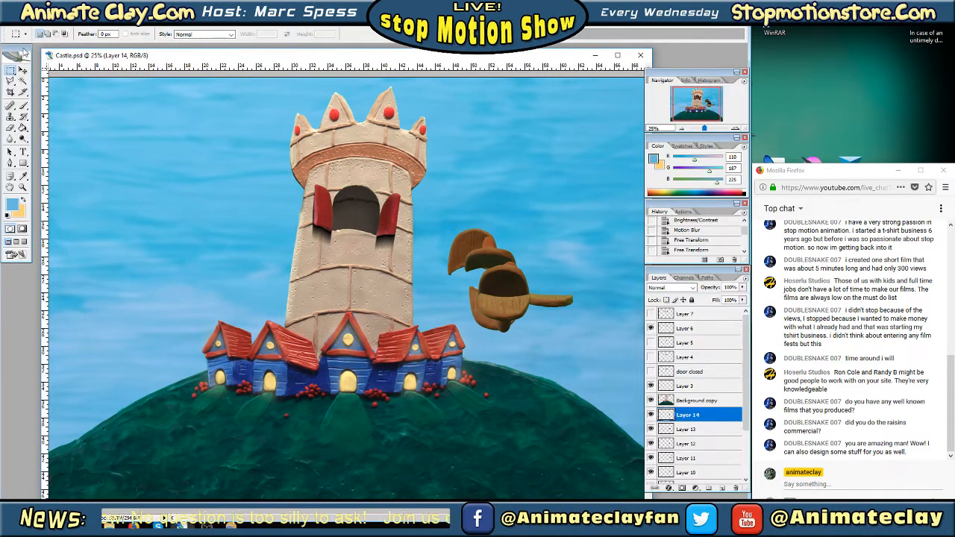
key(Tab)
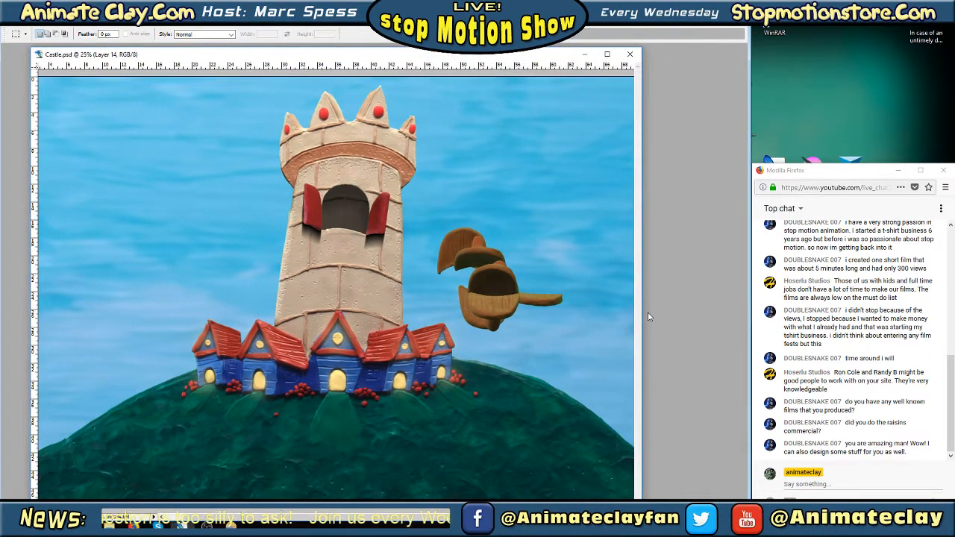
key(Tab)
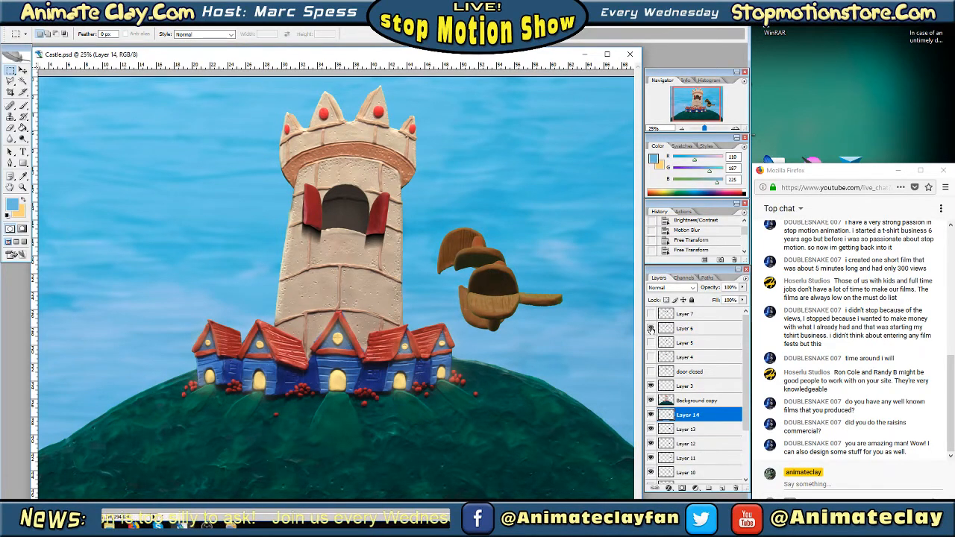
Hide Layer 6 with the open red shutters so only the dark tower window shows
click(651, 329)
click(651, 329)
click(651, 329)
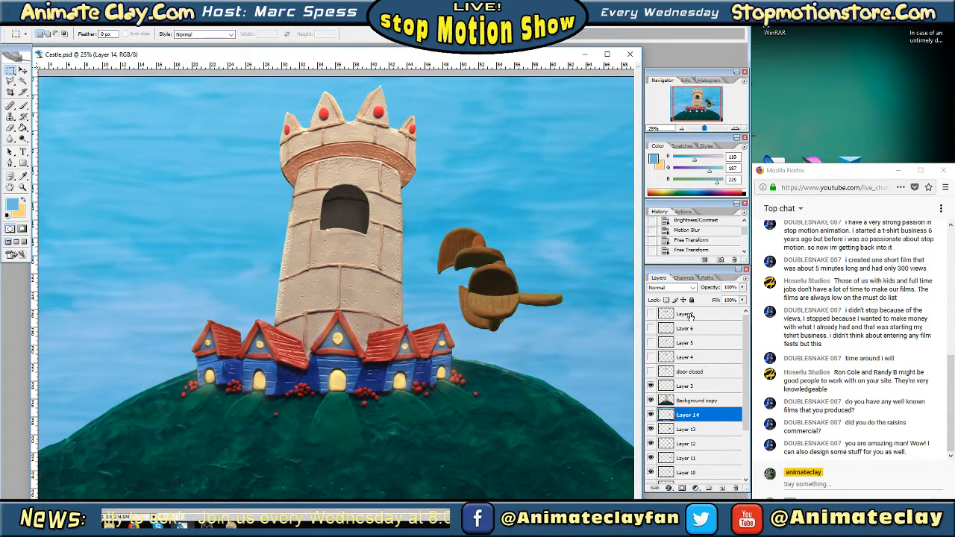
Toggle Layer 3's visibility to check what it contributes to the artwork, and select that layer
click(651, 386)
click(651, 386)
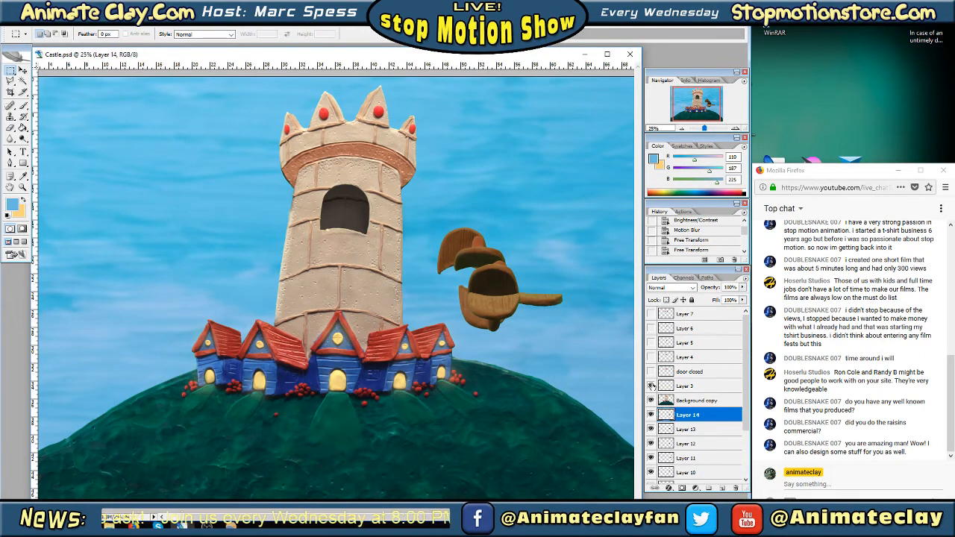
click(652, 385)
click(651, 385)
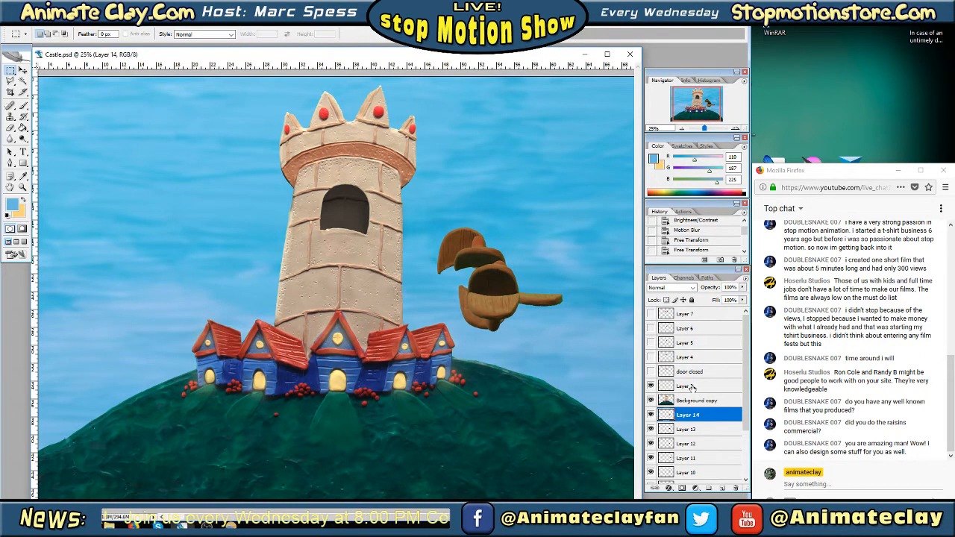
click(691, 386)
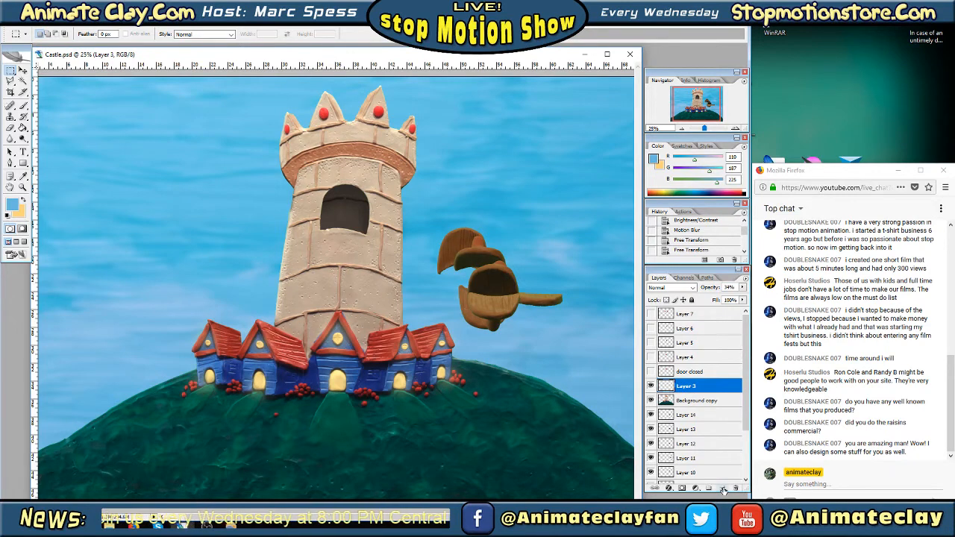
Toggle the visibility of Layers 8, 9 and 10 in turn to identify what each contains
scroll(726, 390, down, 3)
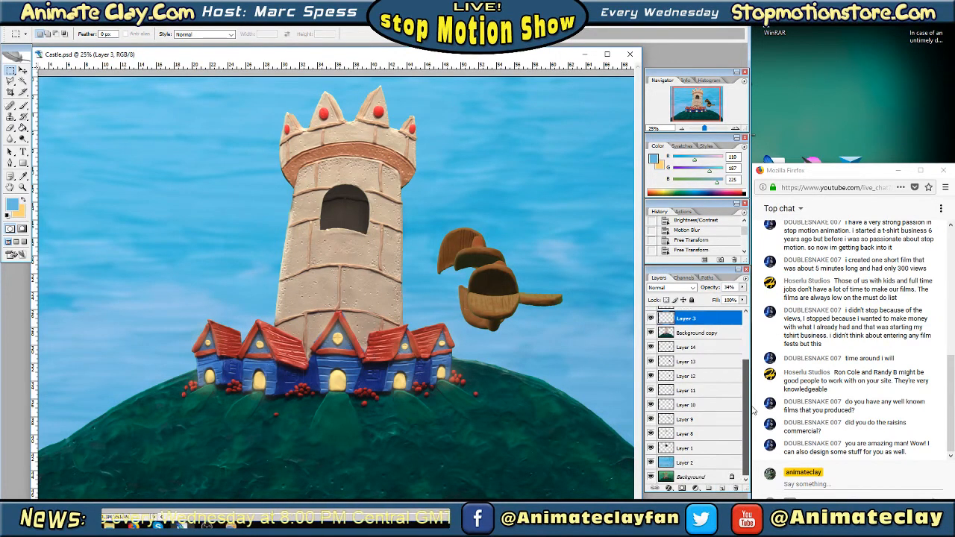
click(651, 420)
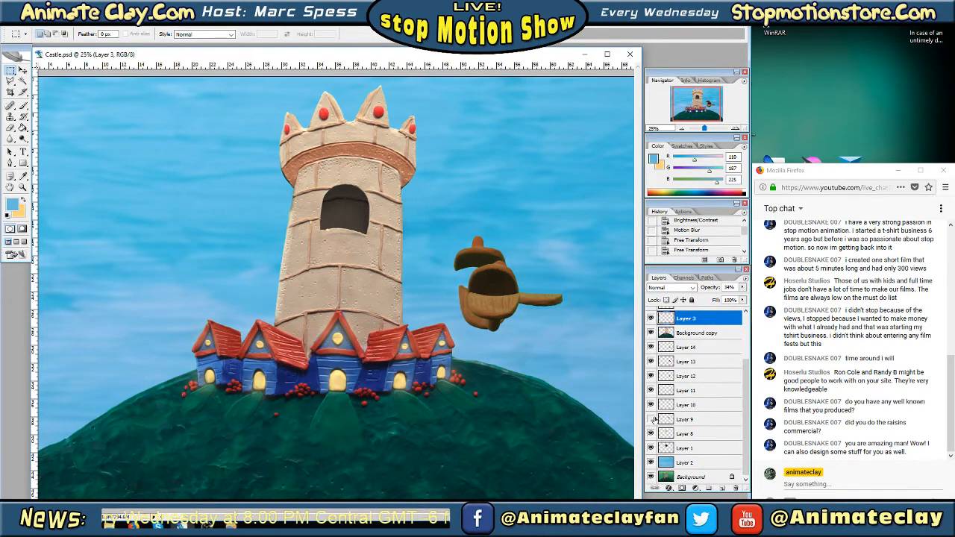
click(652, 419)
click(650, 405)
click(651, 404)
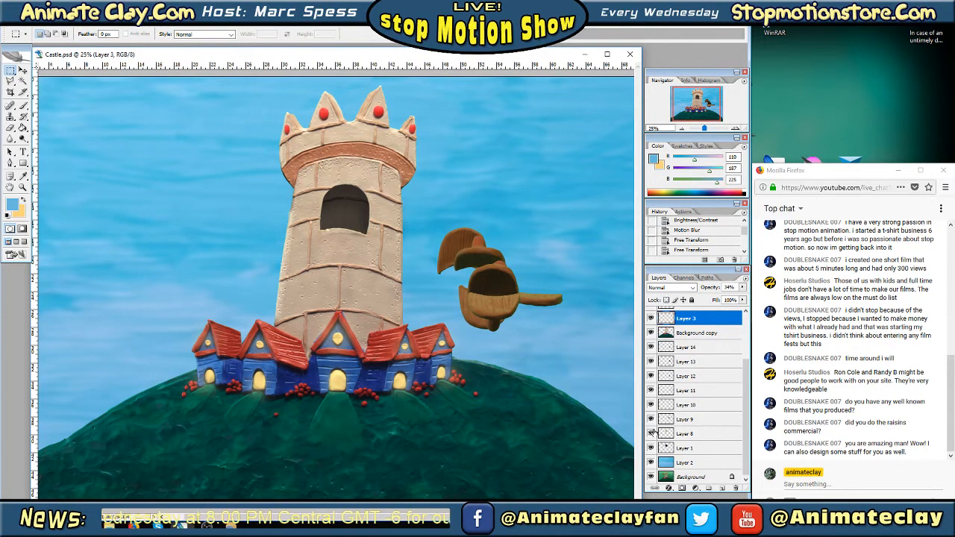
click(651, 434)
click(651, 433)
click(651, 419)
click(651, 419)
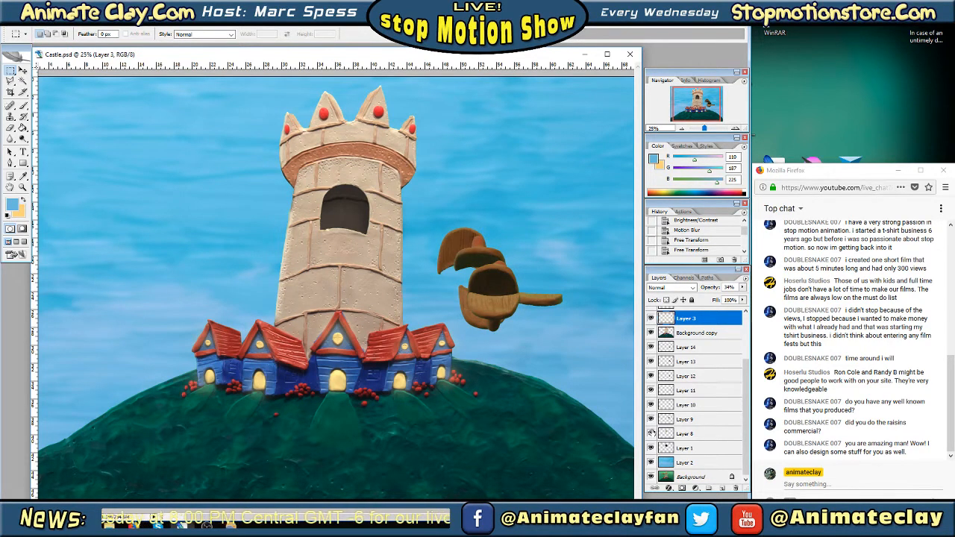
click(652, 433)
click(651, 433)
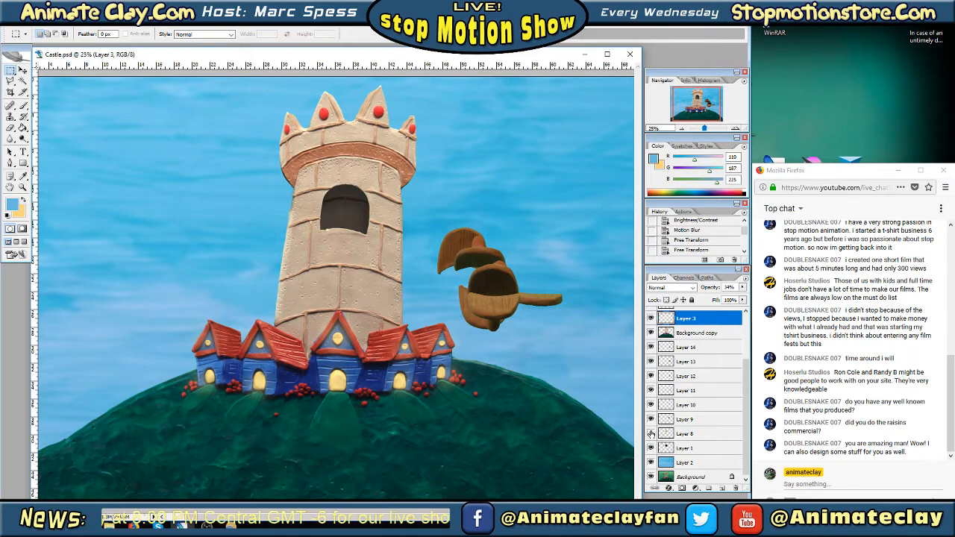
click(651, 434)
click(650, 434)
Rename Layer 8 as Inside Castle
click(694, 437)
right_click(696, 437)
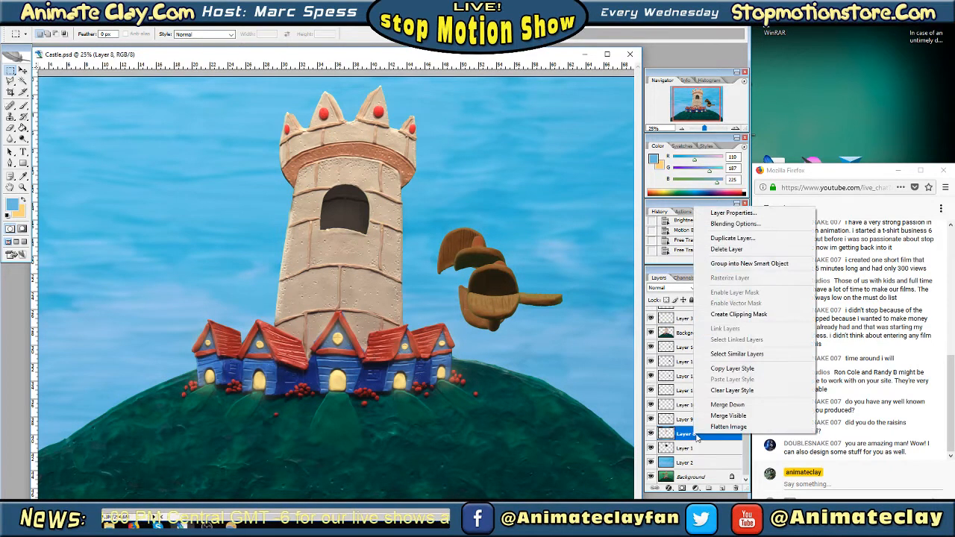
click(745, 214)
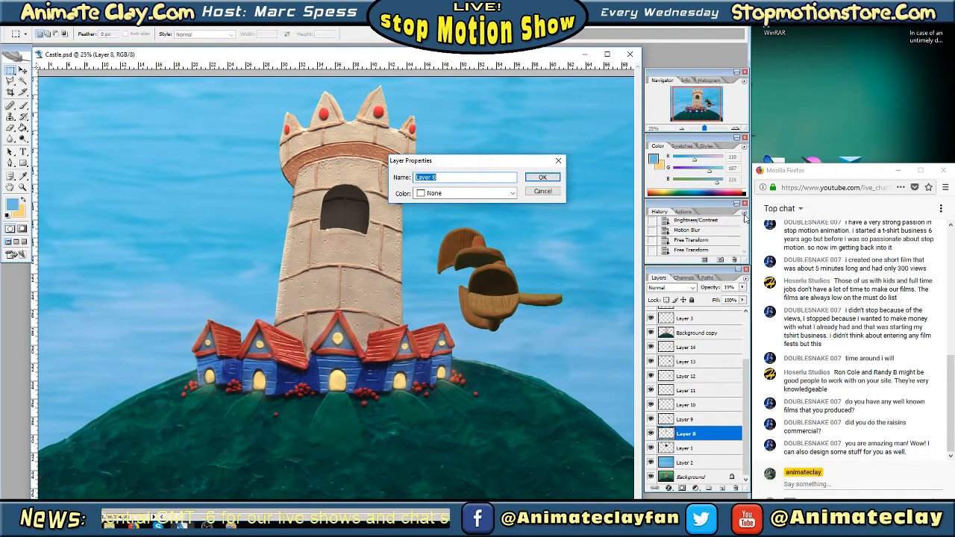
text(Inside Ca)
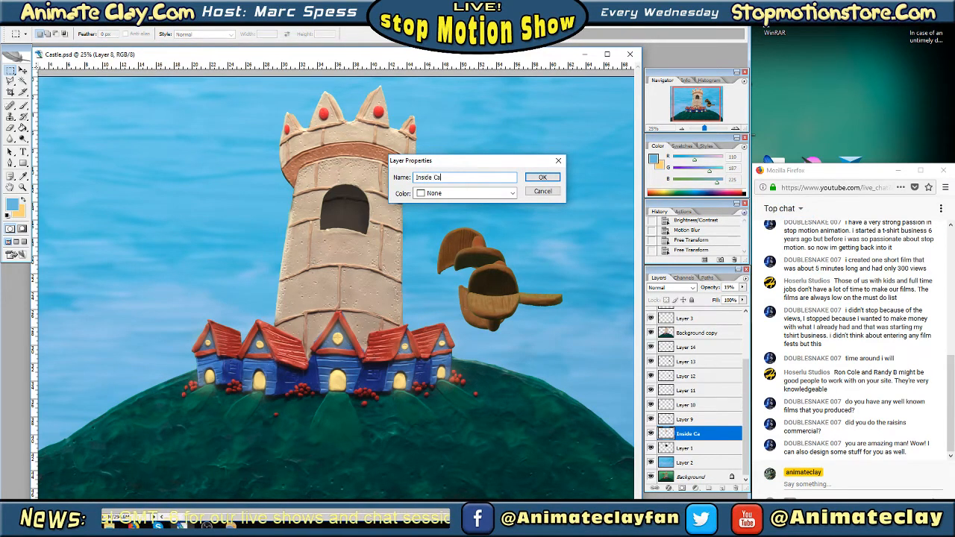
text(stle)
key(Return)
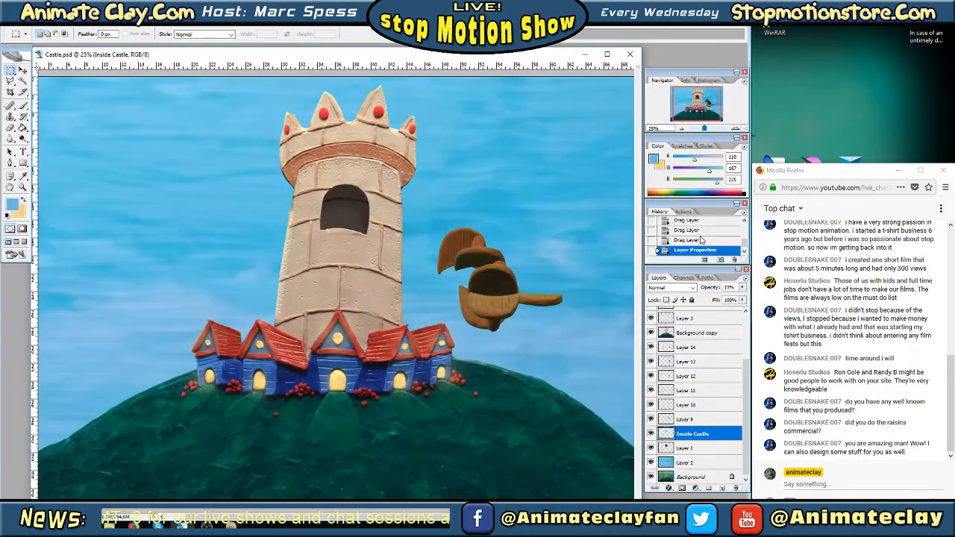
Toggle the door piece layers from Layer 9 up to Layer 14 to identify which piece each holds
click(650, 419)
click(649, 419)
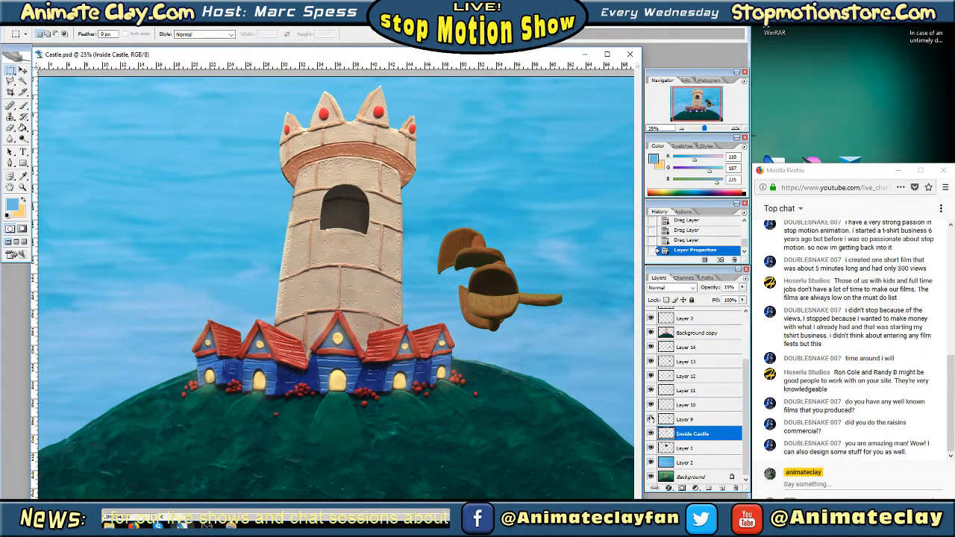
click(674, 418)
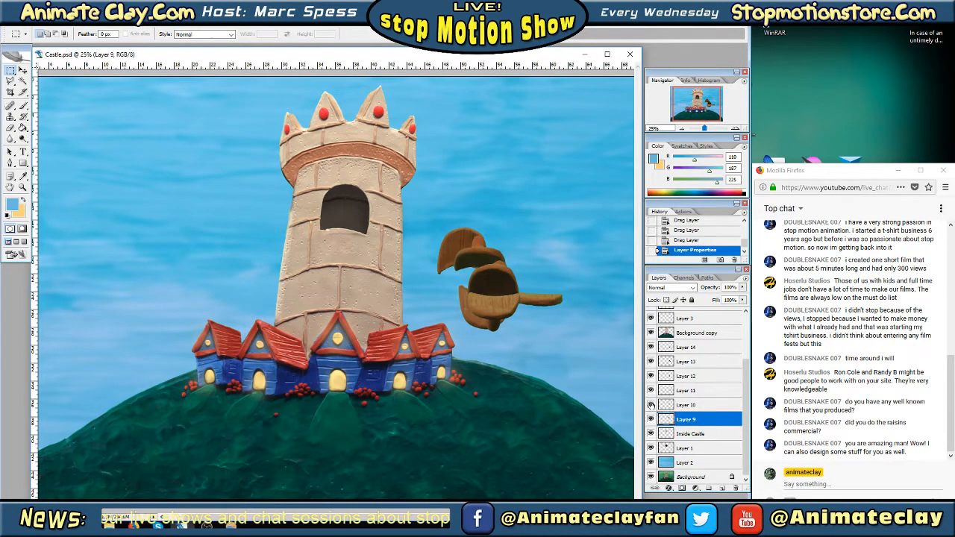
click(650, 390)
click(650, 390)
click(650, 376)
click(650, 376)
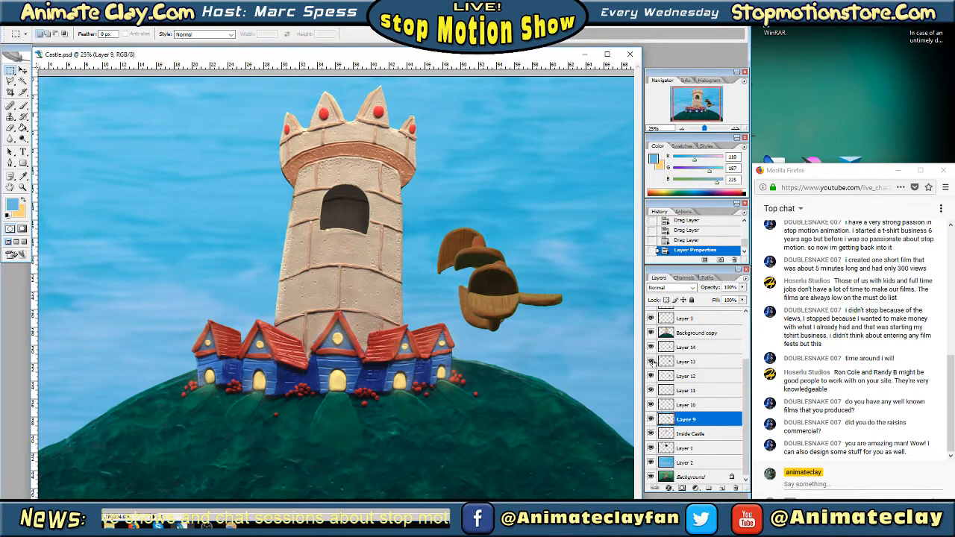
click(650, 362)
click(650, 361)
click(651, 347)
click(650, 347)
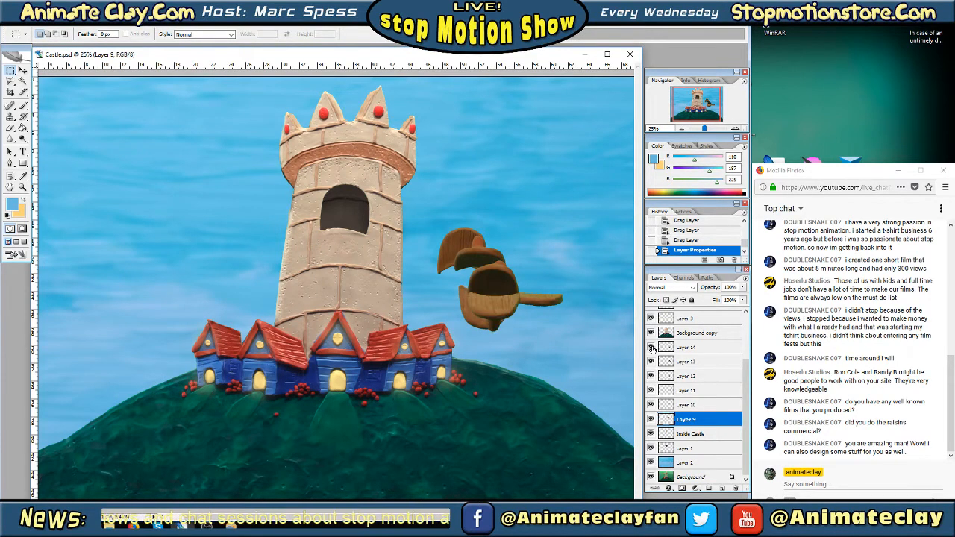
Nudge the door piece on Layer 14 slightly within the group of door pieces using Free Transform
click(681, 349)
right_click(461, 266)
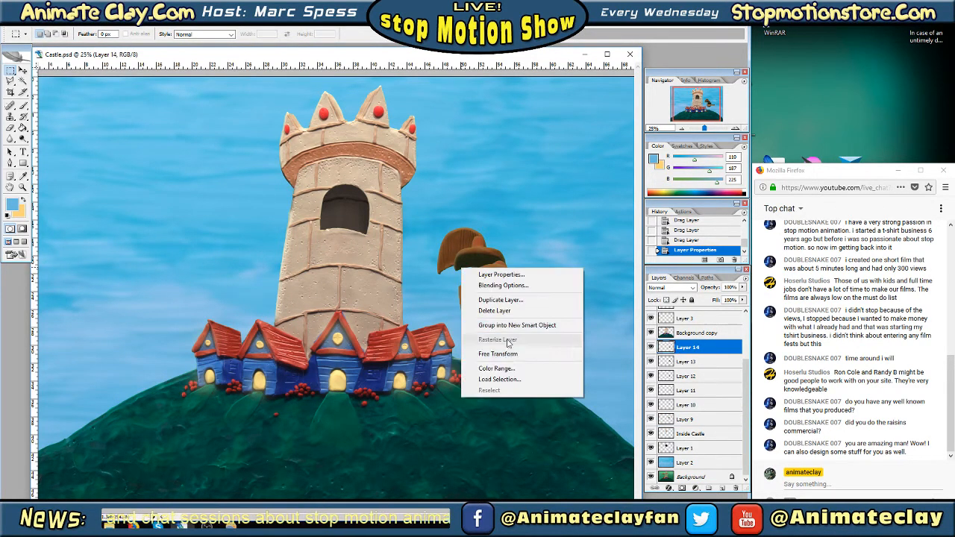
click(507, 353)
mouse_move(490, 299)
mouse_down()
mouse_move(351, 255)
mouse_move(431, 240)
mouse_move(488, 277)
mouse_move(496, 311)
mouse_up()
key(Return)
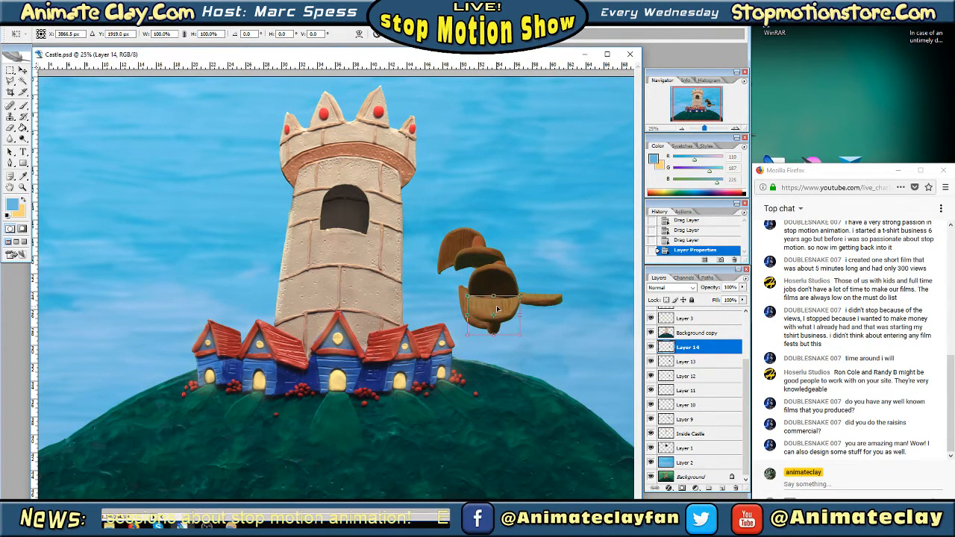
Move the Background copy layer below all the door piece layers, directly above Inside Castle
click(684, 336)
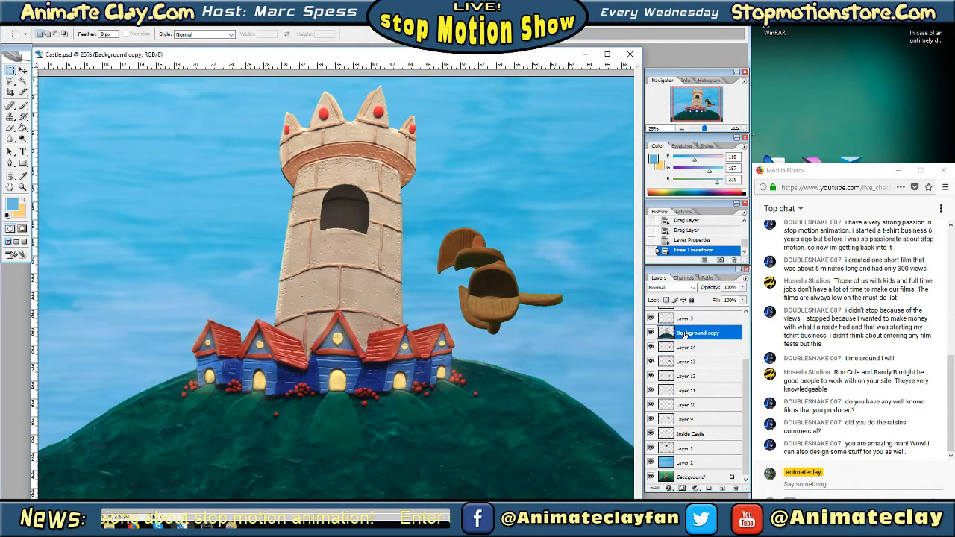
right_click(699, 336)
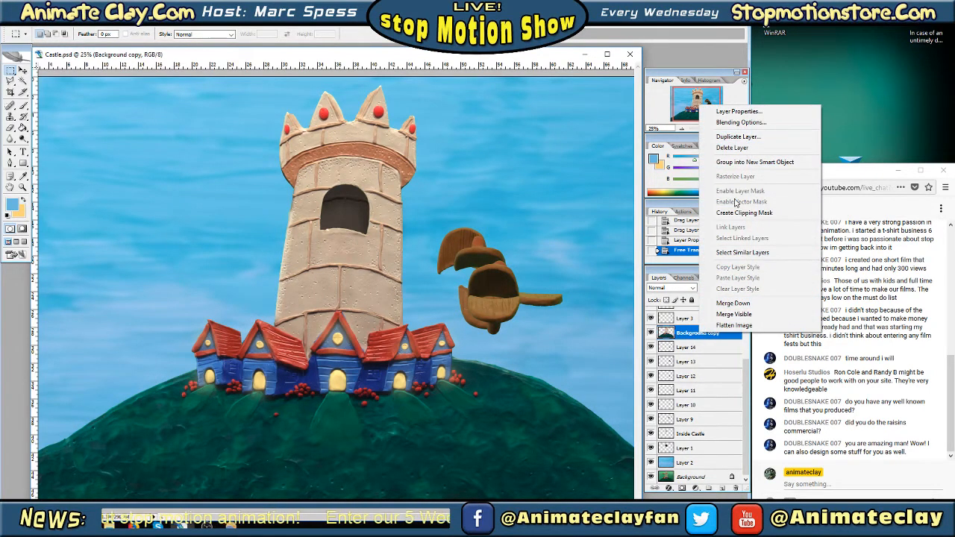
click(683, 337)
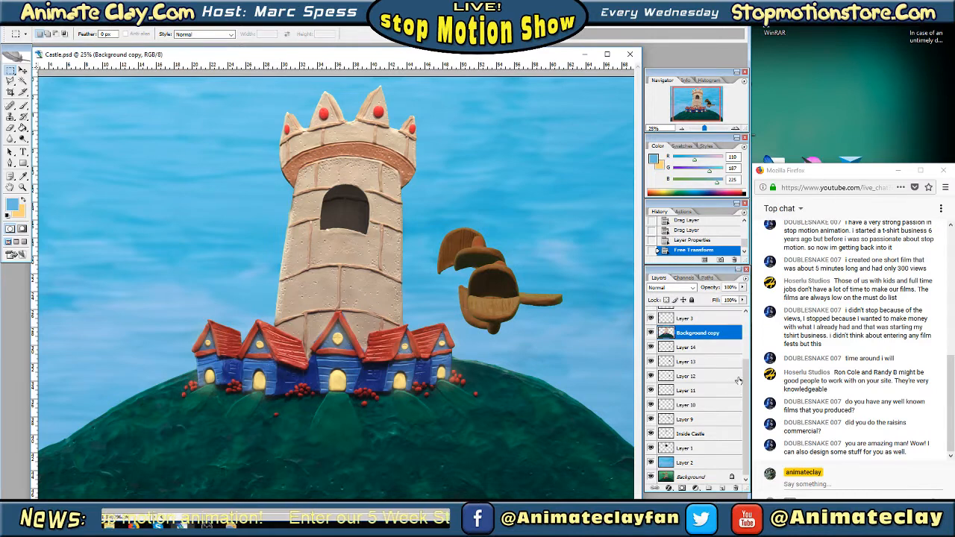
drag(744, 386, 753, 374)
drag(702, 354, 709, 371)
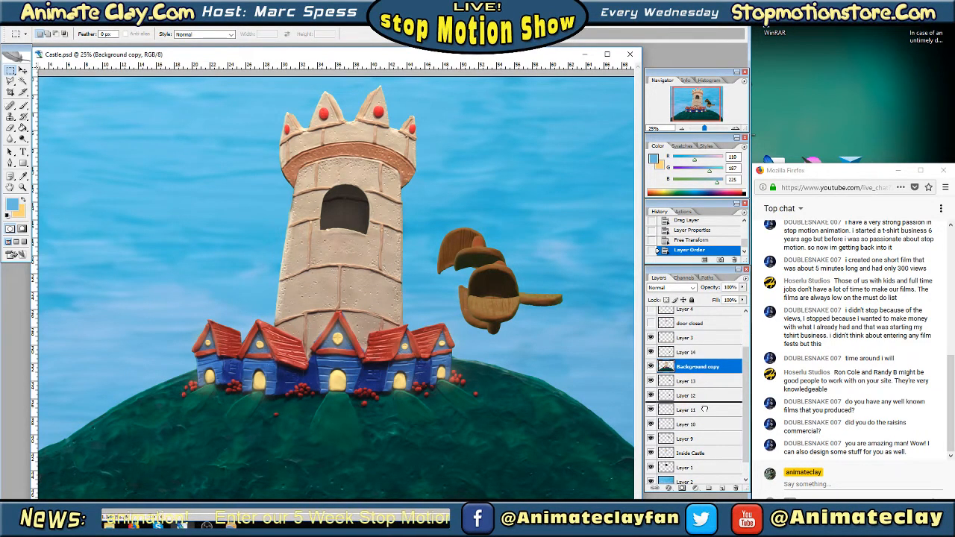
drag(699, 436, 699, 436)
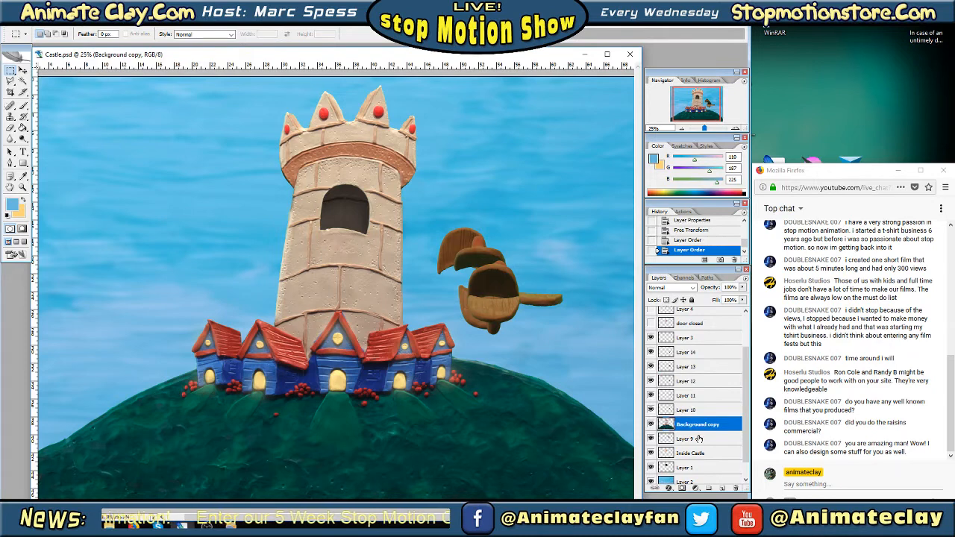
click(653, 440)
click(651, 440)
drag(676, 429, 694, 446)
Select Layer 9, the door piece layer directly above Background copy
click(652, 426)
click(653, 426)
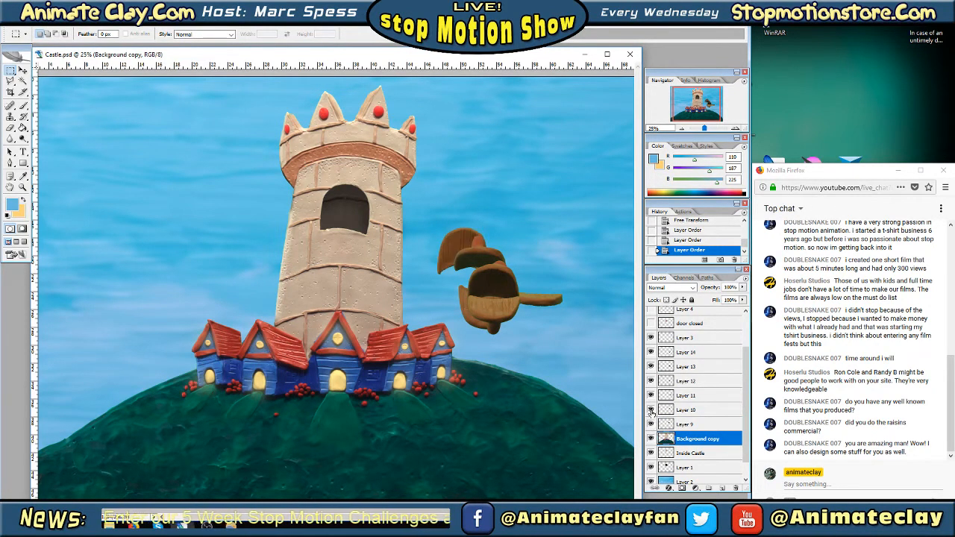
click(685, 426)
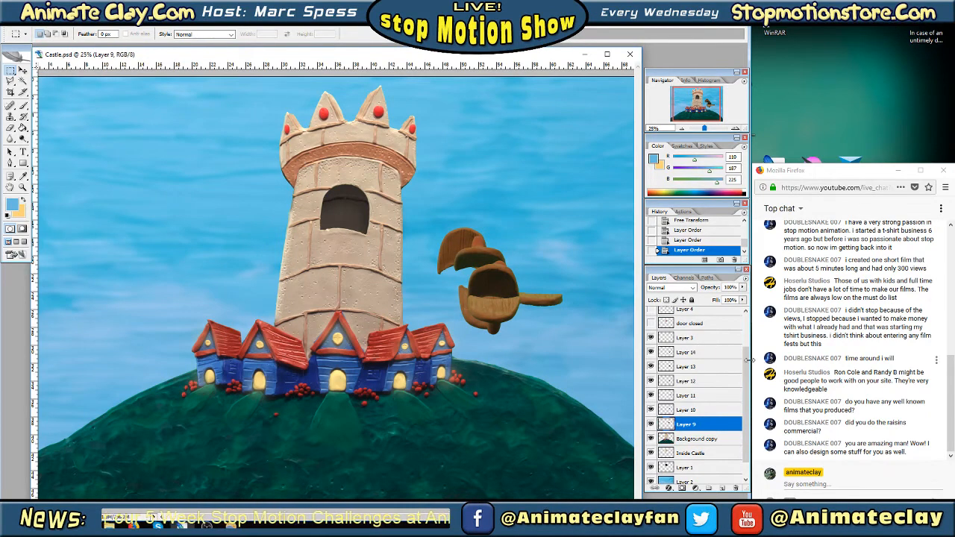
scroll(746, 354, up, 1)
drag(746, 354, 749, 351)
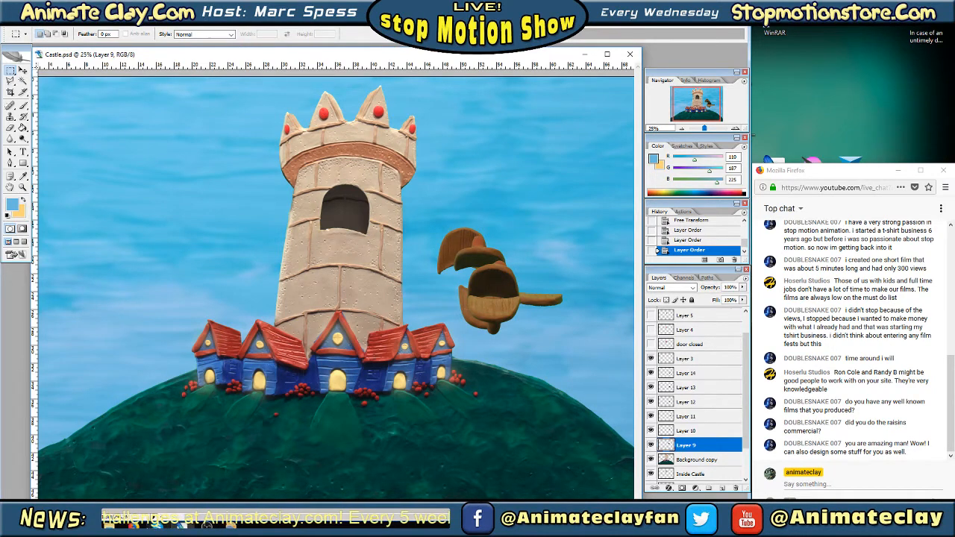
Switch to the live chat window in Firefox and extend it upward to show more of the conversation
click(134, 524)
click(144, 495)
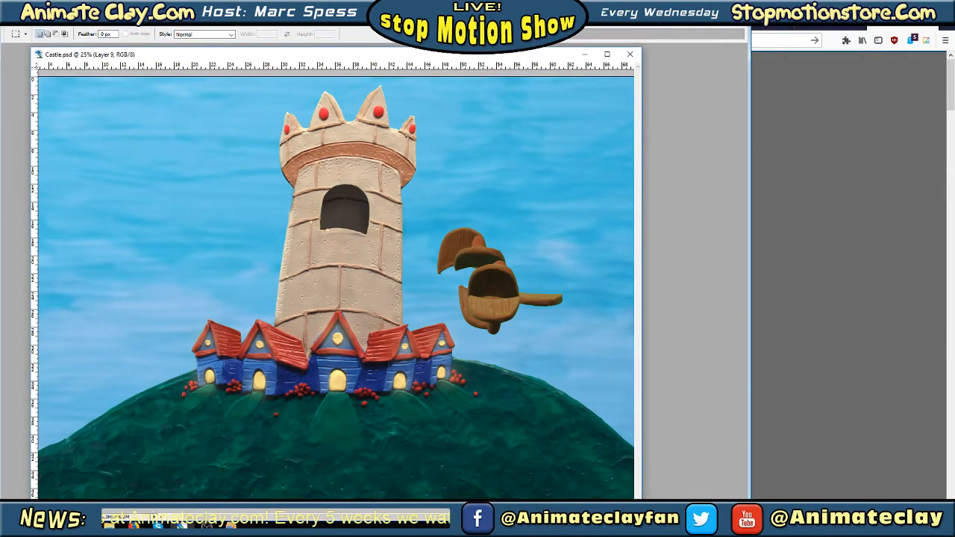
key(alt+Tab)
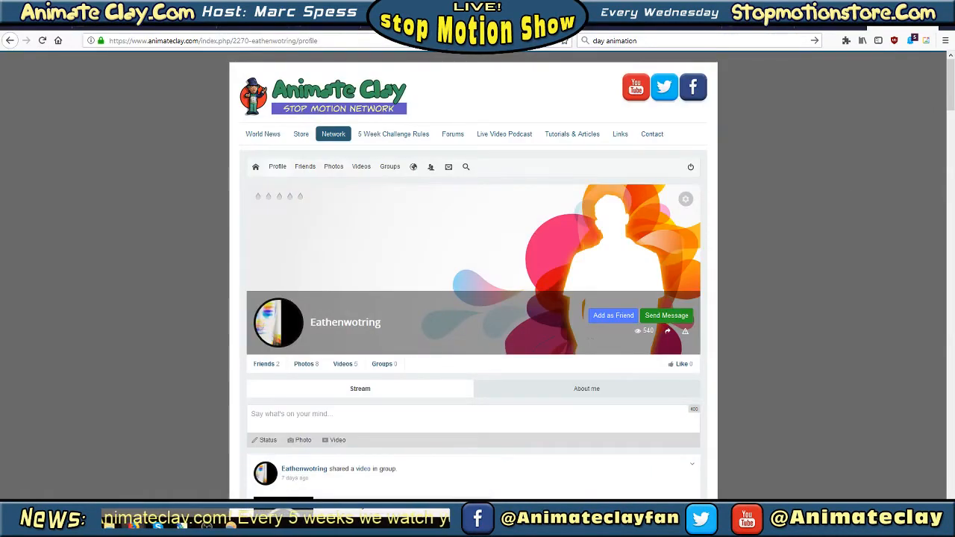
key(alt+Tab)
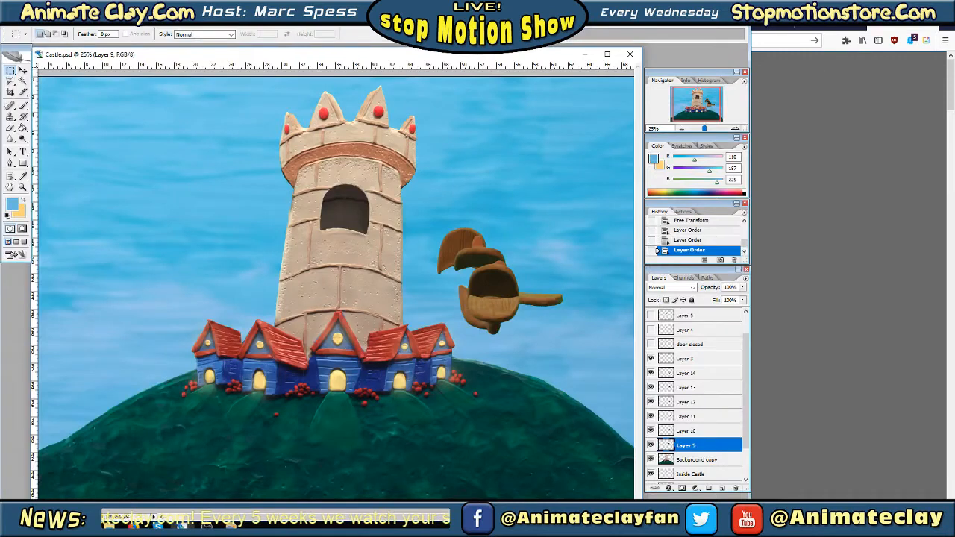
key(alt+Tab)
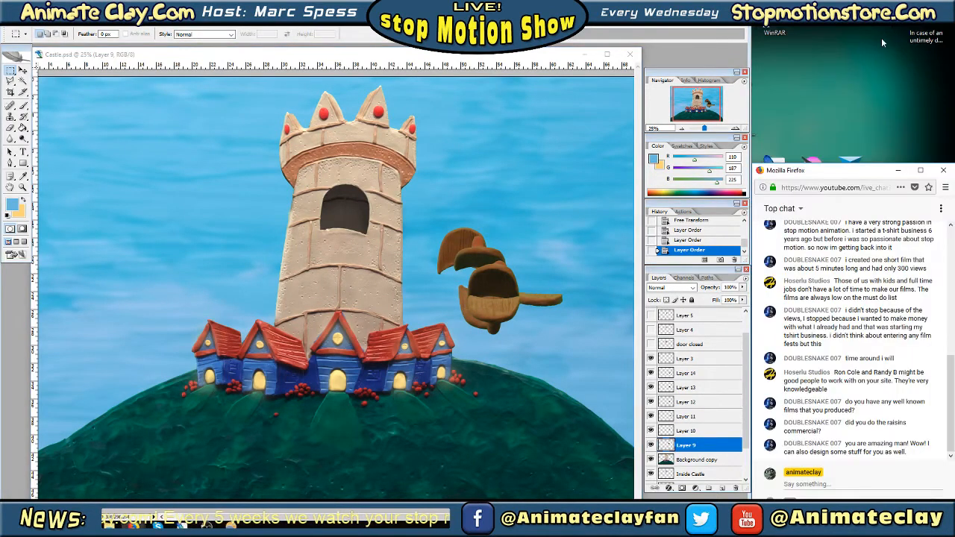
drag(837, 165, 837, 3)
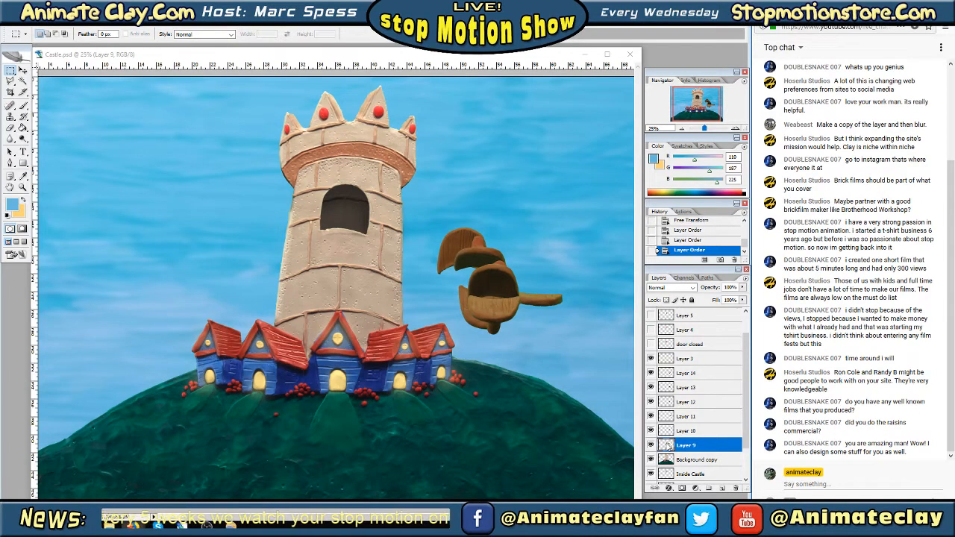
Use Free Transform on Layer 9 to move the door piece into the tower window opening and rotate it to fit
click(649, 449)
click(649, 447)
click(650, 446)
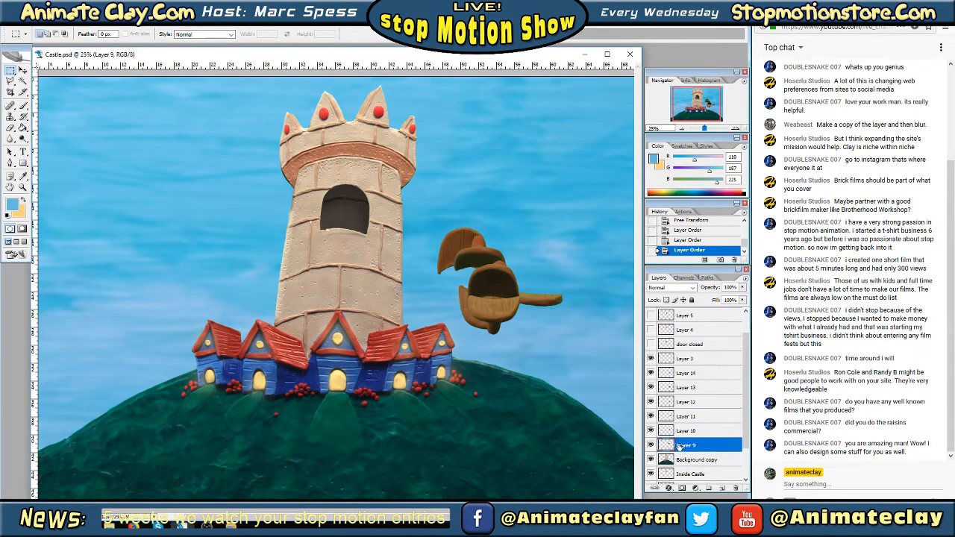
right_click(469, 246)
click(505, 332)
drag(479, 256, 375, 241)
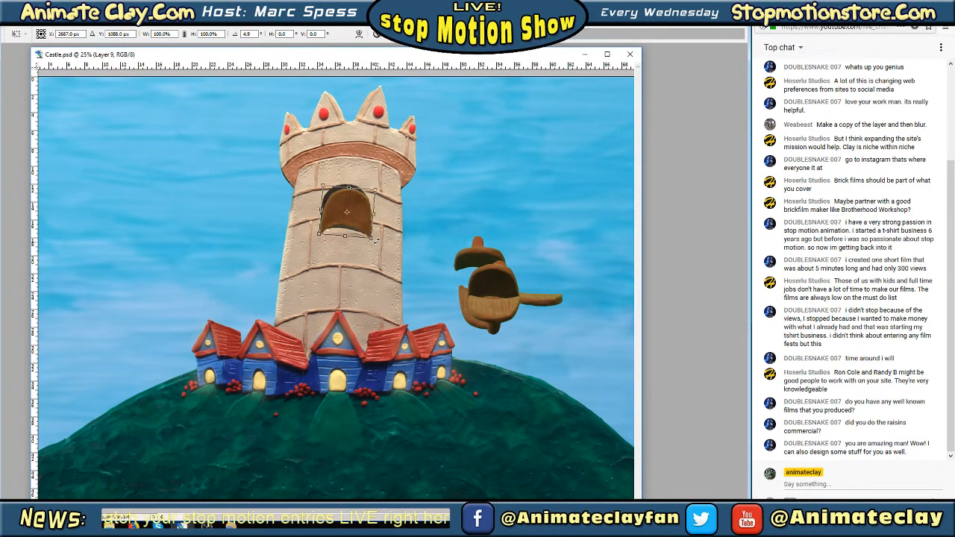
drag(378, 187, 355, 206)
key(Return)
key(Tab)
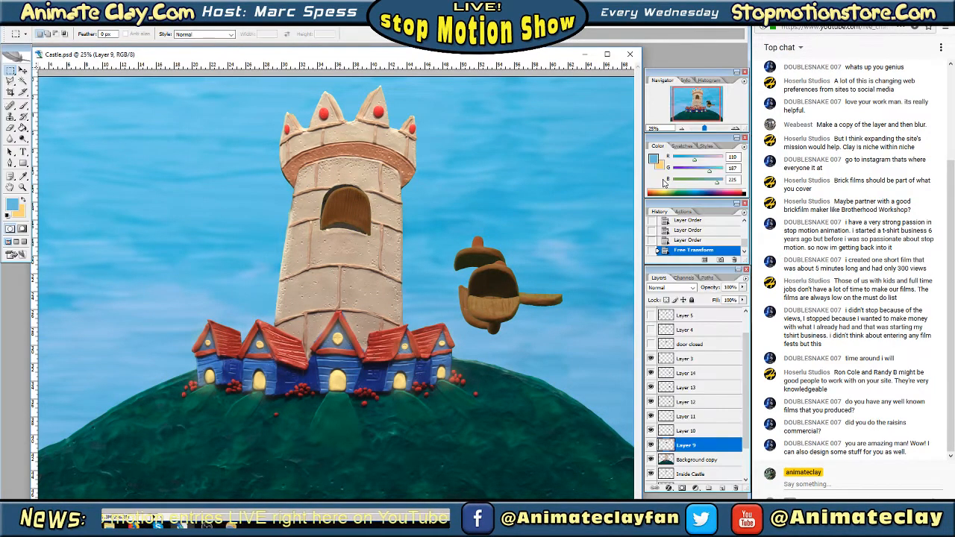
Refine the position and rotation of the Layer 9 door piece with Free Transform so it lines up with the window opening
click(736, 128)
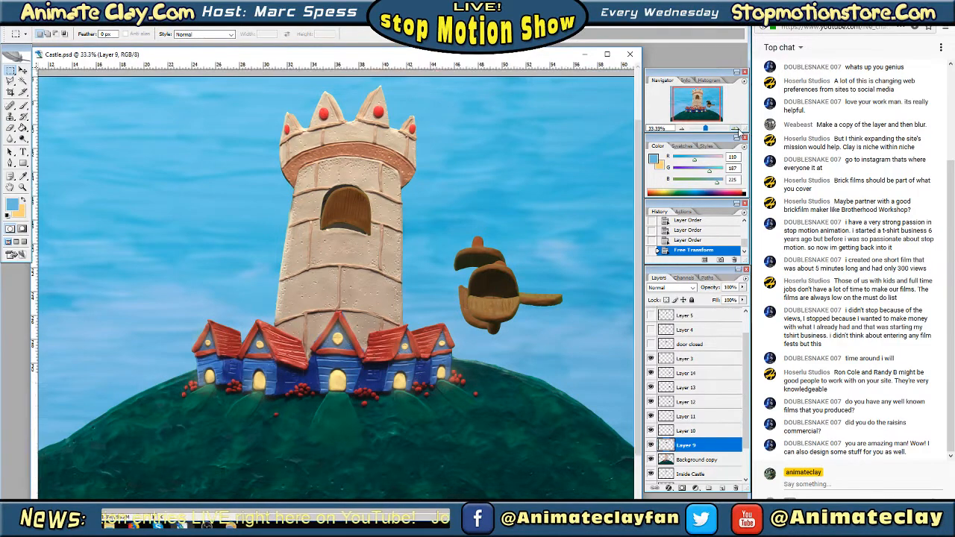
click(736, 128)
drag(698, 102, 698, 100)
right_click(354, 159)
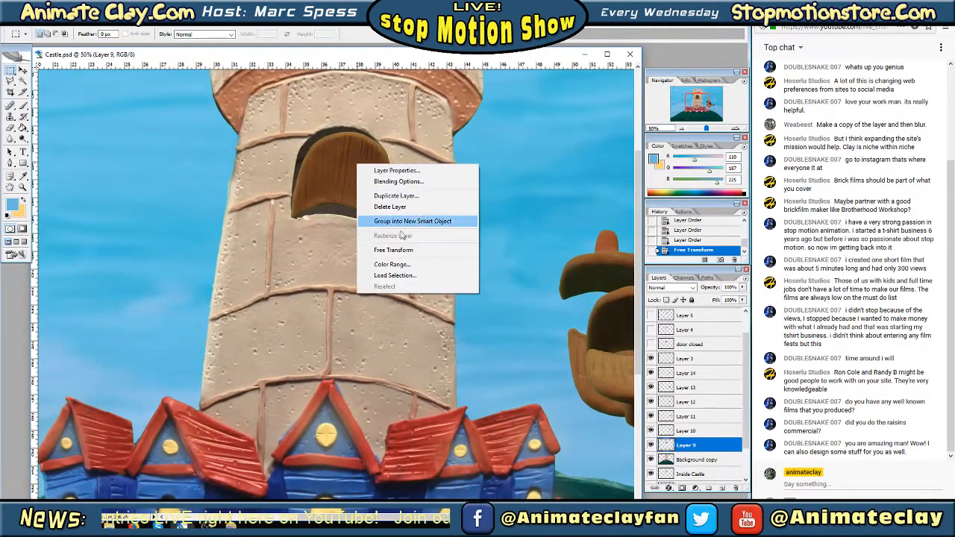
click(373, 250)
drag(369, 202, 390, 232)
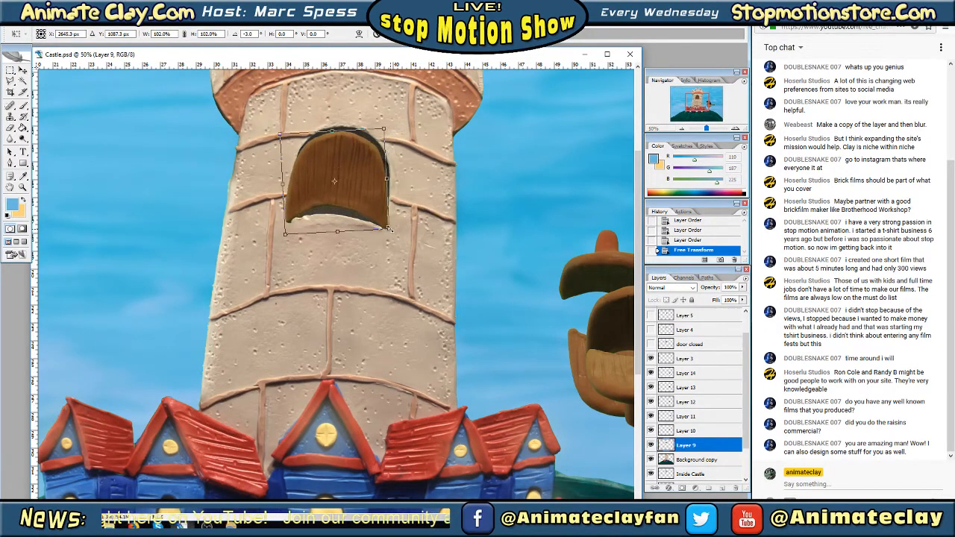
key(ctrl+z)
drag(368, 202, 366, 203)
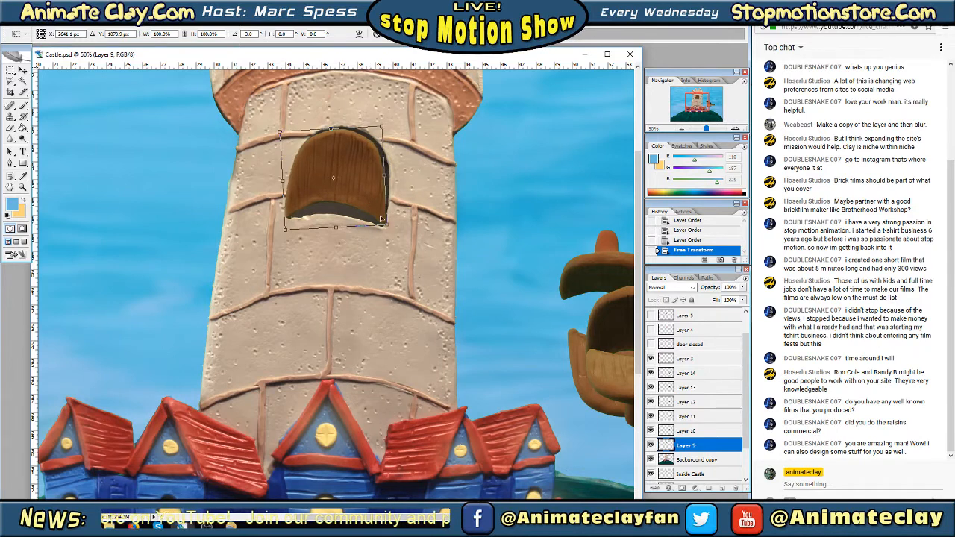
drag(408, 237, 379, 216)
key(Return)
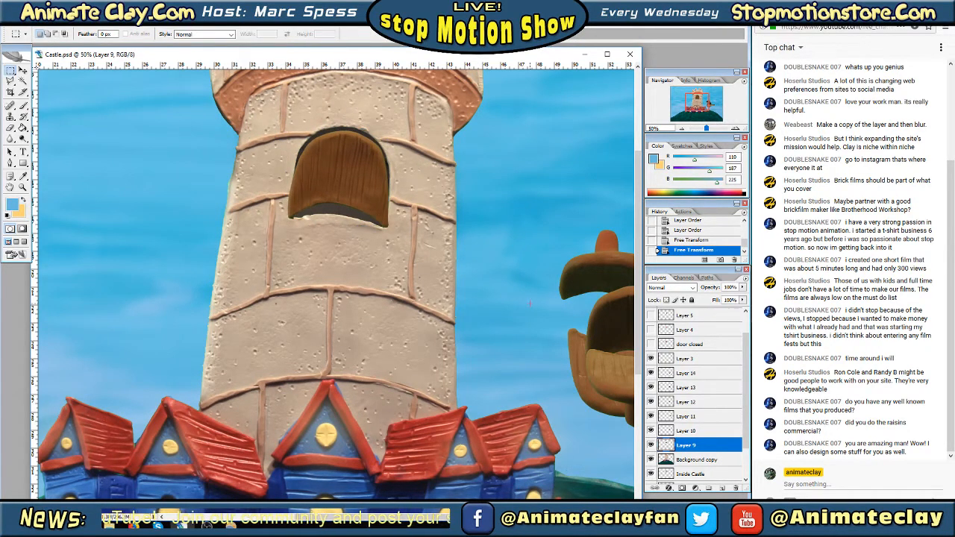
Move the Layer 10 door piece into the tower window opening with Free Transform and rotate it 3.0 degrees
click(679, 430)
right_click(679, 431)
click(641, 444)
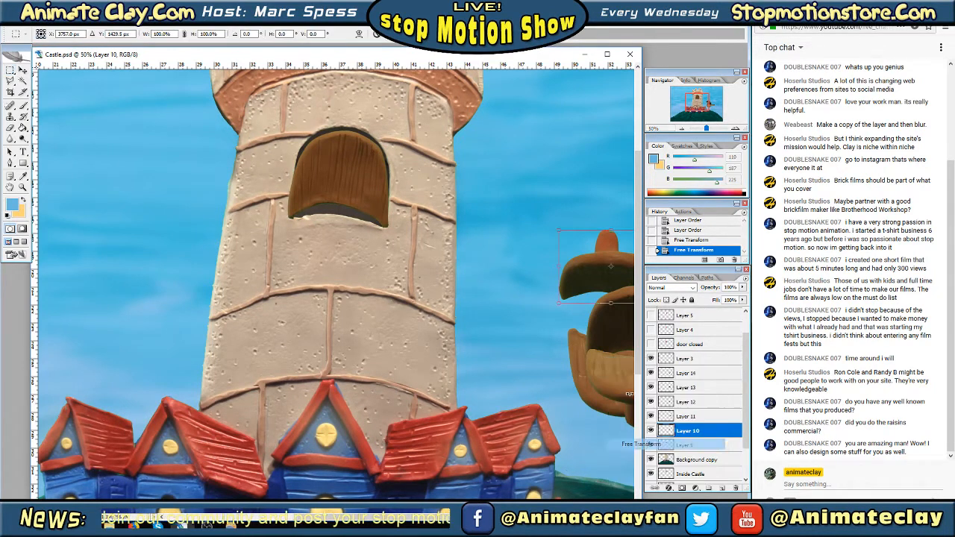
drag(616, 296, 341, 216)
drag(415, 216, 377, 215)
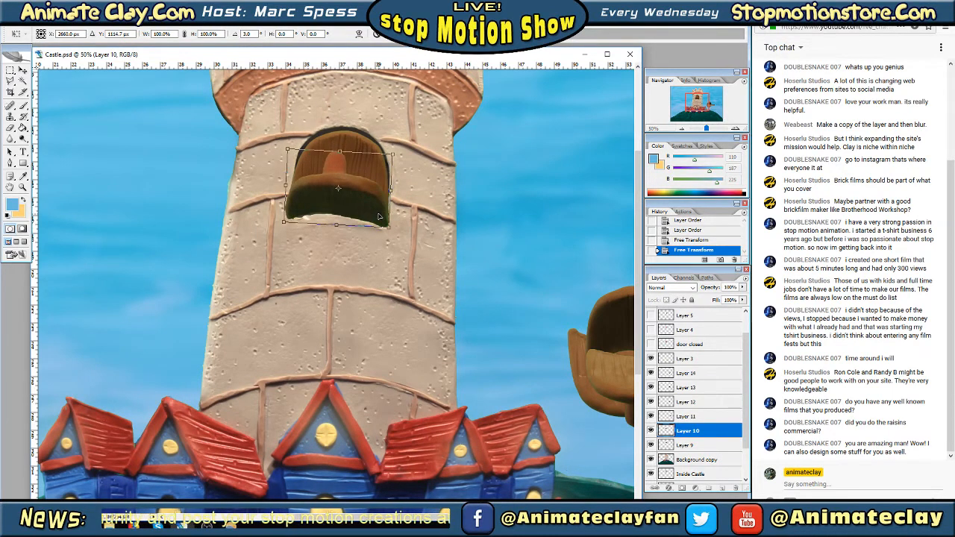
key(Return)
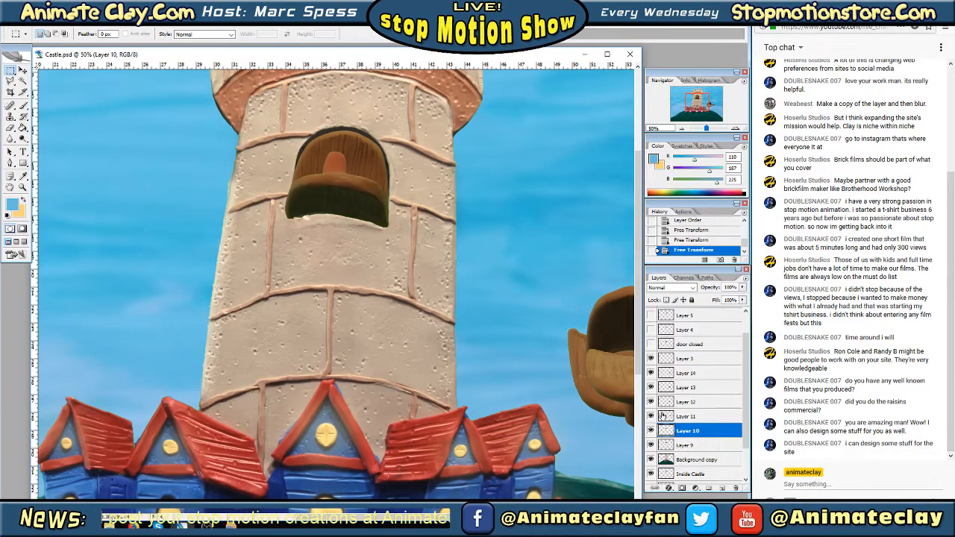
Hide Layer 3, Layers 11 to 14 and Layer 9, leaving Layer 10 as the only visible door piece
drag(650, 417, 651, 358)
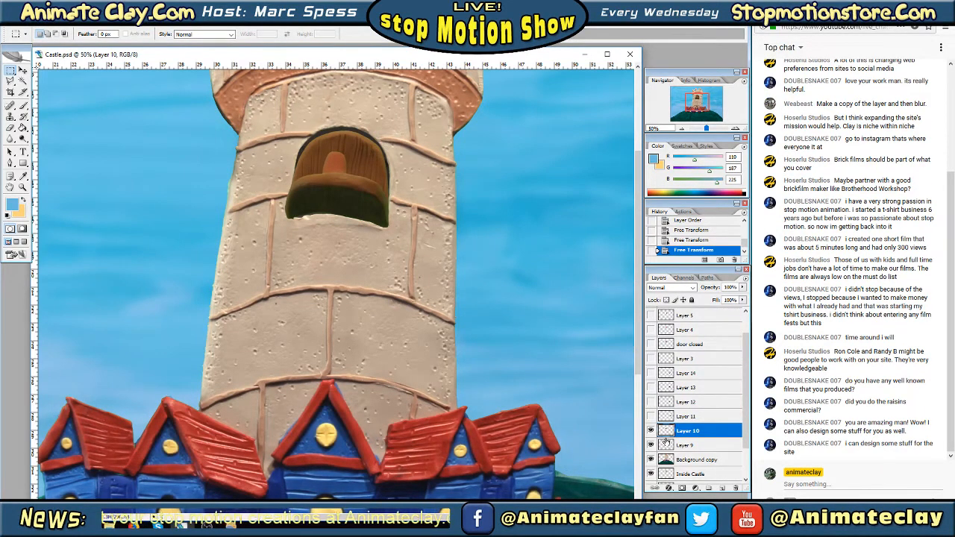
click(652, 445)
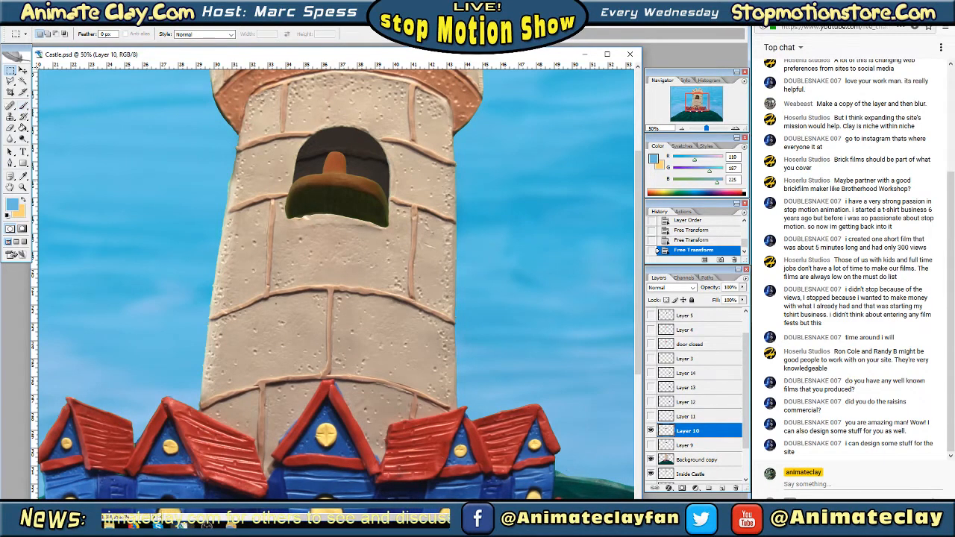
click(695, 7)
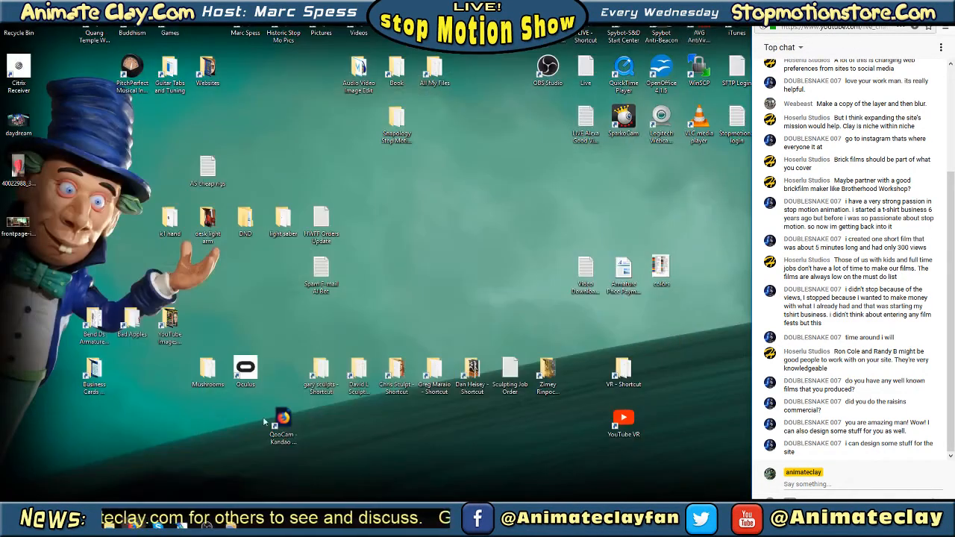
click(187, 519)
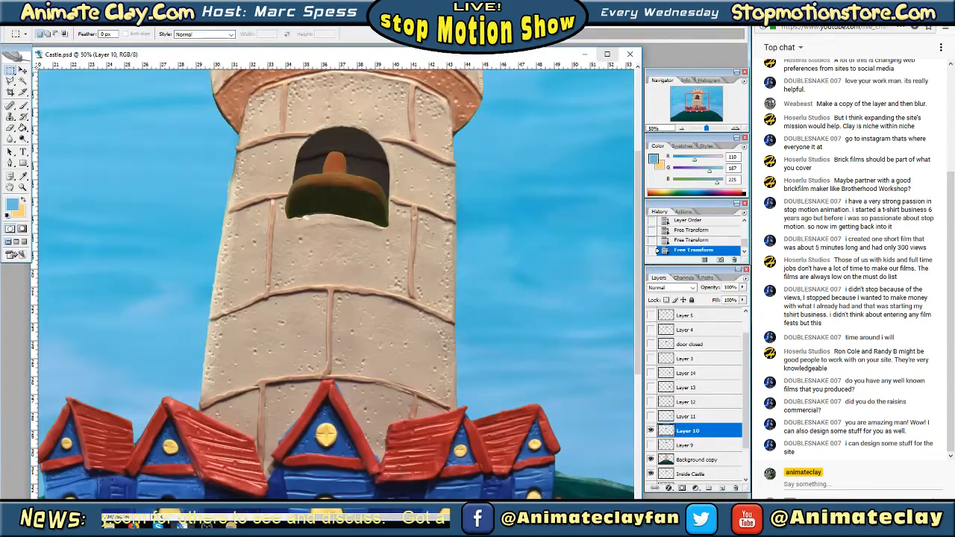
click(178, 511)
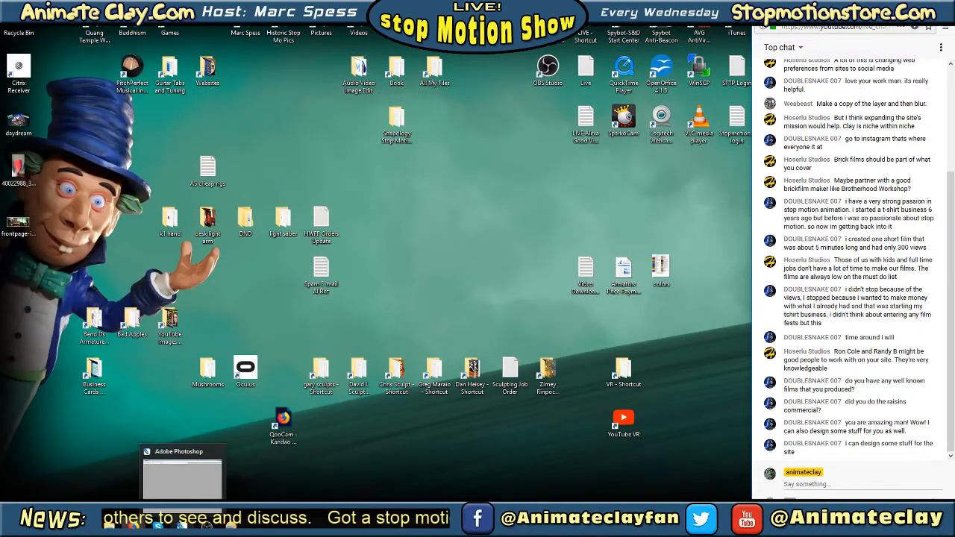
click(182, 526)
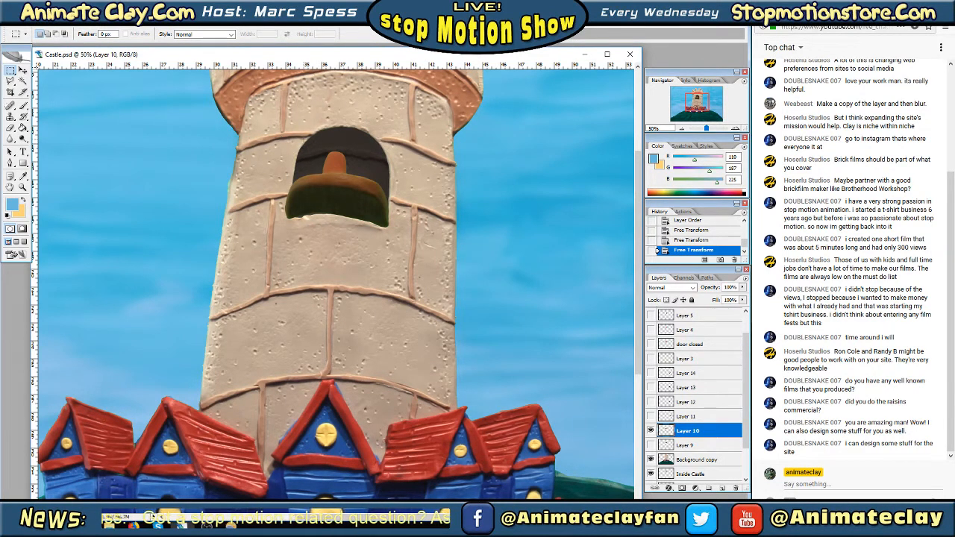
Select the area around the knob above the Layer 10 door piece, clear it, and remove the selection
key(Tab)
drag(303, 136, 370, 173)
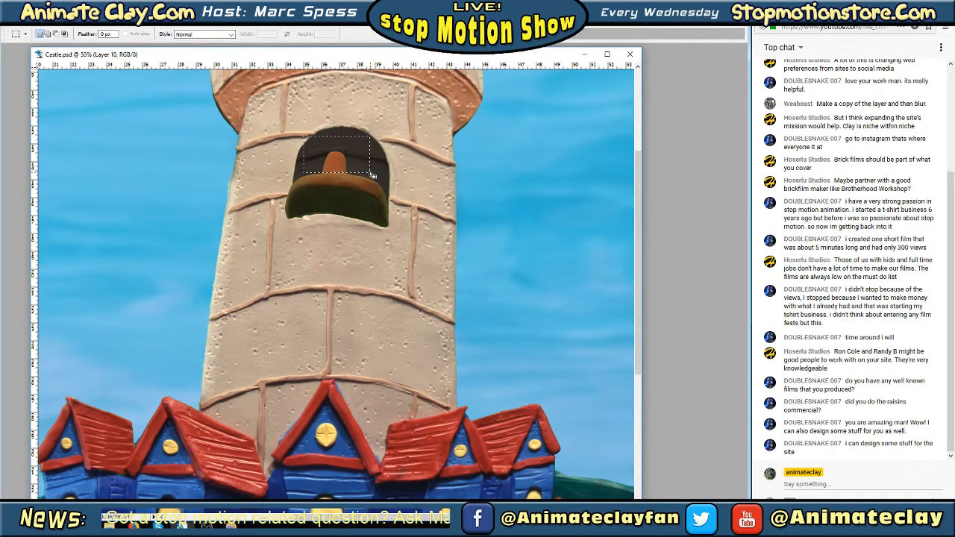
key(Tab)
click(28, 19)
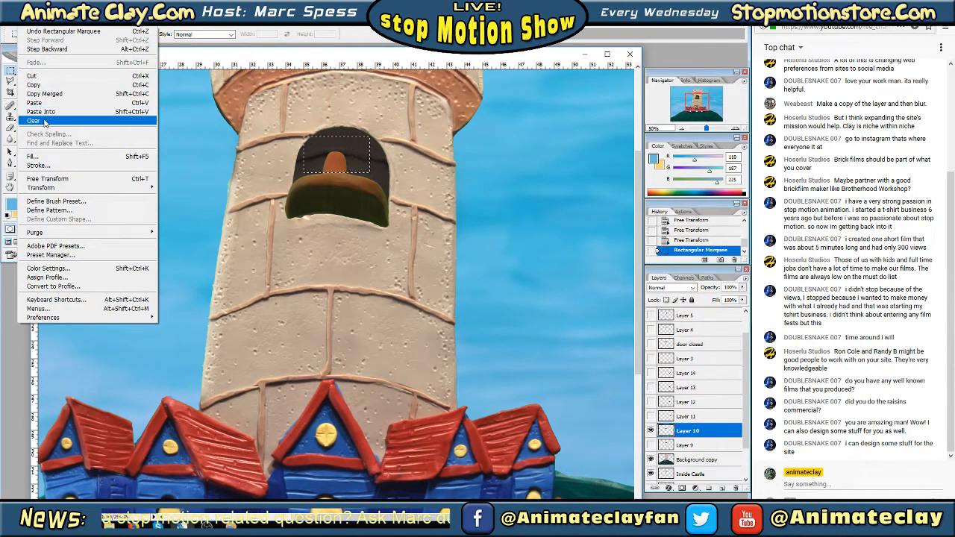
click(34, 120)
key(Tab)
key(ctrl+d)
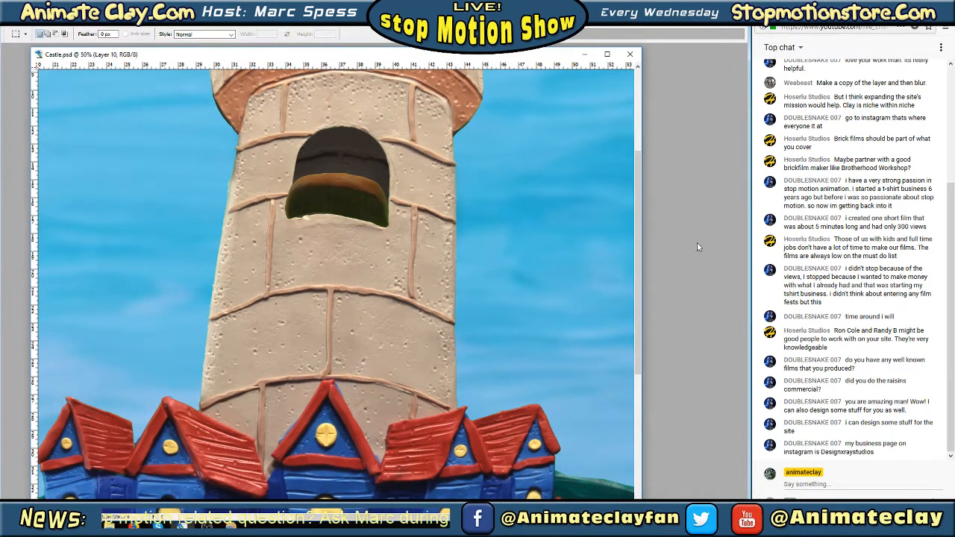
Erase the leftover knob remnants along the upper edge of the Layer 10 door piece with the Eraser
key(Tab)
click(736, 129)
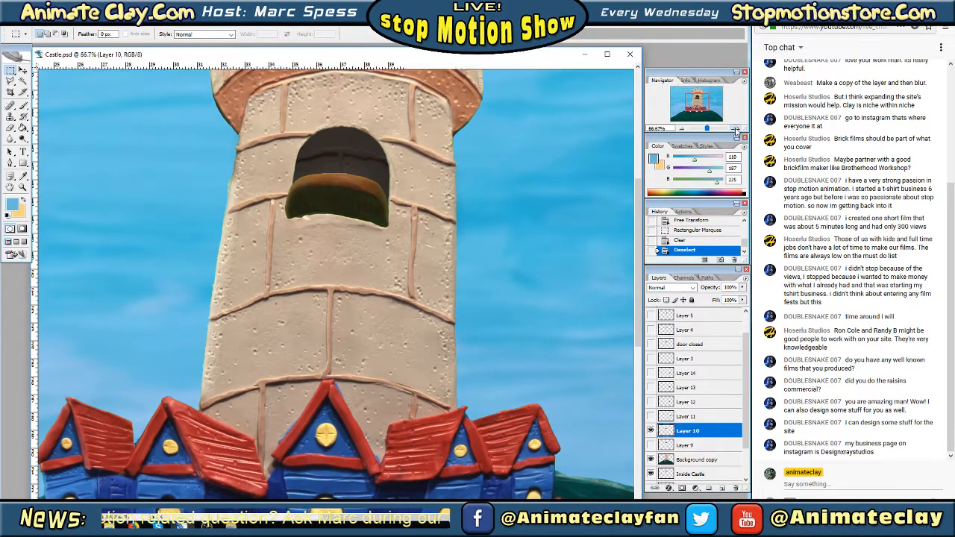
drag(707, 104, 697, 96)
click(734, 129)
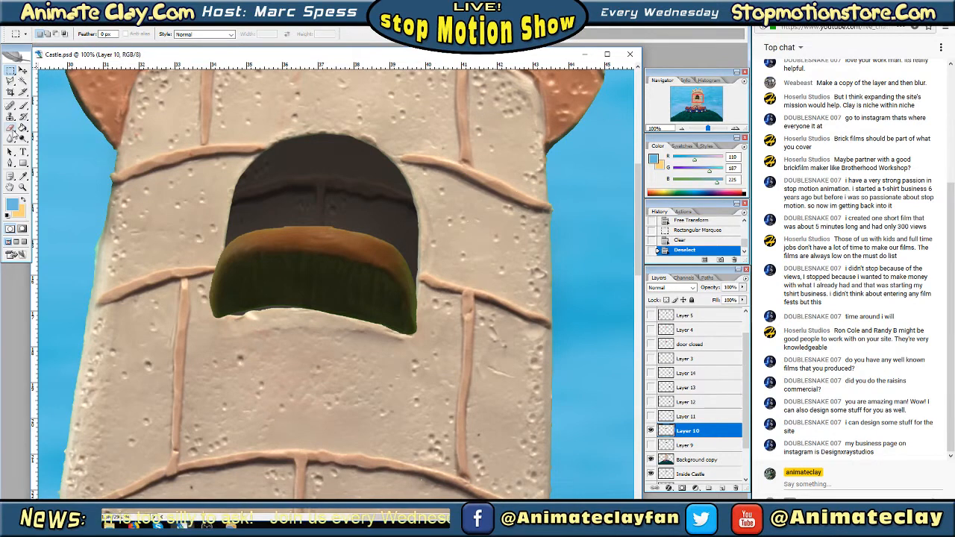
click(10, 127)
key(Tab)
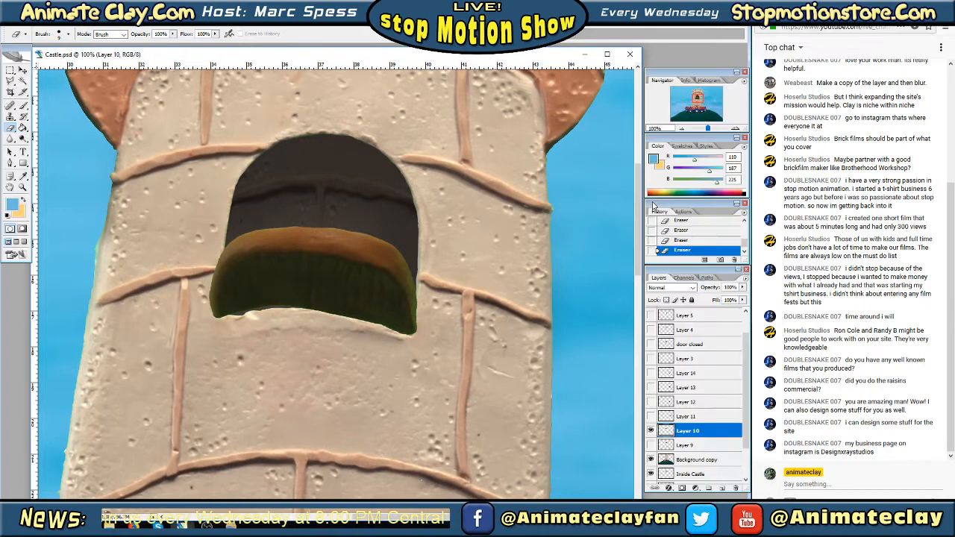
scroll(644, 194, up, 3)
scroll(643, 190, up, 2)
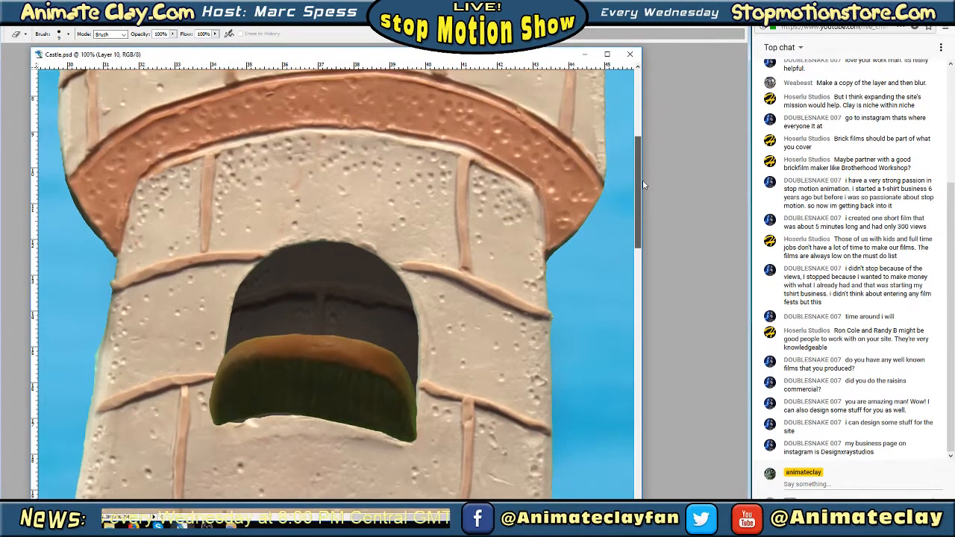
scroll(642, 179, down, 2)
scroll(643, 190, down, 1)
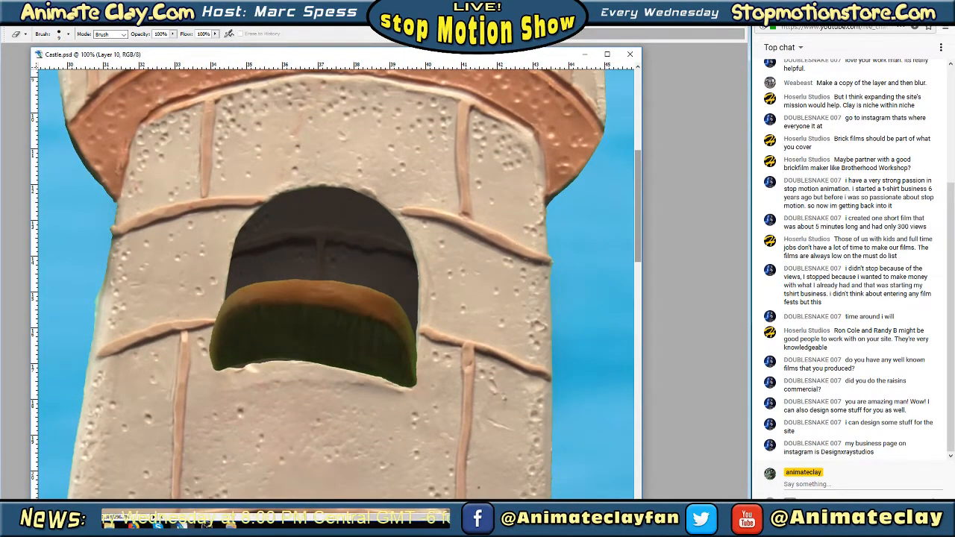
key(Tab)
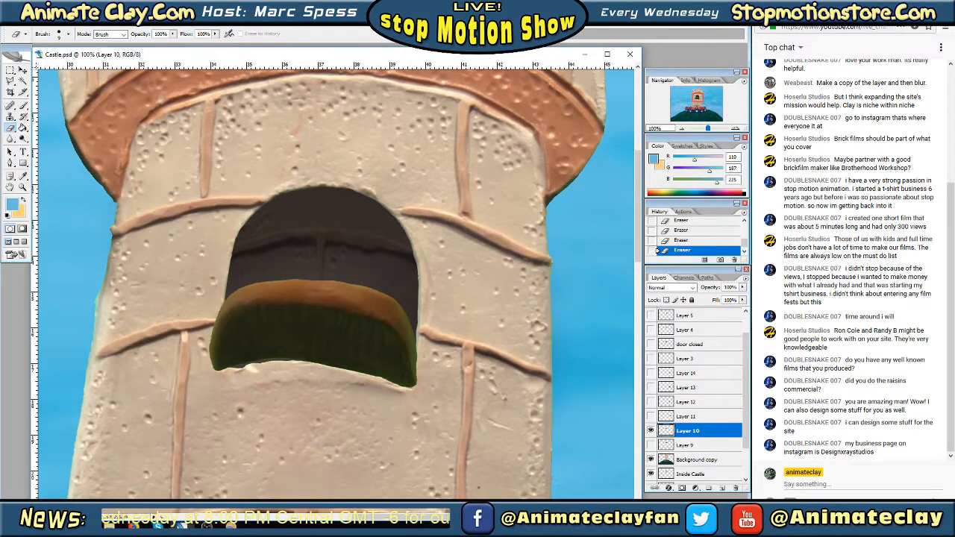
Try Auto Levels on the Layer 10 door piece
click(56, 26)
mouse_move(82, 45)
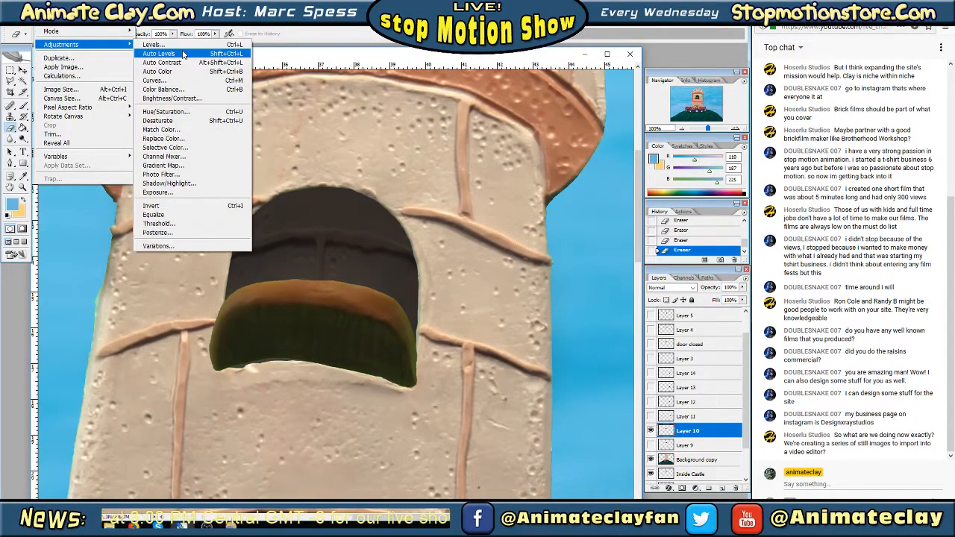
click(183, 54)
click(27, 28)
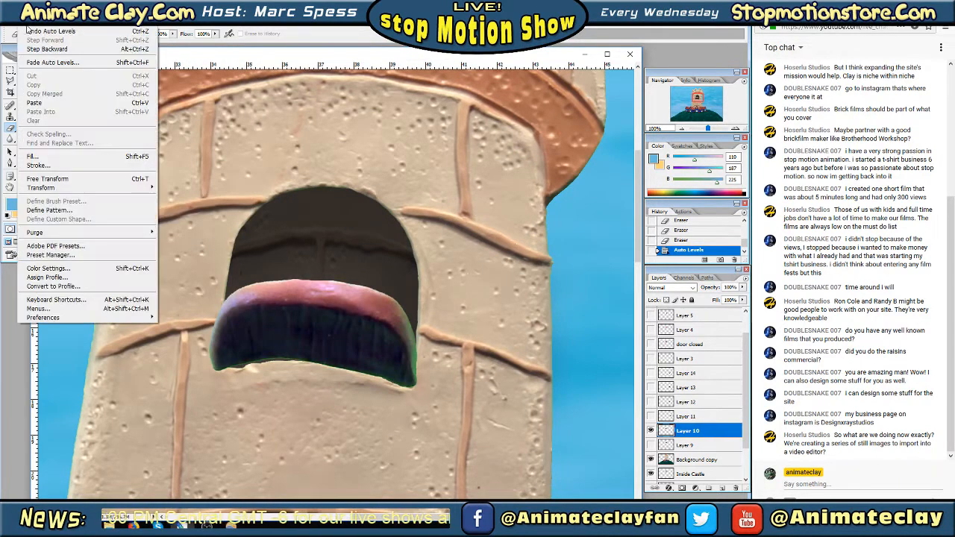
click(29, 30)
Try a Color Balance adjustment on the Layer 10 door piece, shifting the midtones toward magenta to -47
click(55, 27)
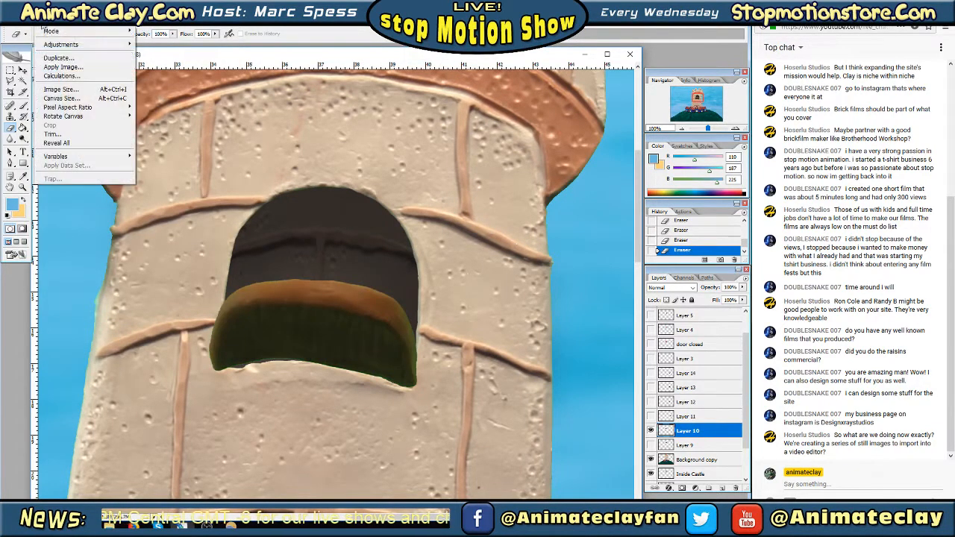
mouse_move(82, 45)
click(177, 89)
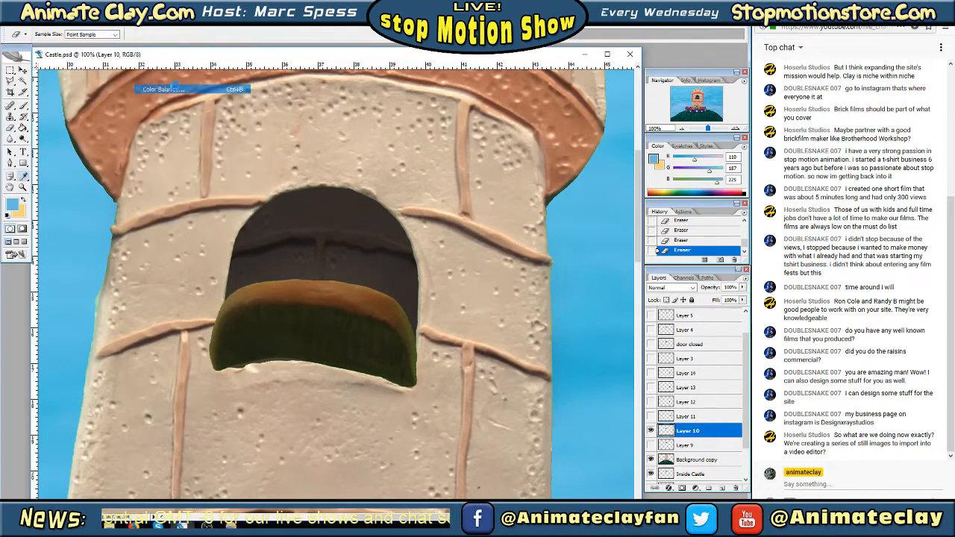
drag(531, 191, 505, 193)
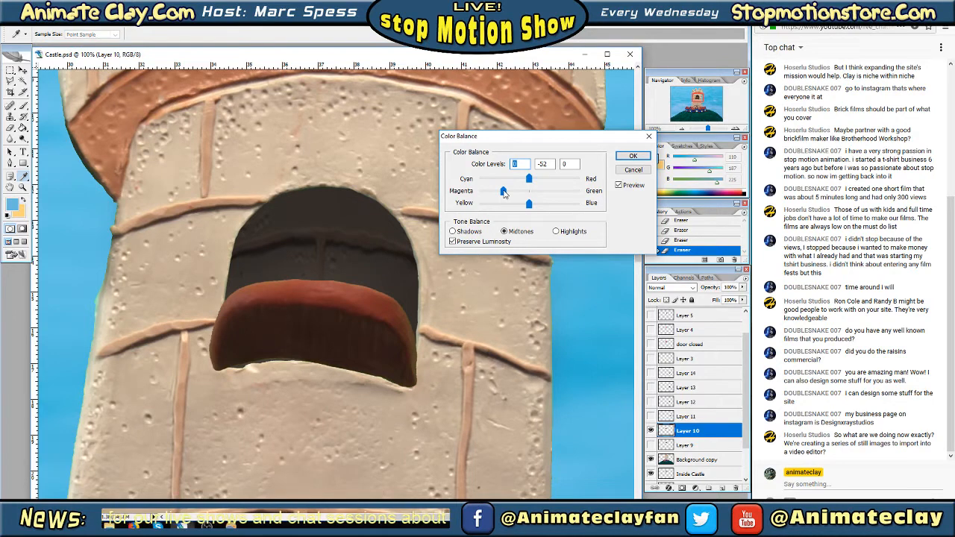
mouse_move(504, 192)
mouse_down()
mouse_move(516, 196)
mouse_move(507, 196)
mouse_up()
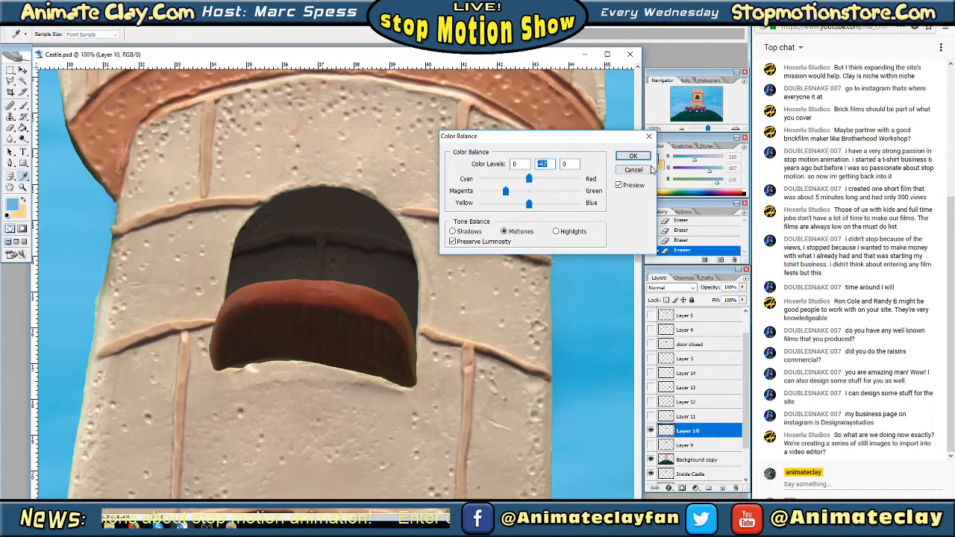
click(639, 172)
click(867, 525)
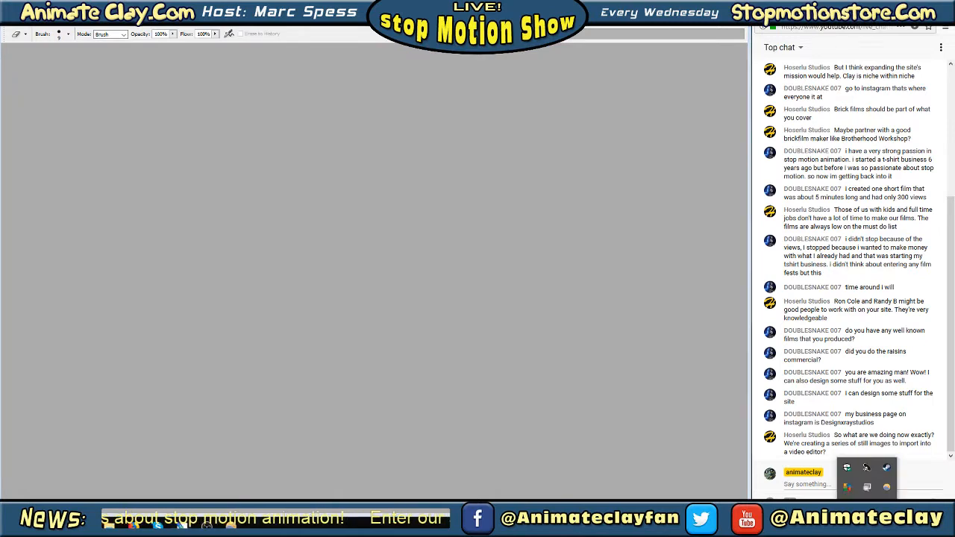
right_click(886, 488)
click(877, 484)
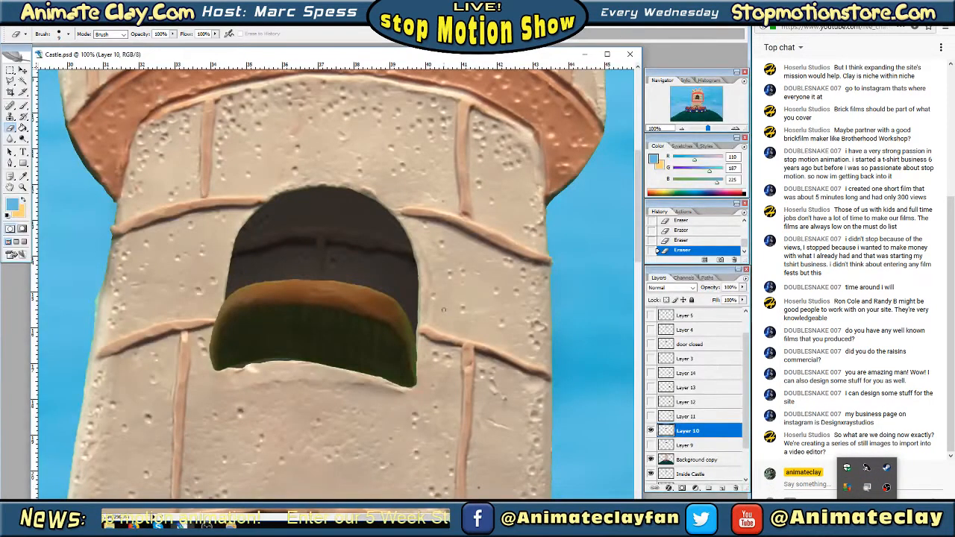
click(642, 268)
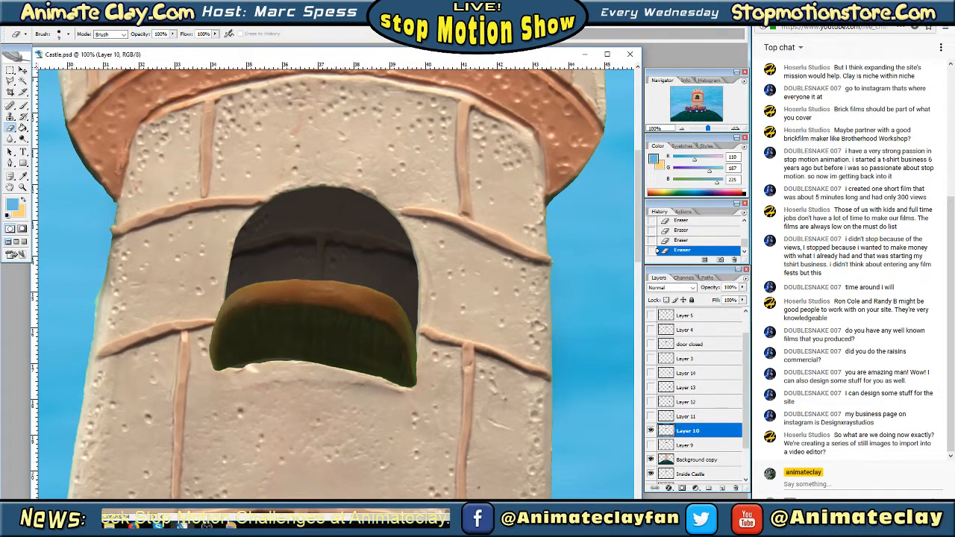
View the Test_0083 photo from the Bad Apples Photos Large folder at full size, and return to the castle document
key(super+d)
mouse_move(110, 525)
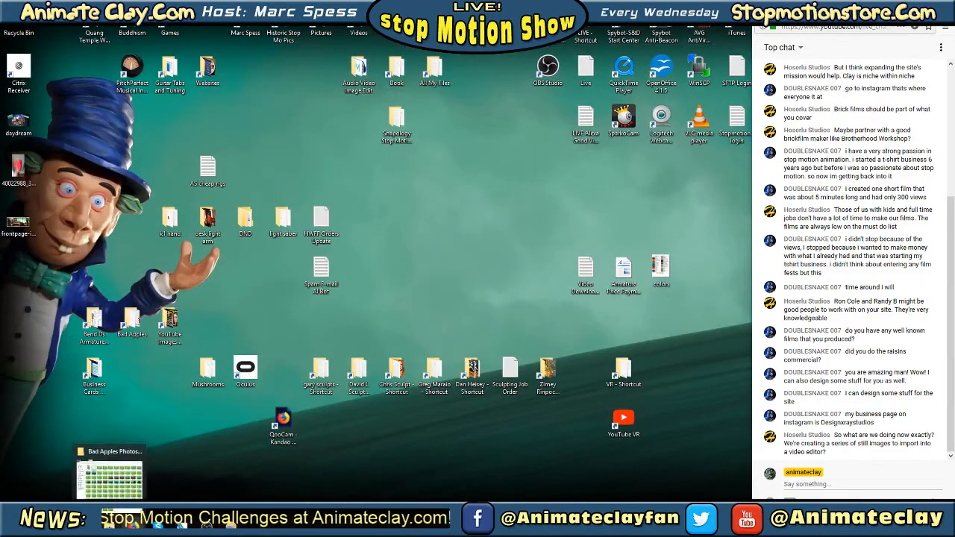
click(109, 481)
drag(739, 35, 462, 35)
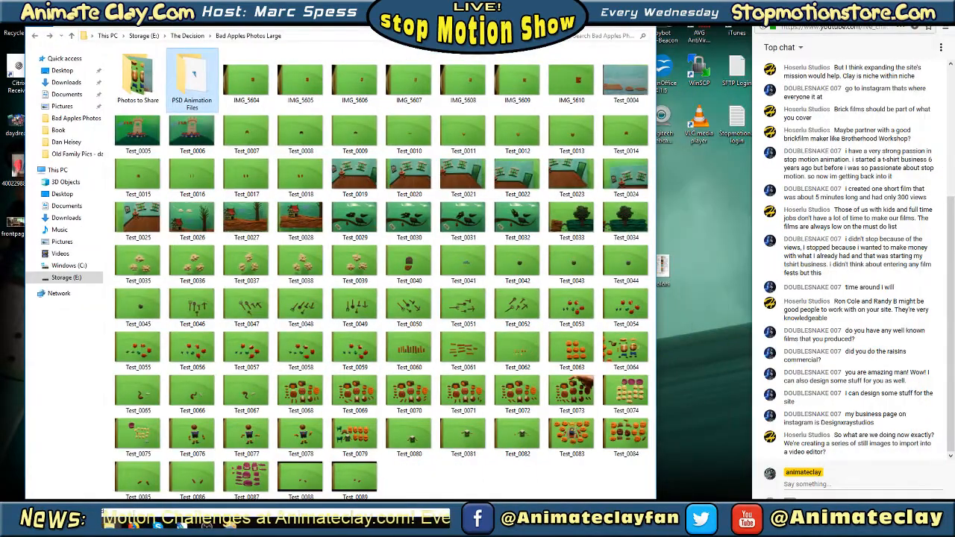
click(572, 439)
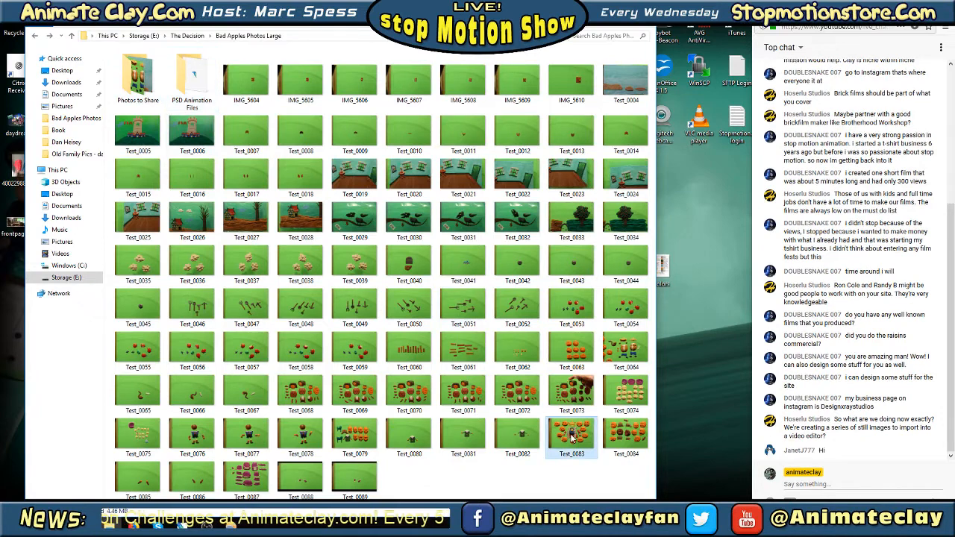
double_click(572, 439)
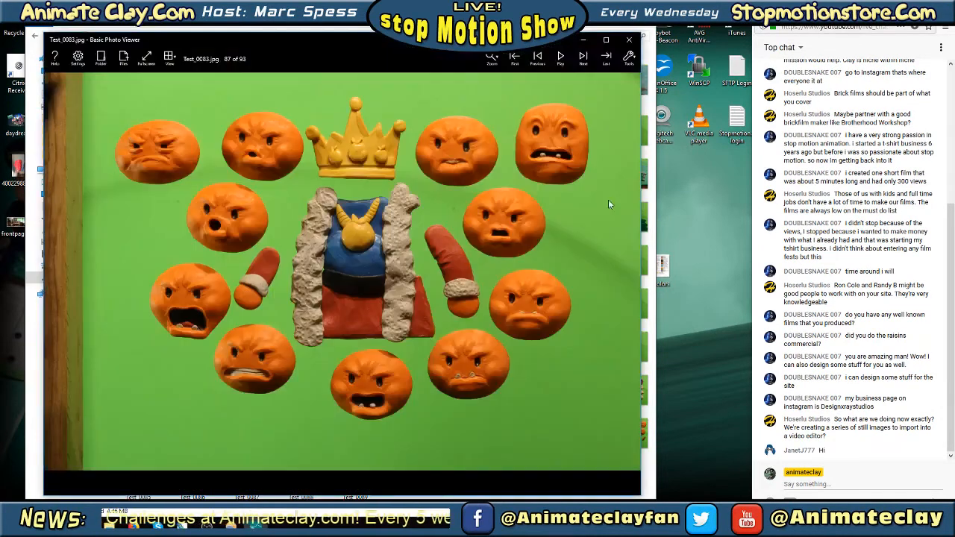
click(607, 40)
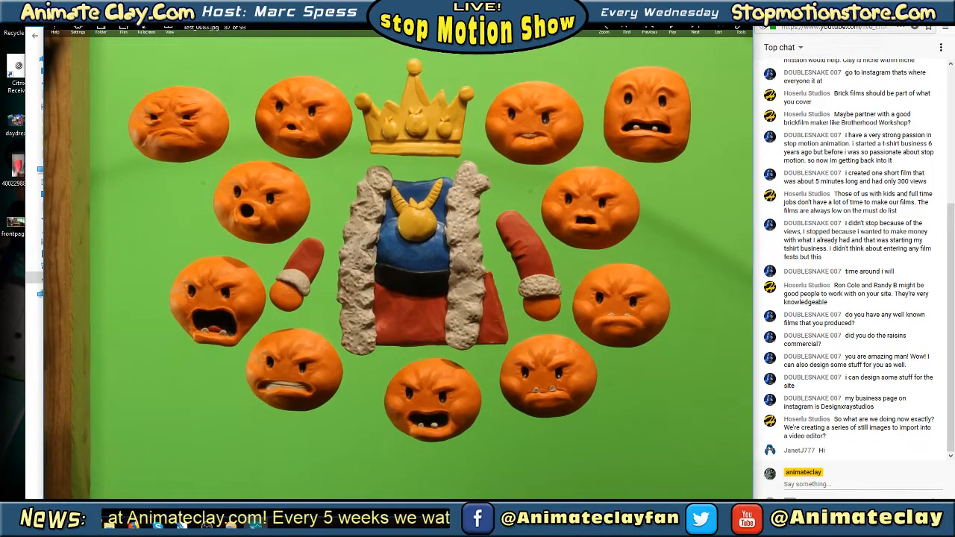
drag(44, 493, 3, 497)
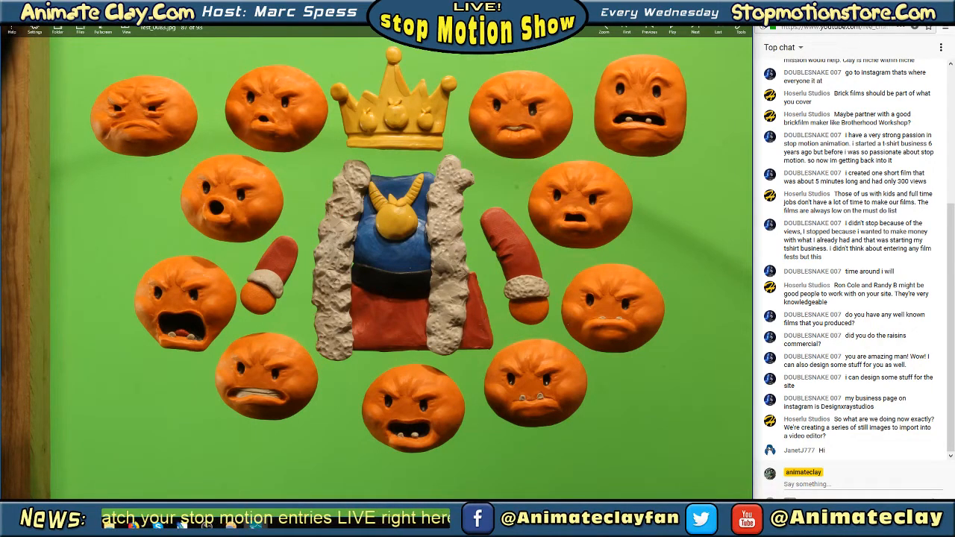
key(Escape)
click(255, 526)
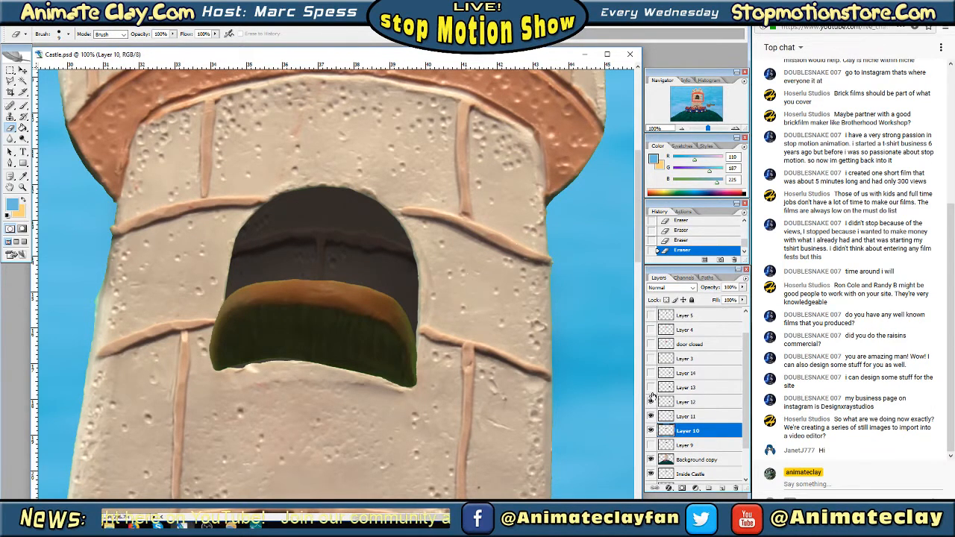
Show Layers 11 to 13 and toggle Layer 10 to check its door piece against the whole castle
drag(651, 398, 652, 345)
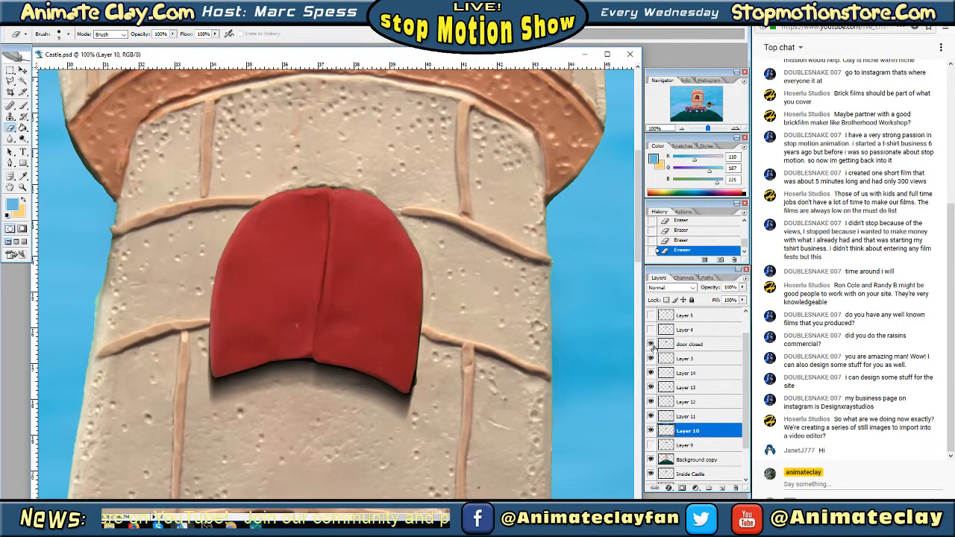
click(651, 345)
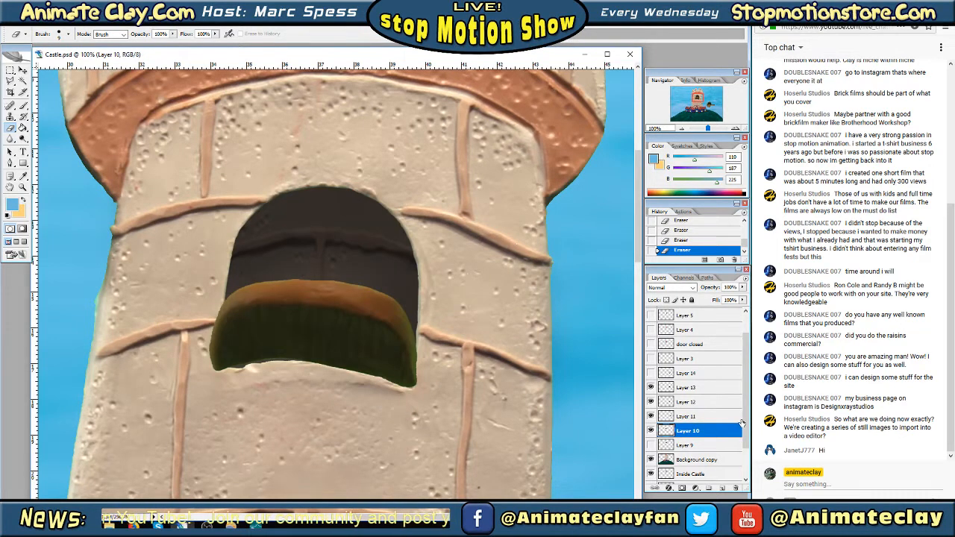
mouse_move(744, 420)
mouse_down()
mouse_move(747, 373)
mouse_move(747, 417)
mouse_up()
click(652, 415)
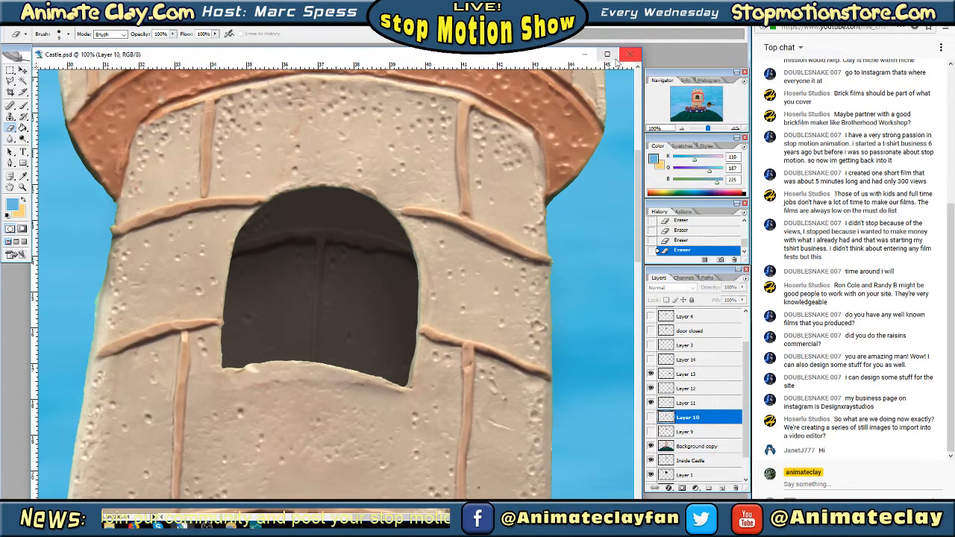
click(681, 129)
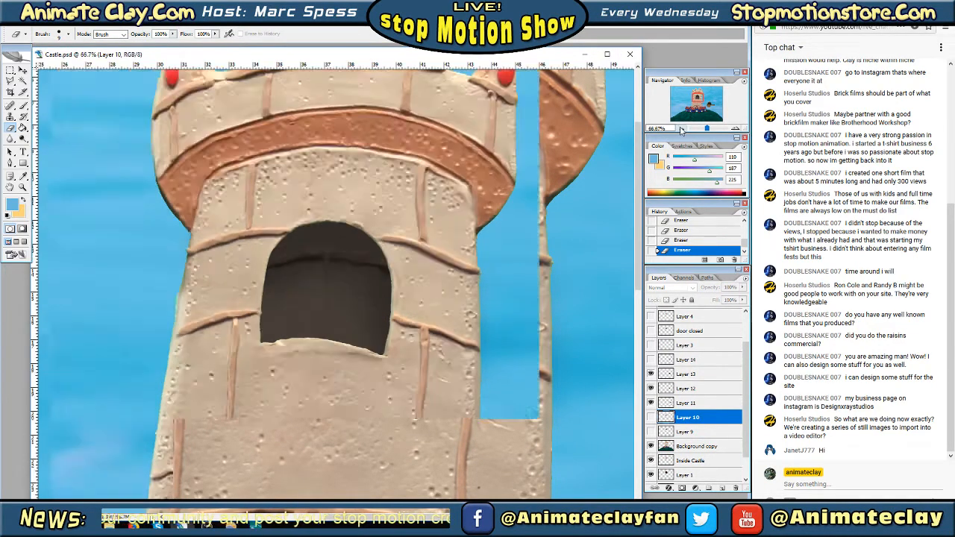
click(681, 129)
click(681, 129)
drag(696, 103, 696, 106)
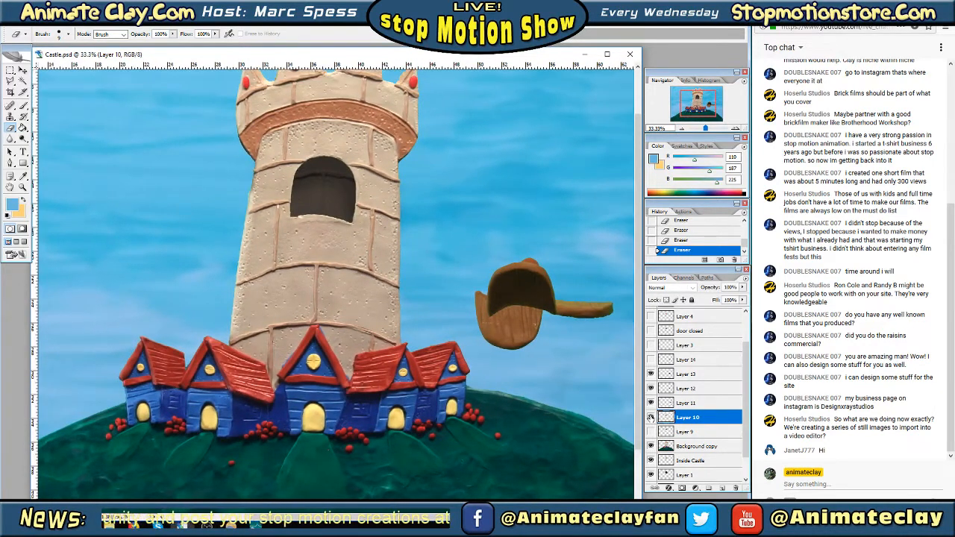
click(651, 417)
Toggle Layer 11 to identify its door piece beside the tower and delete the layer
click(651, 403)
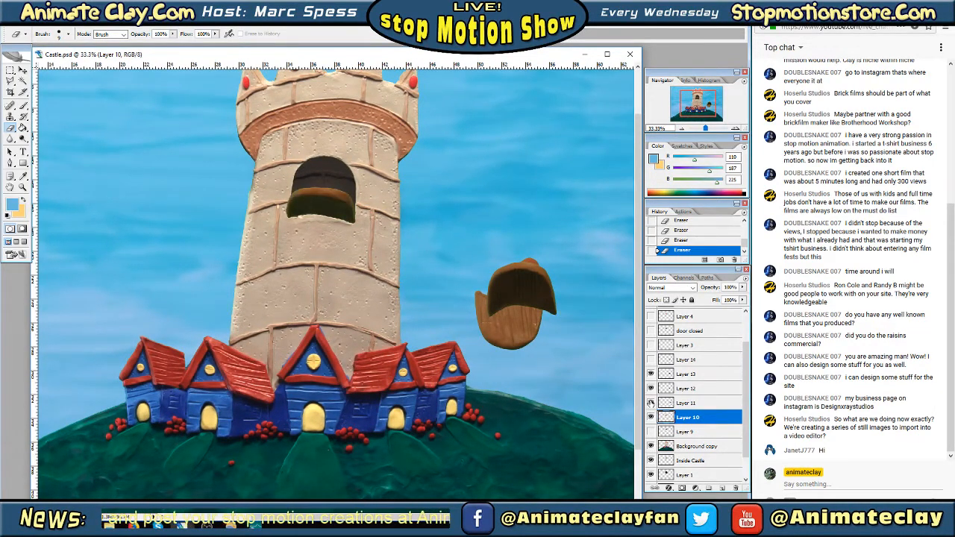
click(650, 403)
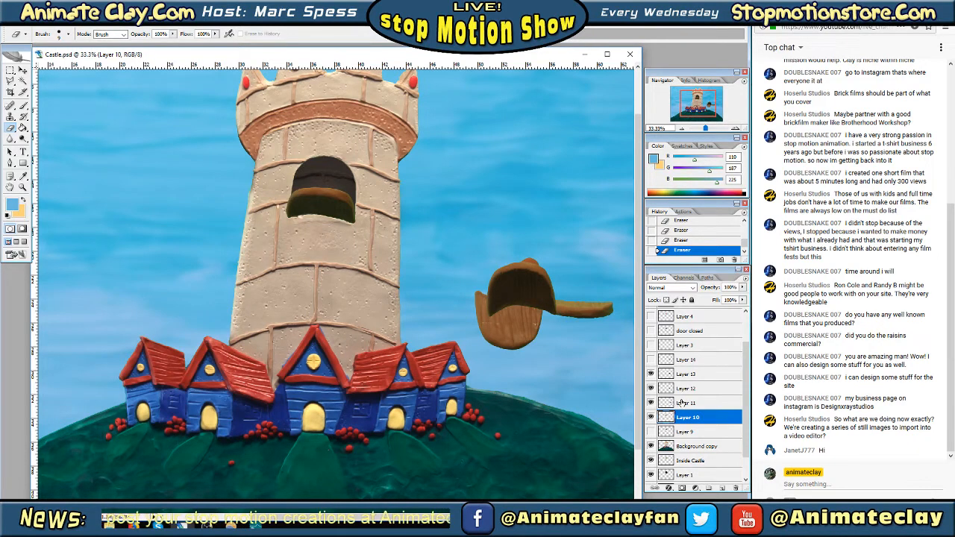
click(681, 403)
click(735, 487)
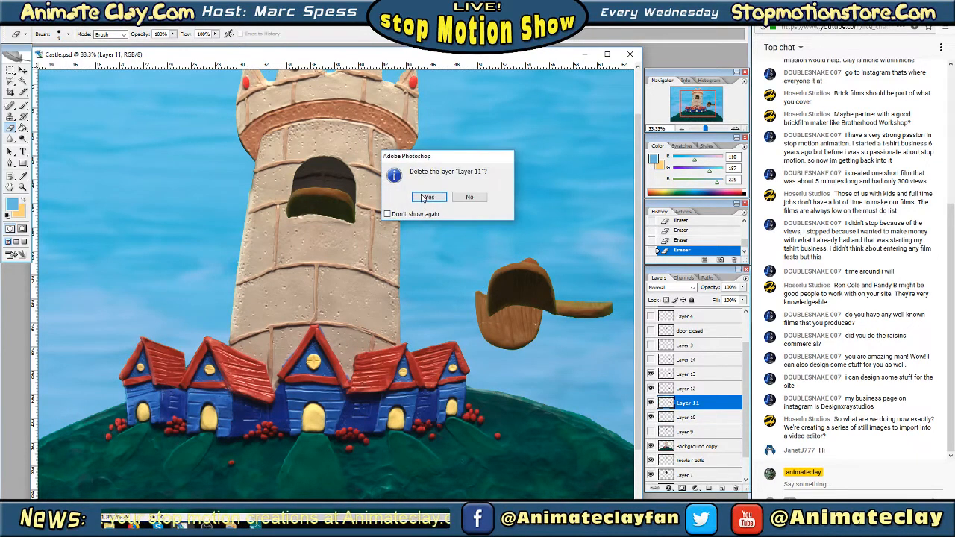
click(428, 197)
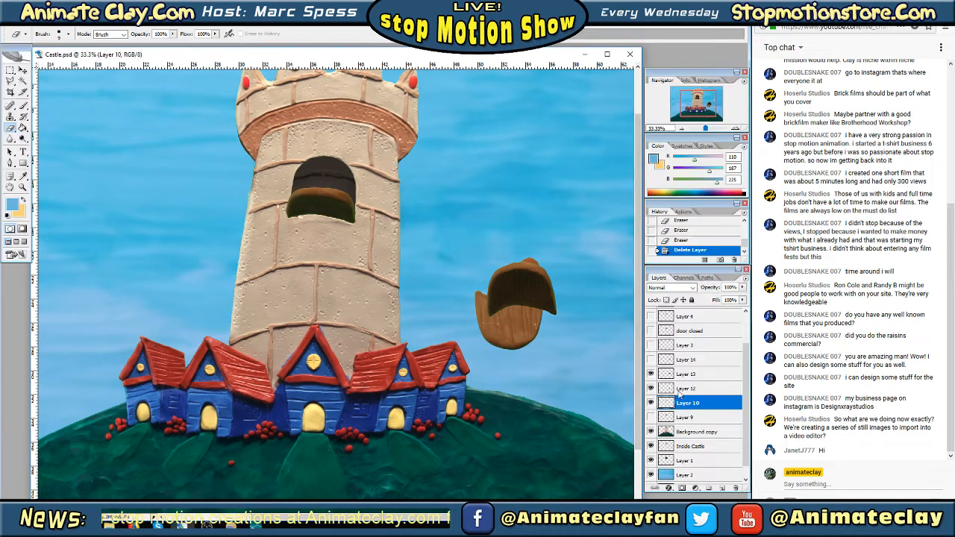
Toggle Layer 12 to identify its door piece and delete the layer
click(681, 388)
click(651, 387)
click(650, 388)
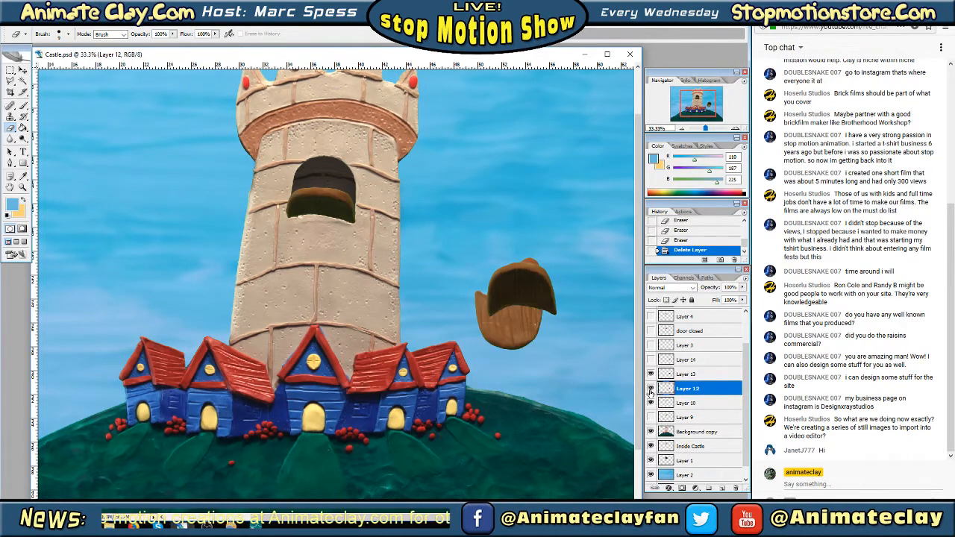
click(737, 488)
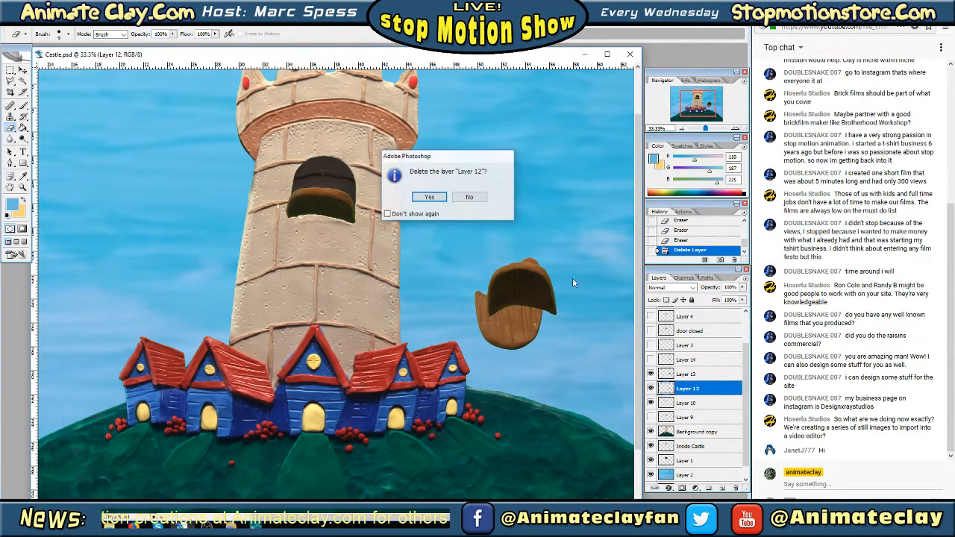
click(427, 197)
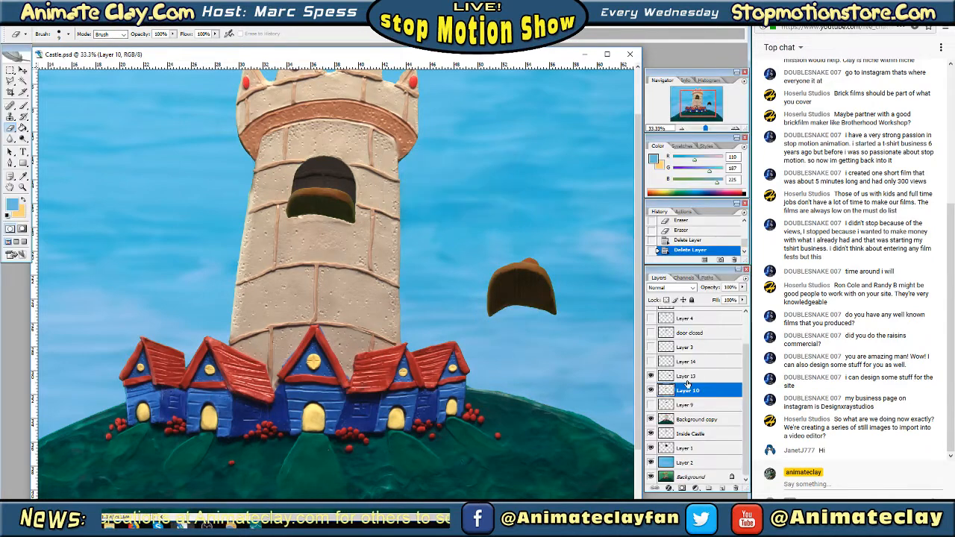
Check the Layer 13 door piece by toggling its visibility, and reveal and delete Layer 14
click(687, 376)
click(650, 376)
click(650, 376)
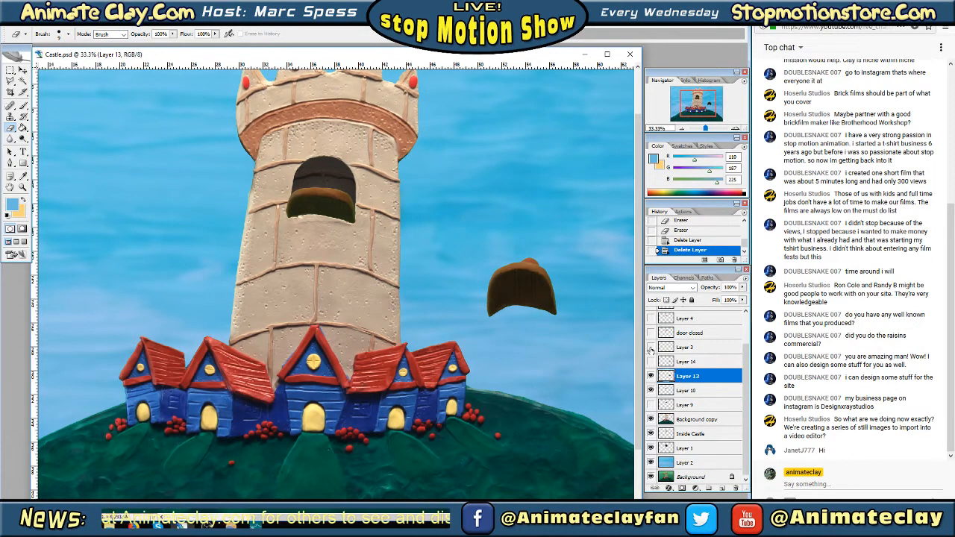
click(650, 362)
click(694, 363)
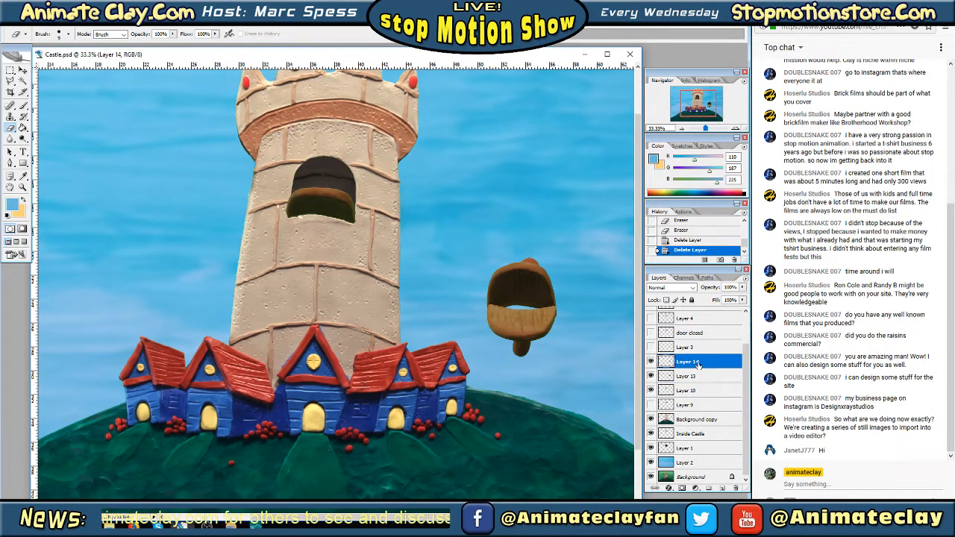
click(737, 483)
click(428, 197)
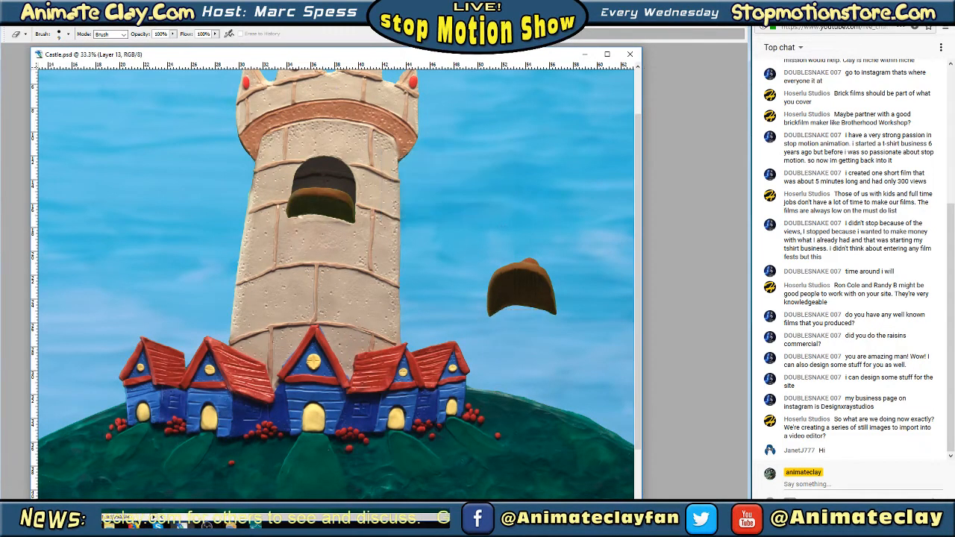
Make Layer 3 active and visible, and check the door closed layer by toggling its visibility
click(690, 364)
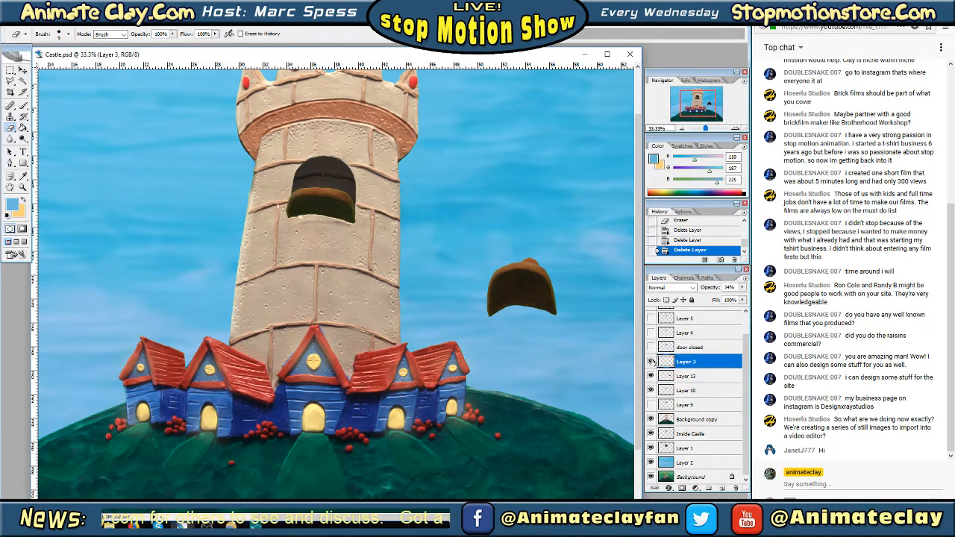
click(650, 347)
click(650, 348)
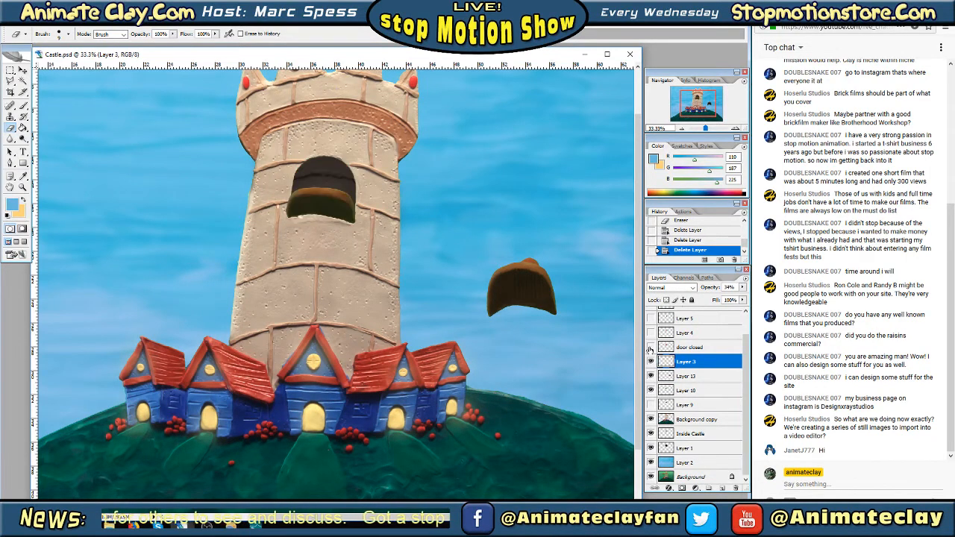
mouse_move(745, 355)
mouse_down()
mouse_move(744, 336)
mouse_move(744, 351)
mouse_up()
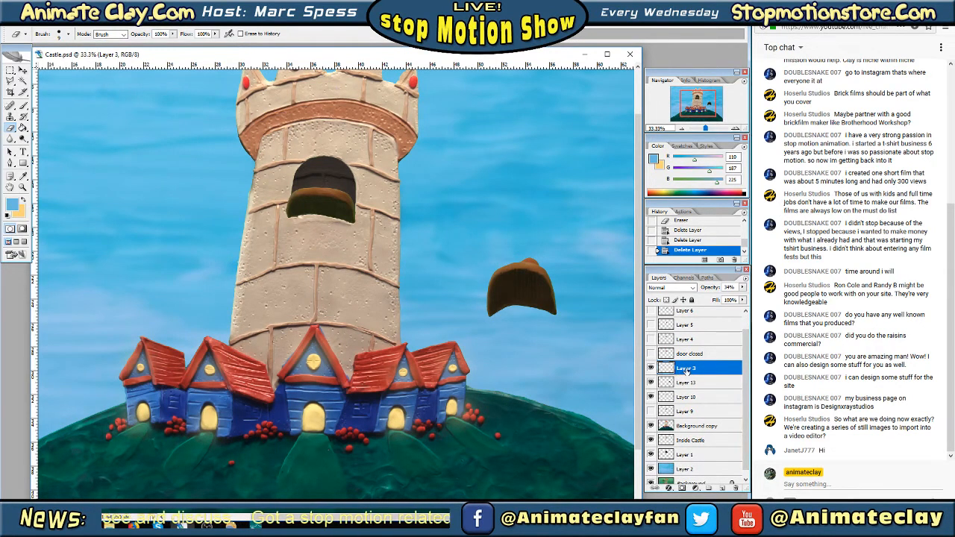
Try to clear the knob above the brown door piece with a rectangular selection on Layer 3, and deselect
click(736, 129)
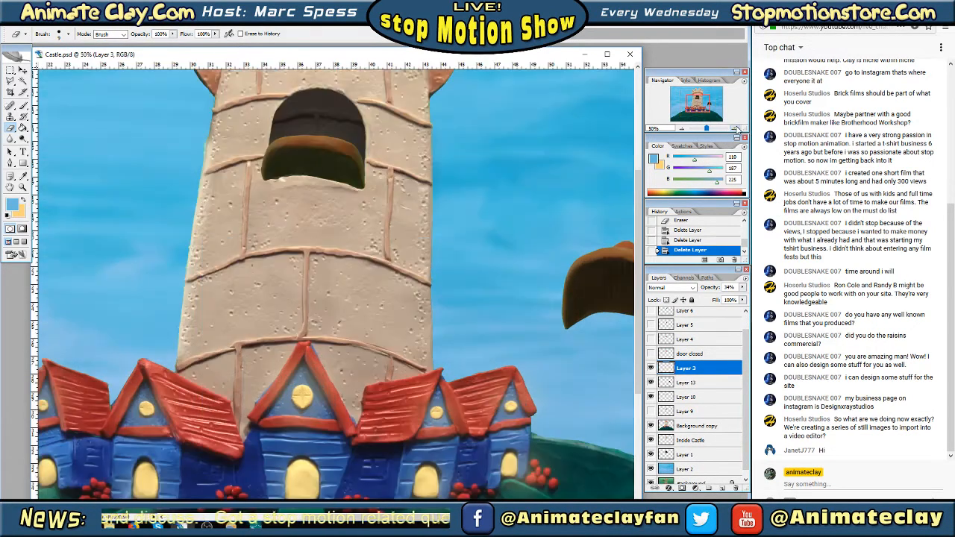
click(735, 128)
drag(696, 97, 709, 96)
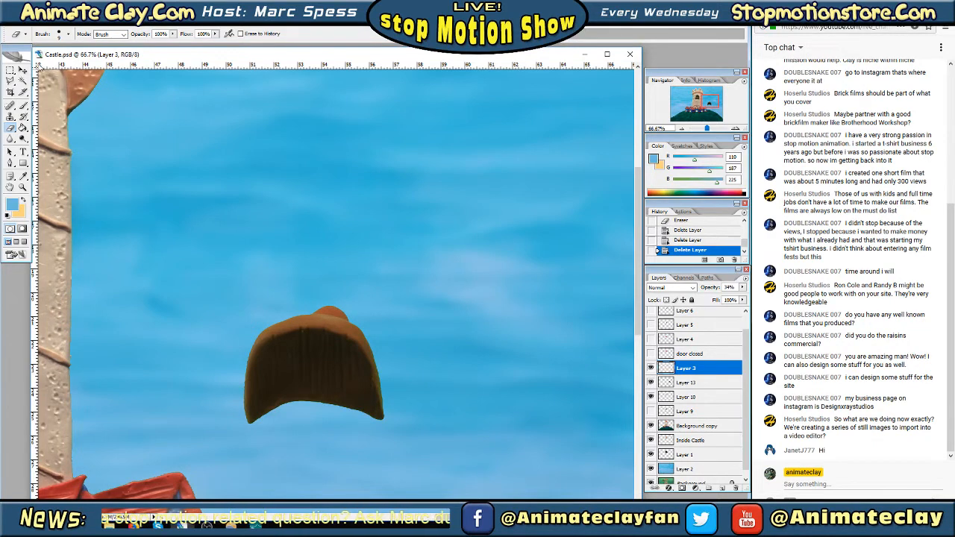
click(11, 70)
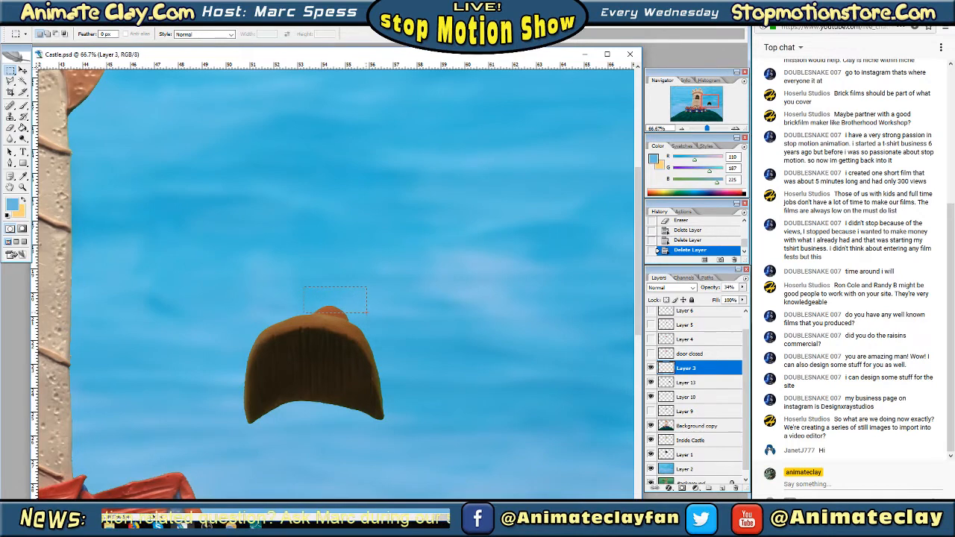
click(29, 30)
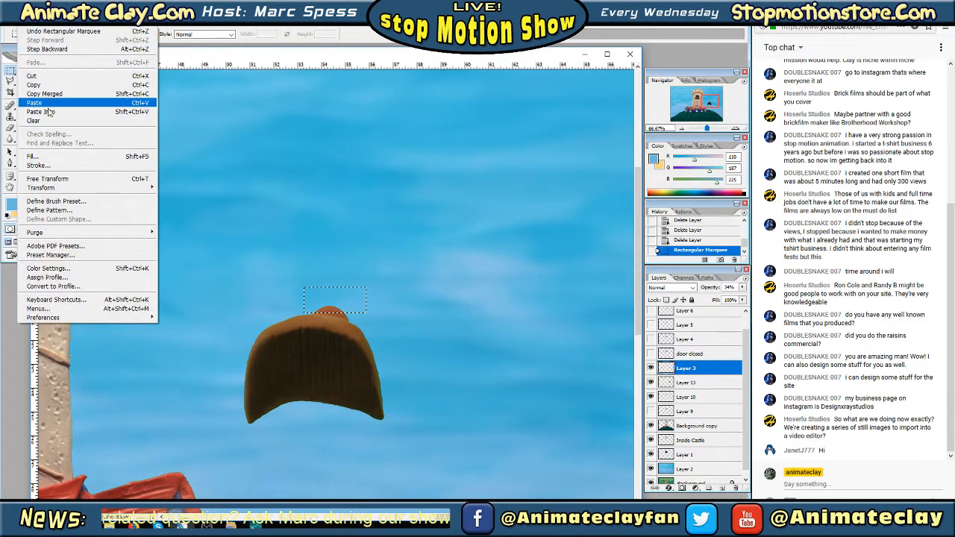
click(49, 112)
key(Tab)
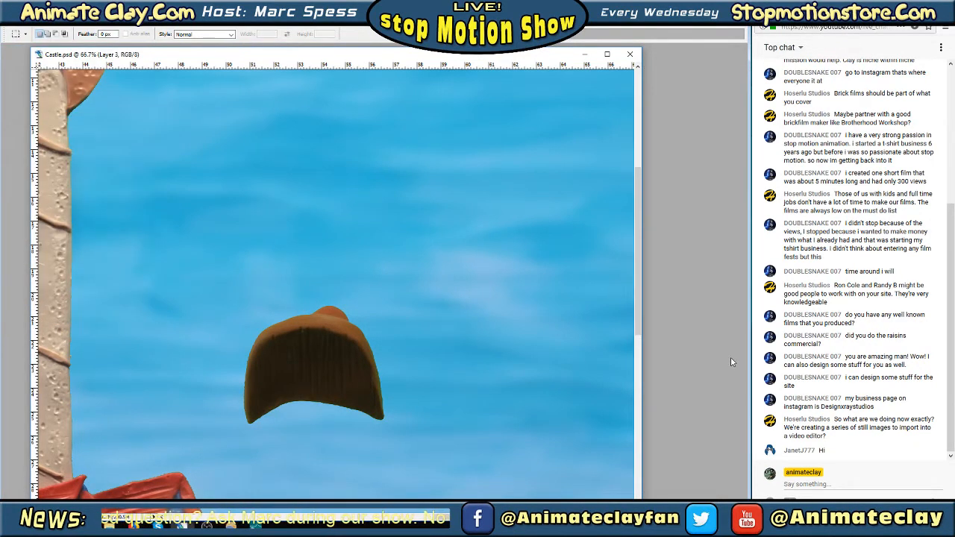
key(Tab)
Make Layer 13 active, clear a rectangular area over the knob on top of its door piece, and deselect
click(651, 368)
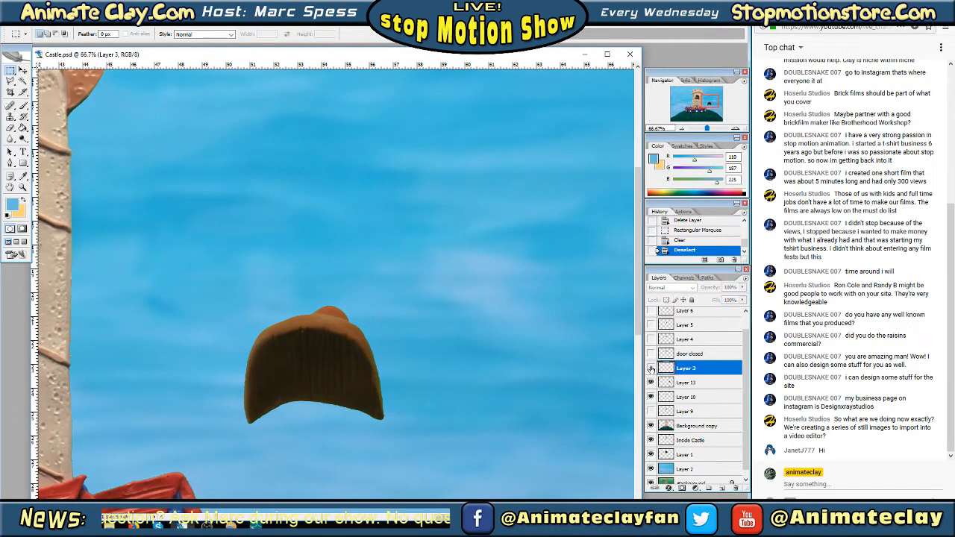
click(651, 367)
click(651, 383)
click(651, 383)
click(701, 384)
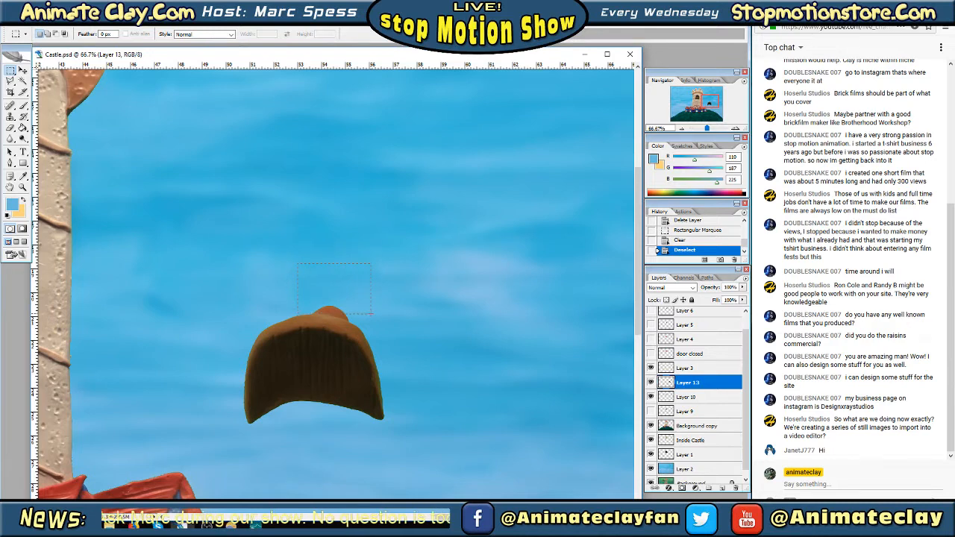
drag(370, 313, 370, 313)
click(29, 22)
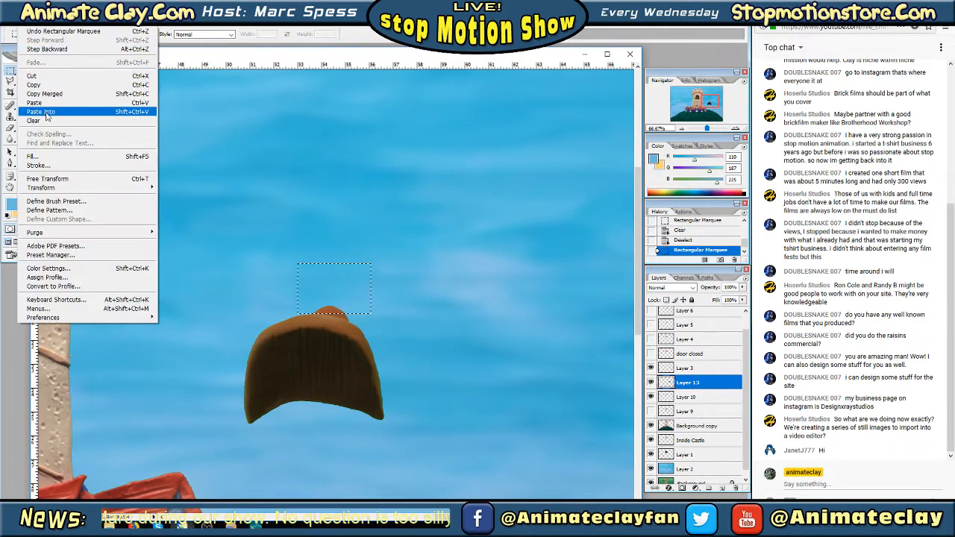
click(46, 112)
key(Tab)
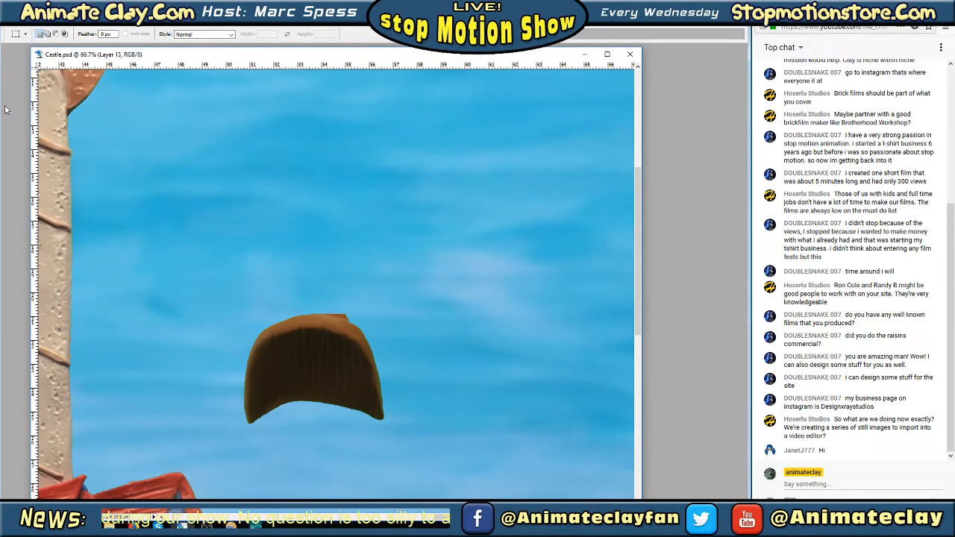
key(Tab)
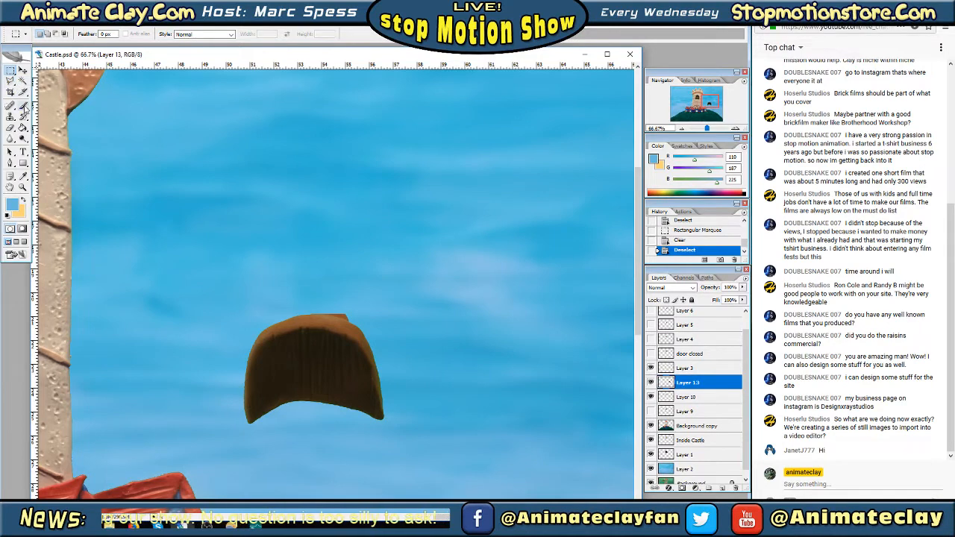
Erase the leftover knob bits along the top edge of the Layer 13 door piece with the Eraser
click(10, 128)
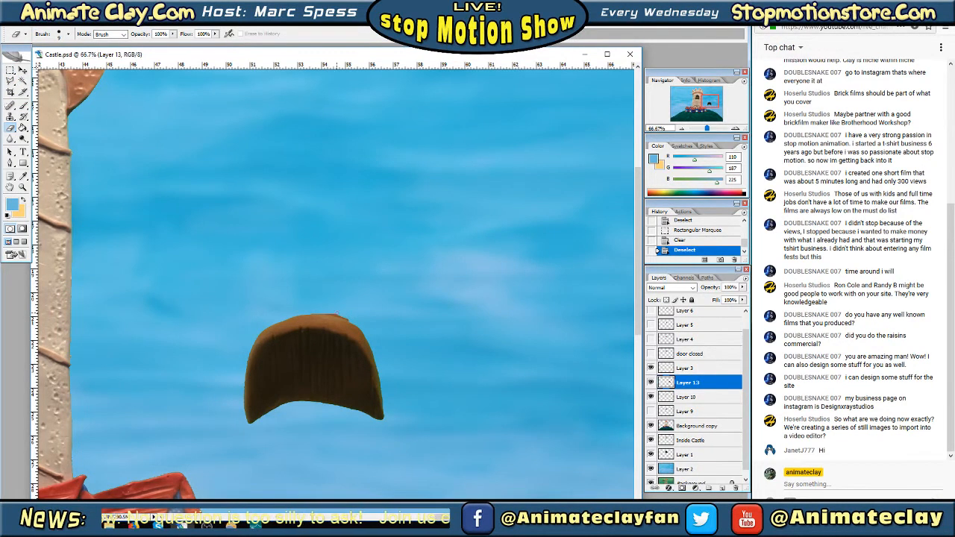
click(348, 318)
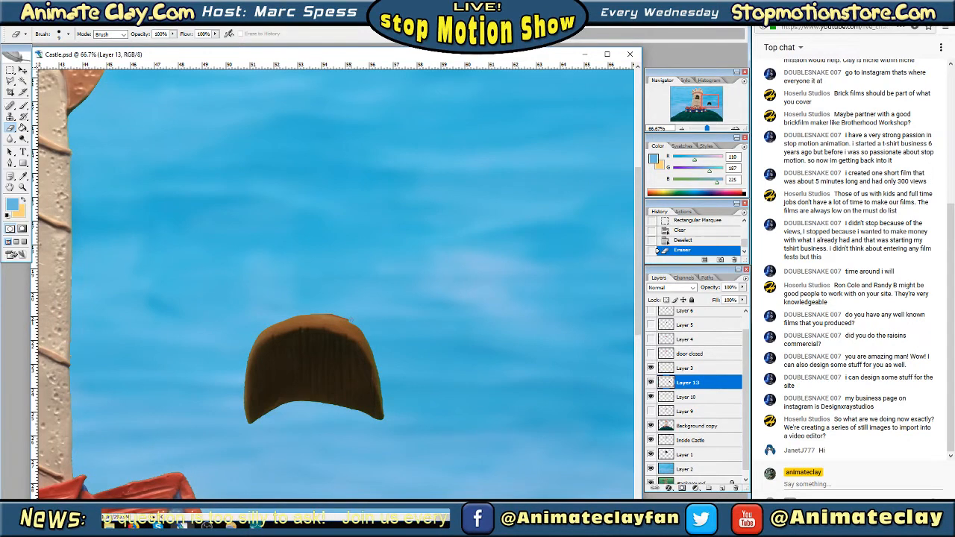
click(314, 310)
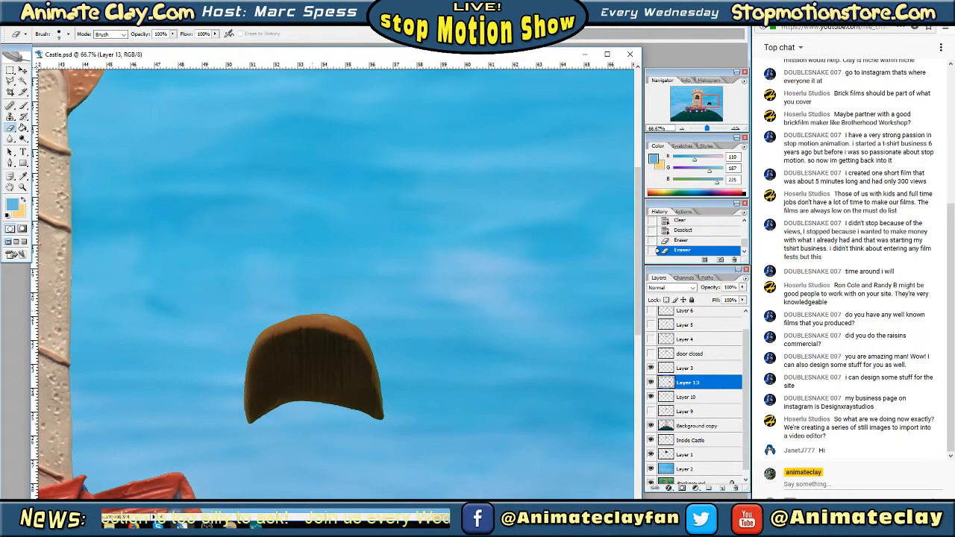
click(312, 311)
Free Transform the Layer 13 door piece, moving it into the tower window and rotating it about 4.5 degrees to fit the opening
click(681, 129)
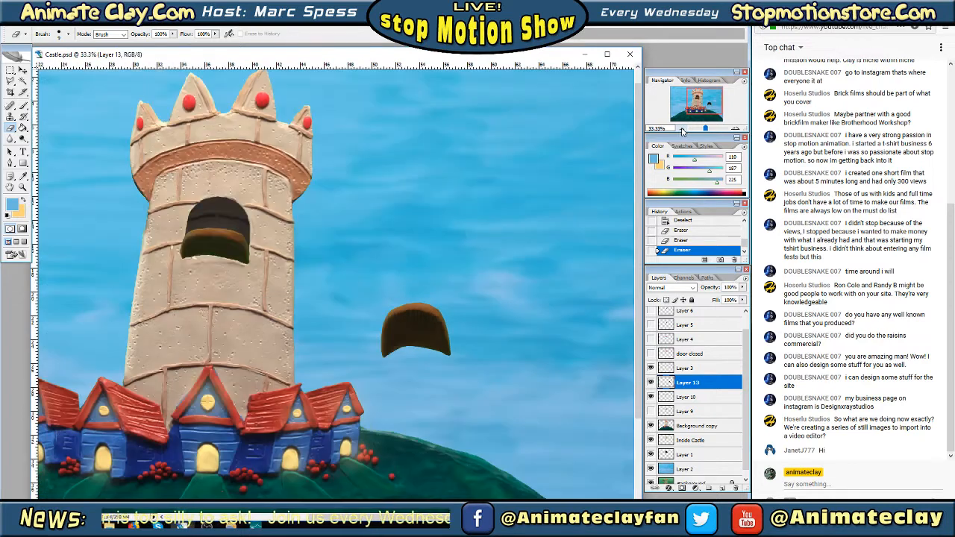
key(m)
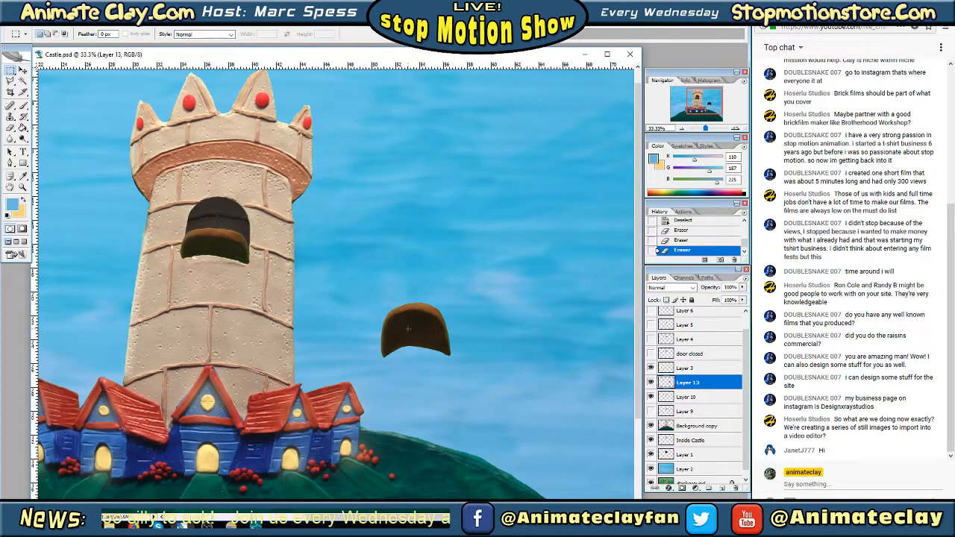
right_click(408, 328)
click(447, 417)
drag(432, 339, 232, 240)
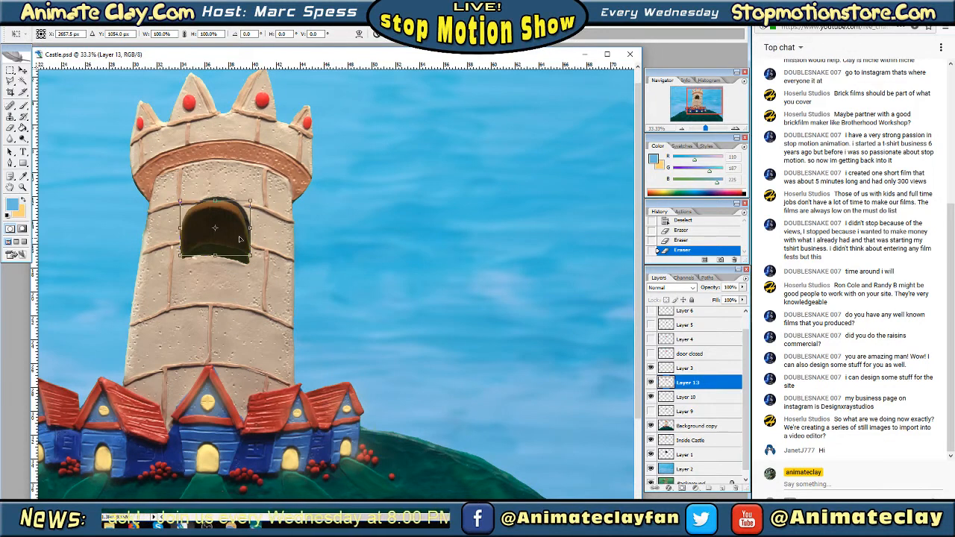
drag(274, 206, 244, 242)
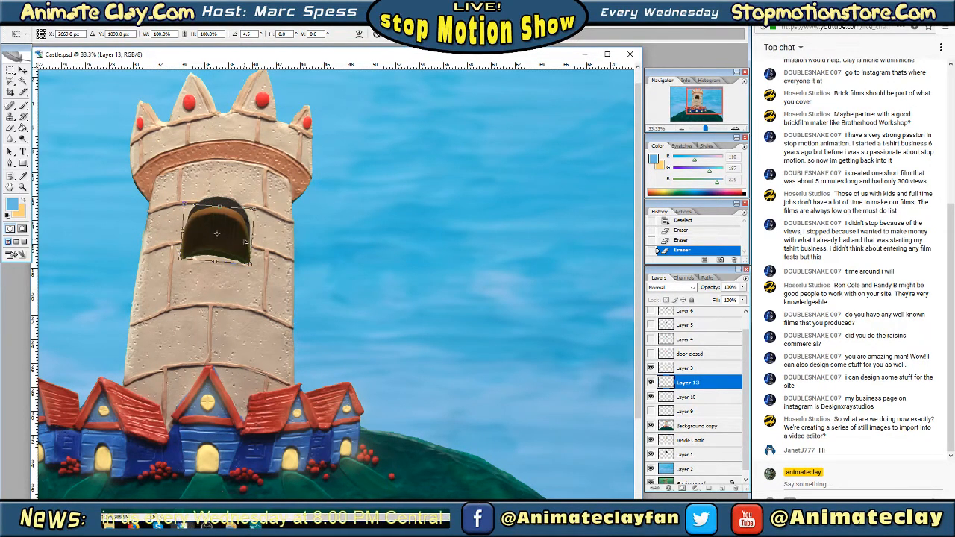
key(Return)
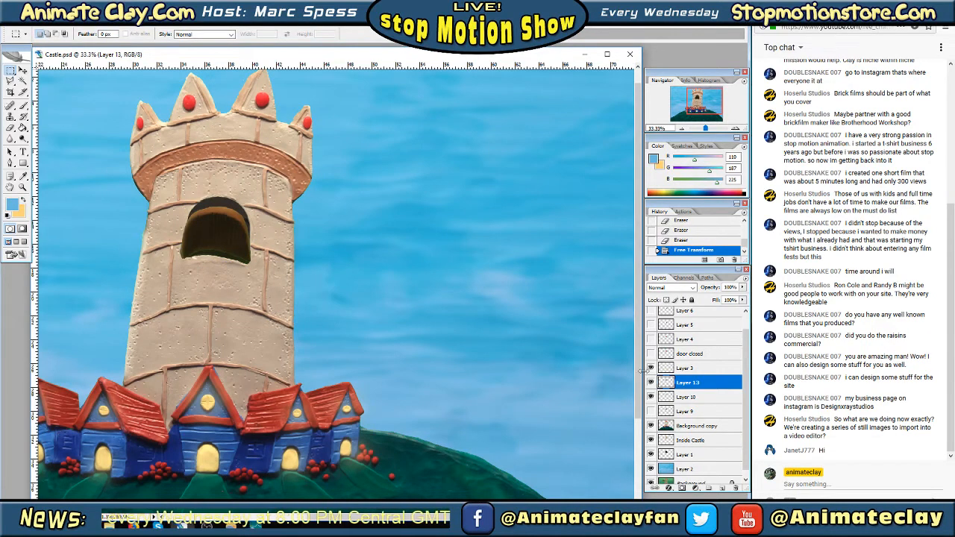
Hide Layer 3, show Layers 9, 10 and 13 together, and compare the door pieces by toggling Layer 10
click(650, 397)
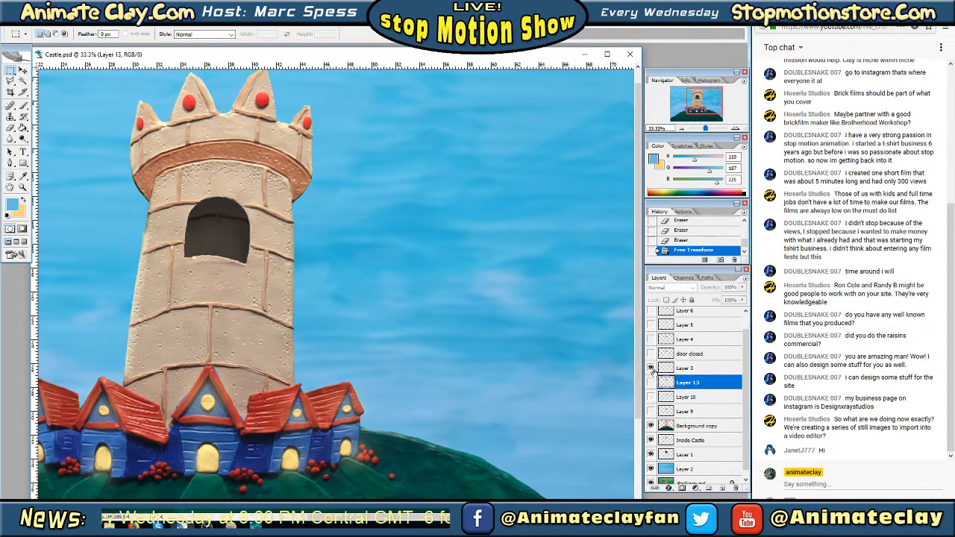
click(651, 368)
click(650, 411)
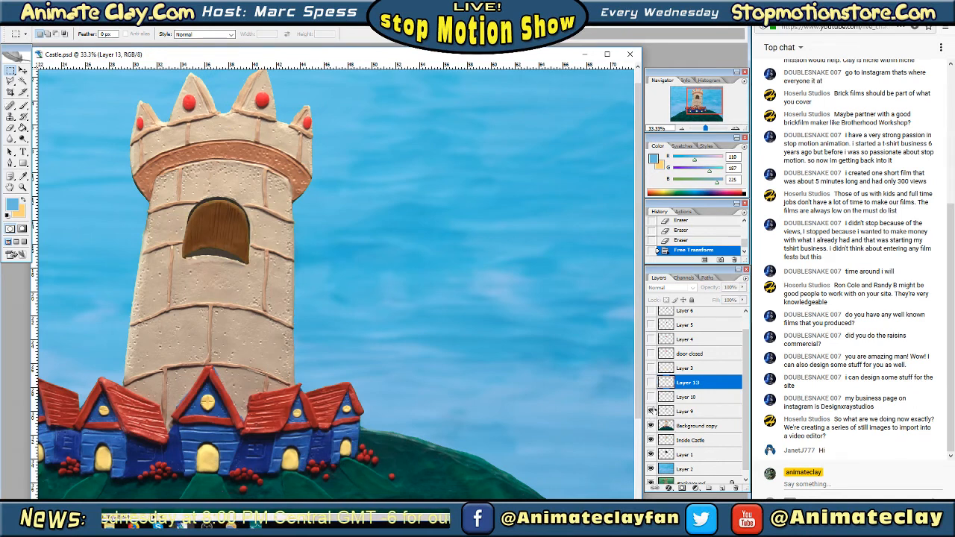
click(650, 397)
click(650, 383)
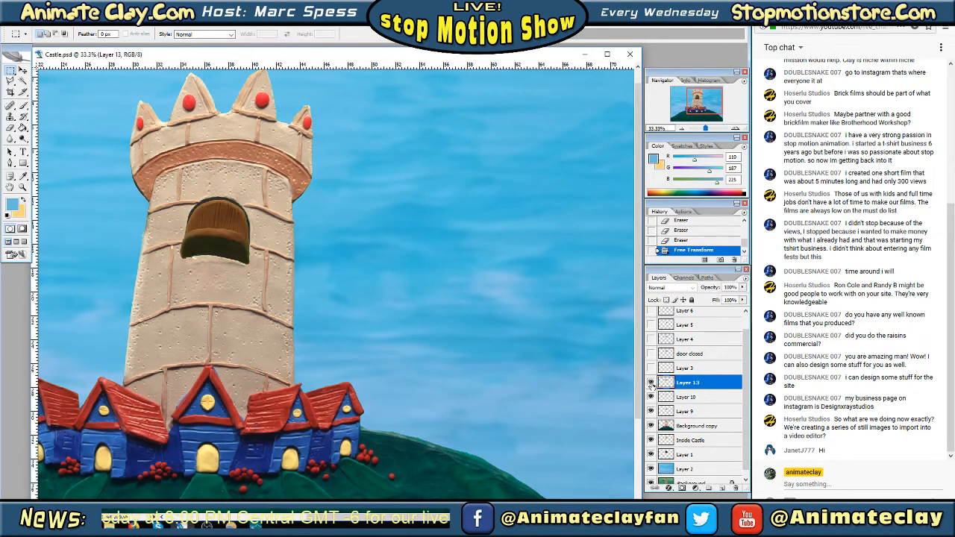
click(651, 398)
click(651, 398)
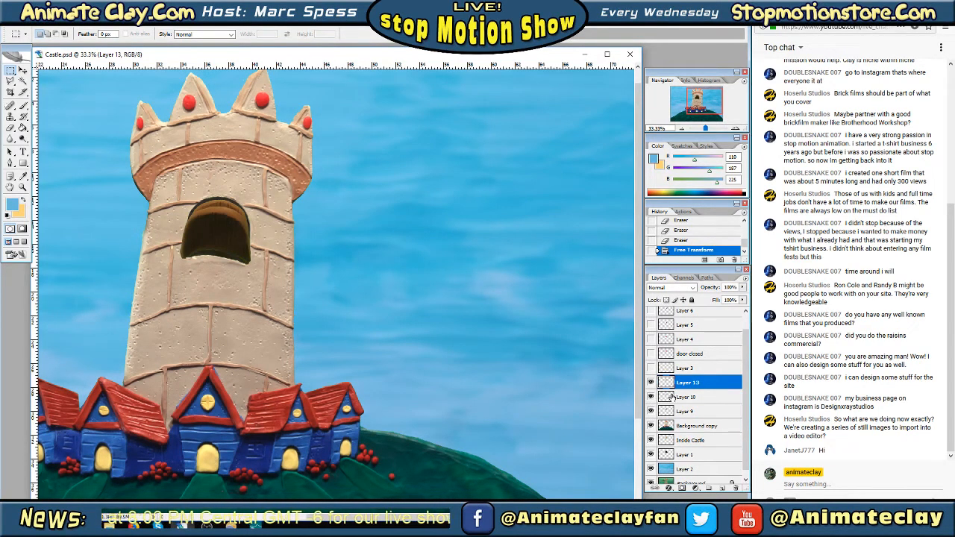
Move Layer 13 below Layer 10 in the stack and shift its door piece down about 13 px with Free Transform
drag(687, 383, 690, 406)
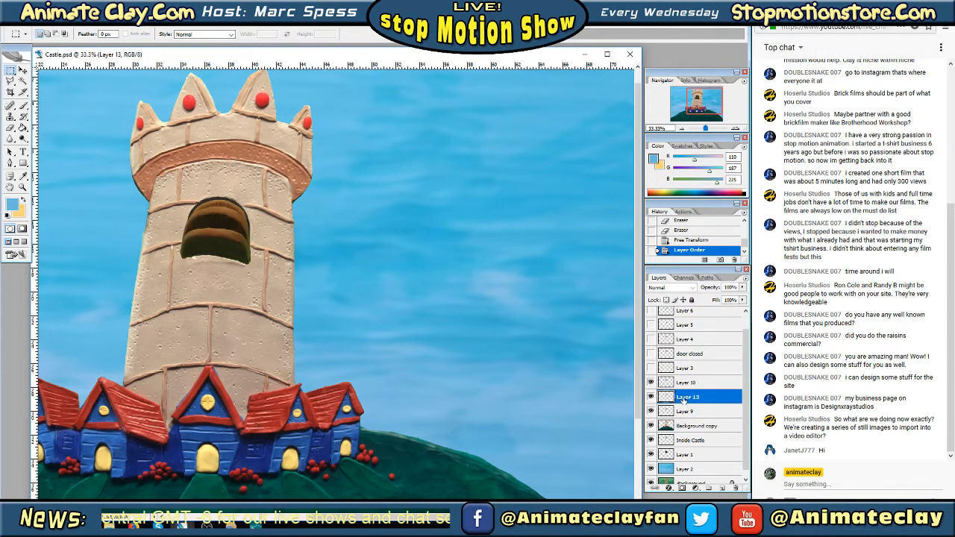
right_click(213, 237)
click(258, 304)
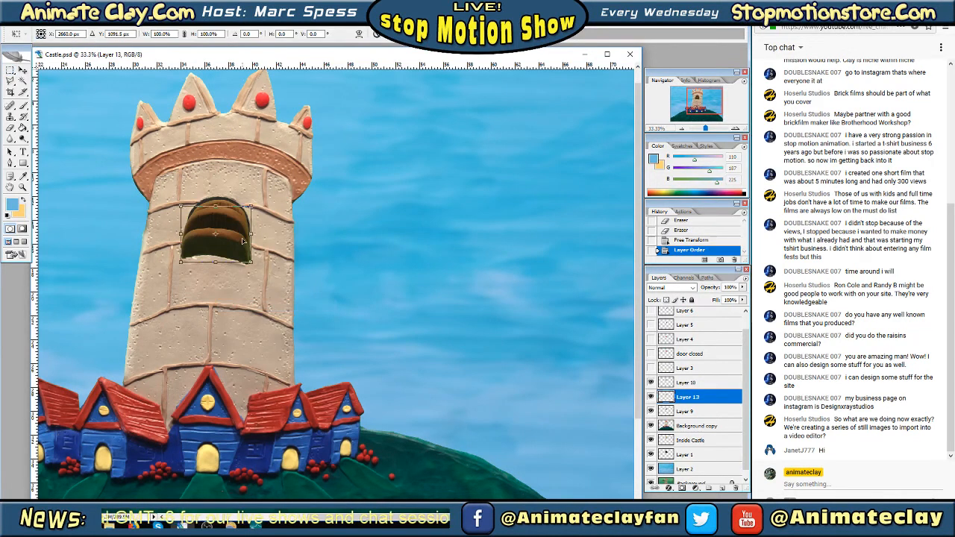
drag(242, 240, 242, 243)
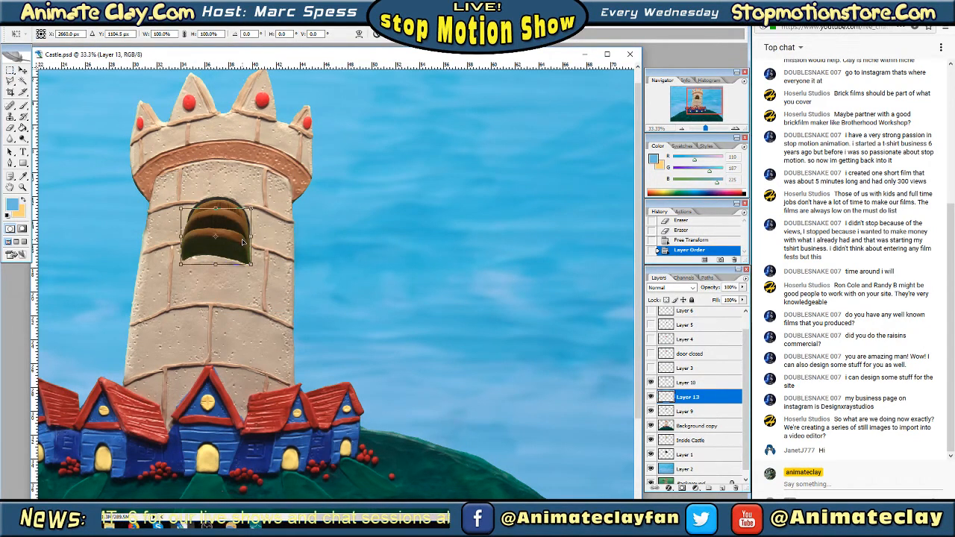
key(Return)
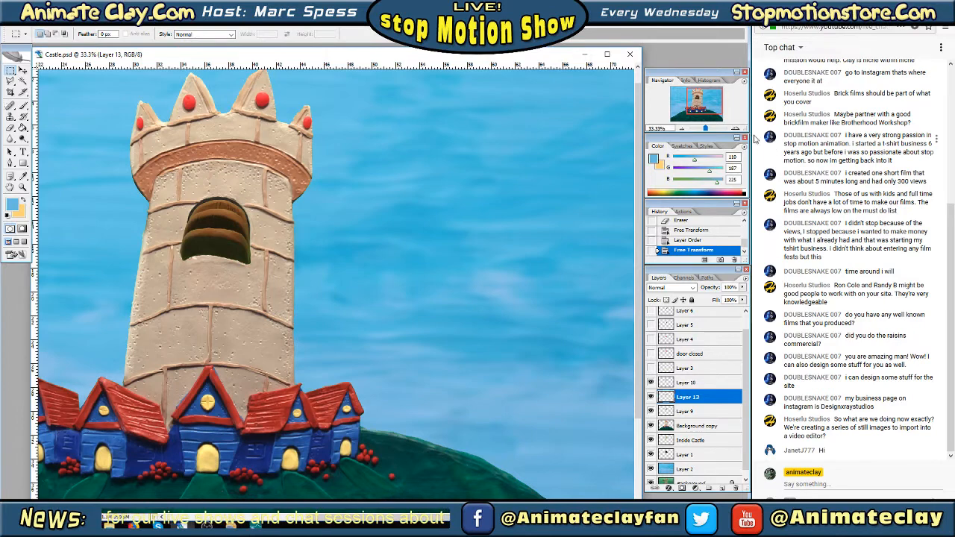
Examine the door opening sequence in the tower window by toggling Layers 10, 13 and 9, leaving only Layer 9 of these visible
click(735, 129)
click(735, 128)
drag(703, 102, 697, 98)
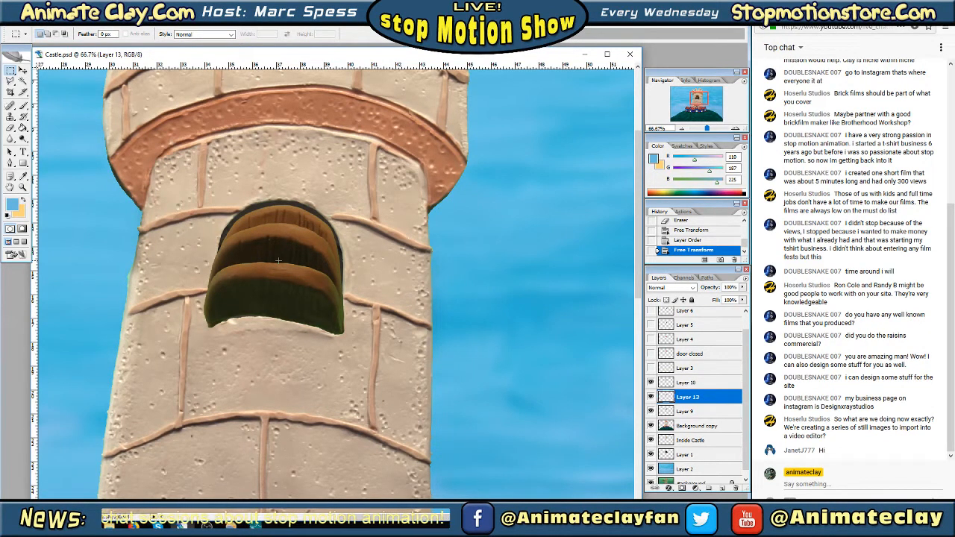
click(650, 382)
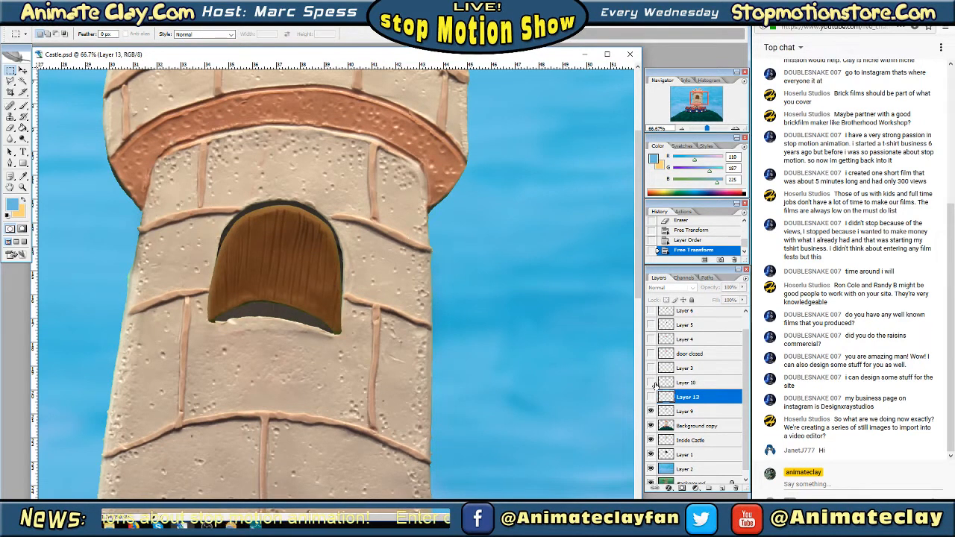
click(651, 382)
click(650, 381)
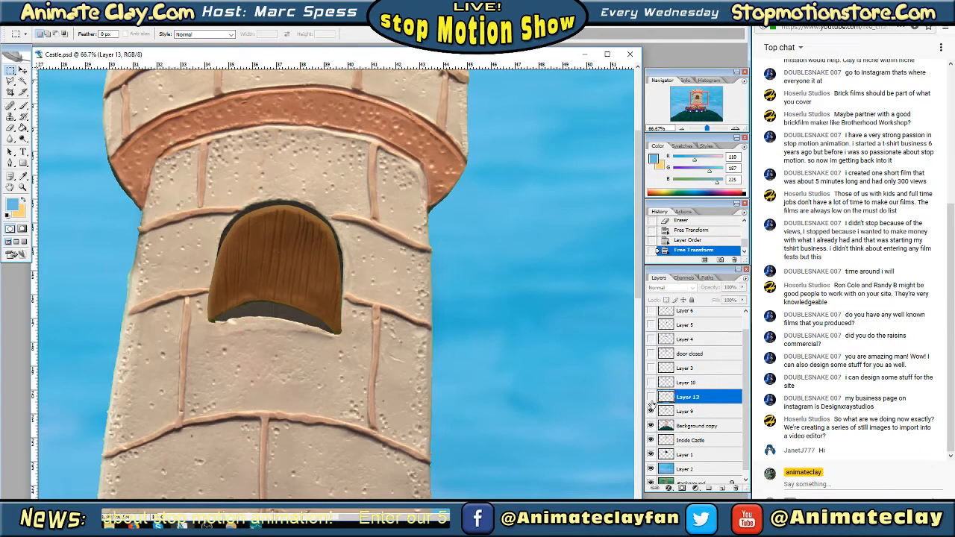
click(650, 397)
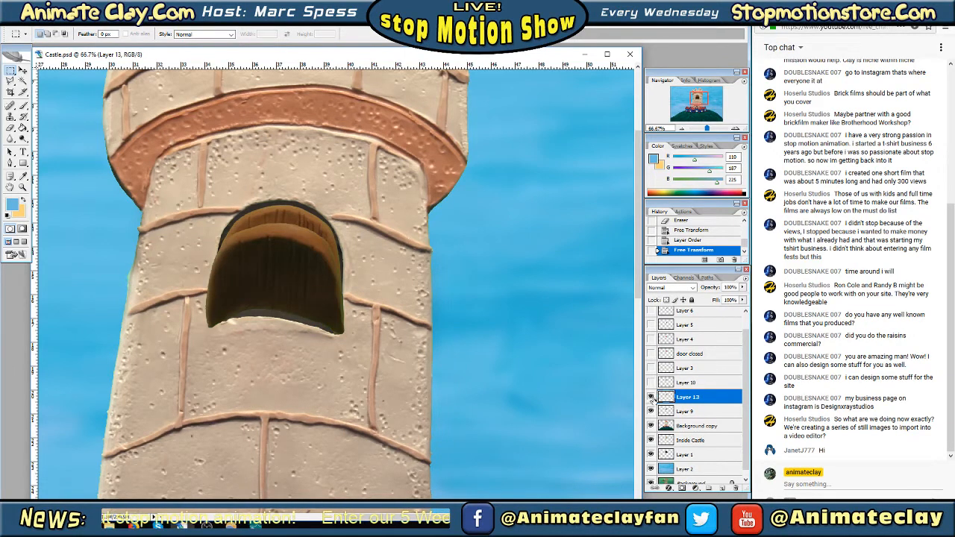
click(650, 397)
click(650, 382)
click(651, 381)
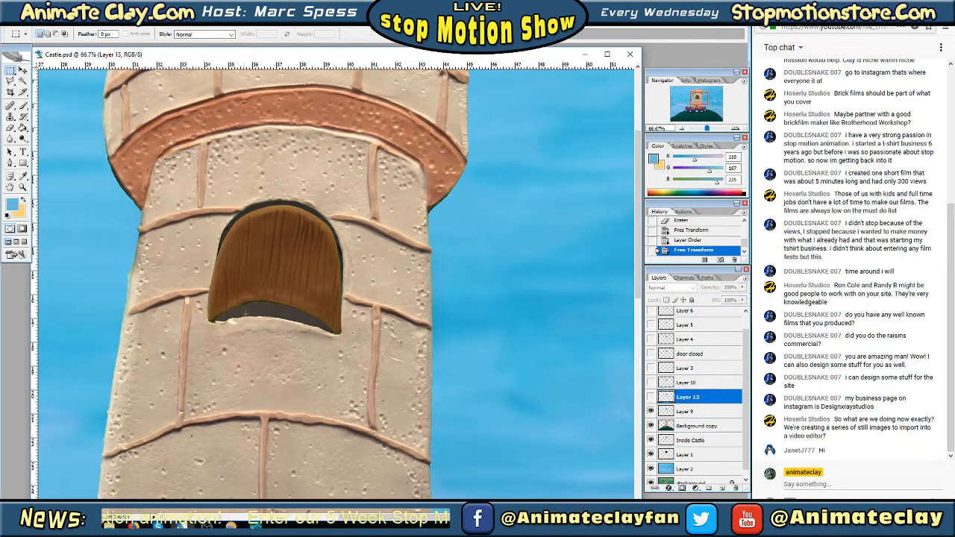
click(650, 397)
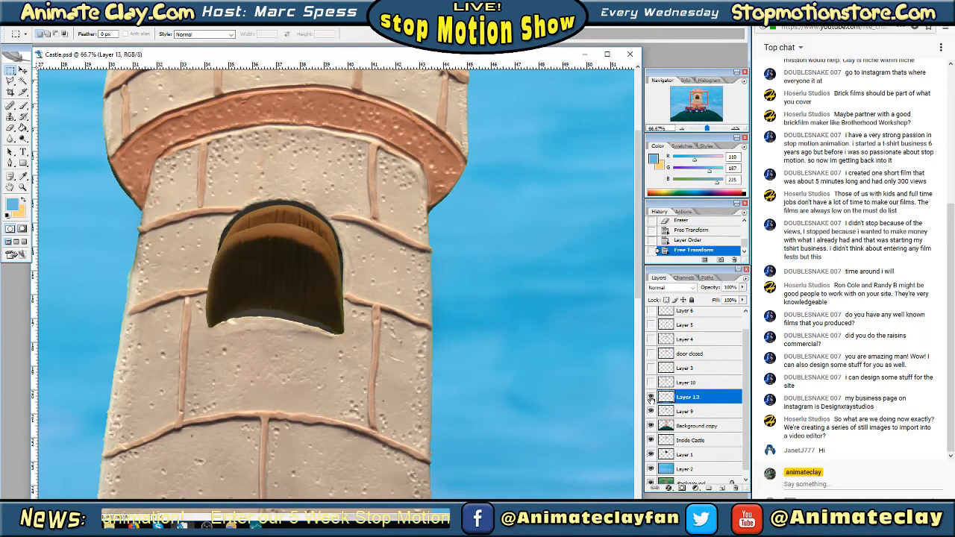
click(651, 398)
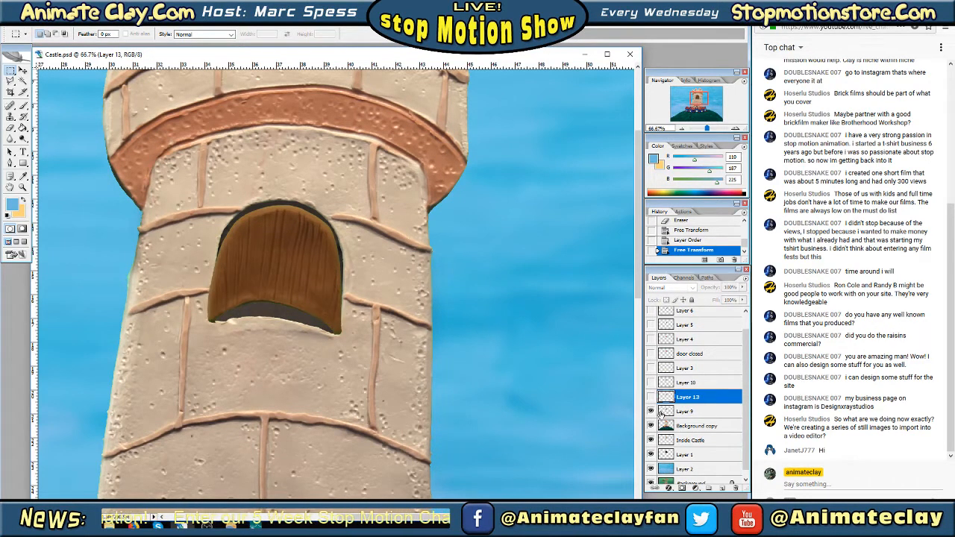
click(649, 409)
click(650, 410)
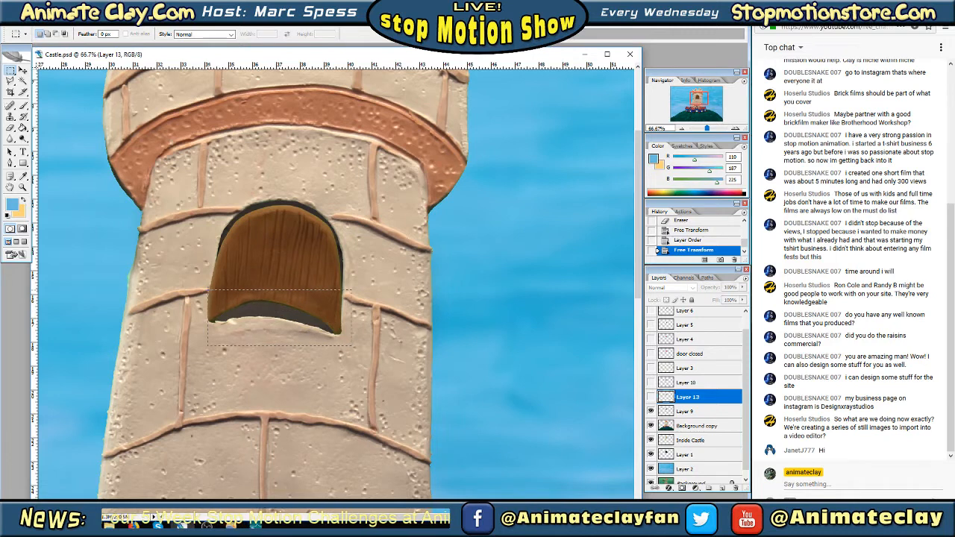
drag(340, 347, 257, 289)
click(256, 272)
right_click(265, 254)
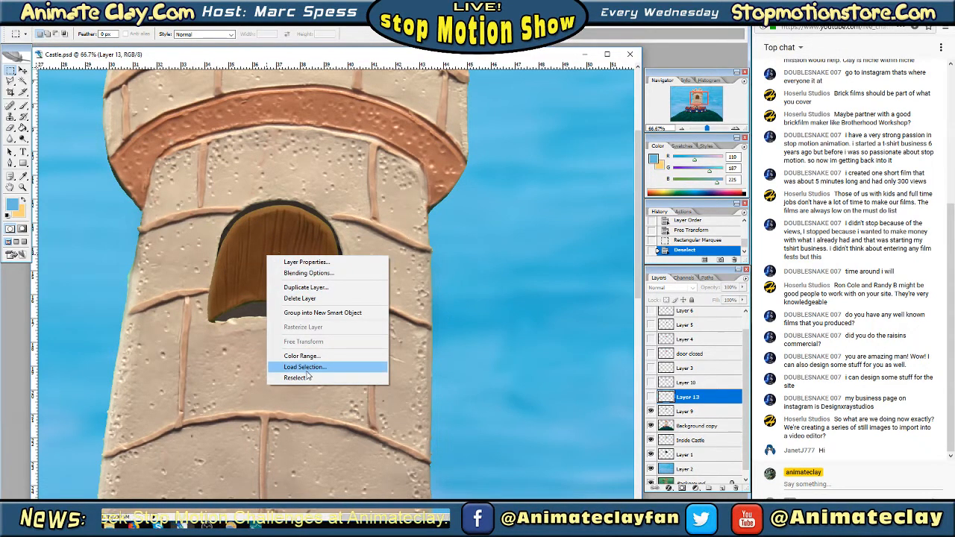
right_click(293, 248)
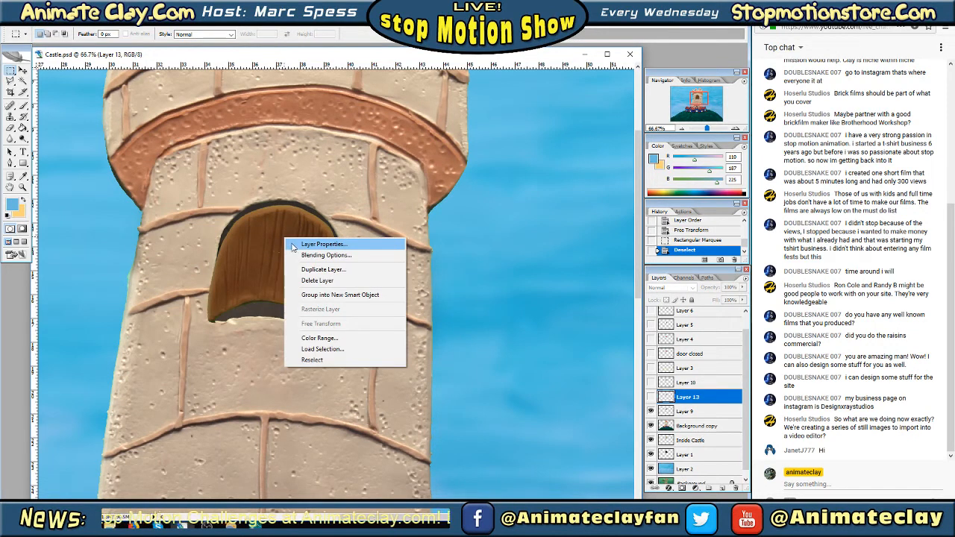
click(675, 414)
Distort the Layer 9 door with Free Transform, pulling its upper corners outward to about 107% width and 103.7% height to fill the arch
click(683, 411)
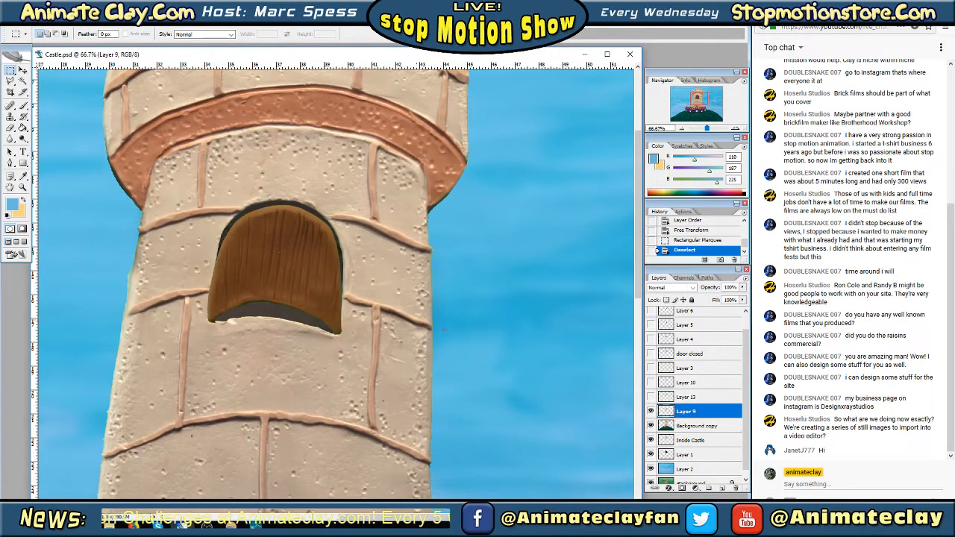
right_click(312, 276)
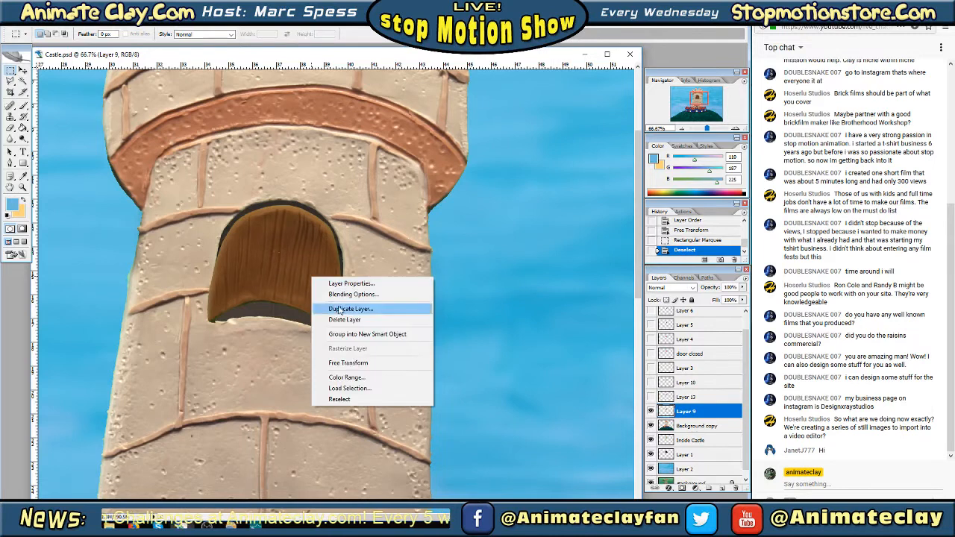
click(350, 364)
right_click(302, 283)
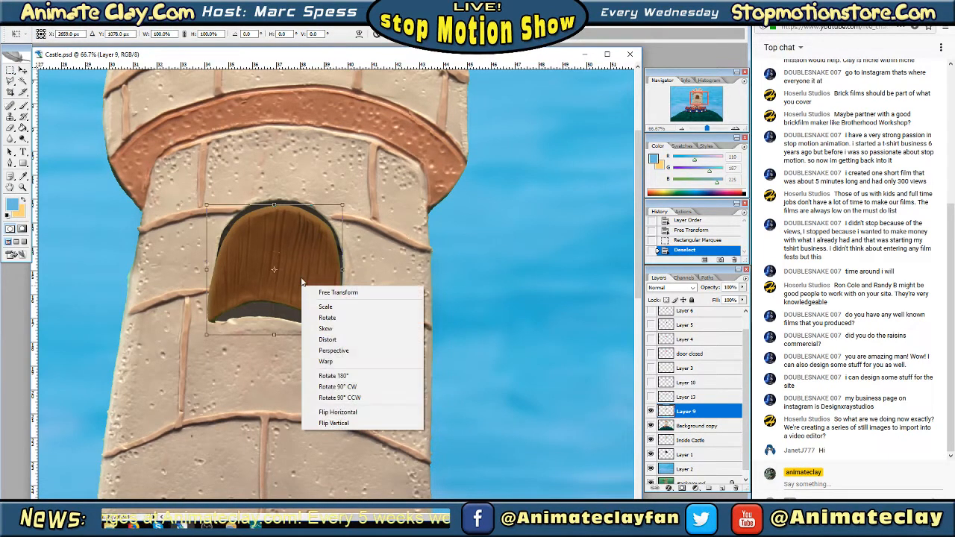
click(320, 340)
drag(273, 335, 274, 333)
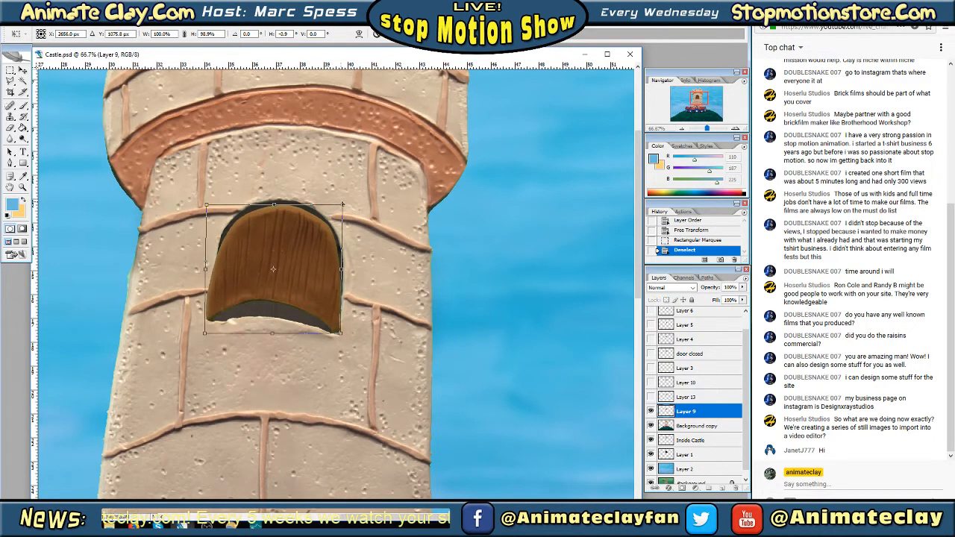
drag(344, 205, 347, 202)
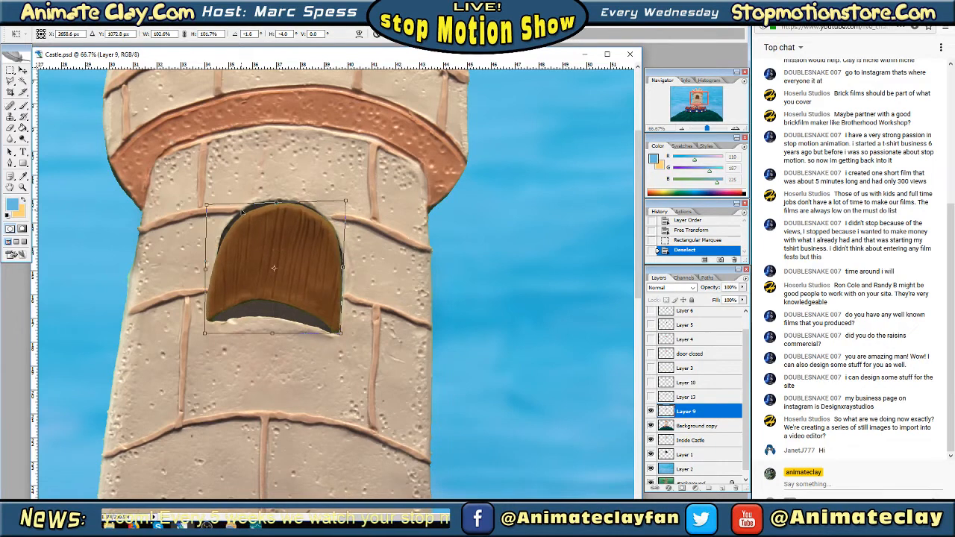
drag(207, 205, 201, 200)
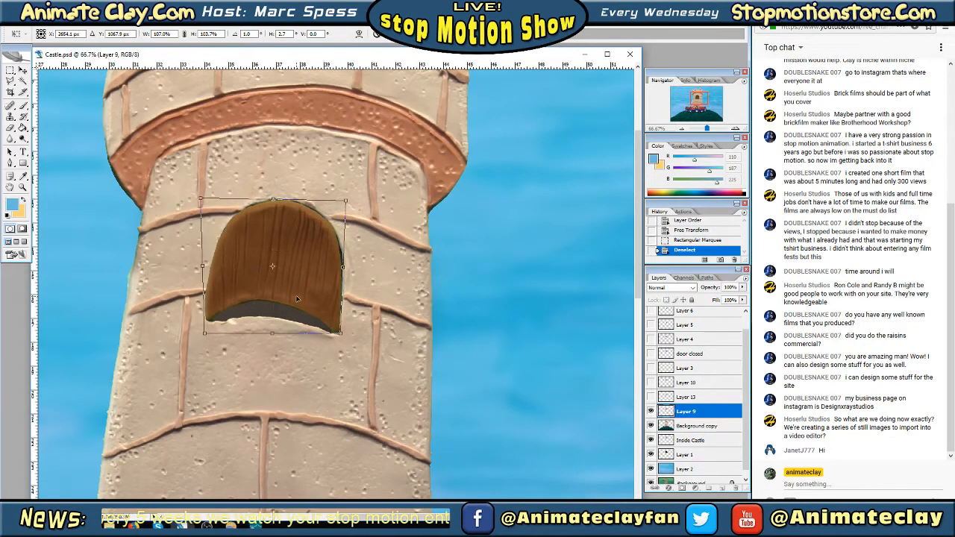
key(Return)
Marquee-select the lower part of the Layer 9 door, distort its bottom edge slightly upward to 96.5% height, and deselect
drag(201, 272, 356, 366)
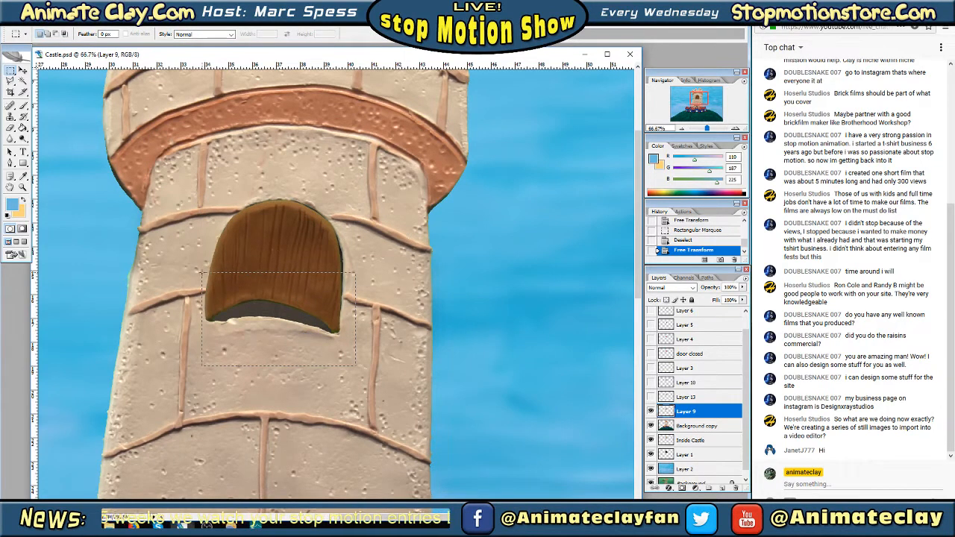
right_click(259, 293)
click(304, 395)
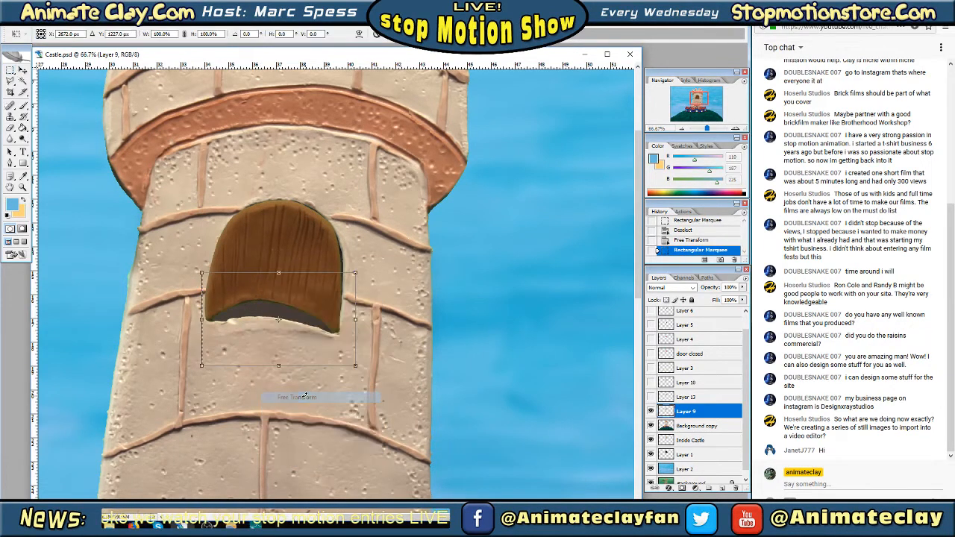
right_click(307, 323)
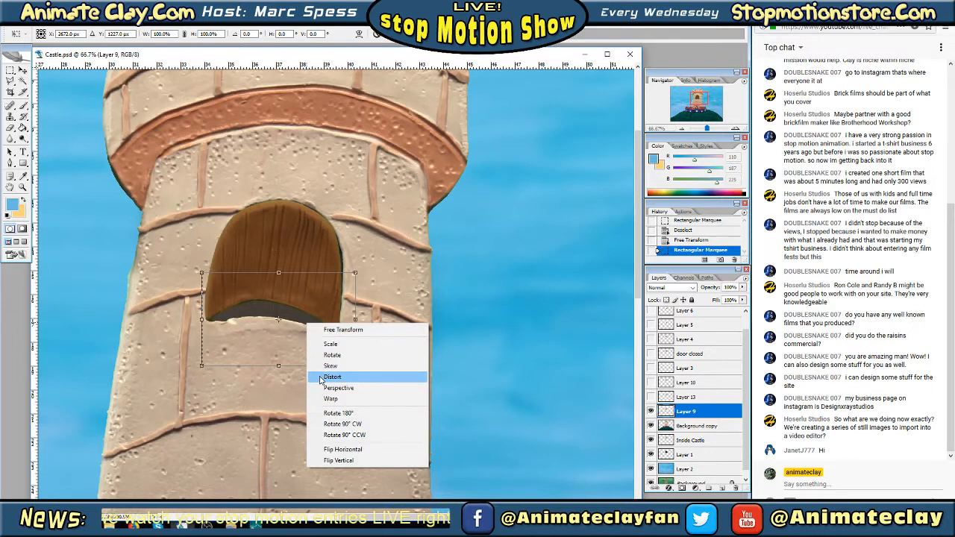
click(322, 378)
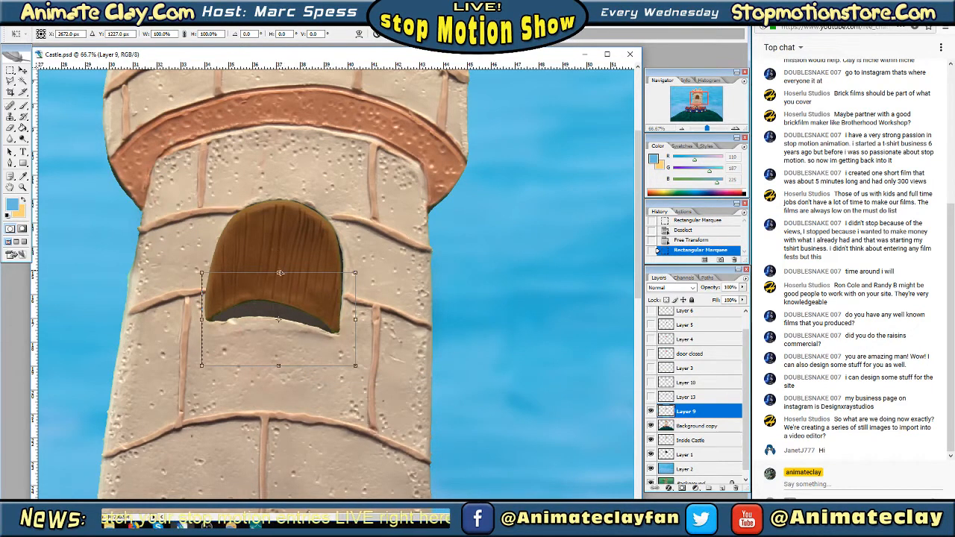
mouse_move(281, 277)
mouse_down()
mouse_move(284, 297)
mouse_move(288, 280)
mouse_up()
key(ctrl+z)
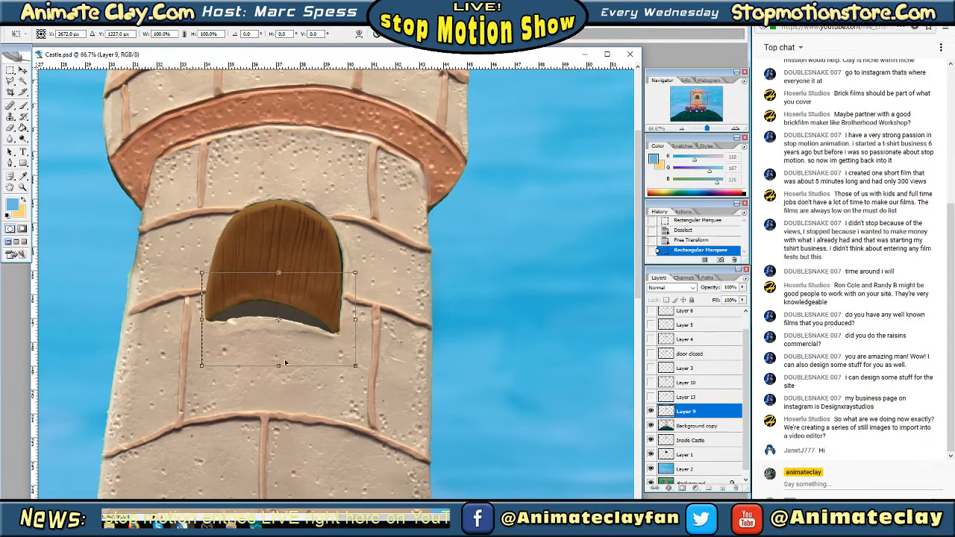
mouse_move(285, 362)
mouse_down()
mouse_move(283, 371)
mouse_move(282, 360)
mouse_up()
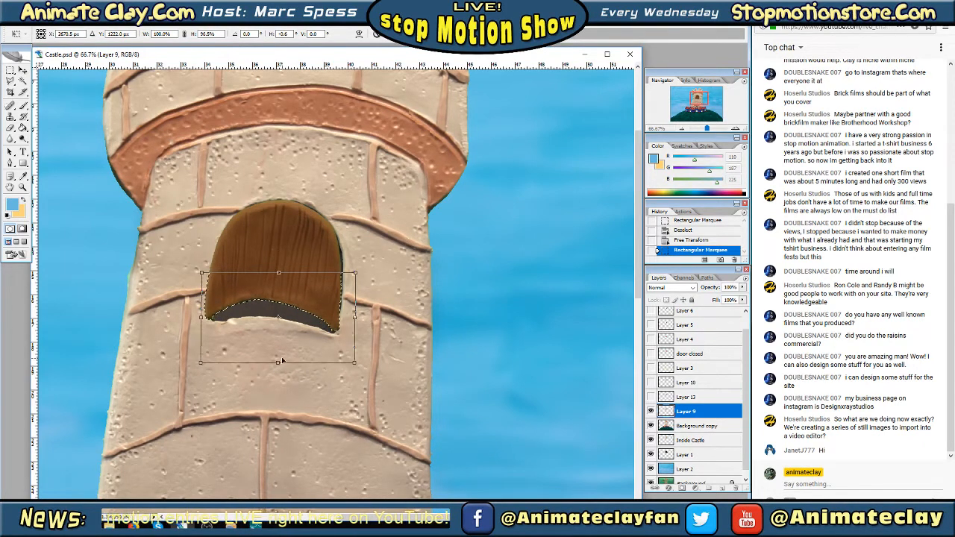
key(Return)
key(ctrl+d)
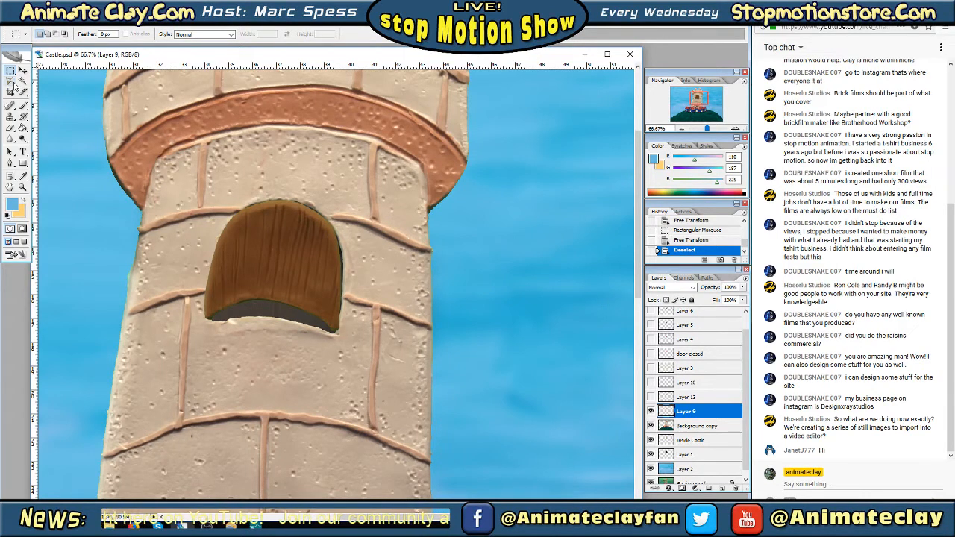
drag(238, 219, 198, 186)
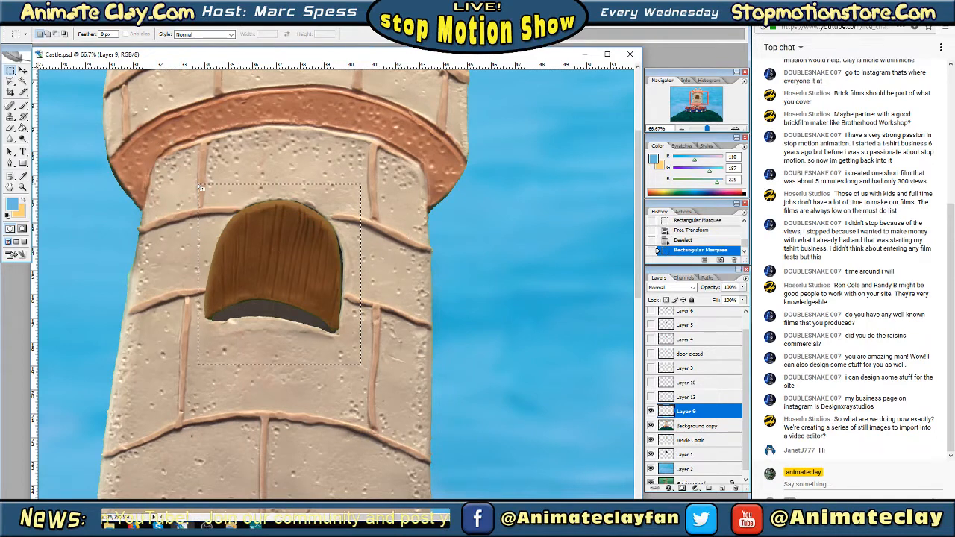
click(237, 283)
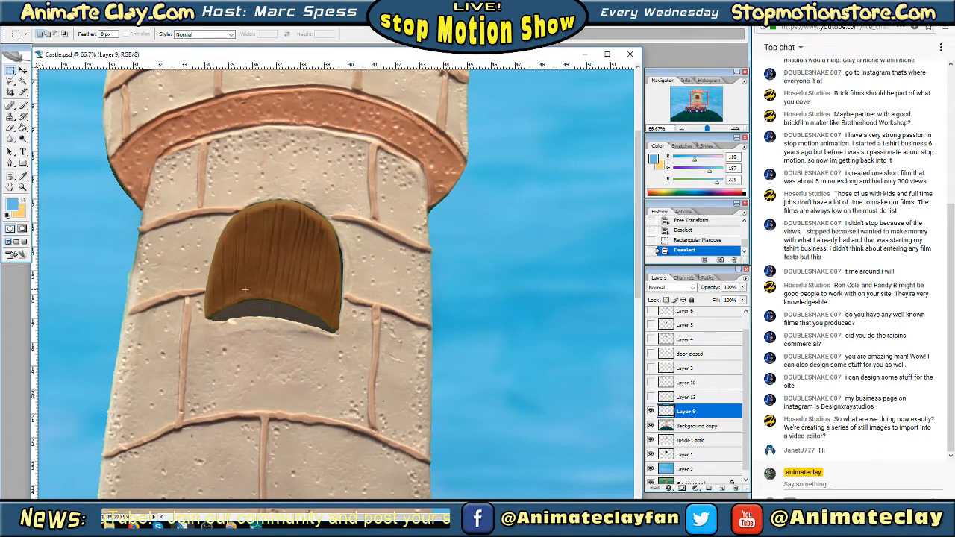
right_click(685, 415)
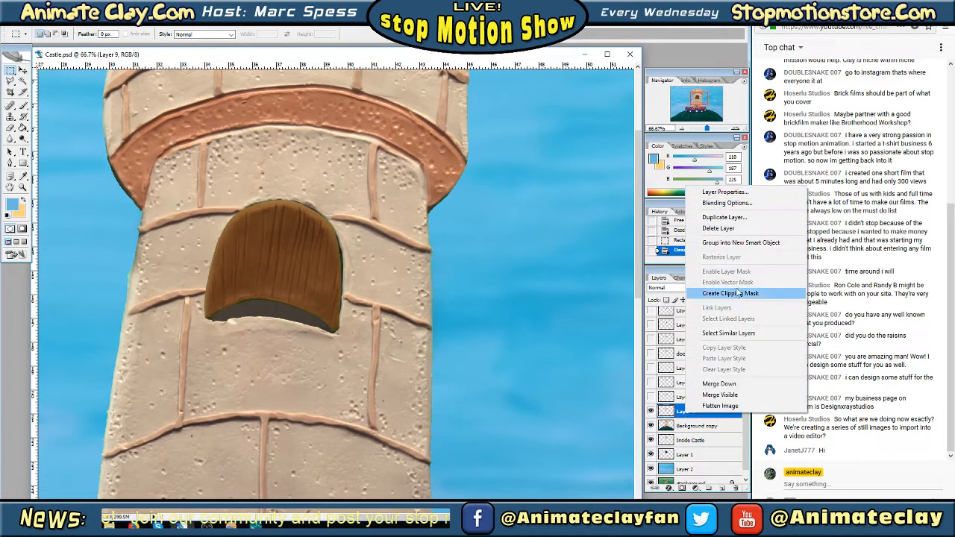
click(737, 218)
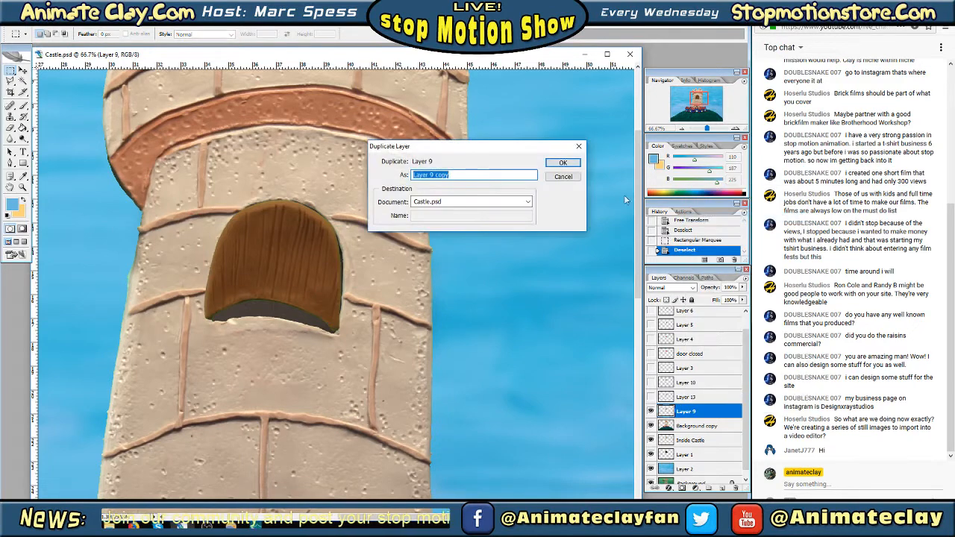
click(563, 164)
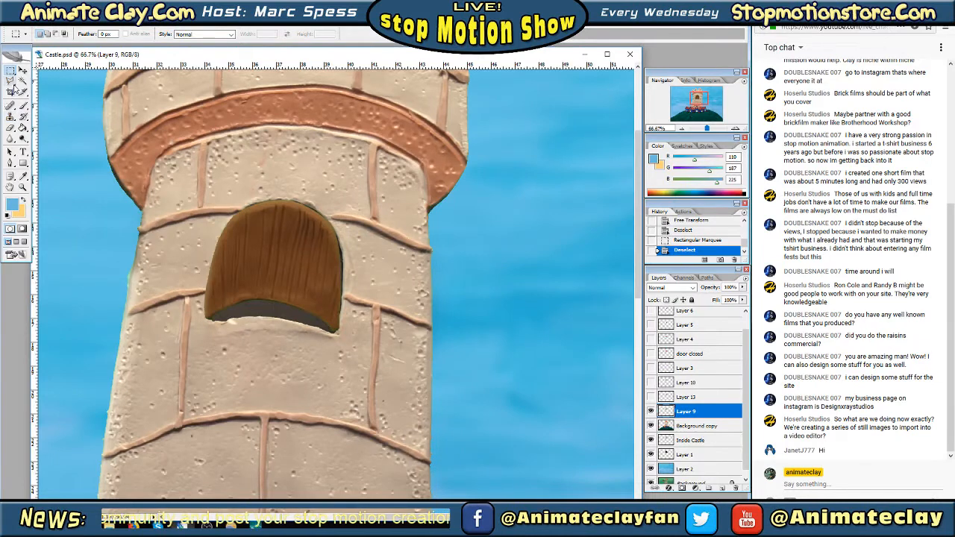
Move the Layer 9 door down with Free Transform to about Y 1121 px so it overlaps the window sill
key(Tab)
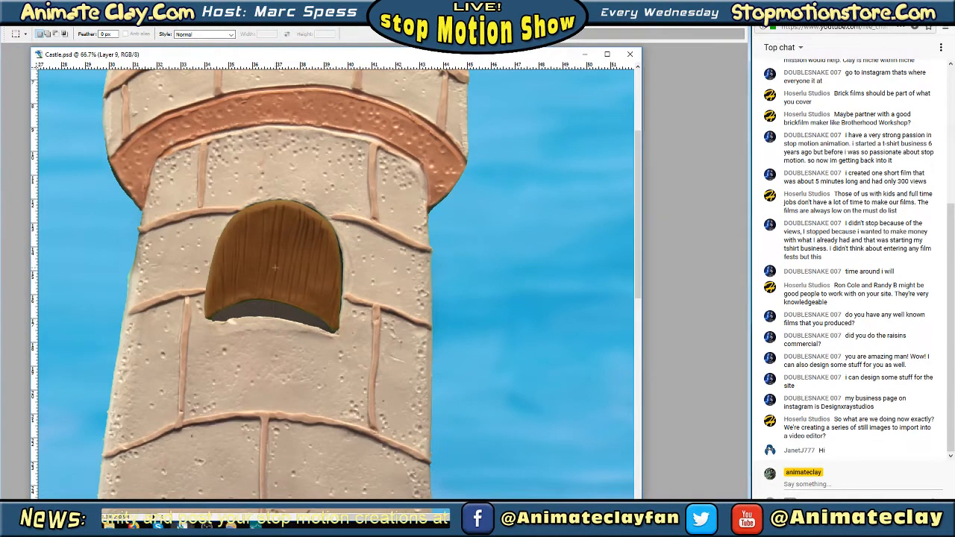
right_click(274, 266)
click(321, 355)
drag(300, 281, 303, 296)
key(Return)
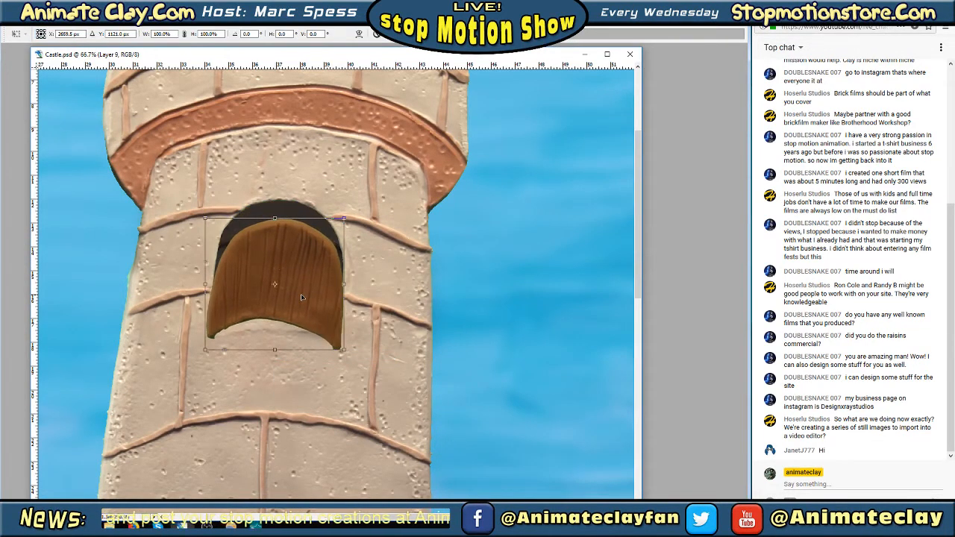
key(Tab)
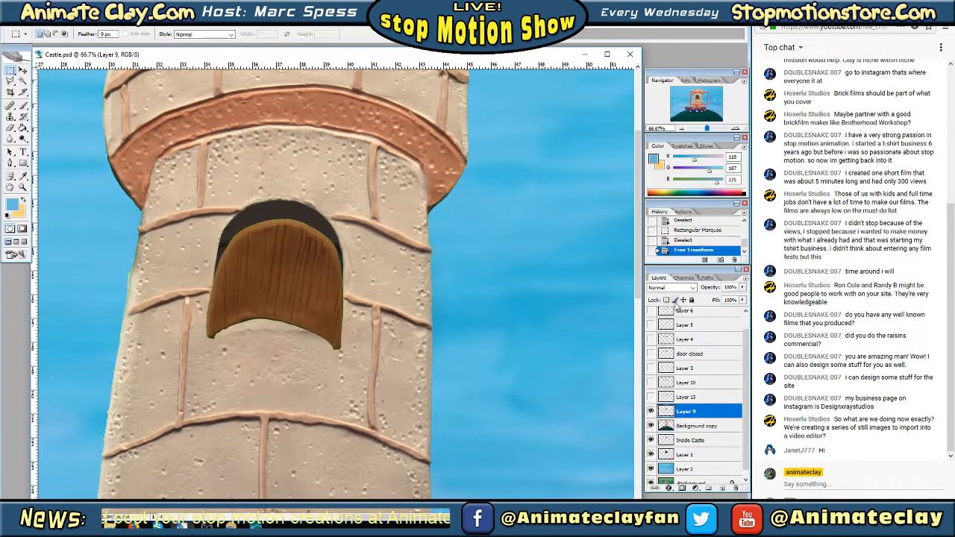
Lower the Layer 9 opacity to 53% in Blending Options
right_click(692, 410)
click(734, 202)
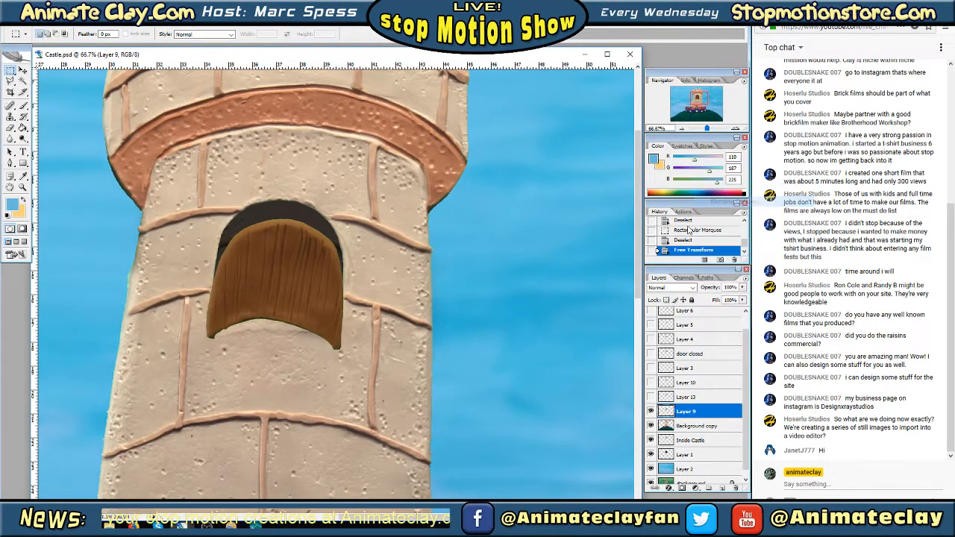
drag(797, 85, 779, 83)
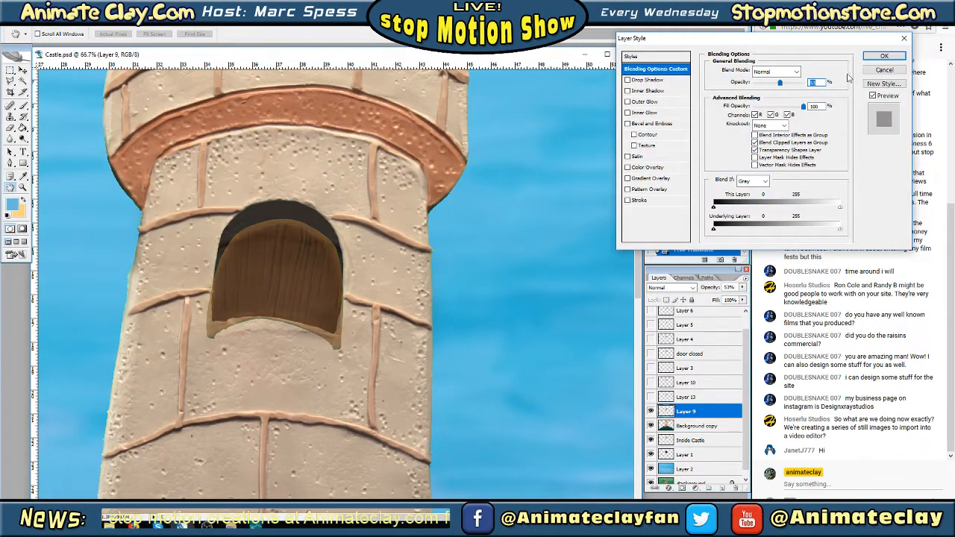
click(877, 58)
Outline the door part overlapping the window sill with the Polygonal Lasso, clear it from Layer 9, and deselect
key(l)
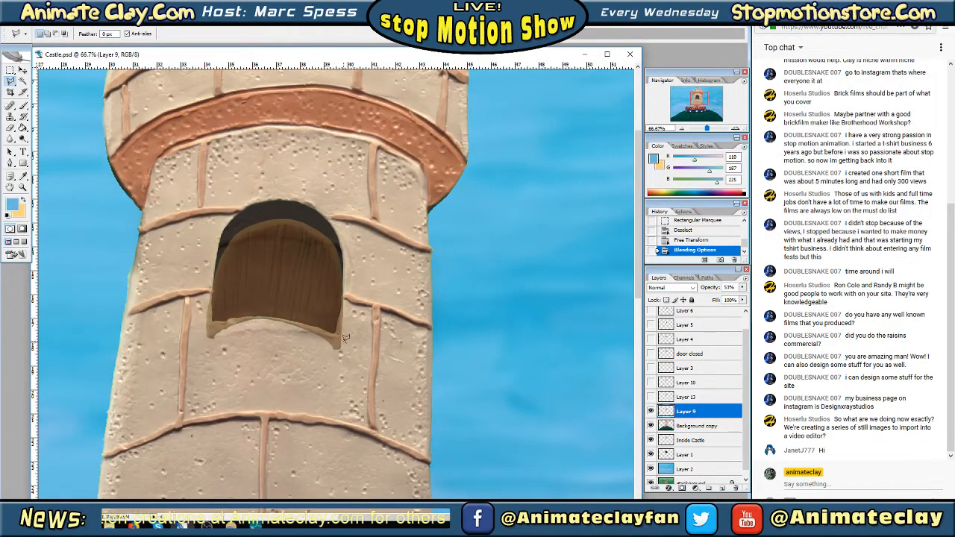
drag(345, 341, 263, 313)
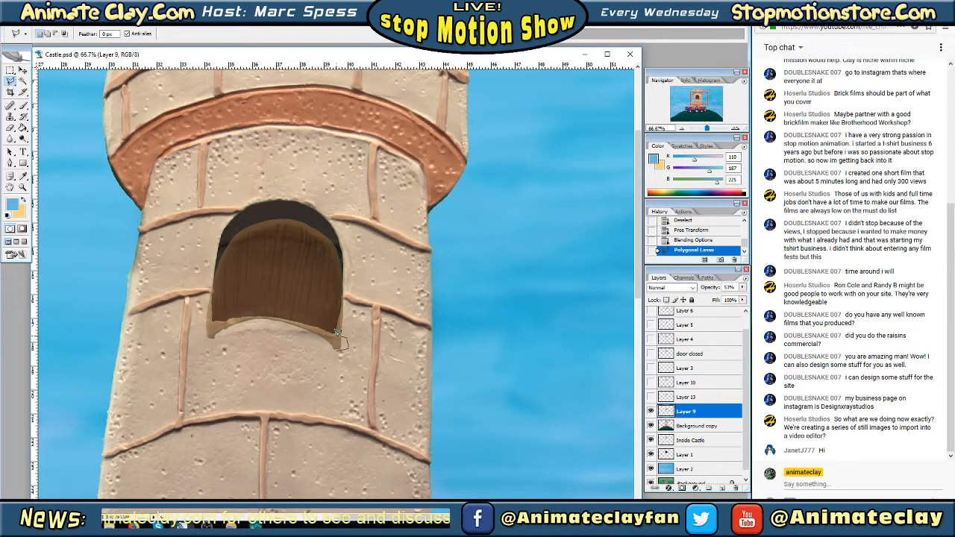
drag(337, 332, 315, 323)
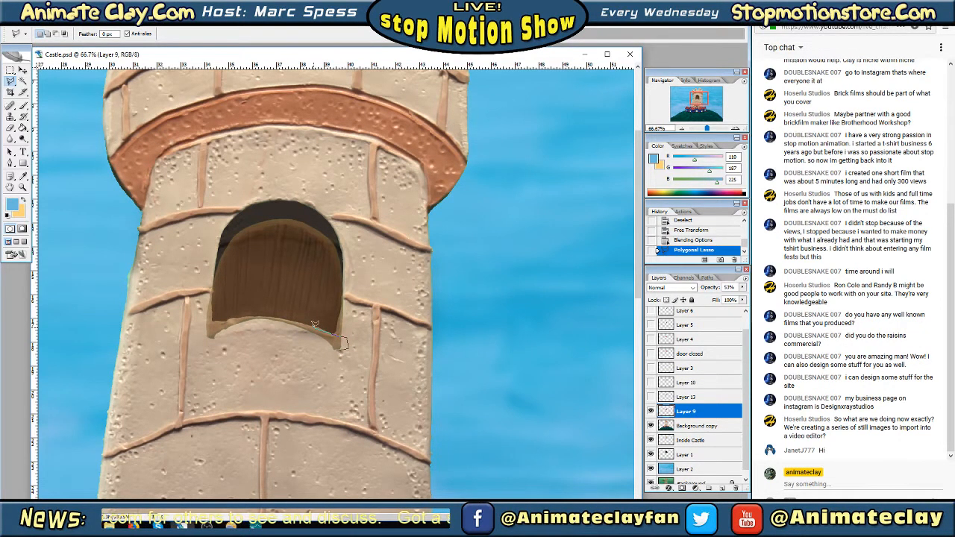
mouse_move(312, 323)
mouse_down()
mouse_move(248, 311)
mouse_move(208, 321)
mouse_move(339, 347)
mouse_move(200, 337)
mouse_move(212, 357)
mouse_move(326, 364)
mouse_up()
double_click(326, 365)
click(26, 20)
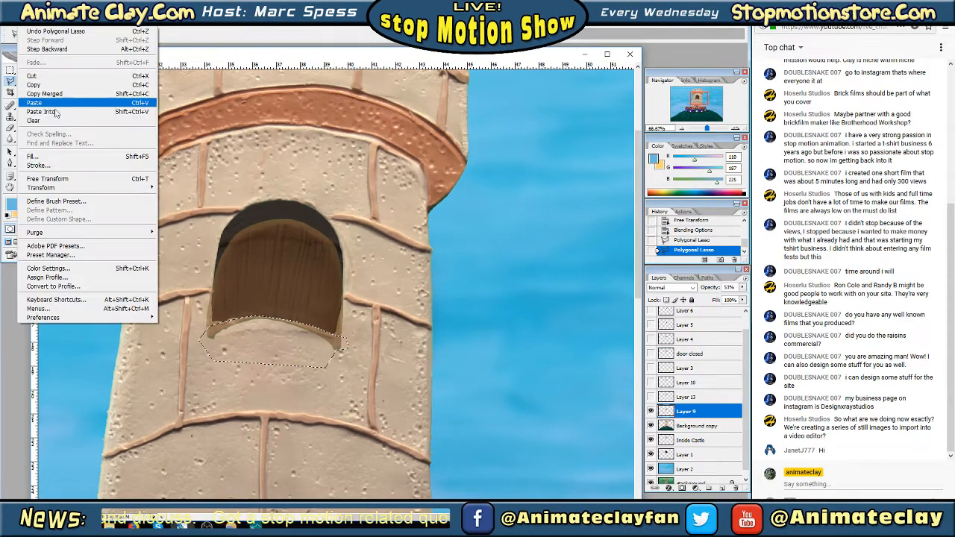
click(51, 121)
click(11, 70)
click(294, 264)
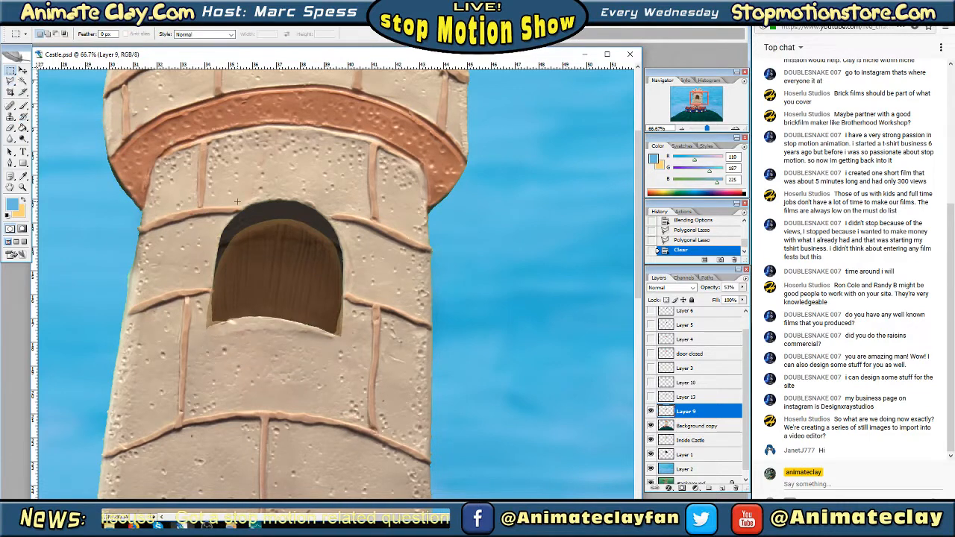
Stretch the Layer 9 door upward to 117.6% height with Free Transform, reaching the top of the arch
right_click(295, 264)
click(334, 348)
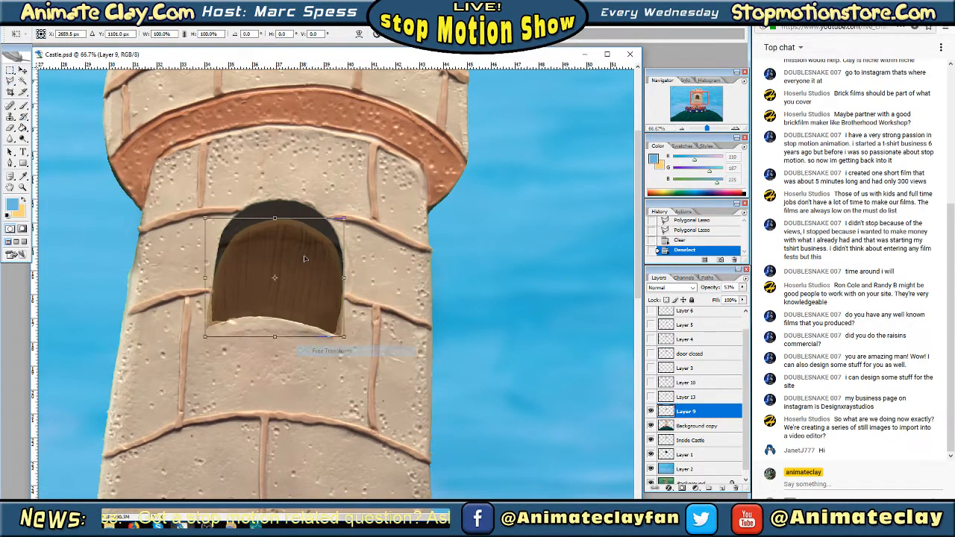
drag(274, 219, 275, 199)
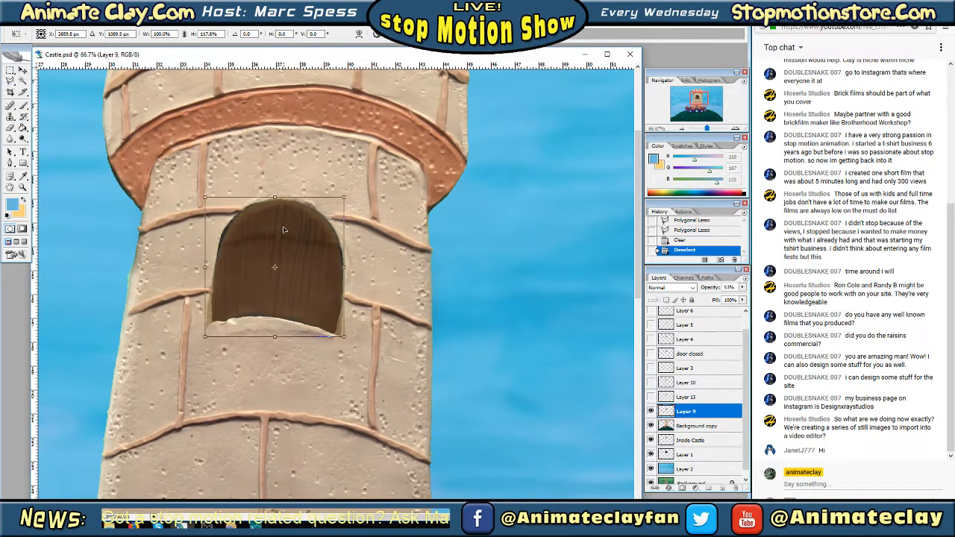
key(Return)
Restore the Layer 9 opacity to 100% in Blending Options
right_click(320, 233)
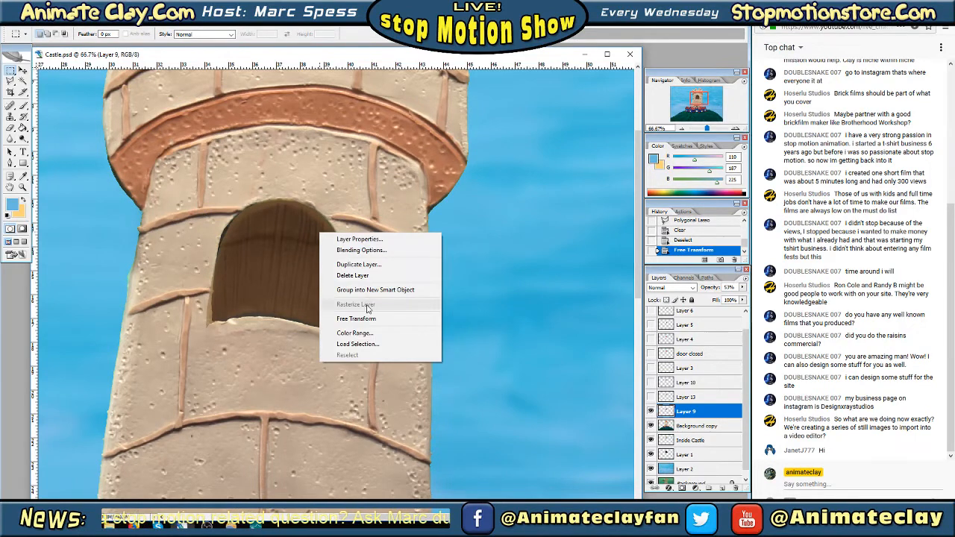
click(361, 250)
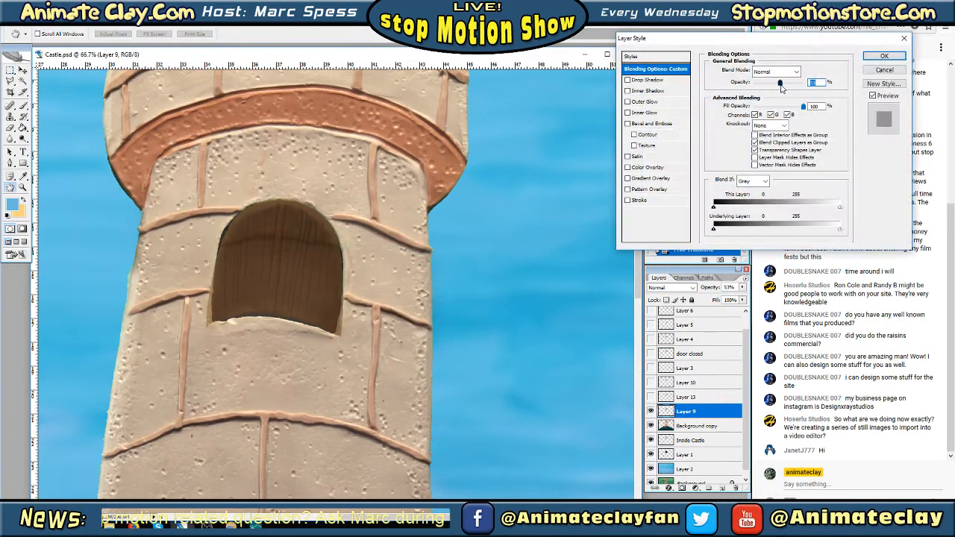
drag(782, 83, 803, 83)
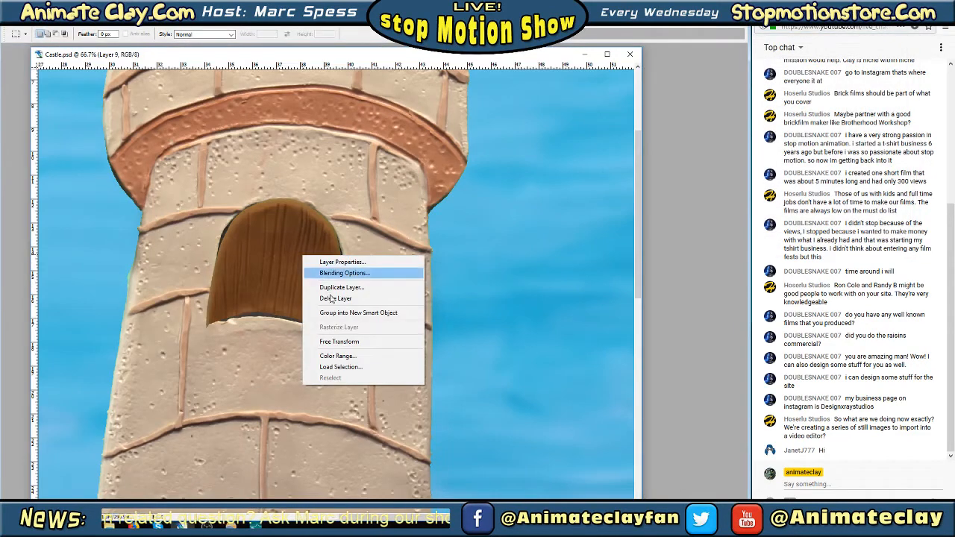
Scale the Layer 9 door with Free Transform to about 102.1% width and 103.2% height, extending it over the window's edges
click(349, 341)
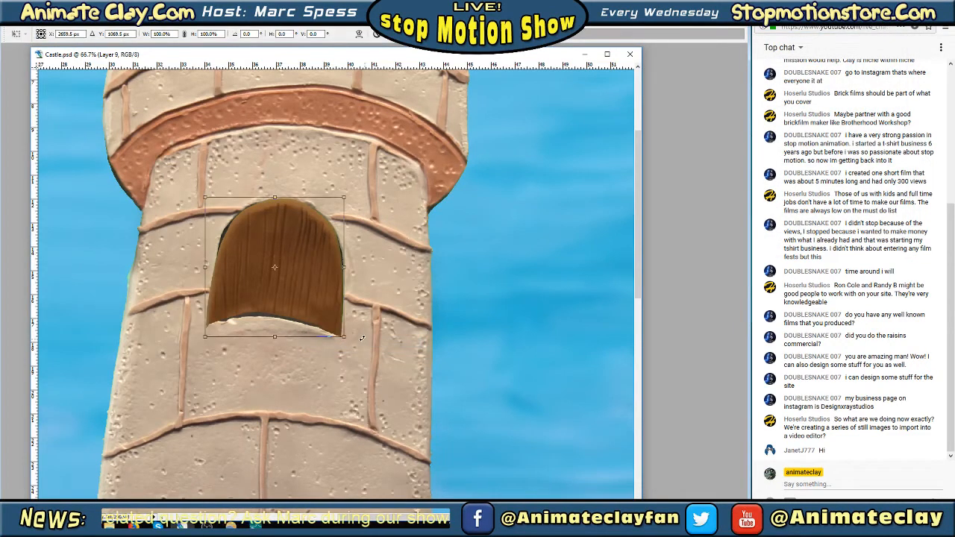
drag(343, 335, 344, 338)
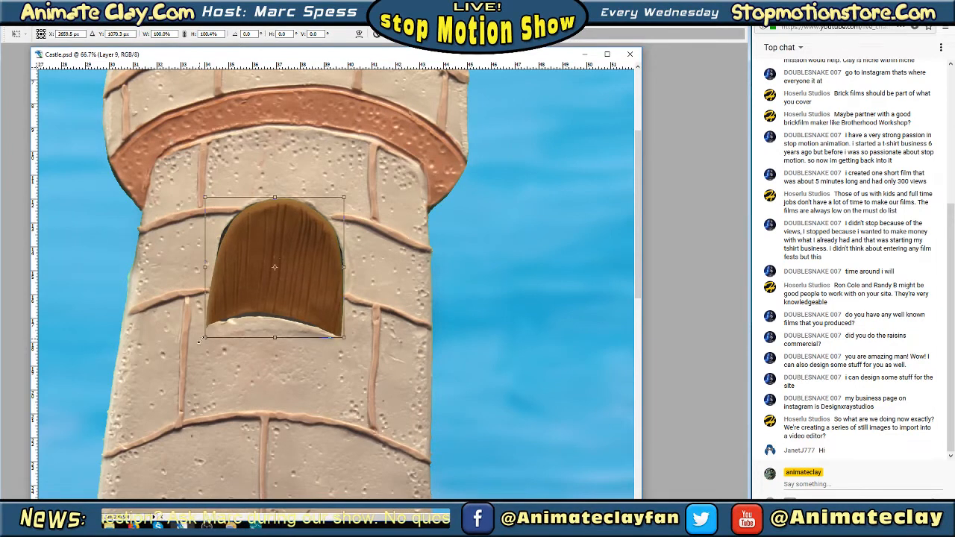
drag(200, 339, 208, 340)
drag(276, 336, 276, 337)
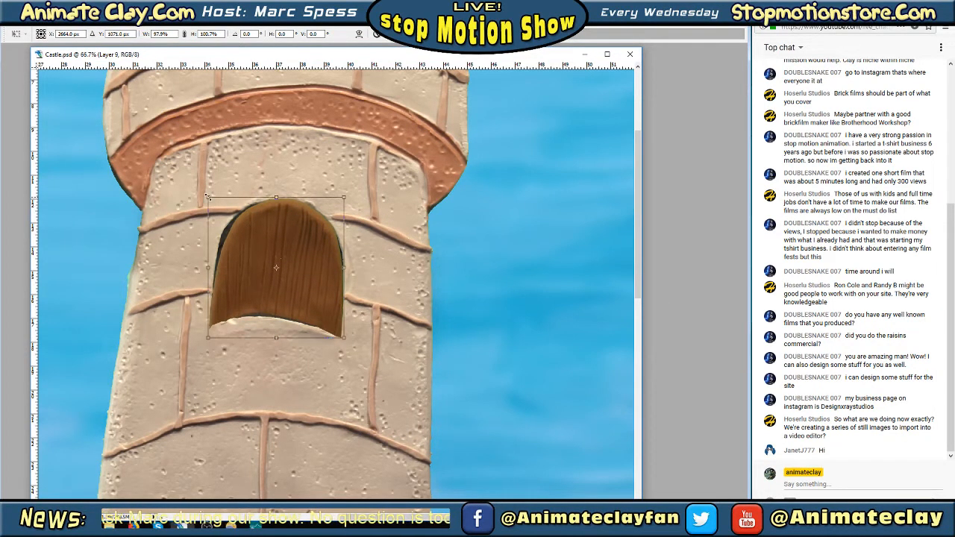
drag(208, 198, 205, 195)
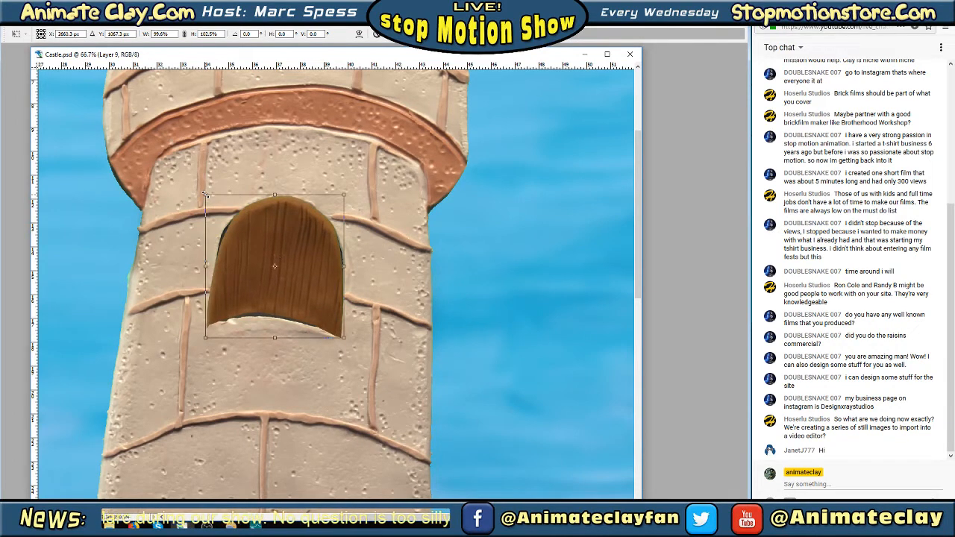
drag(275, 337, 274, 343)
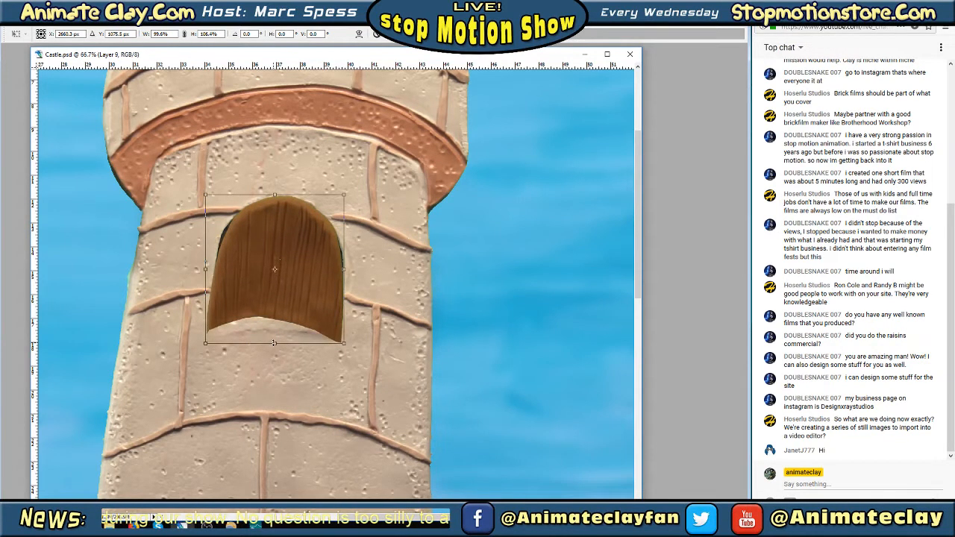
drag(275, 194, 273, 198)
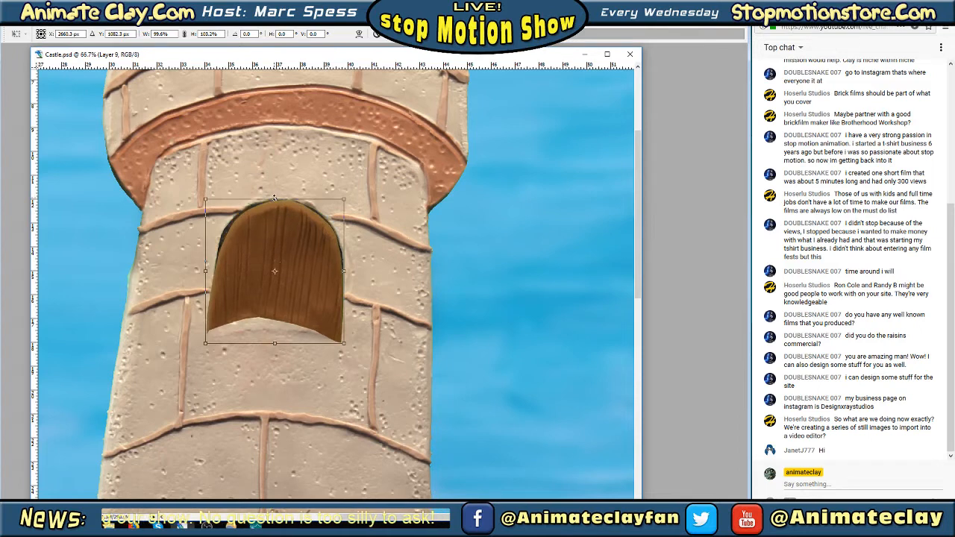
drag(205, 199, 201, 198)
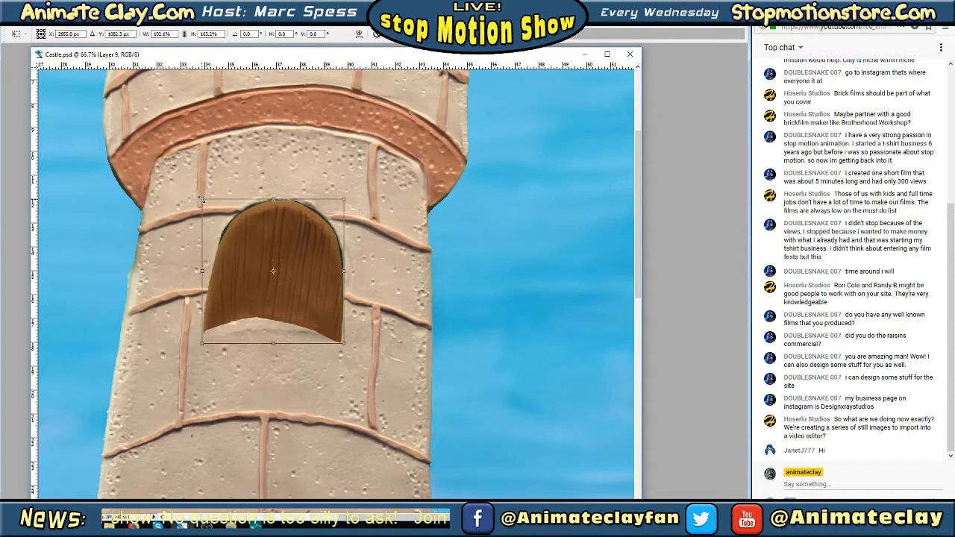
key(Return)
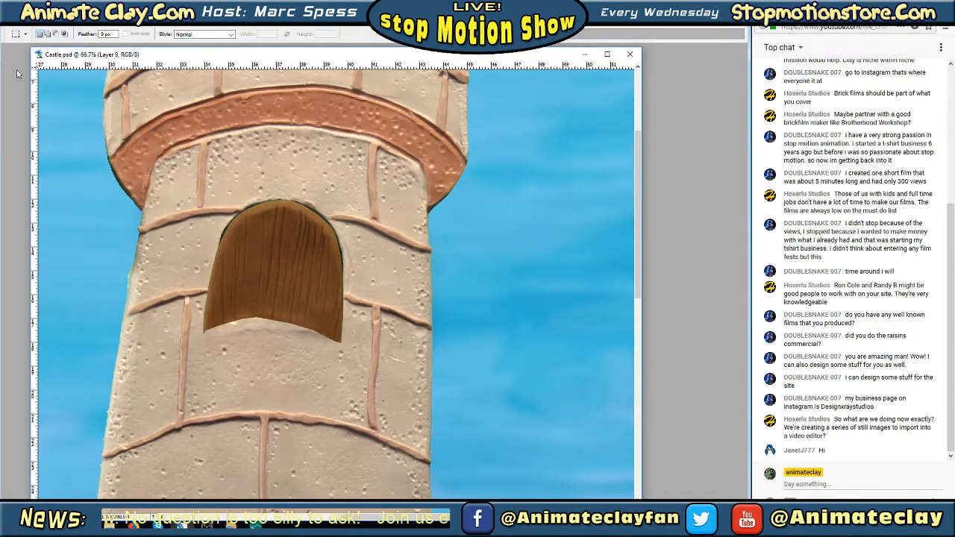
Erase the excess along the Layer 9 door's lower right edge with a hard 9 px Eraser brush
key(Tab)
click(11, 128)
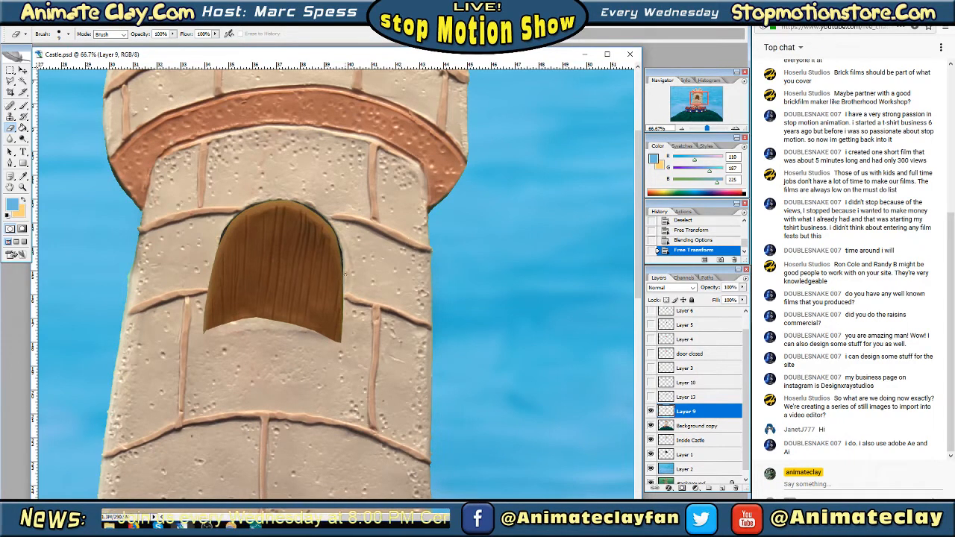
drag(342, 303, 340, 347)
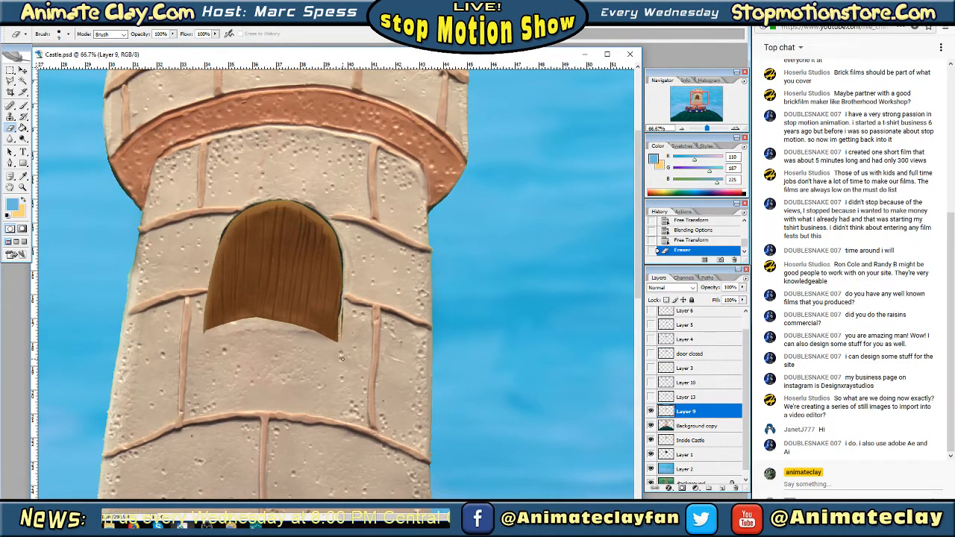
key(ctrl+z)
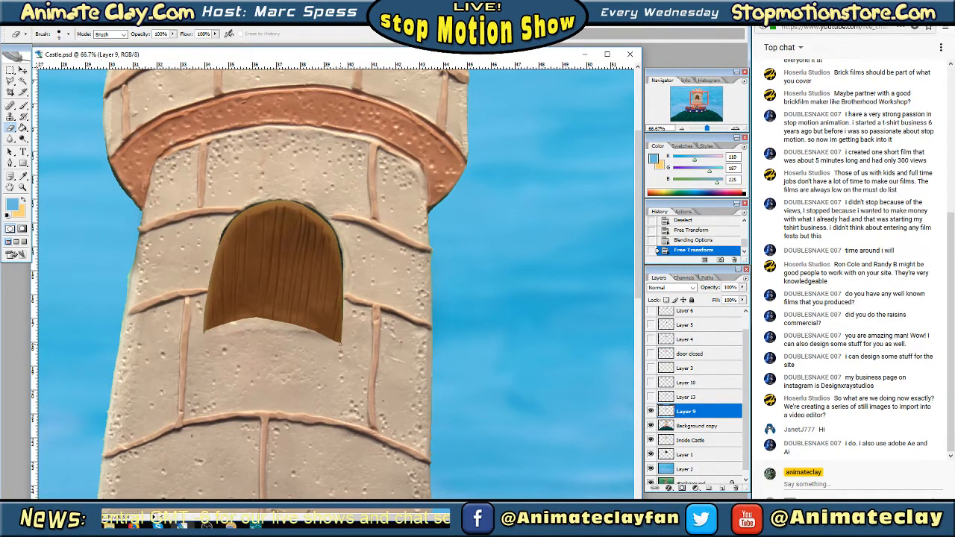
drag(340, 344, 343, 326)
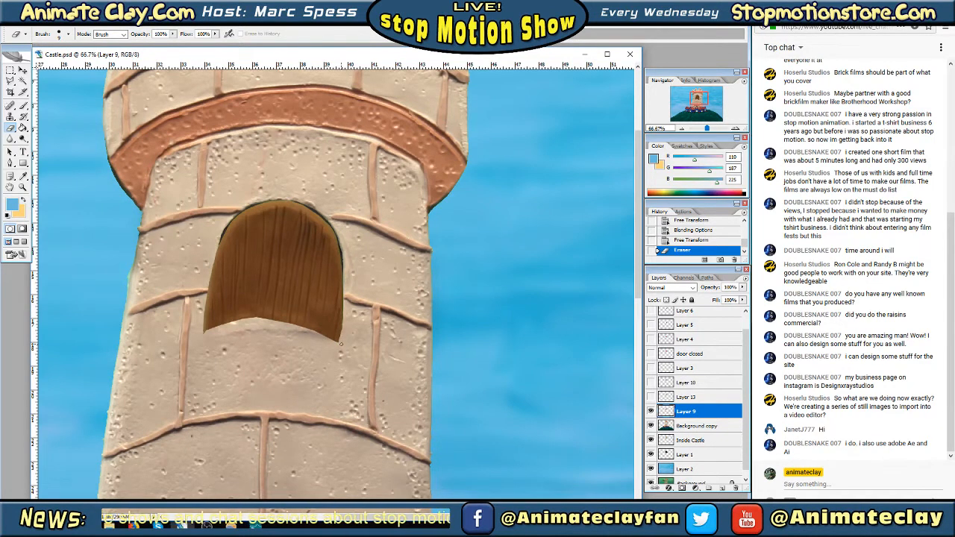
mouse_move(346, 299)
mouse_down()
mouse_move(346, 272)
mouse_move(337, 343)
mouse_up()
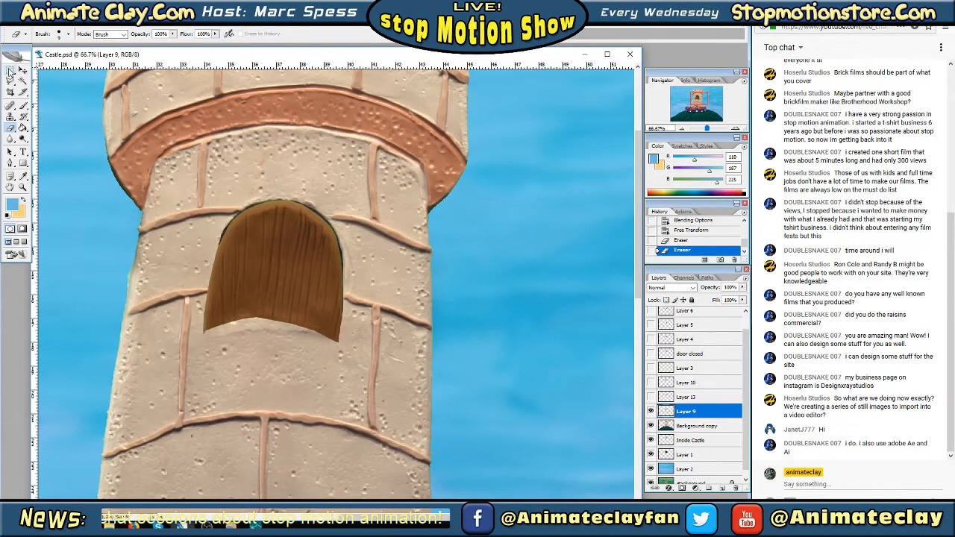
Trim both side edges of the Layer 9 door to the window opening with a soft 21 px Eraser brush
click(68, 34)
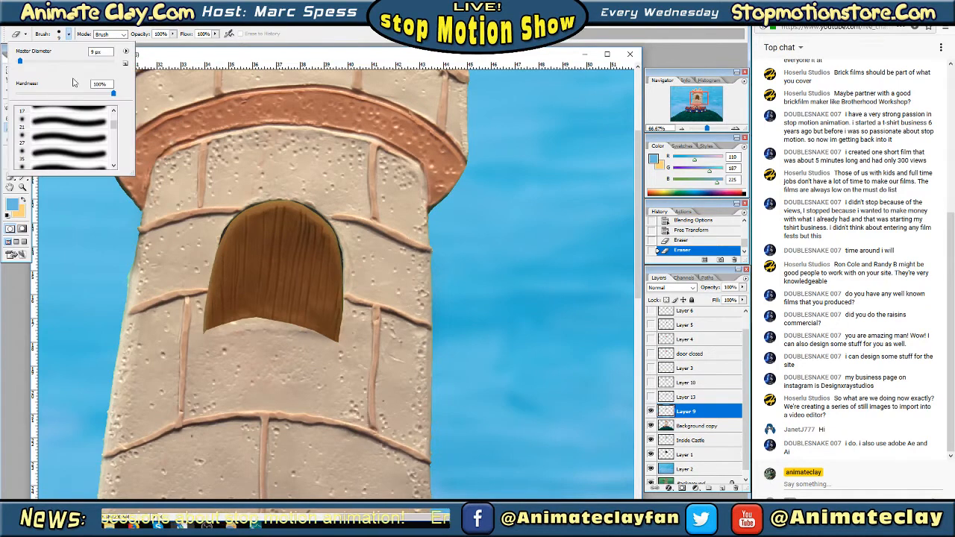
click(65, 123)
key(Tab)
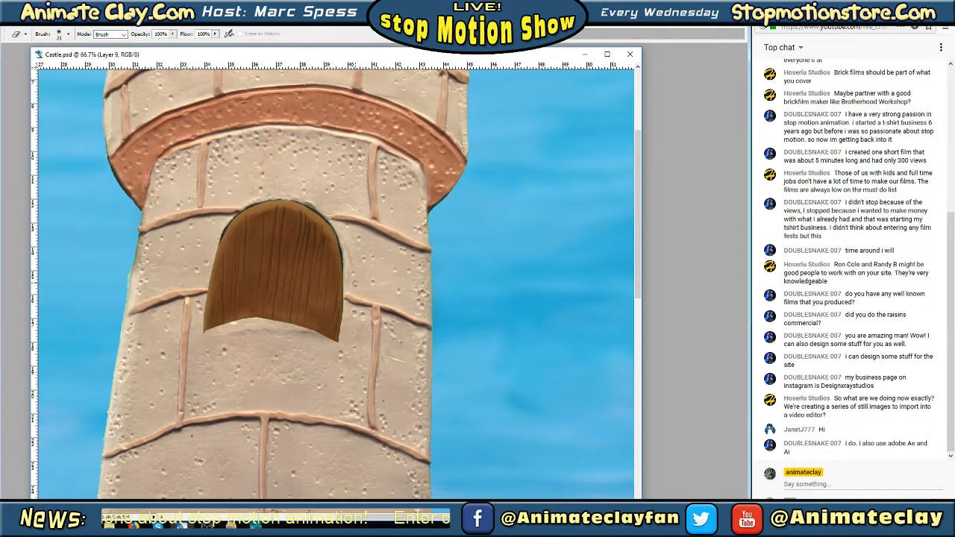
mouse_move(346, 288)
mouse_down()
mouse_move(338, 350)
mouse_move(347, 288)
mouse_up()
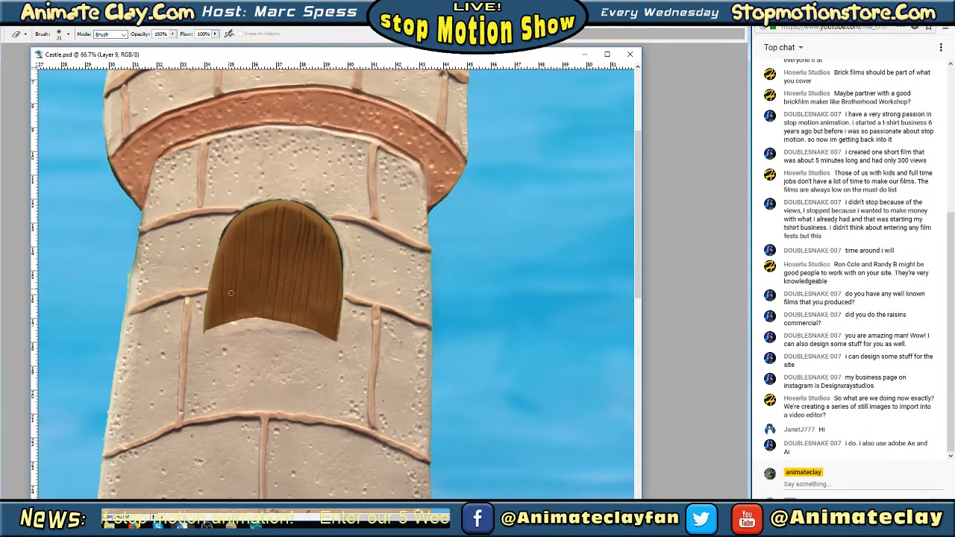
mouse_move(211, 259)
mouse_down()
mouse_move(209, 339)
mouse_move(207, 297)
mouse_up()
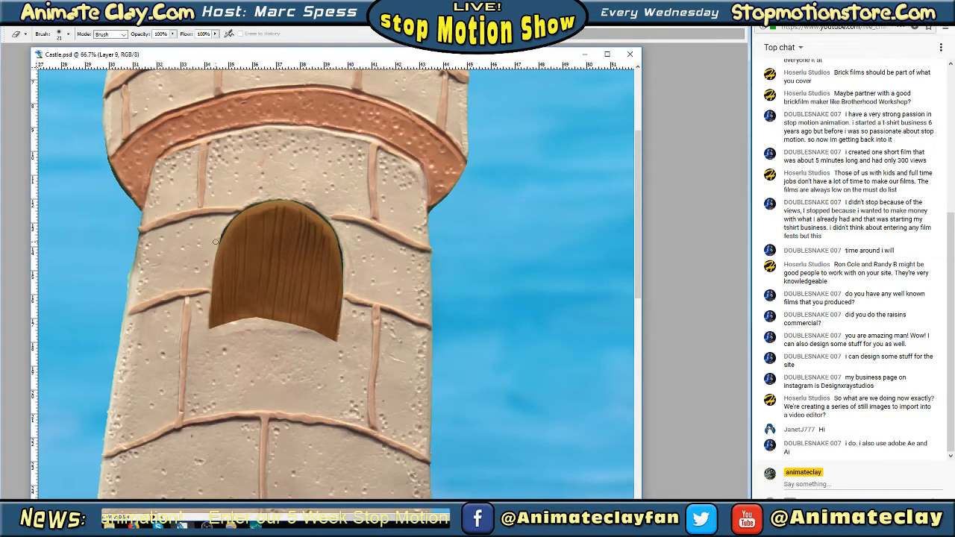
drag(205, 335, 208, 340)
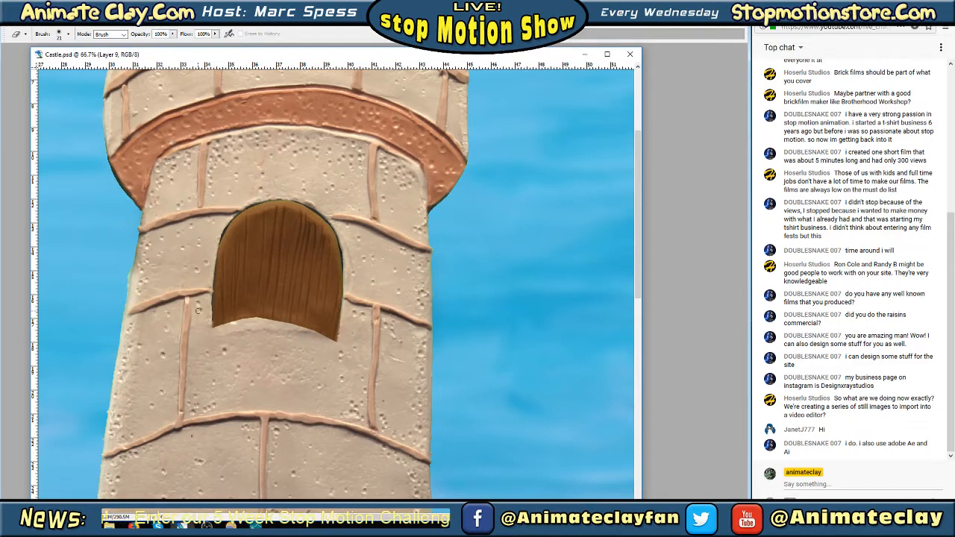
key(ctrl+z)
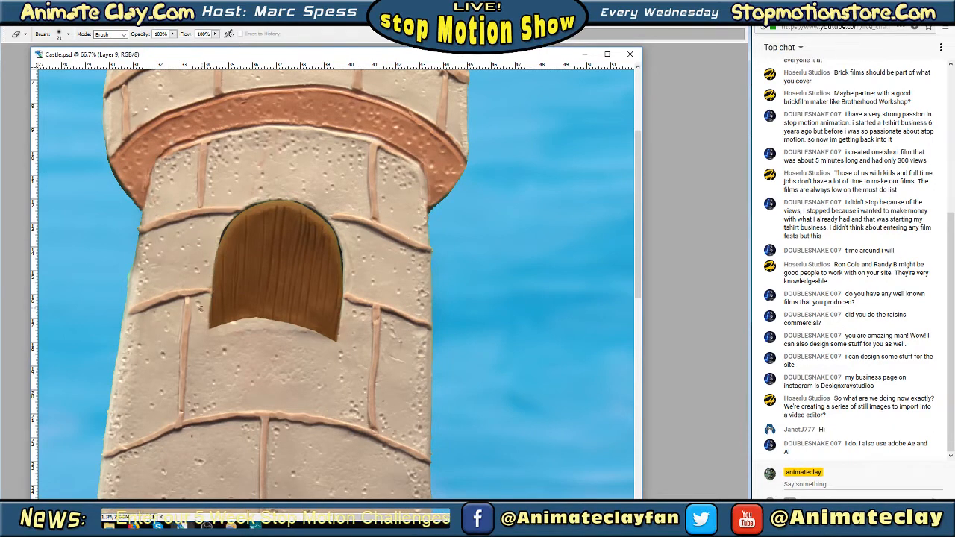
Touch up the lower corners of the Layer 9 door with a hard 19 px Eraser brush
key(Tab)
click(68, 34)
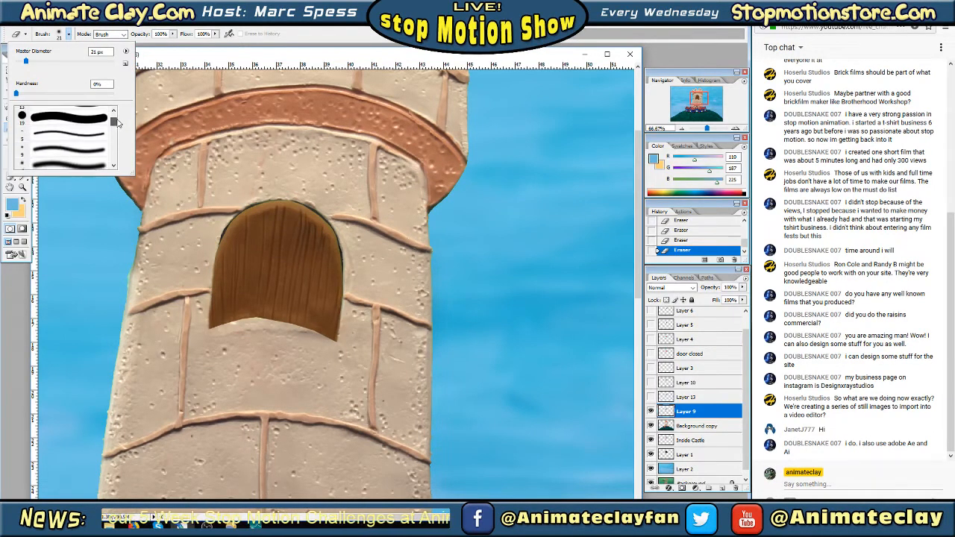
scroll(116, 123, up, 1)
click(74, 142)
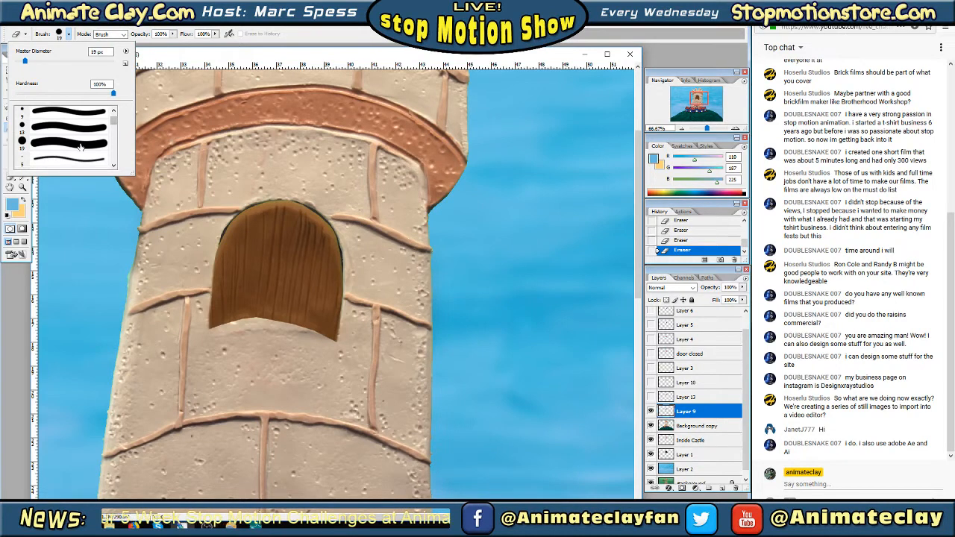
click(213, 245)
key(Tab)
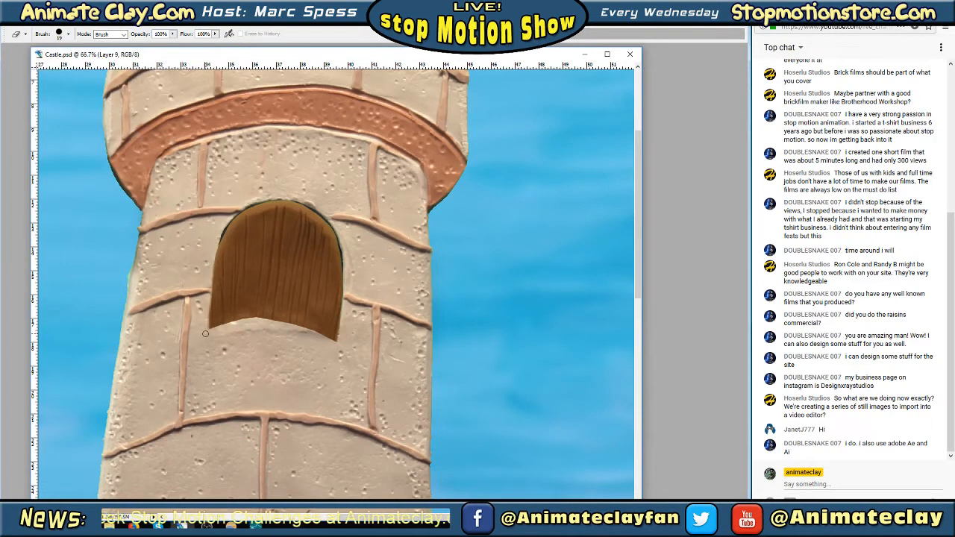
shift+click(204, 334)
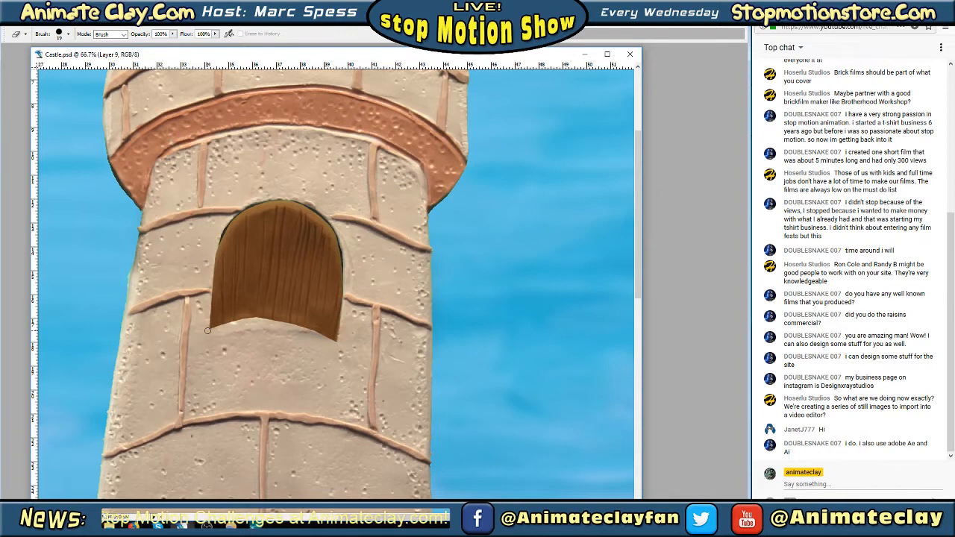
mouse_move(208, 330)
mouse_down()
mouse_move(273, 320)
mouse_move(340, 341)
mouse_up()
right_click(290, 271)
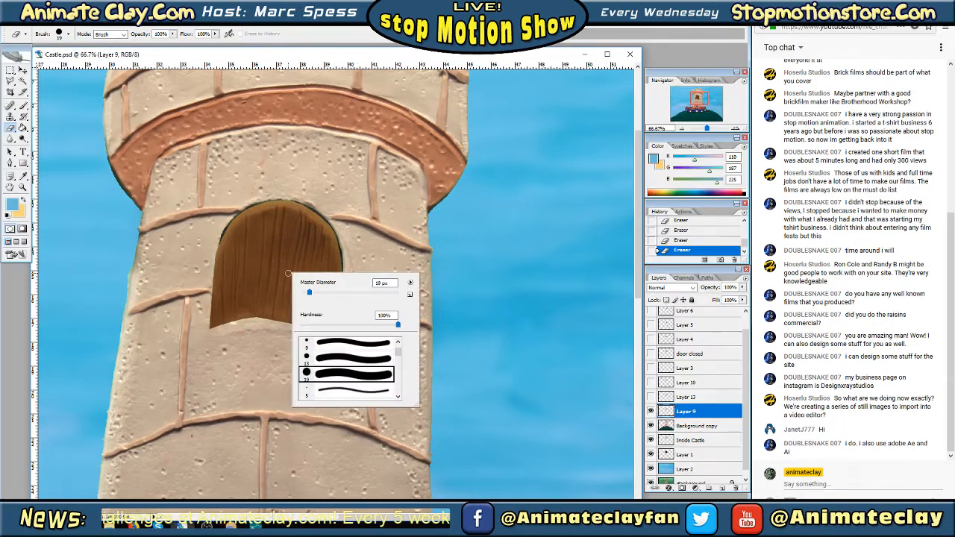
click(6, 70)
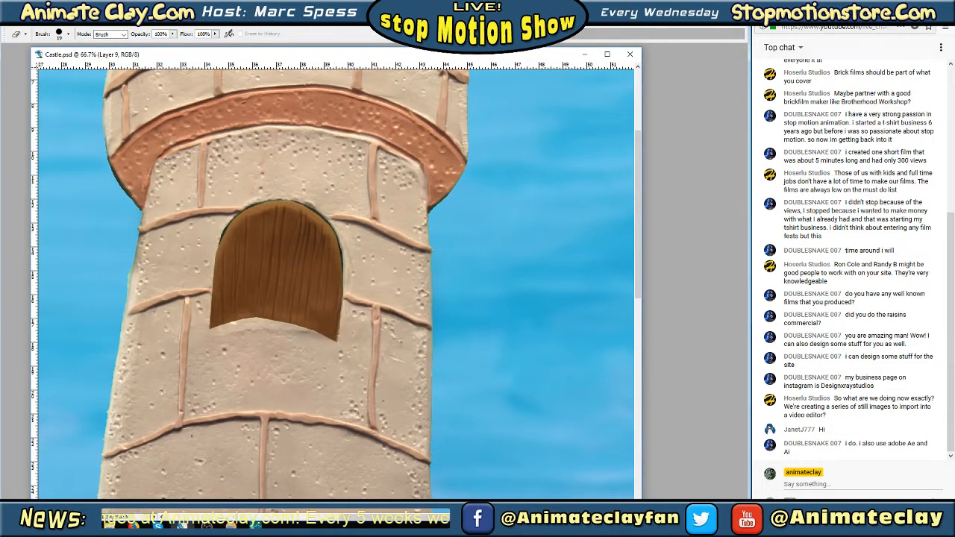
Lower the Layer 9 opacity to 91% in Blending Options
key(Tab)
right_click(695, 411)
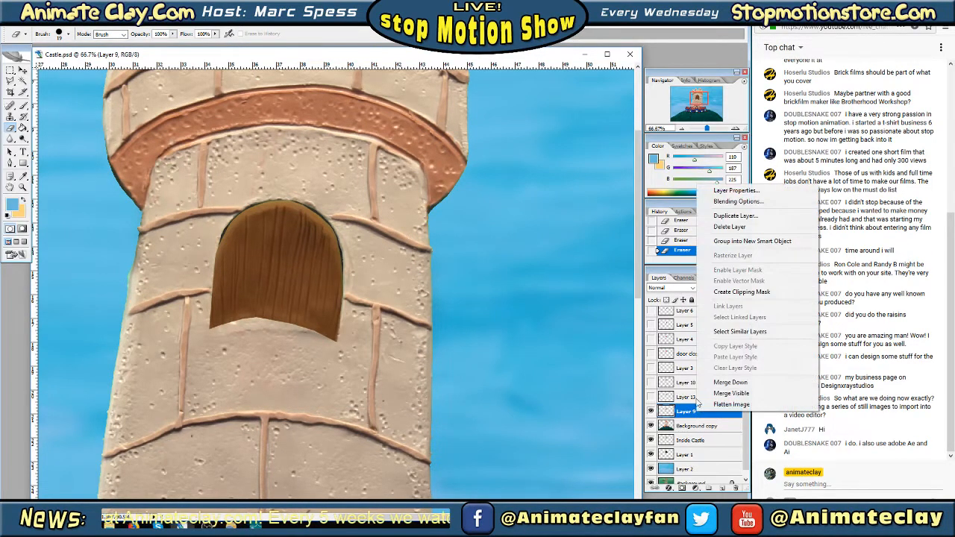
click(735, 202)
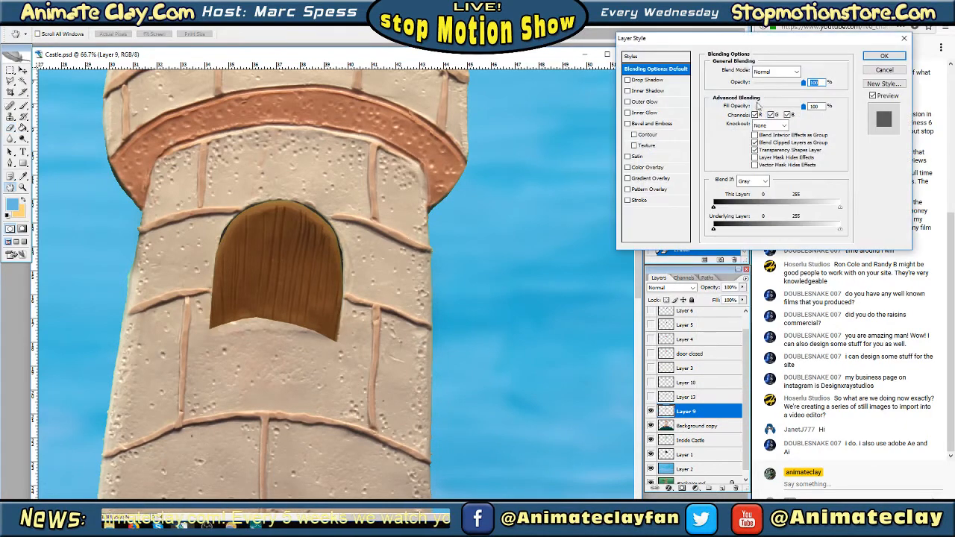
click(780, 83)
drag(780, 84, 800, 91)
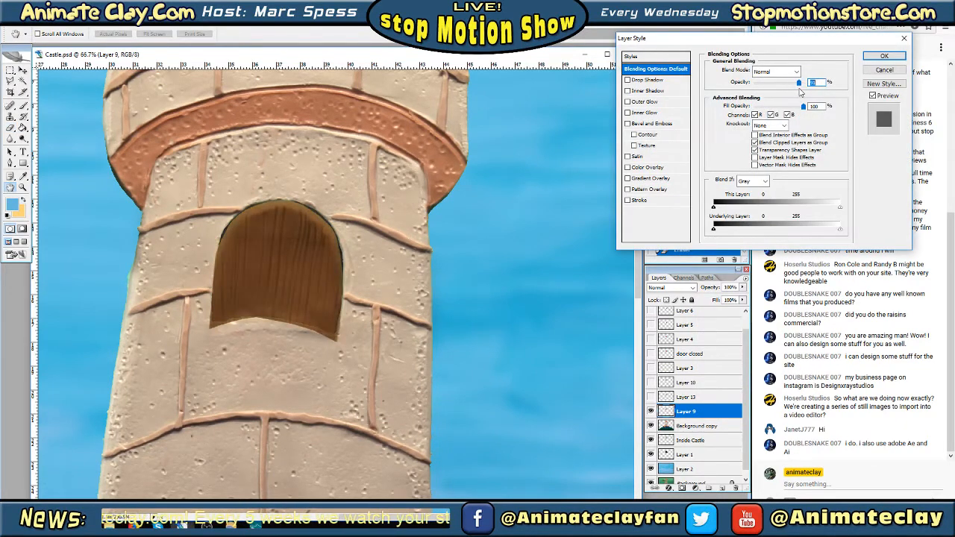
click(884, 56)
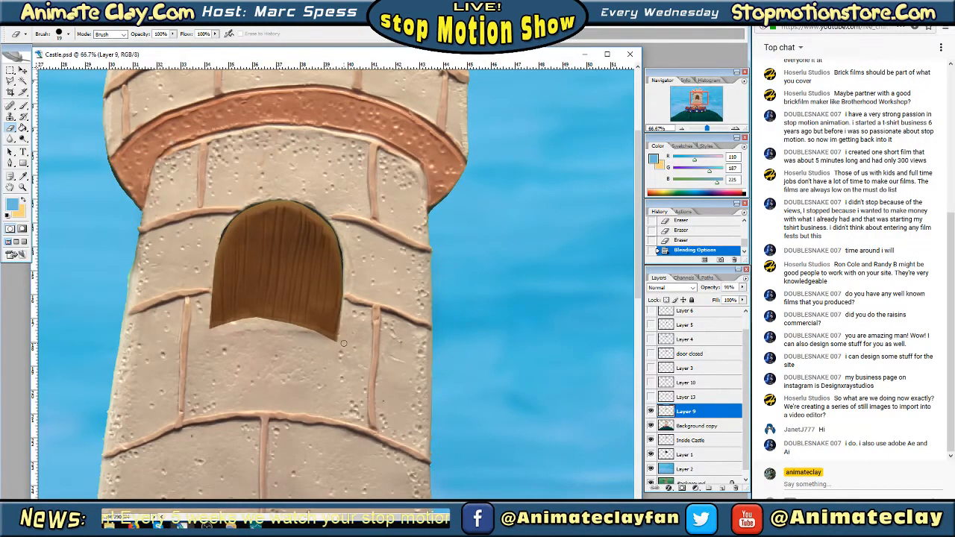
Erase the Layer 9 door's bottom edge along the window sill with the 19 px brush, and show Layer 13
key(Tab)
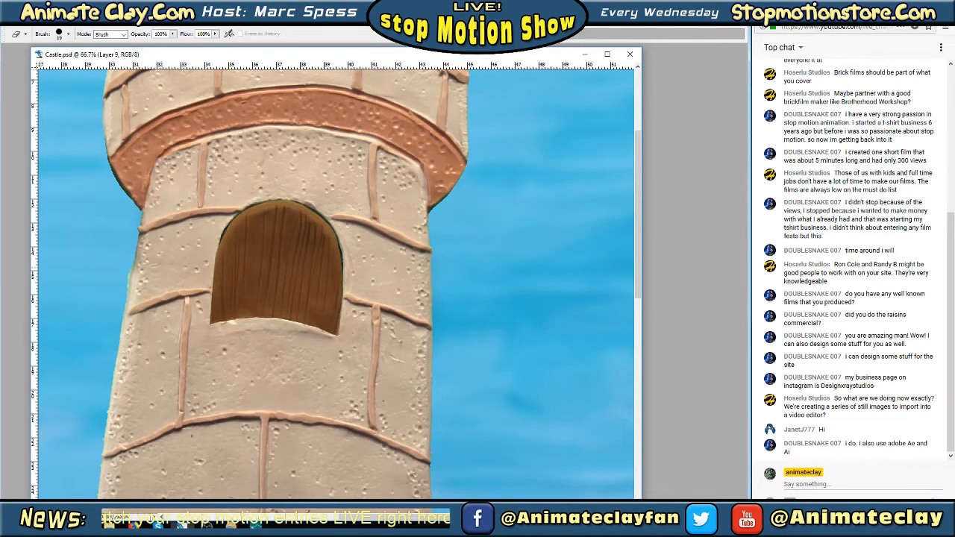
key(Tab)
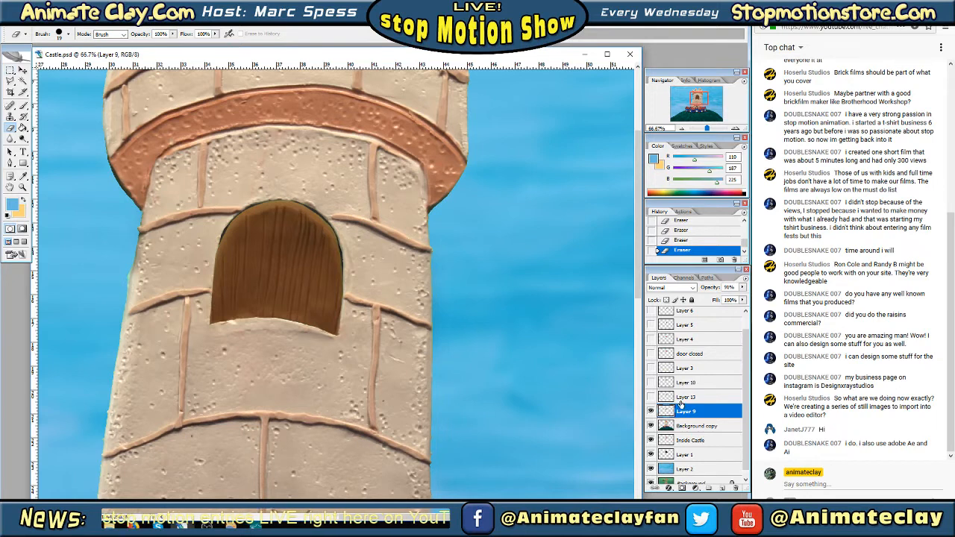
click(651, 397)
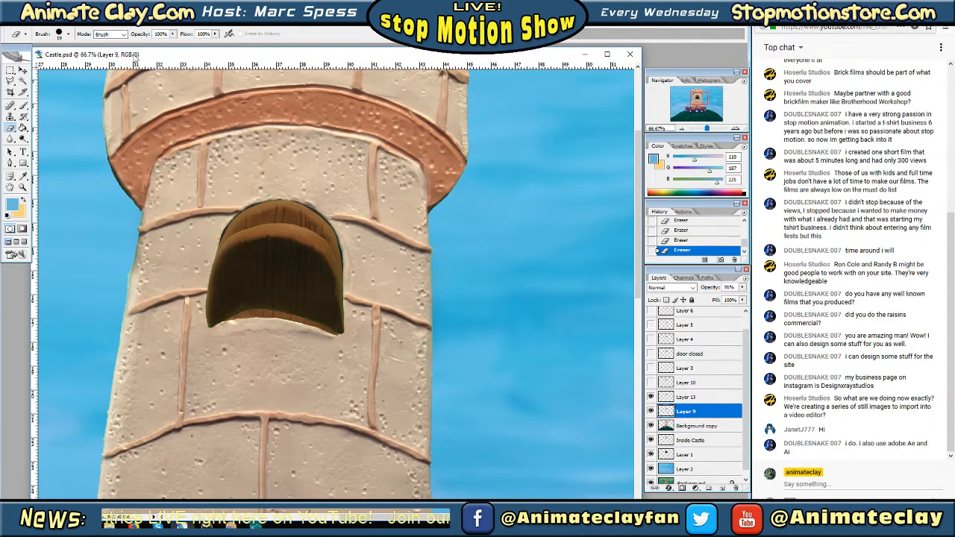
click(11, 69)
right_click(294, 287)
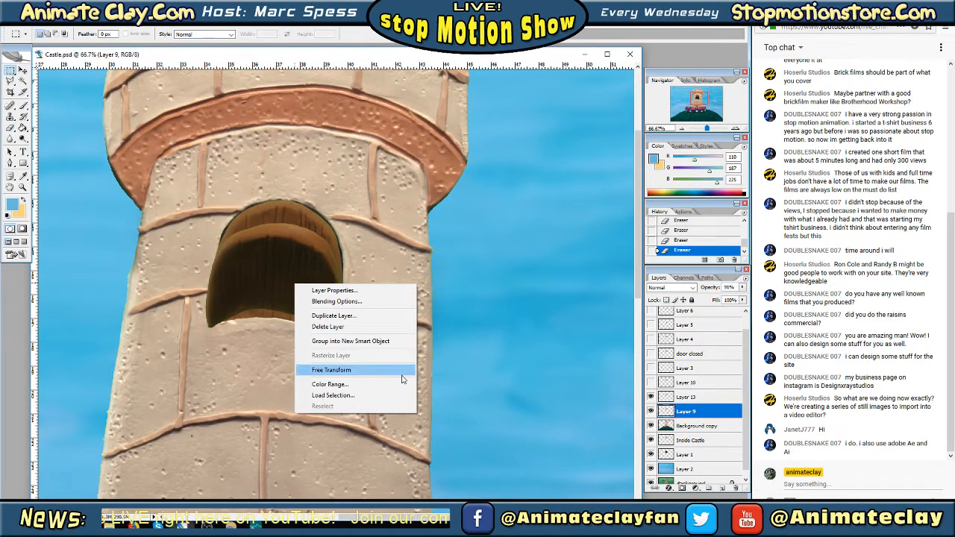
click(400, 370)
drag(341, 336, 342, 338)
key(ctrl+z)
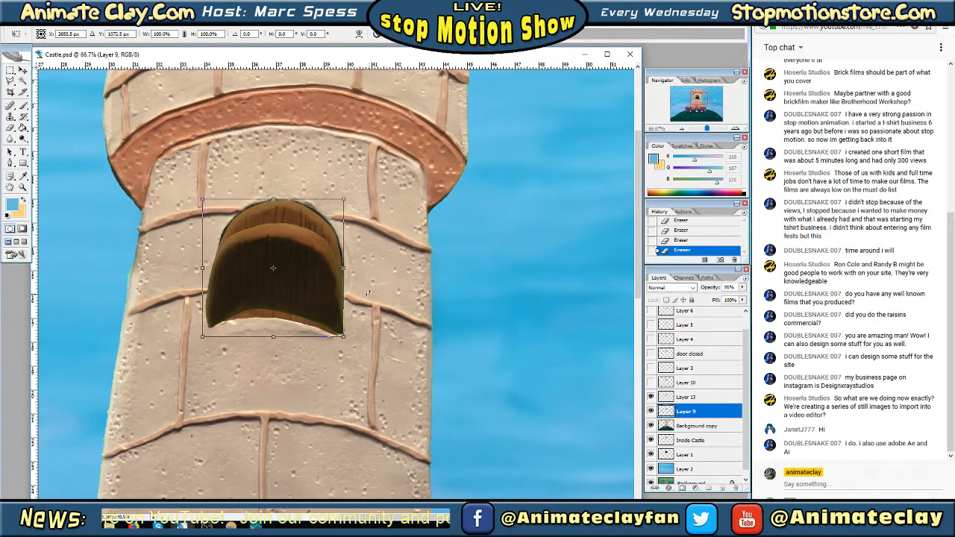
right_click(319, 286)
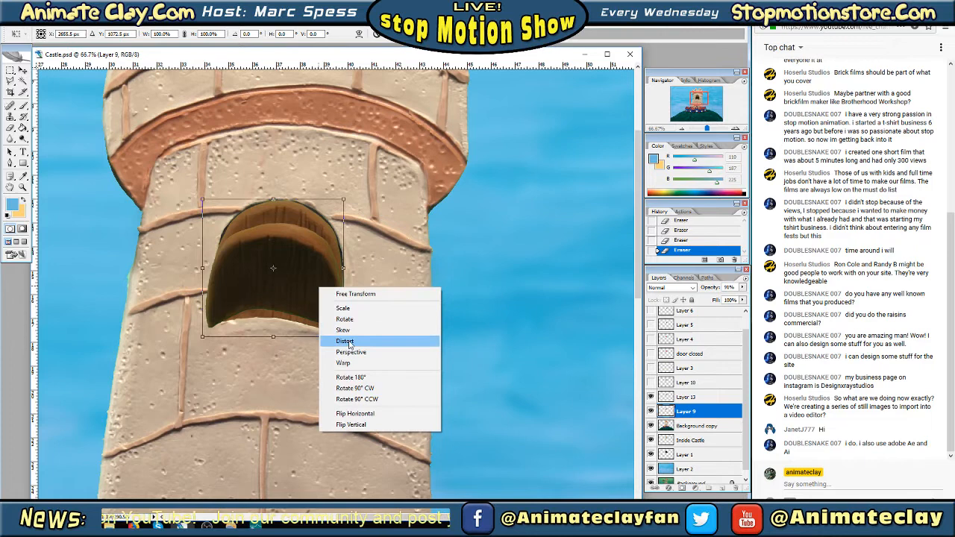
click(352, 294)
drag(334, 256, 344, 259)
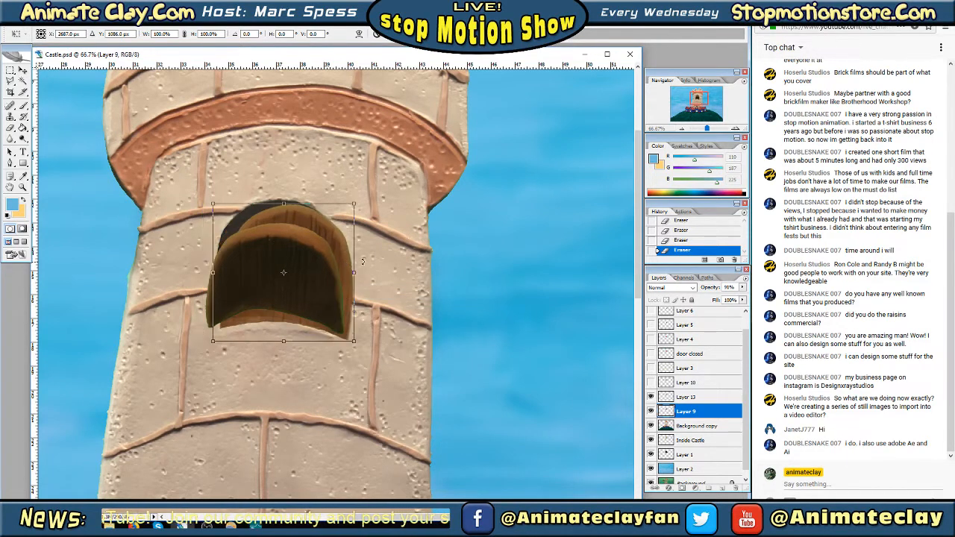
key(ctrl+z)
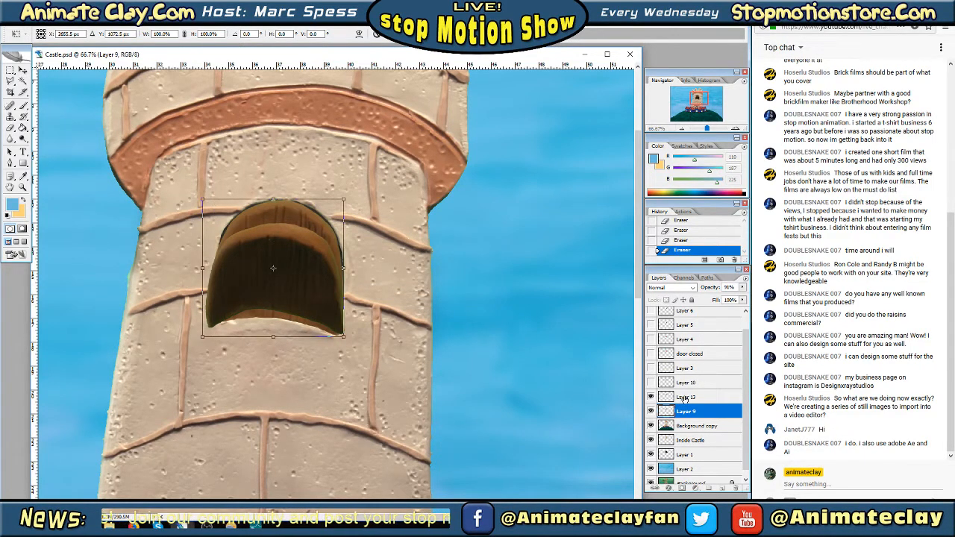
key(Return)
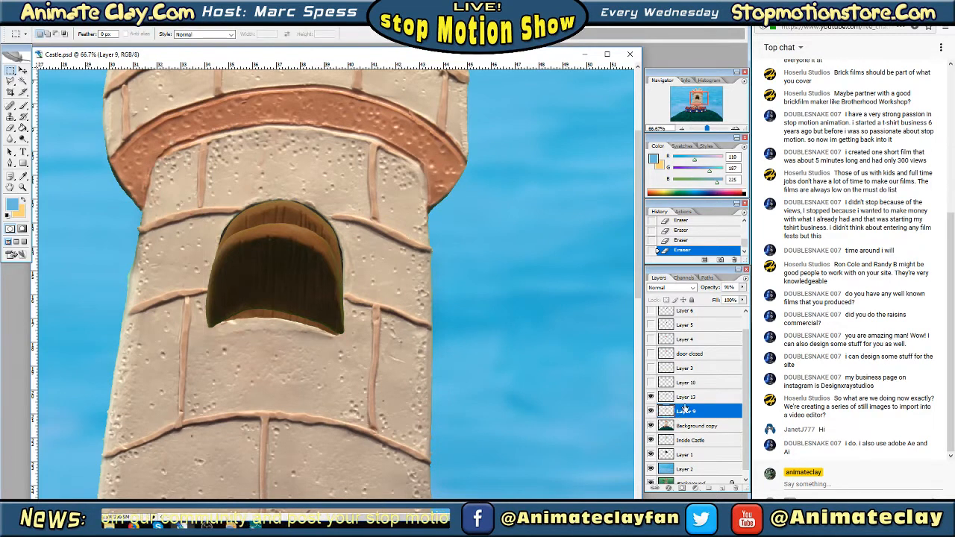
Fit the Layer 13 door to the window with Free Transform, using 94.0% width, 101.2% height and a 2.6° rotation
click(683, 394)
right_click(270, 263)
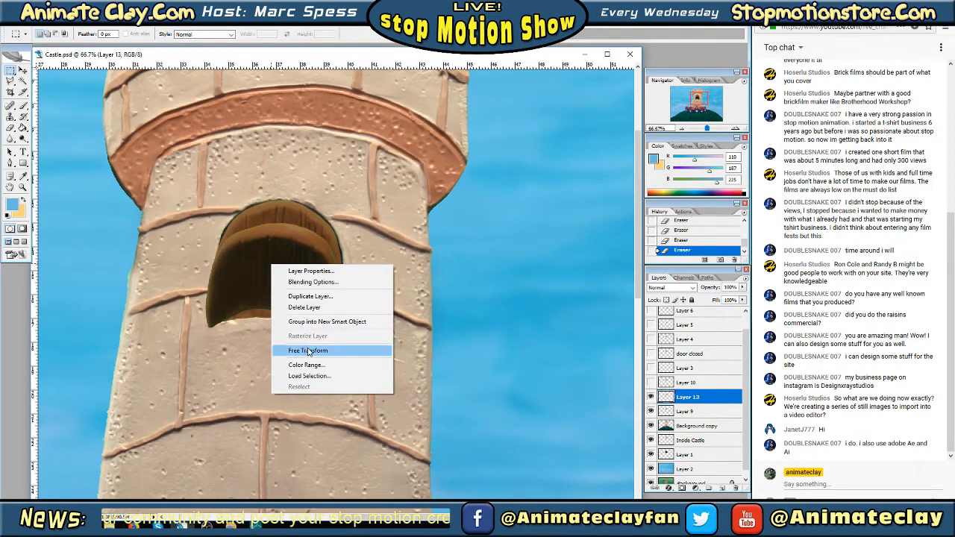
click(306, 348)
drag(273, 333, 274, 329)
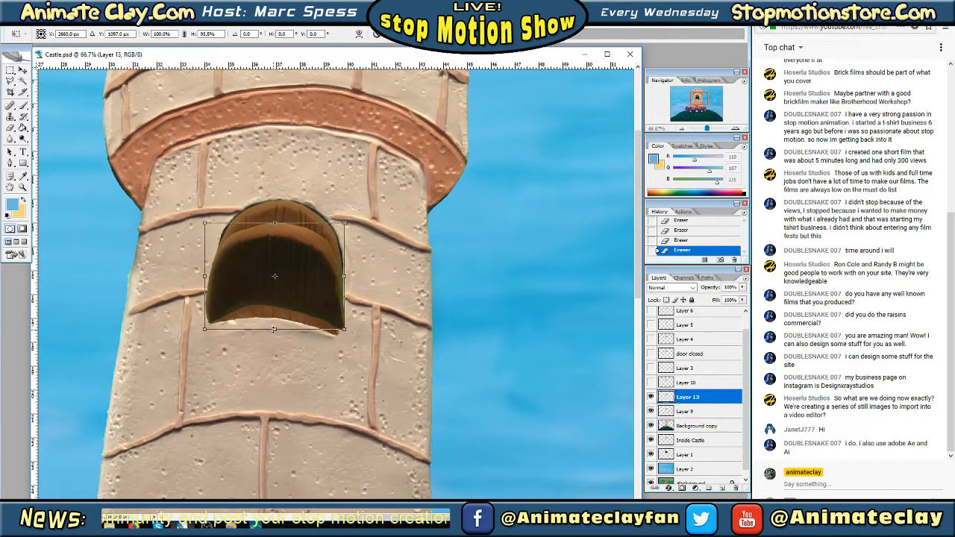
drag(344, 328, 331, 335)
drag(366, 292, 324, 292)
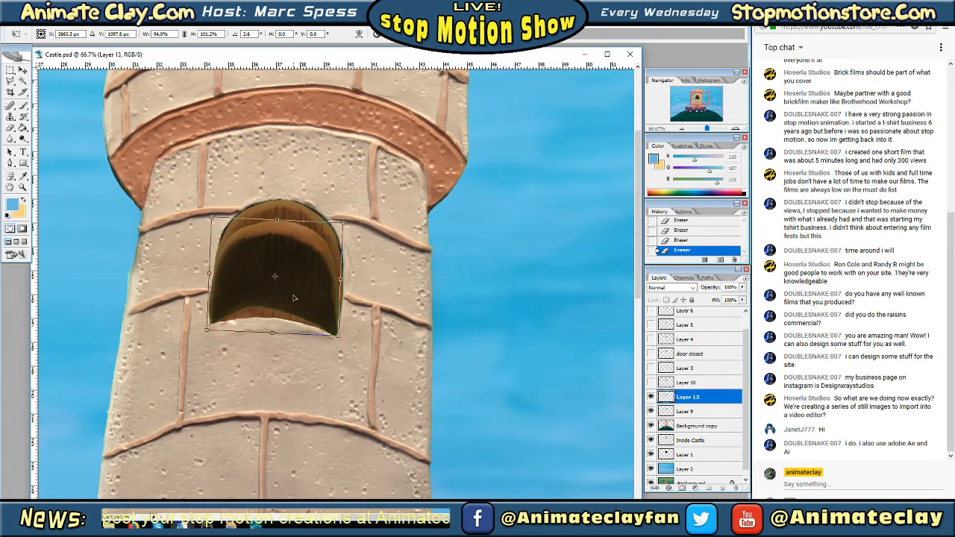
key(Return)
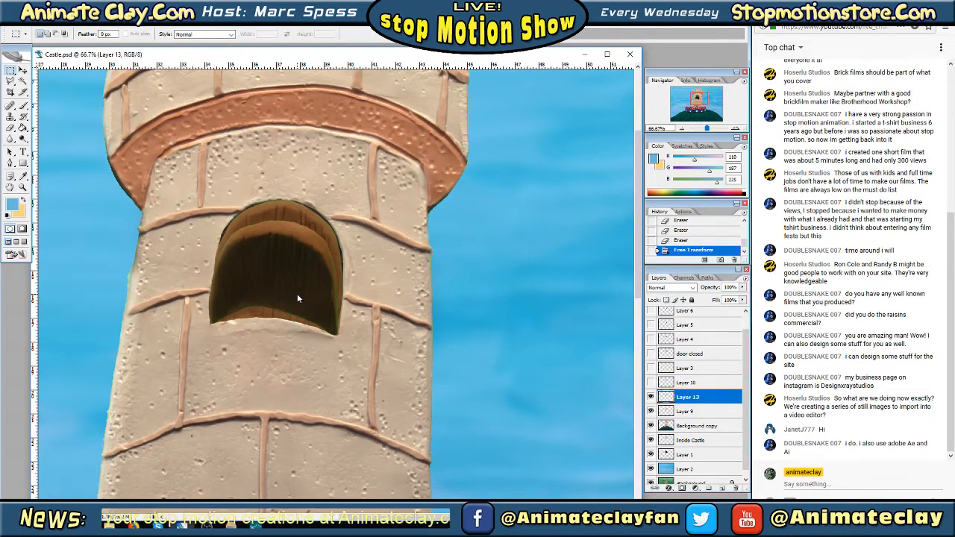
Compare the Layer 9, Layer 13 and Layer 10 doors in the window, leaving only the Layer 10 door visible
click(649, 382)
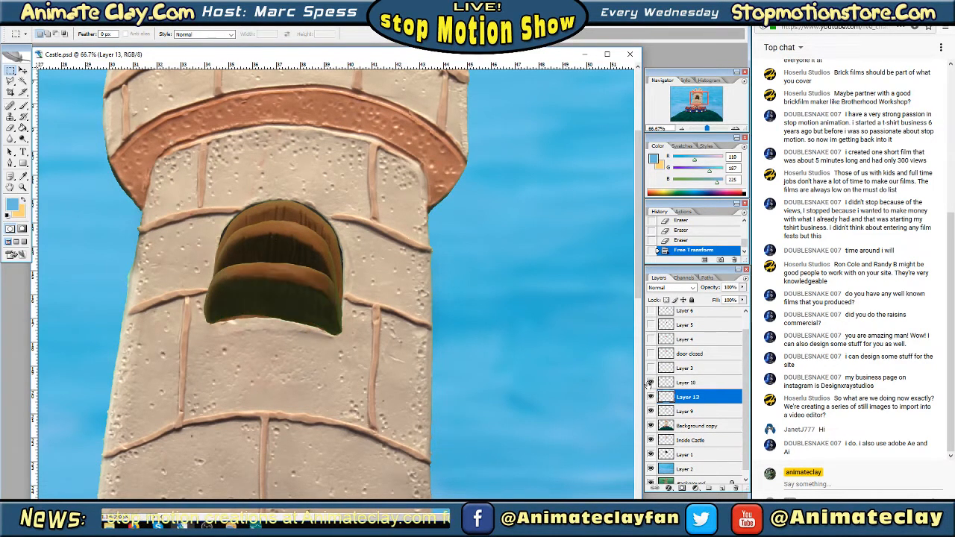
click(650, 382)
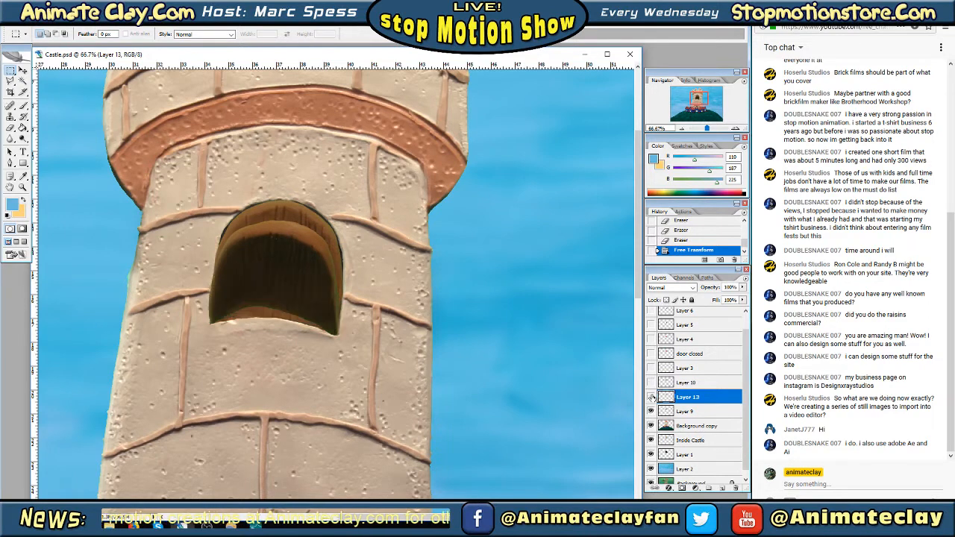
click(651, 397)
click(650, 411)
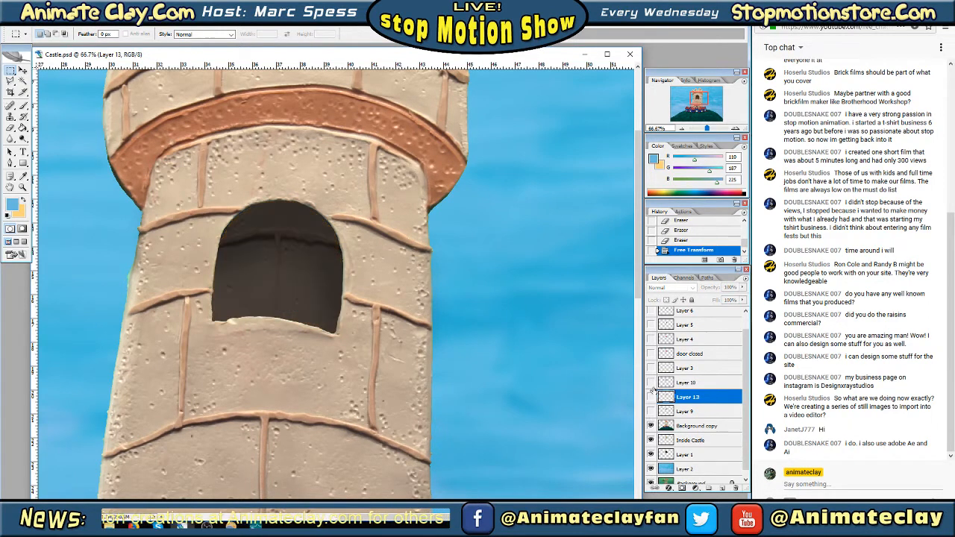
click(650, 382)
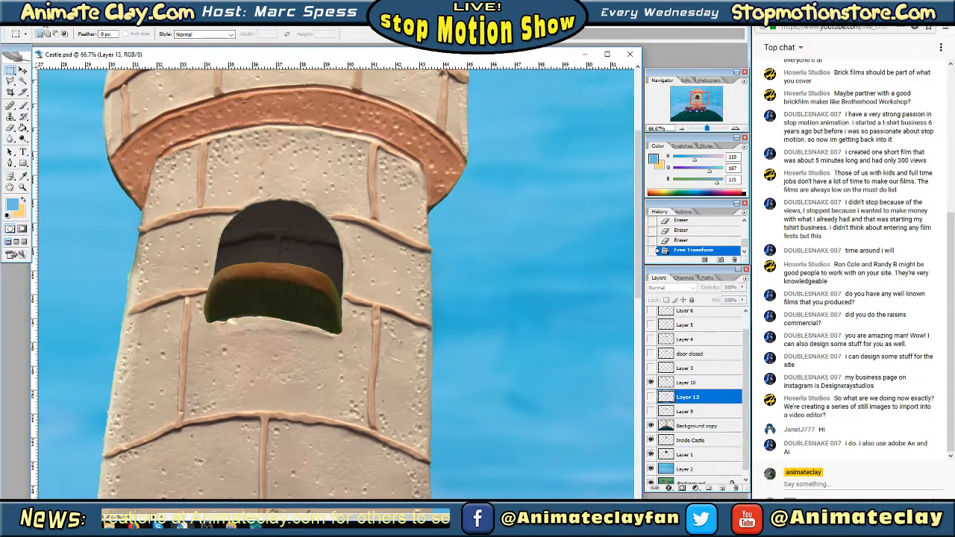
click(46, 23)
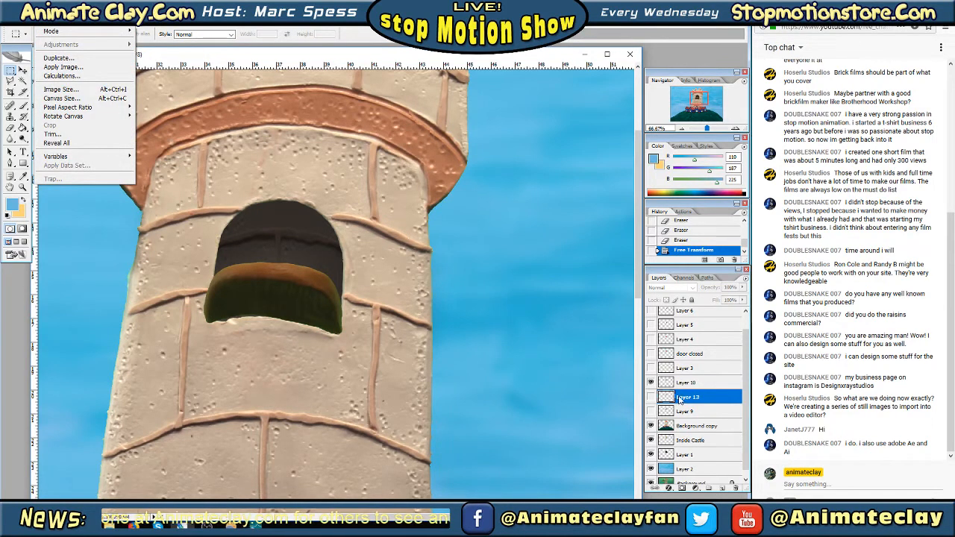
click(649, 398)
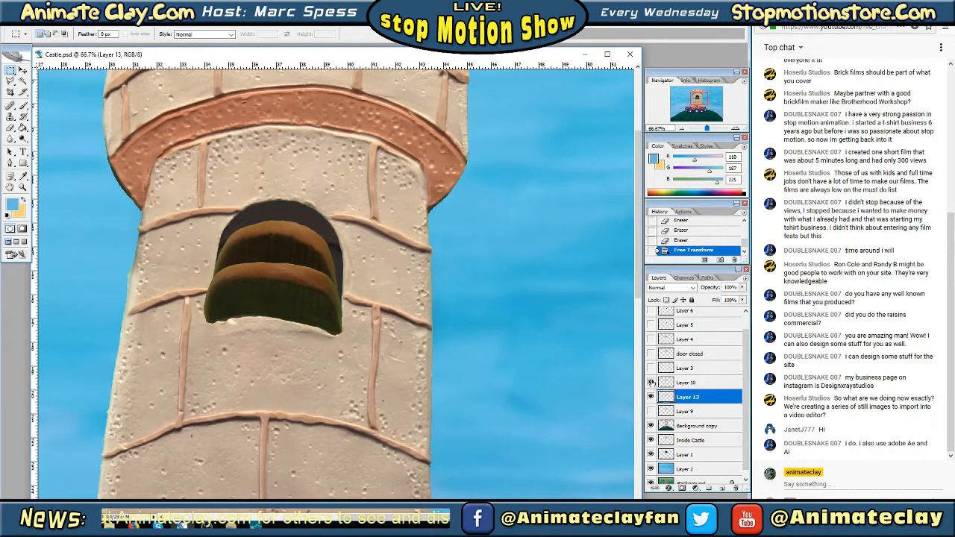
click(651, 382)
click(650, 382)
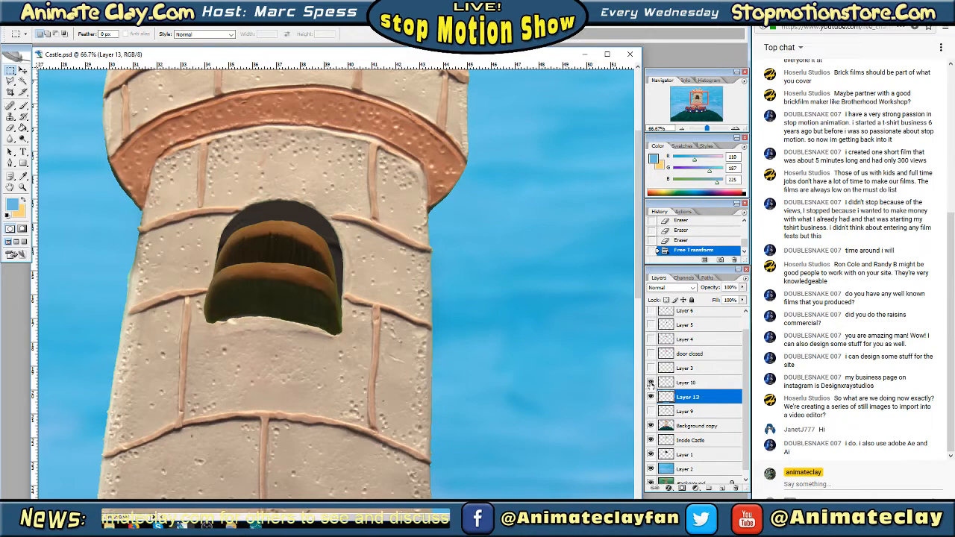
click(650, 397)
Shift the Layer 10 door's midtones toward magenta with Color Balance, using color levels 0, -43, 0
click(694, 382)
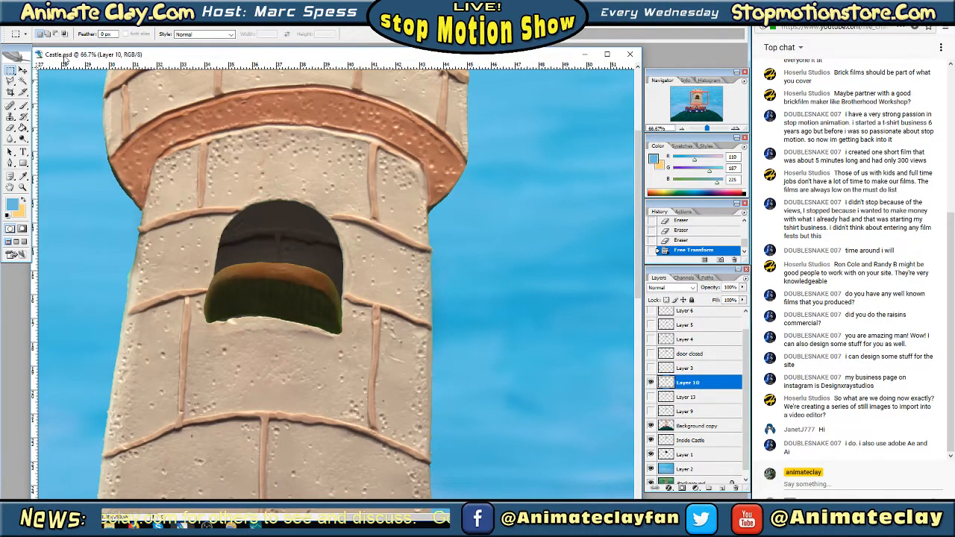
click(46, 23)
mouse_move(56, 45)
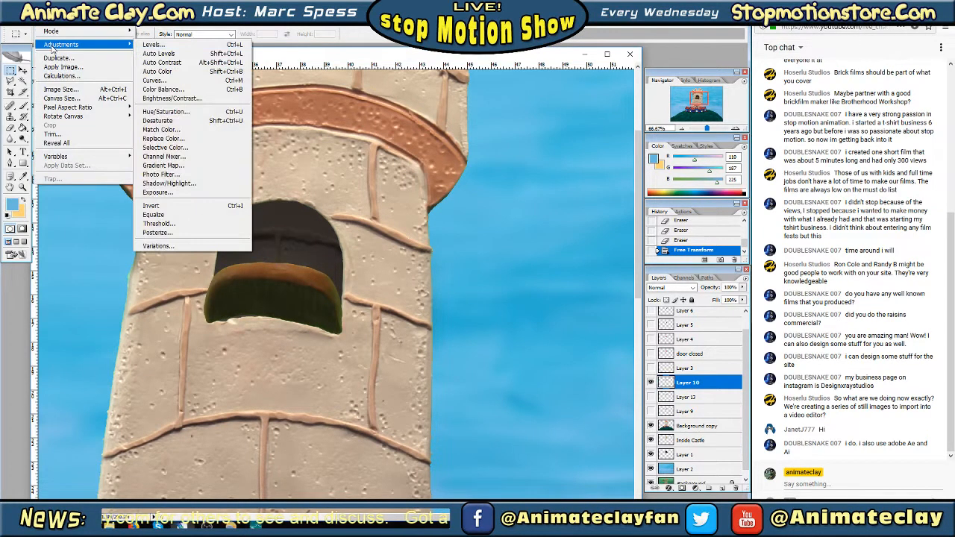
click(194, 90)
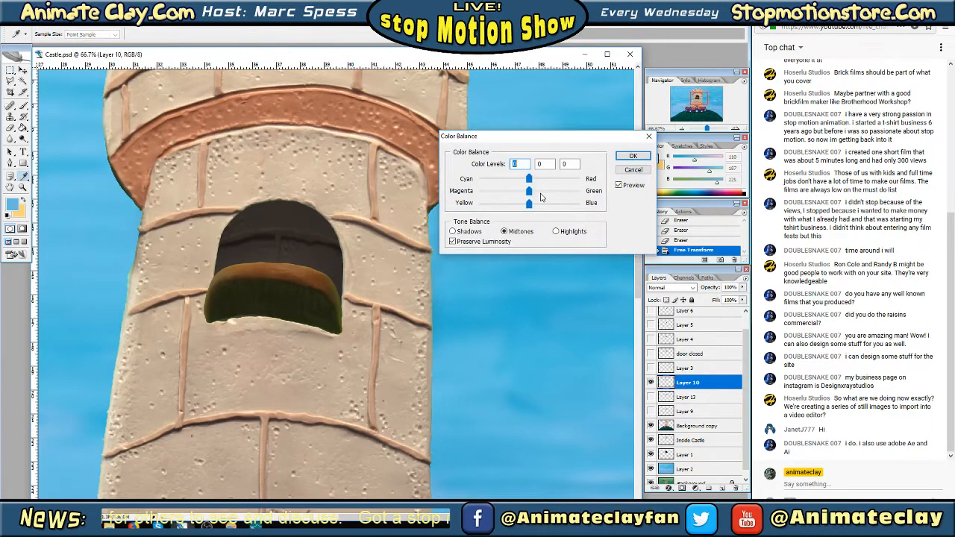
drag(529, 191, 509, 195)
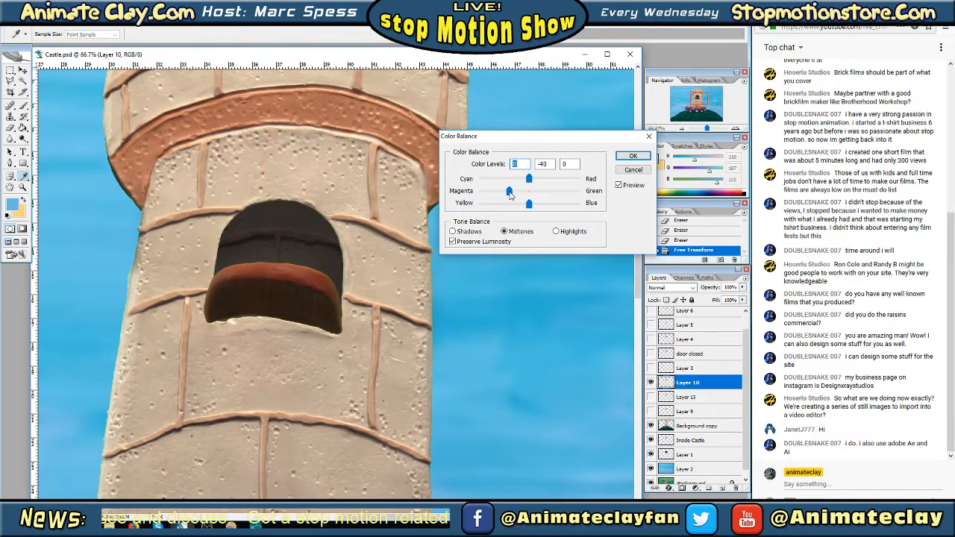
drag(510, 195, 508, 196)
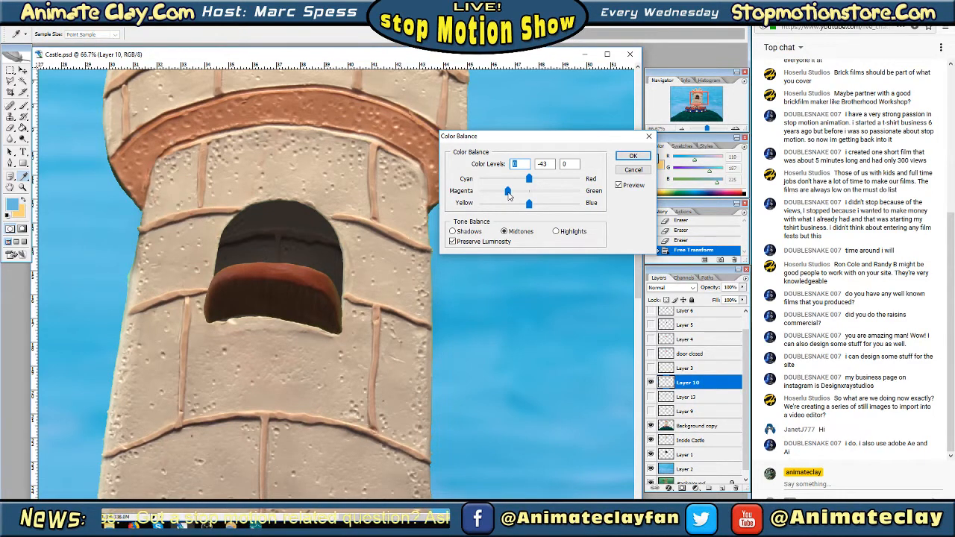
drag(508, 193, 507, 193)
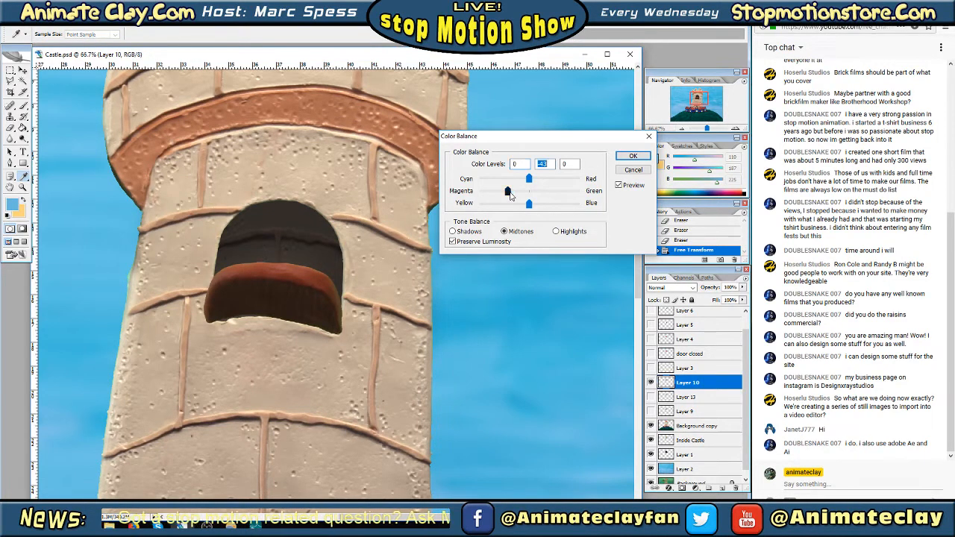
click(633, 158)
Hide Layer 10, show Layer 13, and shift the Layer 13 door's midtones toward magenta with Color Balance
click(688, 371)
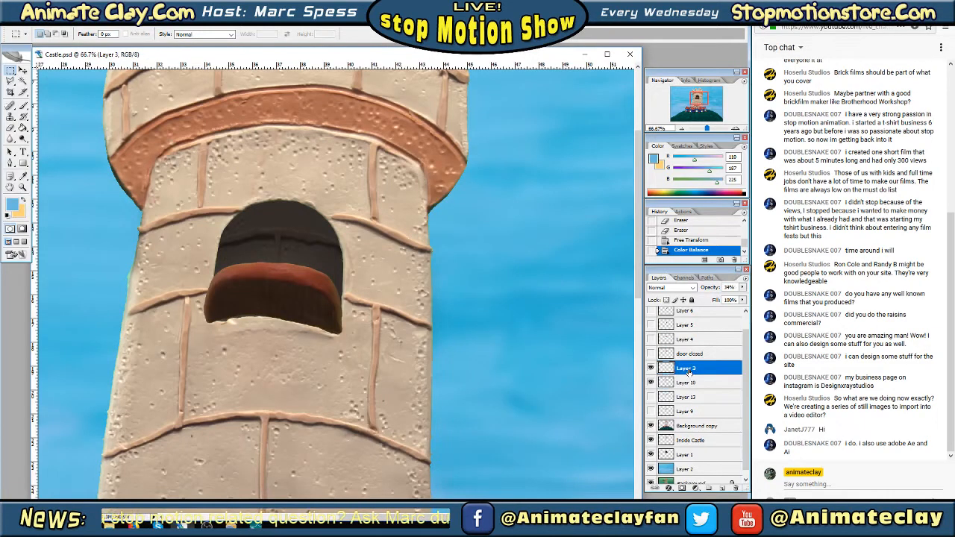
click(651, 382)
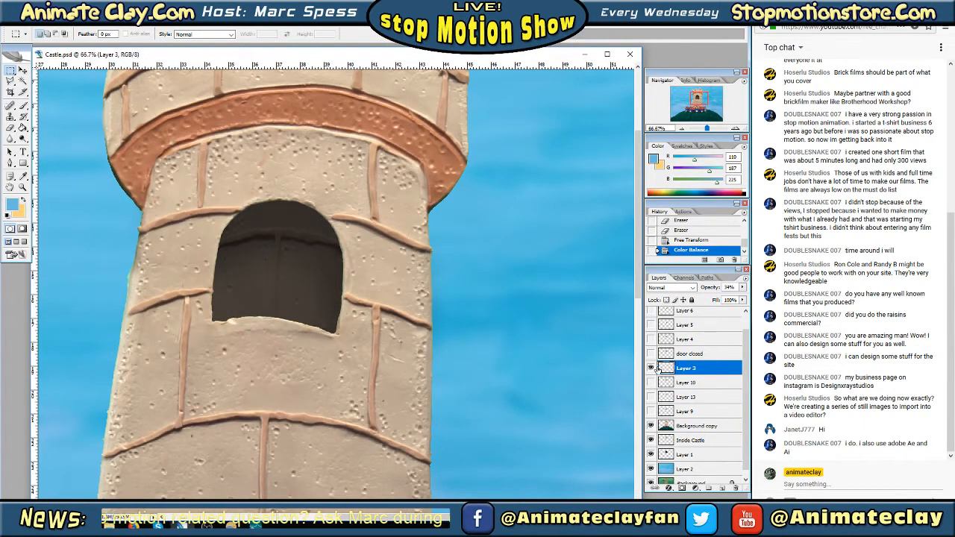
click(651, 369)
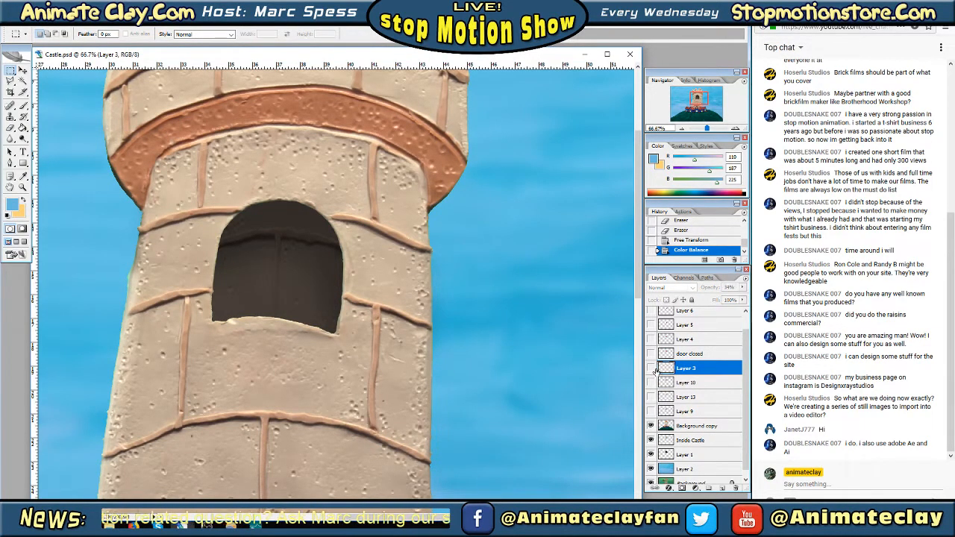
click(652, 399)
click(687, 400)
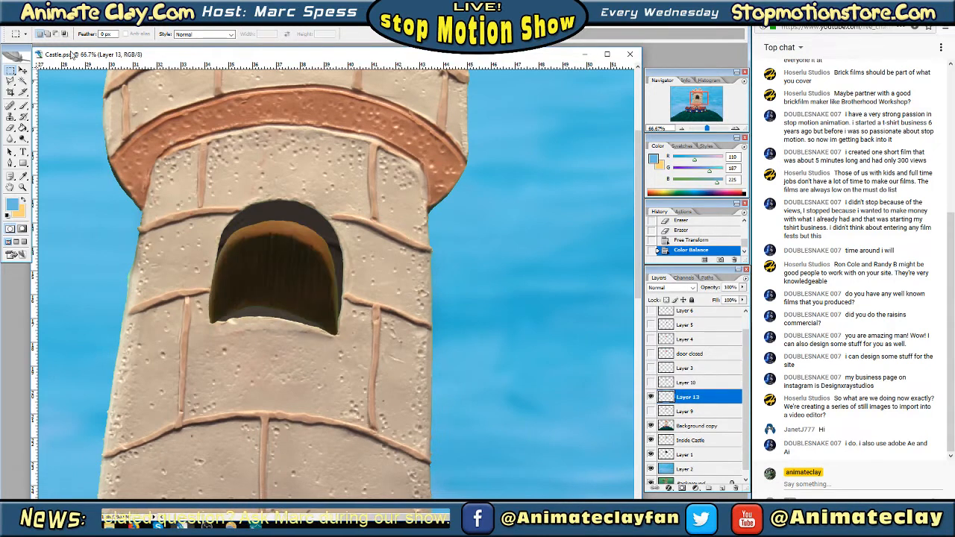
click(46, 20)
mouse_move(87, 46)
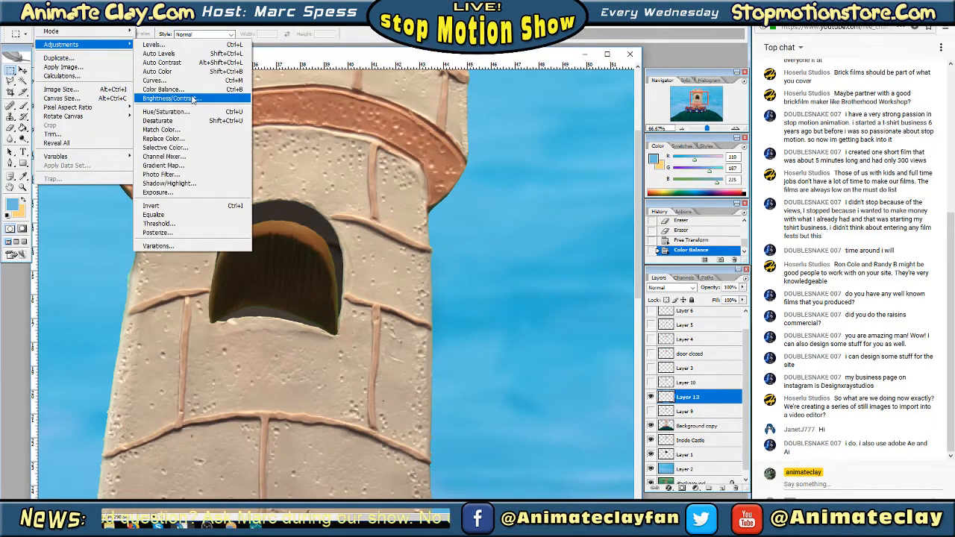
click(198, 89)
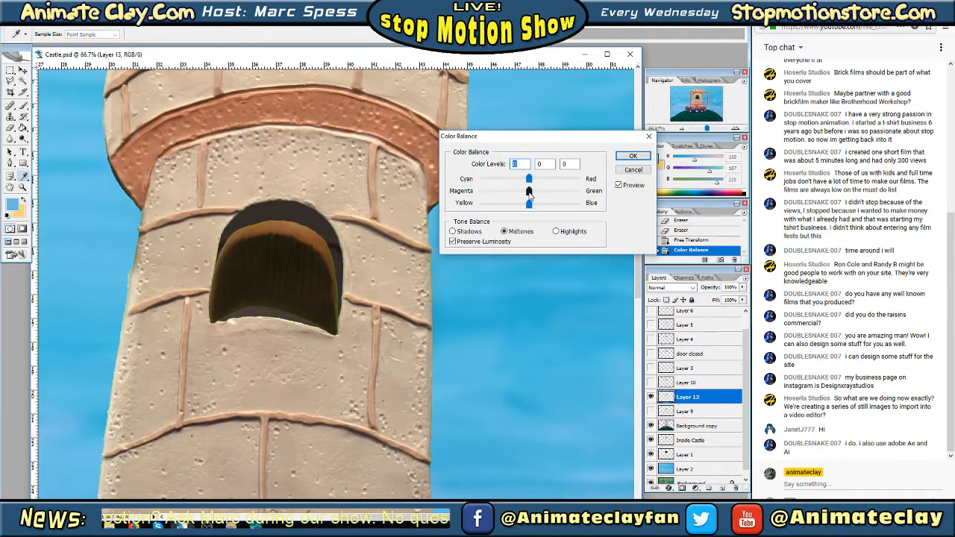
drag(529, 194, 511, 197)
click(632, 157)
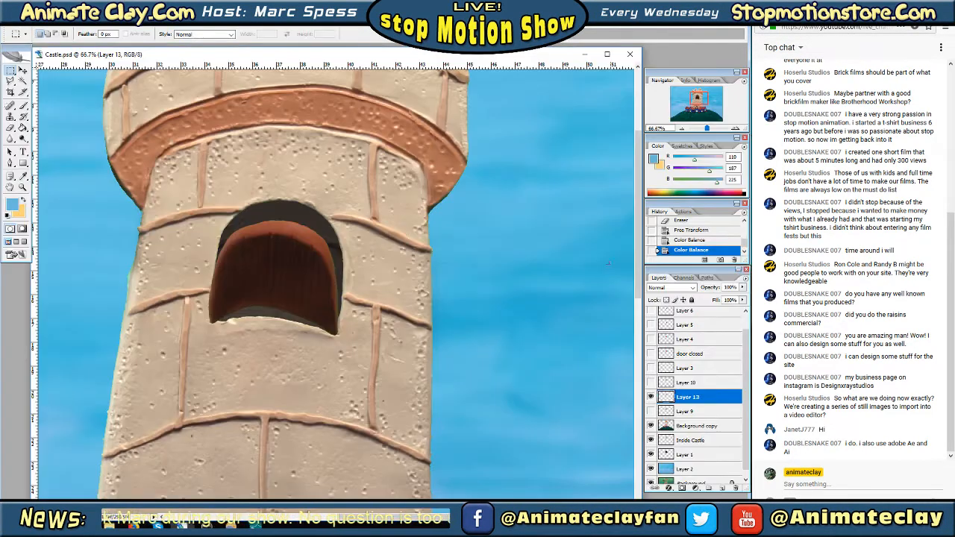
Hide Layer 13, show Layer 9, and shift the Layer 9 door's midtones toward magenta with Color Balance
click(651, 396)
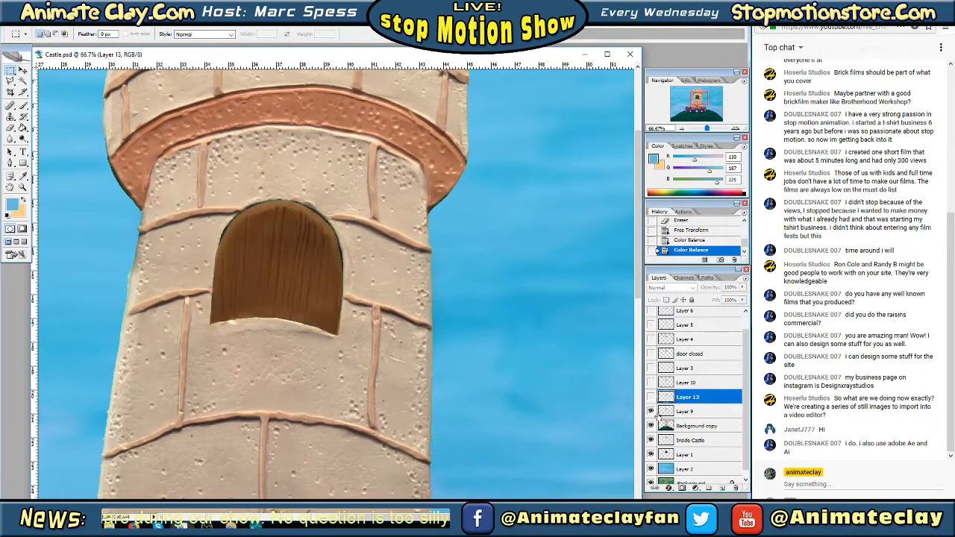
right_click(255, 268)
click(42, 30)
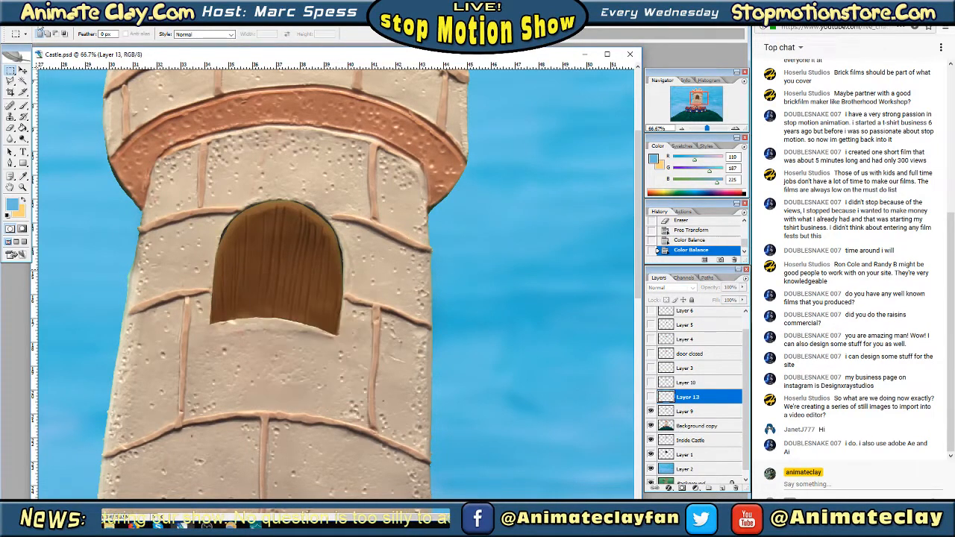
click(42, 30)
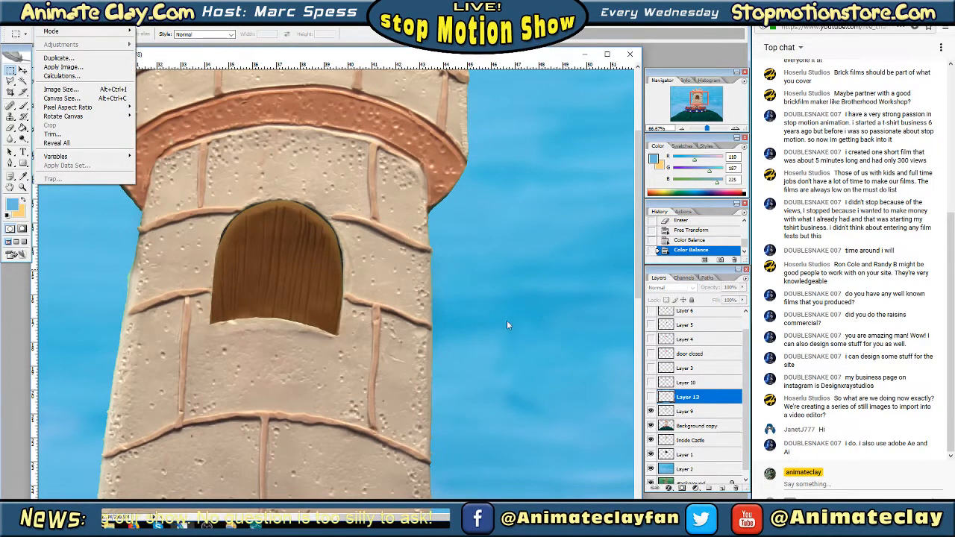
click(701, 407)
click(689, 412)
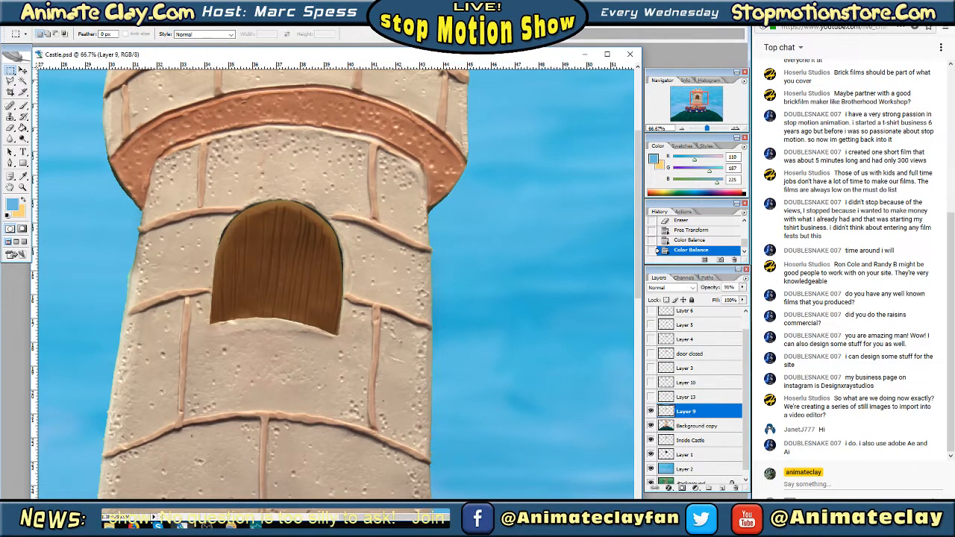
click(44, 30)
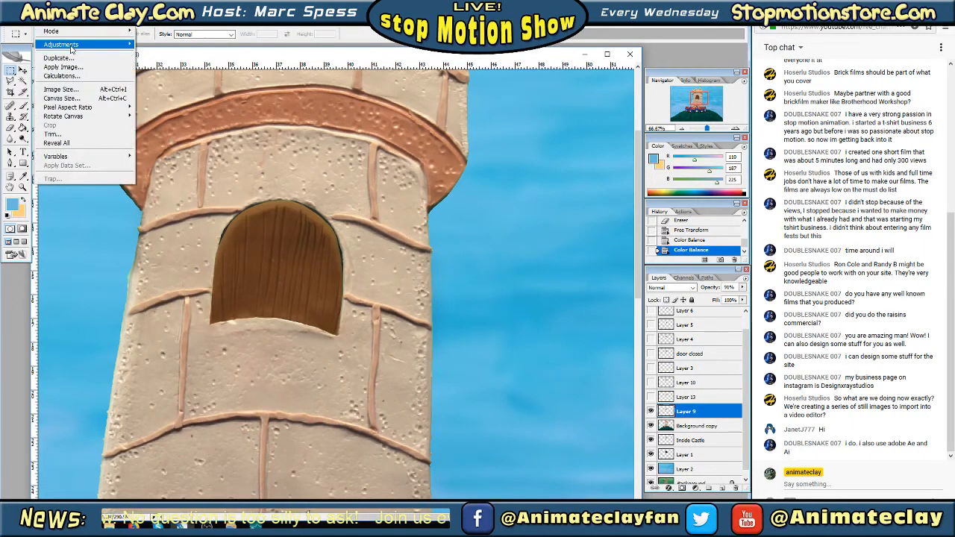
mouse_move(75, 44)
click(174, 91)
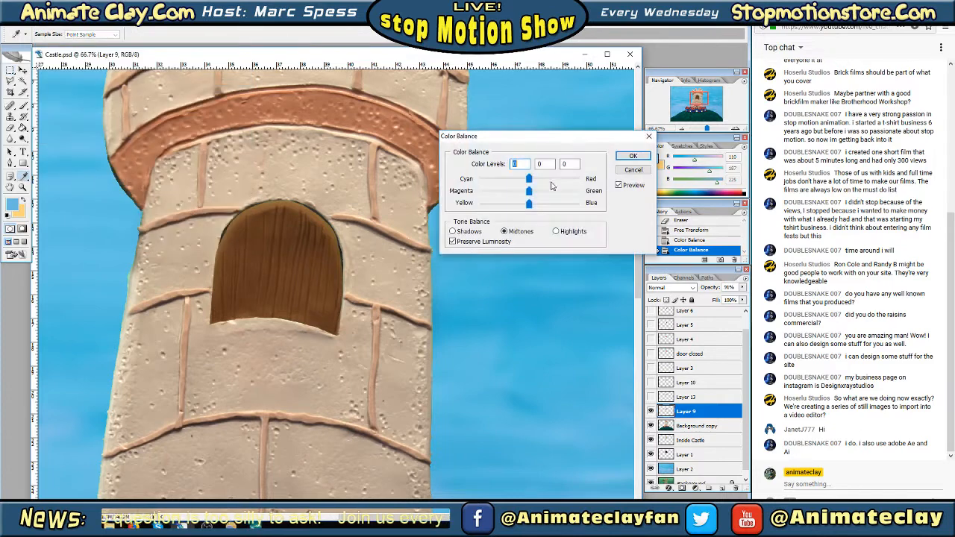
drag(530, 192, 511, 196)
click(635, 158)
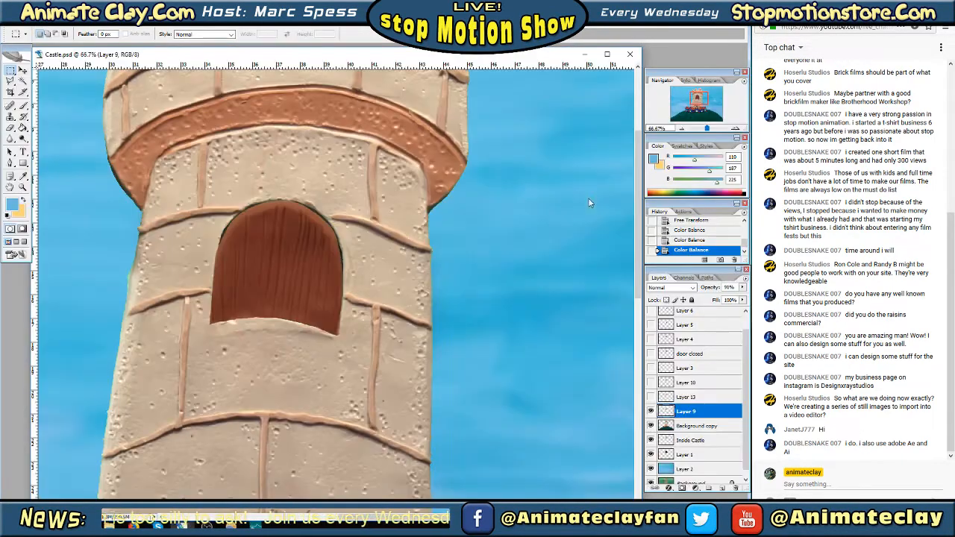
Hide Layer 9, show Layer 13, and compare its door with the Layer 10 door in the window
click(650, 412)
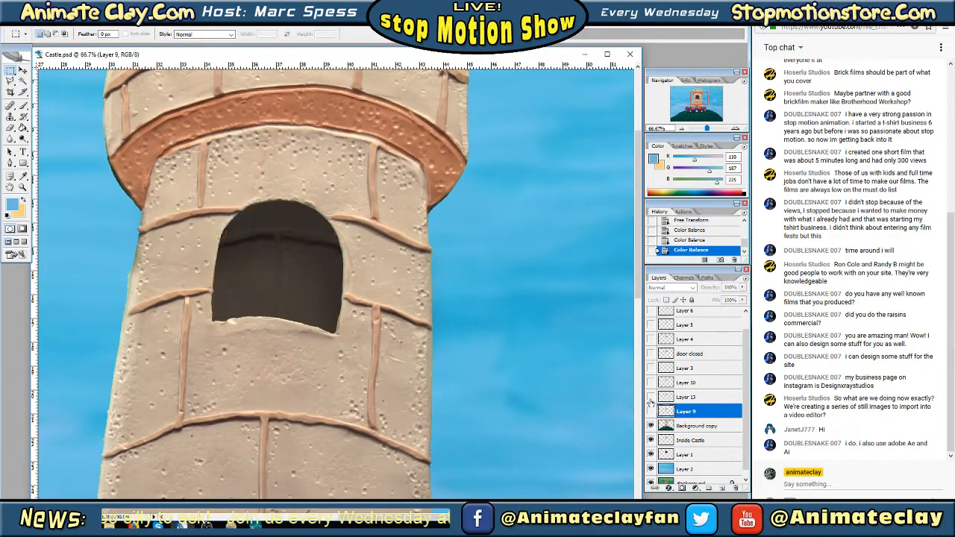
click(651, 398)
click(650, 397)
click(651, 397)
click(651, 398)
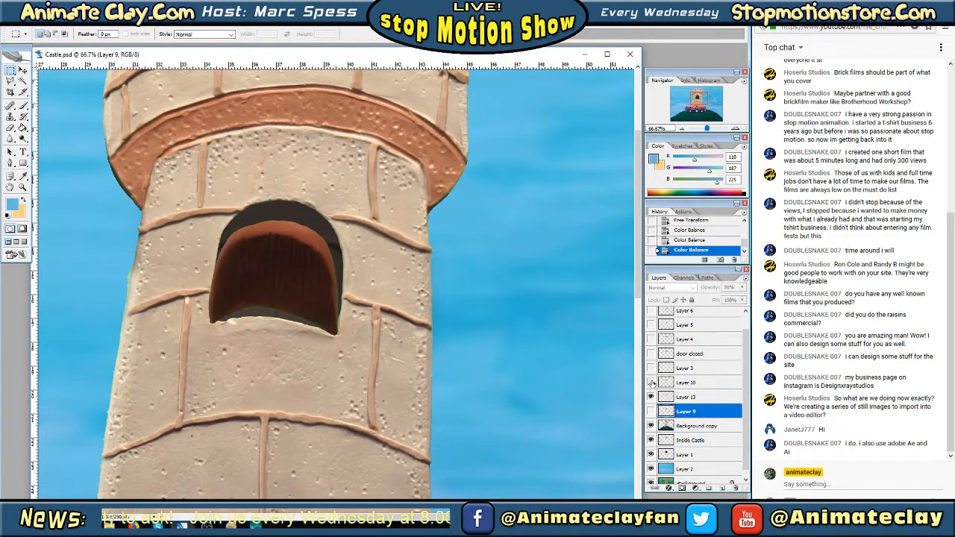
click(650, 383)
click(651, 383)
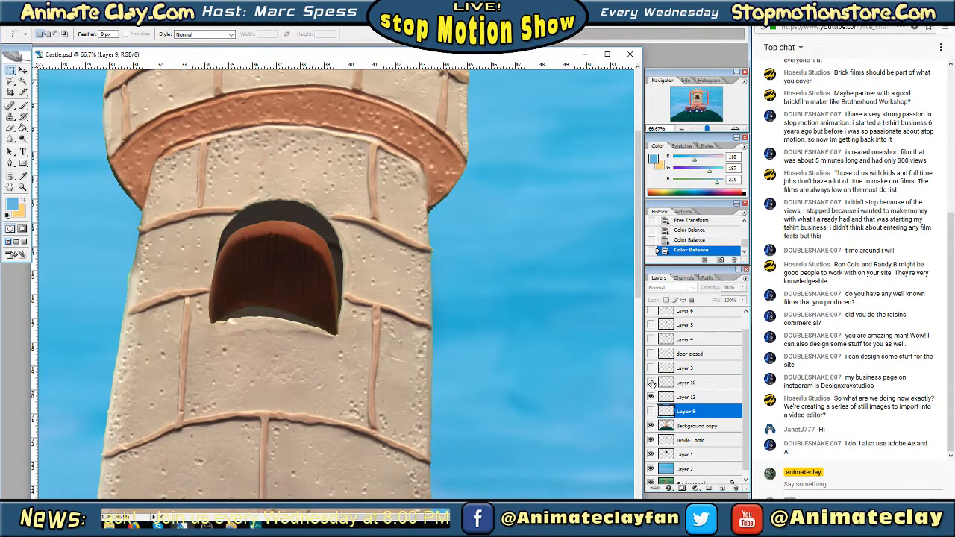
Stretch the Layer 13 door downward with Free Transform so its bottom edge extends past the window sill
click(681, 401)
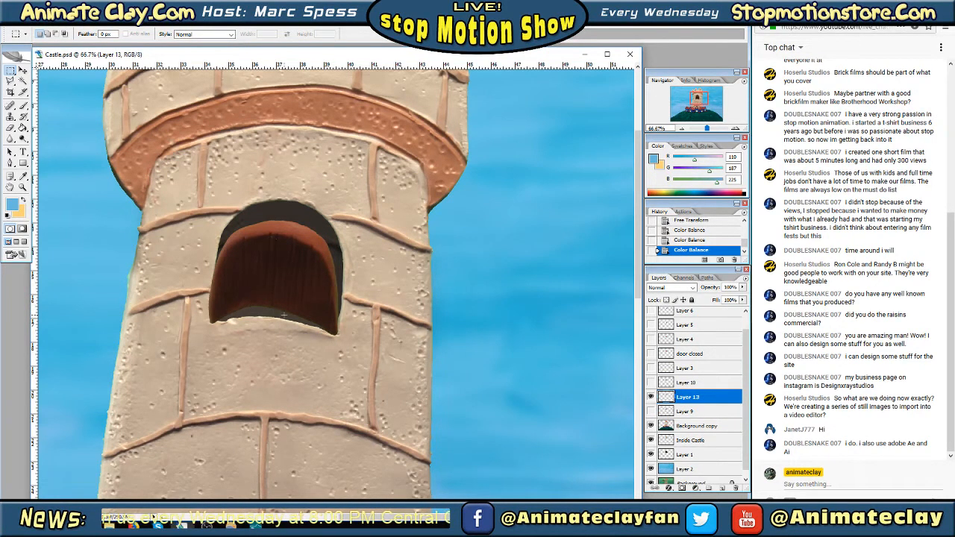
right_click(249, 241)
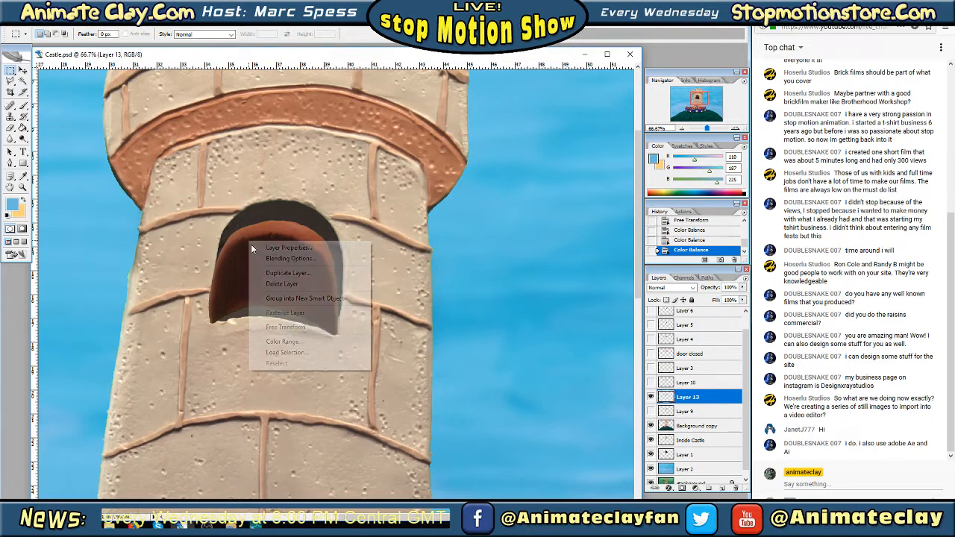
click(301, 331)
drag(301, 334, 301, 350)
key(Return)
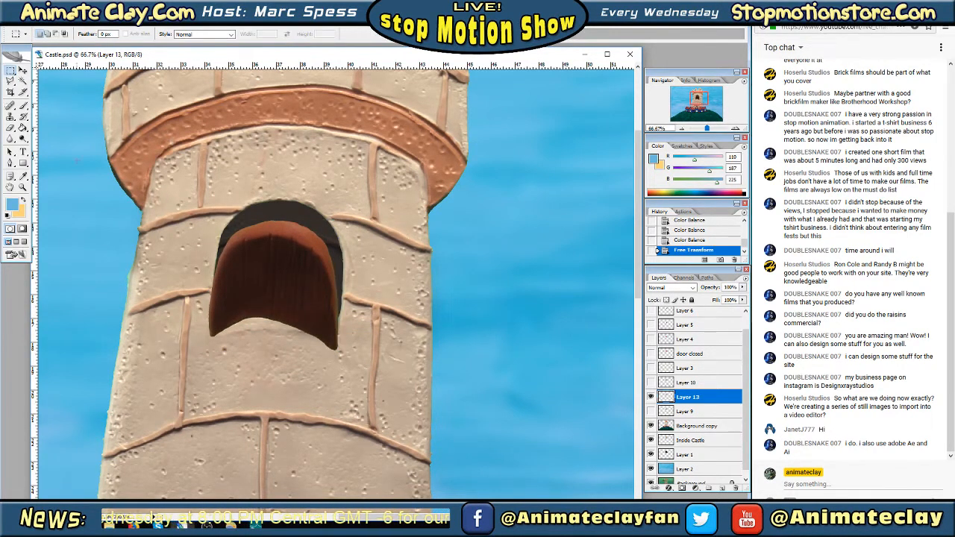
Lower the Layer 13 door's opacity to 60% in its Blending Options
right_click(283, 275)
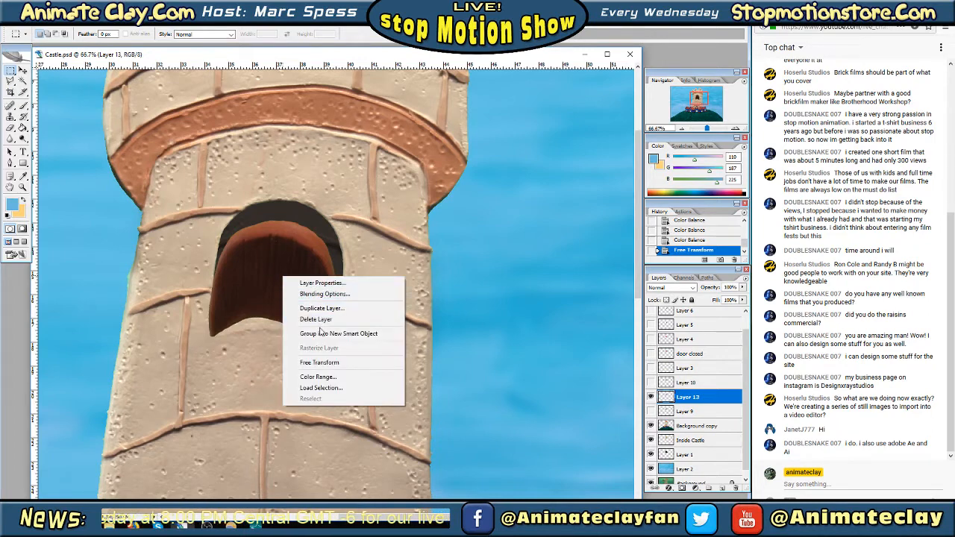
click(327, 294)
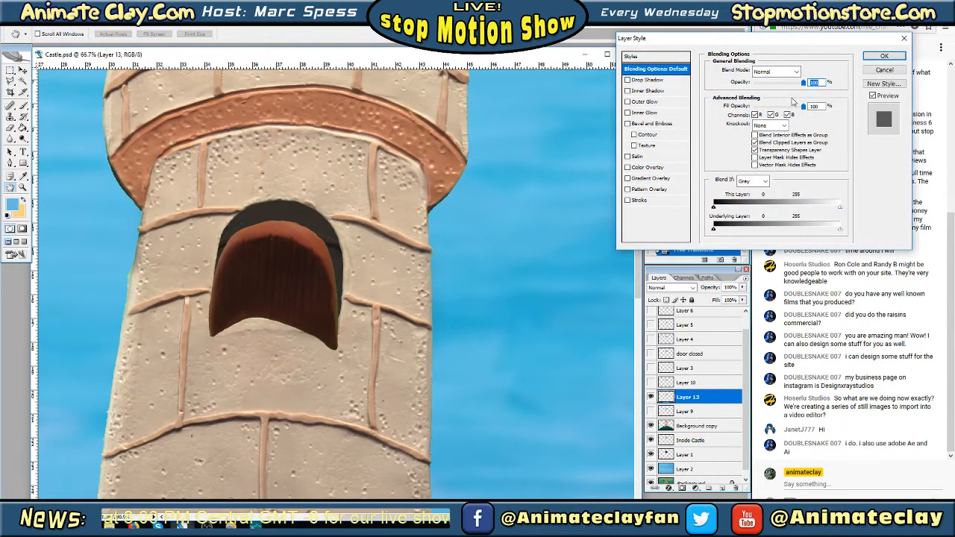
drag(803, 85, 783, 88)
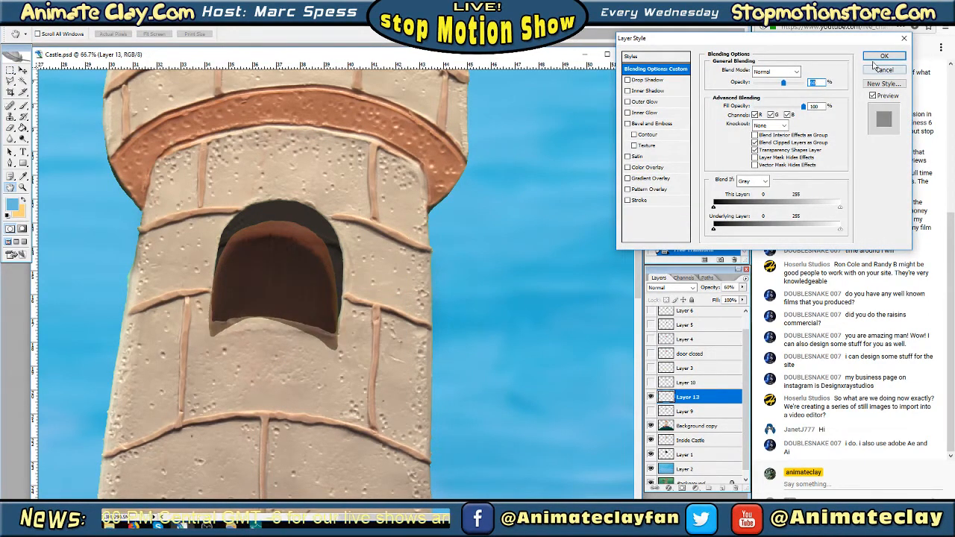
click(884, 56)
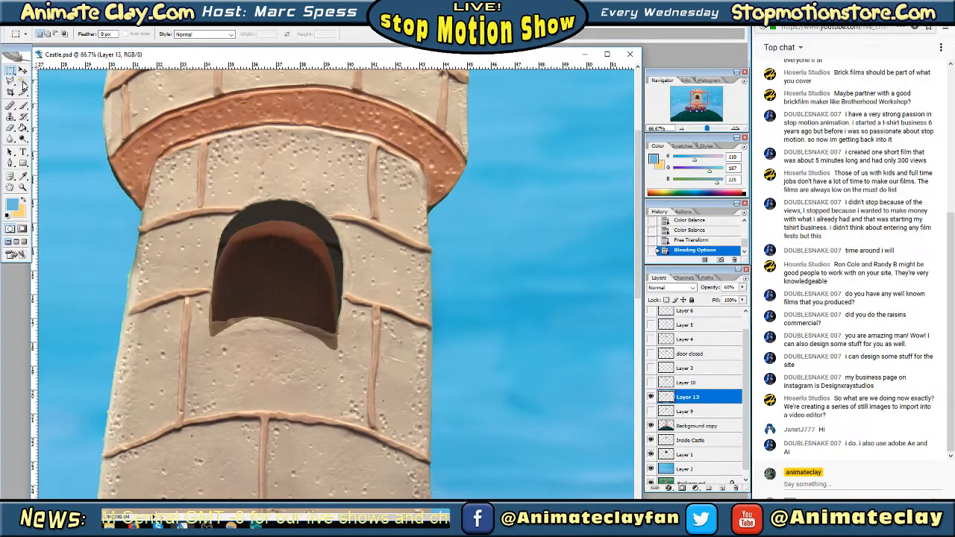
Outline the part of the Layer 13 door below the window sill with the Polygonal Lasso, clear it, and deselect
click(11, 80)
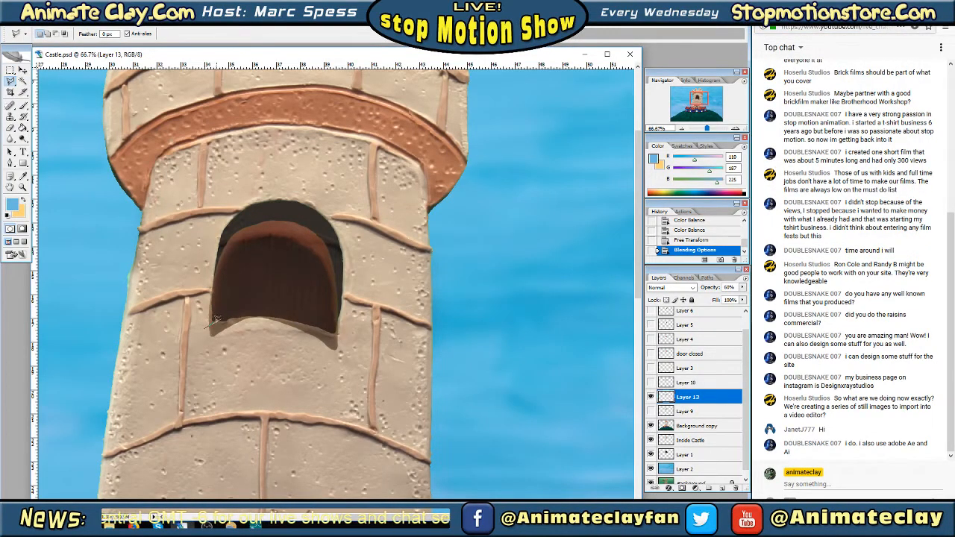
mouse_move(218, 316)
mouse_down()
mouse_move(307, 320)
mouse_move(346, 337)
mouse_move(357, 360)
mouse_move(281, 381)
mouse_move(185, 363)
mouse_up()
double_click(186, 348)
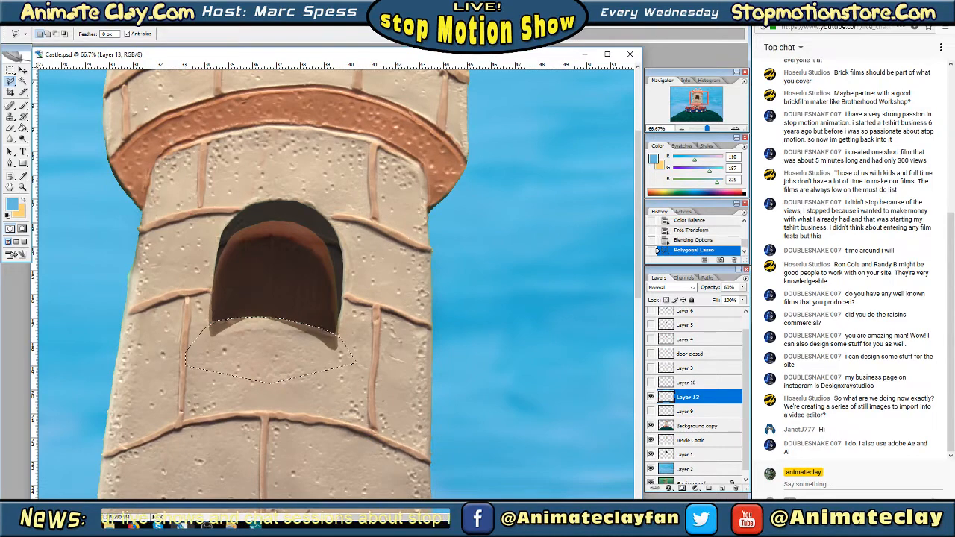
click(26, 21)
click(40, 120)
click(10, 70)
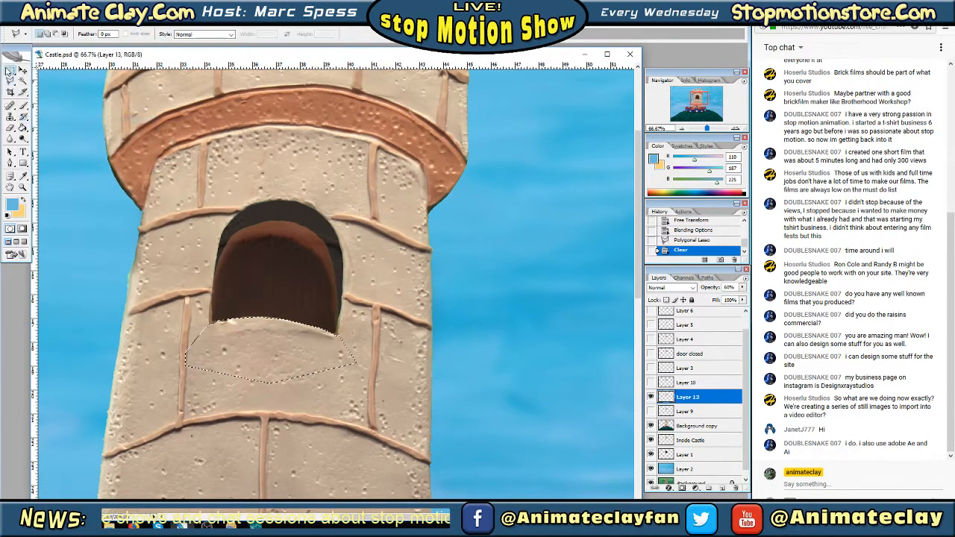
click(244, 256)
Restore the Layer 13 door's opacity to 100% in its Blending Options
right_click(244, 258)
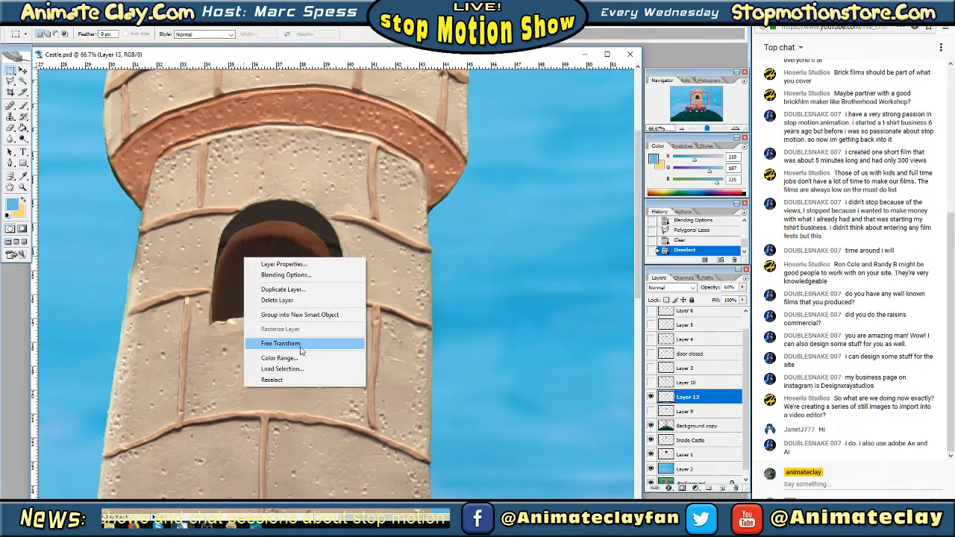
click(286, 274)
text(100)
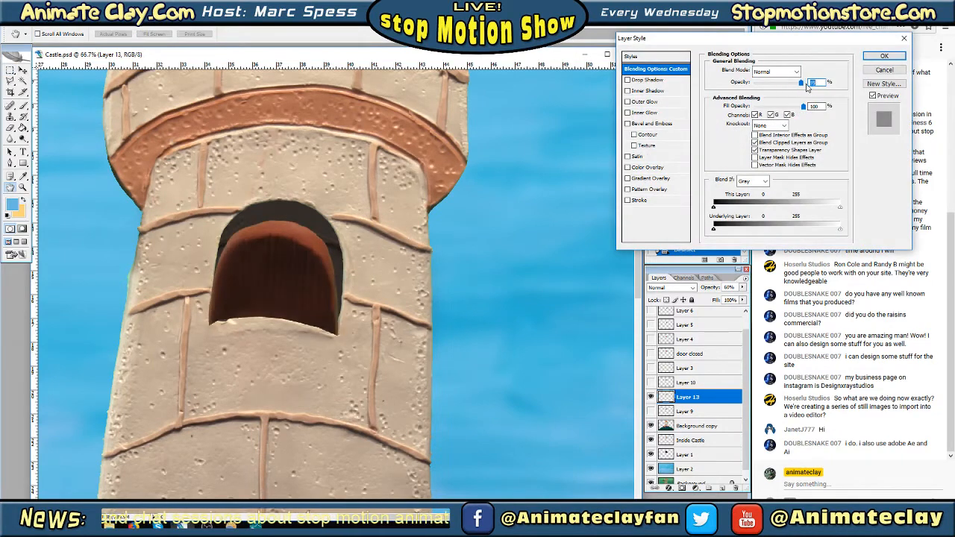
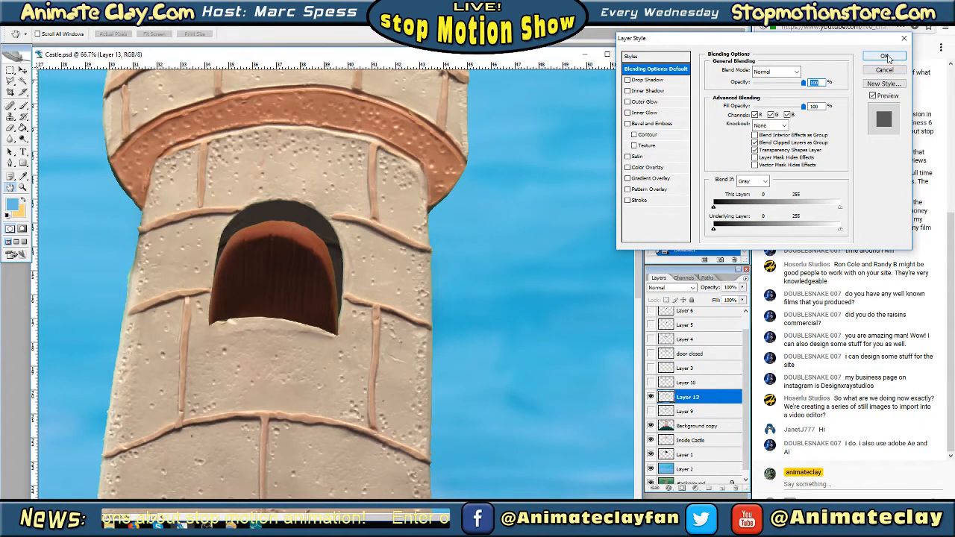
Accept Layer 13's blending options, then hide Layer 13 and show Layer 10
click(885, 57)
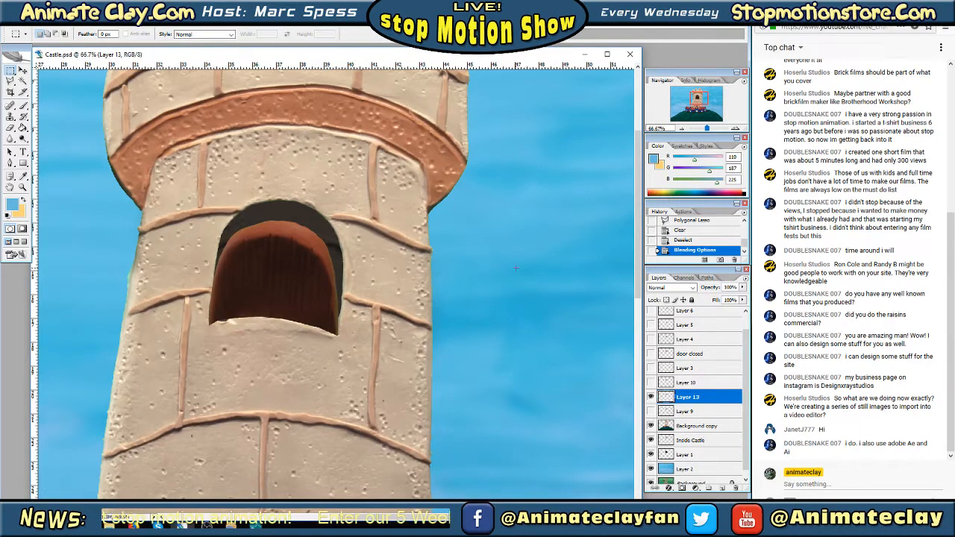
click(651, 411)
click(651, 411)
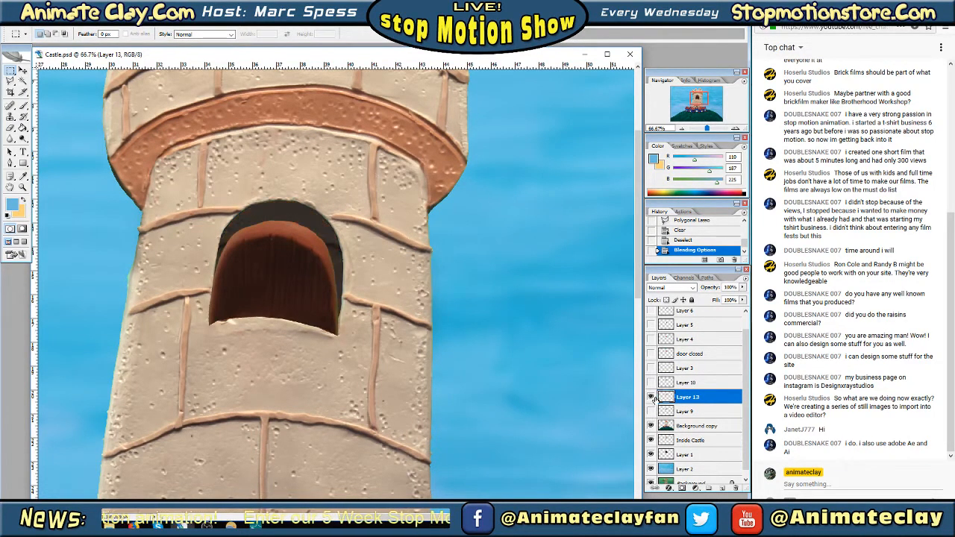
click(650, 396)
click(650, 383)
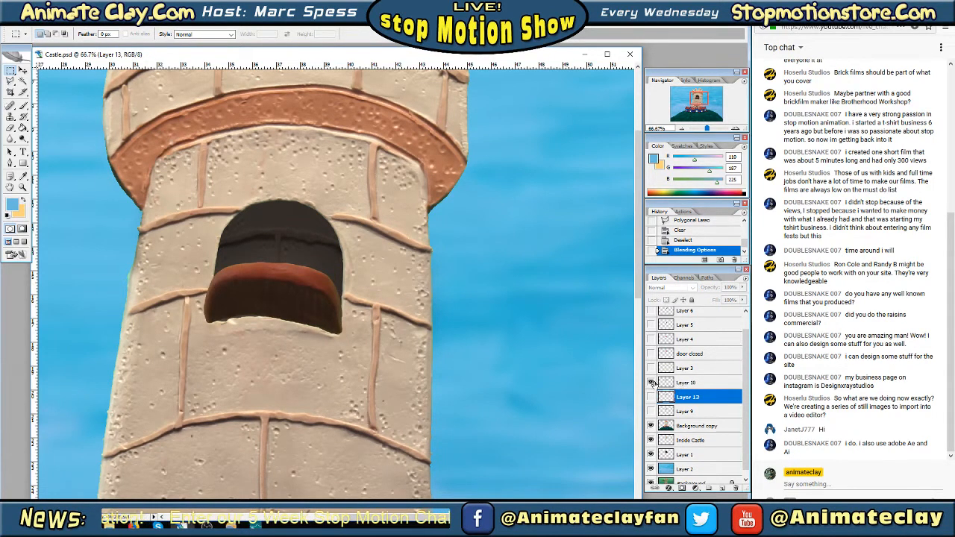
Duplicate the Layer 10 door under the default copy name within Castle.psd
click(687, 382)
right_click(703, 383)
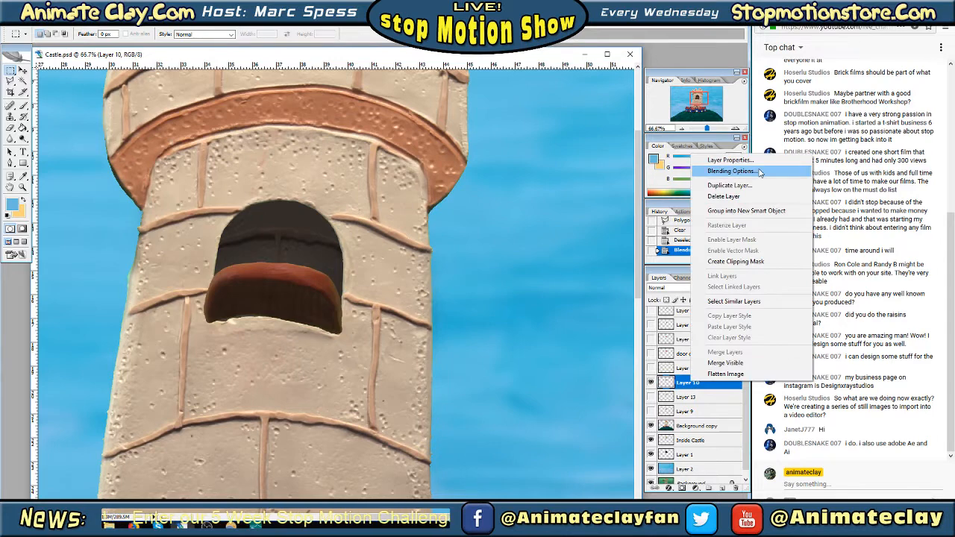
click(746, 186)
click(572, 165)
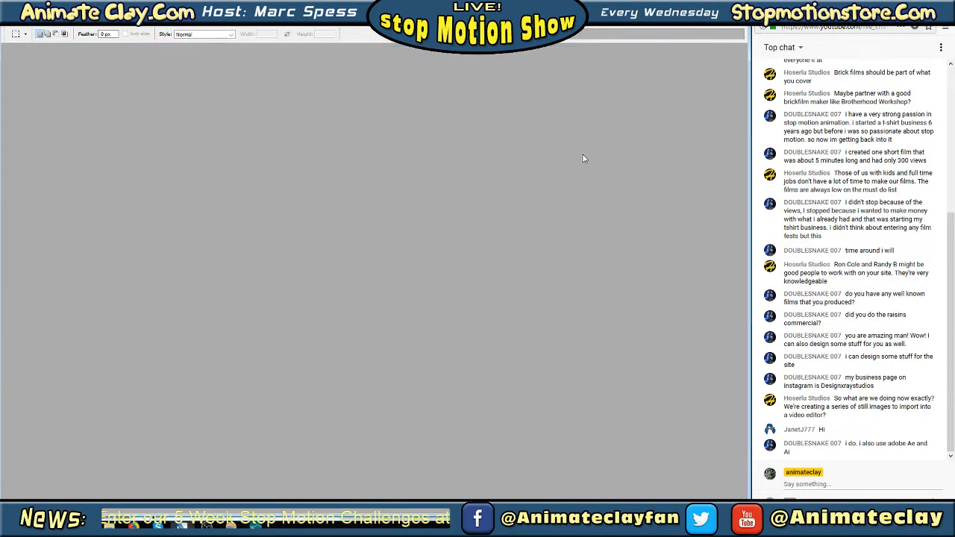
Darken the original Layer 10 beneath its copy by lowering Brightness and Contrast to their minimum
click(682, 399)
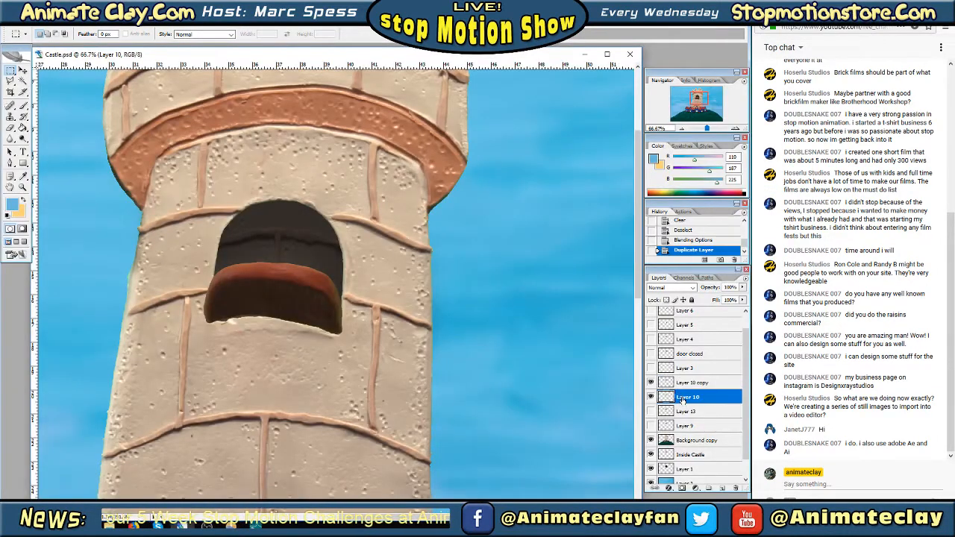
click(56, 25)
mouse_move(61, 44)
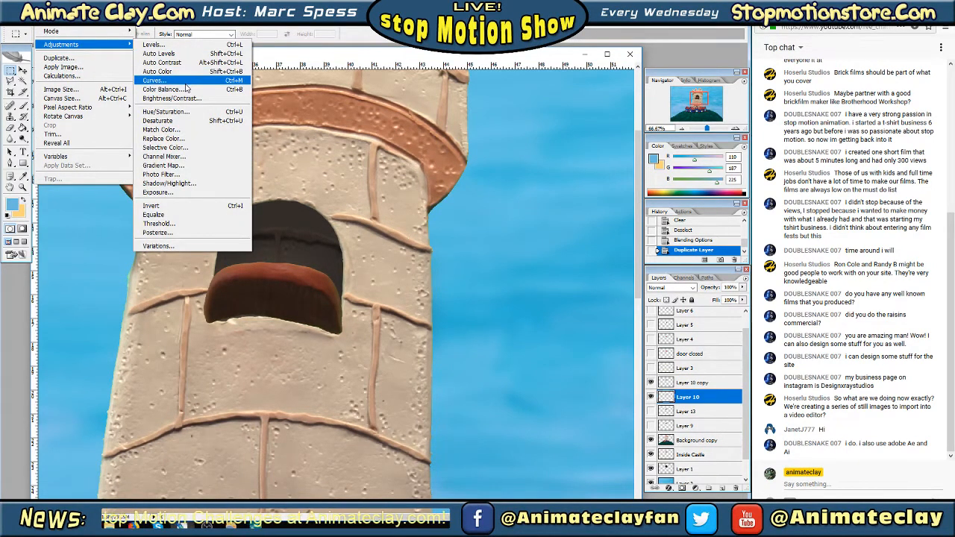
click(180, 98)
drag(667, 135, 605, 135)
drag(666, 162, 603, 154)
click(744, 121)
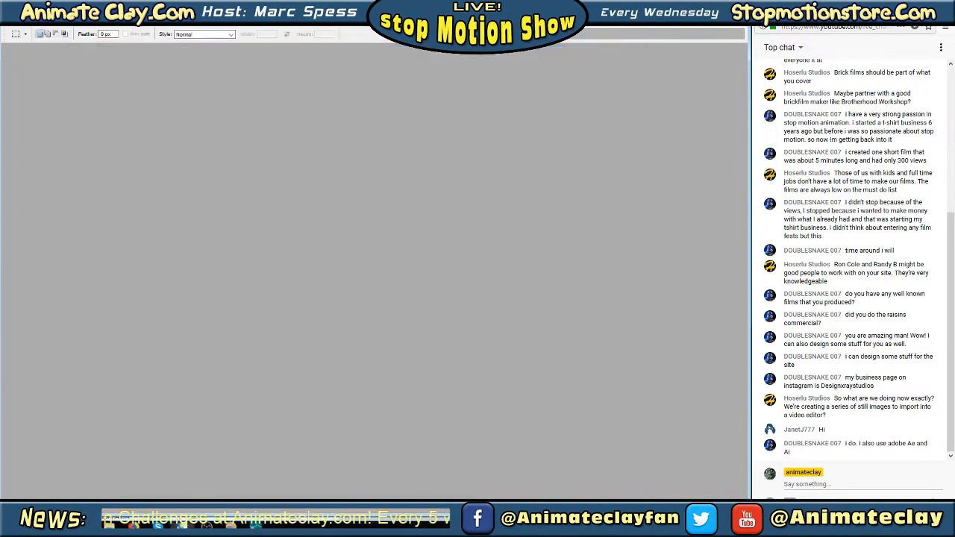
Apply a near-vertical Motion Blur with a distance of 108 pixels to the darkened Layer 10
click(118, 27)
mouse_move(166, 103)
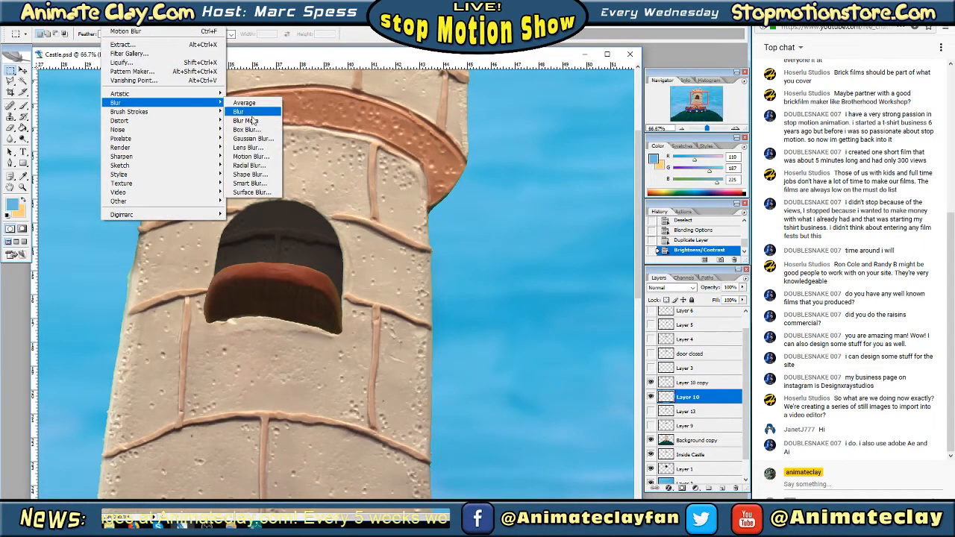
click(250, 156)
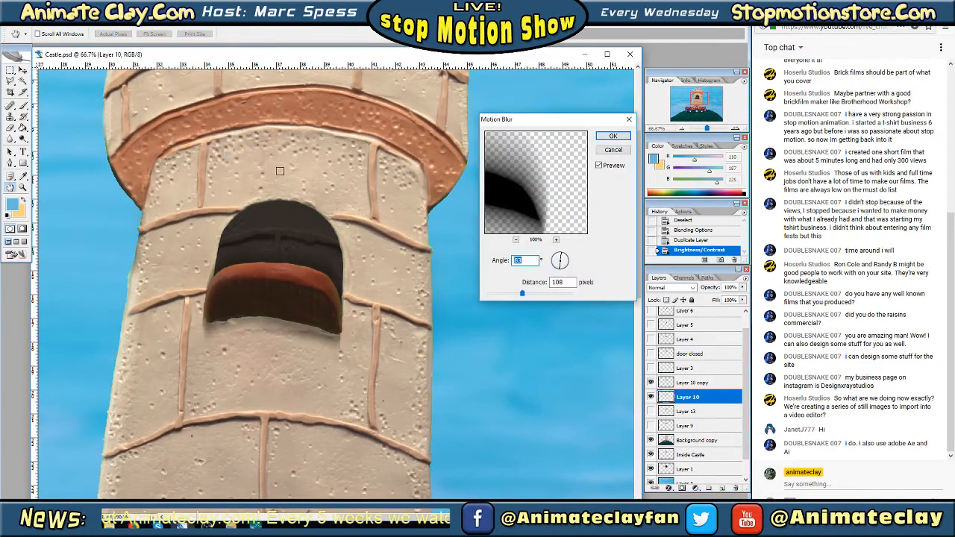
click(612, 136)
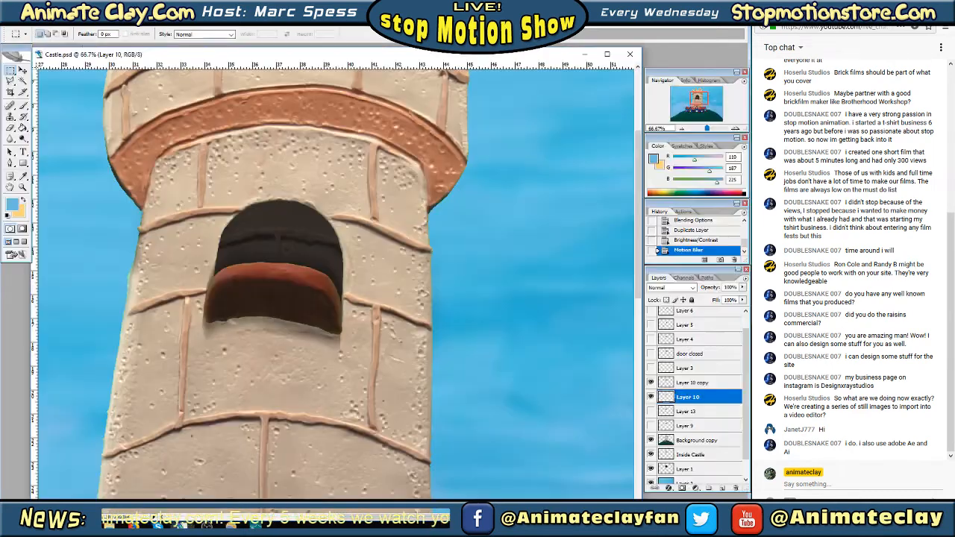
Shift the blurred Layer 10 shadow downward with Free Transform so it falls below the window sill
key(Tab)
right_click(247, 284)
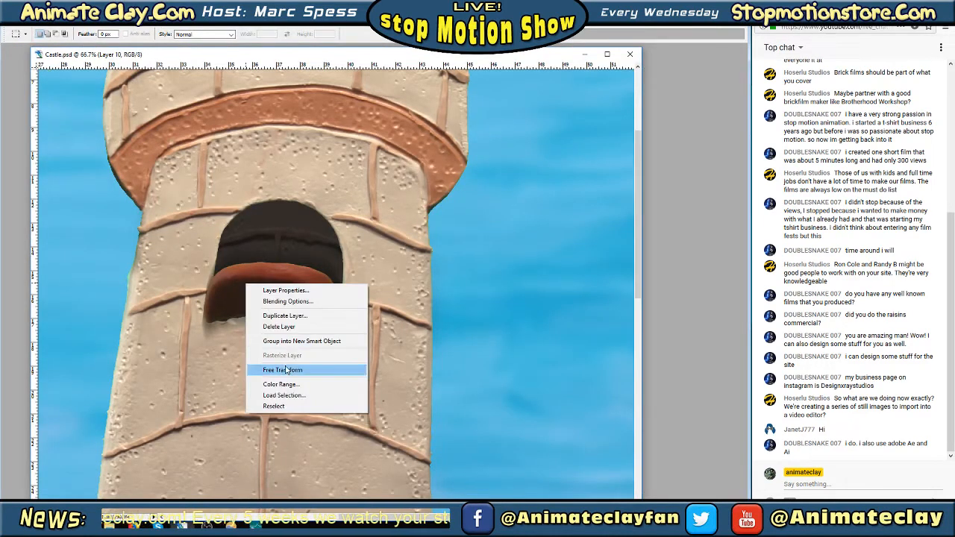
click(286, 370)
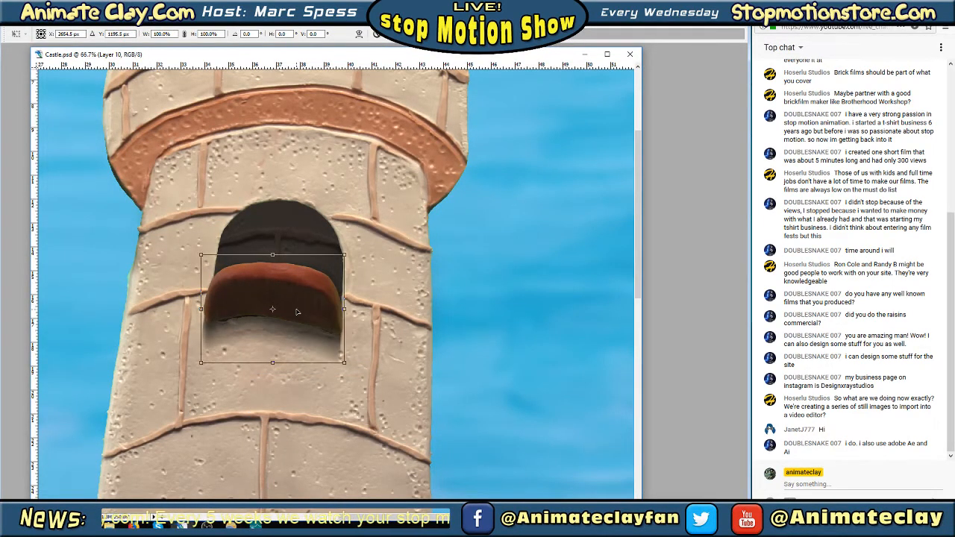
key(Return)
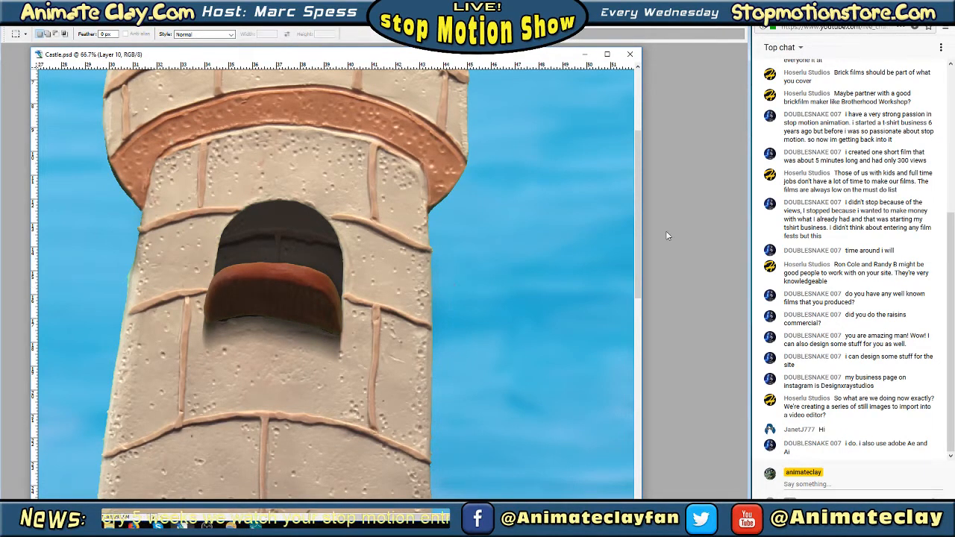
key(Tab)
Merge Layer 10 copy down into the Layer 10 shadow
click(695, 383)
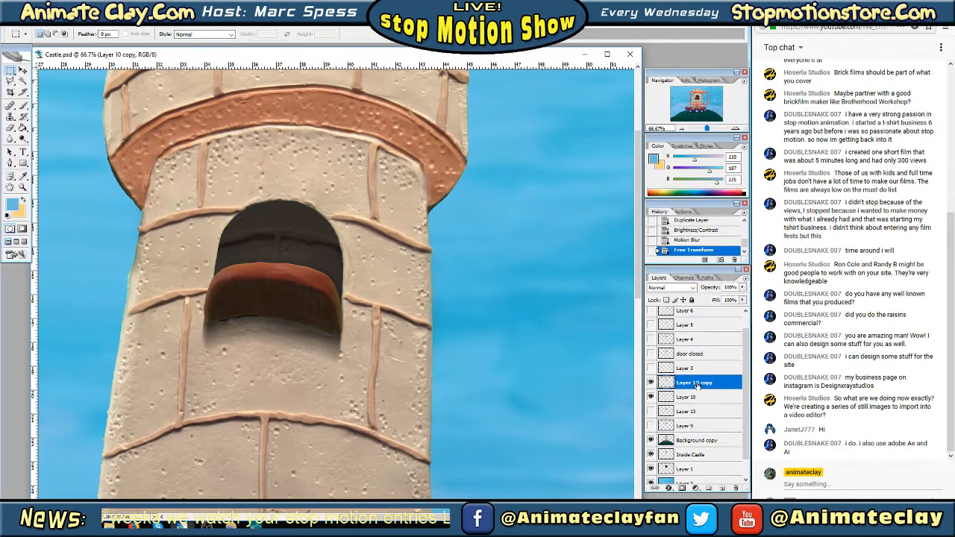
right_click(697, 385)
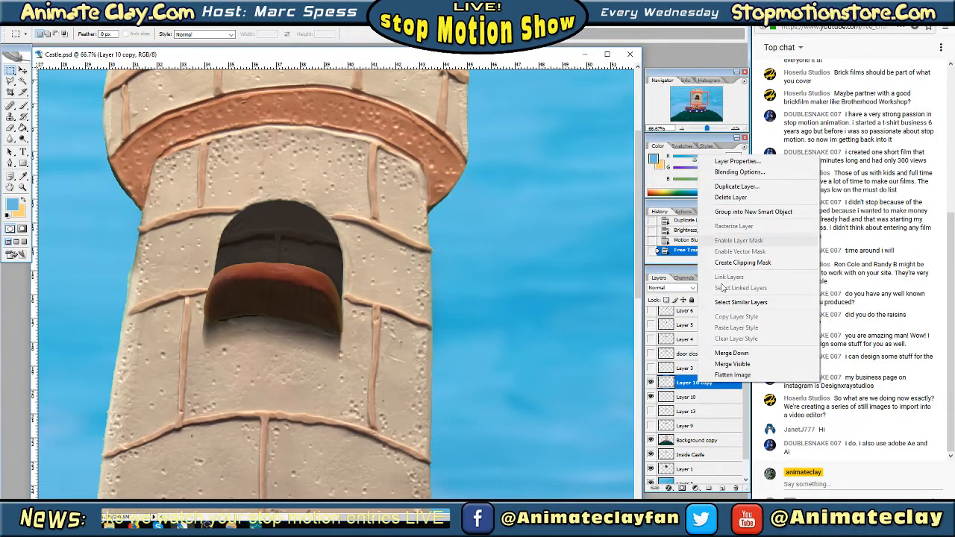
click(682, 387)
right_click(682, 386)
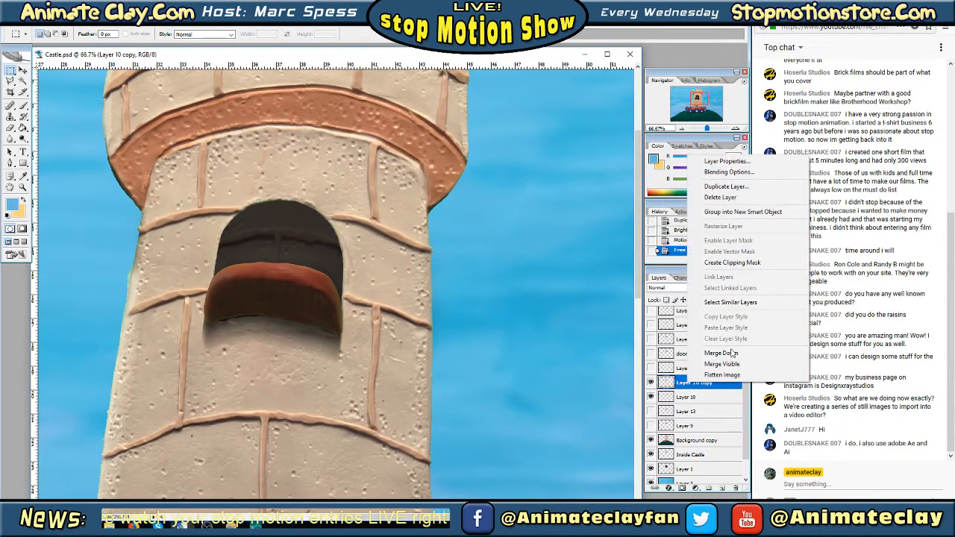
click(720, 353)
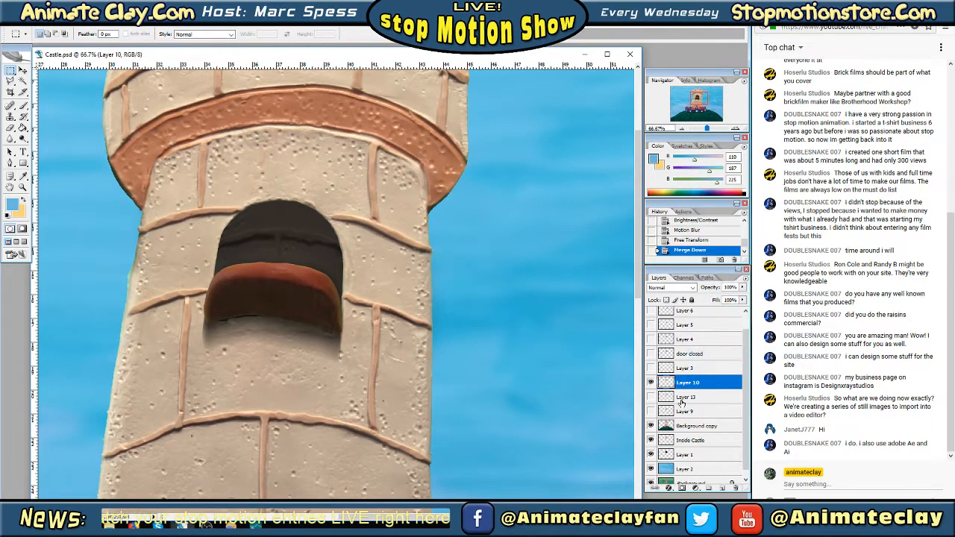
Hide Layer 10, show Layer 13, and duplicate Layer 13 as Layer 13 copy
click(651, 383)
click(650, 398)
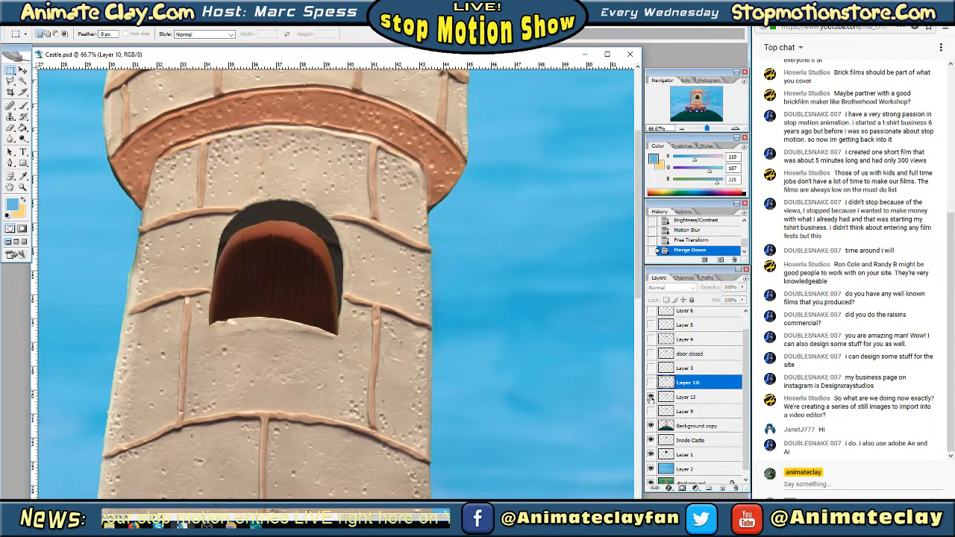
click(687, 398)
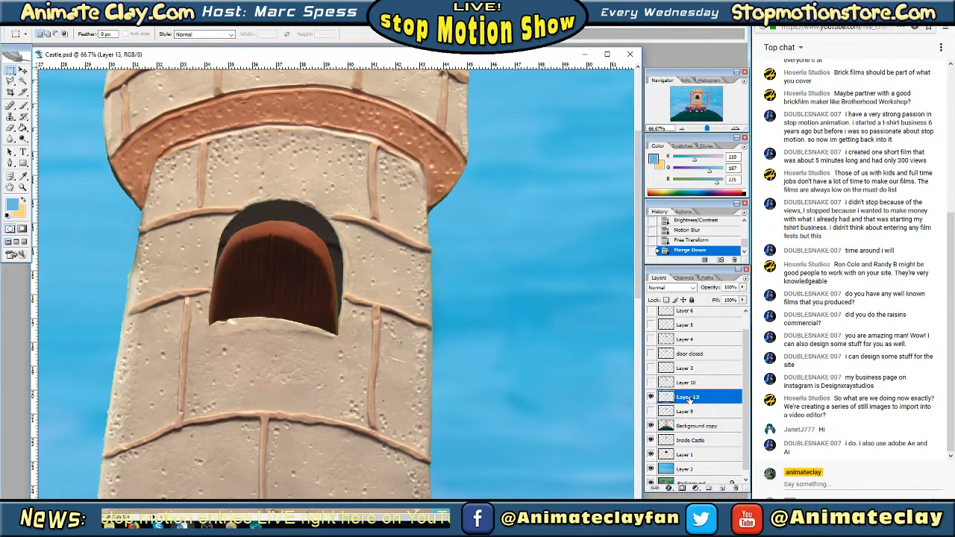
right_click(689, 401)
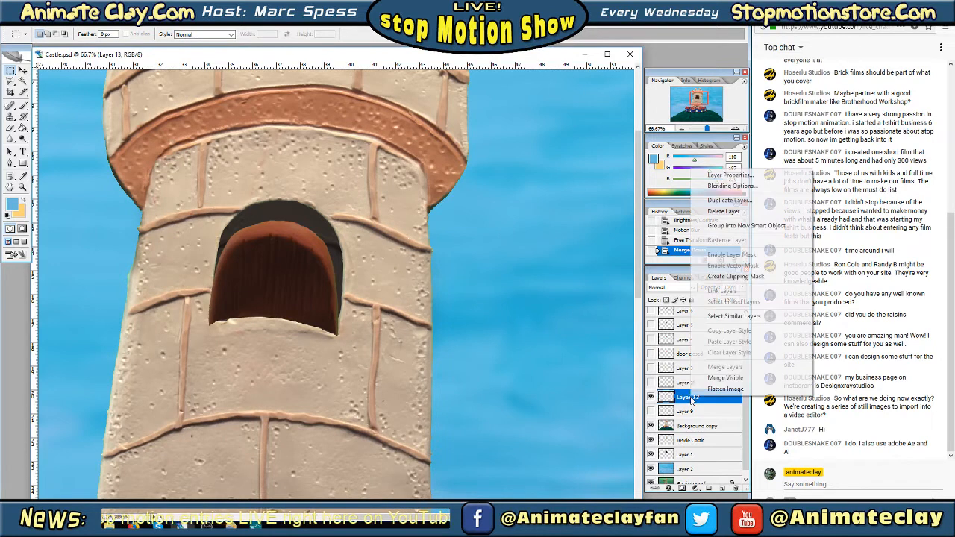
click(730, 200)
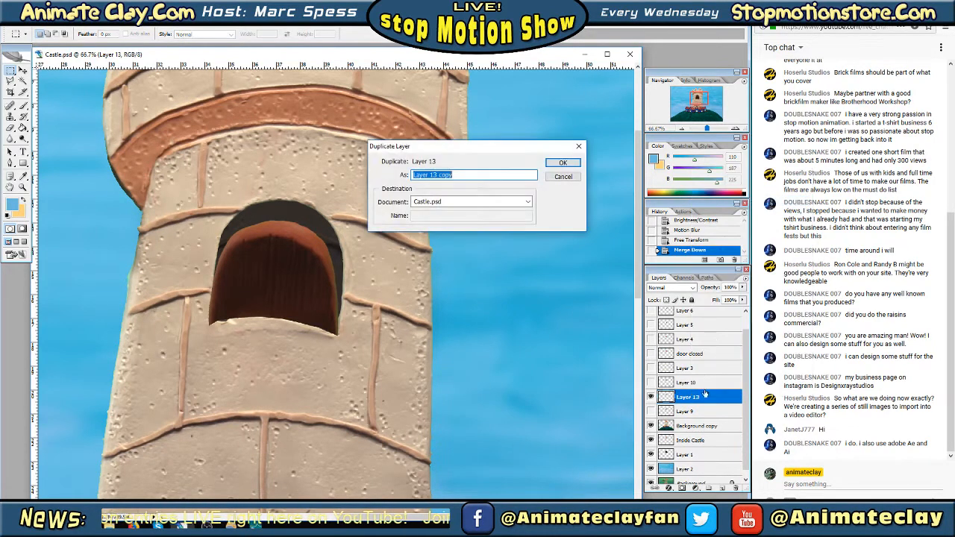
click(559, 164)
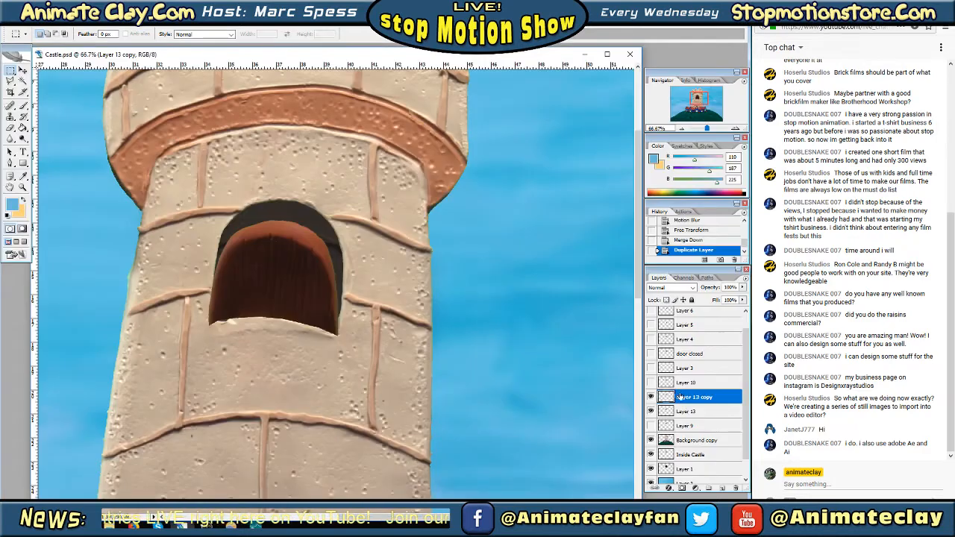
Darken the original Layer 13 beneath its copy with Brightness -100 and Contrast -100
click(688, 413)
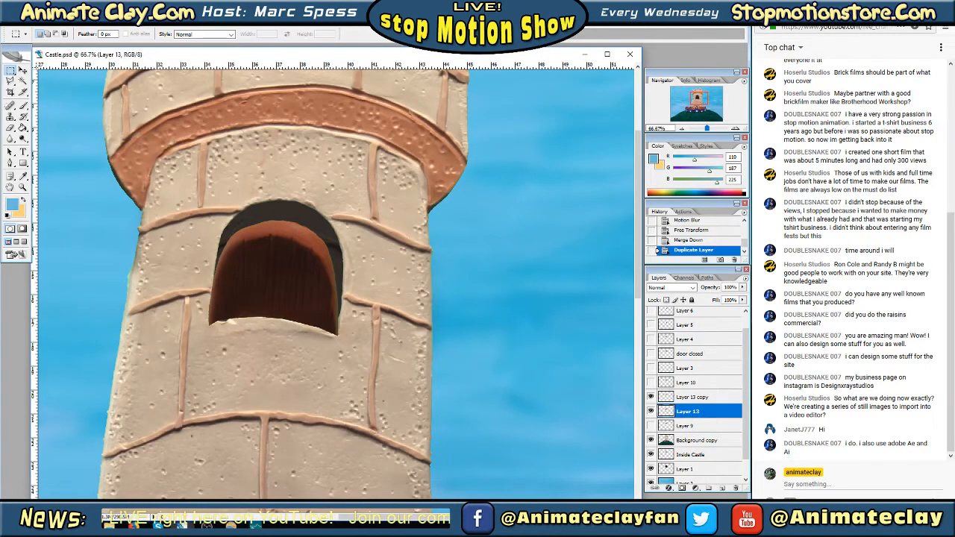
click(47, 20)
mouse_move(63, 46)
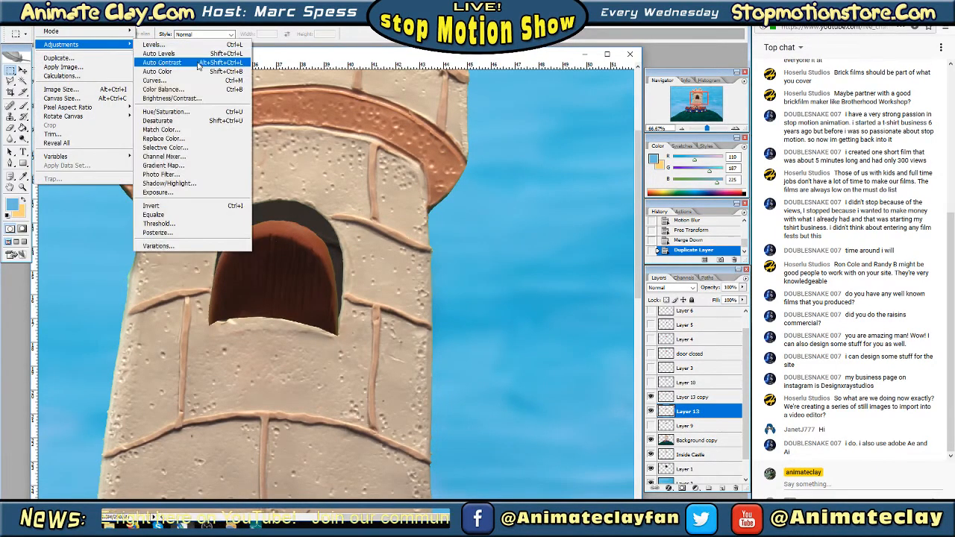
click(196, 97)
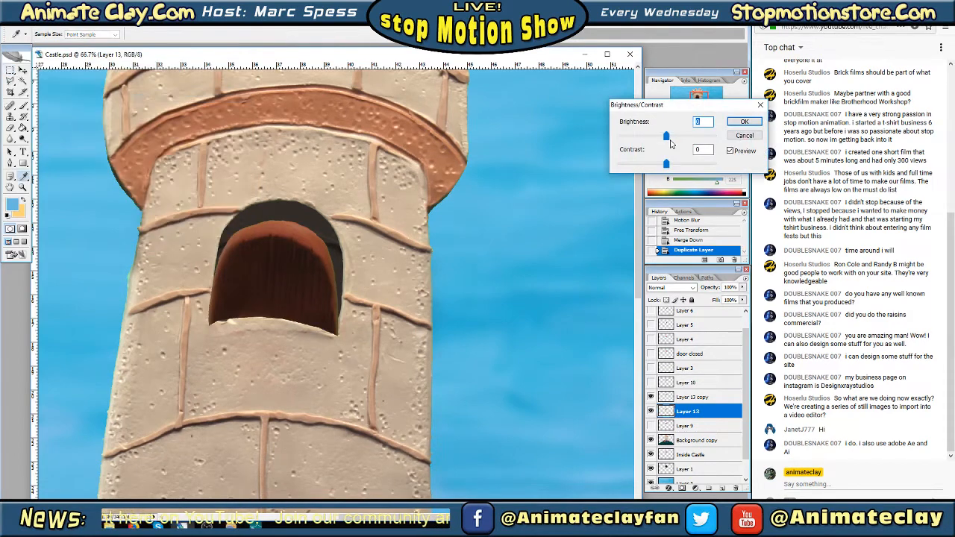
drag(666, 136, 569, 135)
drag(666, 164, 616, 164)
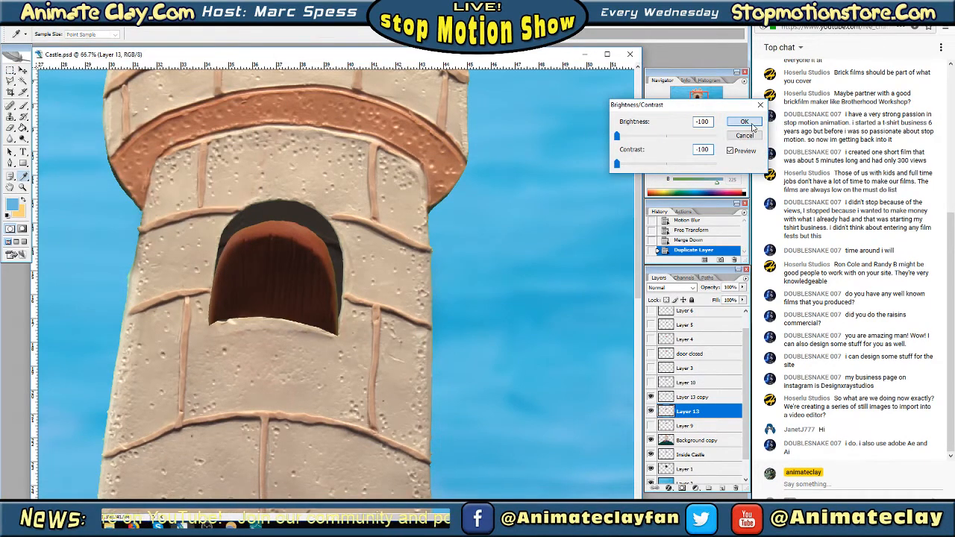
click(744, 121)
Apply a near-vertical Motion Blur with a distance of 108 pixels to the darkened Layer 13
click(113, 20)
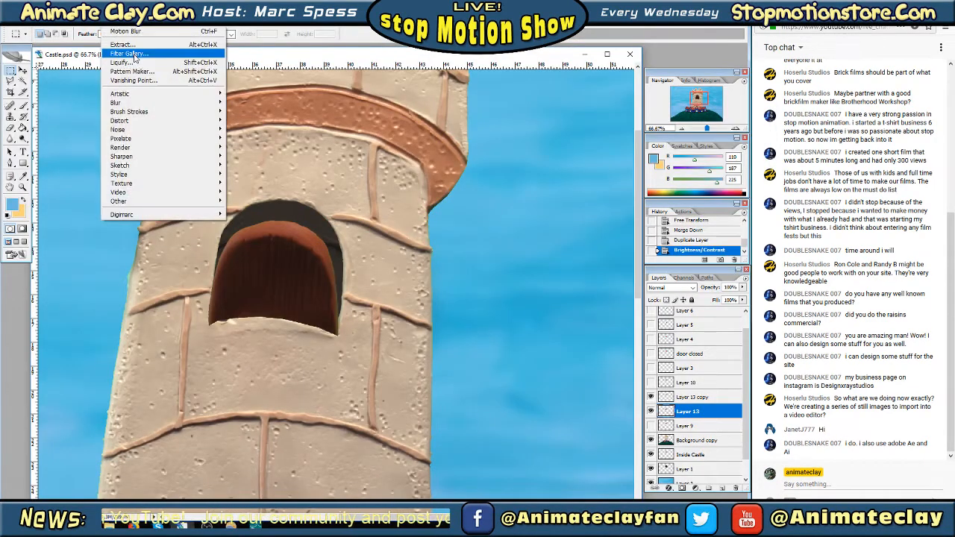
mouse_move(171, 102)
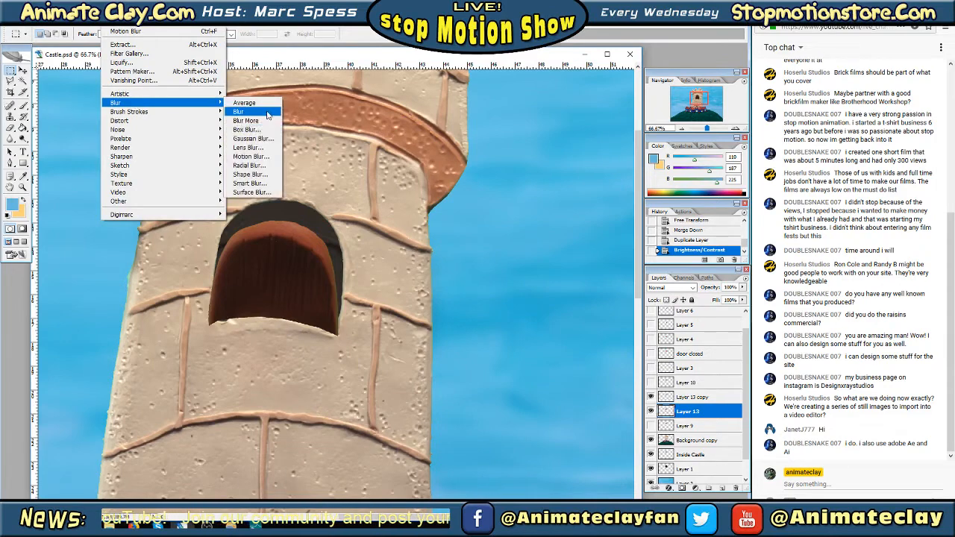
click(263, 157)
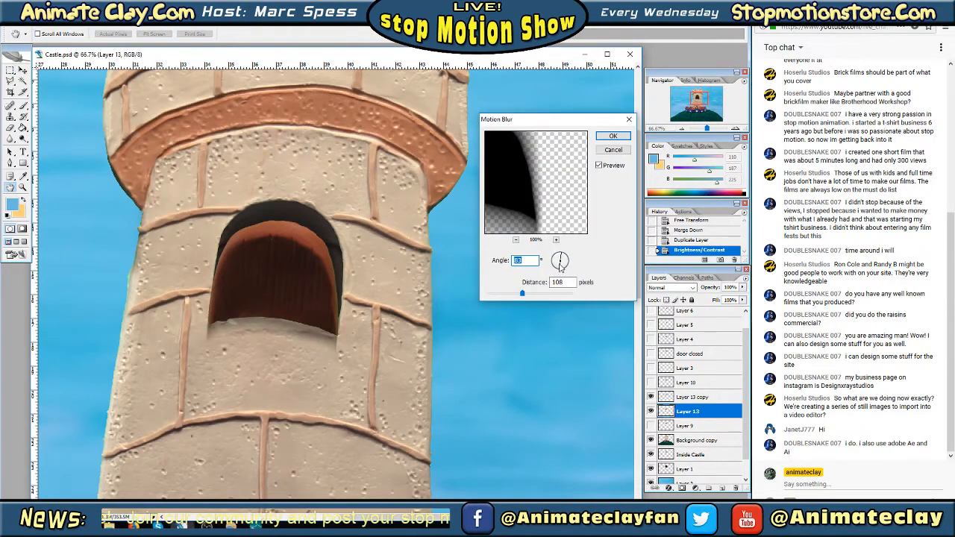
click(608, 139)
Shift the blurred Layer 13 shadow downward with Free Transform so it falls below the window sill
right_click(293, 255)
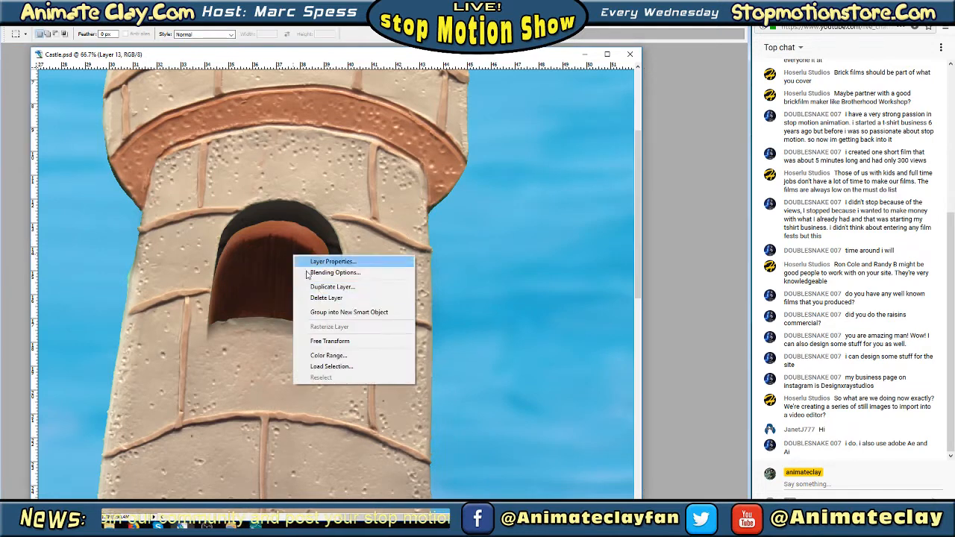
click(329, 341)
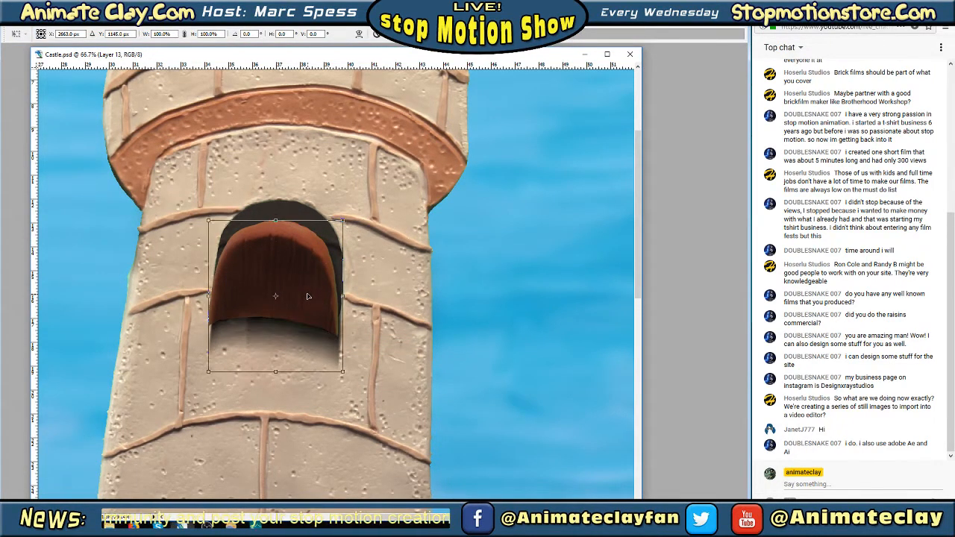
key(Return)
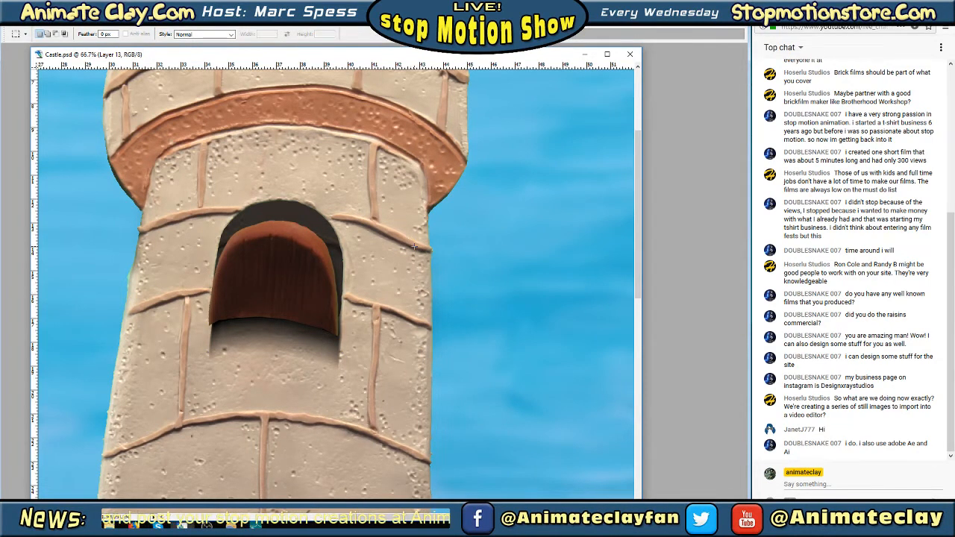
key(Tab)
Merge Layer 13 copy down into the blurred Layer 13 shadow
click(697, 399)
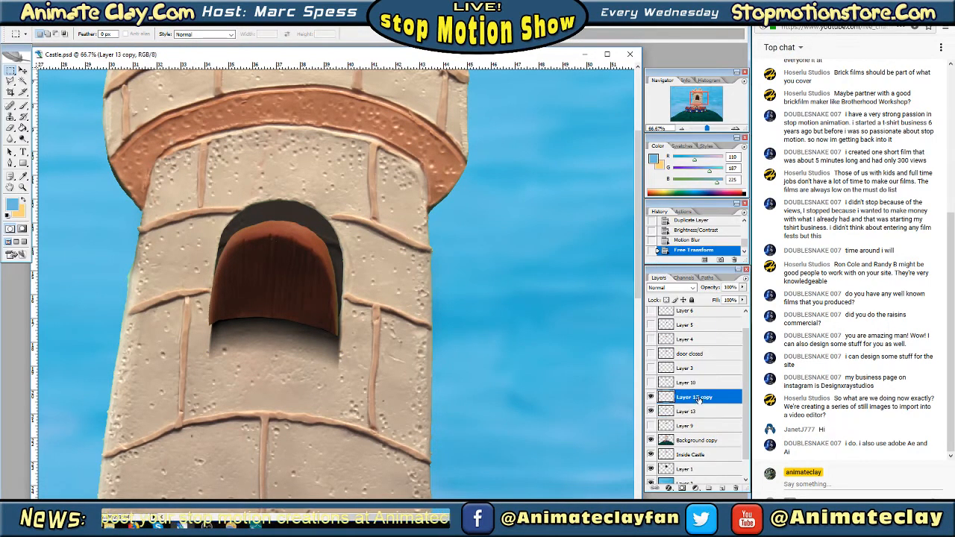
right_click(698, 399)
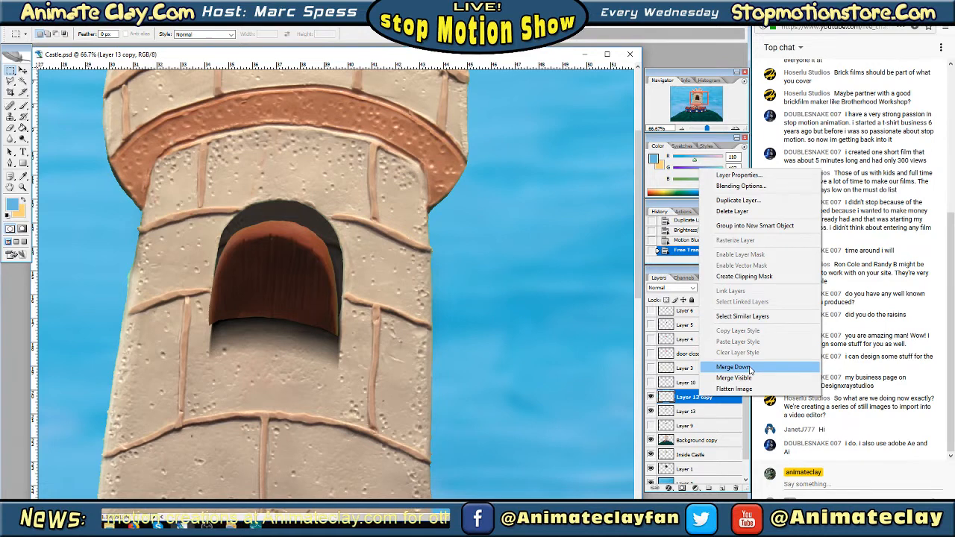
click(749, 370)
Toggle the visibility of Layer 10 and Layer 13 to compare the two door positions in the tower window
click(650, 383)
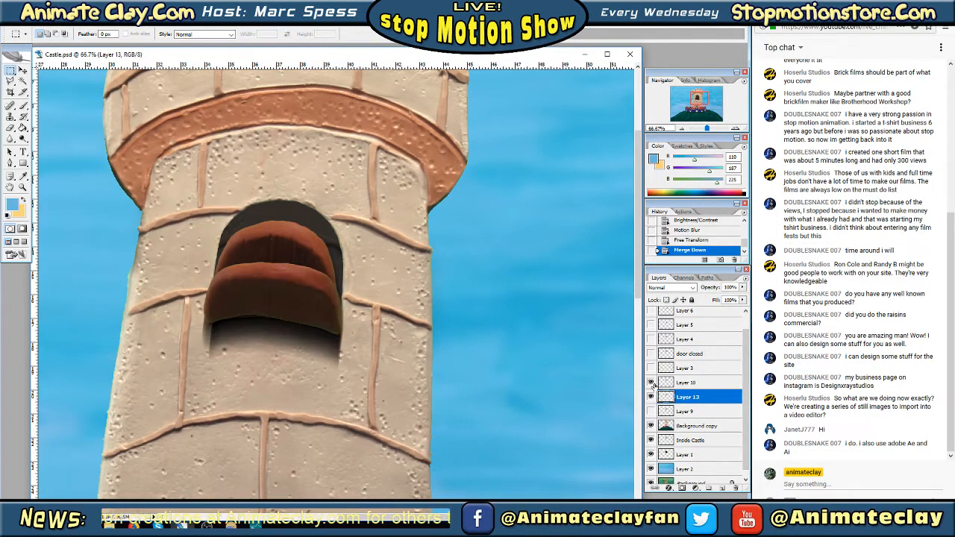
click(650, 397)
click(650, 397)
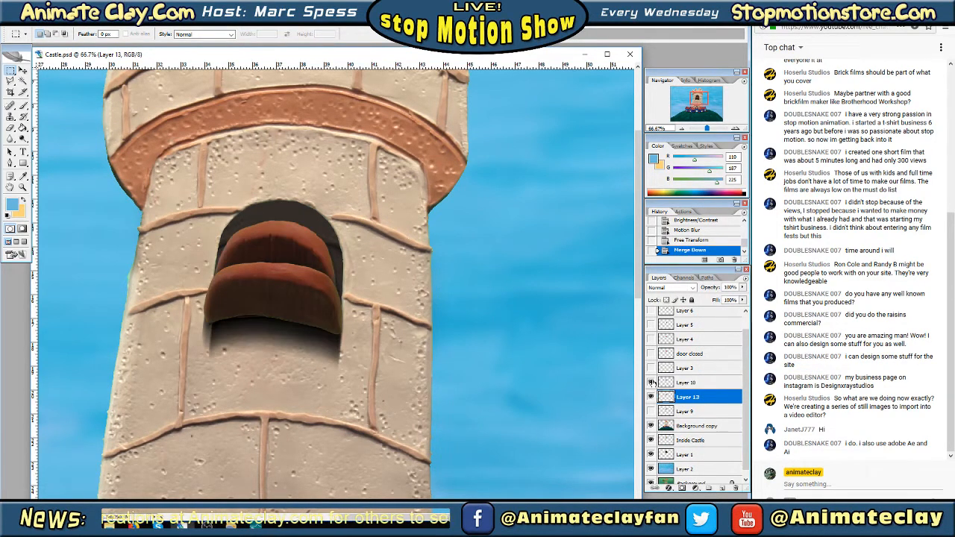
click(650, 381)
click(650, 382)
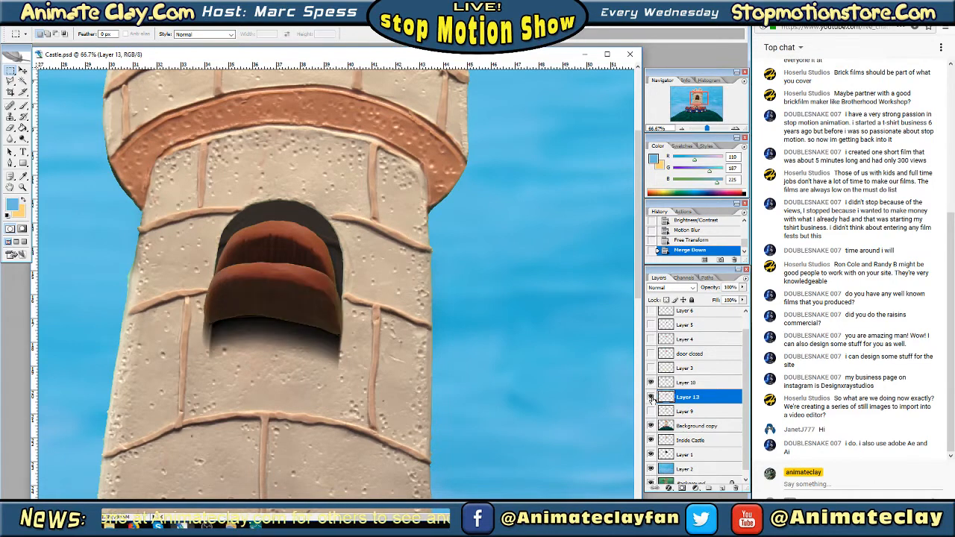
click(651, 397)
click(650, 398)
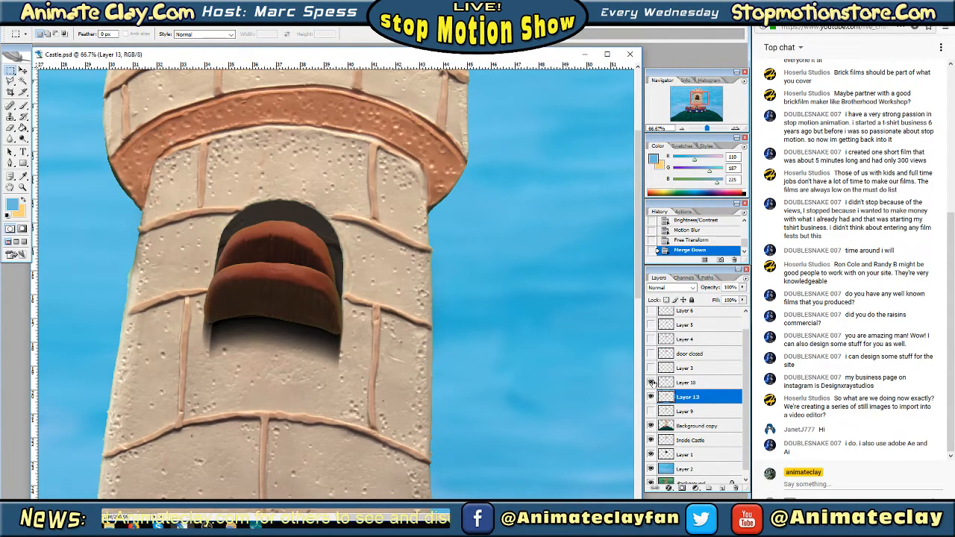
click(652, 382)
Hide Layers 13 and 10, show Layer 9, and duplicate Layer 9 as Layer 9 copy
click(651, 396)
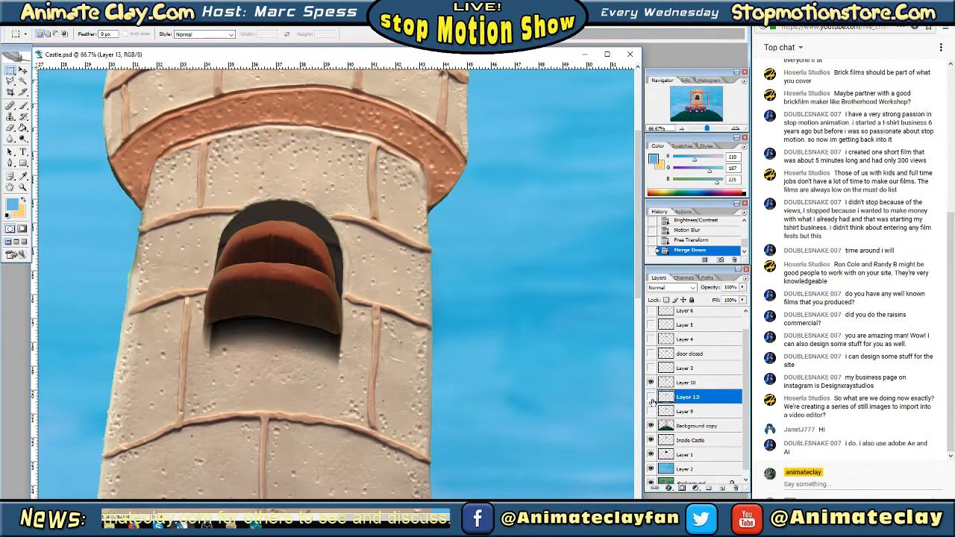
click(652, 383)
click(651, 411)
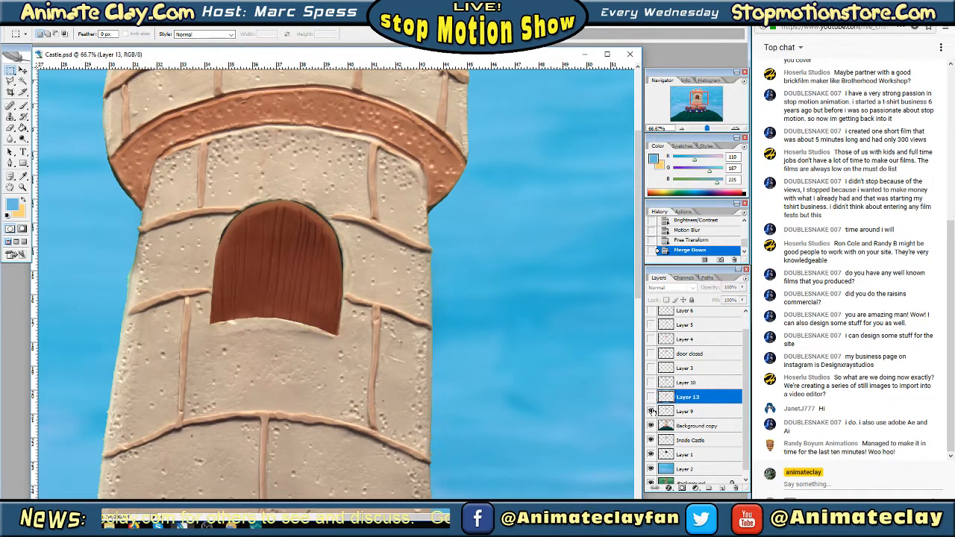
click(688, 412)
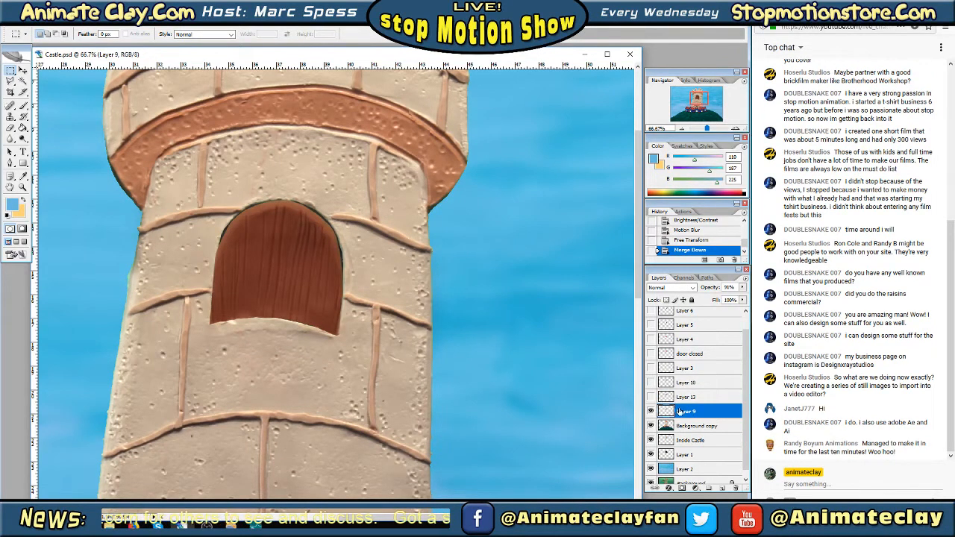
right_click(678, 411)
click(731, 215)
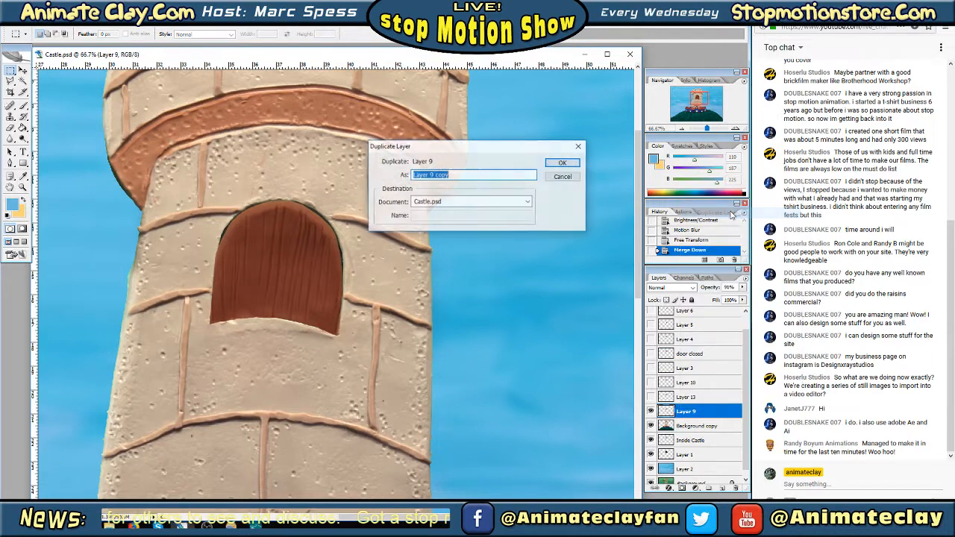
click(553, 164)
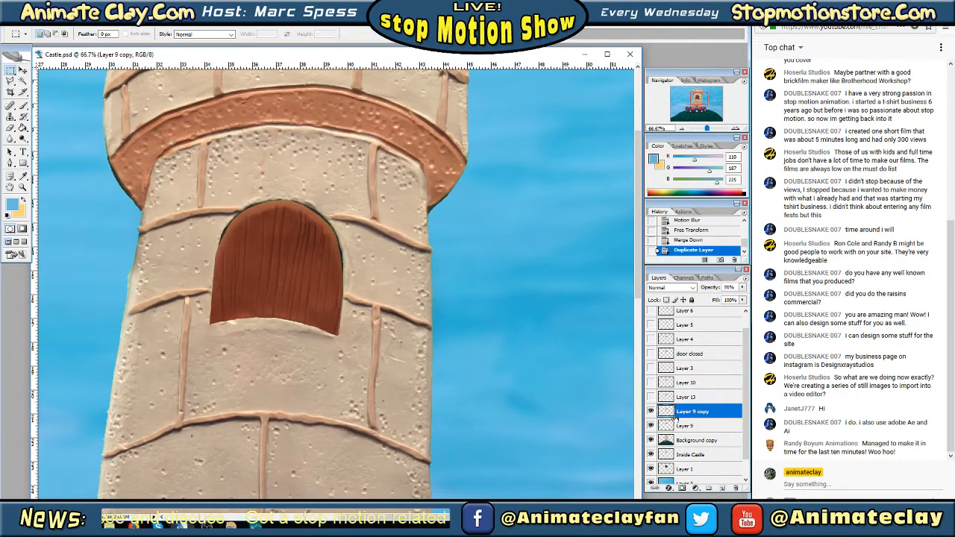
Darken the original Layer 9 beneath its copy with Brightness -100 and Contrast -100
click(693, 426)
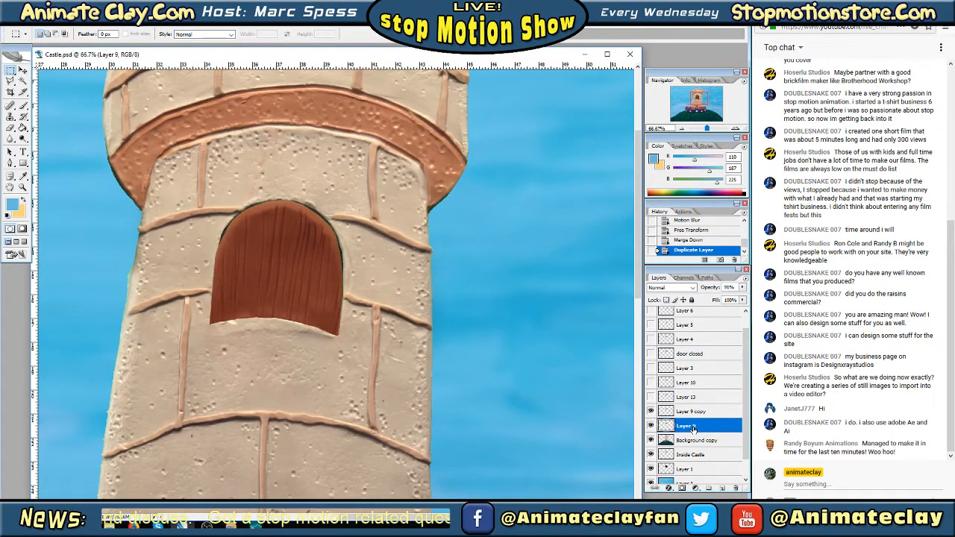
click(34, 26)
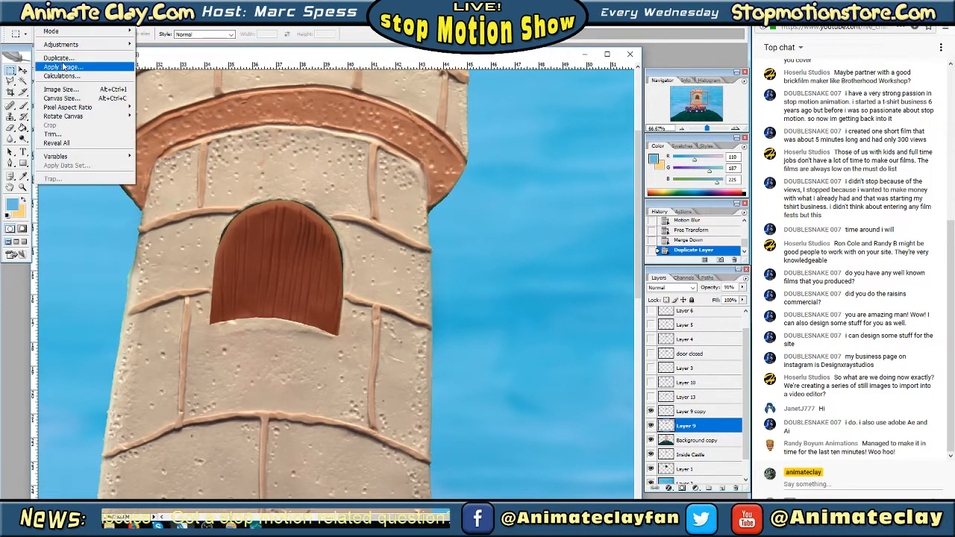
mouse_move(71, 46)
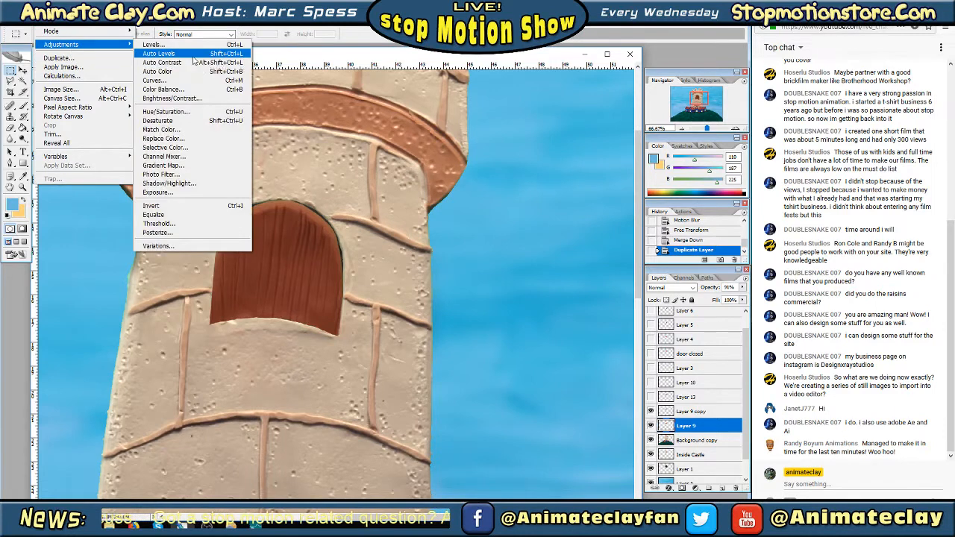
click(190, 101)
drag(666, 135, 616, 136)
drag(666, 163, 616, 164)
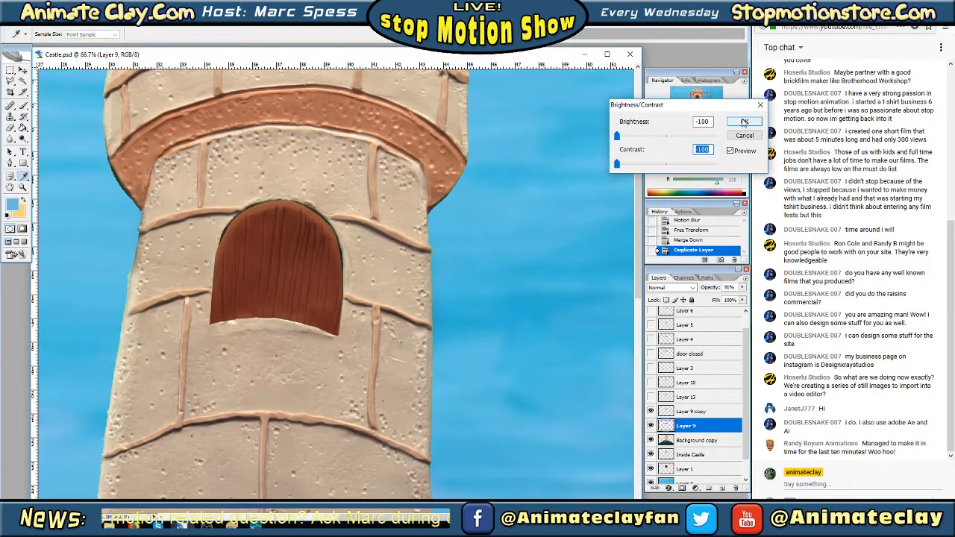
click(743, 121)
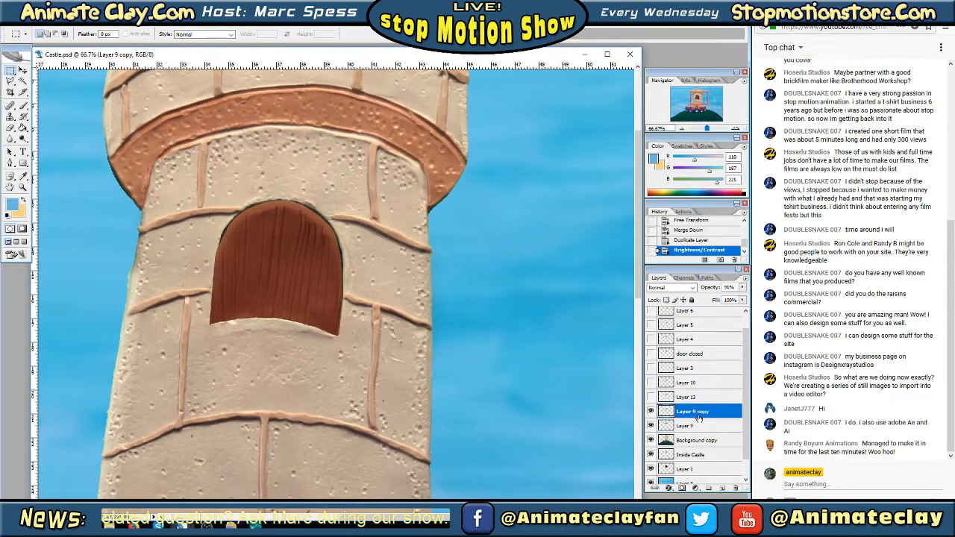
Apply a near-vertical Motion Blur with a distance of 108 pixels to the darkened Layer 9
click(110, 28)
mouse_move(150, 103)
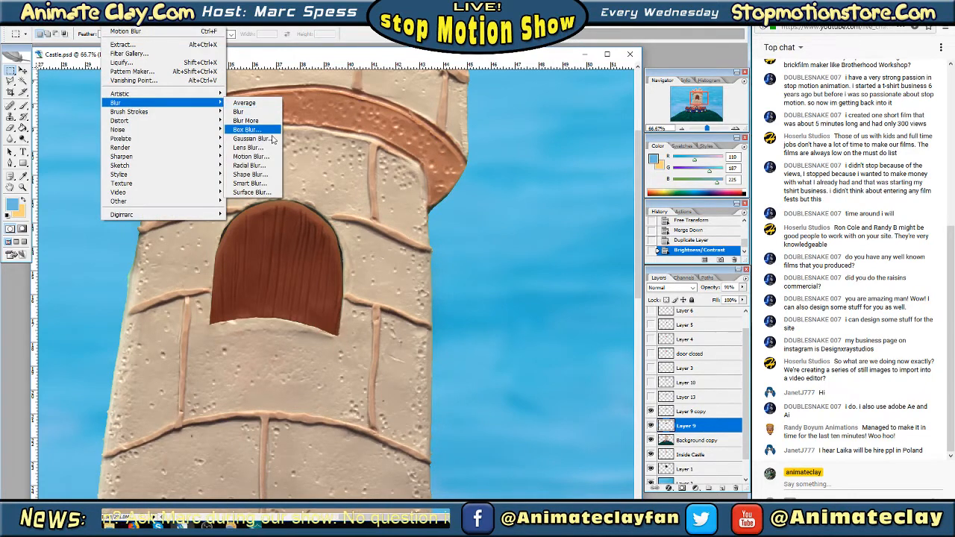
click(250, 156)
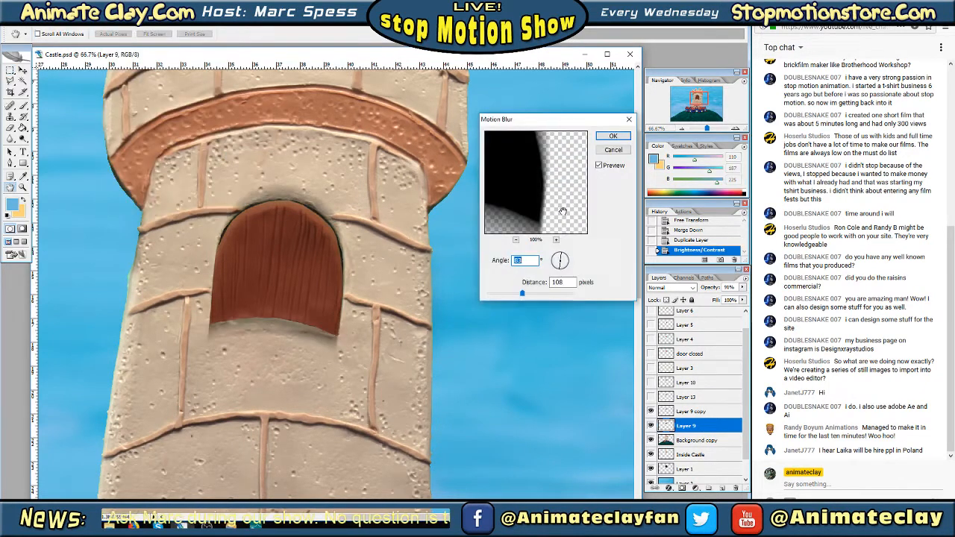
click(613, 137)
Shift the blurred Layer 9 shadow downward with Free Transform so it falls below the window sill
right_click(316, 250)
click(344, 339)
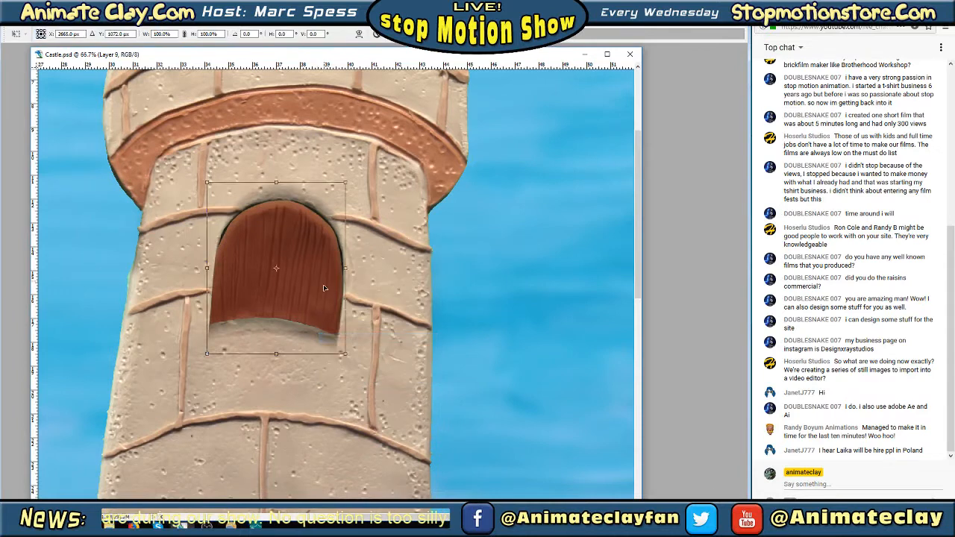
drag(324, 287, 323, 294)
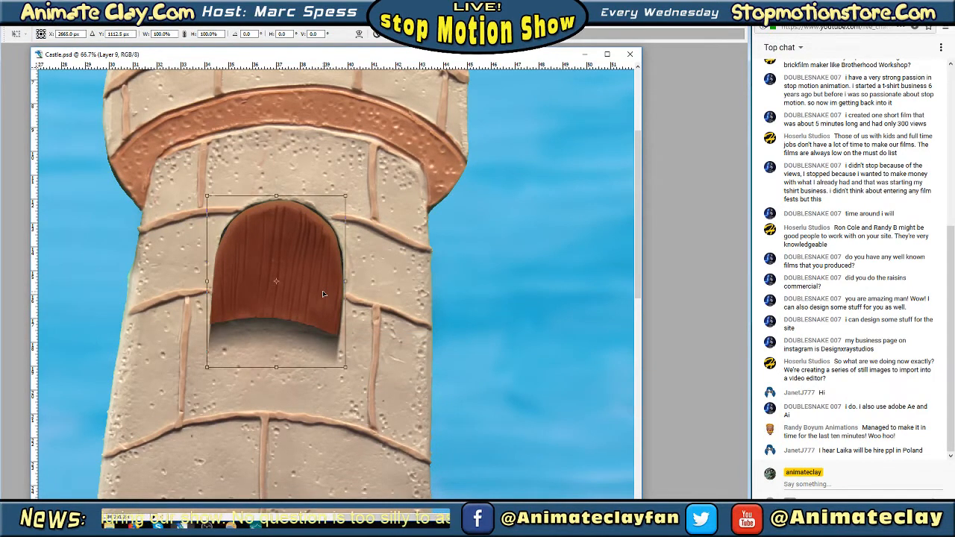
key(Return)
click(638, 303)
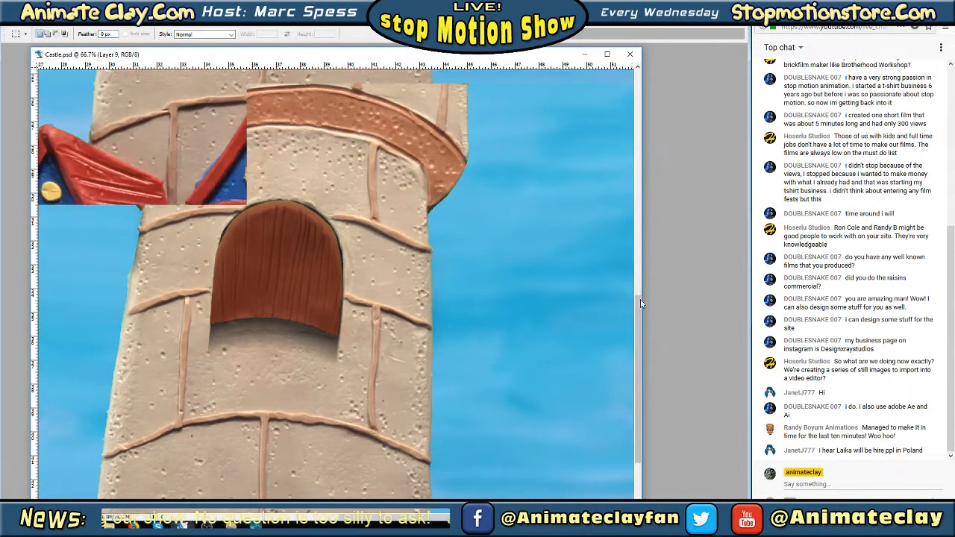
click(638, 103)
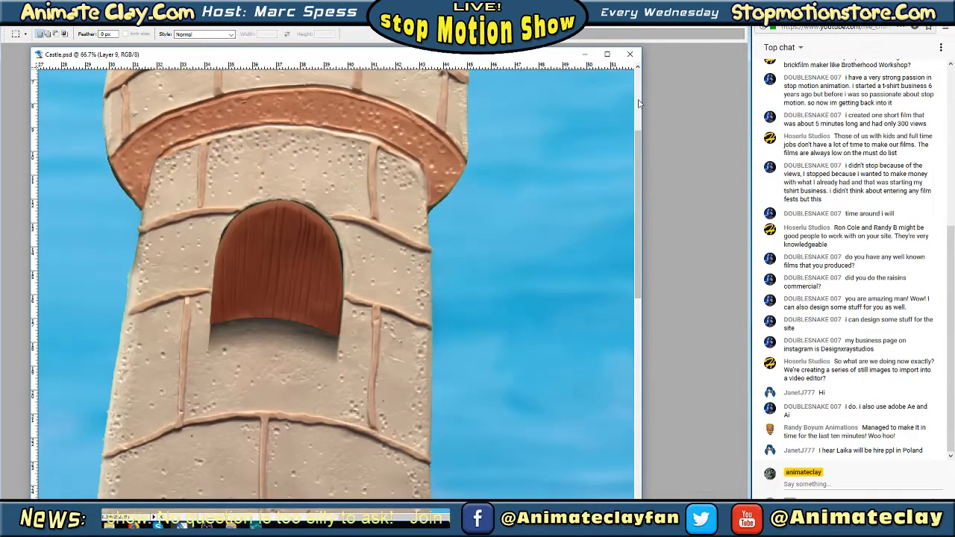
Merge Layer 9 copy down into its shadow and toggle Layer 9 to check the door against the whole castle
key(Tab)
right_click(698, 415)
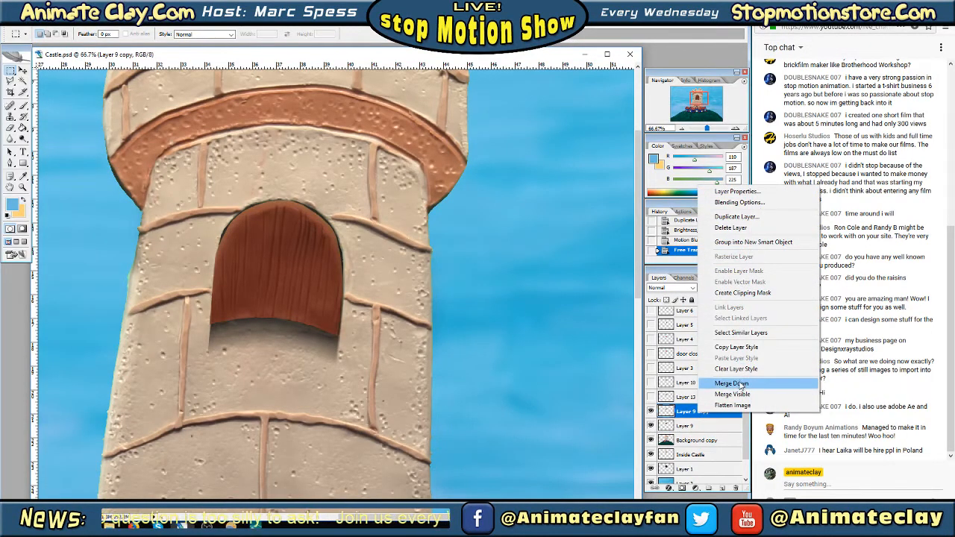
click(736, 383)
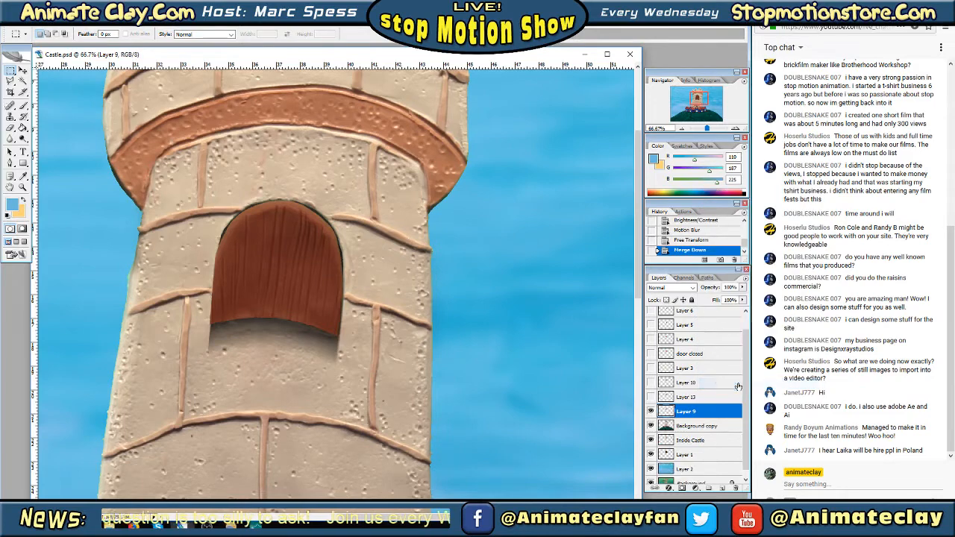
click(679, 130)
click(679, 130)
click(680, 131)
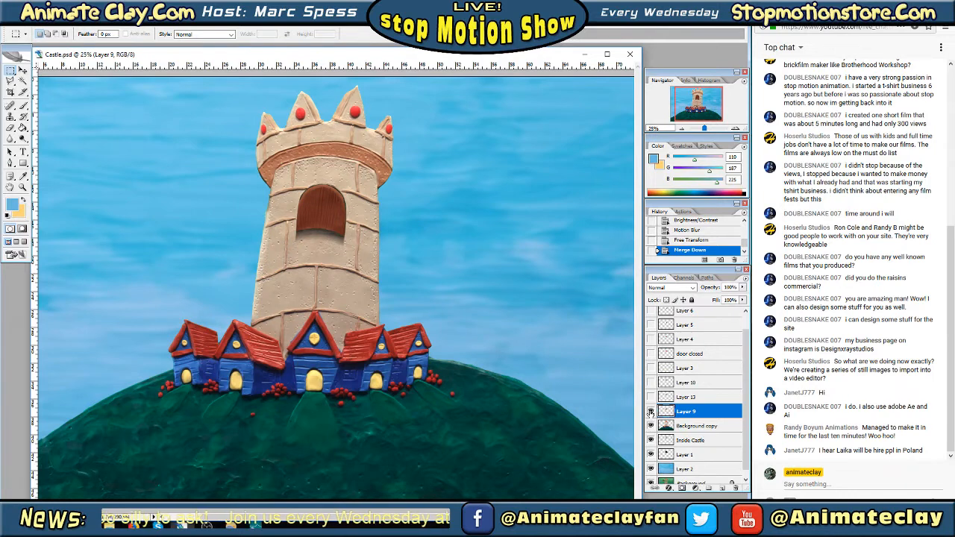
click(650, 413)
click(651, 412)
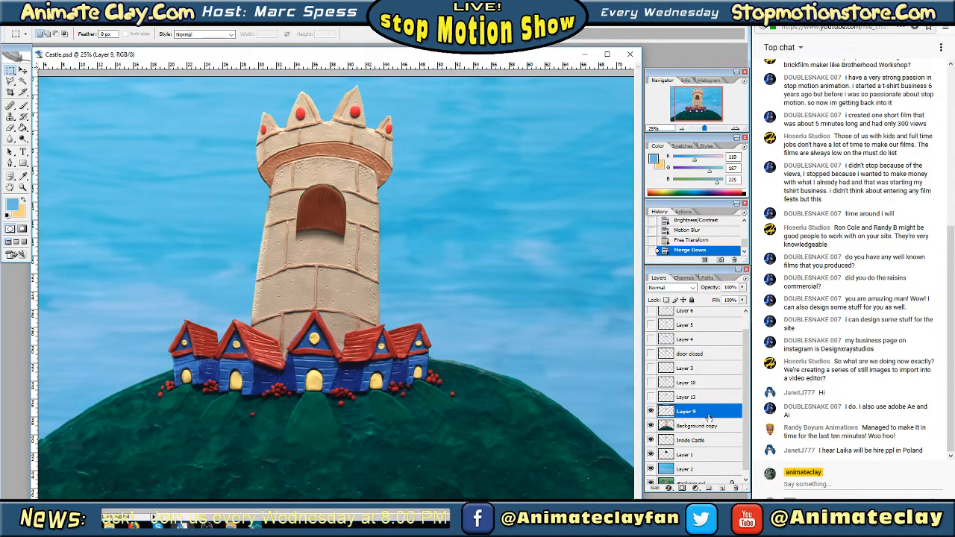
Soften the shadow below the Layer 9 door using the Eraser with a soft 100 px brush, and check the layer on and off
click(12, 128)
click(46, 128)
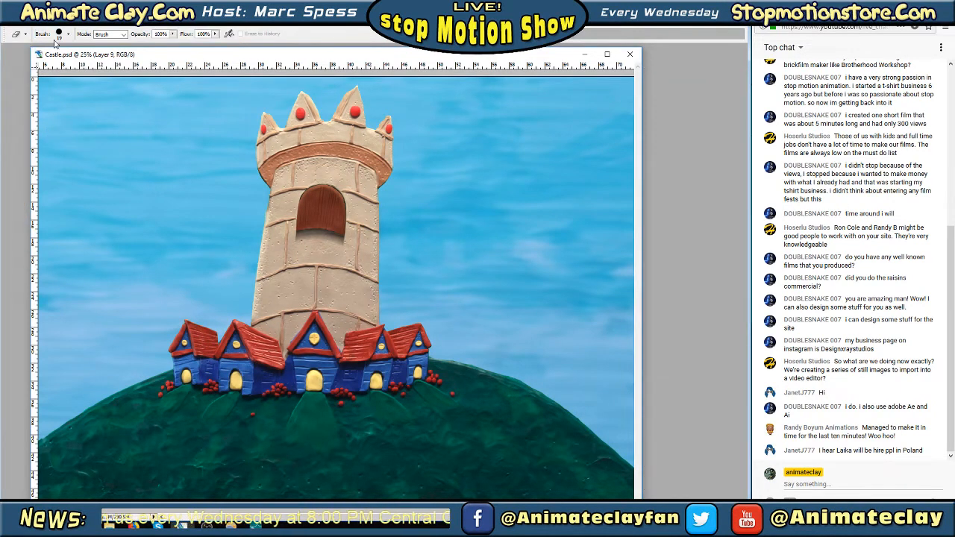
key(Tab)
click(68, 34)
scroll(118, 138, down, 5)
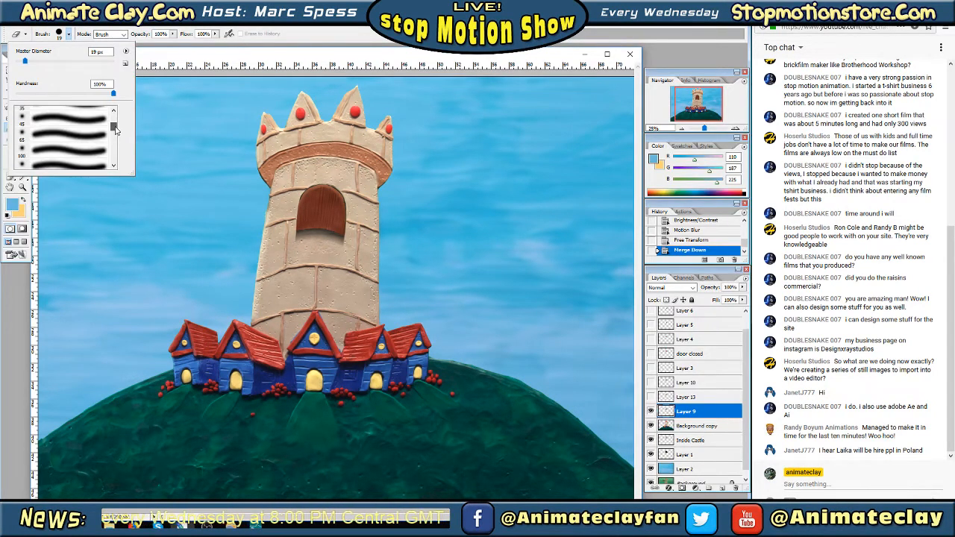
click(75, 150)
click(300, 245)
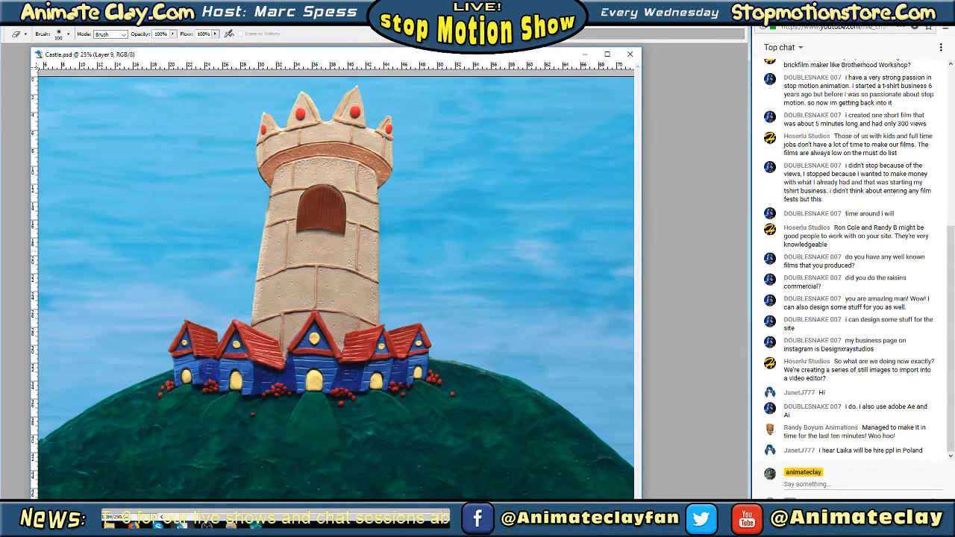
key(Tab)
click(650, 411)
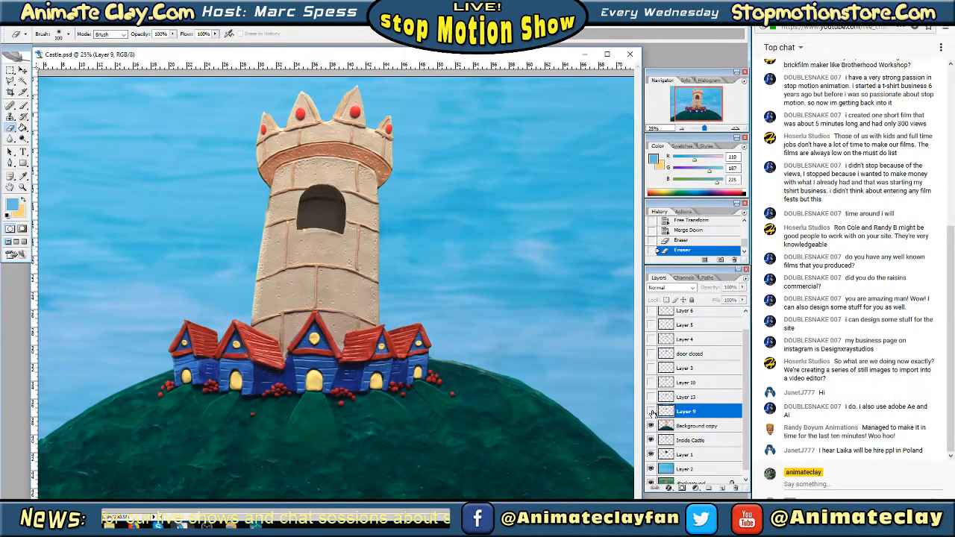
click(651, 411)
Hide Layer 9, show and select Layer 13, and erase the hard edges of the shadow beneath its door
click(651, 408)
click(651, 398)
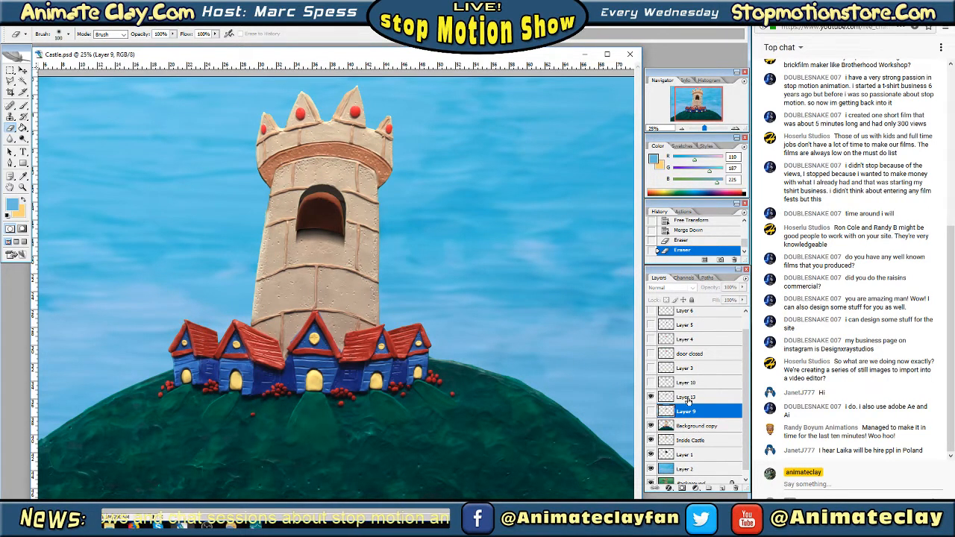
key(alt+bracketright)
click(735, 128)
click(735, 128)
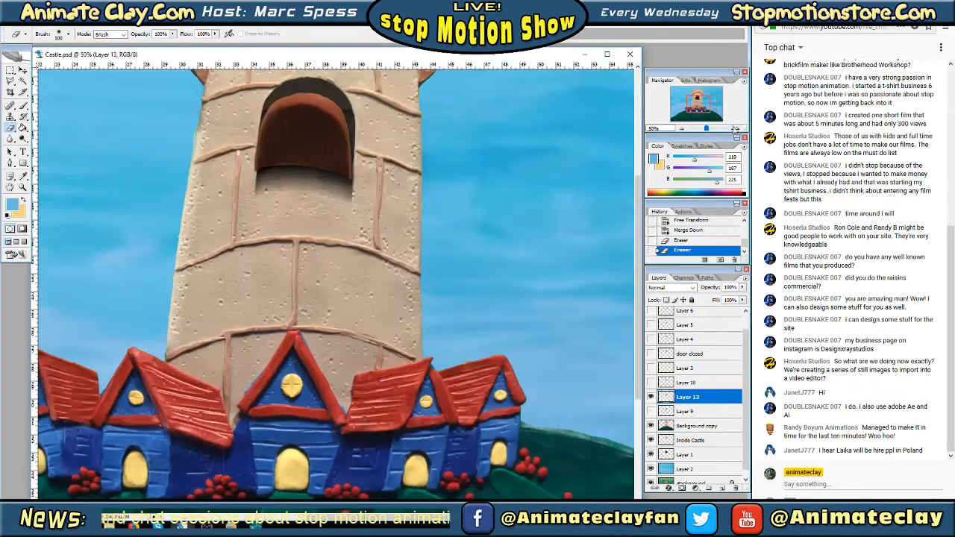
click(735, 128)
drag(701, 103, 699, 102)
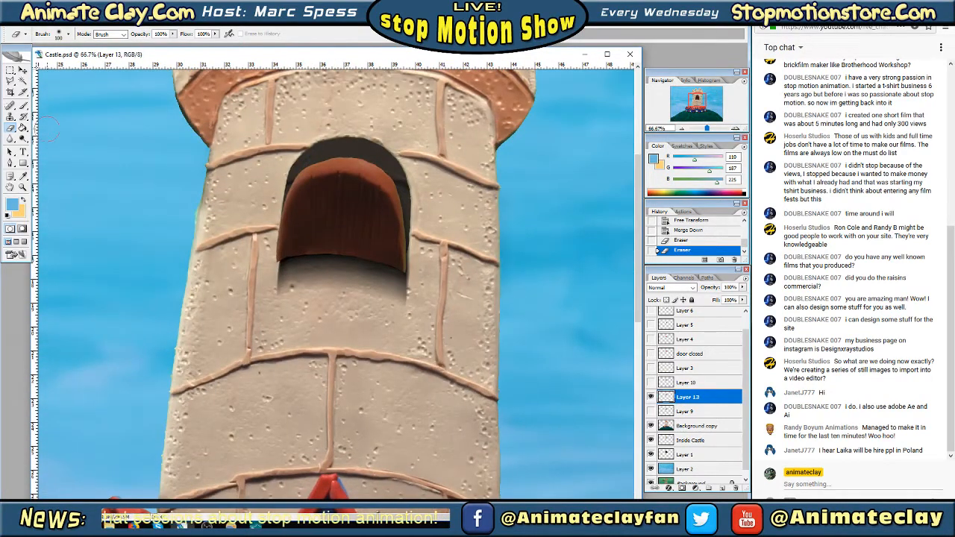
mouse_move(261, 256)
mouse_down()
mouse_move(248, 302)
mouse_move(291, 316)
mouse_move(296, 302)
mouse_move(278, 297)
mouse_move(279, 305)
mouse_move(260, 275)
mouse_move(283, 302)
mouse_move(337, 322)
mouse_move(426, 293)
mouse_move(399, 310)
mouse_move(433, 292)
mouse_up()
Hide Layer 13, then select and show Layer 10
click(651, 397)
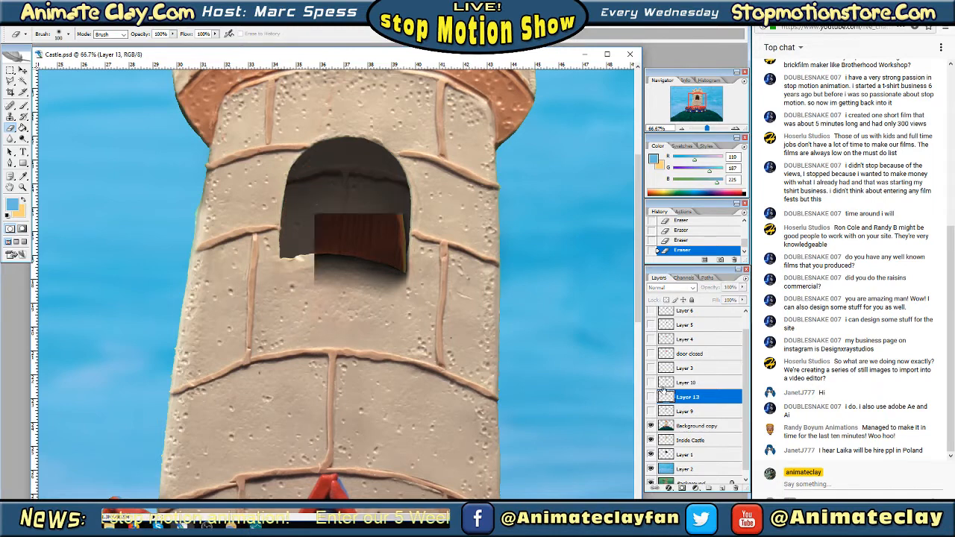
click(669, 382)
click(650, 382)
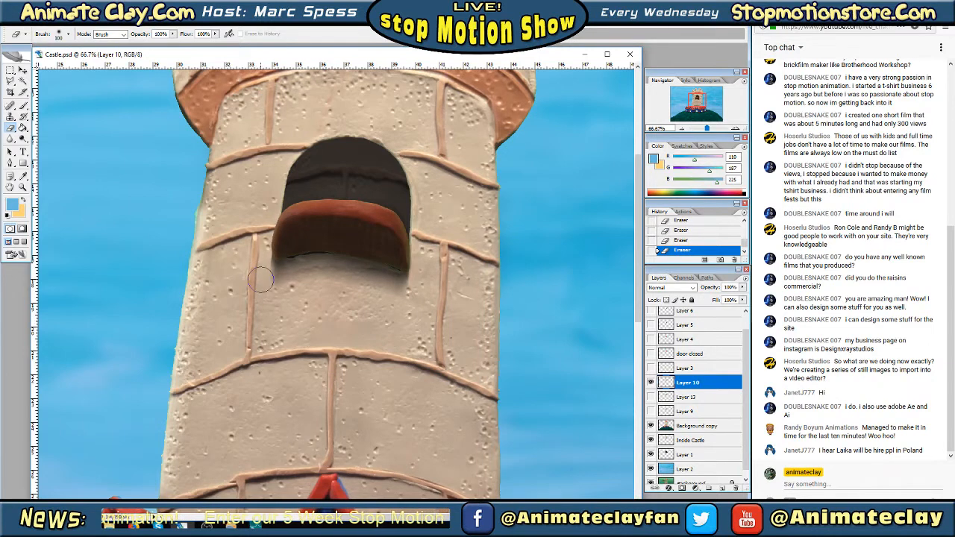
Hide Layer 10, select Layer 3, and toggle its visibility against the whole castle to identify what it contains
click(650, 382)
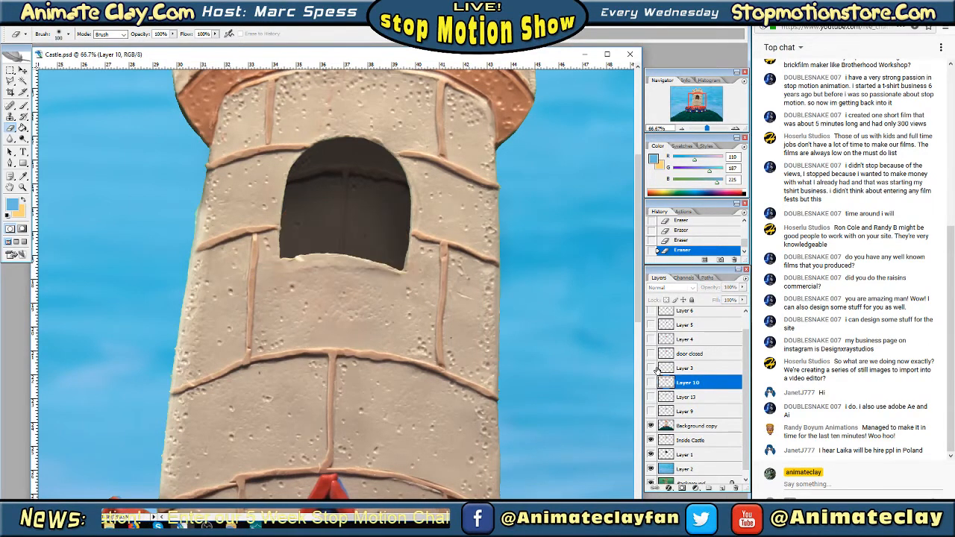
click(680, 129)
click(679, 129)
click(681, 369)
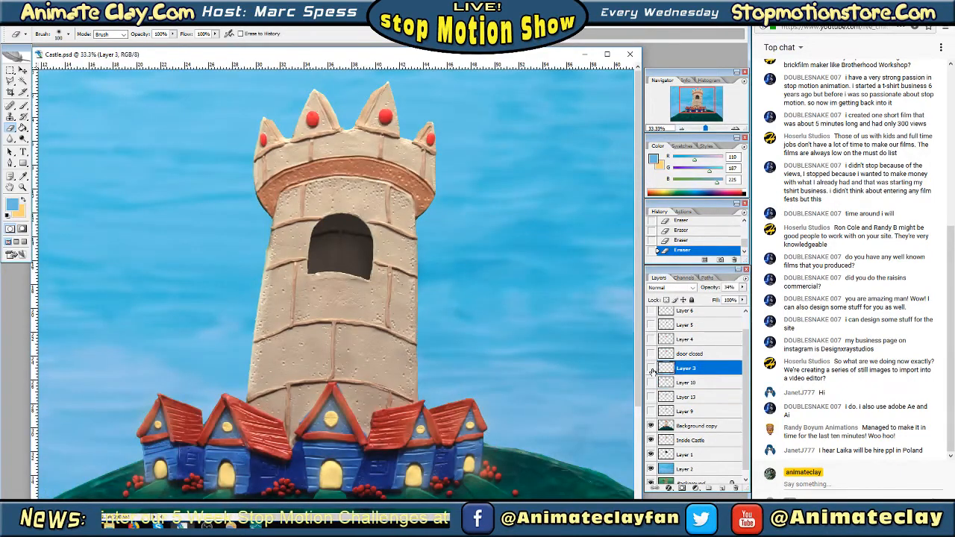
click(650, 368)
click(651, 369)
click(651, 369)
click(650, 368)
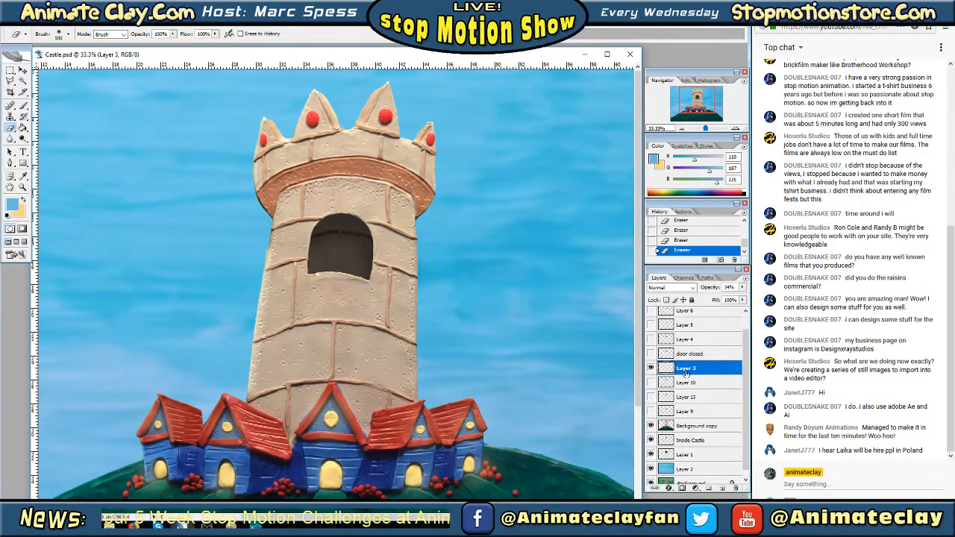
Move Layer 3 below Layer 9 in the layer stack, directly above Background copy
right_click(685, 373)
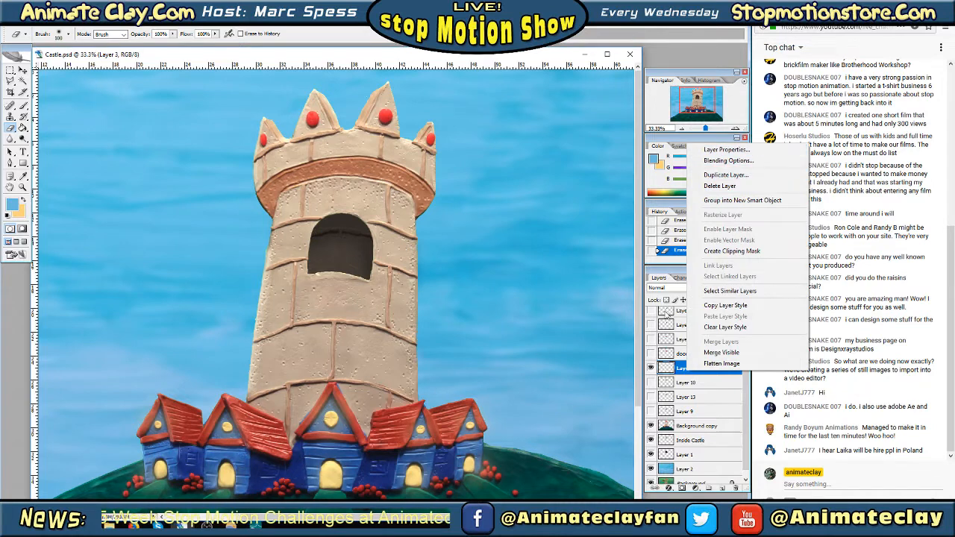
click(679, 369)
right_click(692, 369)
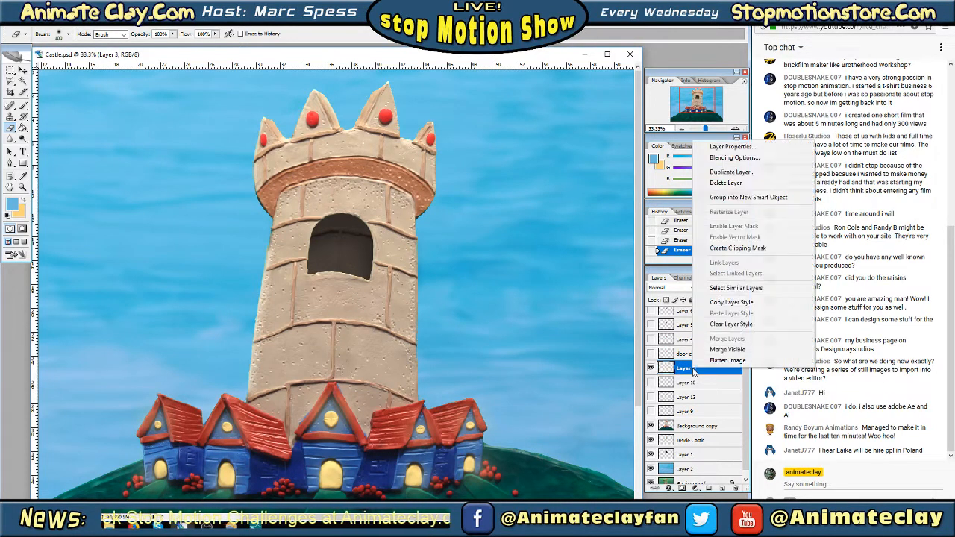
click(693, 371)
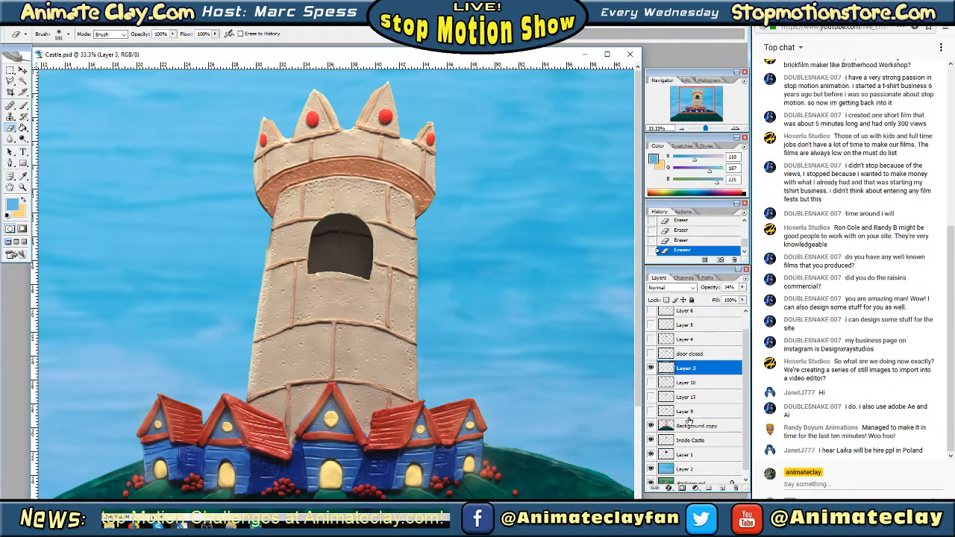
drag(695, 370, 690, 422)
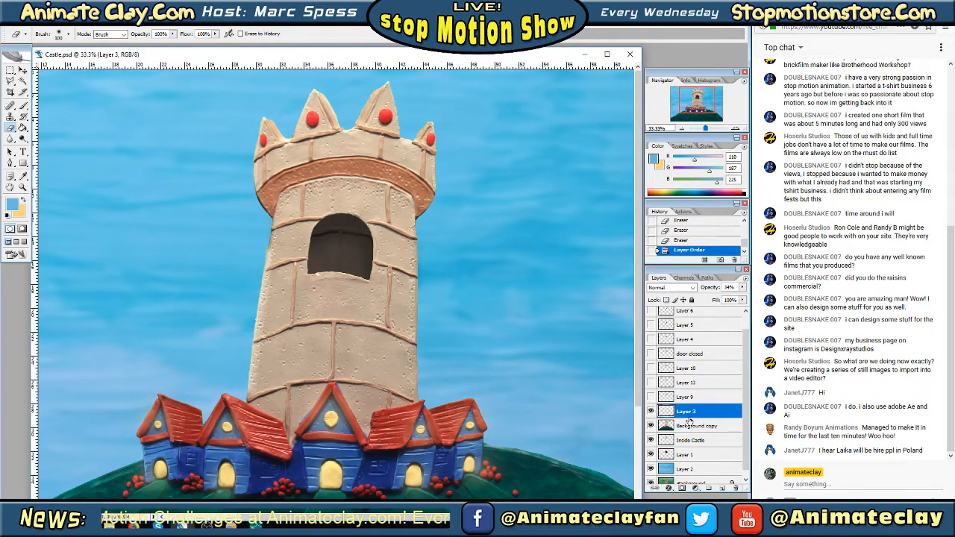
Rename Layer 3 as "Light Glow"
right_click(692, 415)
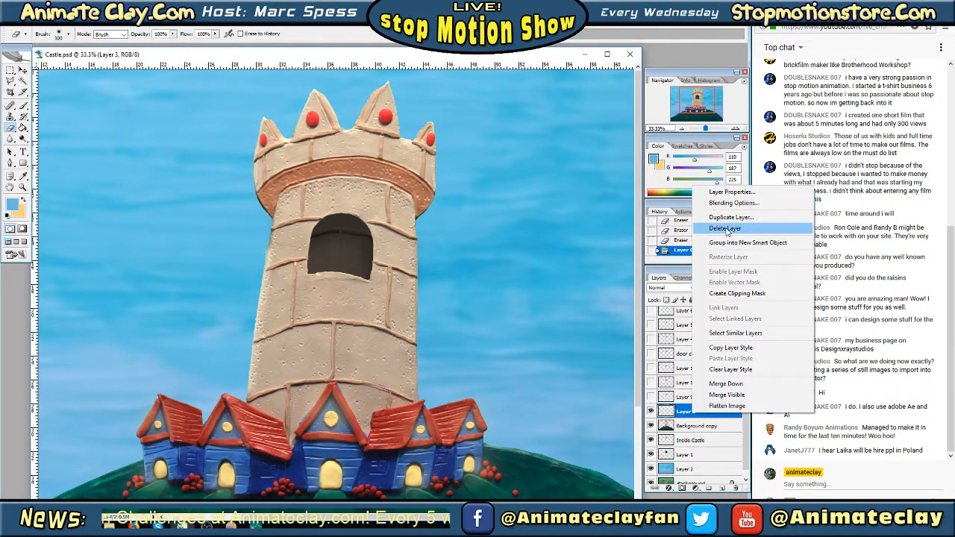
click(731, 192)
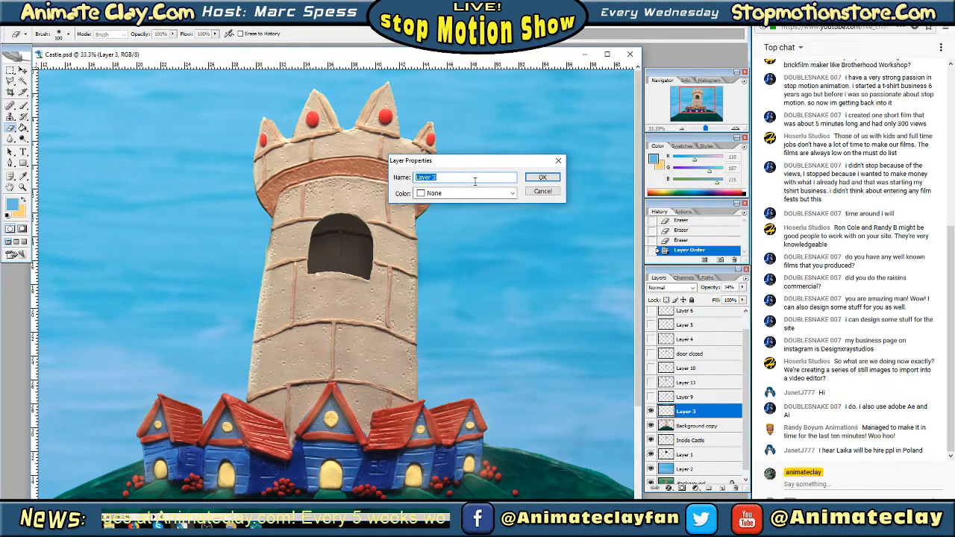
text(Light Glow)
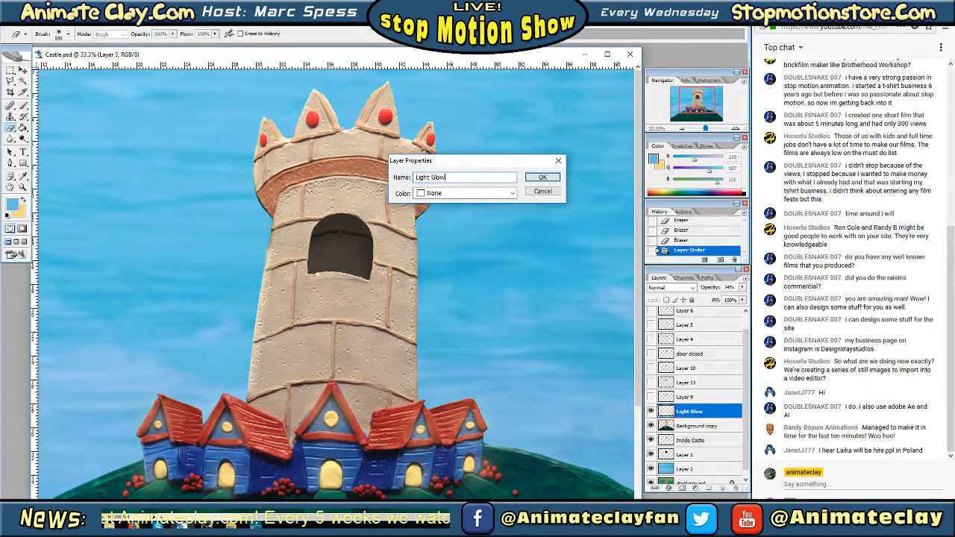
click(543, 178)
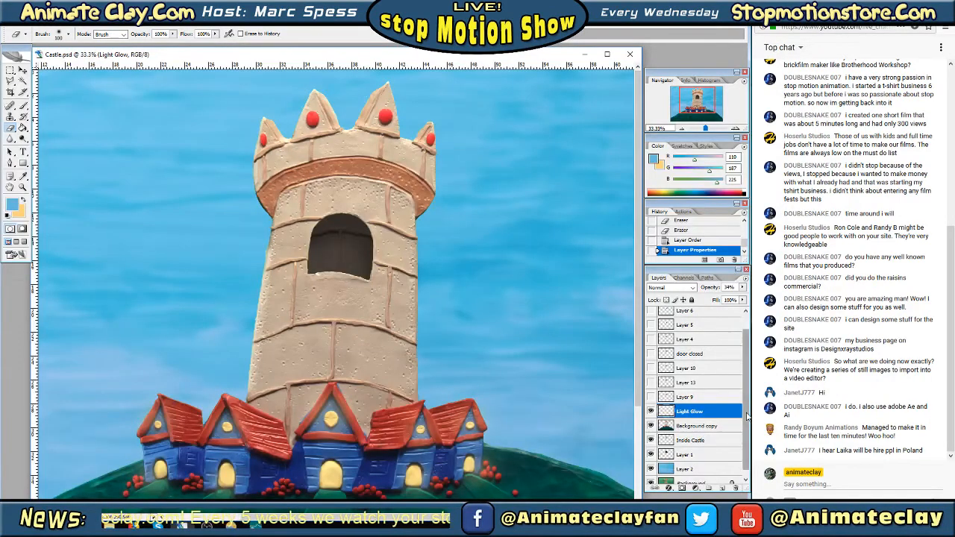
Rename the Background copy layer as "Castle Adjusted"
scroll(746, 429, down, 1)
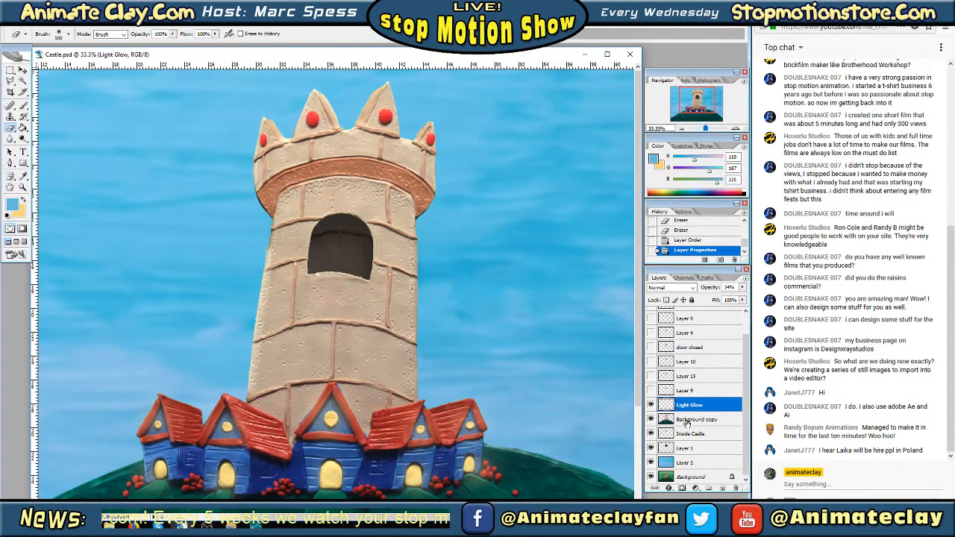
right_click(688, 421)
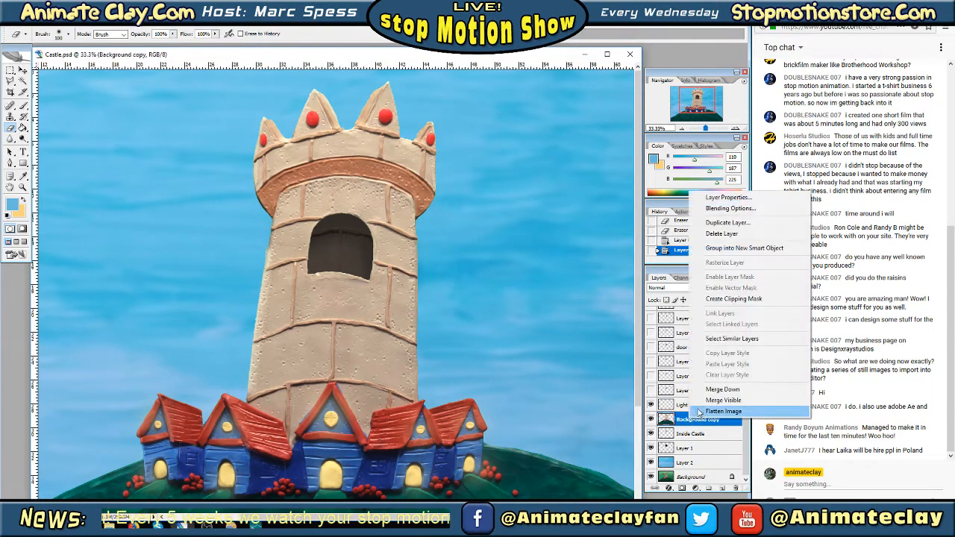
click(754, 196)
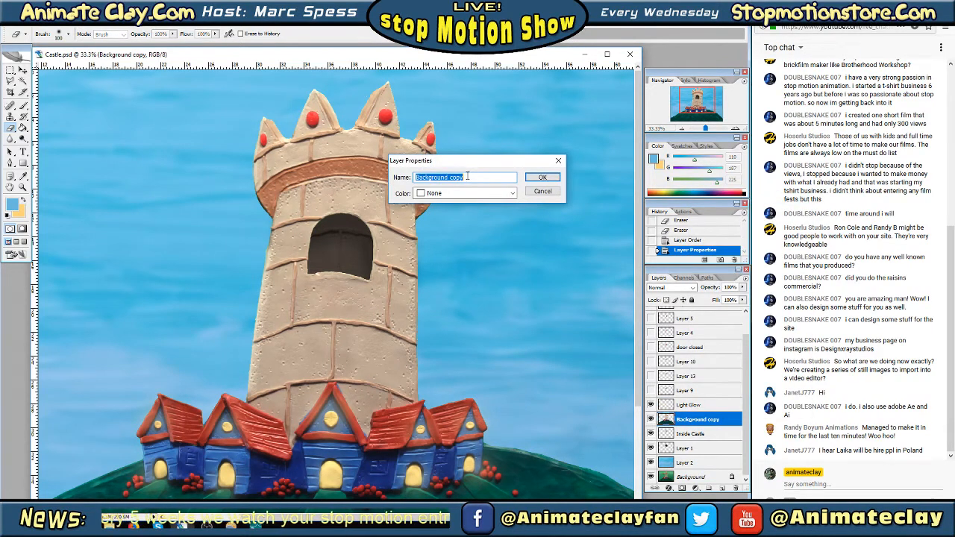
text(Castle Ad)
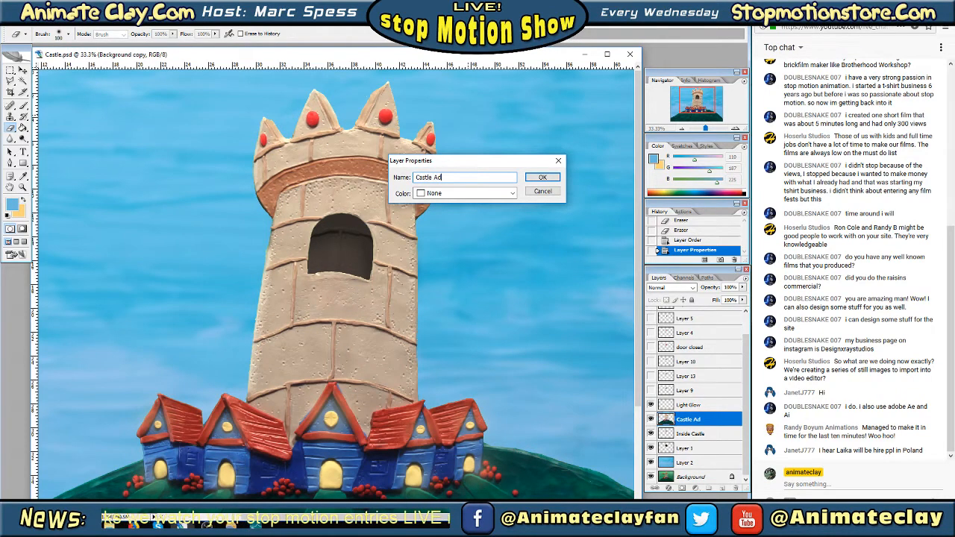
text(justed)
key(Return)
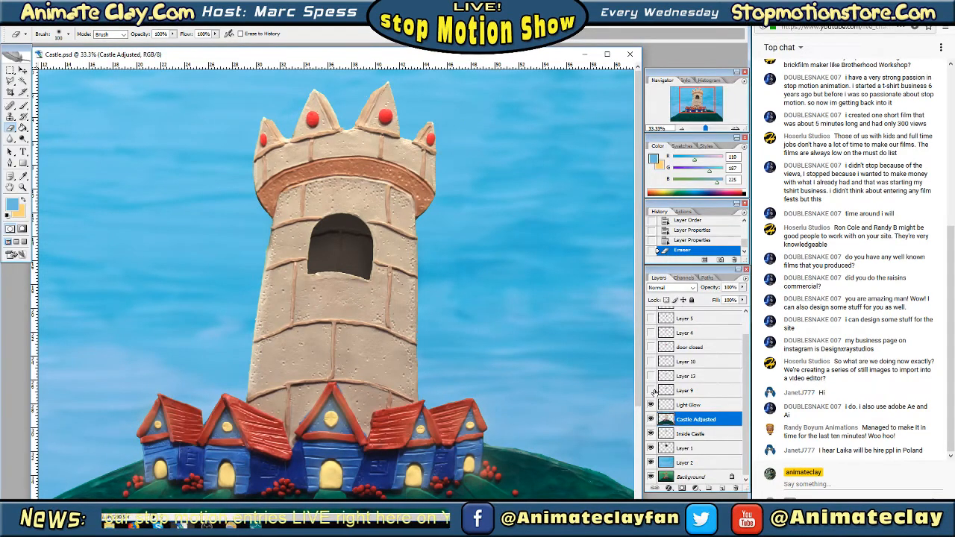
Toggle Layer 9, Layer 13 and Layer 10 on and off in turn to check each door position and its shadow
click(651, 390)
click(652, 391)
click(651, 377)
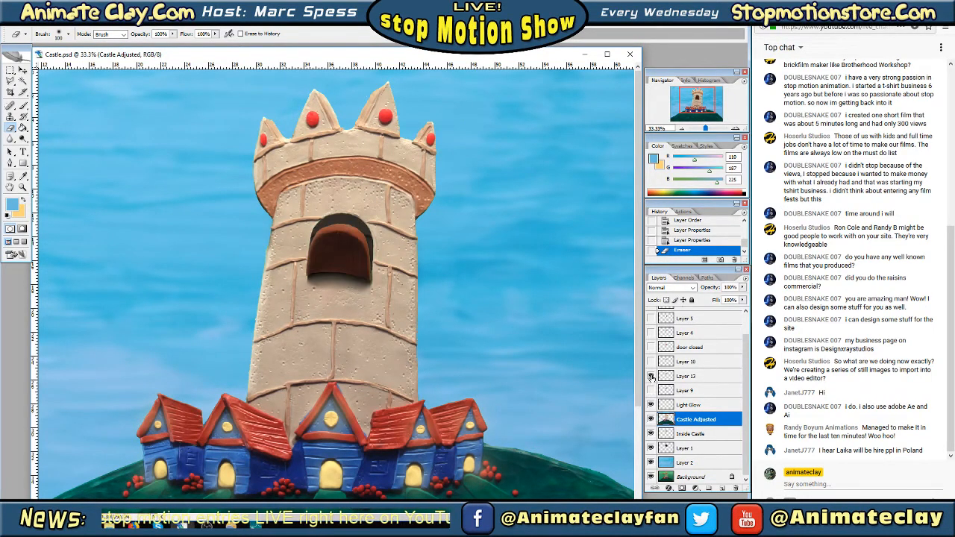
click(651, 377)
click(651, 377)
click(651, 377)
click(650, 361)
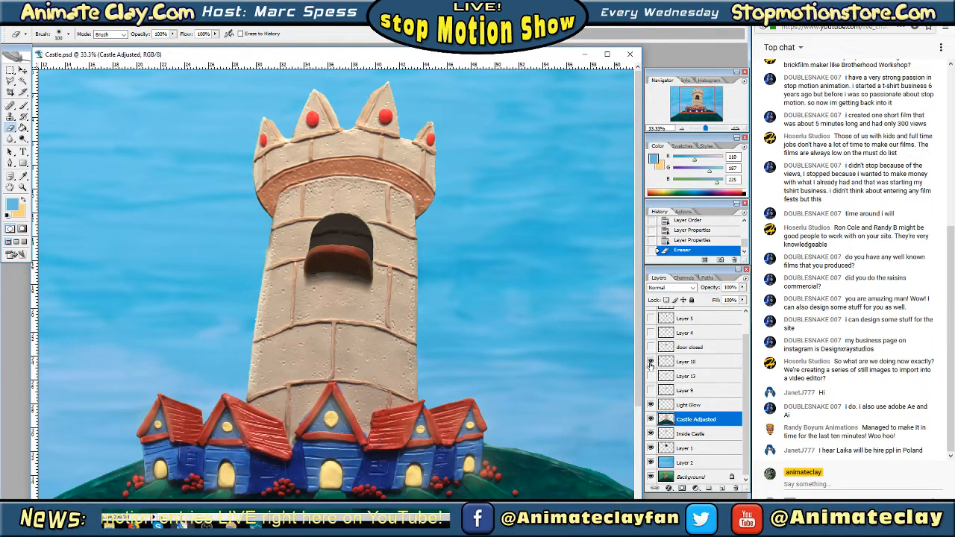
click(650, 362)
Show and select the door closed layer, and erase the hard edges of the shadow beneath the door
click(651, 347)
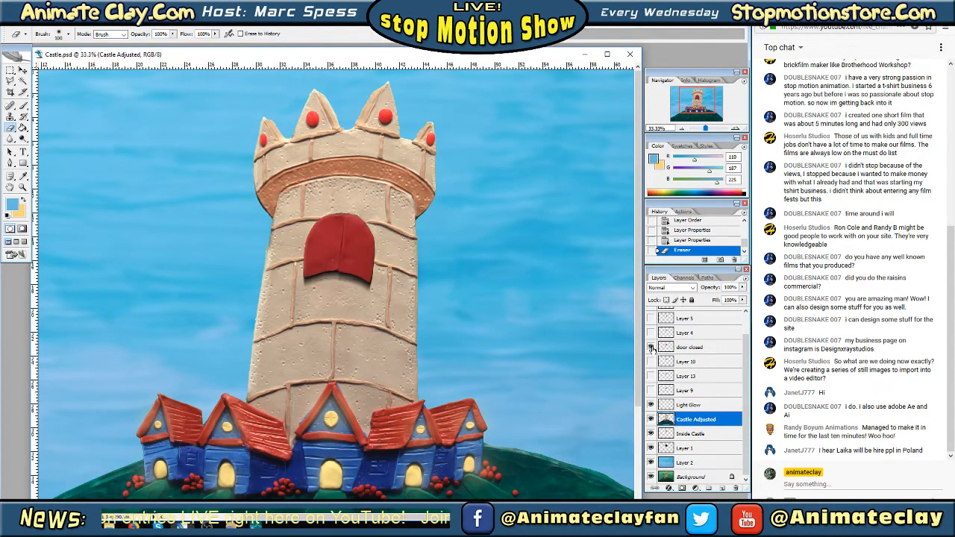
click(686, 349)
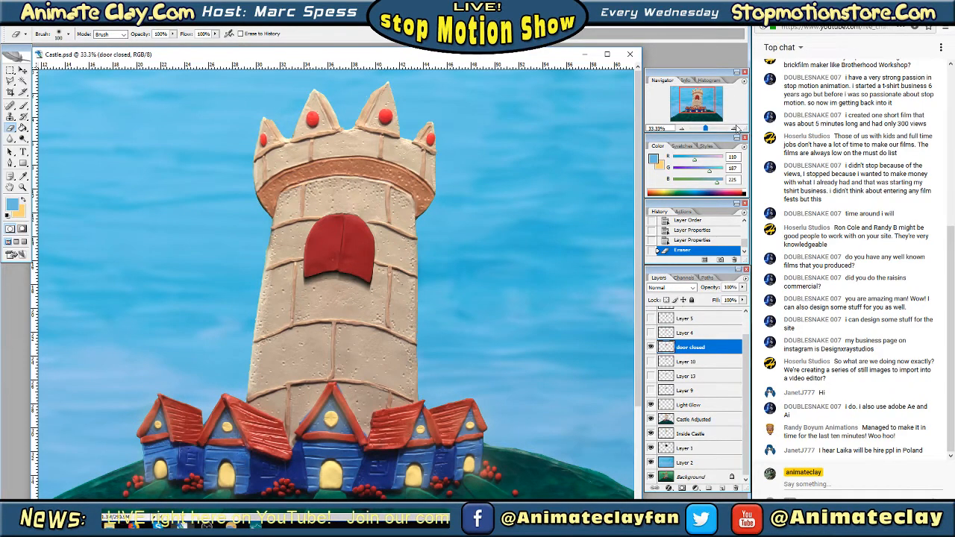
click(735, 128)
click(735, 128)
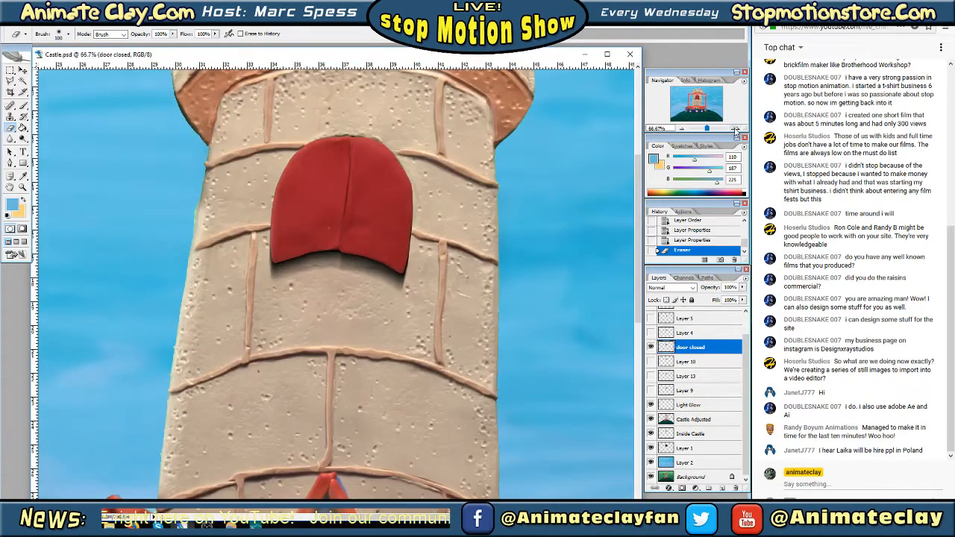
click(735, 128)
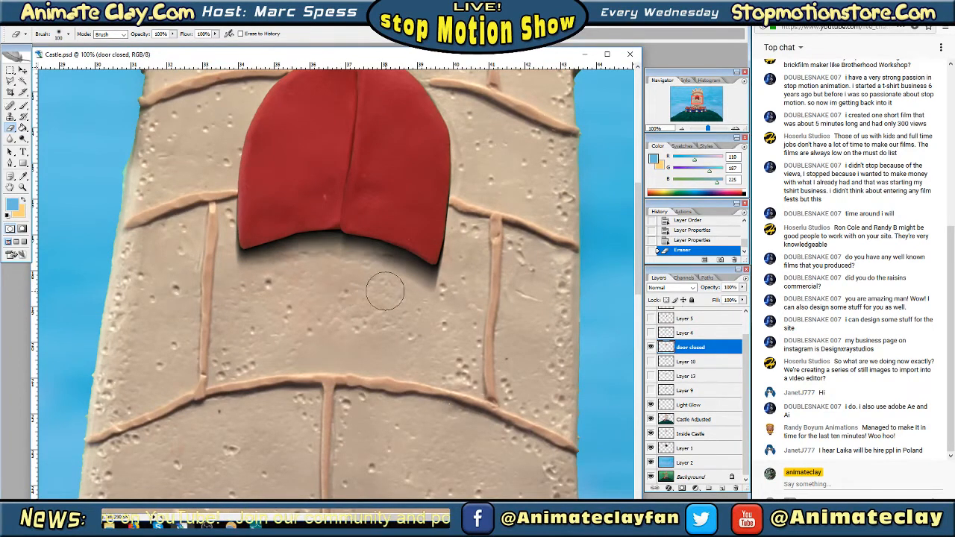
drag(385, 290, 467, 300)
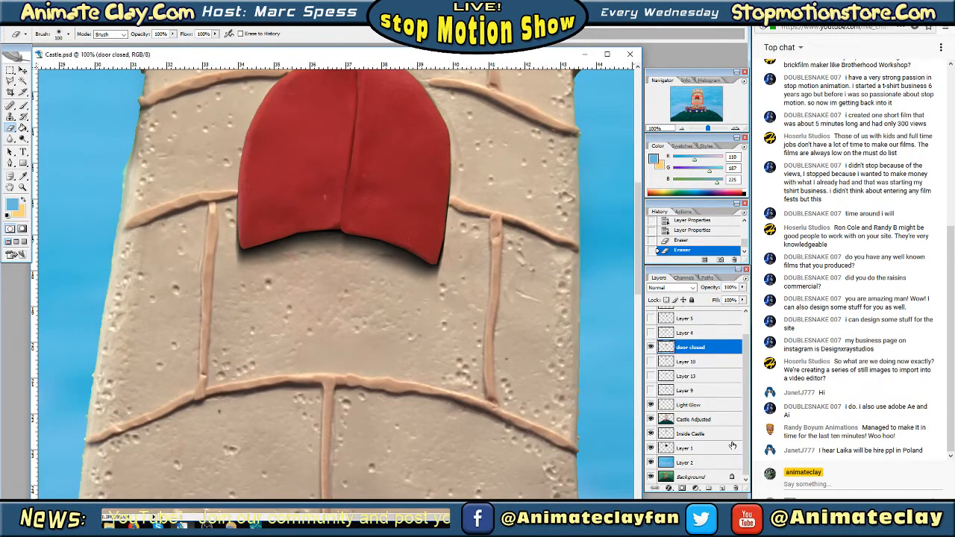
Hide the door closed layer, show and select Layer 4, and erase the outer shadow edges below its partly opened doors
click(650, 347)
click(650, 332)
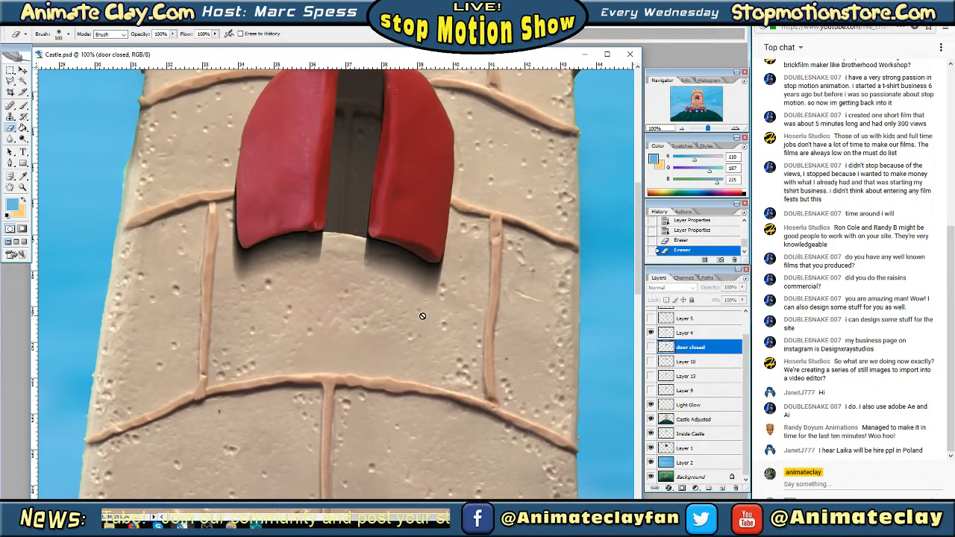
click(306, 304)
click(461, 196)
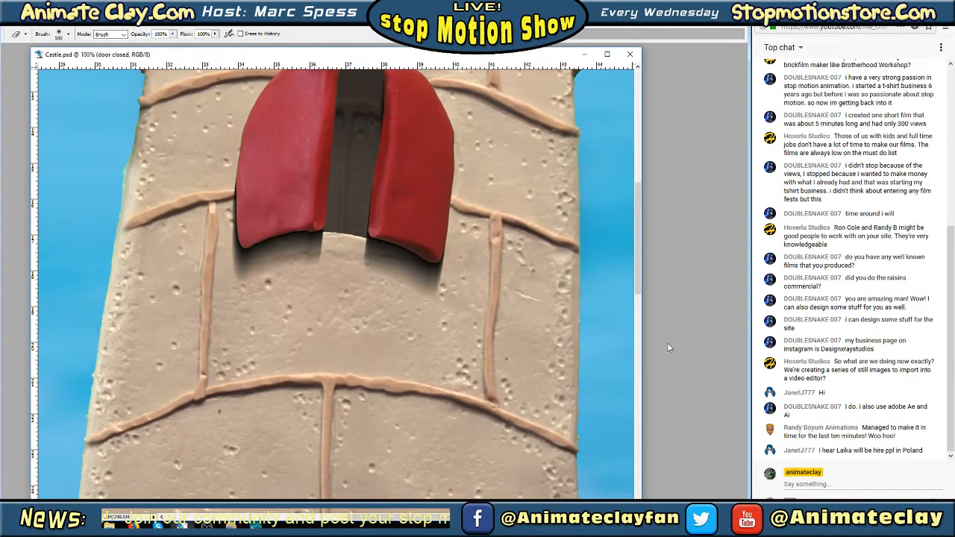
click(688, 333)
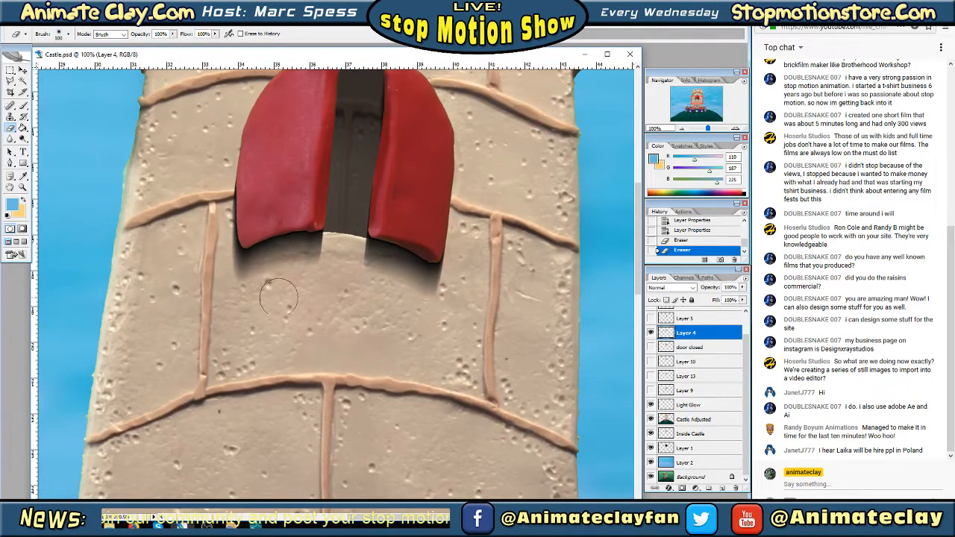
drag(232, 298, 227, 283)
mouse_move(464, 302)
mouse_down()
mouse_move(453, 297)
mouse_move(466, 285)
mouse_up()
Hide Layer 4, show and select Layer 5, and soften the shadow edges beneath its two edge-on doors with the Eraser
click(649, 333)
click(688, 319)
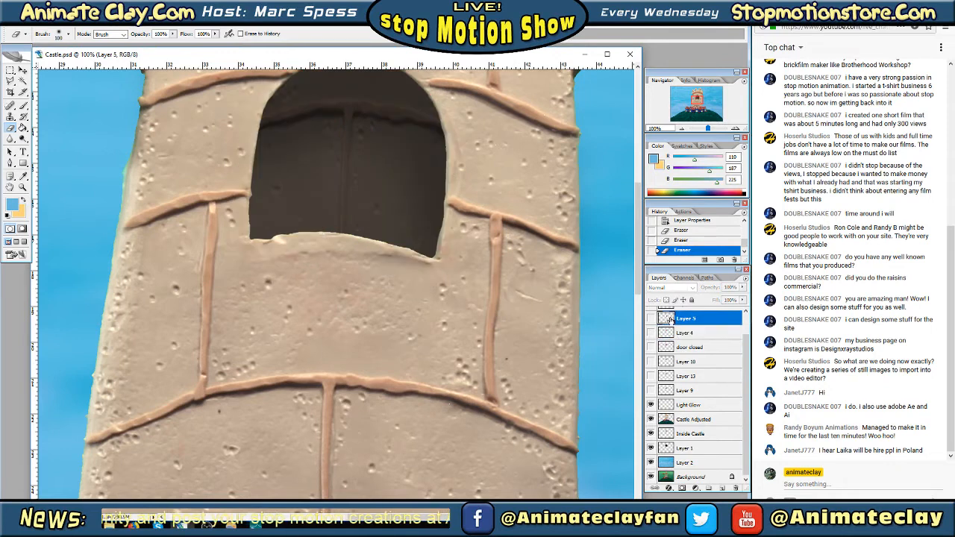
click(650, 318)
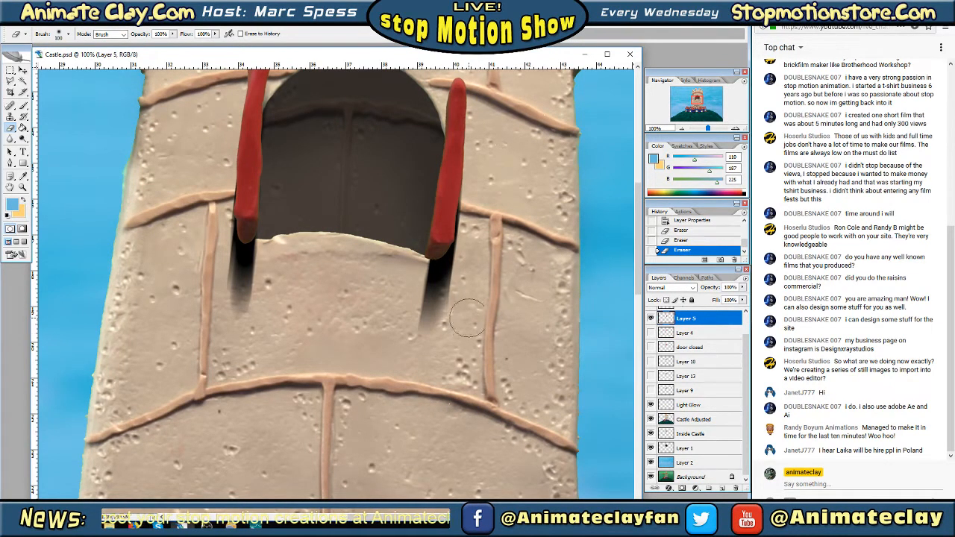
drag(465, 317, 462, 303)
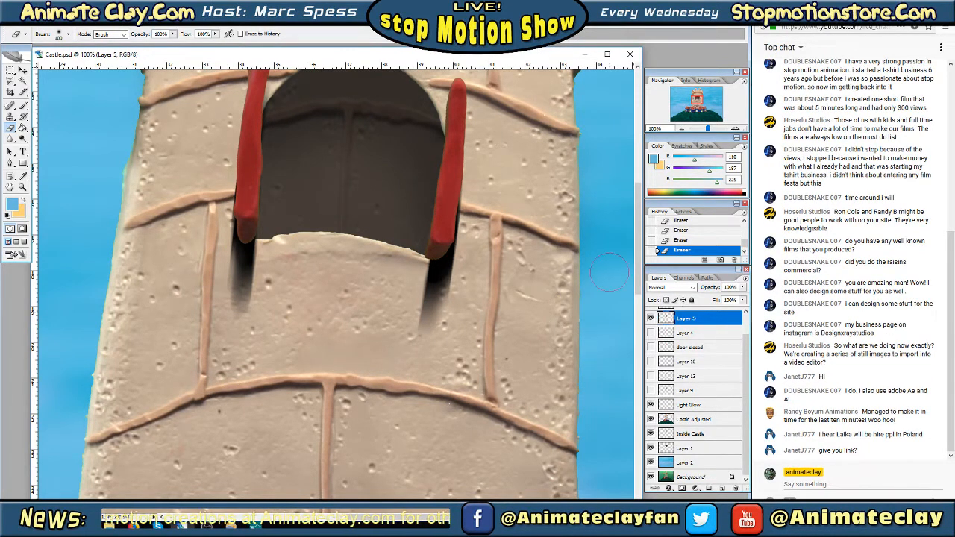
Hide Layer 5, show and select Layer 6, and soften the shadows beneath its wider-open doors with the Eraser
drag(637, 280, 637, 256)
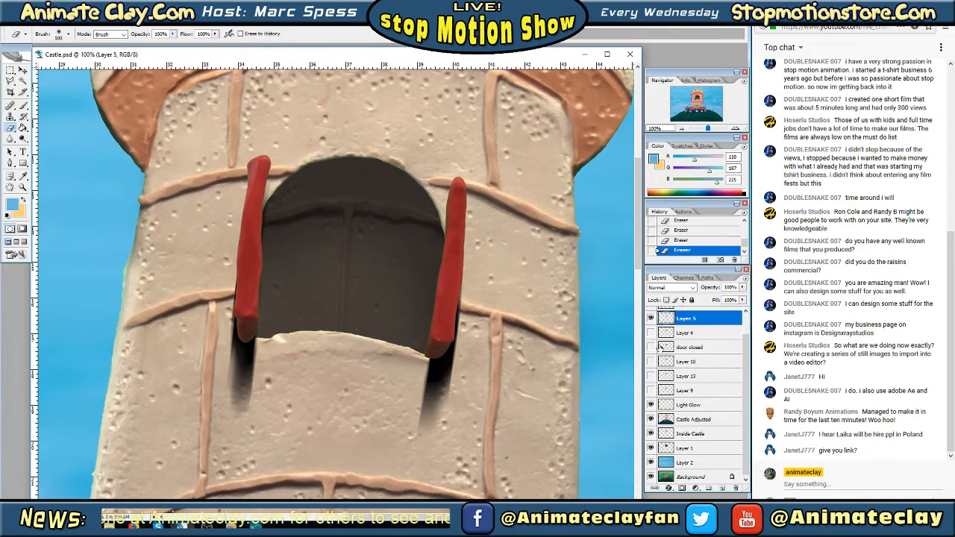
scroll(702, 343, up, 2)
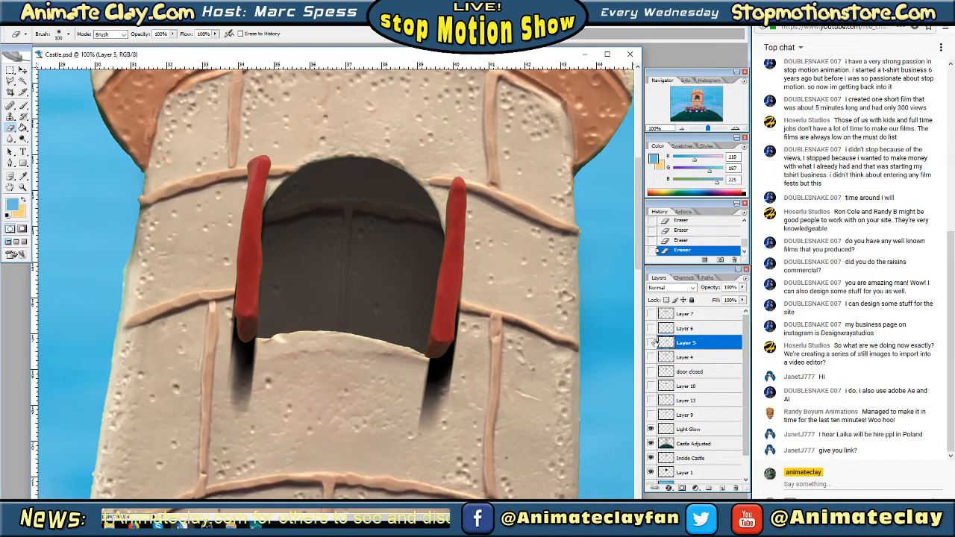
click(651, 328)
click(651, 329)
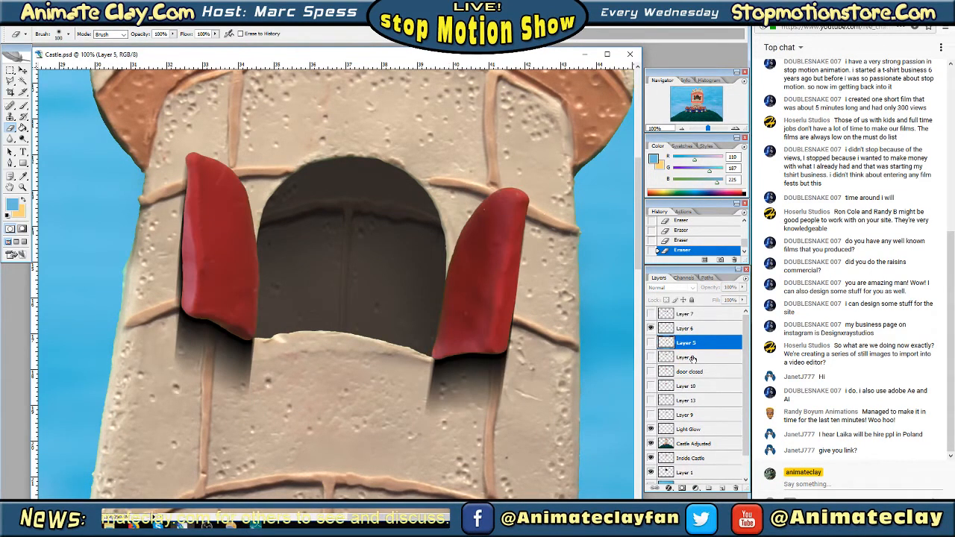
click(685, 331)
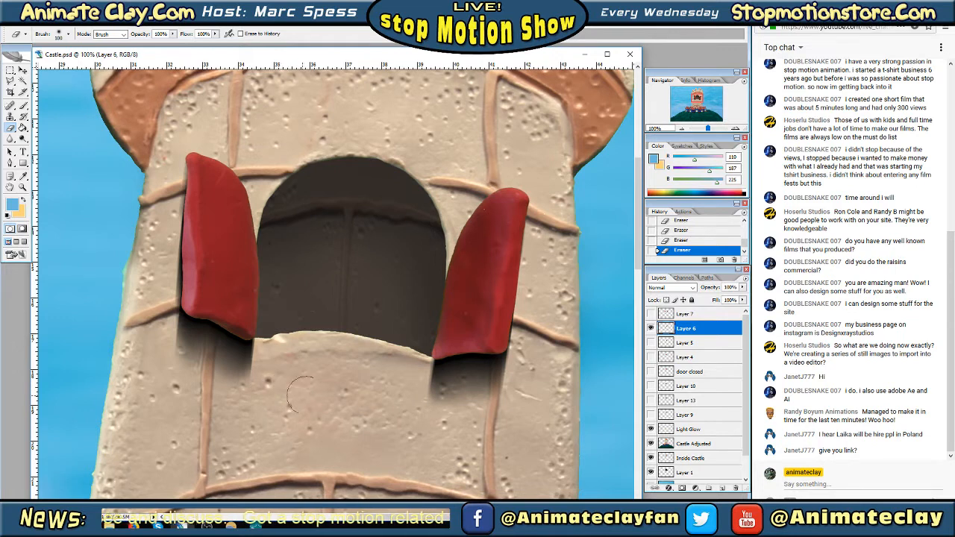
Hide Layer 6, show and select Layer 7, and toggle it to check the fully opened doors and their shadows
click(651, 328)
click(651, 313)
click(685, 314)
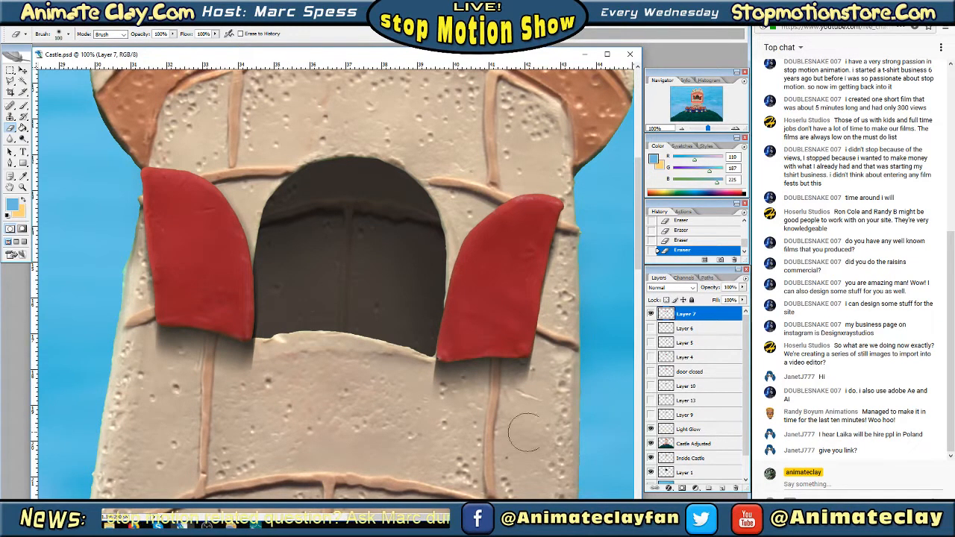
click(650, 314)
click(651, 314)
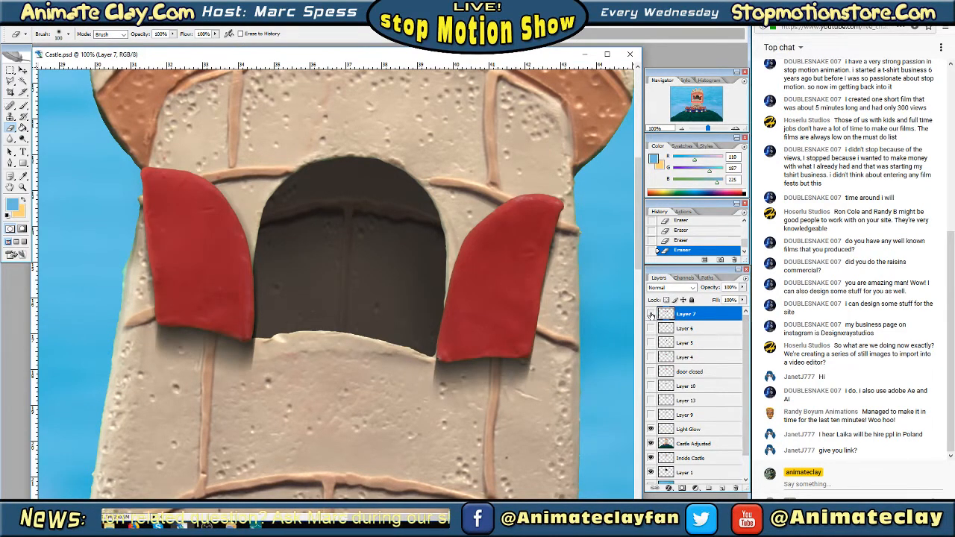
Hide Layer 7, then show and select Layer 6 with its wide-open doors
click(651, 314)
click(651, 328)
click(252, 407)
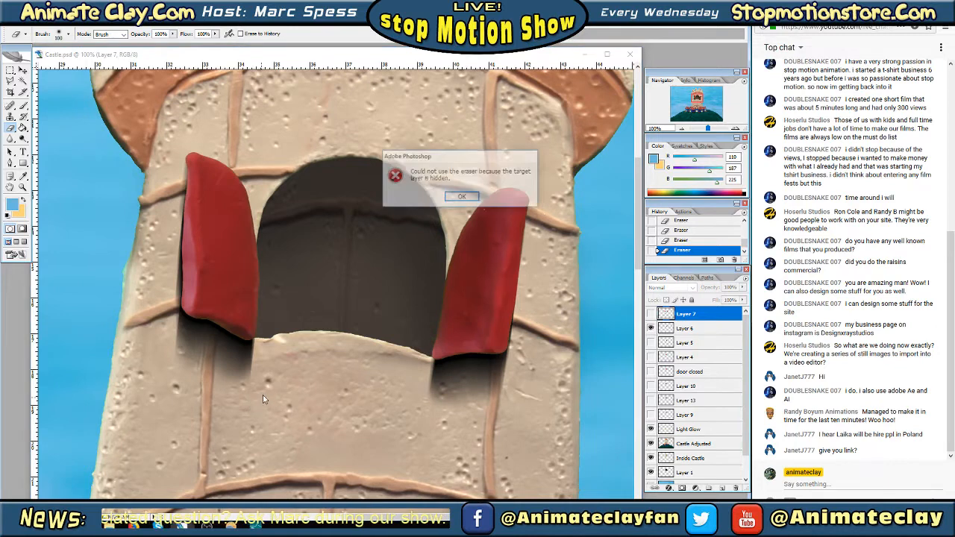
click(471, 200)
key(Tab)
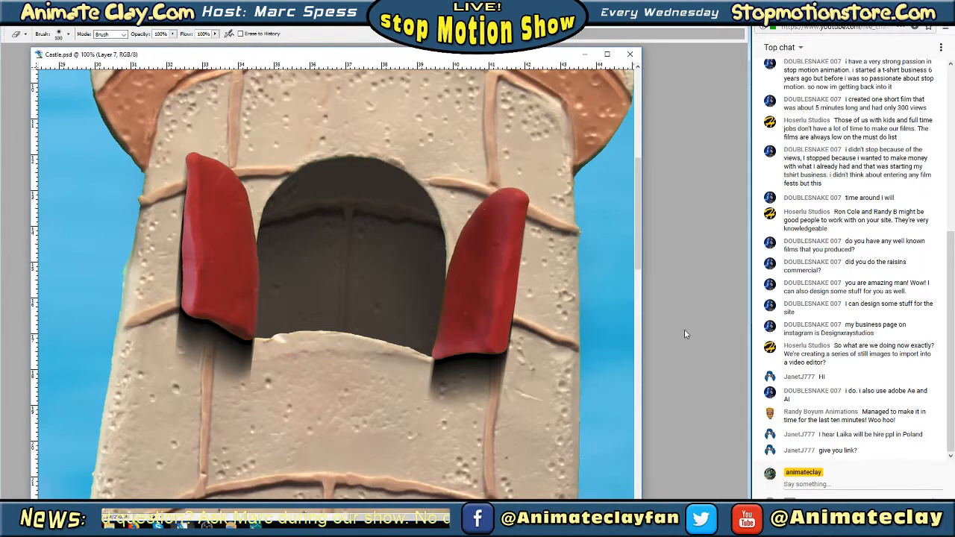
key(Tab)
click(684, 329)
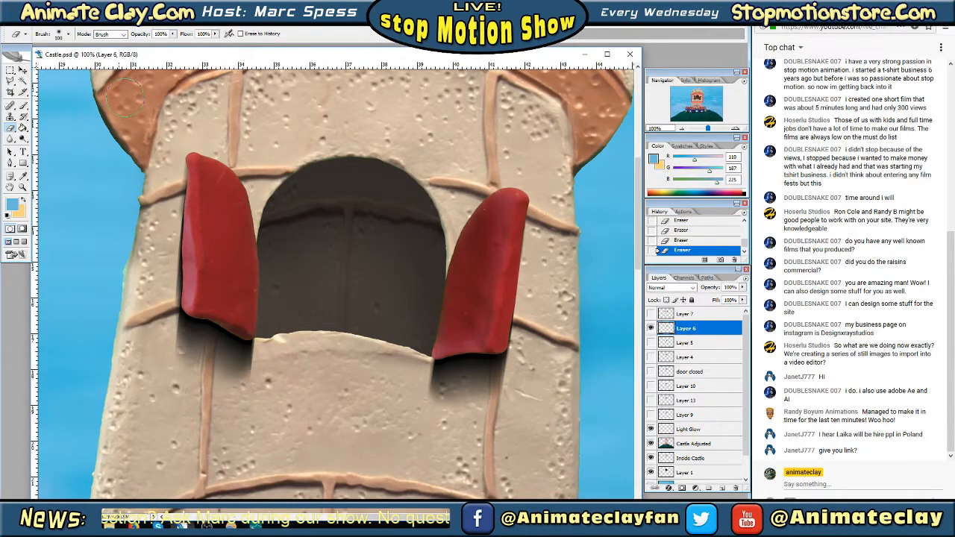
Soften the shadows beneath Layer 6's doors using the Eraser with a soft 45 px brush
click(68, 34)
click(63, 131)
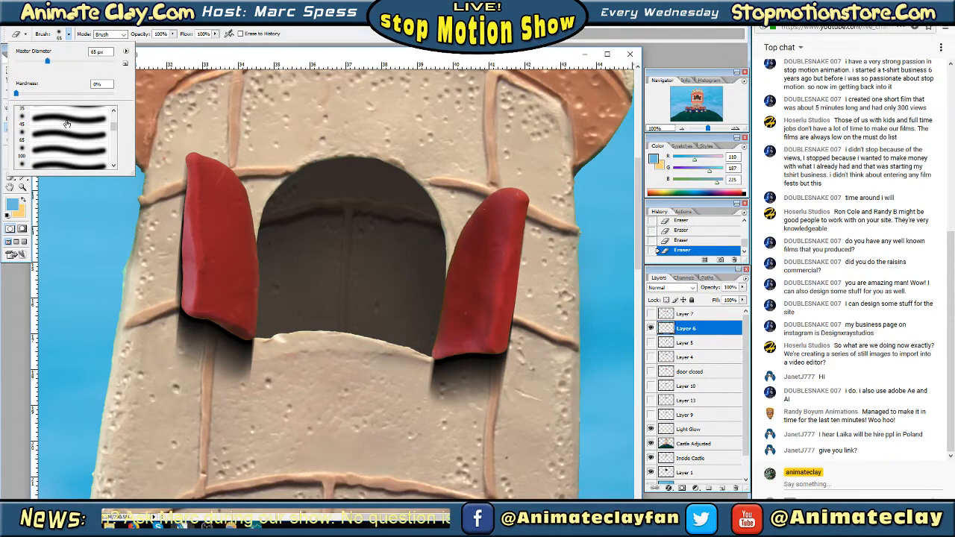
key(Tab)
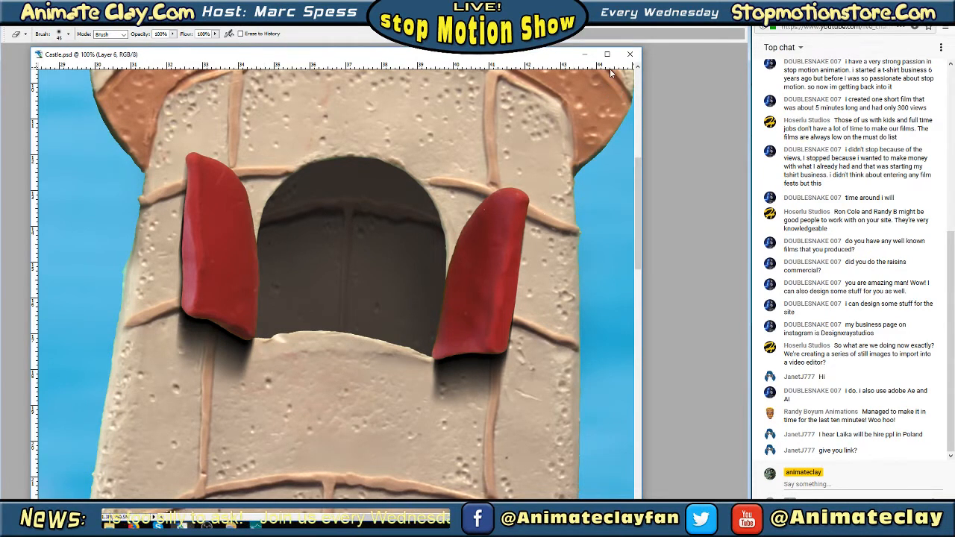
key(Tab)
Preview Layer 10 and Layer 13 one at a time behind Layer 6's doors to check how they overlap
click(650, 385)
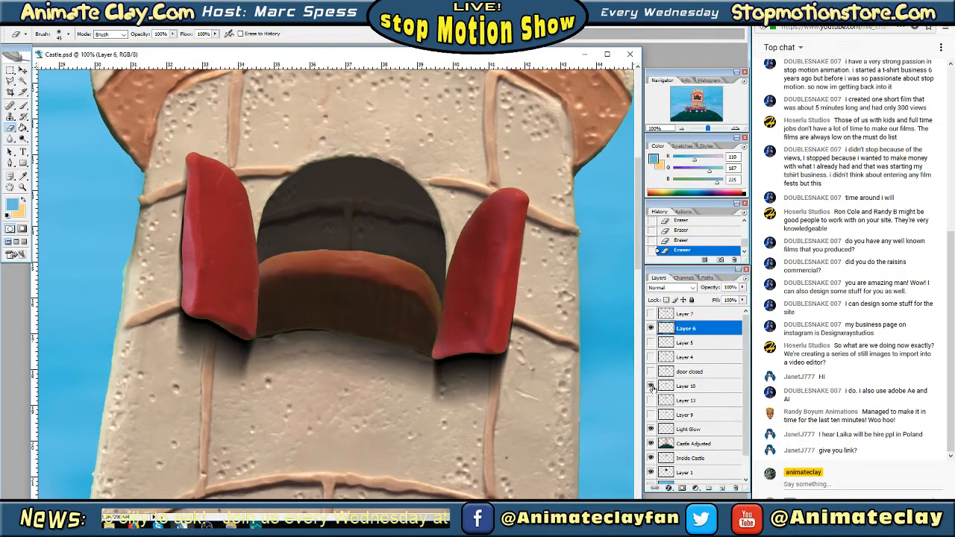
click(650, 386)
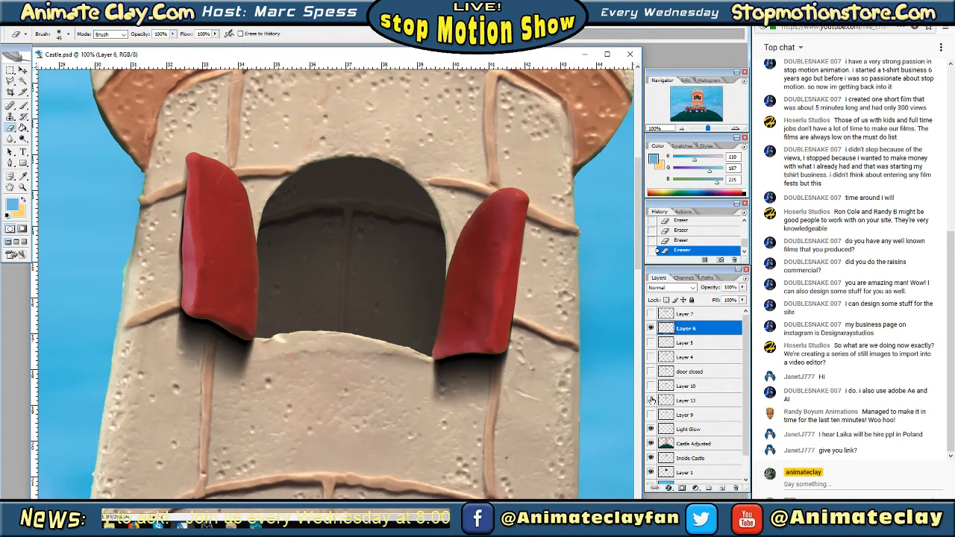
click(651, 400)
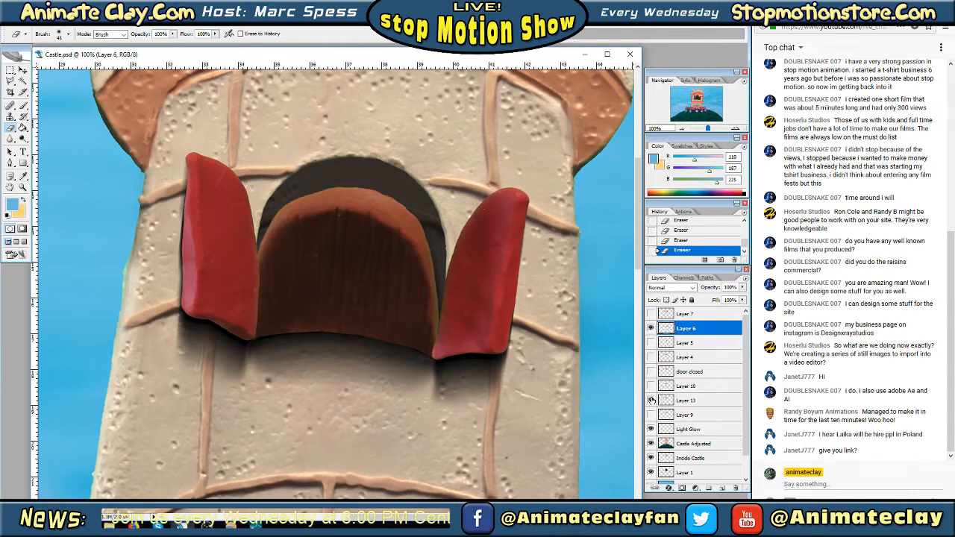
click(650, 401)
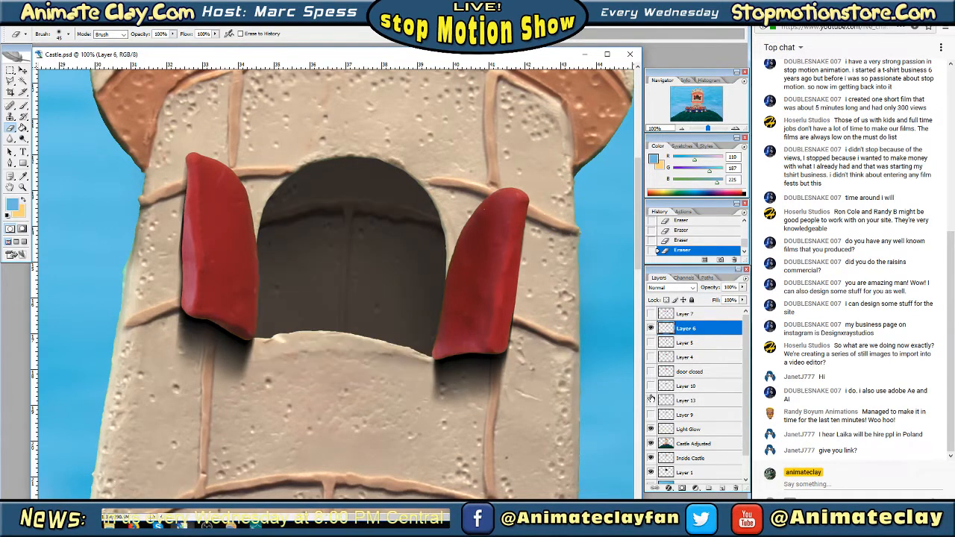
Hide Layer 6, show Layer 7, and preview Layers 10 and 13 with its fully opened doors, leaving Layer 13 visible
click(650, 329)
click(652, 386)
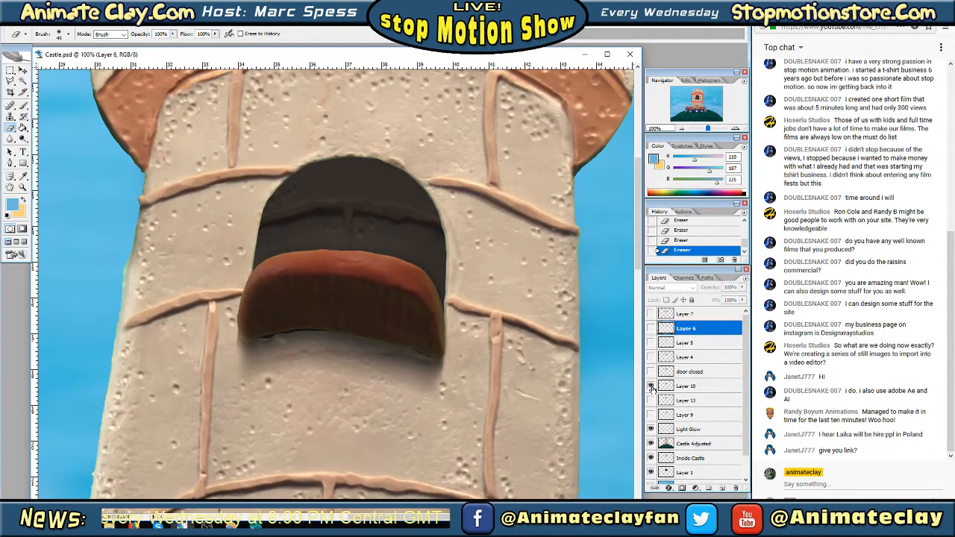
click(652, 387)
click(650, 314)
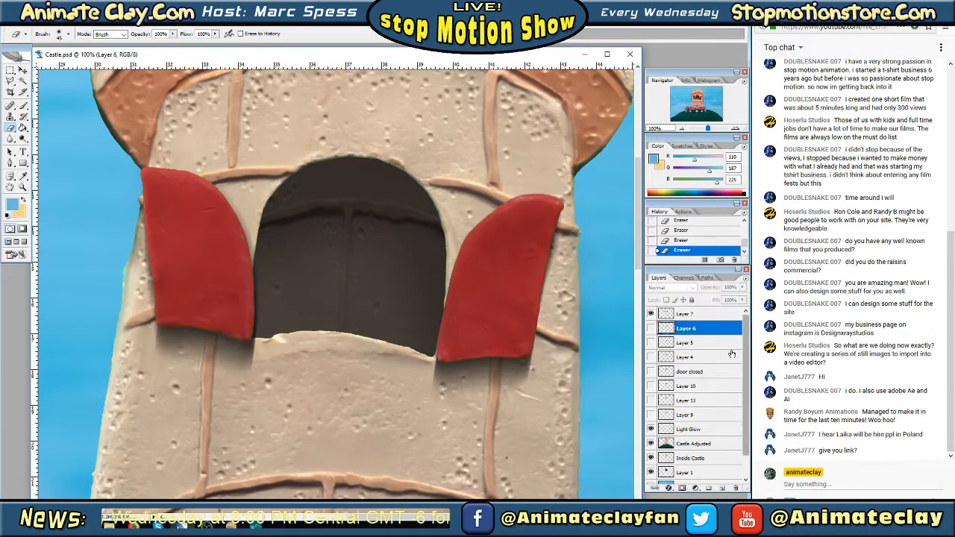
click(651, 386)
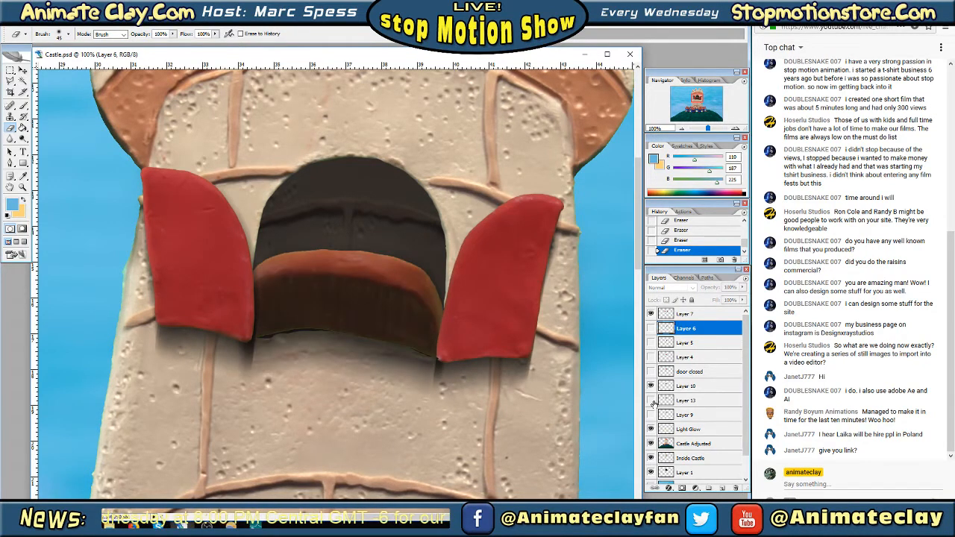
click(652, 401)
click(652, 401)
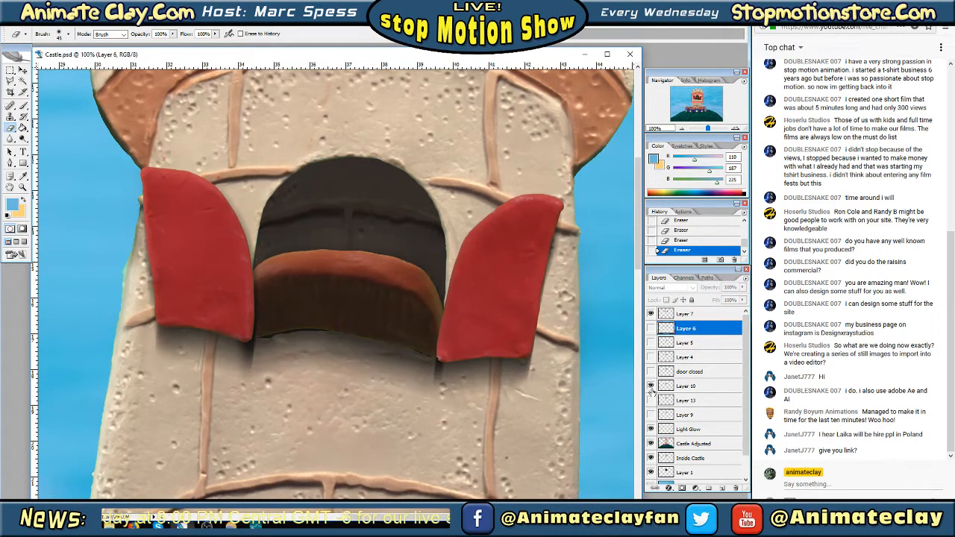
click(652, 401)
click(651, 386)
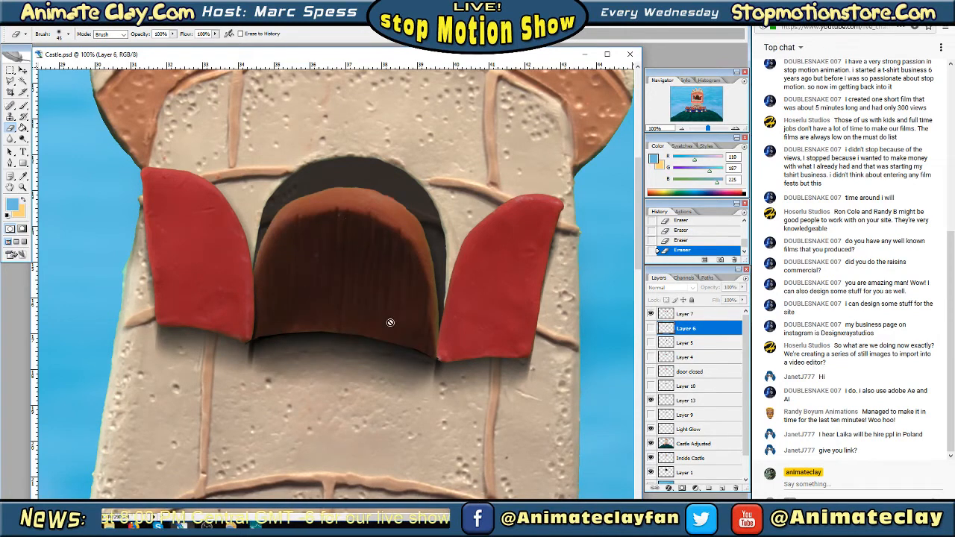
Toggle the door closed layer, Layer 4 and Layer 10 in turn to compare their overlap with Layers 7 and 13
click(650, 371)
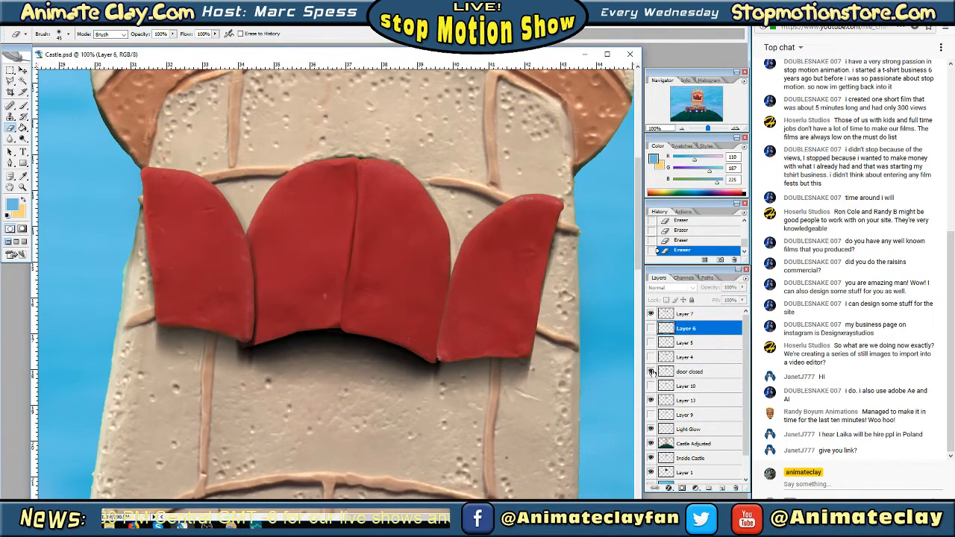
click(650, 371)
click(652, 357)
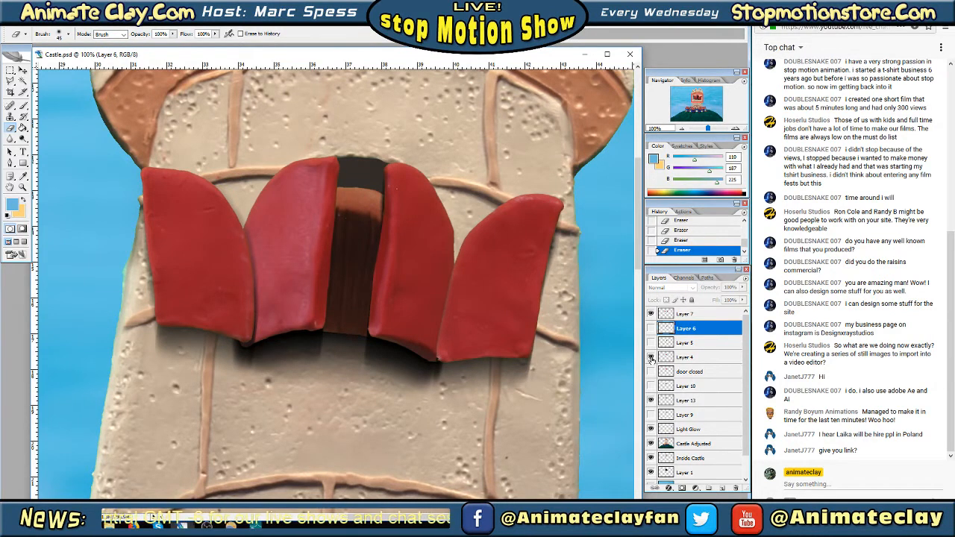
click(651, 357)
click(650, 371)
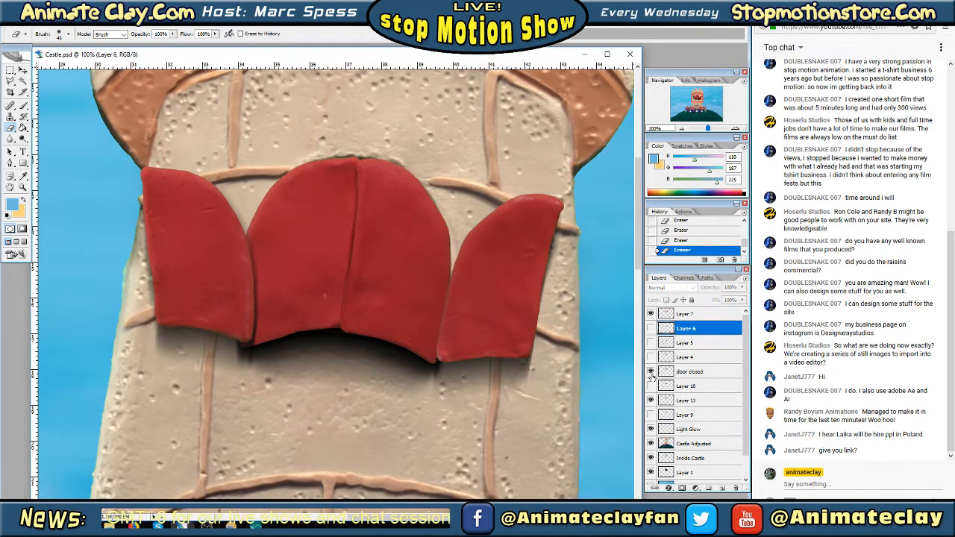
click(651, 371)
click(651, 386)
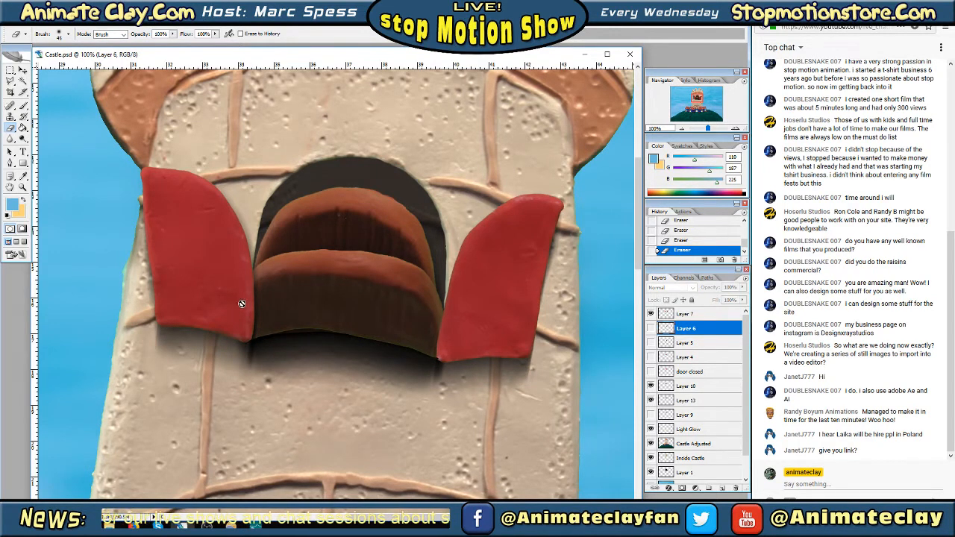
click(650, 386)
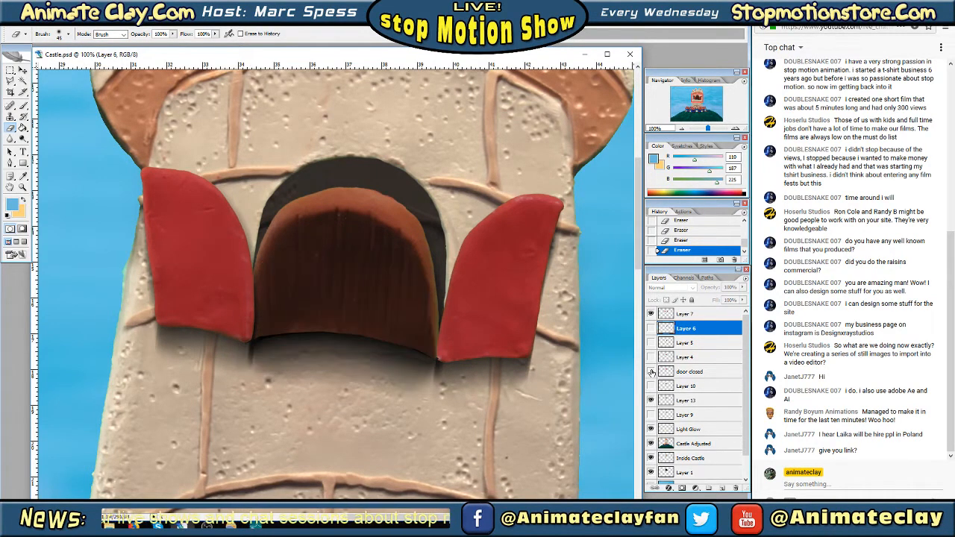
Show Layer 10 and move it to the top of the layer stack, above Layer 7
click(650, 371)
click(651, 371)
click(651, 386)
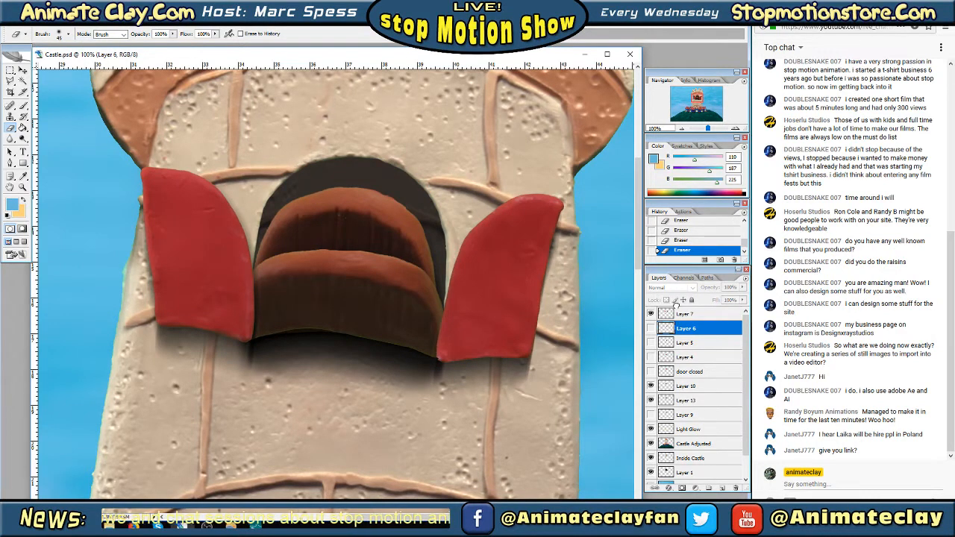
drag(675, 306, 675, 314)
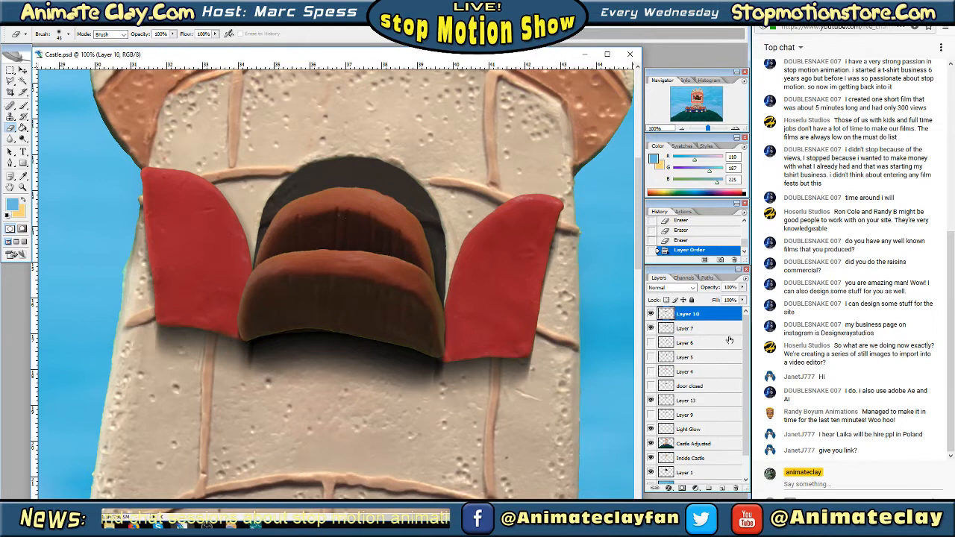
Hide Layer 10 and move Layer 13 directly below it, above Layer 7
click(651, 341)
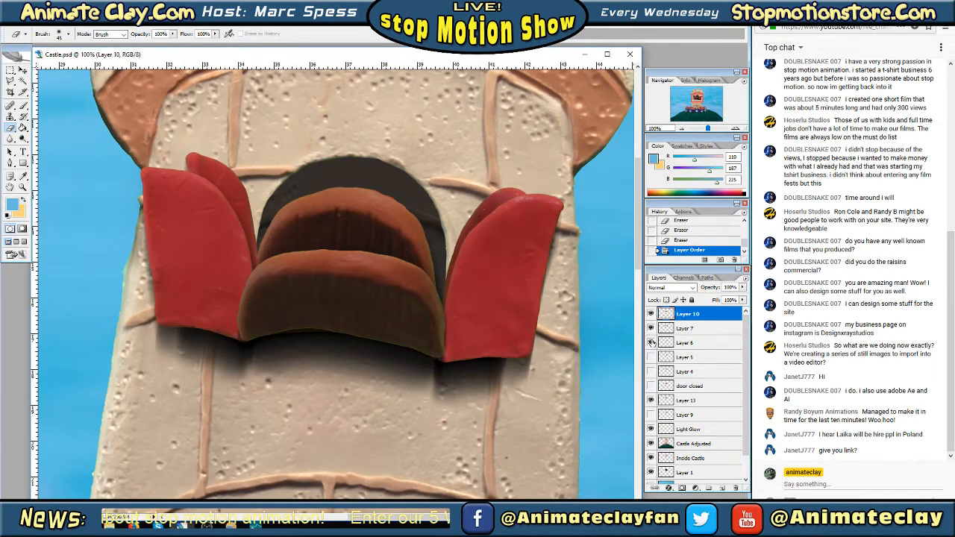
click(651, 342)
click(651, 314)
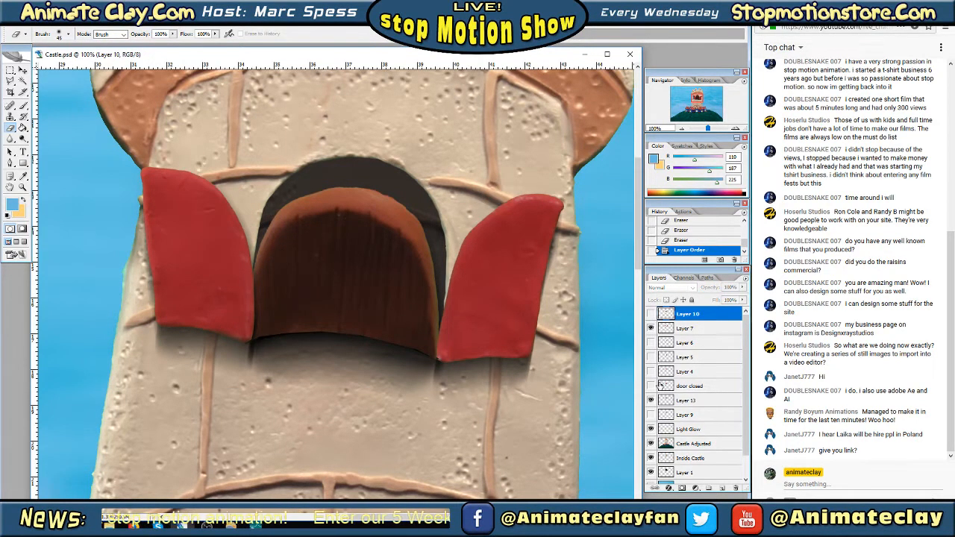
drag(676, 403, 663, 328)
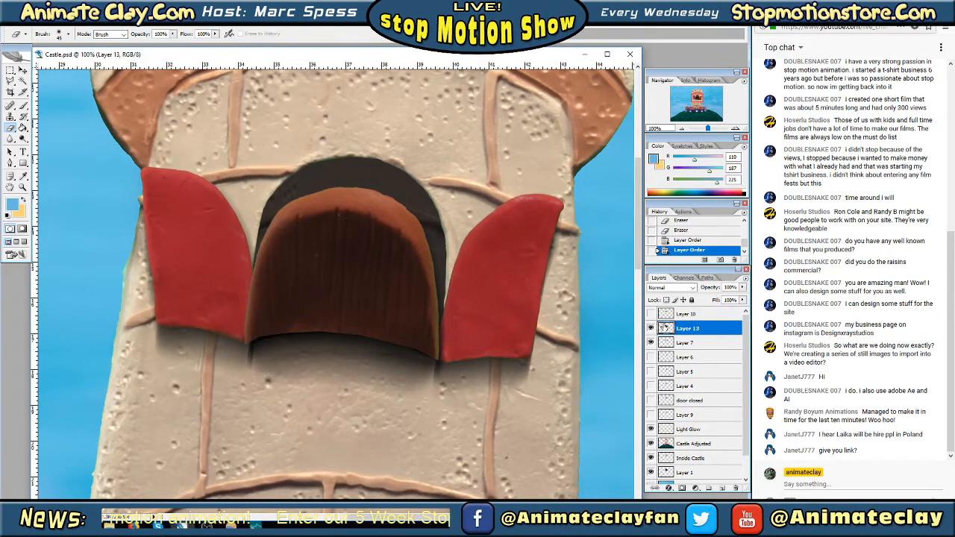
Check the door closed layer and Layer 9, then move Layer 9 between Layer 7 and Layer 6
click(652, 401)
double_click(652, 401)
click(652, 401)
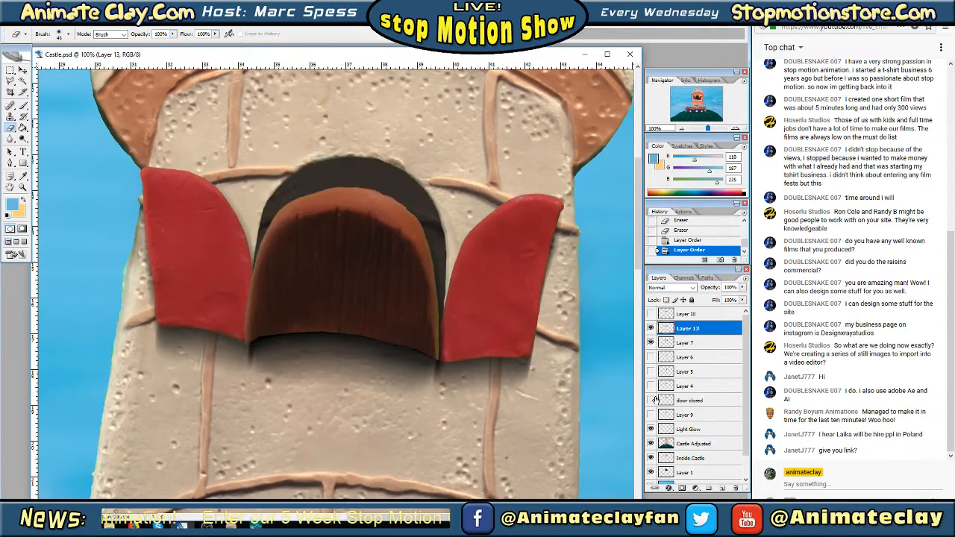
click(651, 415)
click(650, 414)
click(650, 415)
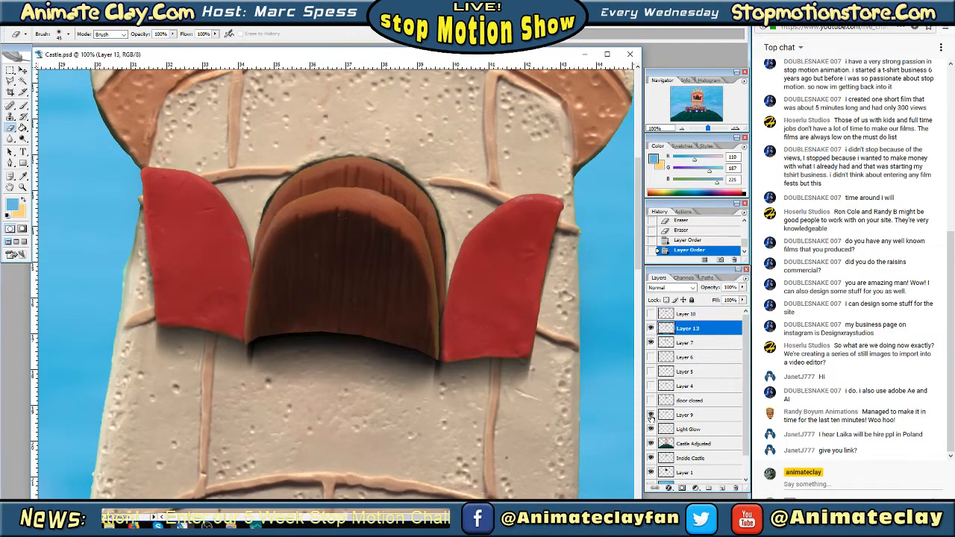
click(650, 415)
drag(667, 416, 668, 350)
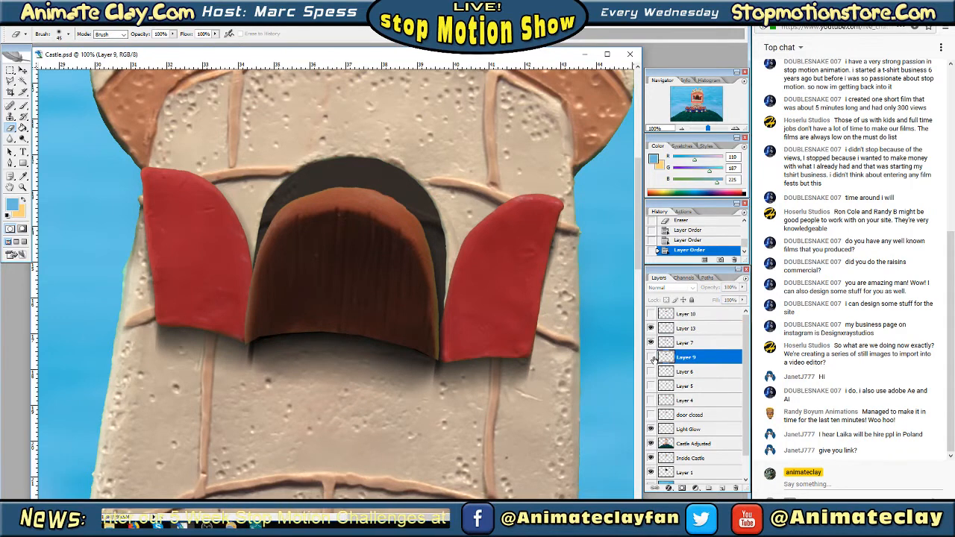
Show Layer 9, hide Layers 7 and 13, and briefly preview Layer 10 over the upright wooden door
click(651, 356)
click(651, 342)
click(651, 328)
click(650, 314)
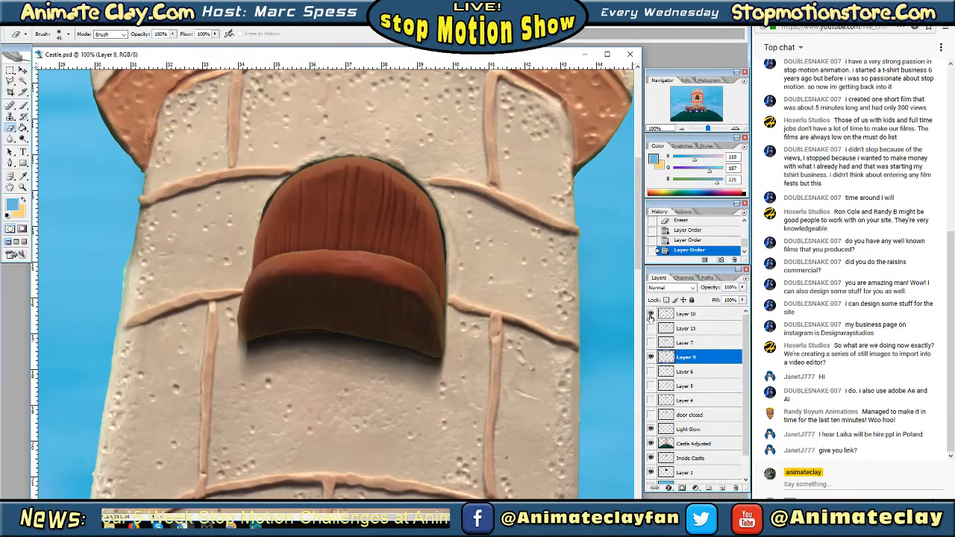
click(650, 314)
Show Layer 6 and move Layer 9 directly beneath it so the red doors overlap the wooden door
click(651, 372)
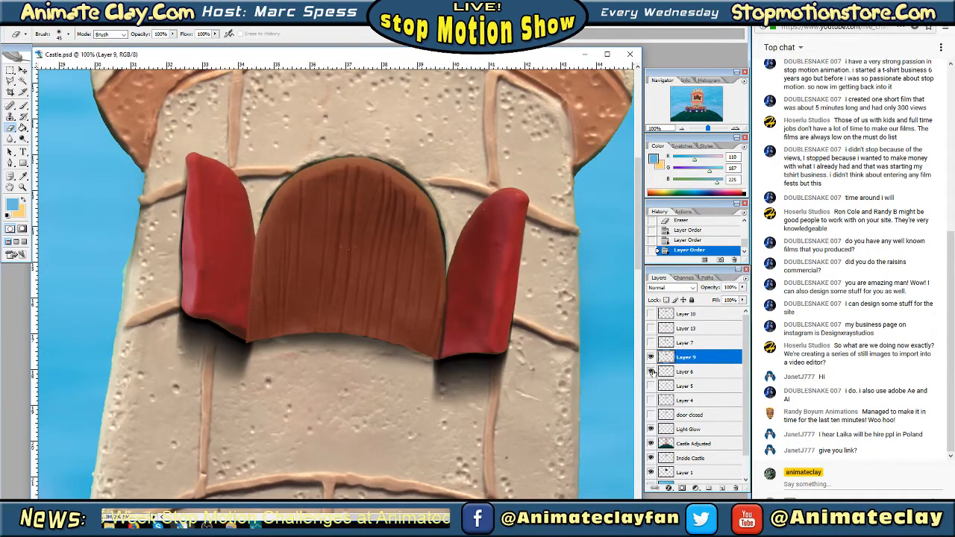
click(650, 371)
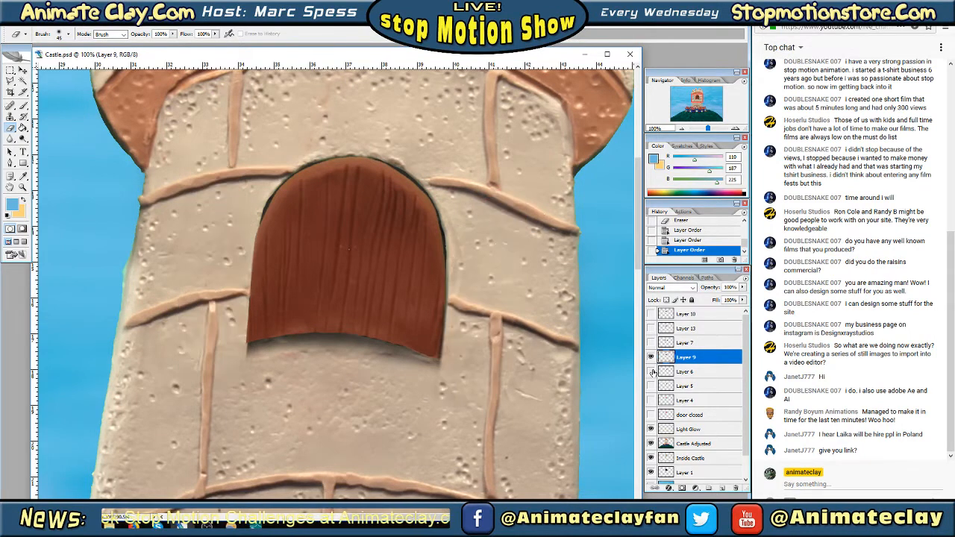
click(650, 372)
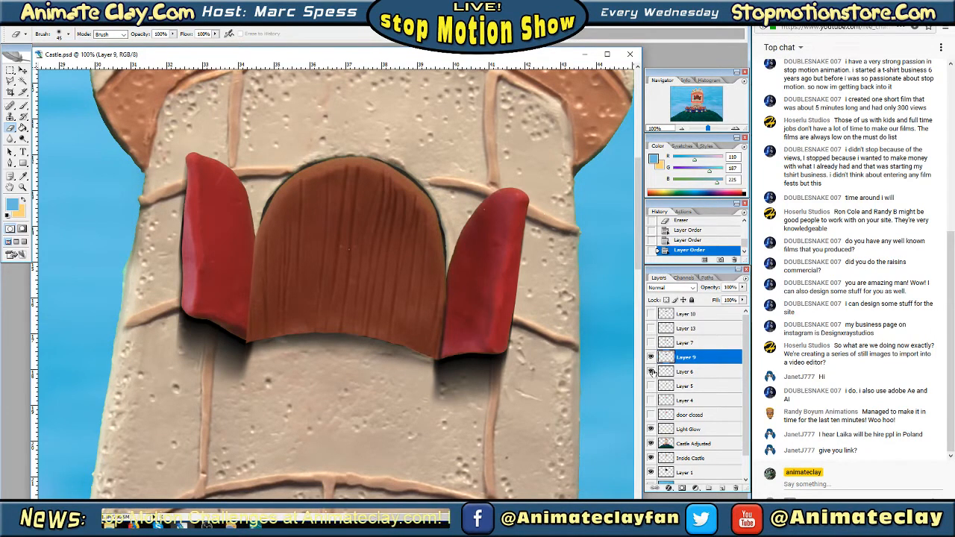
drag(667, 359, 664, 379)
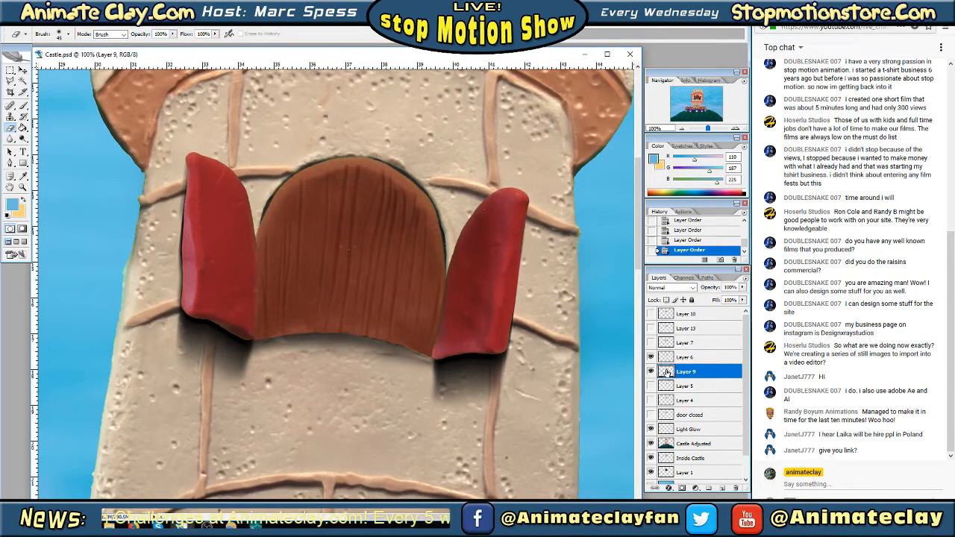
Hide Layer 9 and show Layers 7 and 13 with Layer 6 to check the stacking order of the doors
click(651, 357)
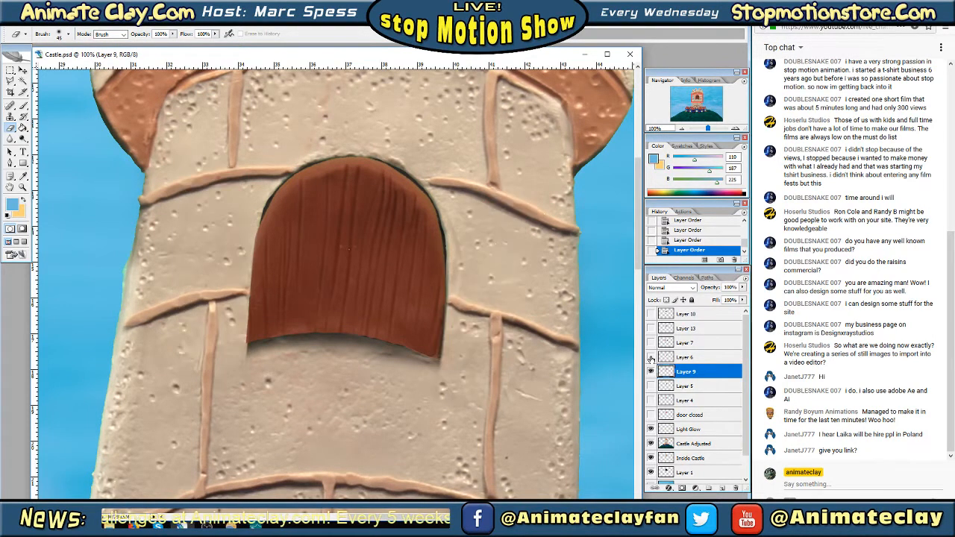
click(650, 357)
click(650, 371)
click(650, 342)
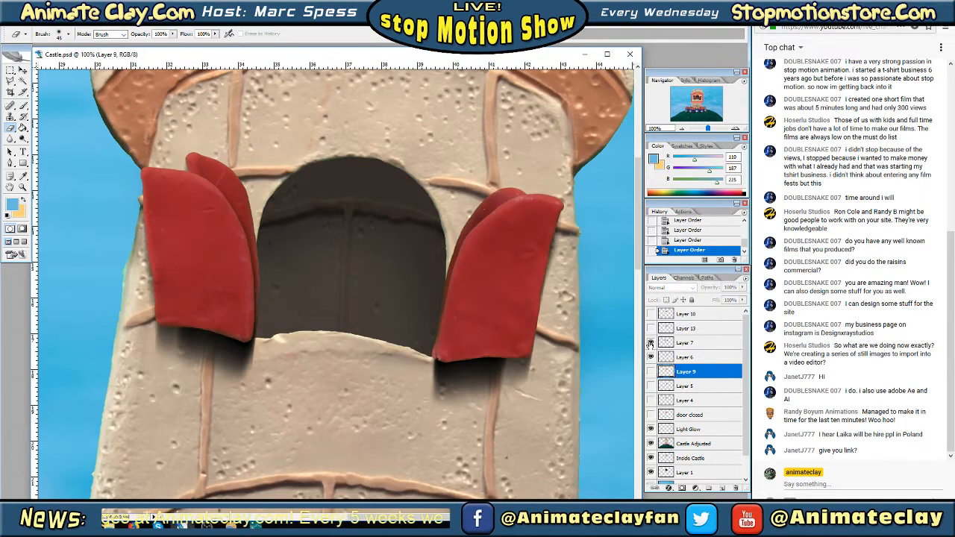
click(650, 343)
click(650, 342)
click(650, 328)
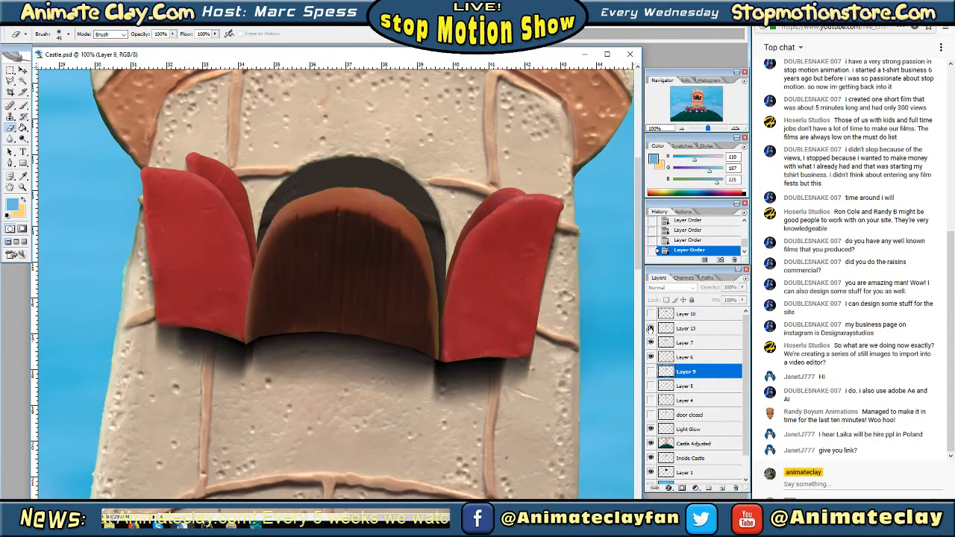
Compare Layer 10 with Layer 13 by alternating the visibility of the lowered and upright wooden doors
click(651, 314)
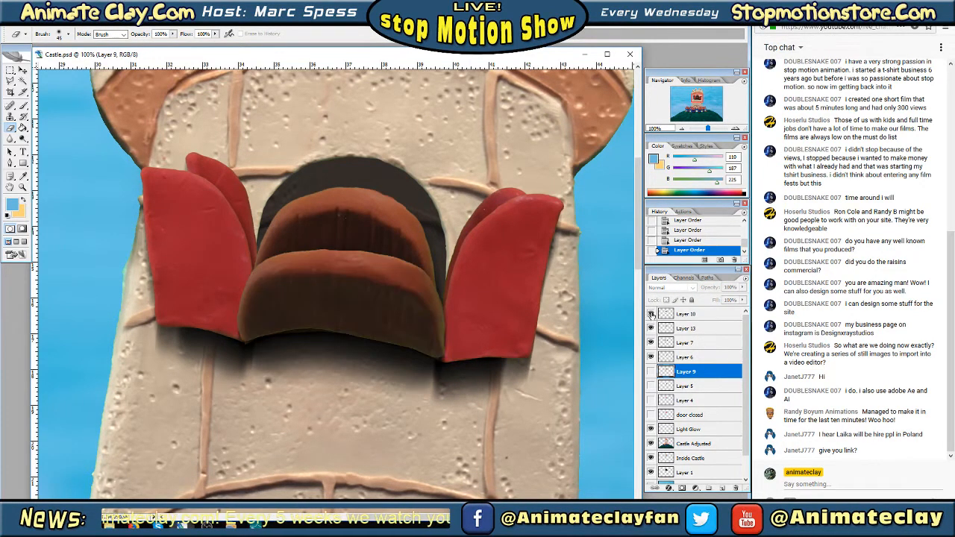
click(650, 328)
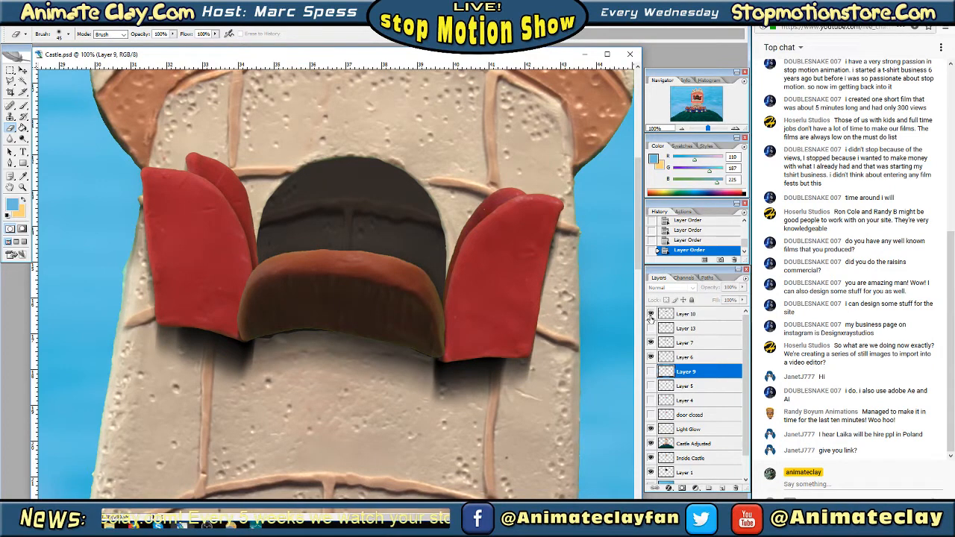
click(650, 314)
click(650, 329)
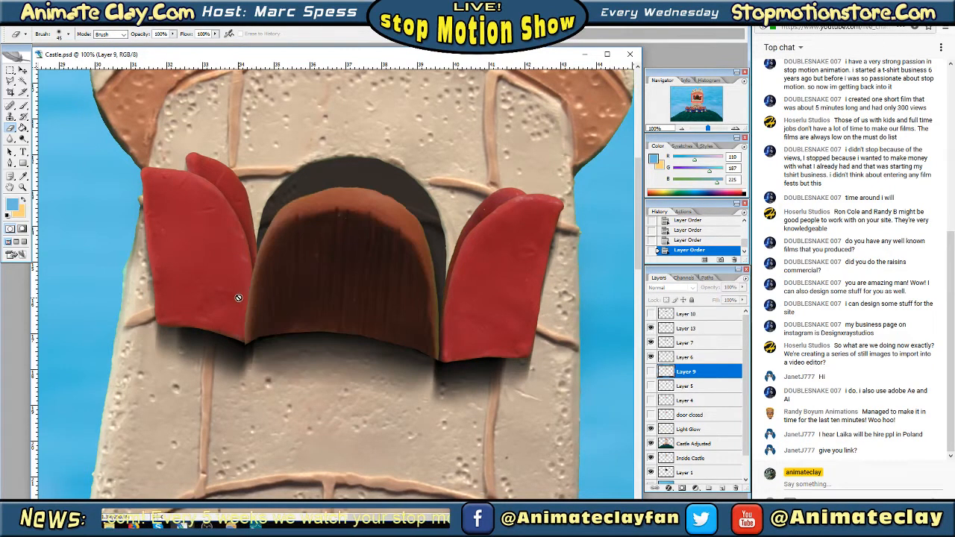
Erase the left edge of the wooden door on Layer 13 where it overlaps the left red door
click(678, 329)
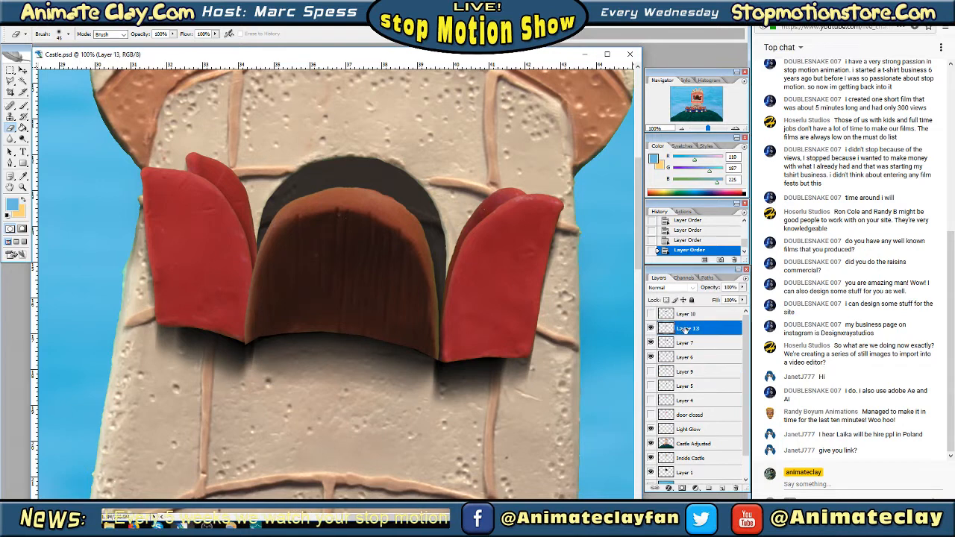
click(651, 328)
click(650, 329)
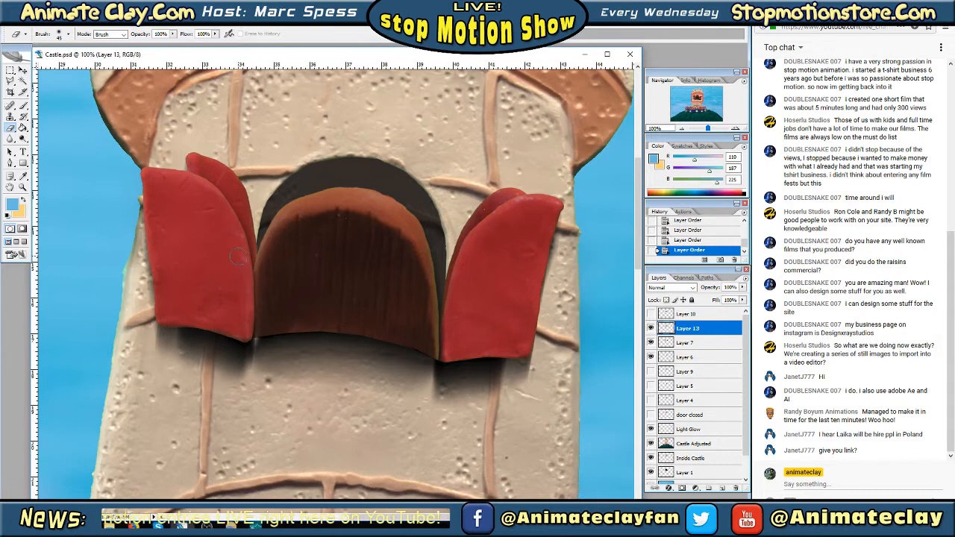
drag(237, 256, 235, 238)
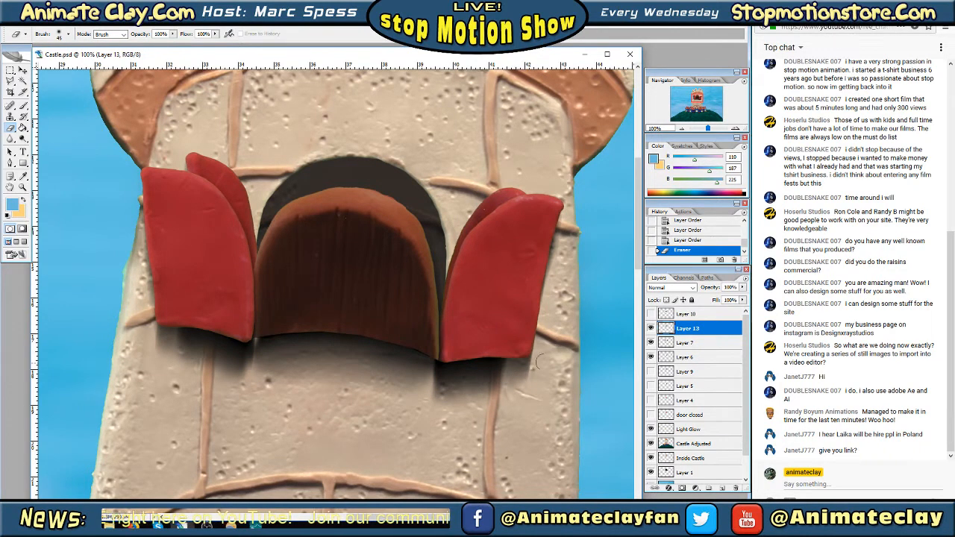
Hide Layer 6 and toggle Layer 13 to compare the wooden door's edges with the red doors on Layer 7
click(651, 357)
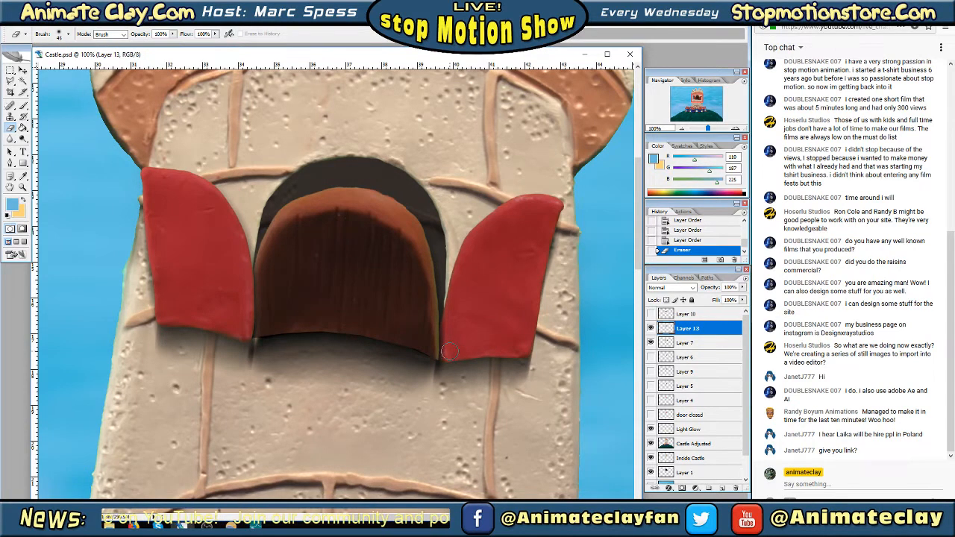
click(651, 328)
click(651, 328)
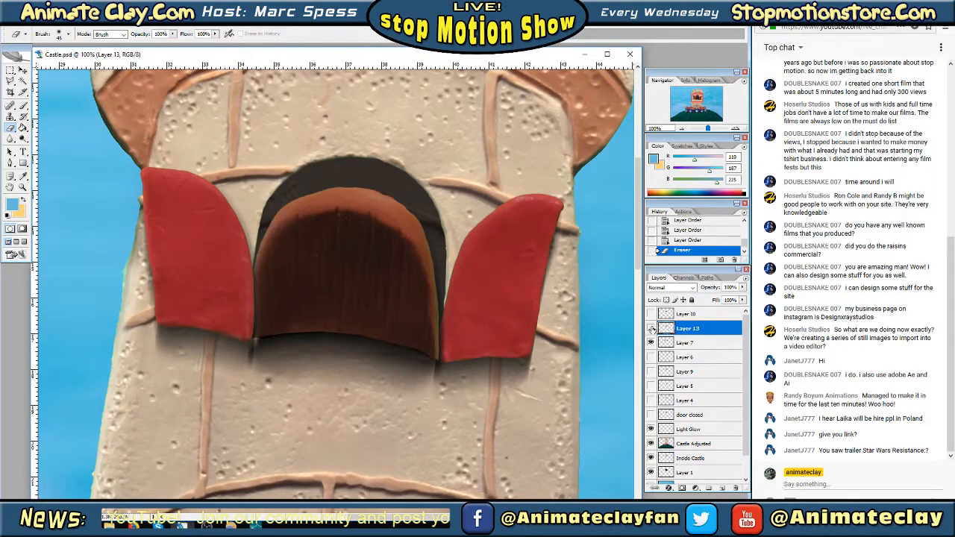
click(651, 328)
click(651, 328)
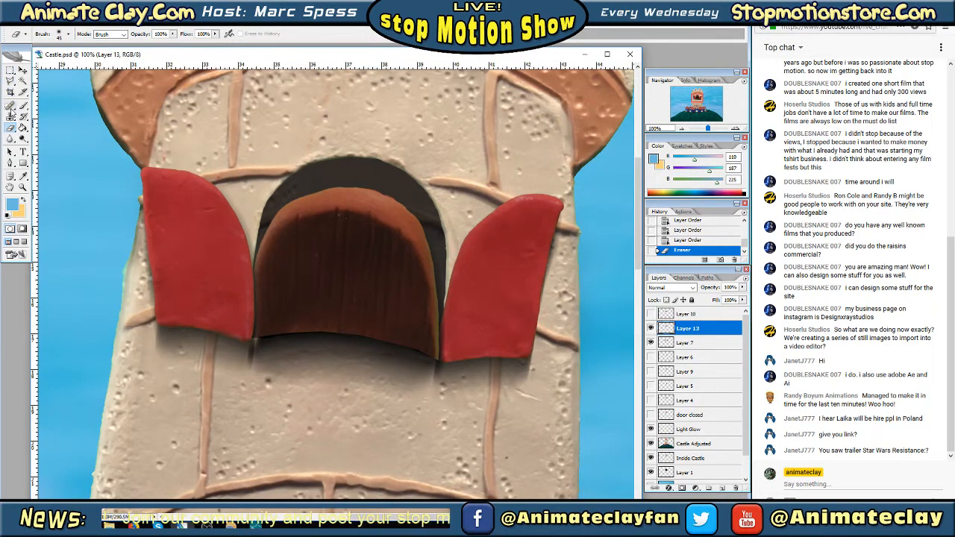
Erase Layer 13's lower-right edge where it overlaps the right red door, using a hard 13 px eraser brush
click(68, 34)
scroll(115, 123, up, 5)
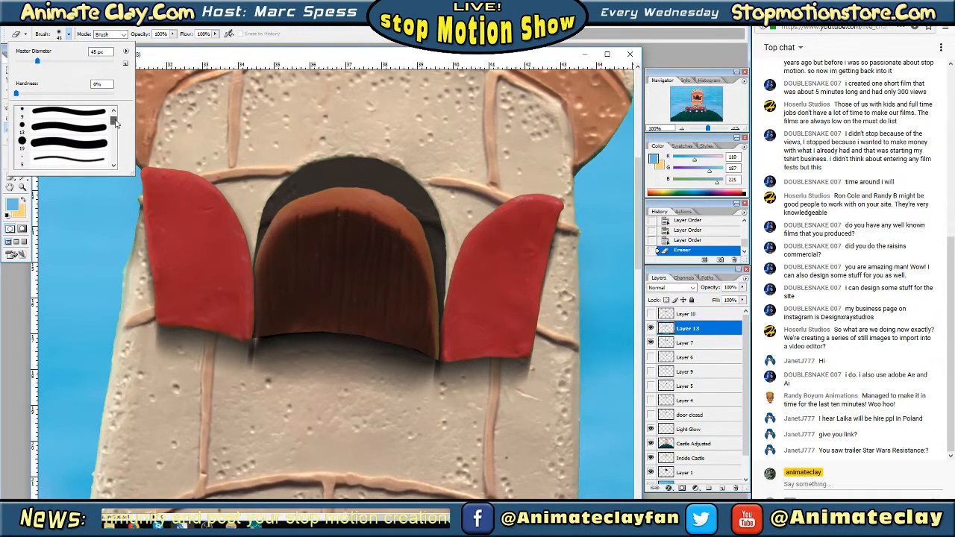
click(69, 130)
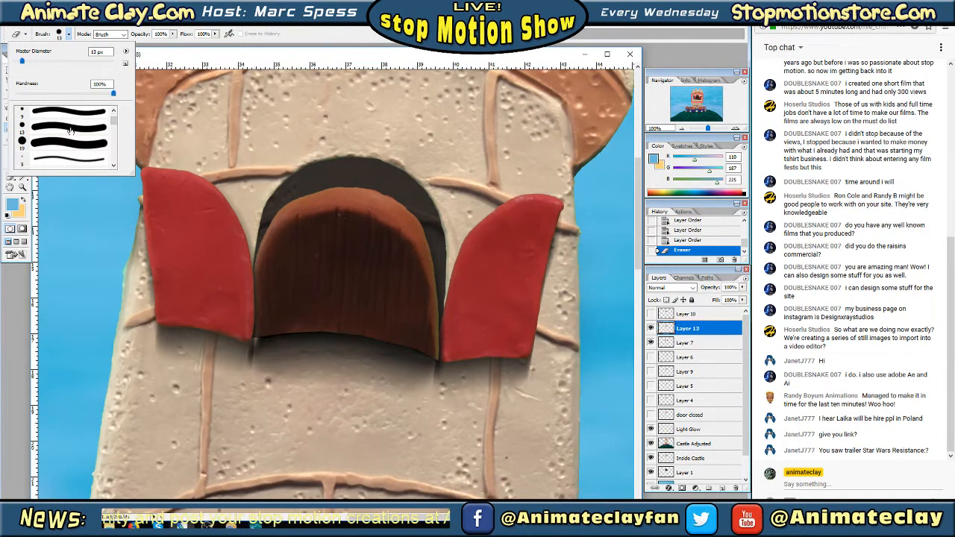
key(Tab)
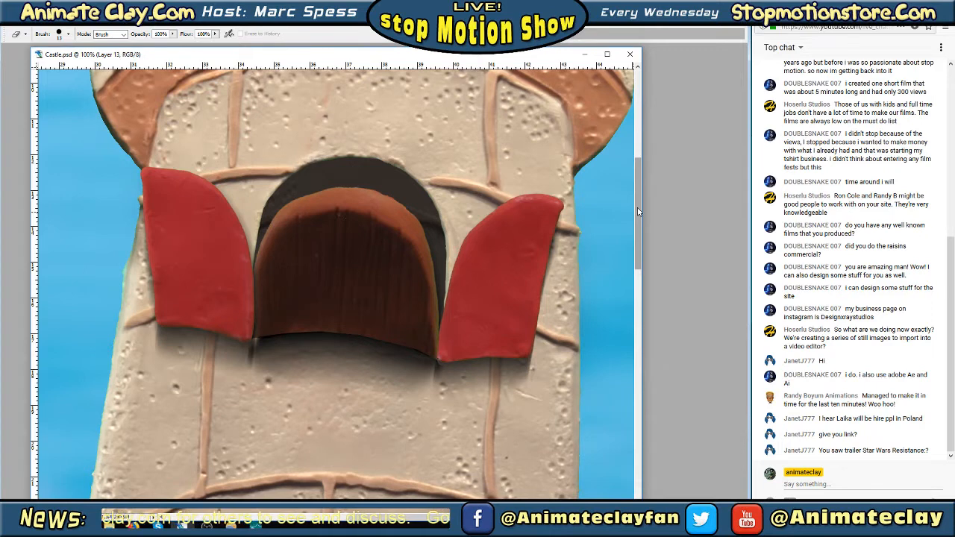
key(Tab)
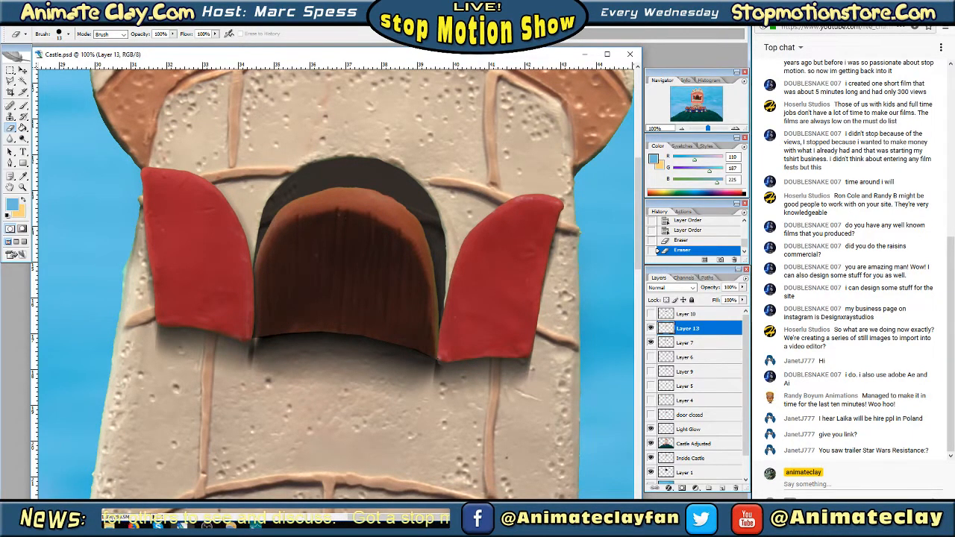
key(Tab)
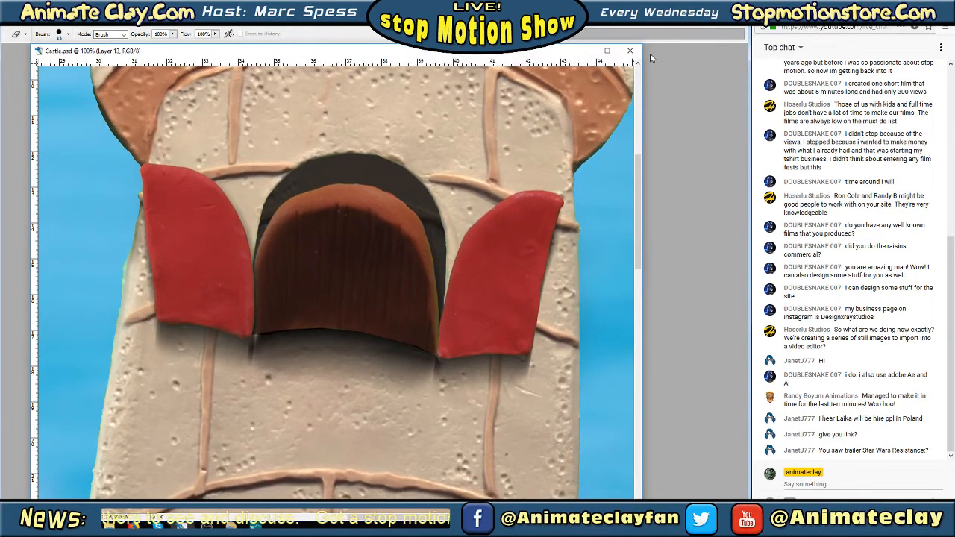
key(Tab)
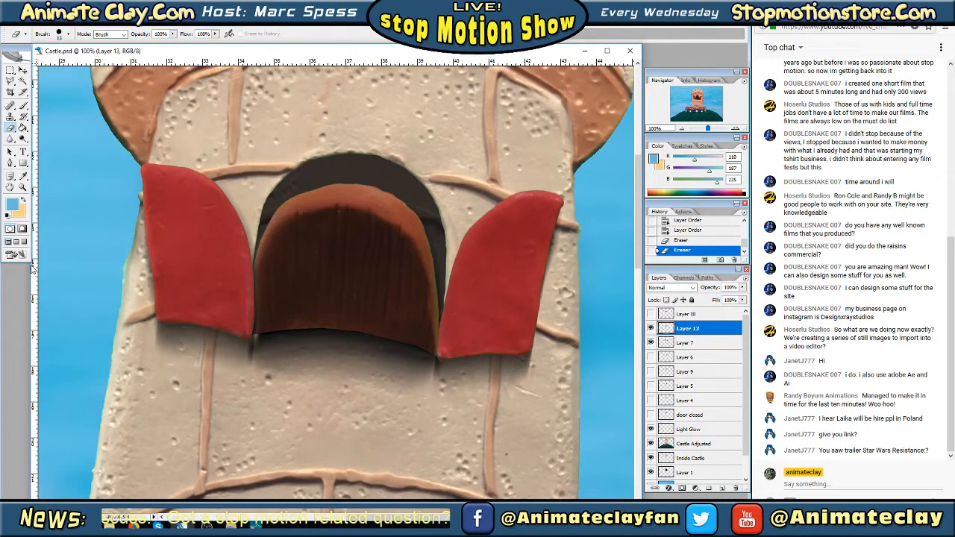
drag(30, 279, 25, 279)
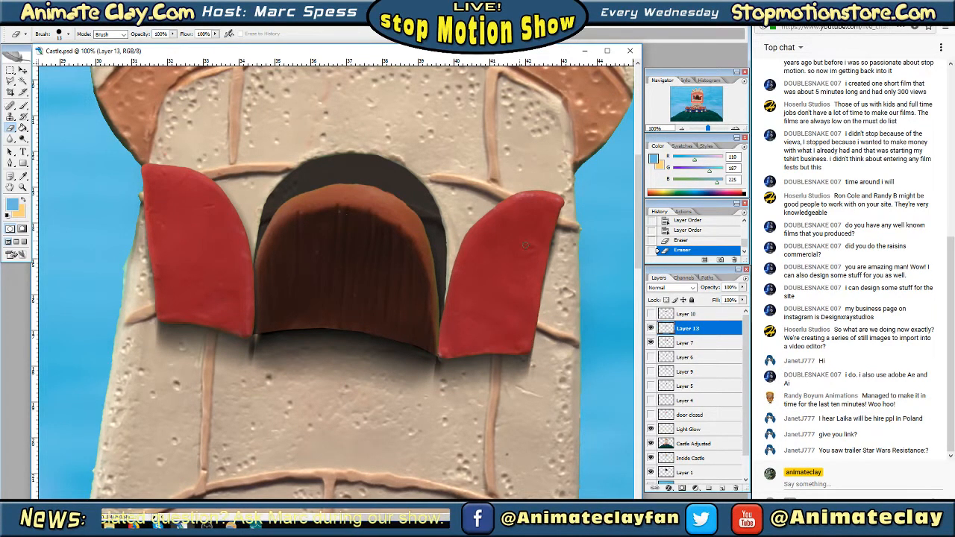
Show Layer 10, try erasing the dark edge beneath the drawbridge on Layer 13, and undo that erasure
click(651, 314)
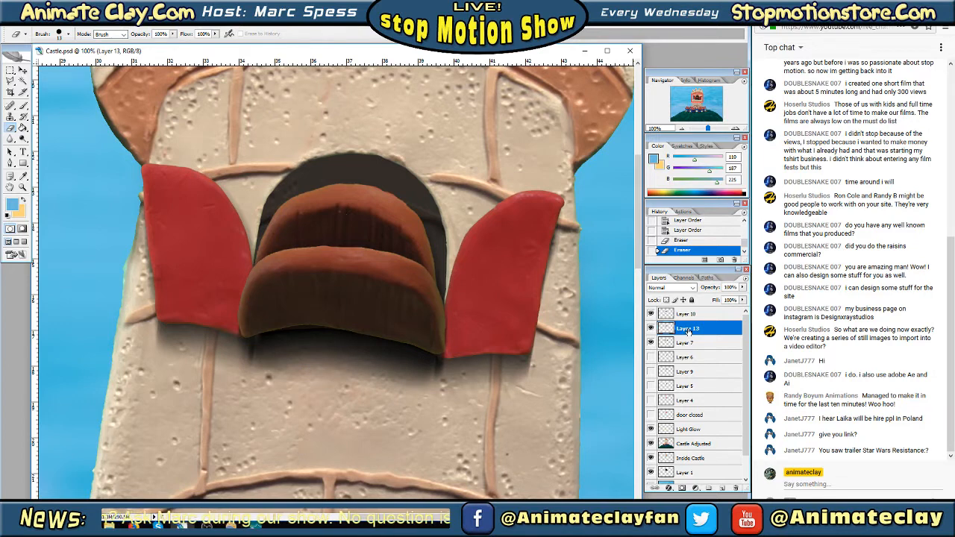
click(265, 335)
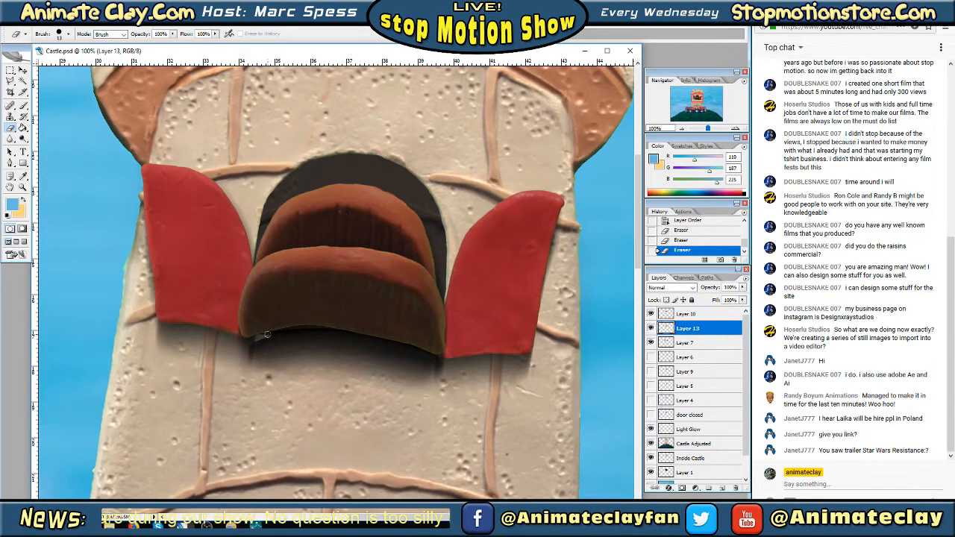
key(ctrl+z)
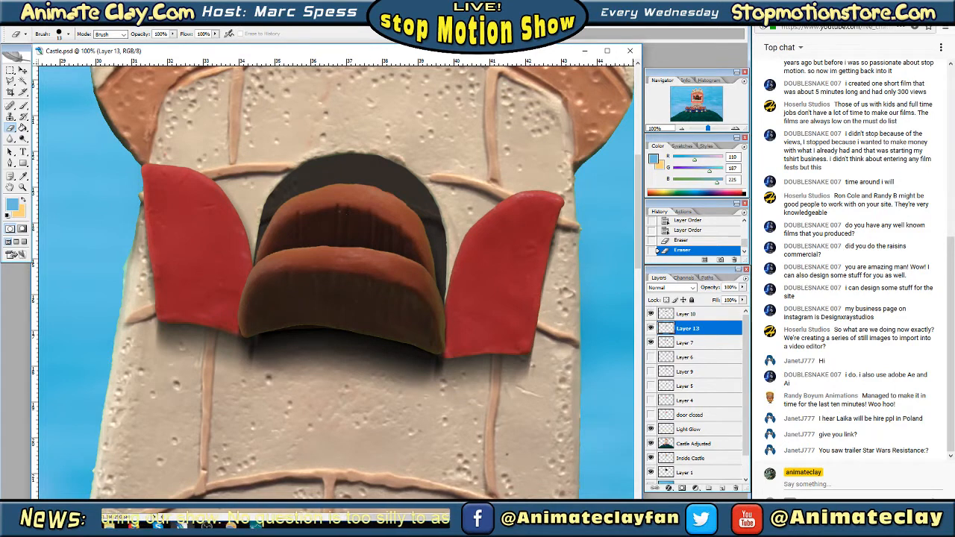
Check Layers 10 and 13 in turn, then hide Layers 7 and 13 to isolate the drawbridge on Layer 10
click(650, 329)
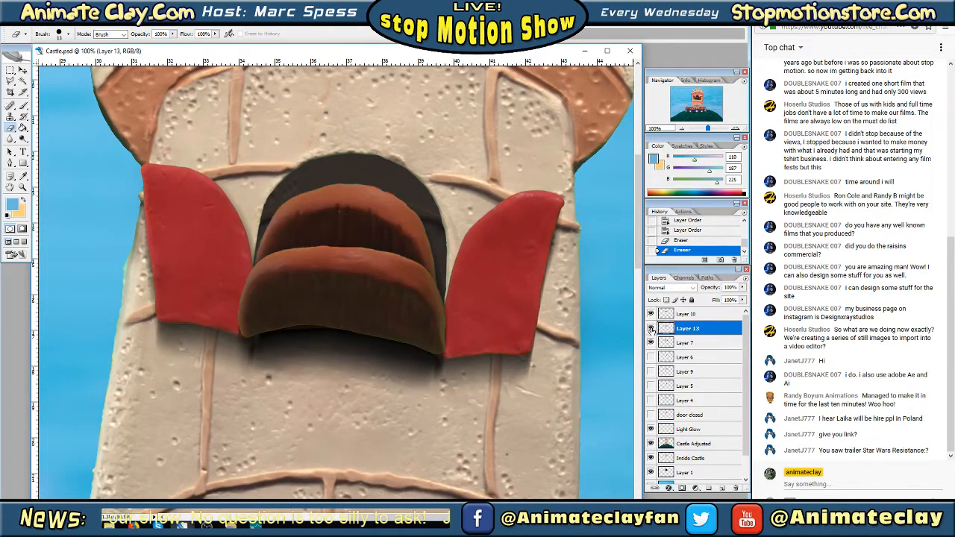
click(651, 314)
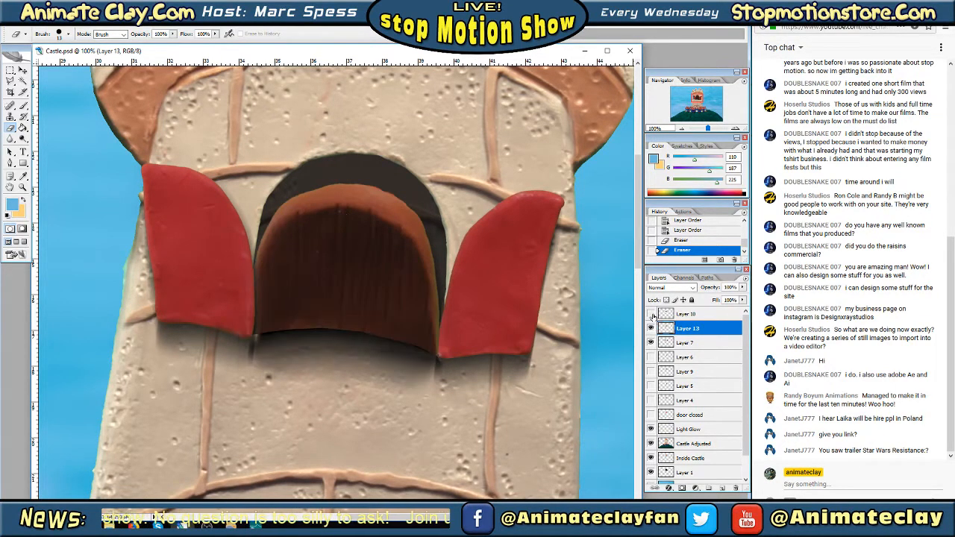
click(651, 314)
click(650, 343)
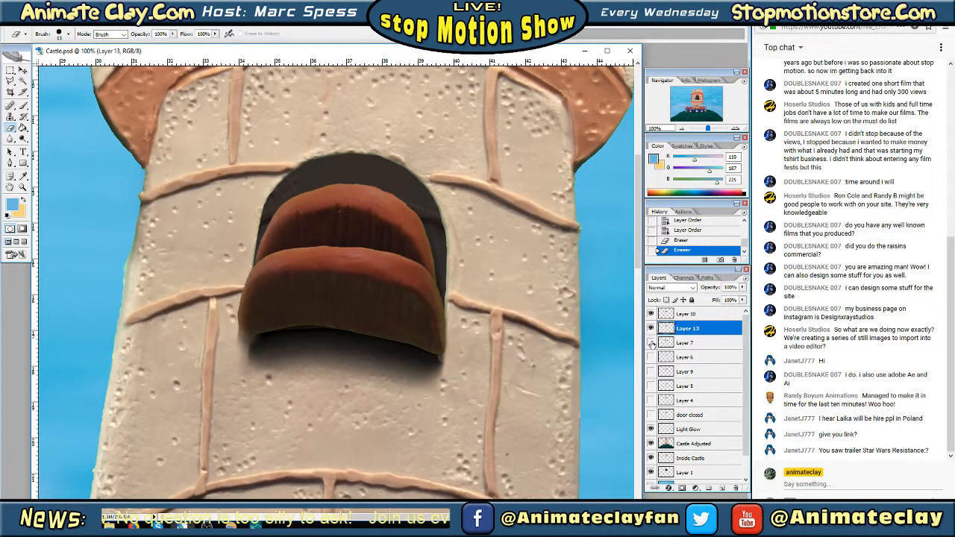
click(650, 328)
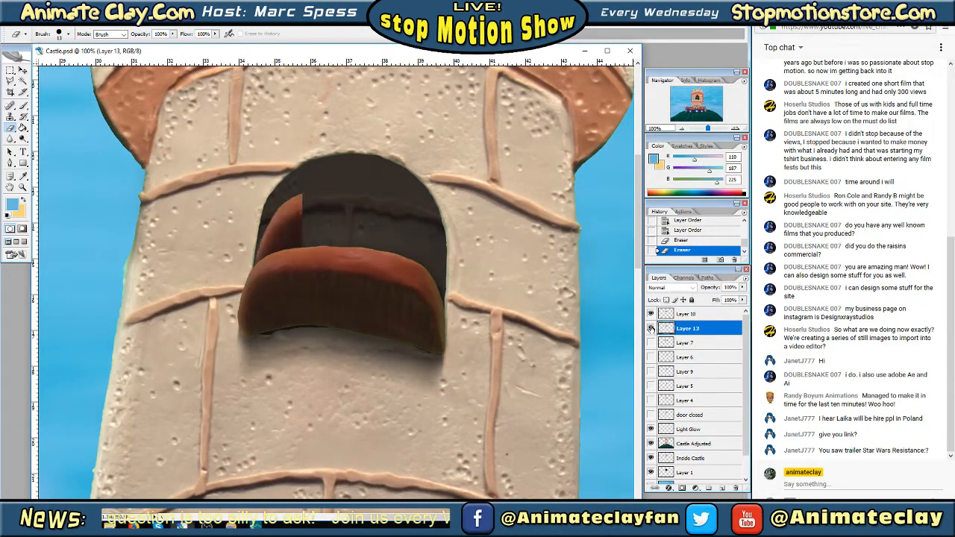
click(275, 328)
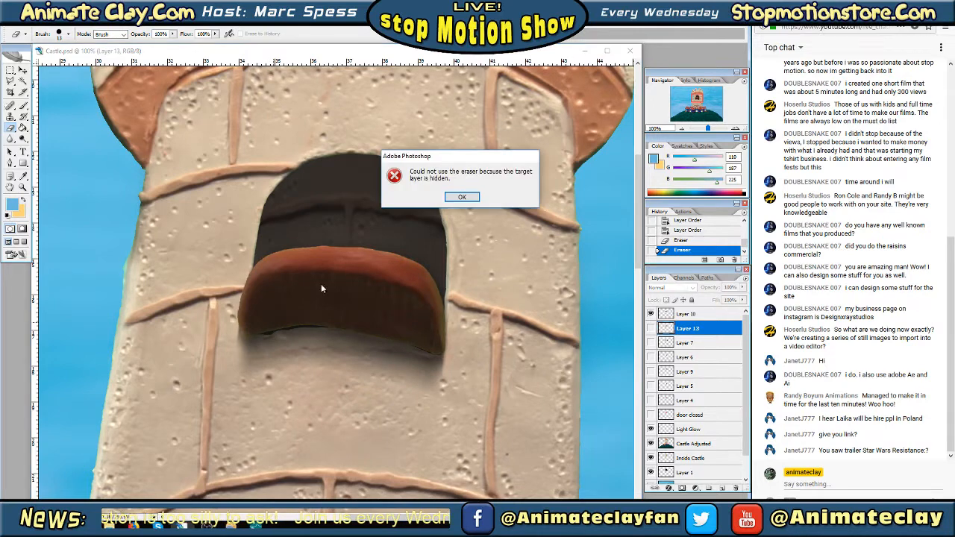
click(460, 197)
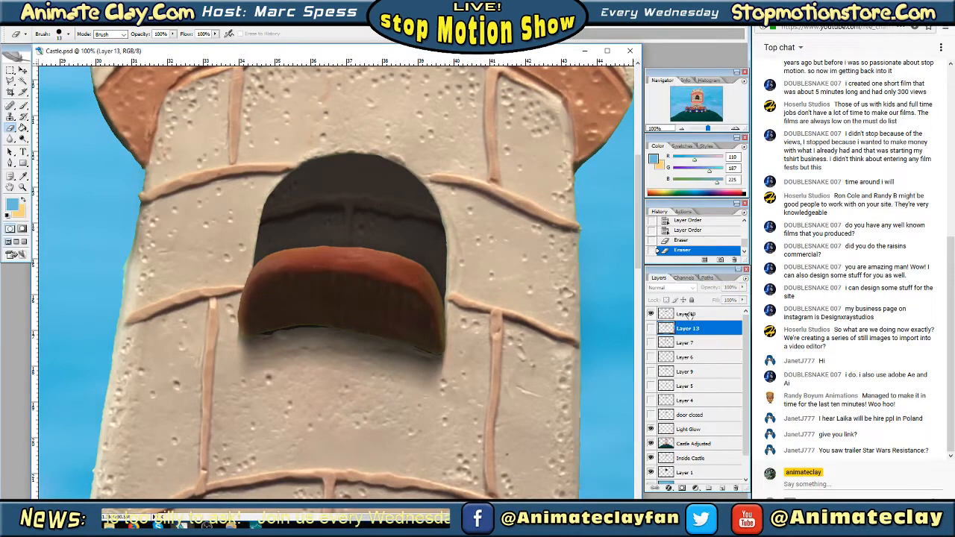
Select Layer 10 and sample the drawbridge's dark brown as the foreground colour
click(688, 315)
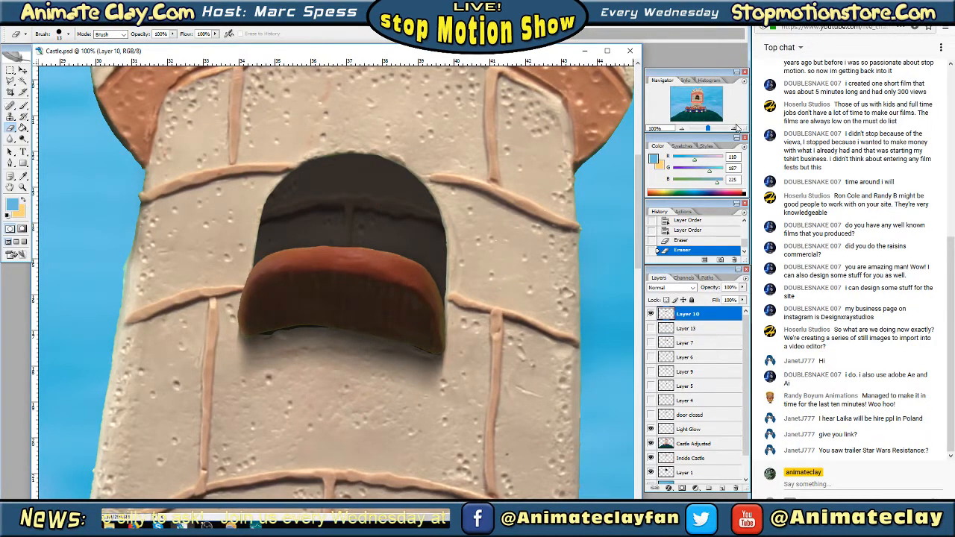
click(735, 129)
click(735, 128)
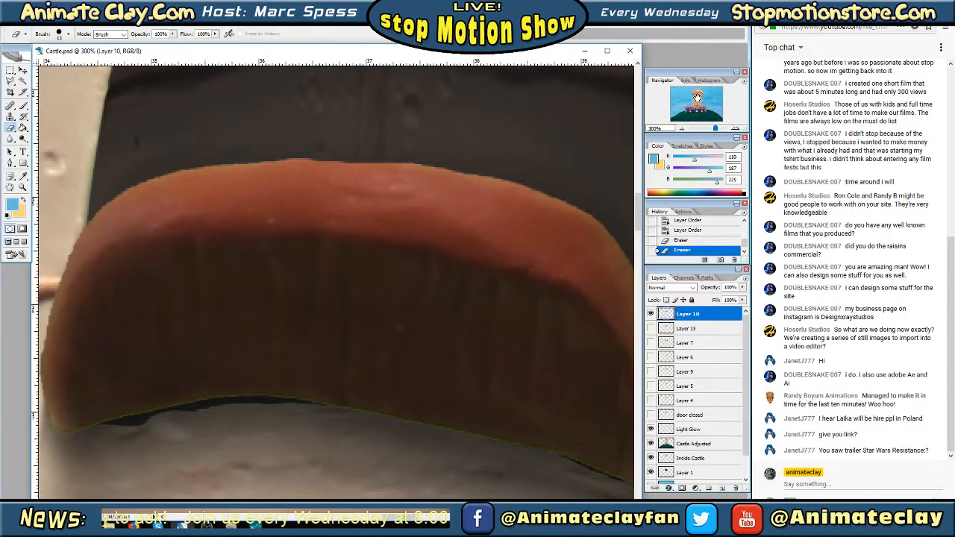
drag(696, 96, 696, 98)
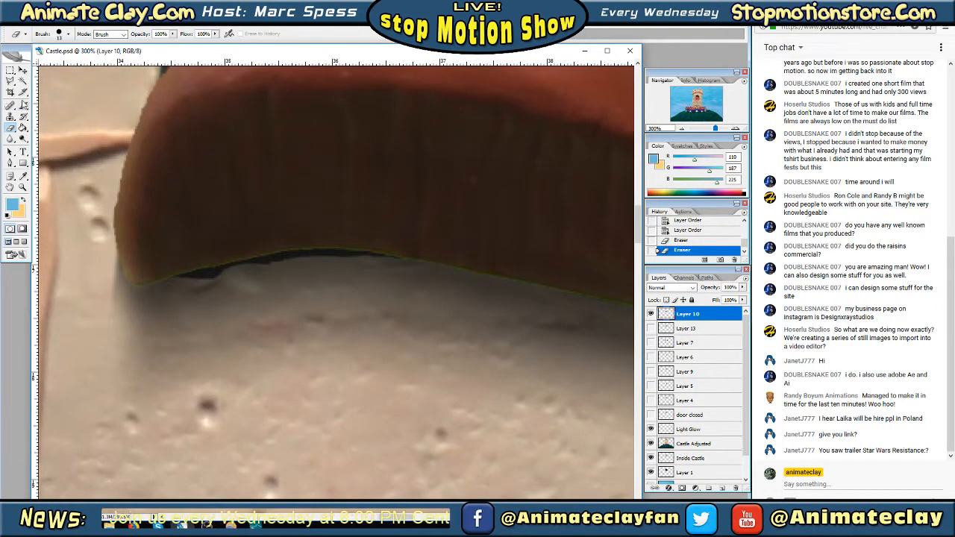
click(23, 176)
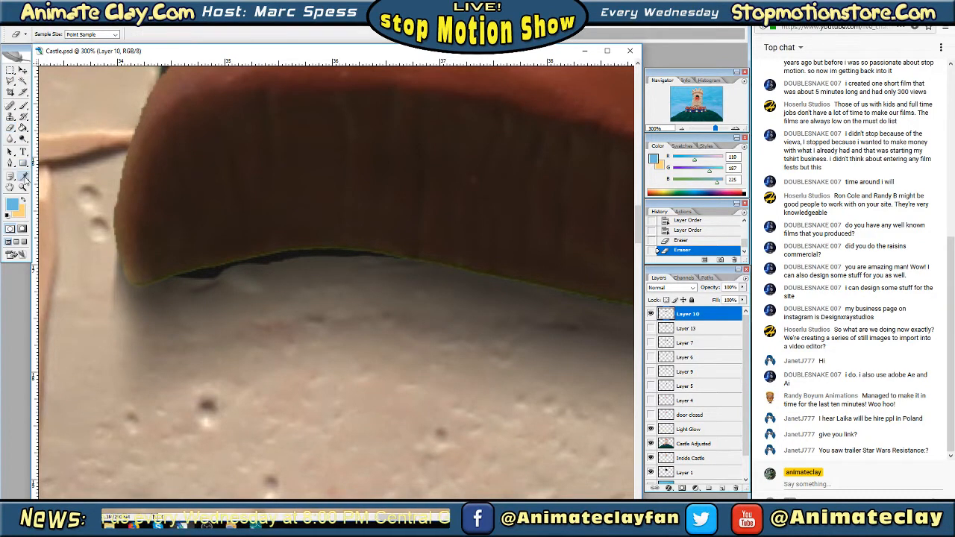
click(153, 194)
Paint over the green fringe along the drawbridge's lower-left edge on Layer 10 with a soft 9 px brush
click(26, 105)
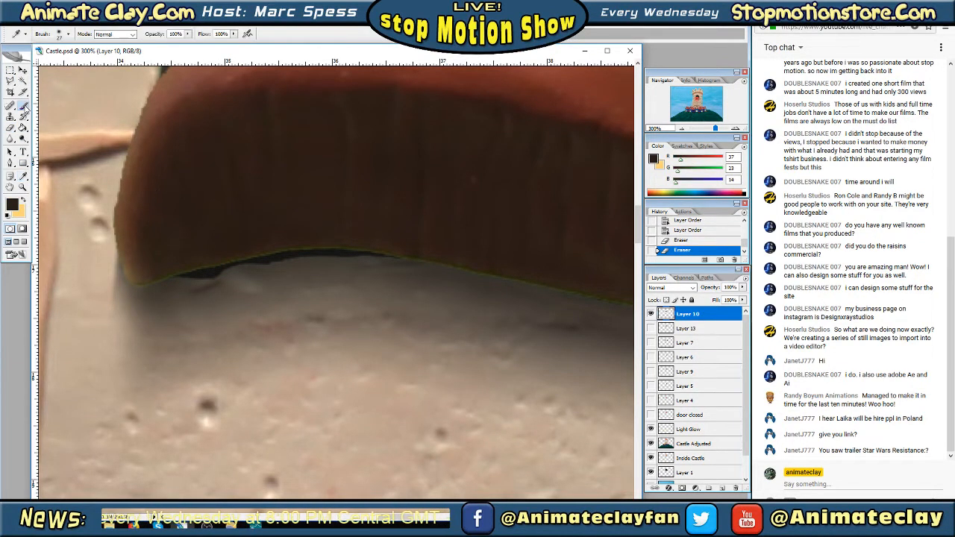
click(69, 33)
scroll(106, 128, down, 2)
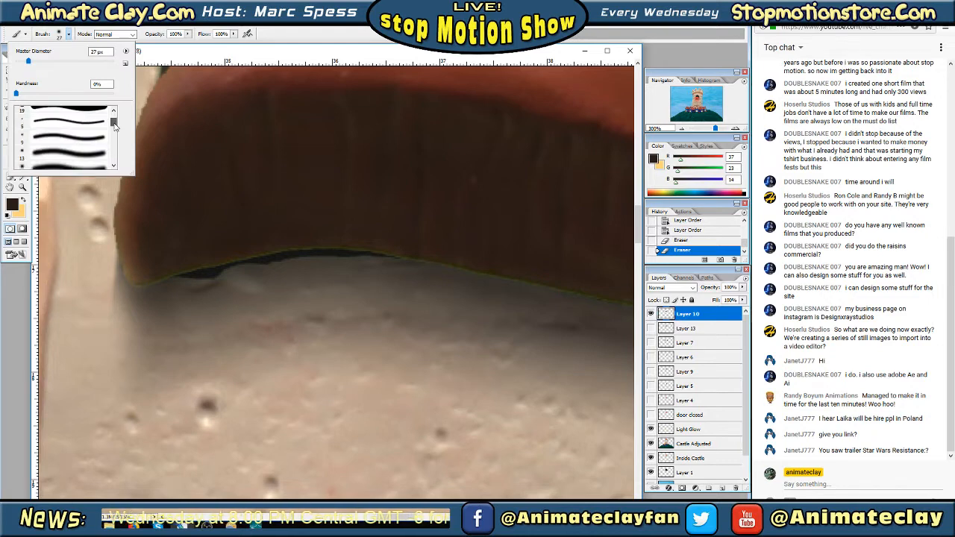
click(84, 129)
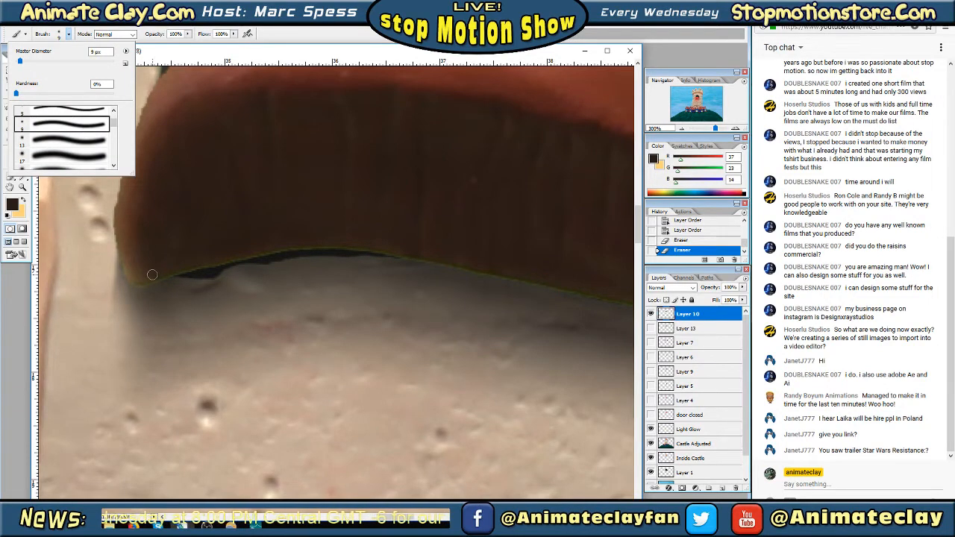
key(Tab)
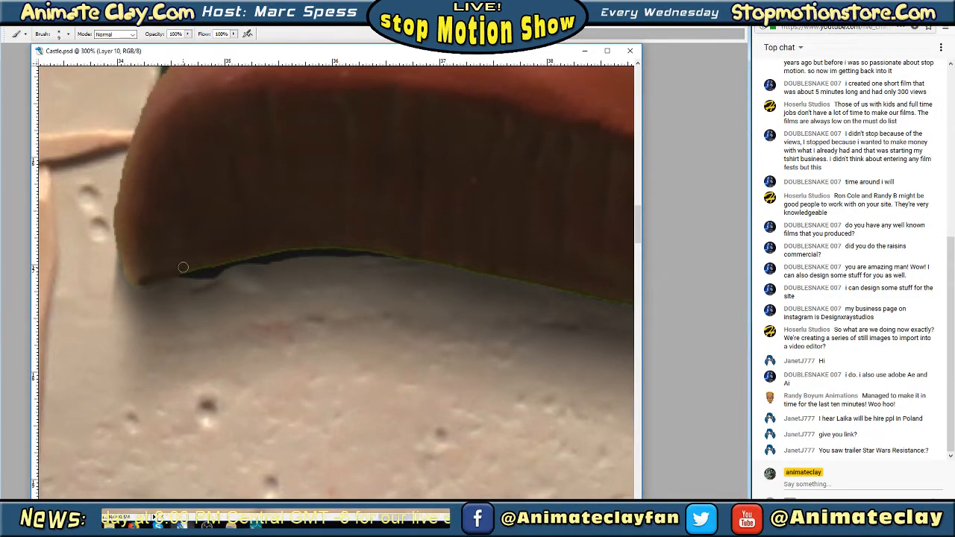
mouse_move(183, 267)
mouse_down()
mouse_move(313, 243)
mouse_move(423, 257)
mouse_up()
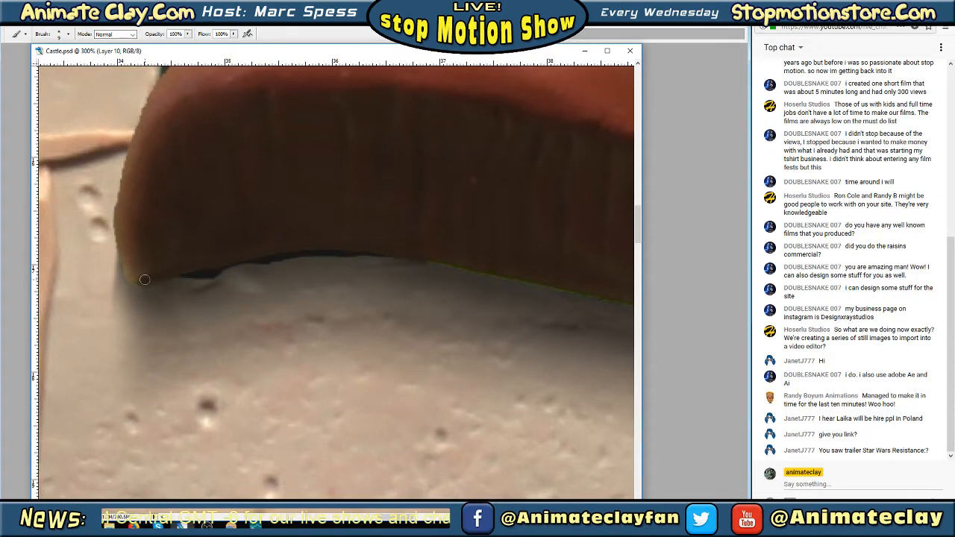
drag(144, 281, 128, 275)
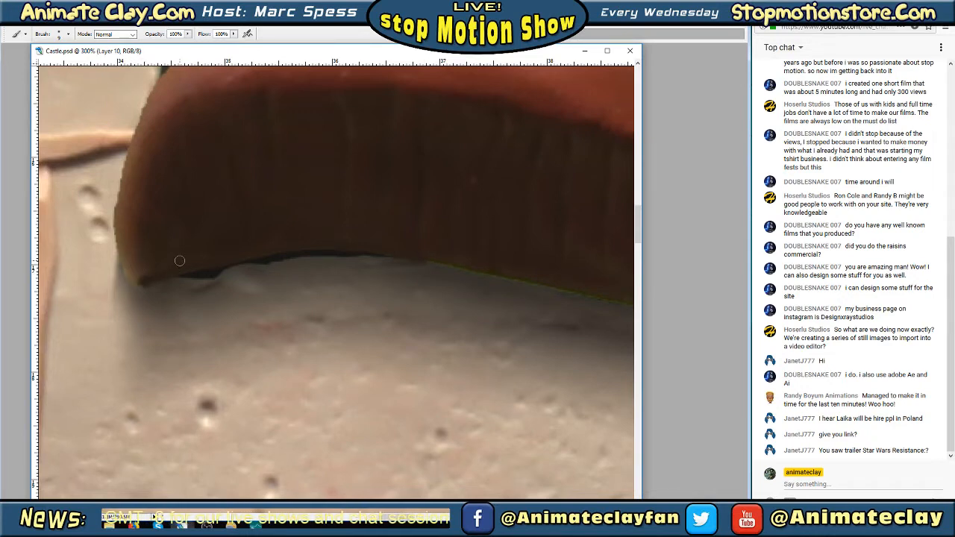
Paint dark brown over the remaining green fringe along the drawbridge's lower edge, continuing to its lower-right corner
click(640, 141)
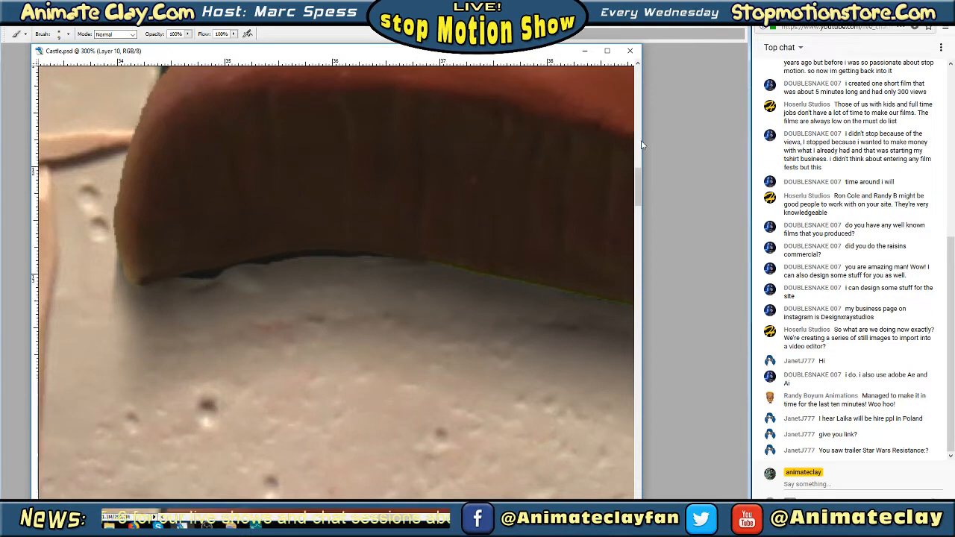
drag(638, 180, 636, 208)
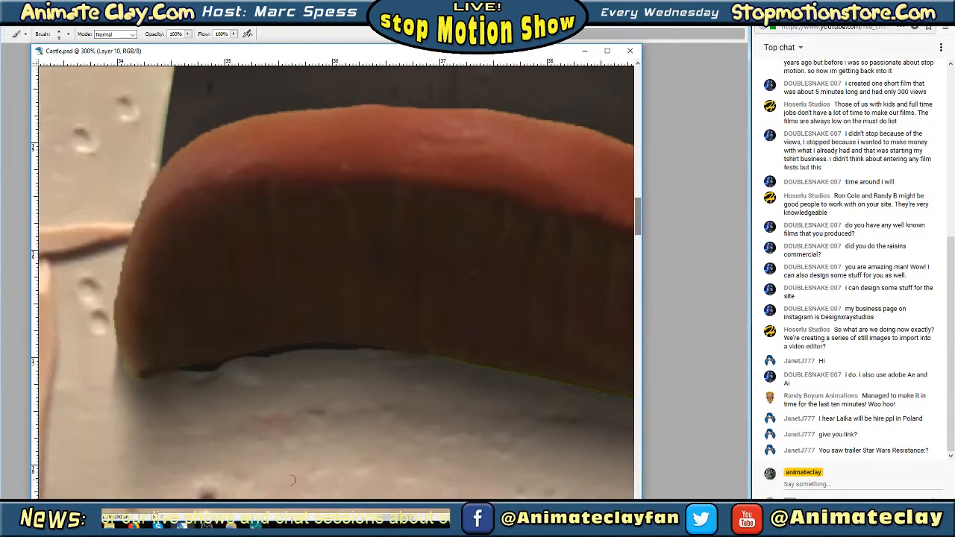
mouse_move(345, 518)
mouse_down()
mouse_move(260, 518)
mouse_move(356, 518)
mouse_up()
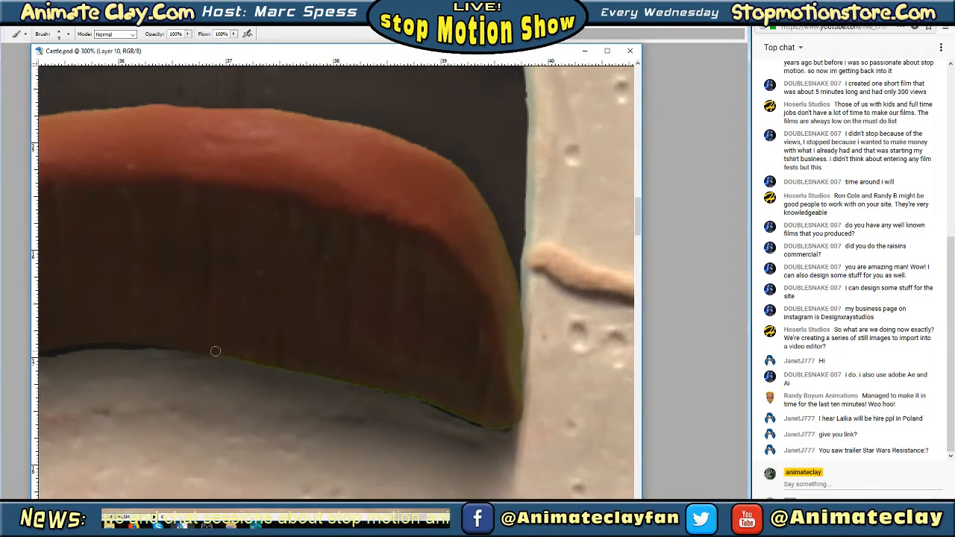
shift+click(265, 364)
shift+click(315, 372)
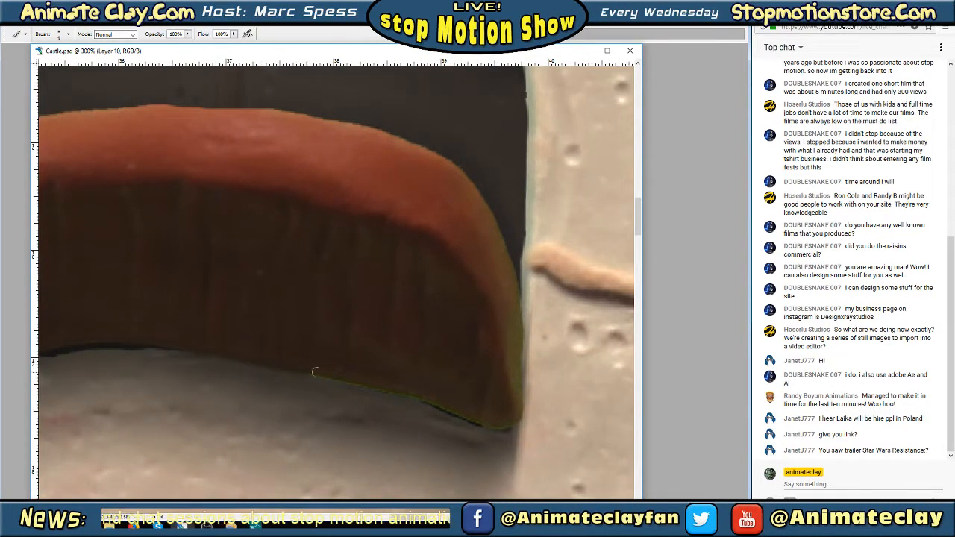
shift+click(339, 376)
shift+click(368, 383)
shift+click(388, 387)
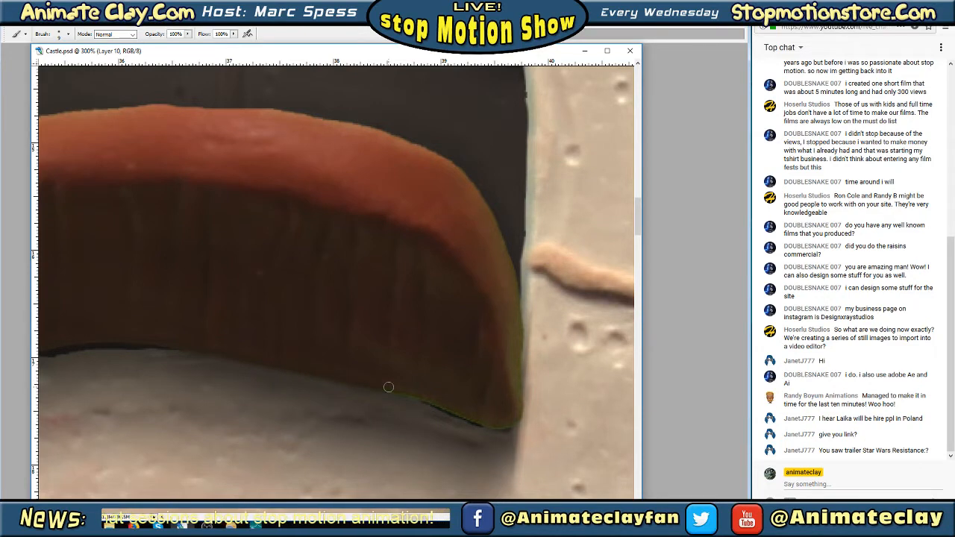
shift+click(406, 391)
shift+click(425, 397)
shift+click(444, 404)
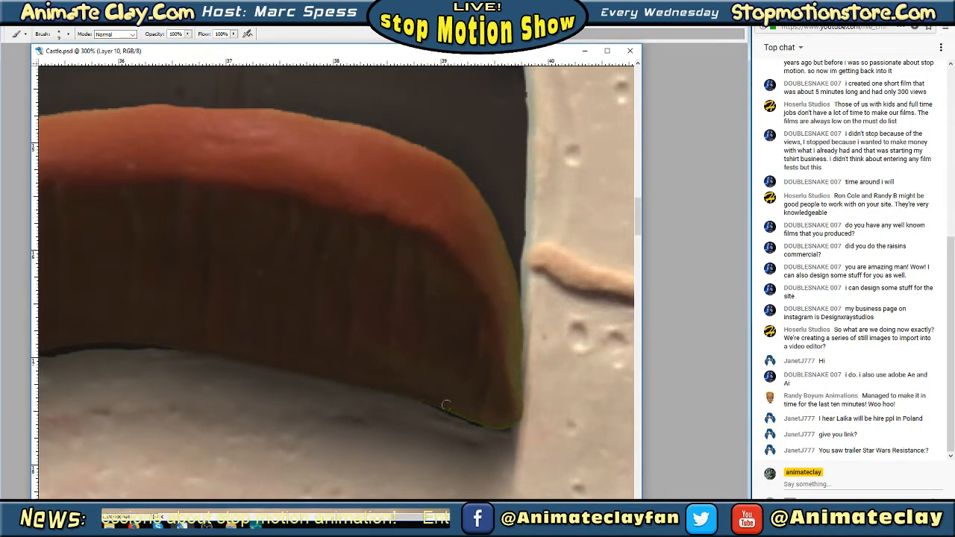
shift+click(459, 411)
shift+click(473, 417)
shift+click(482, 422)
shift+click(497, 425)
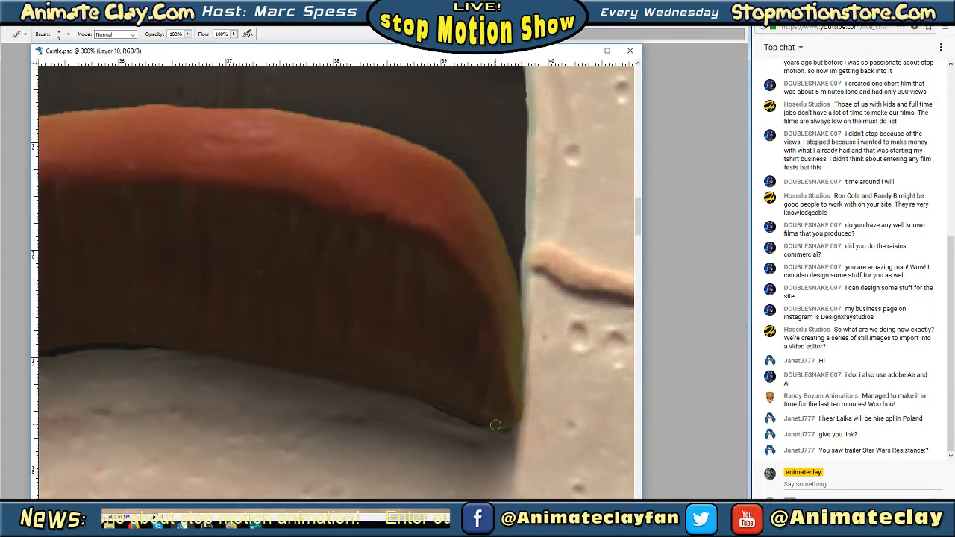
shift+click(507, 424)
shift+click(515, 420)
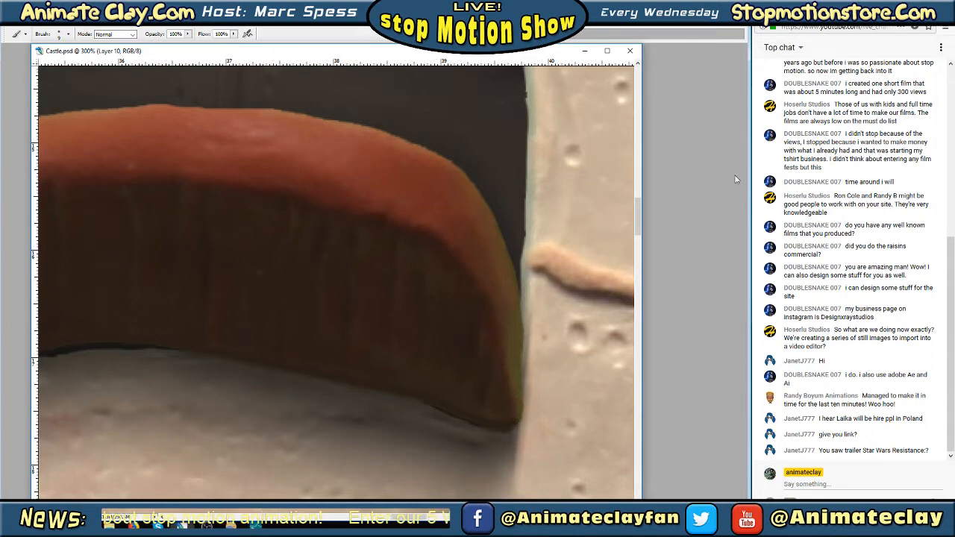
Hide Layer 10, check Layers 13, 7 and 6 one at a time, and leave Layer 9's door showing
drag(640, 205, 639, 209)
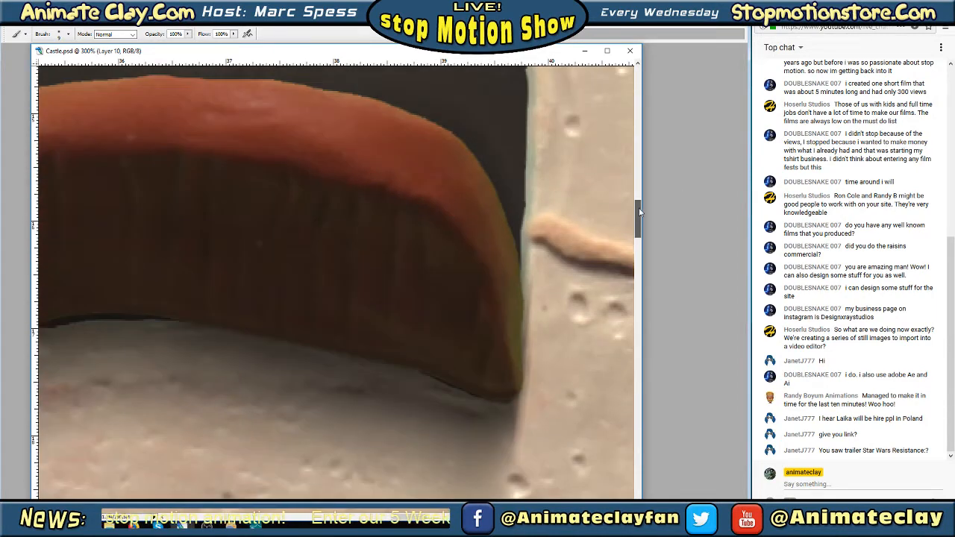
key(Tab)
click(681, 130)
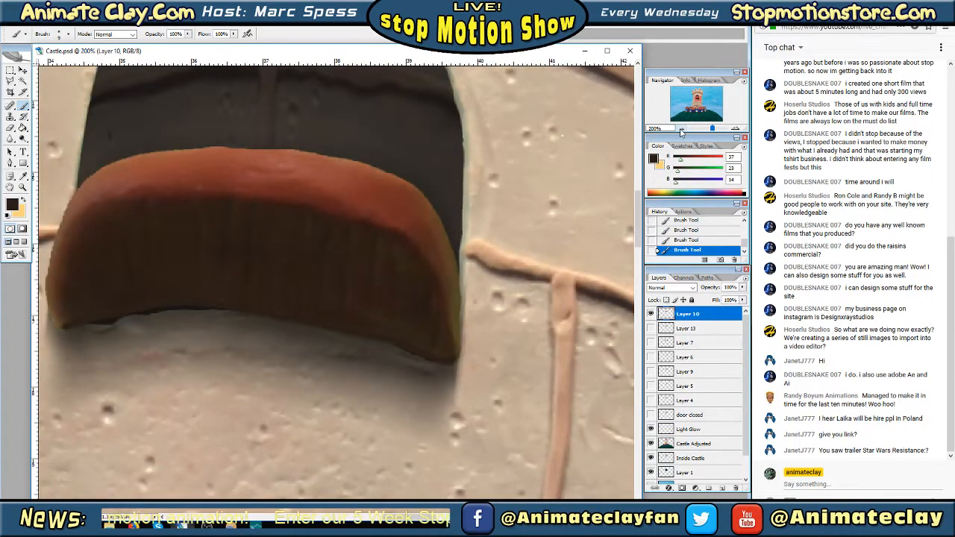
click(680, 130)
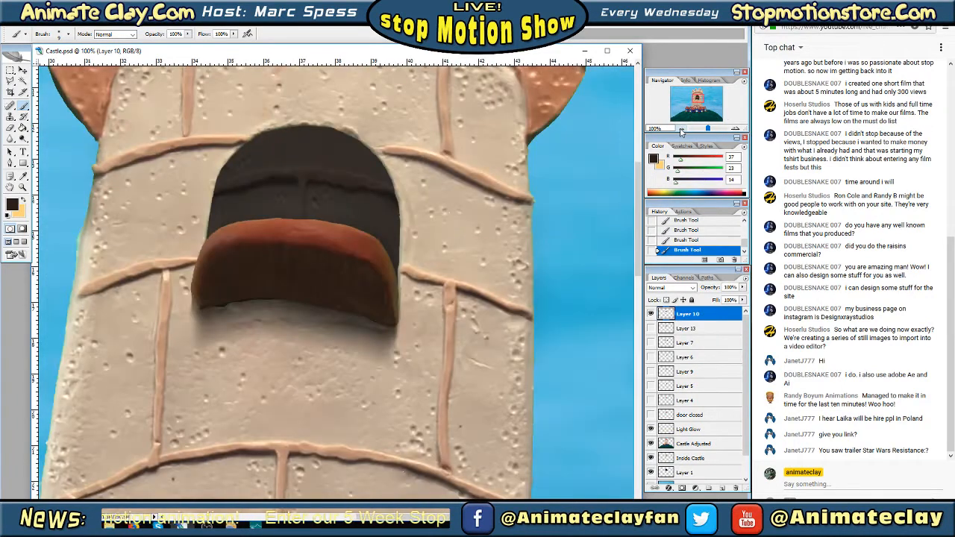
click(650, 314)
click(651, 328)
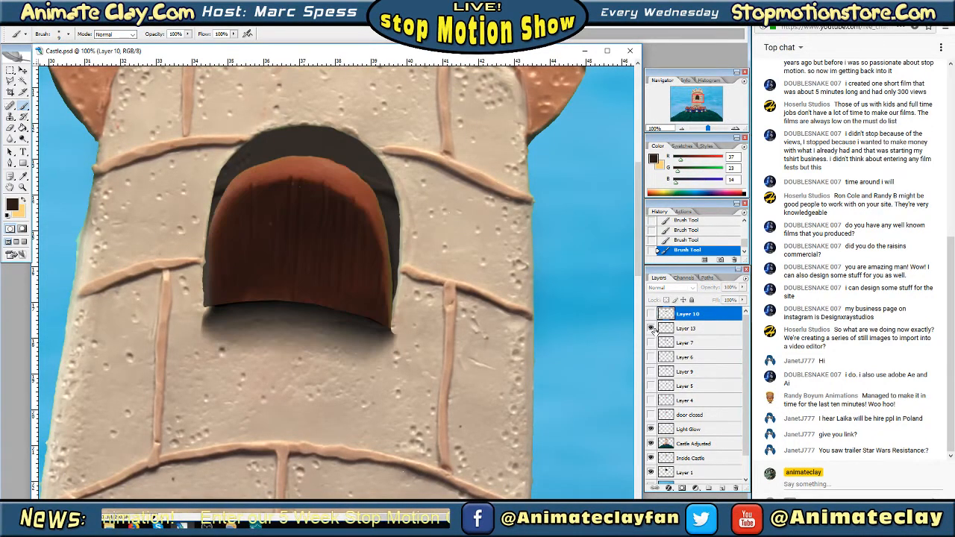
click(650, 328)
click(651, 342)
click(651, 342)
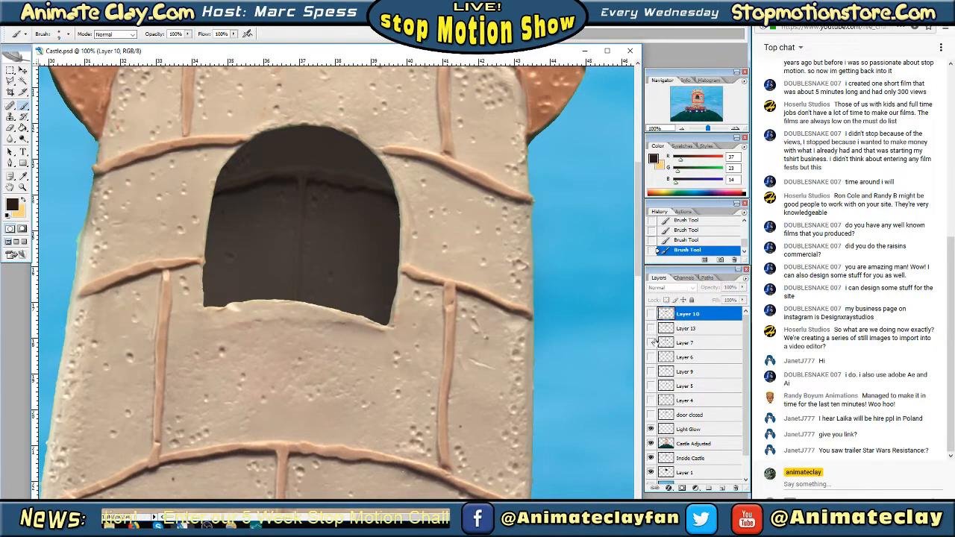
click(651, 357)
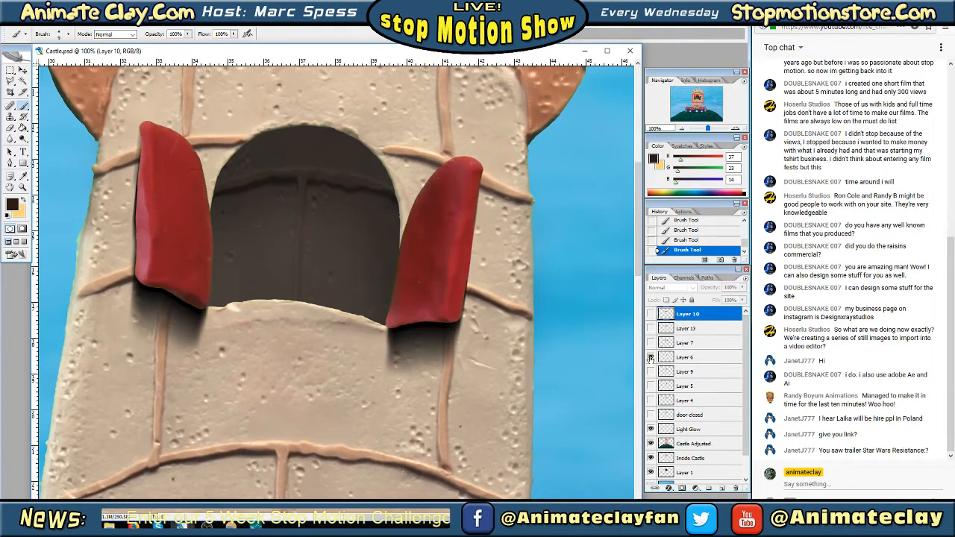
click(650, 358)
click(650, 371)
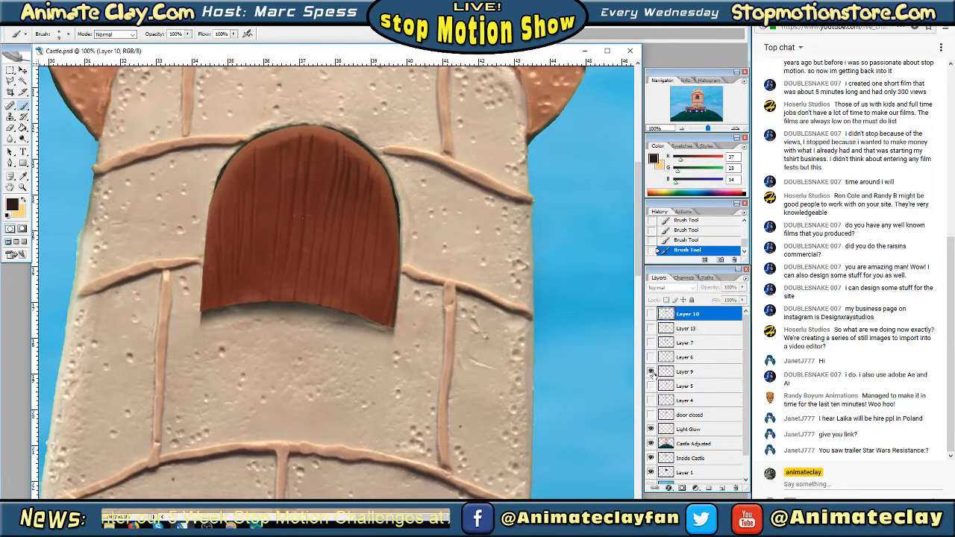
Try painting the lower-left edge of Layer 9's door in dark brown and undo the strokes
click(735, 128)
click(735, 129)
drag(699, 99, 699, 100)
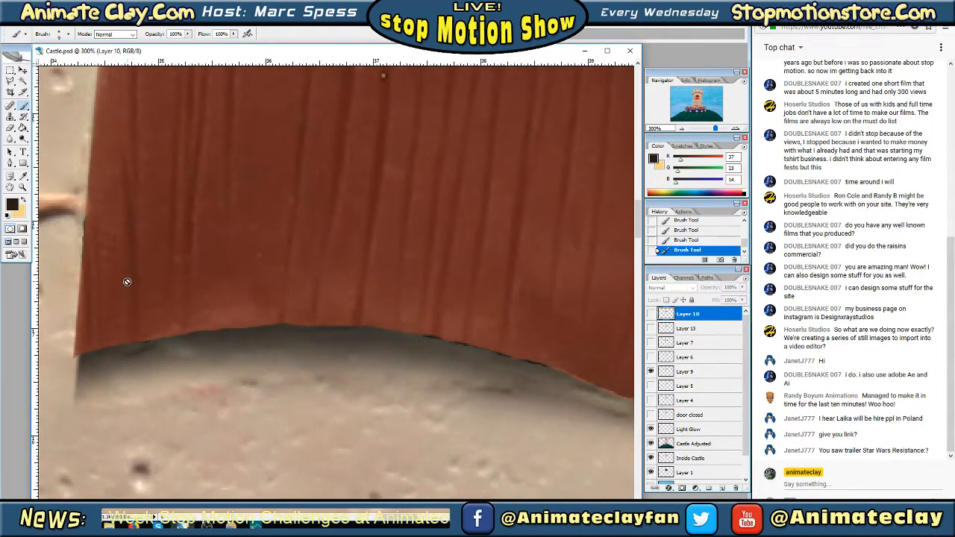
click(650, 372)
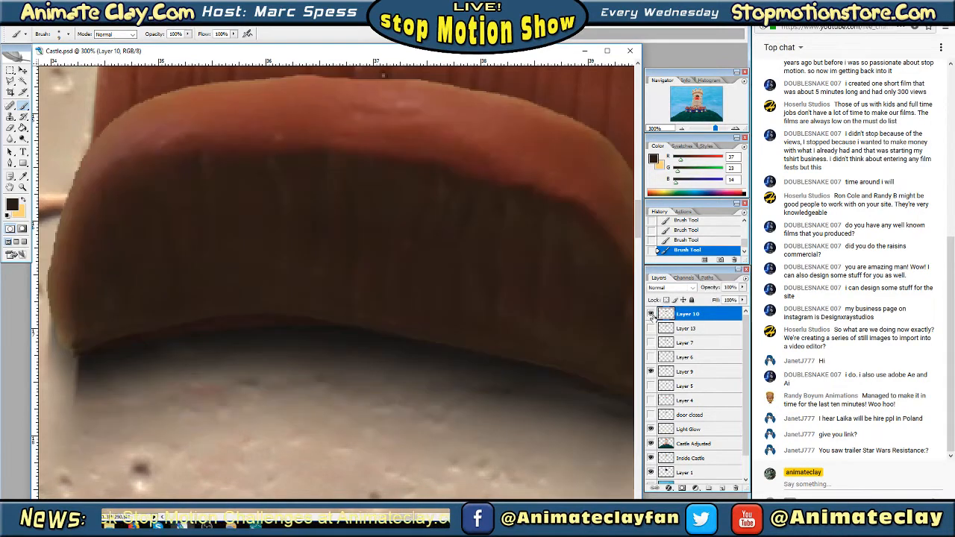
click(651, 371)
click(701, 371)
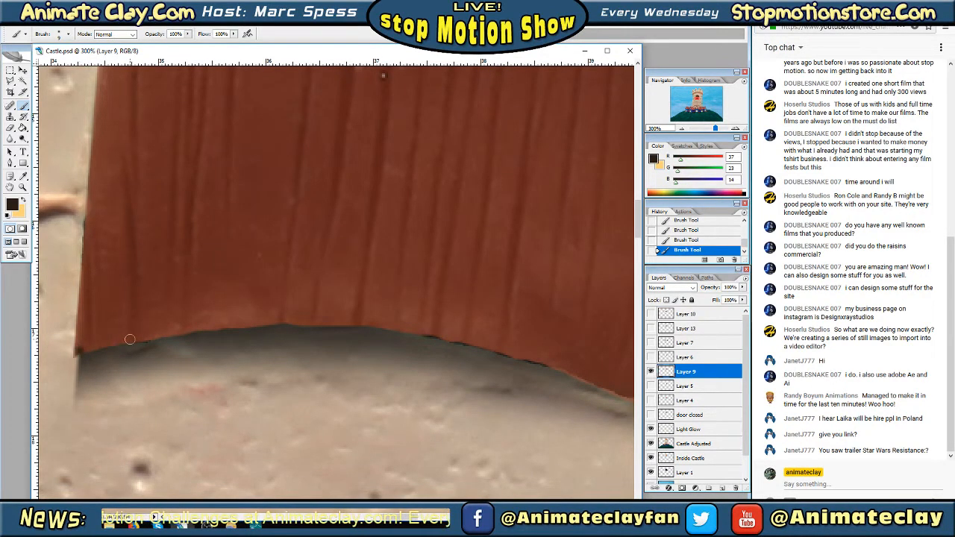
shift+click(130, 340)
key(ctrl+z)
key(ctrl+z)
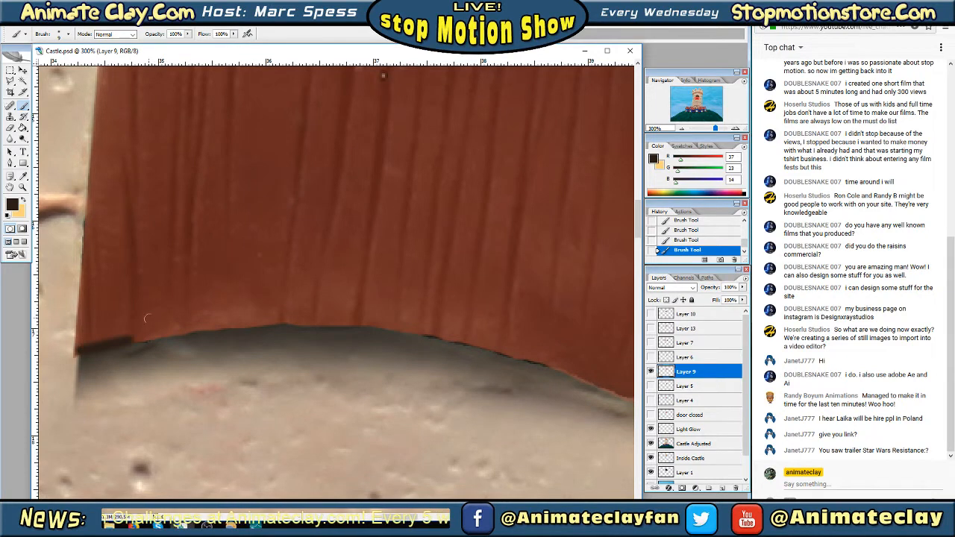
key(ctrl+z)
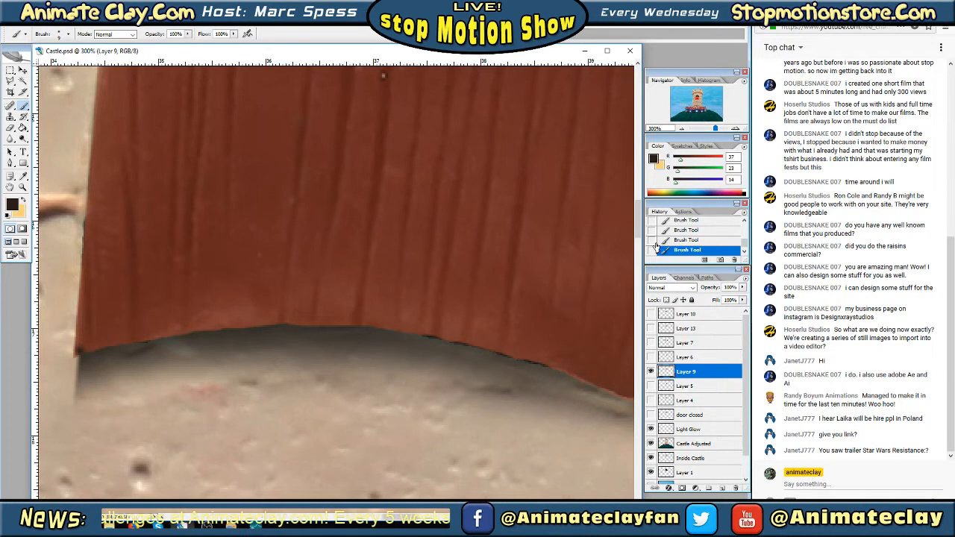
click(683, 240)
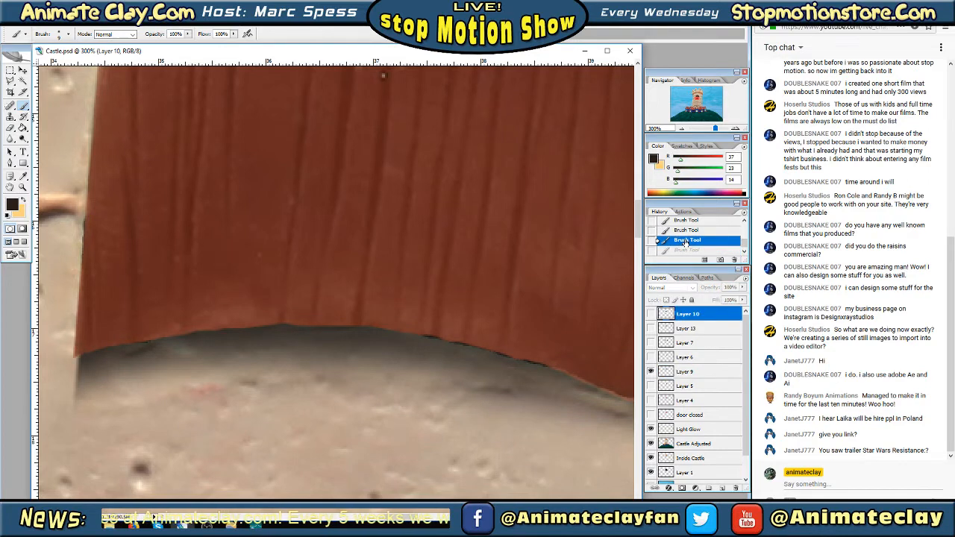
Sample a reddish brown from the door as the foreground colour and set a soft 5 px brush
click(23, 176)
click(136, 255)
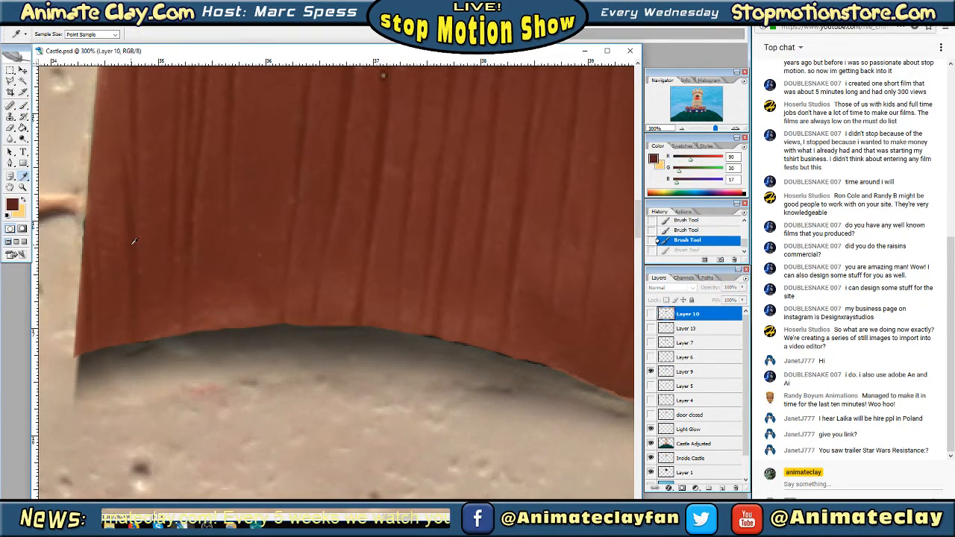
click(23, 106)
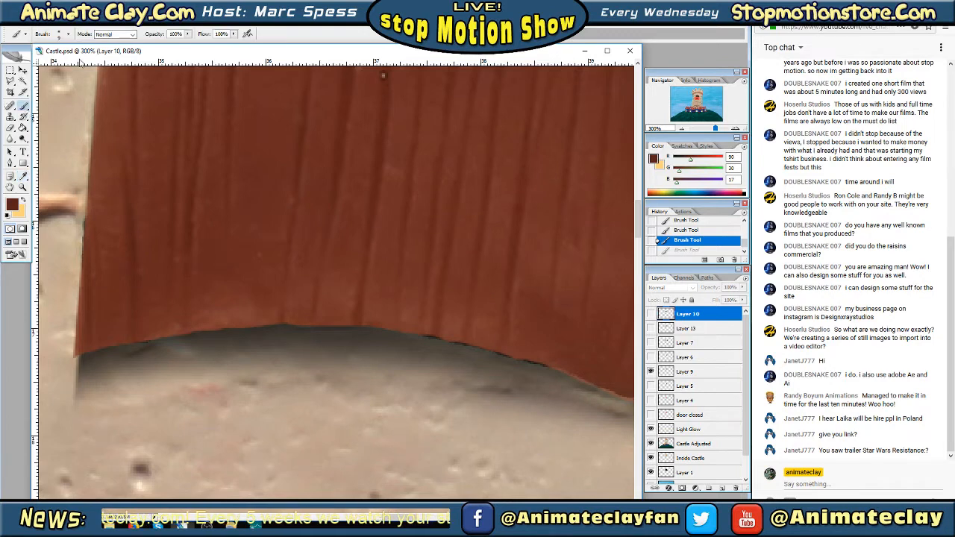
click(67, 35)
click(90, 112)
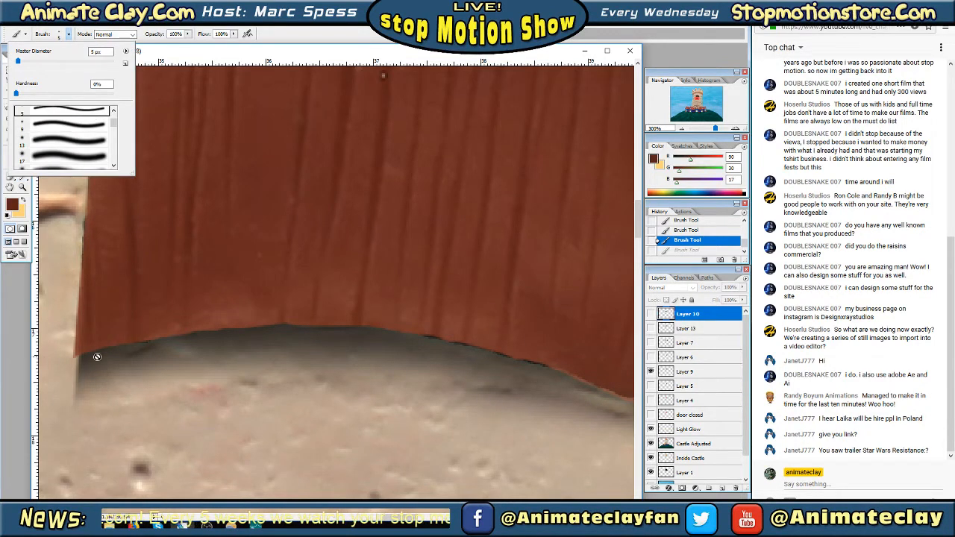
Select Layer 9 and paint reddish brown along the door's whole lower edge to cover the dark ragged fringe
key(Tab)
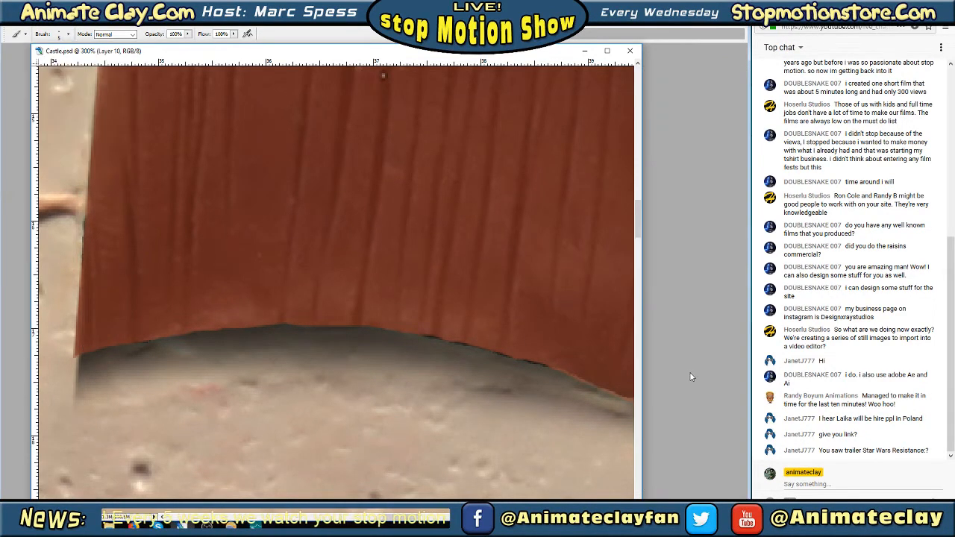
key(ctrl+z)
key(Tab)
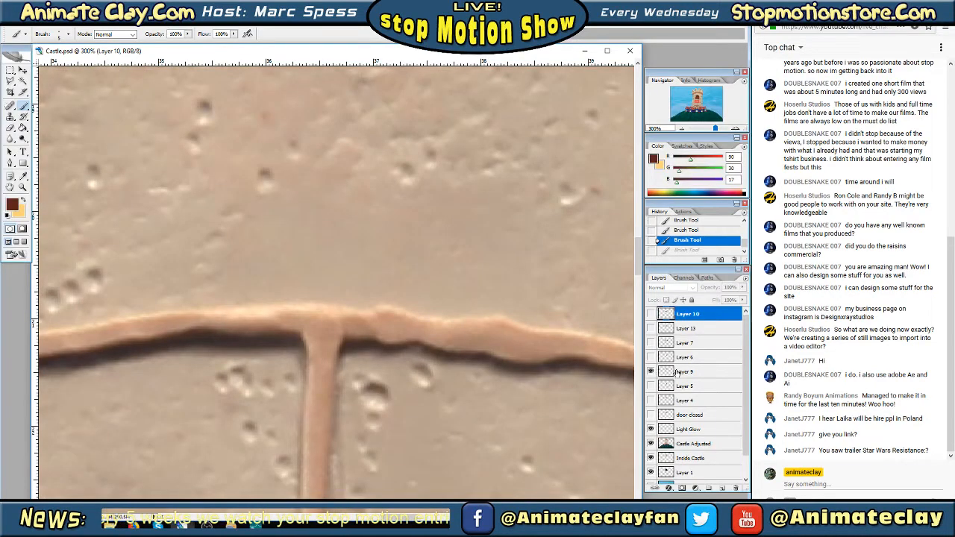
click(676, 371)
drag(697, 104, 697, 97)
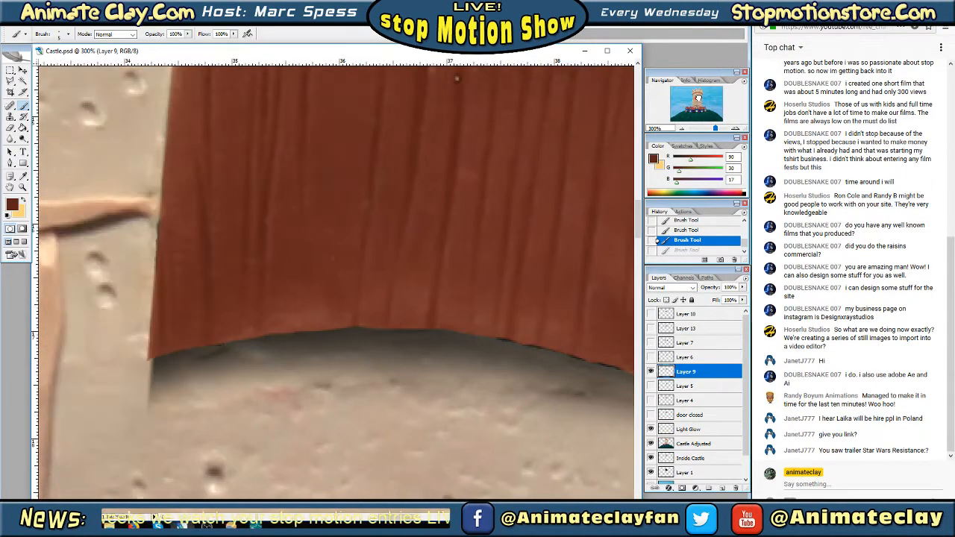
click(681, 130)
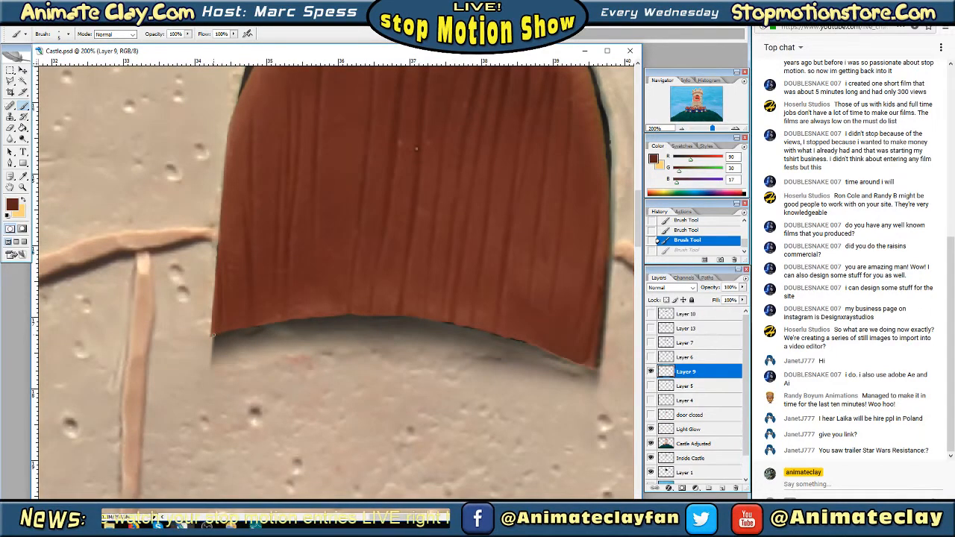
drag(212, 335, 292, 318)
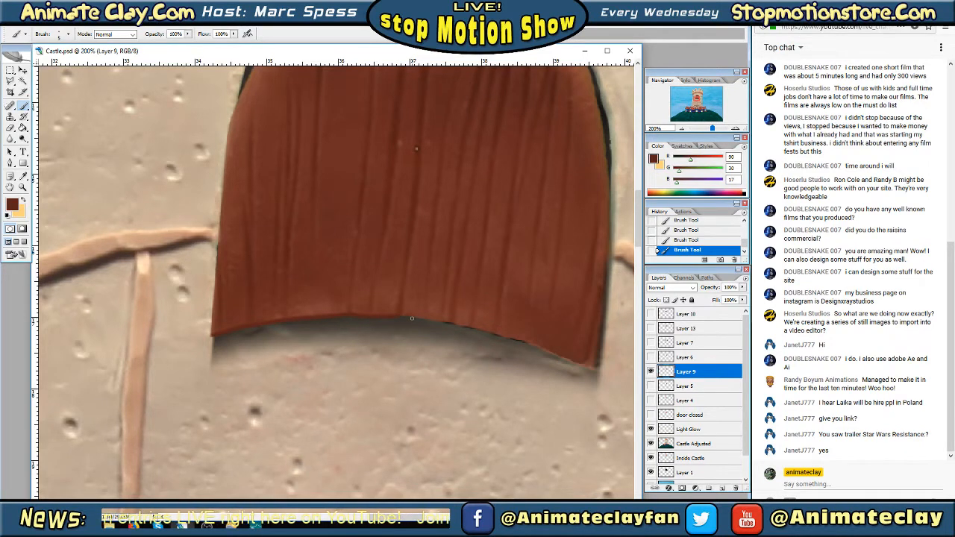
drag(407, 315, 441, 320)
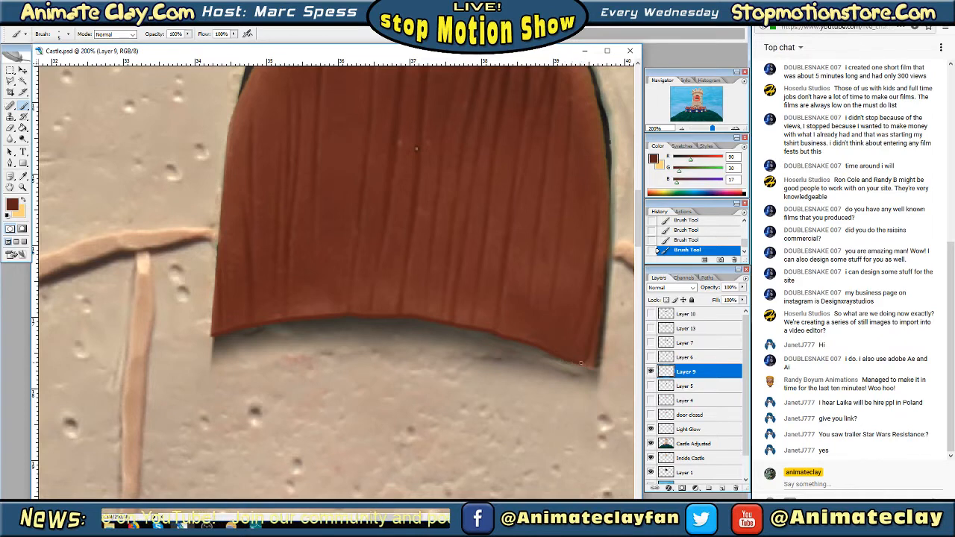
Hide Layer 9's finished door and check the contents of Layer 5
click(680, 130)
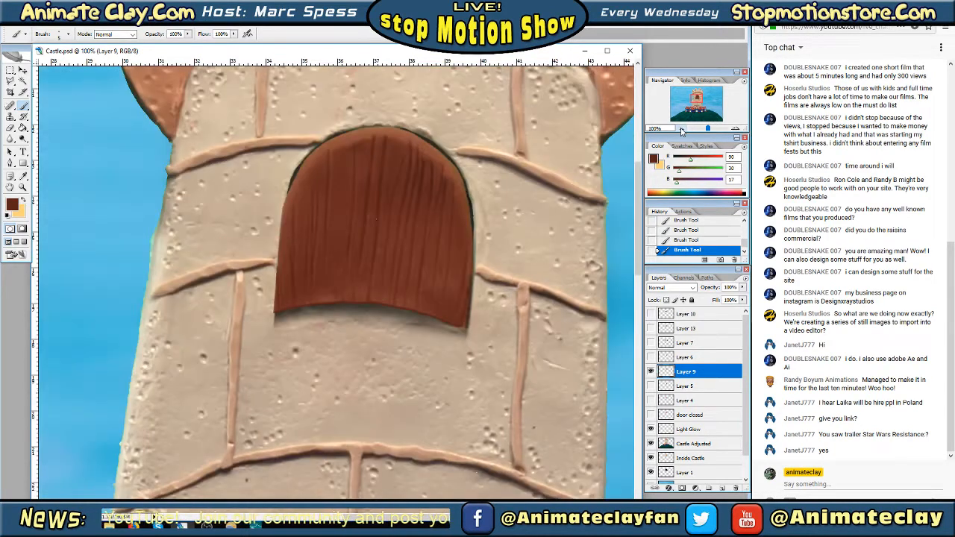
click(680, 130)
click(680, 130)
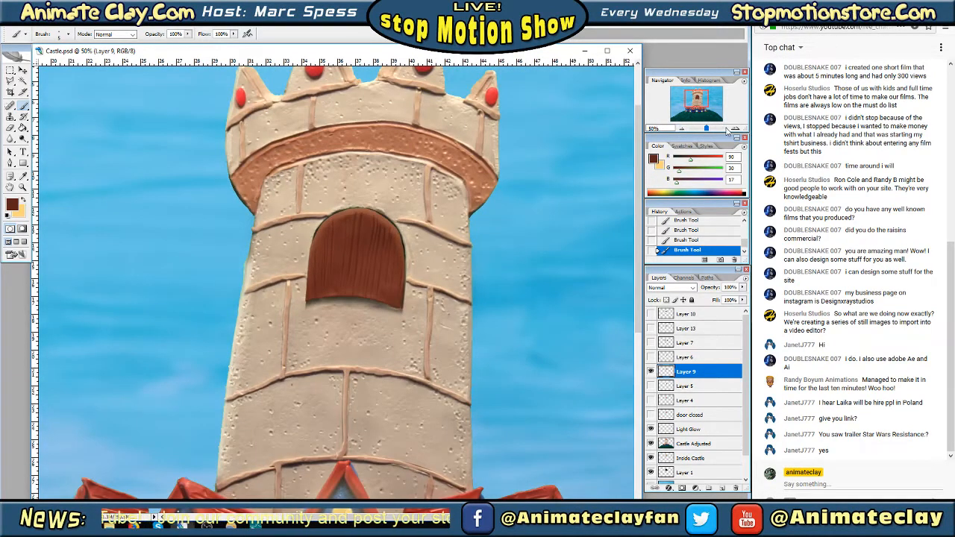
click(735, 130)
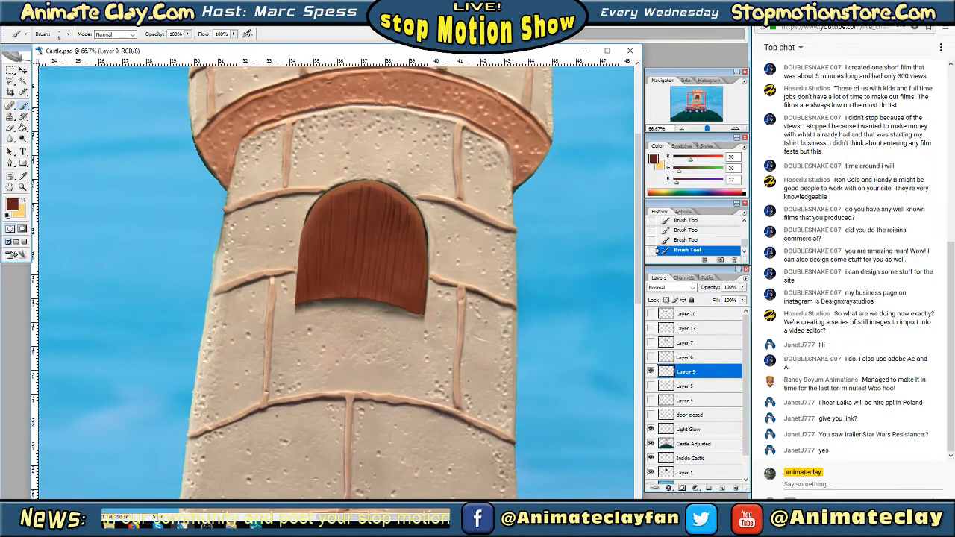
drag(696, 101, 696, 101)
click(650, 371)
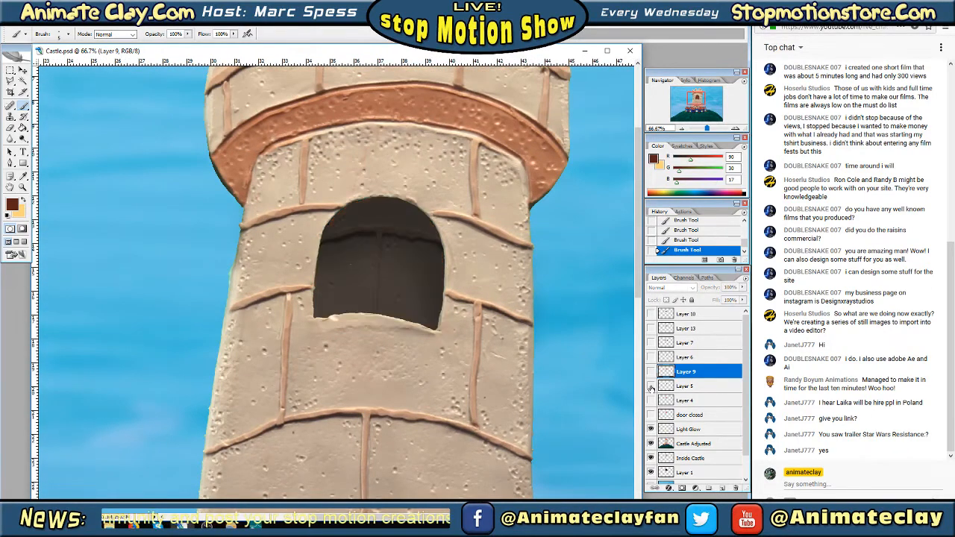
click(650, 385)
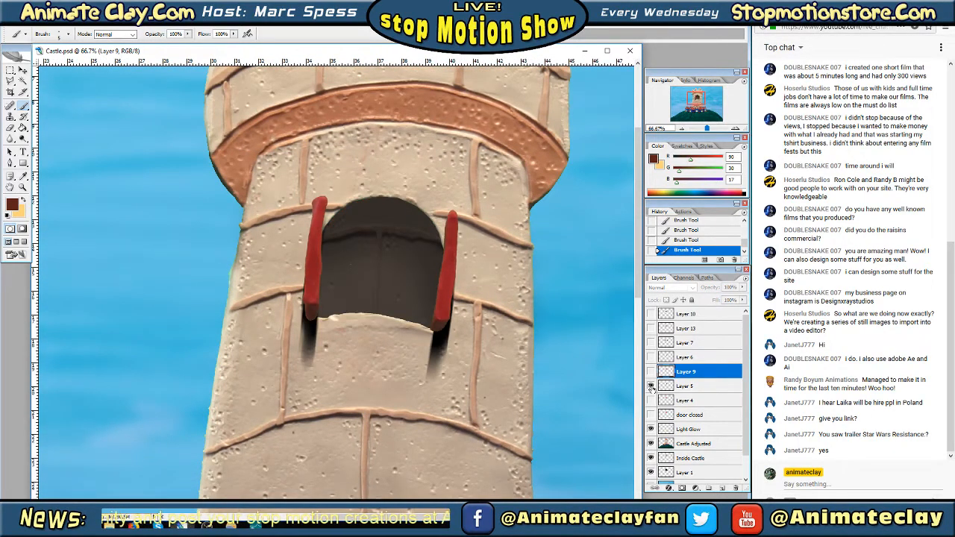
click(650, 385)
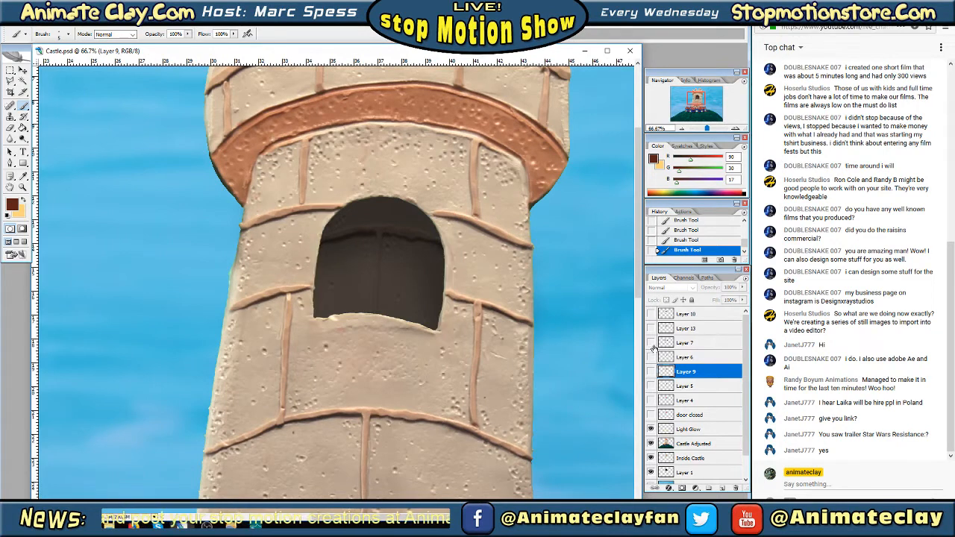
Check Layers 7, 13 and 10 one at a time, and leave Layer 5's edge-on red doors showing
click(651, 343)
click(650, 343)
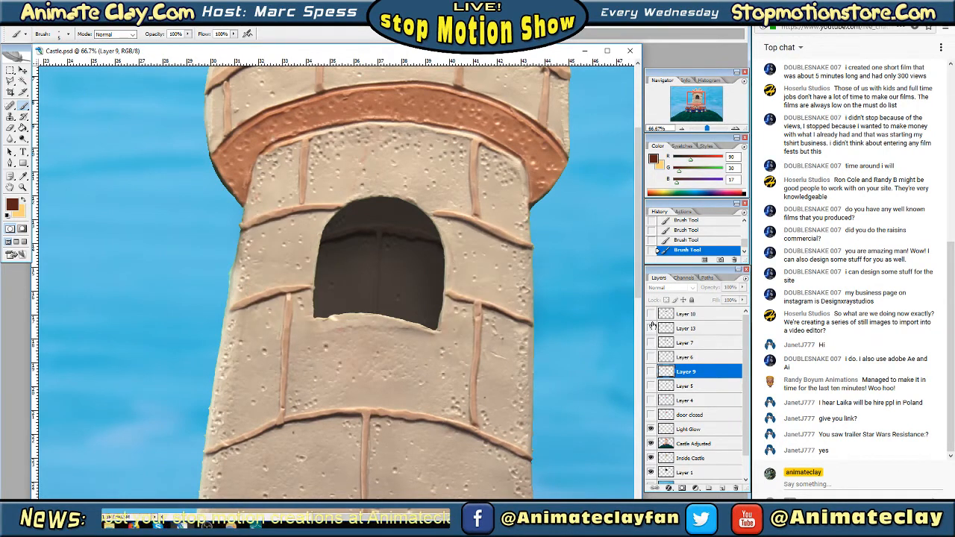
click(650, 328)
click(650, 328)
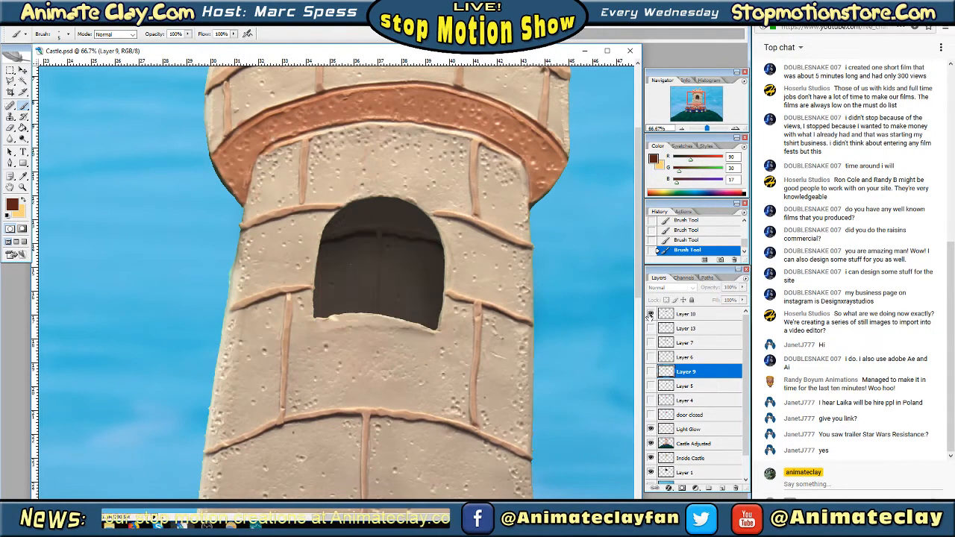
click(650, 314)
click(651, 314)
click(651, 342)
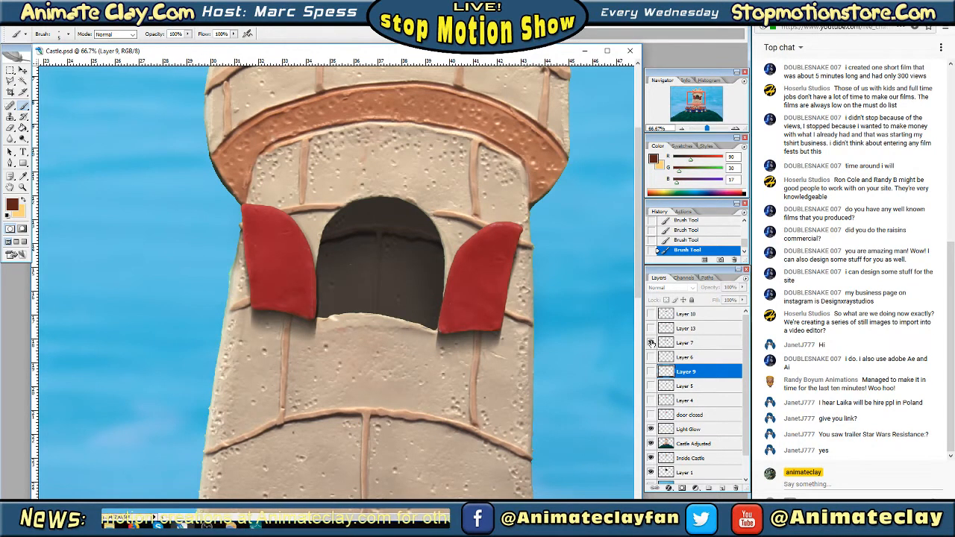
click(651, 343)
click(651, 385)
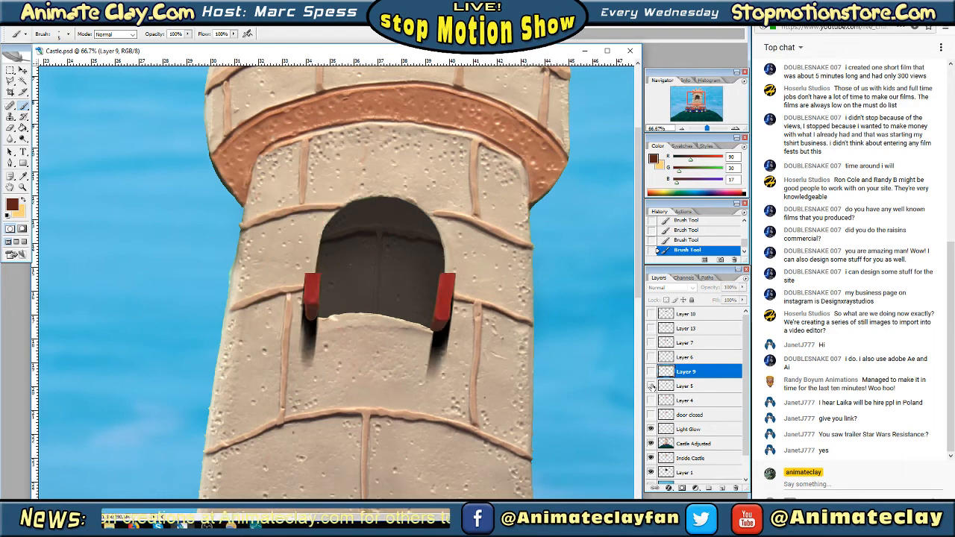
click(650, 386)
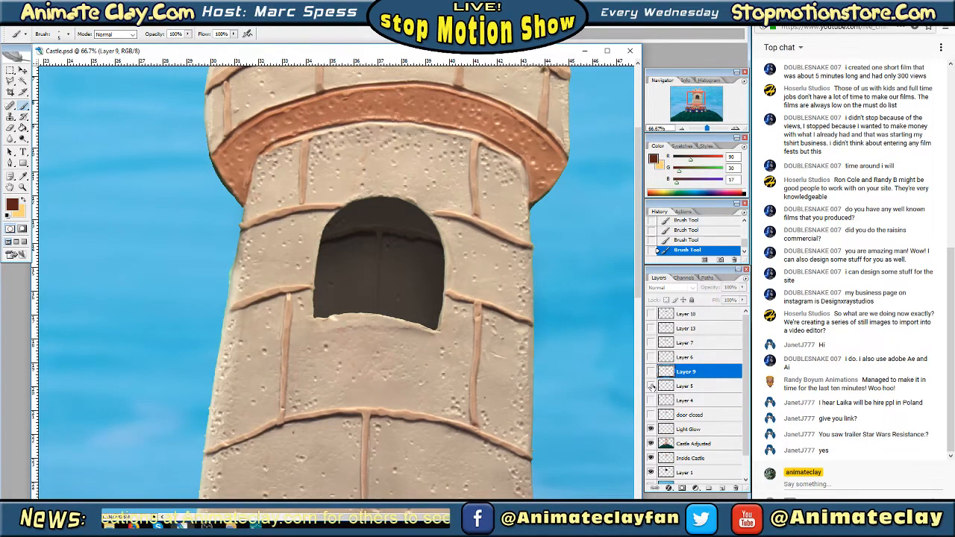
click(650, 385)
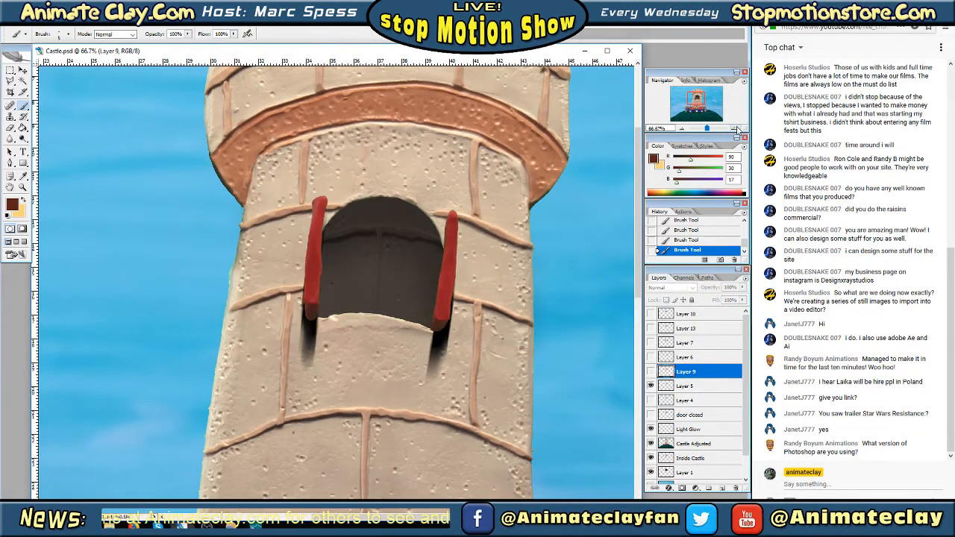
Select Layer 5, sample dark red (RGB 101, 19, 20) from the right red door's base, and switch to the Brush tool
click(737, 129)
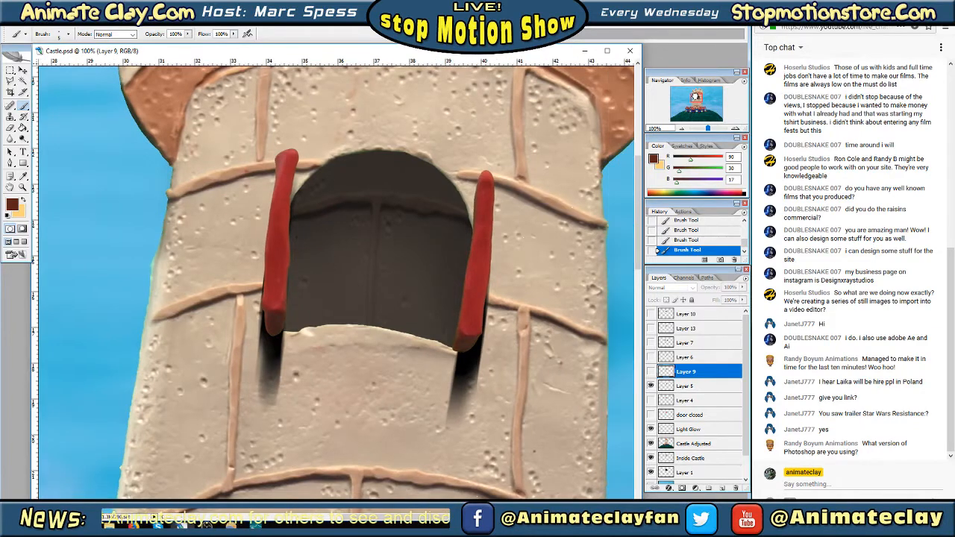
click(736, 130)
mouse_move(712, 105)
mouse_down()
mouse_move(698, 89)
mouse_move(696, 98)
mouse_up()
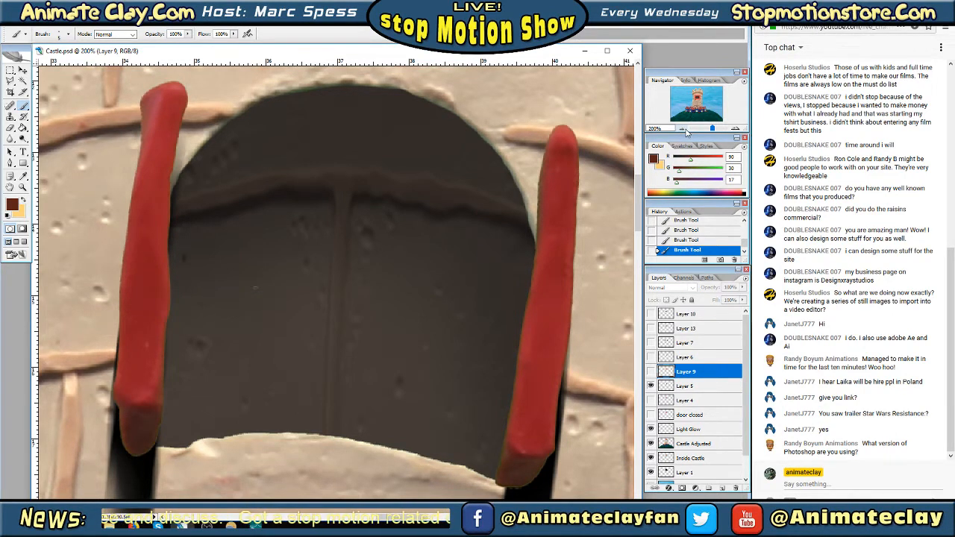
drag(698, 95, 704, 93)
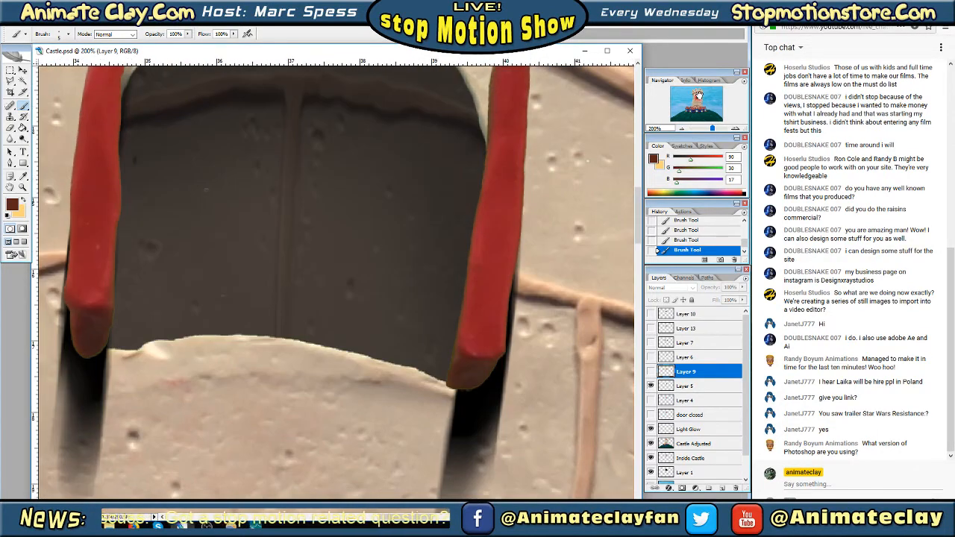
key(i)
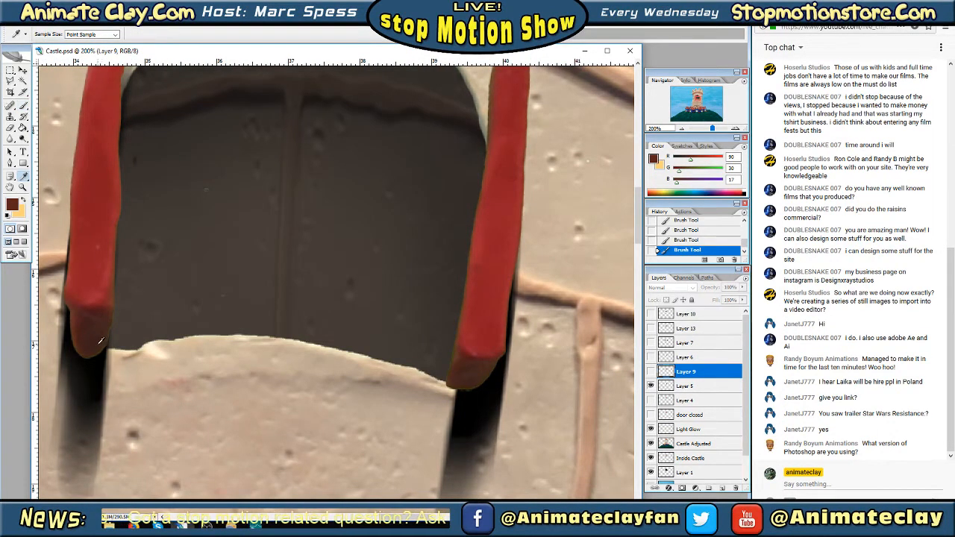
click(95, 343)
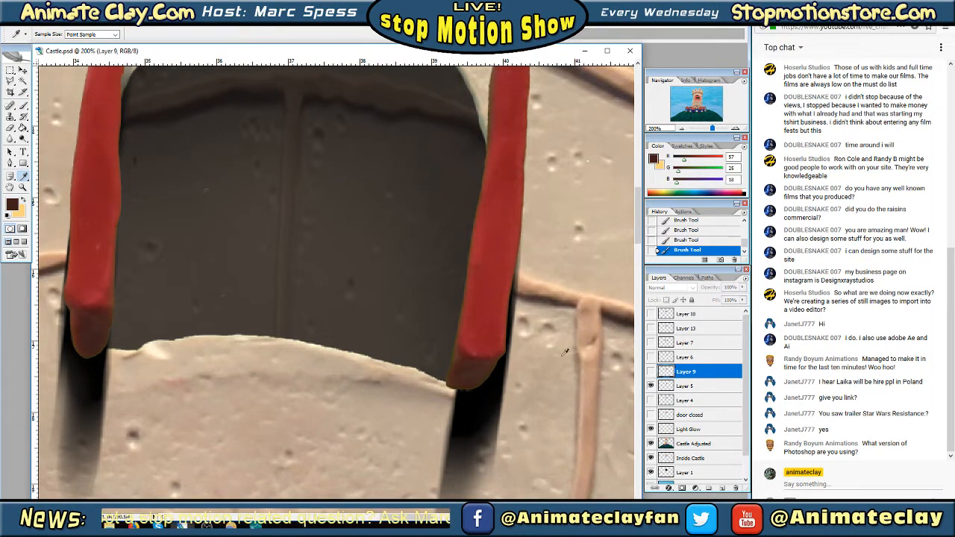
click(690, 388)
click(459, 365)
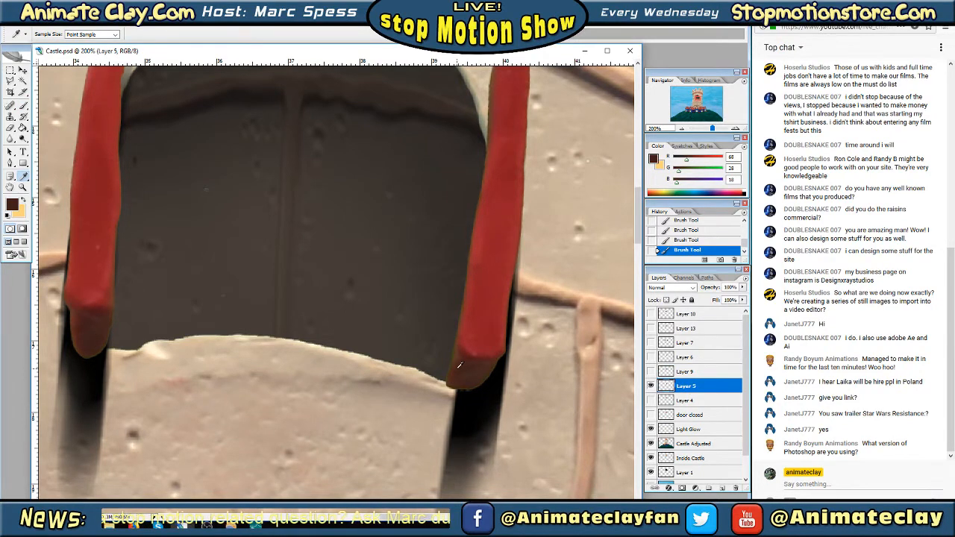
click(487, 333)
click(474, 364)
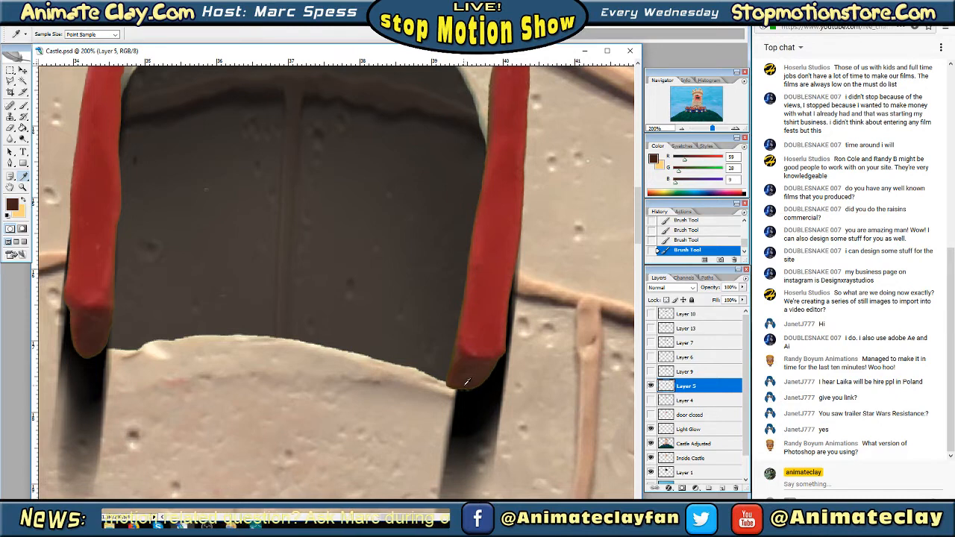
drag(469, 375, 469, 350)
click(23, 106)
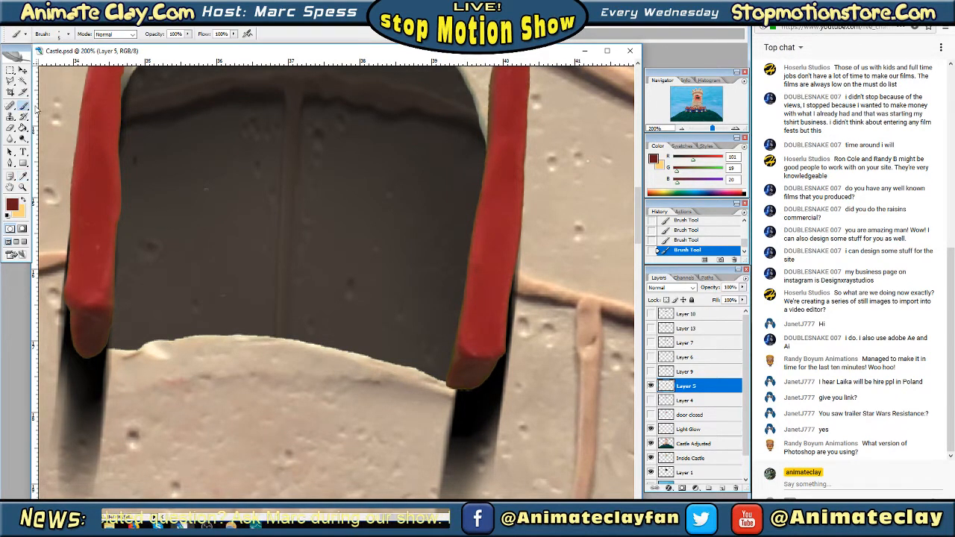
Paint dark red over the green fringe around the lower end of Layer 5's right door
click(736, 129)
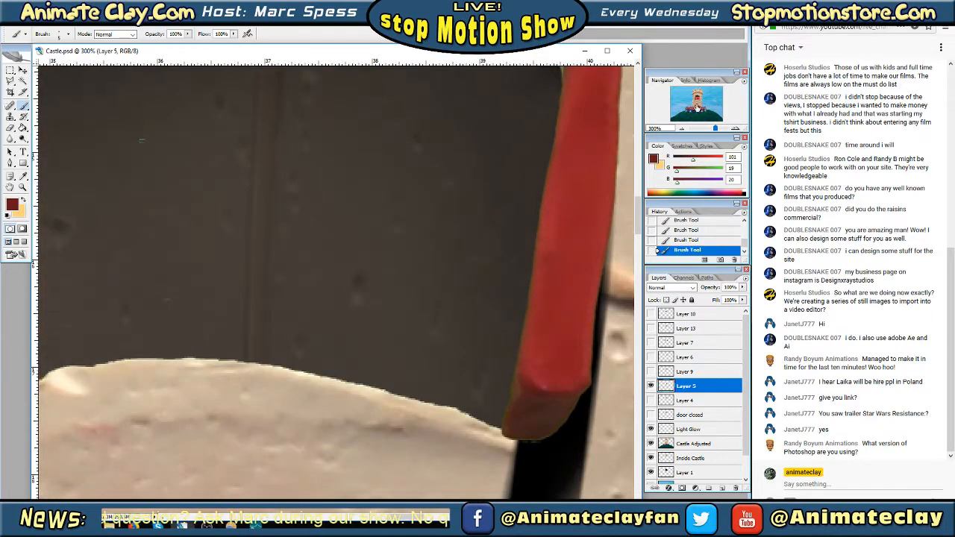
drag(697, 107, 700, 114)
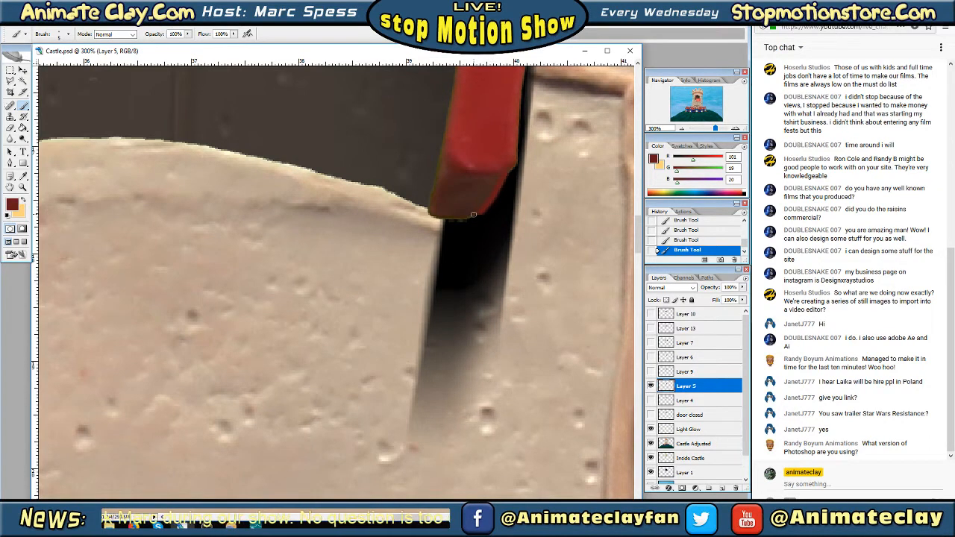
drag(473, 215, 467, 218)
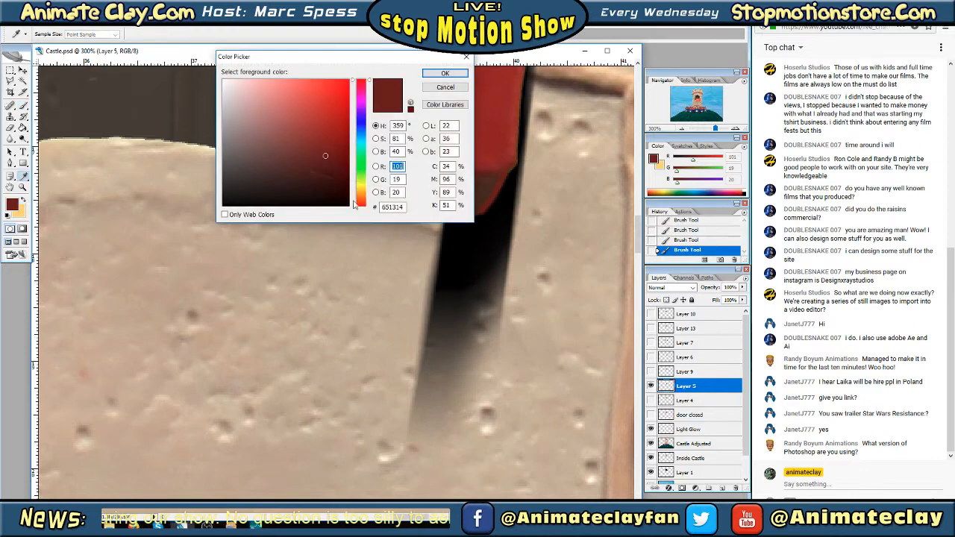
Darken the foreground colour to RGB 65, 13, 14 and paint along the bottom edge of the right door's base
click(324, 174)
click(444, 74)
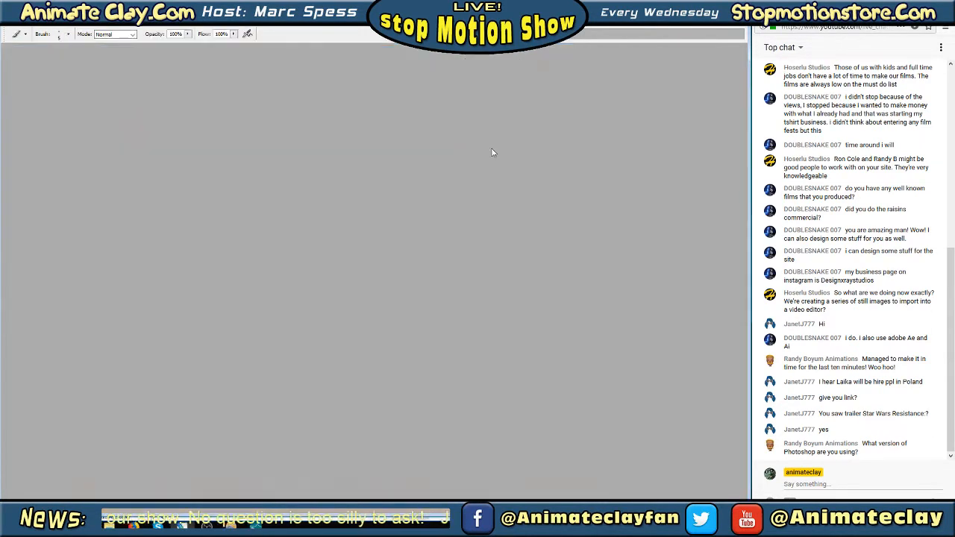
key(Tab)
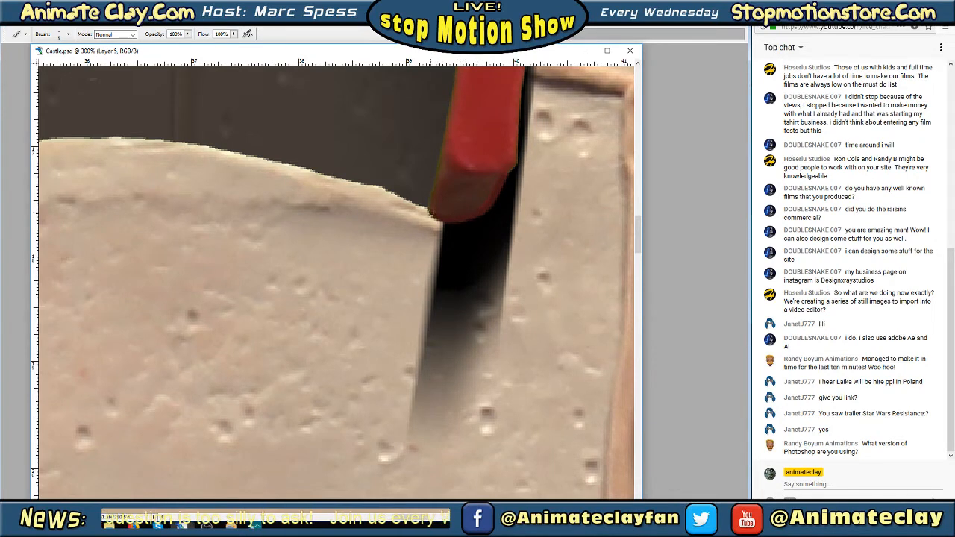
key(Tab)
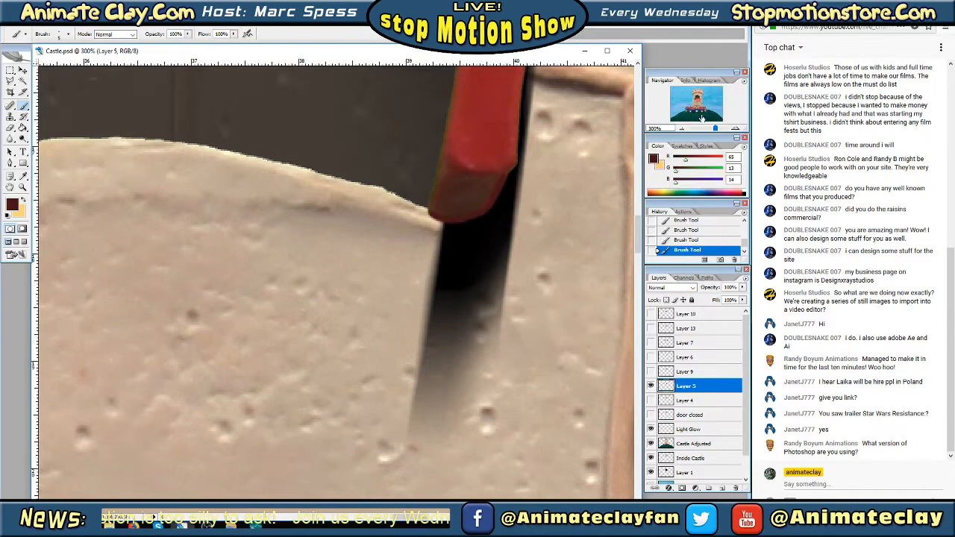
Paint over the fringe around the lower end of Layer 5's left door and compare both doors at 100%
click(701, 109)
drag(701, 110, 695, 97)
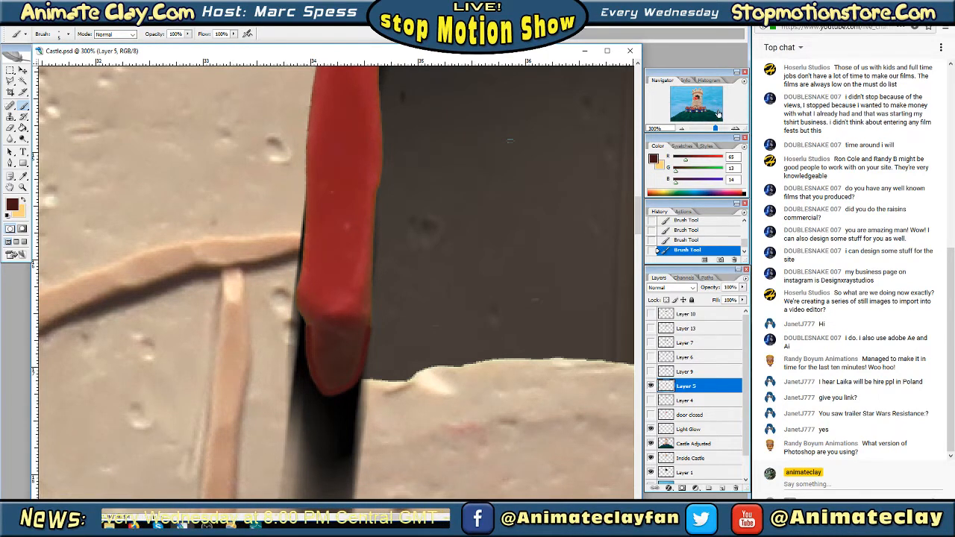
drag(698, 100, 700, 97)
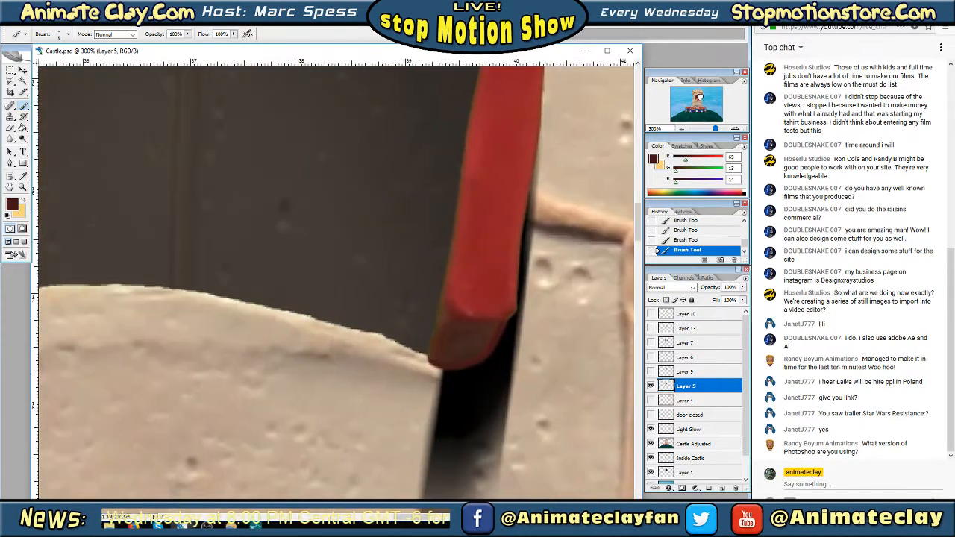
click(680, 130)
click(681, 130)
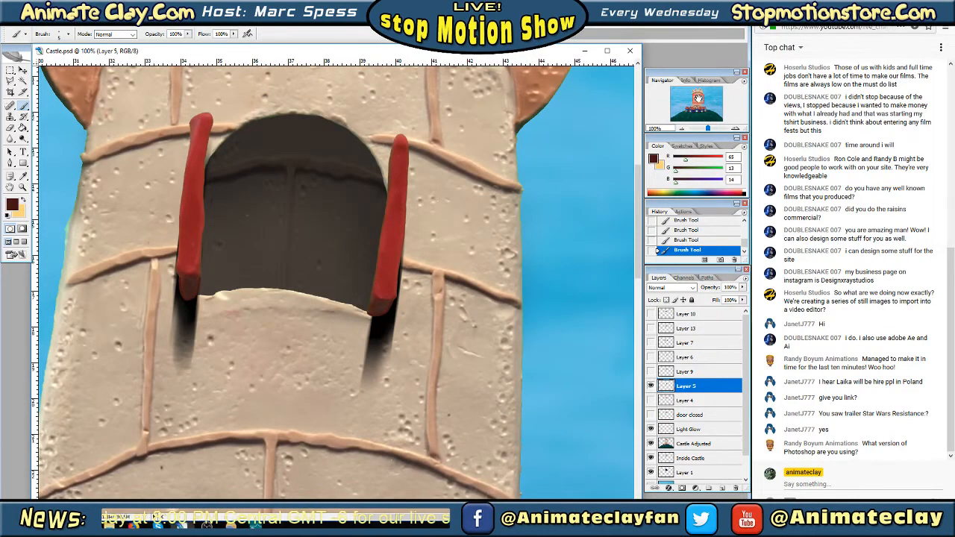
Choose a soft 21 px brush and paint the base faces of Layer 5's left and right doors an even dark red
drag(696, 99, 696, 97)
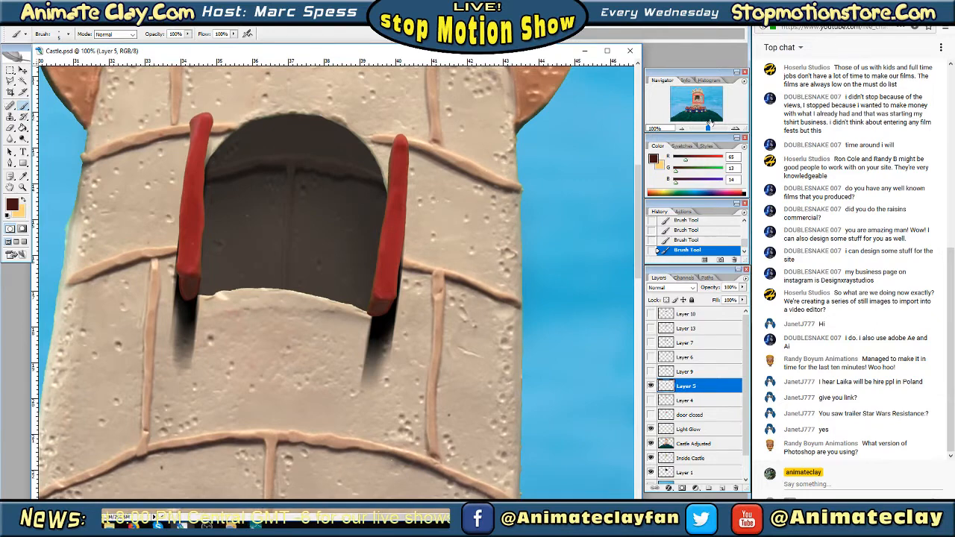
click(735, 129)
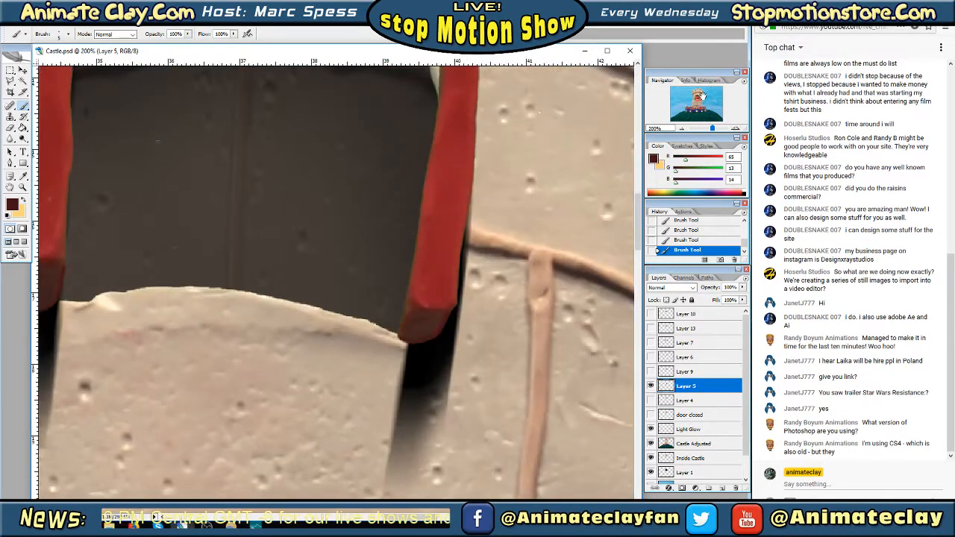
drag(698, 98, 696, 97)
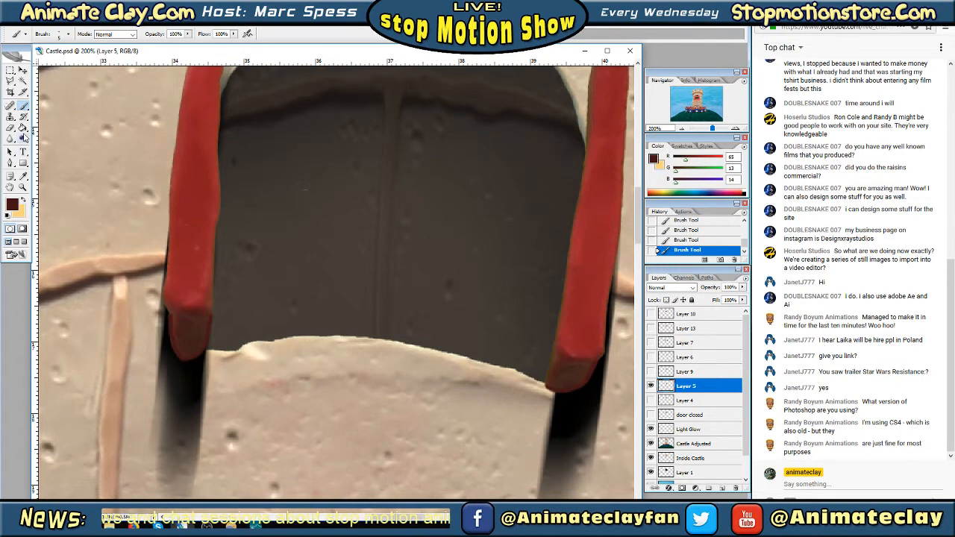
click(68, 35)
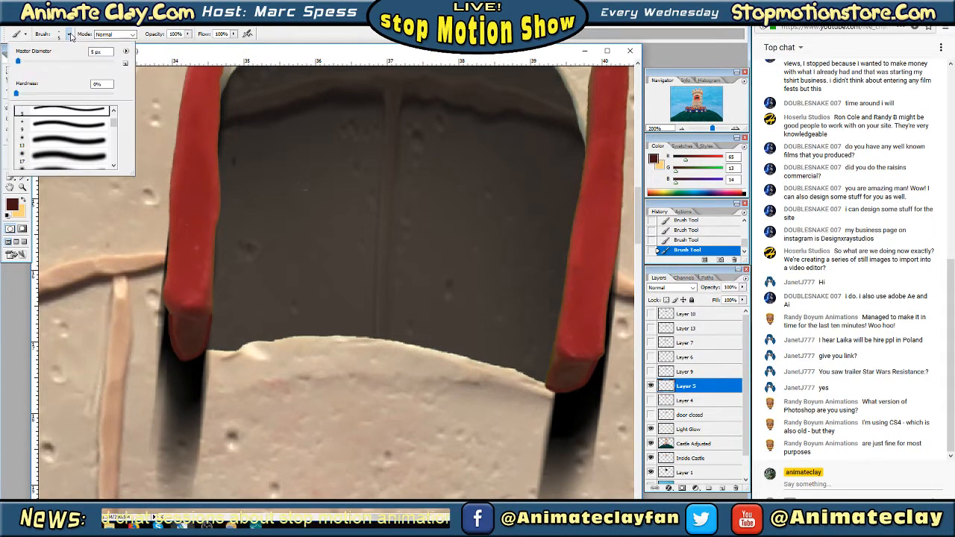
click(115, 127)
drag(114, 127, 114, 129)
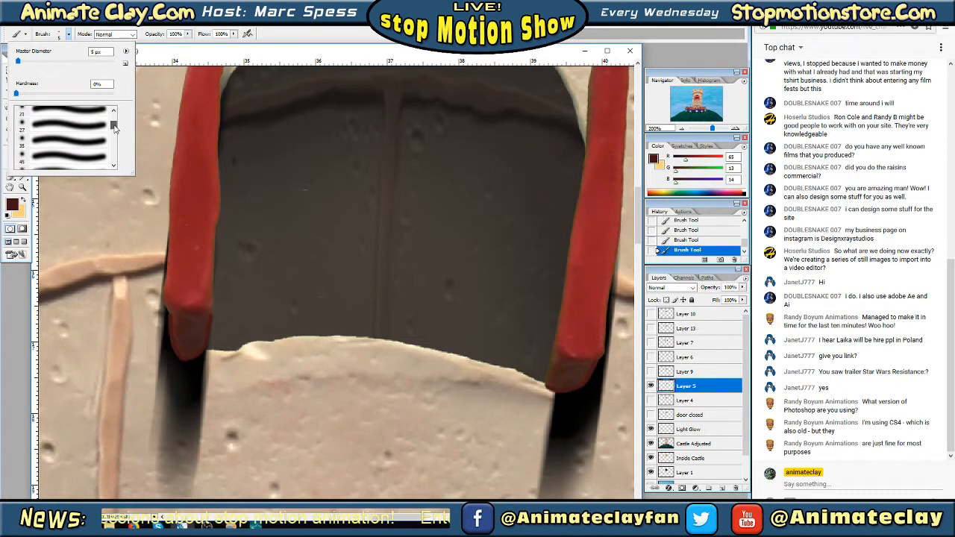
click(80, 139)
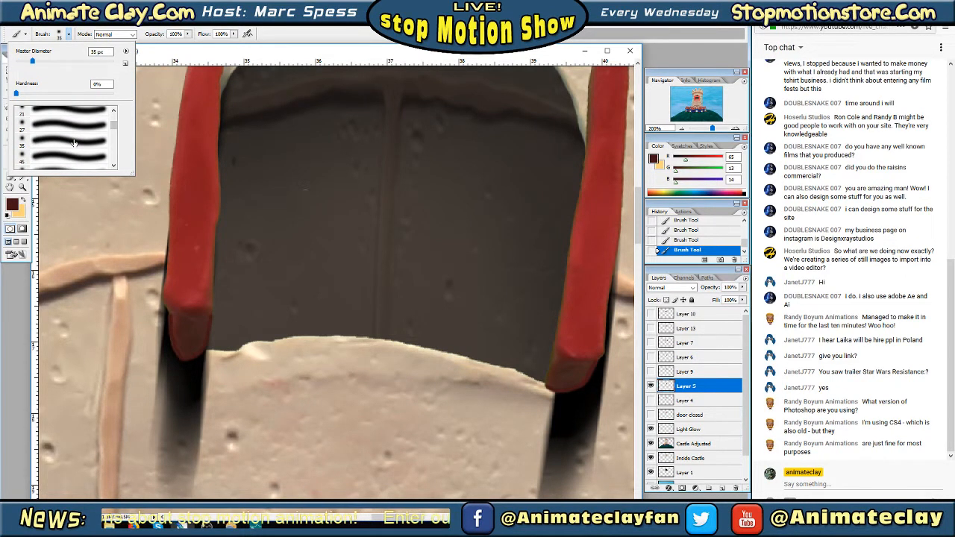
click(314, 54)
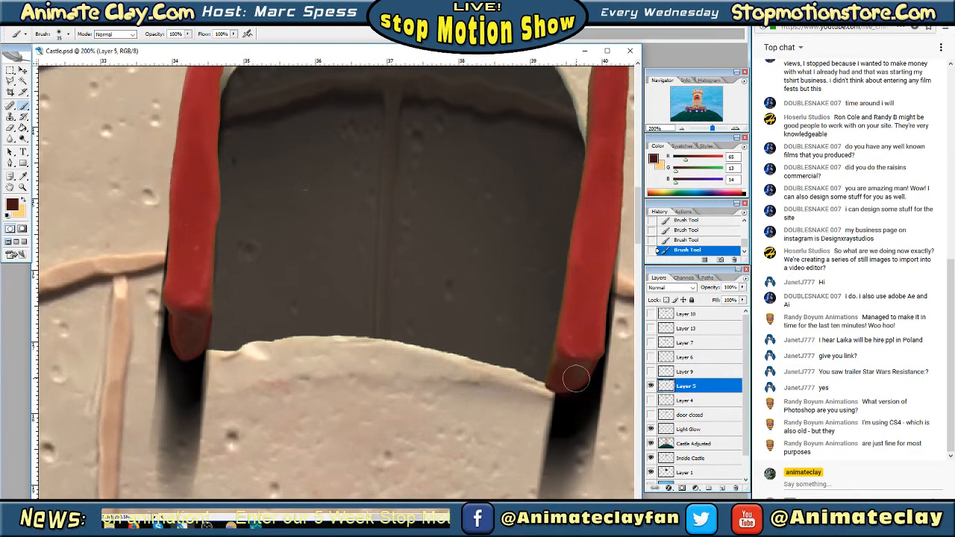
click(68, 33)
scroll(112, 128, up, 2)
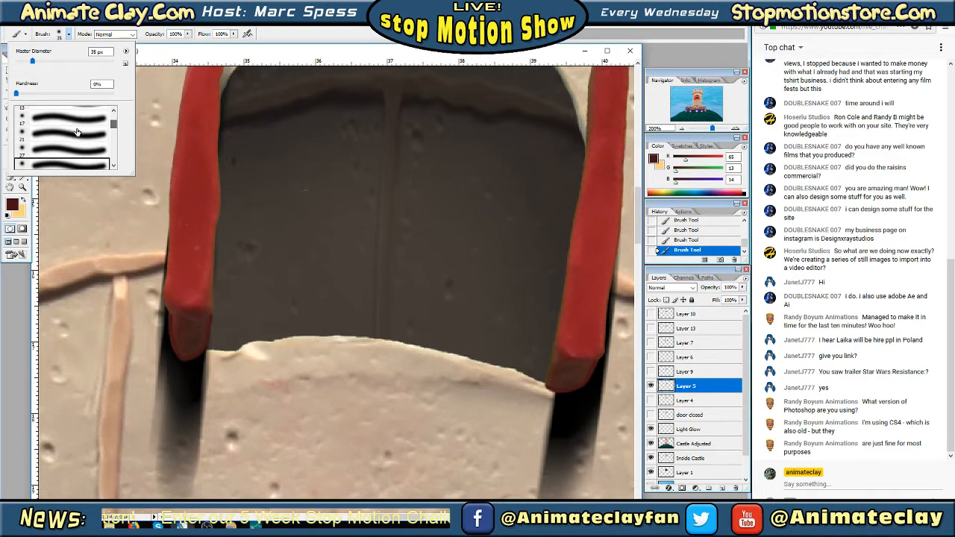
click(68, 136)
click(218, 53)
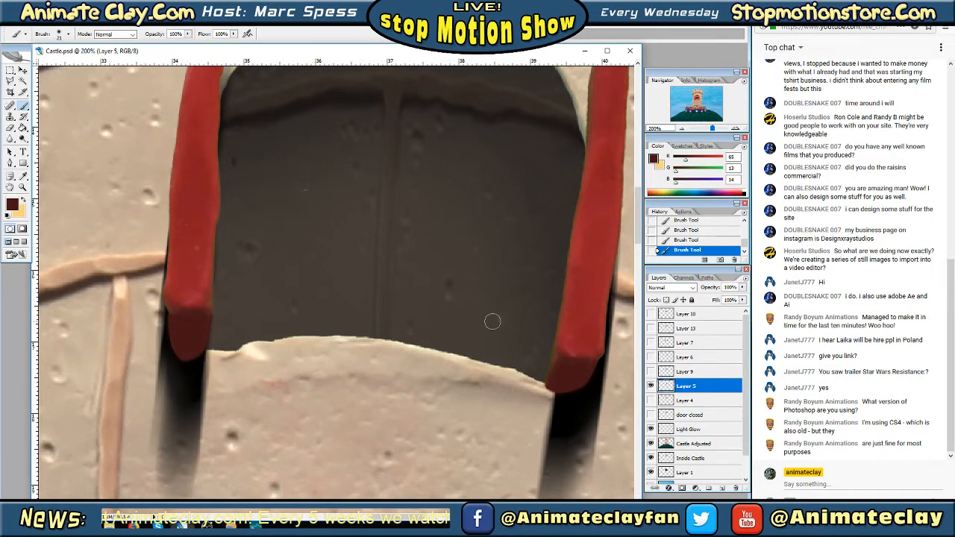
Outline the dark base face of Layer 5's left door with the Polygonal Lasso, using a feather of 0 px
click(681, 129)
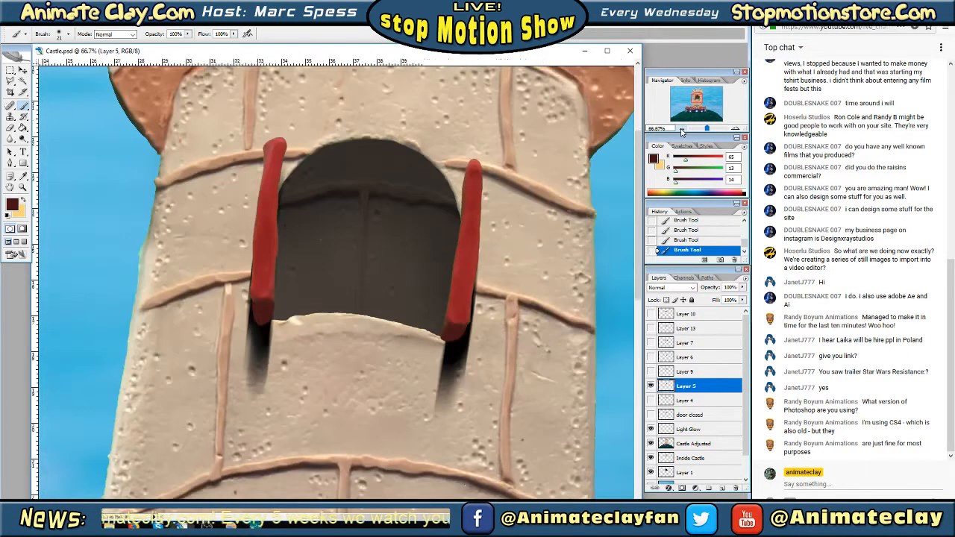
click(681, 129)
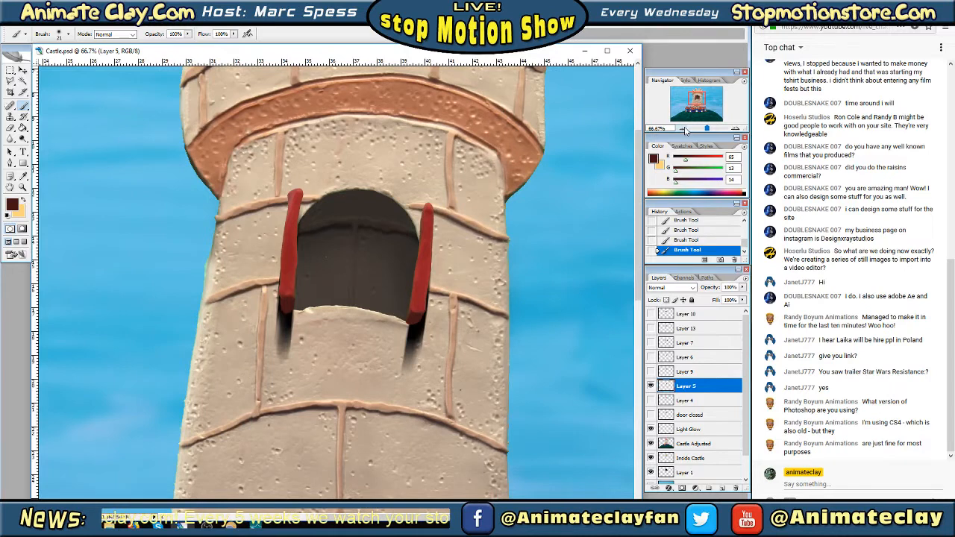
click(736, 129)
click(735, 129)
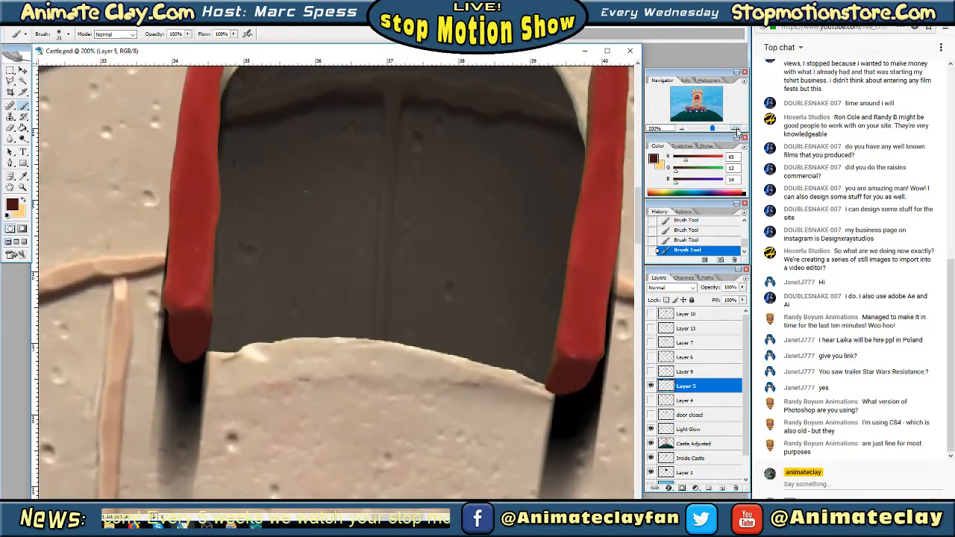
click(11, 79)
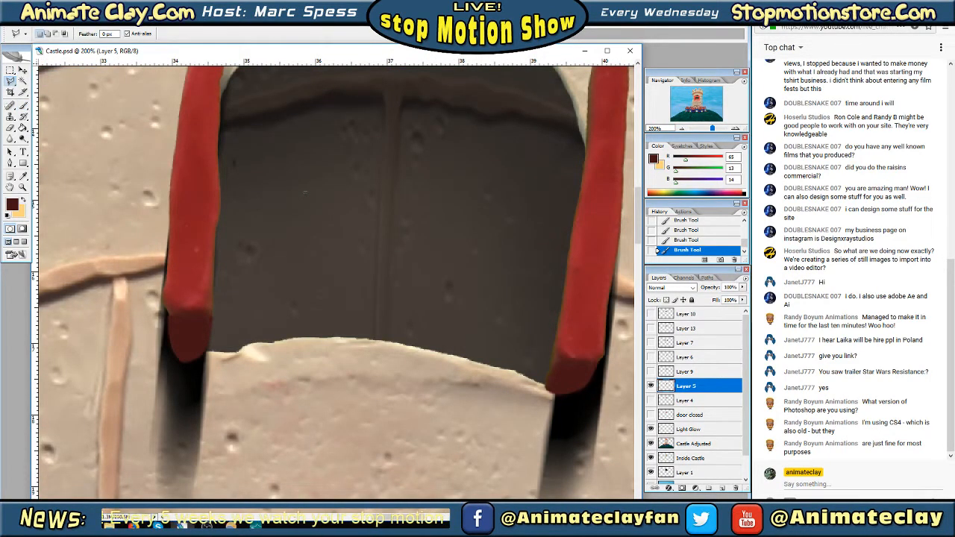
click(171, 312)
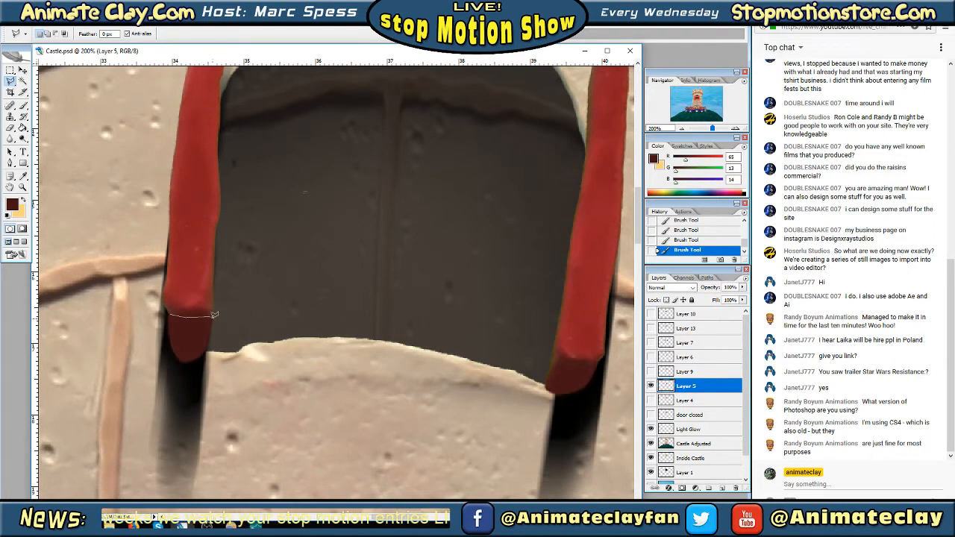
click(213, 316)
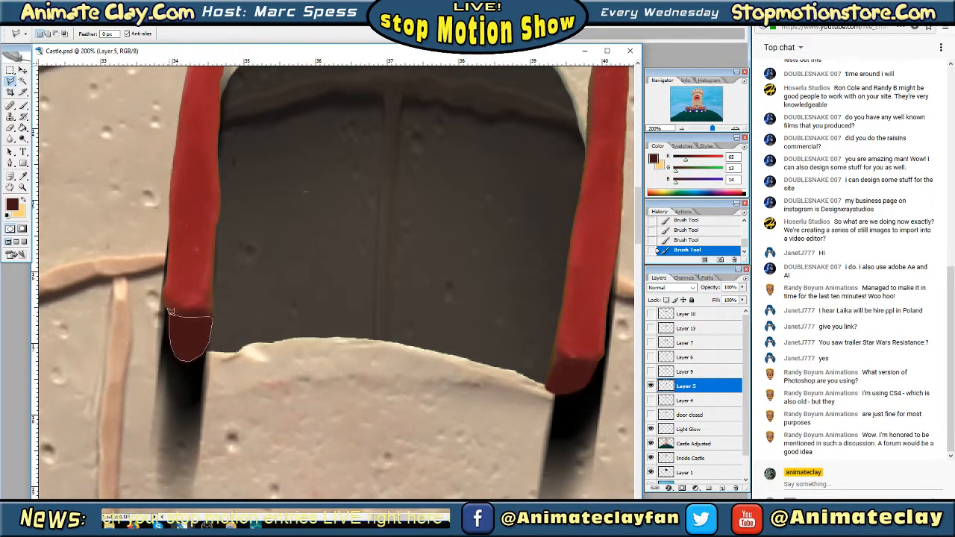
click(170, 314)
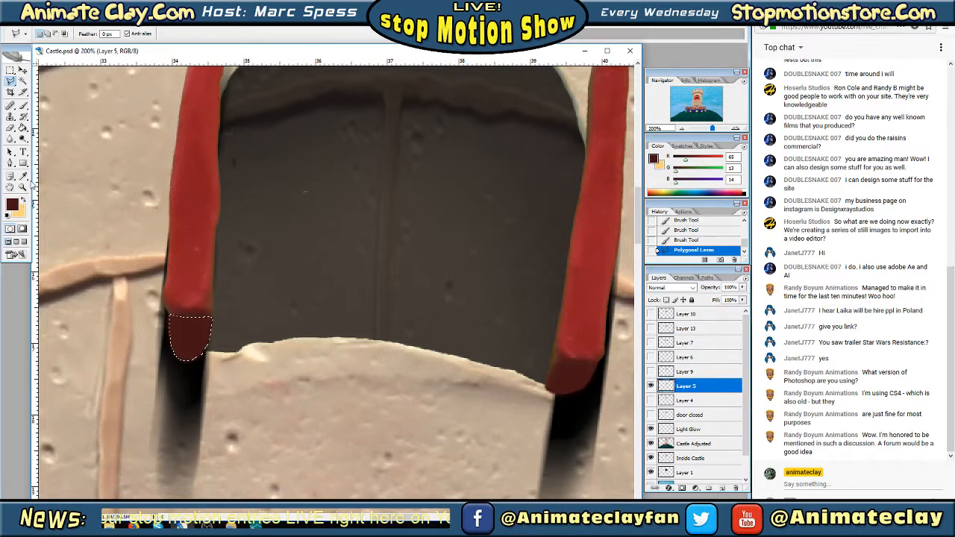
Sample the left door's base colour, keep dark red as the background colour, and set the foreground colour to RGB 45, 8, 9
click(23, 176)
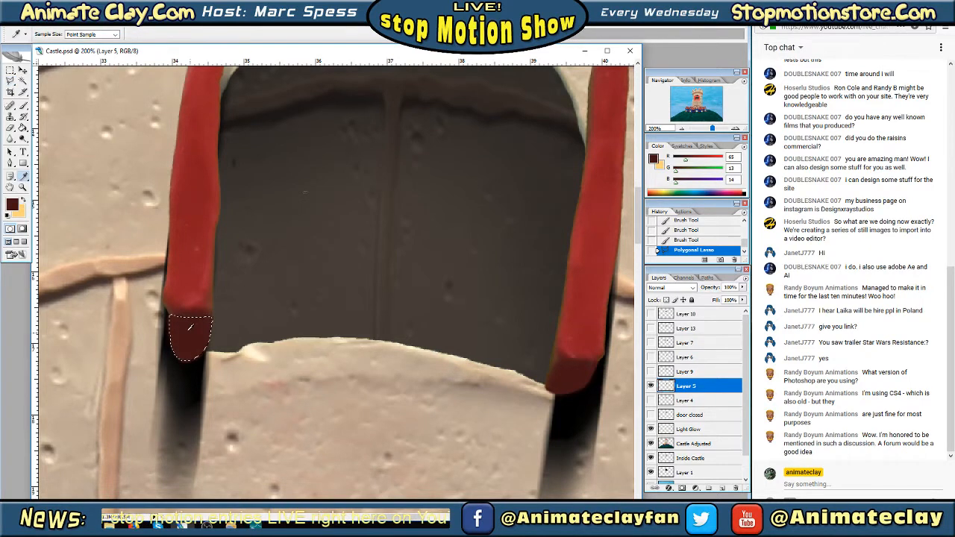
click(22, 198)
click(191, 331)
click(14, 206)
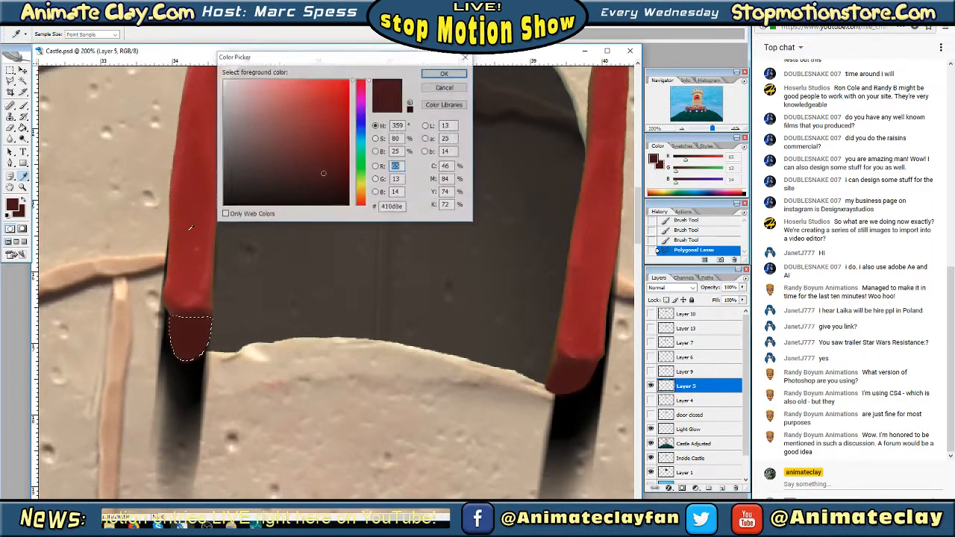
click(324, 186)
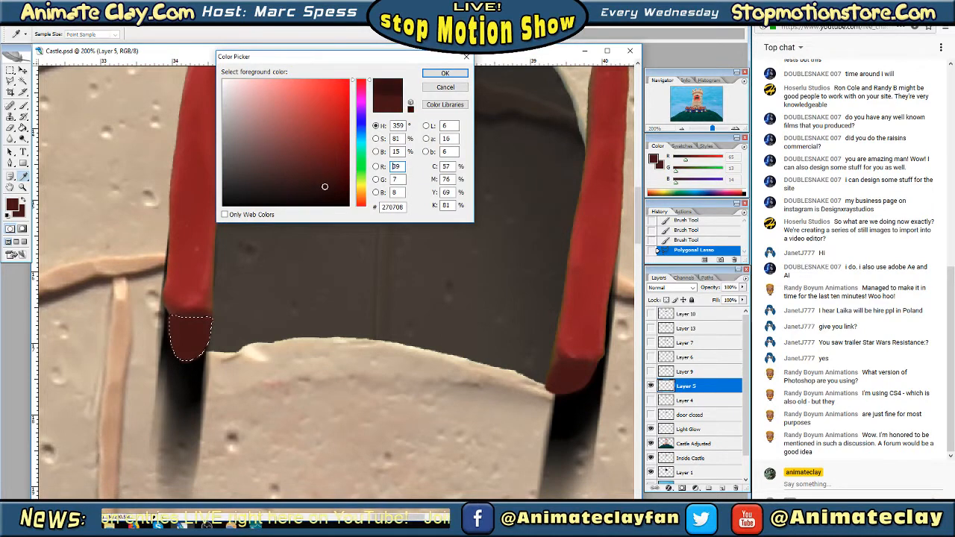
click(321, 155)
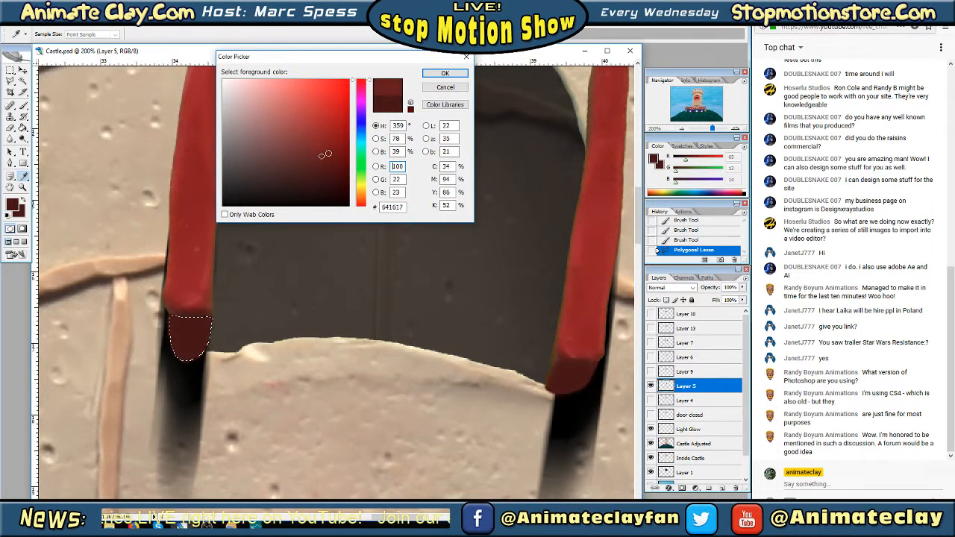
click(325, 183)
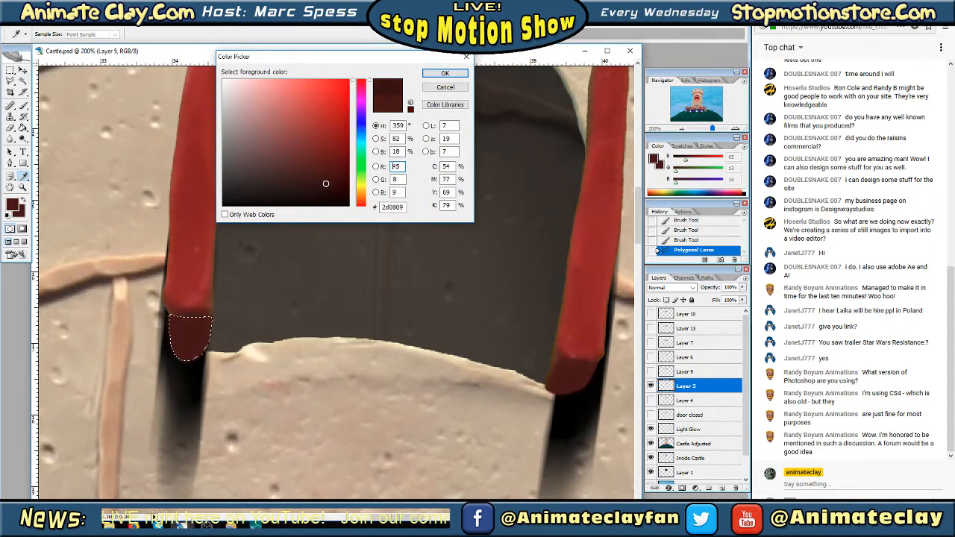
click(443, 81)
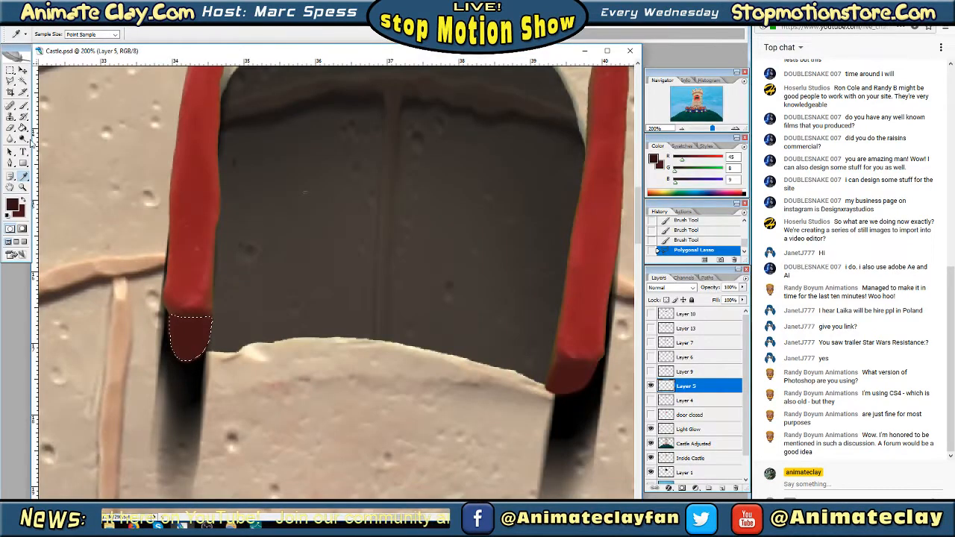
Shade the selected base of the left door with a foreground-to-background dark red gradient, and deselect it
click(24, 128)
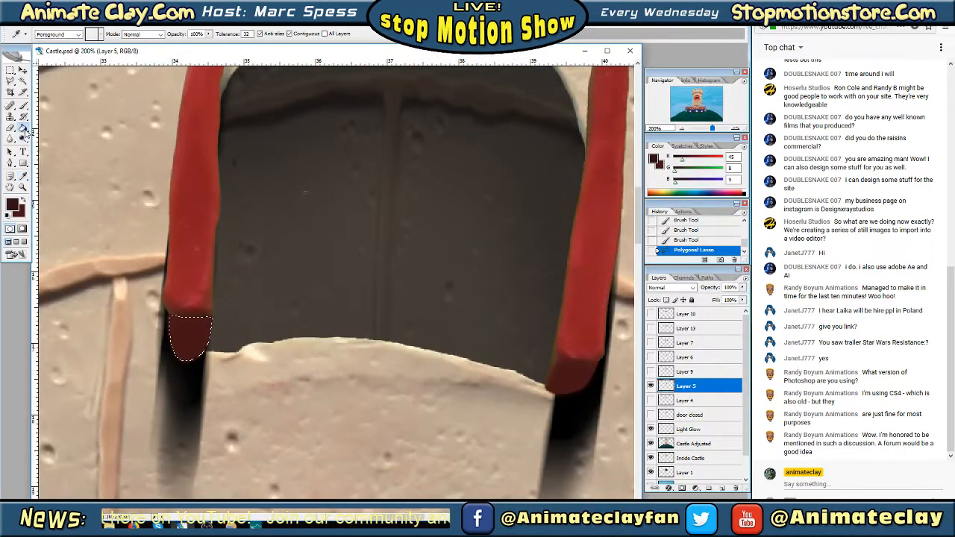
click(46, 131)
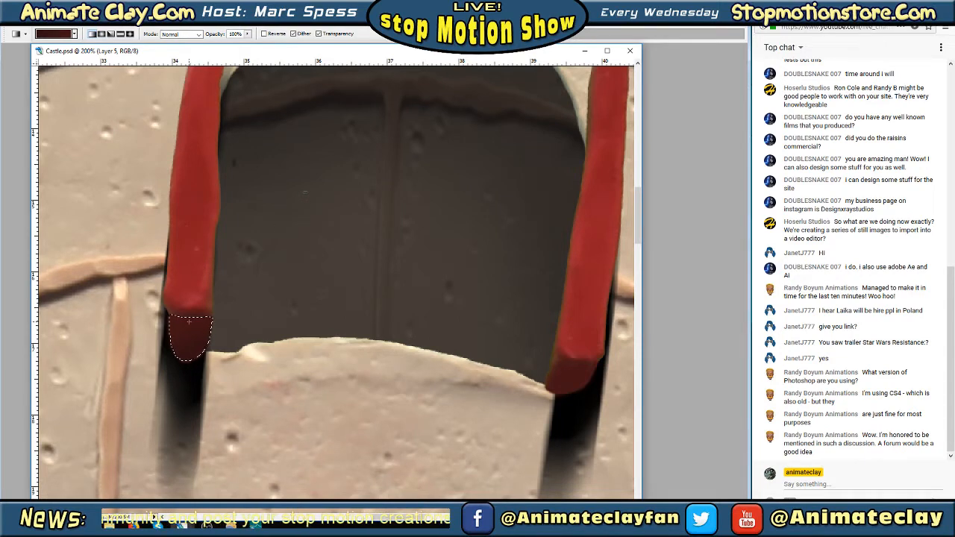
key(Tab)
key(m)
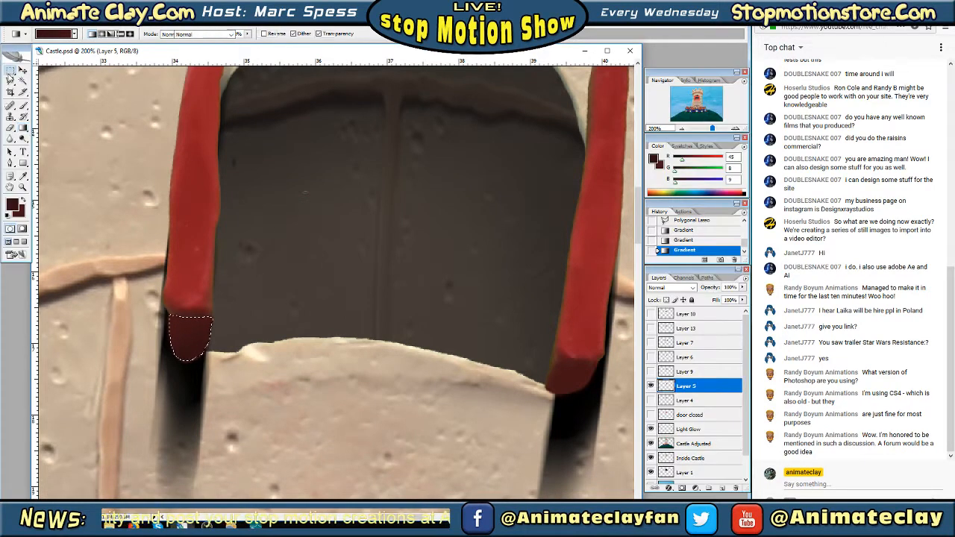
key(ctrl+d)
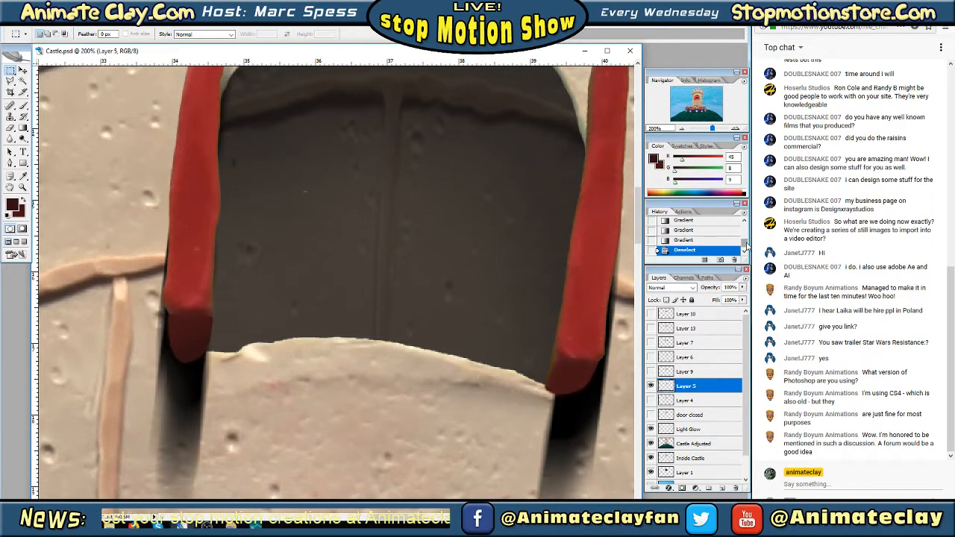
Review the recorded history states of the door retouching, from the brush strokes to the lasso, gradients and deselection
click(744, 243)
scroll(744, 243, down, 3)
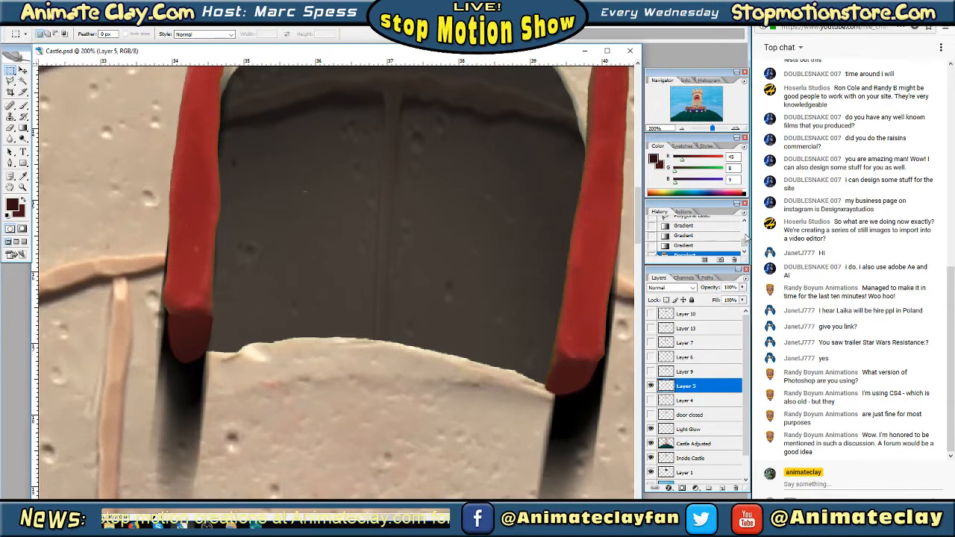
scroll(652, 227, up, 1)
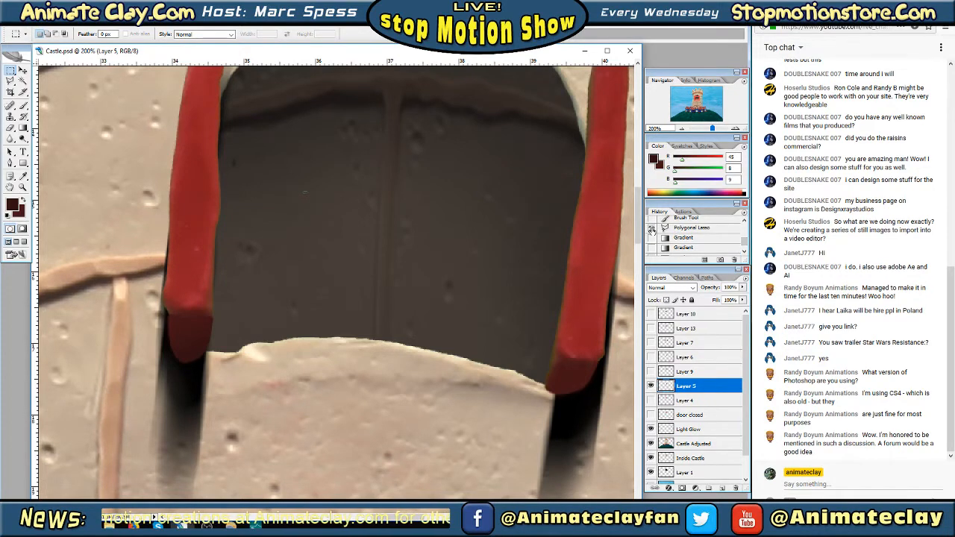
scroll(652, 231, up, 1)
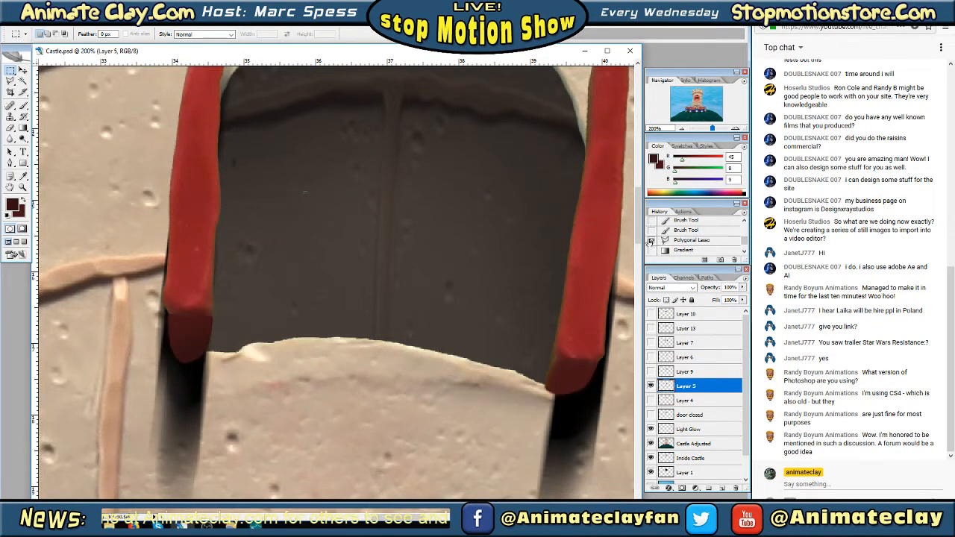
drag(743, 245, 744, 240)
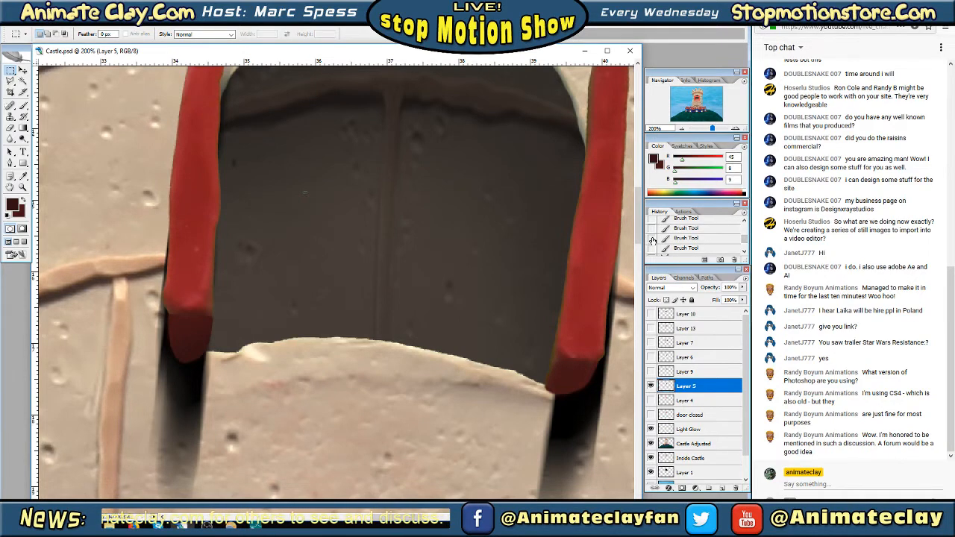
drag(745, 243, 744, 231)
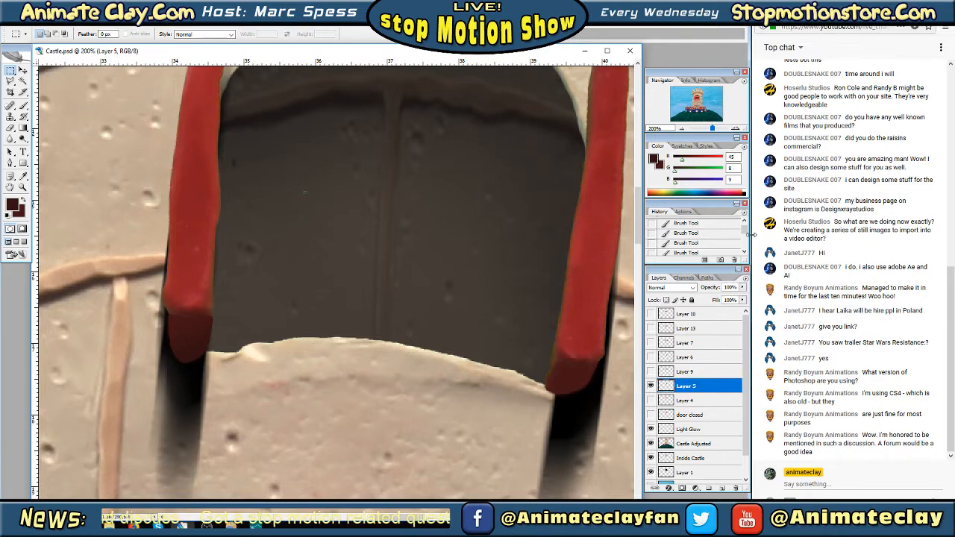
drag(745, 234, 745, 252)
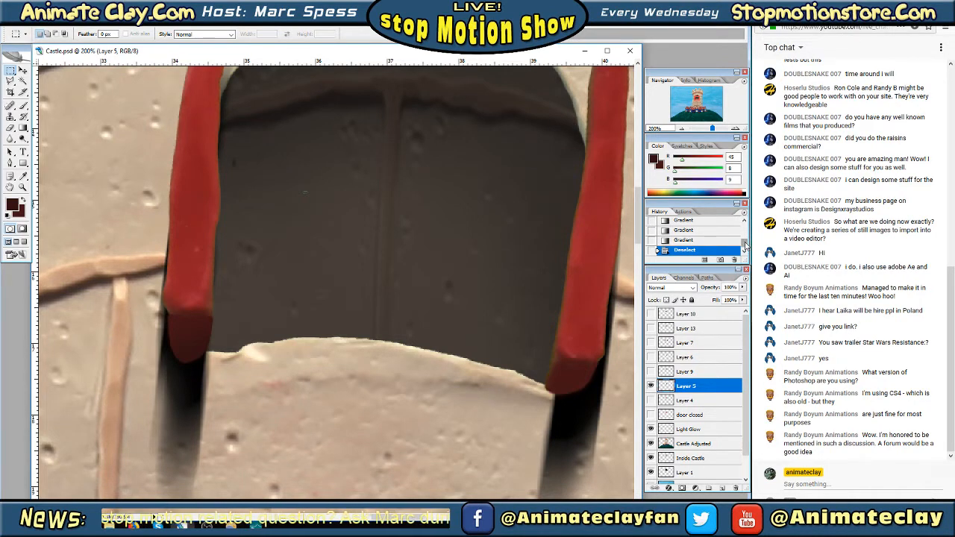
scroll(746, 246, up, 3)
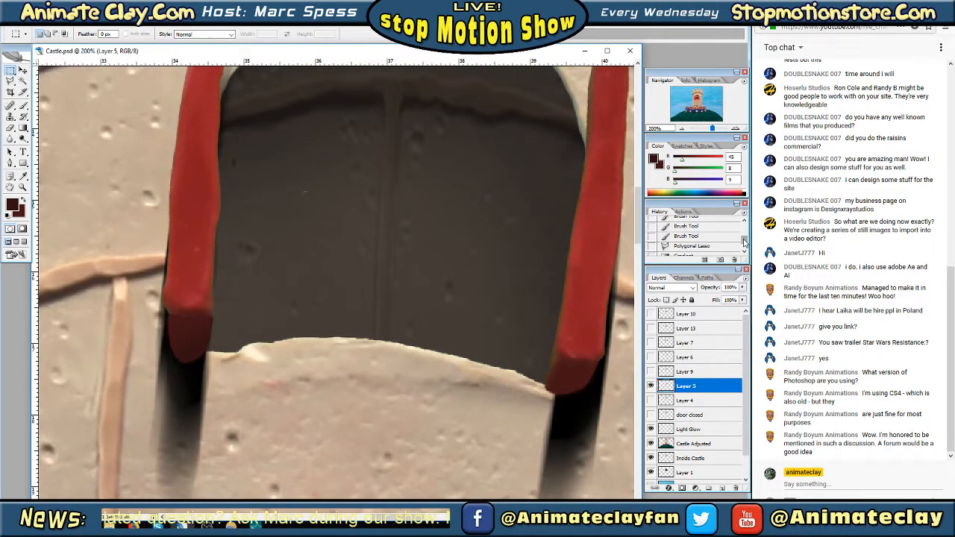
scroll(744, 239, up, 2)
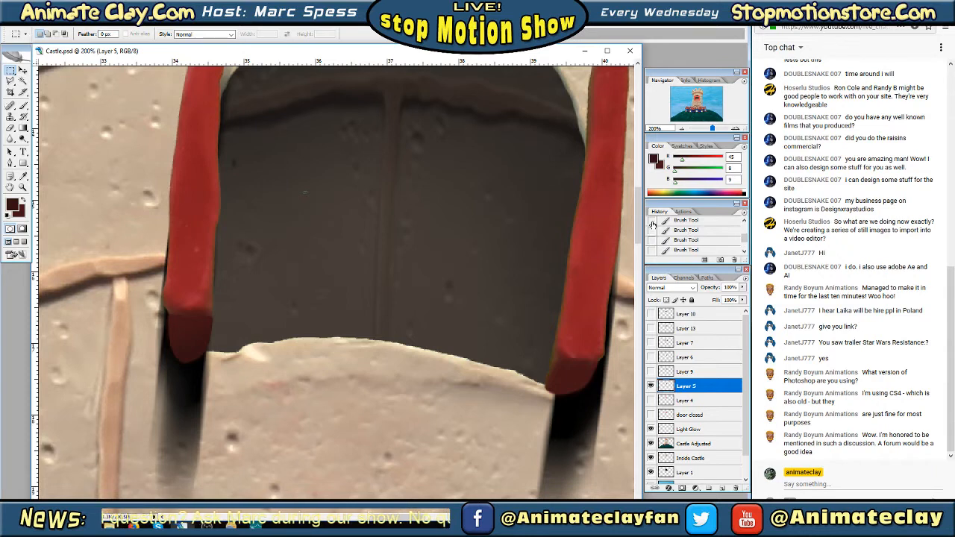
drag(744, 239, 745, 254)
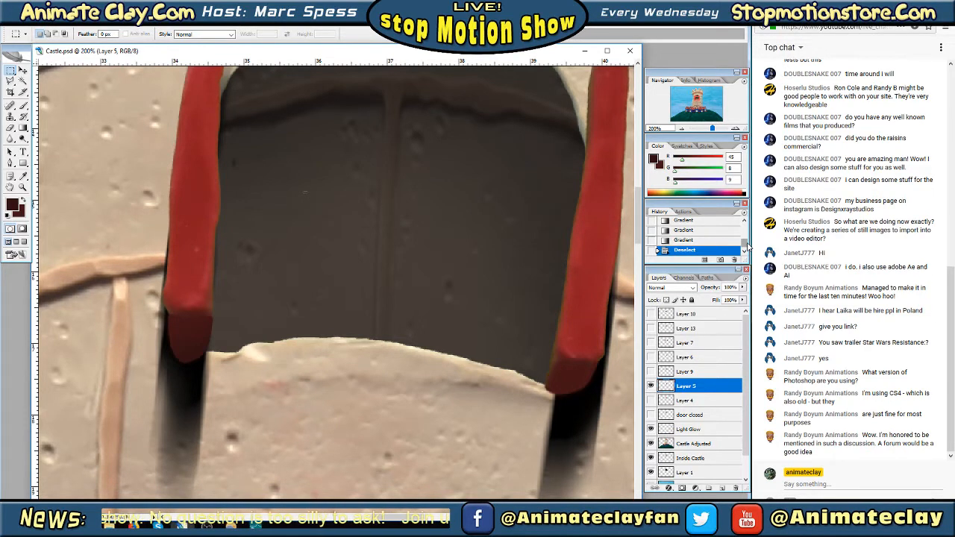
Expand the history list to its full length and compare the doors' appearance across the recorded brush stroke states
scroll(744, 244, up, 5)
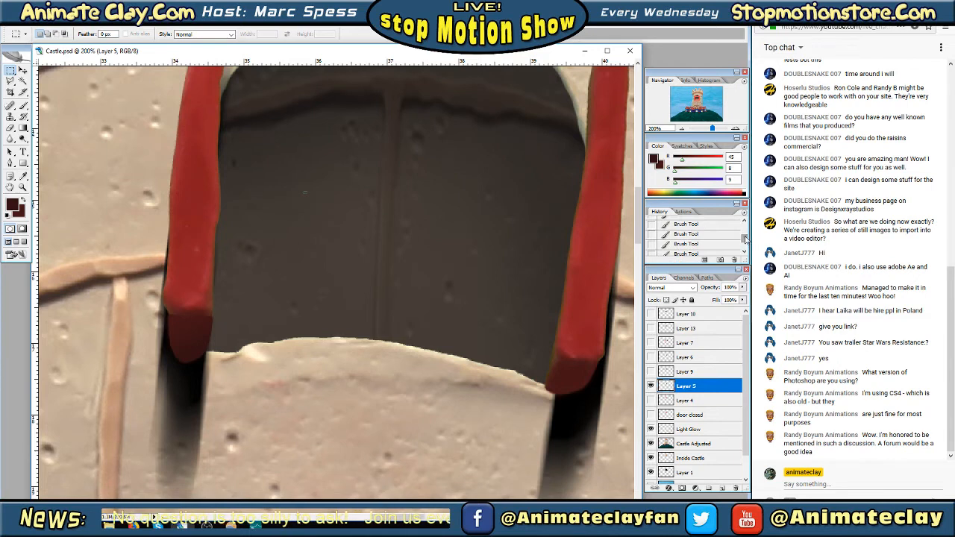
scroll(743, 242, down, 5)
drag(744, 261, 741, 442)
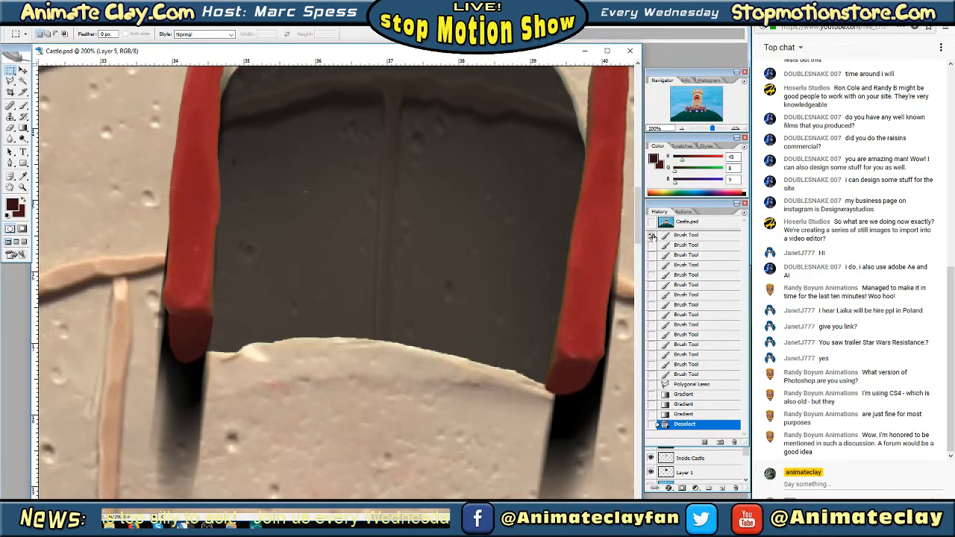
click(682, 255)
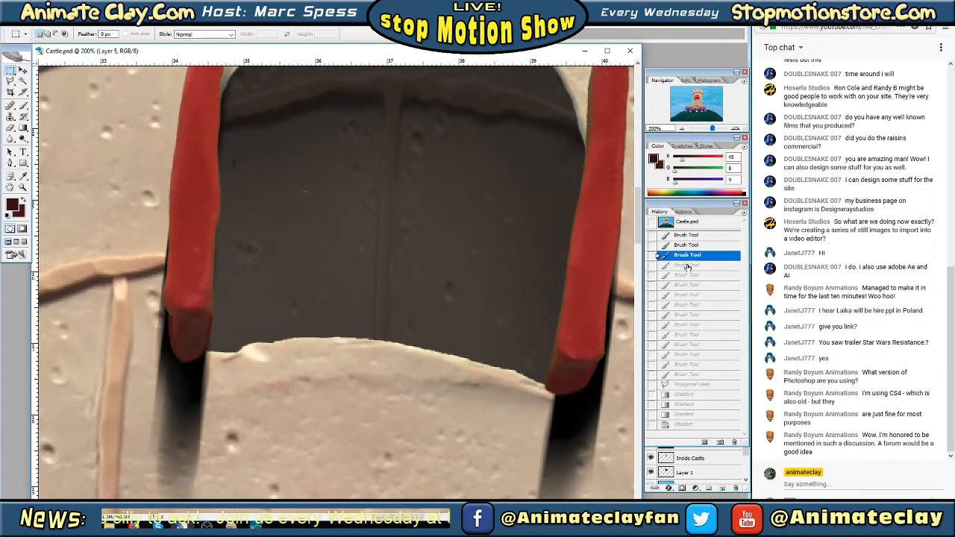
click(687, 265)
click(689, 276)
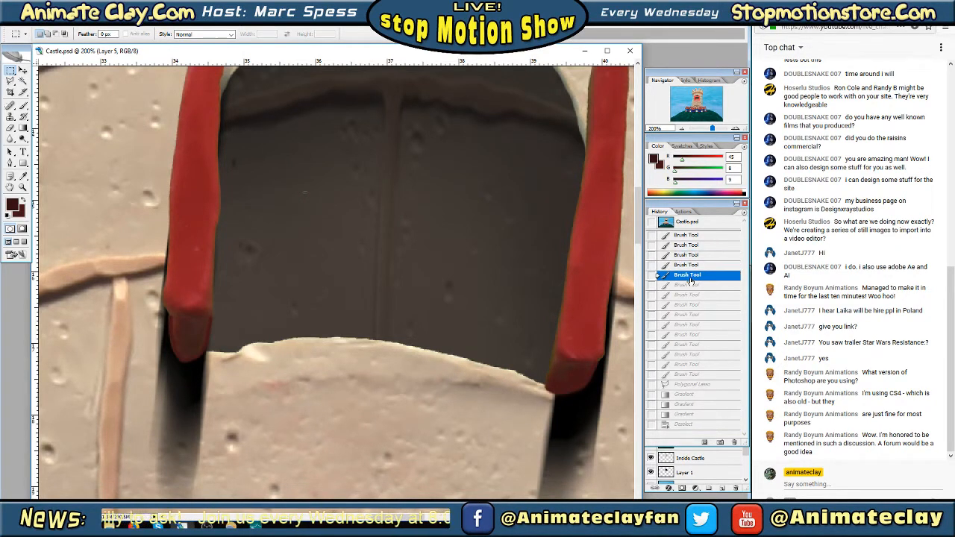
click(676, 295)
click(687, 335)
click(691, 354)
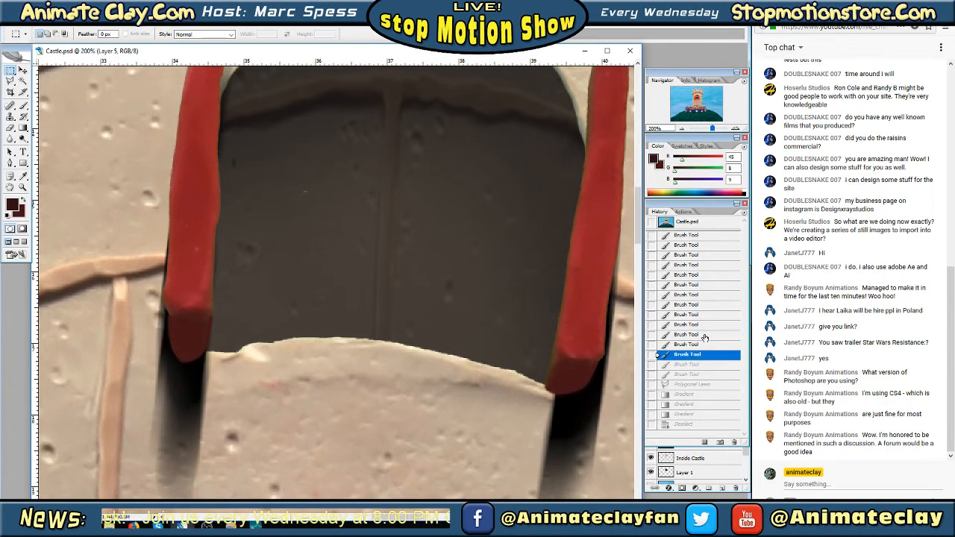
click(703, 336)
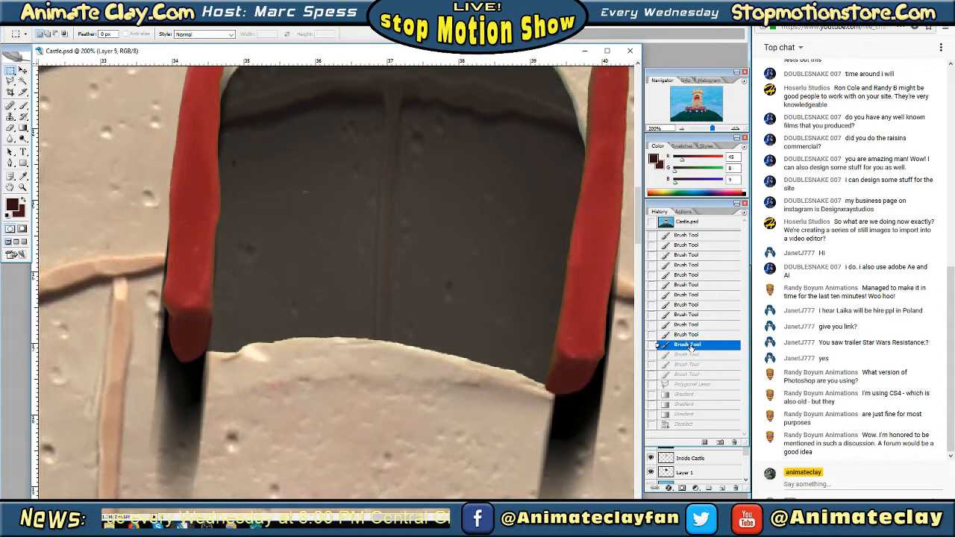
click(690, 344)
key(ctrl+alt+z)
key(ctrl+alt+z)
click(693, 336)
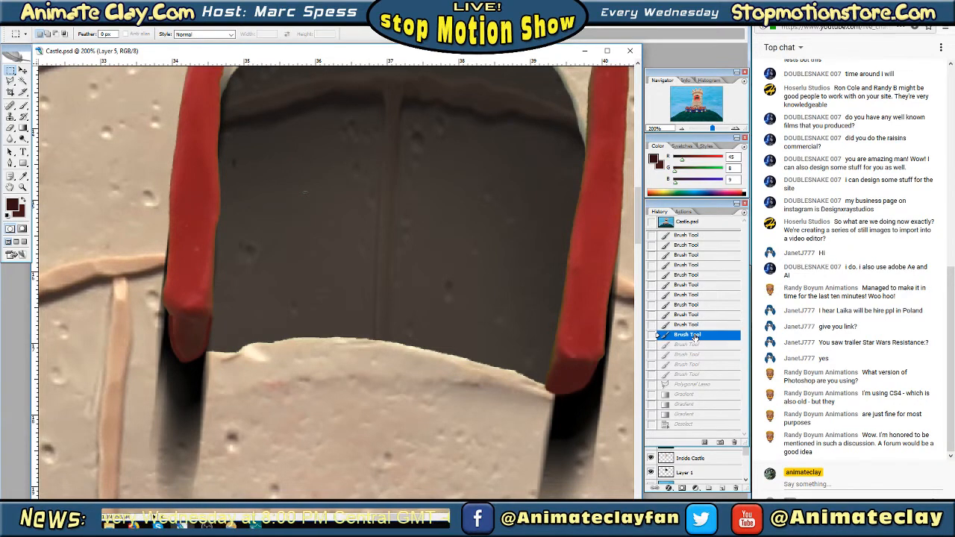
key(ctrl+alt+z)
Revert the image to the earliest brush stroke in the history, and shrink the history list back to its compact size
click(690, 304)
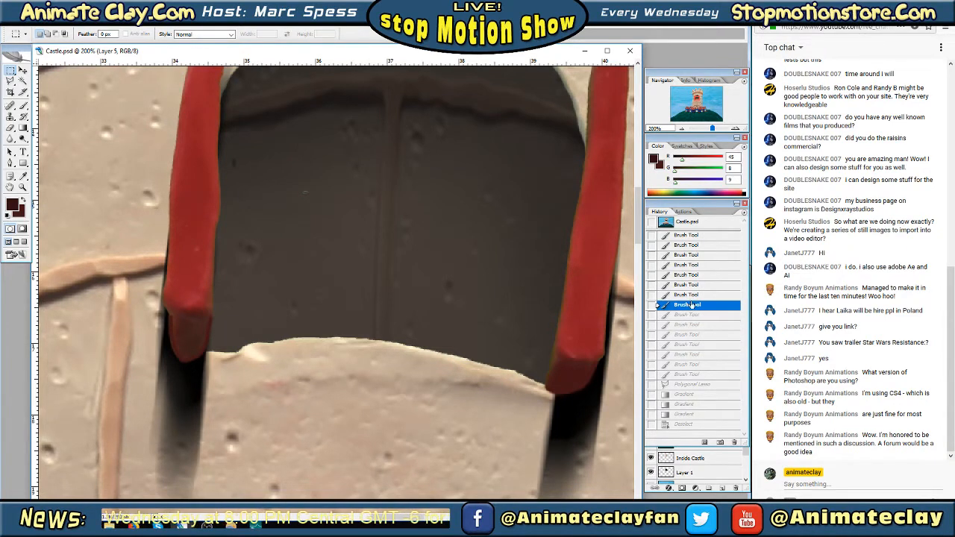
click(692, 294)
click(693, 275)
click(681, 265)
click(690, 255)
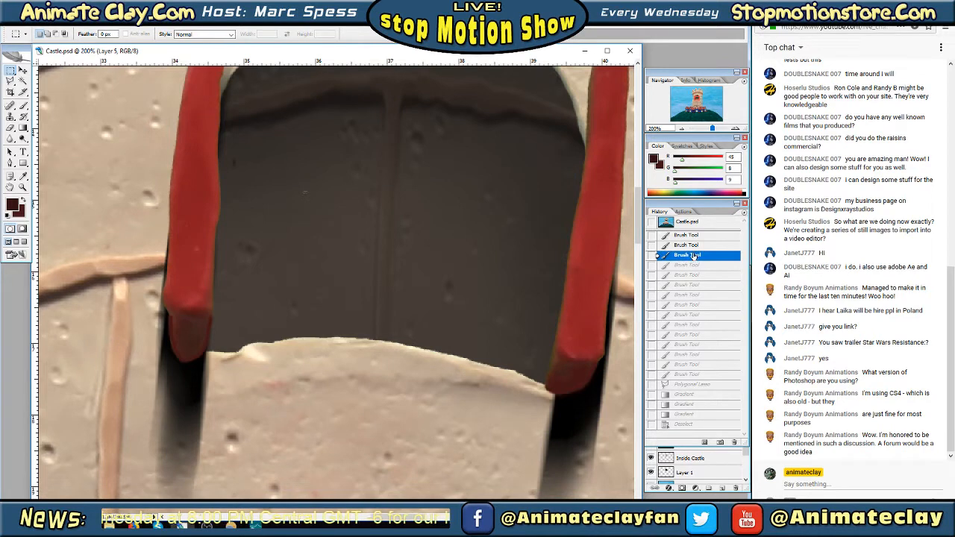
click(696, 246)
click(697, 237)
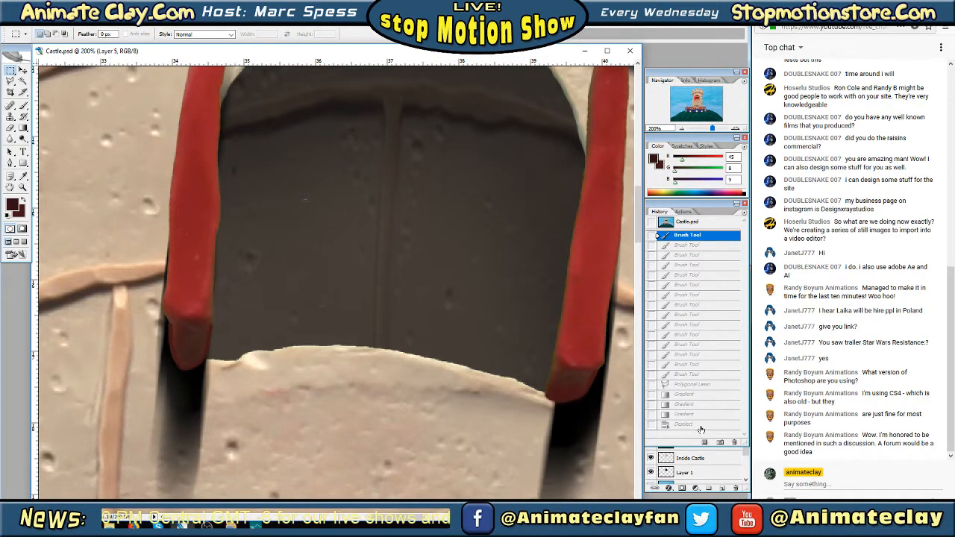
drag(718, 444, 725, 263)
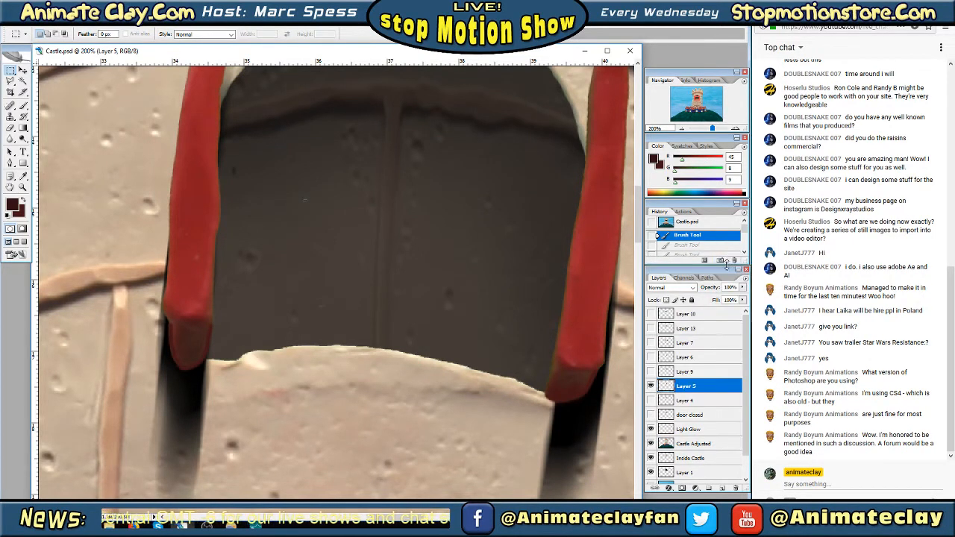
Erase the fringe along the inner edge of the left door's base on Layer 5 with the 13 px Eraser at 100% opacity
click(683, 130)
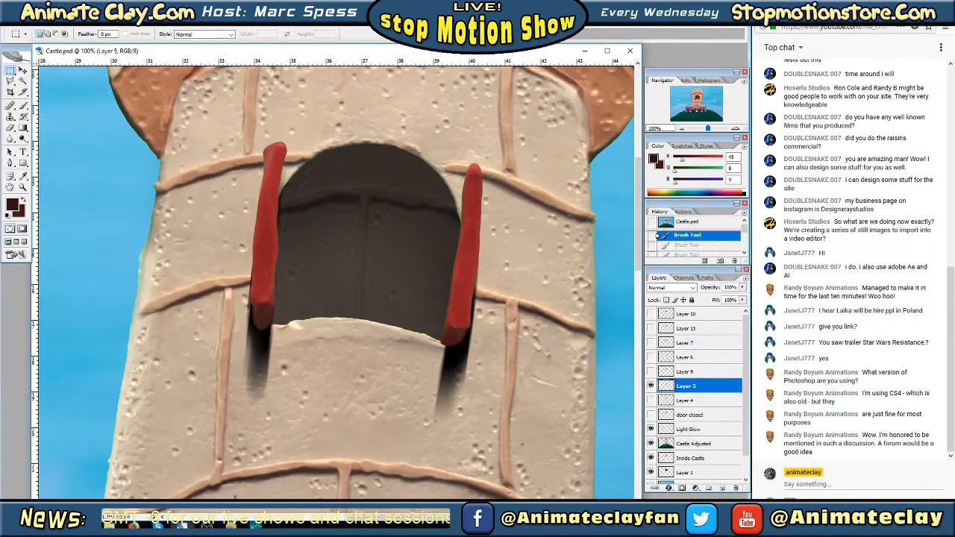
click(735, 128)
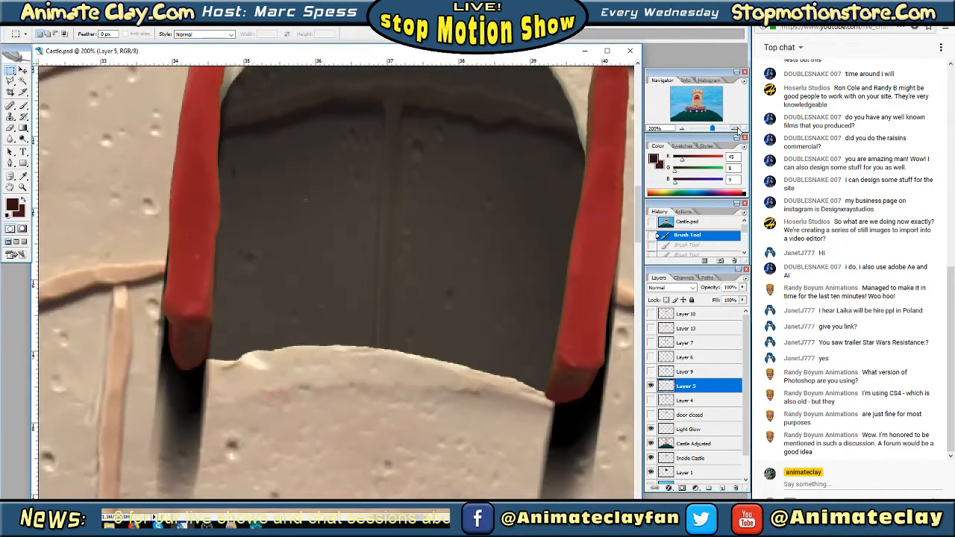
drag(698, 98, 696, 98)
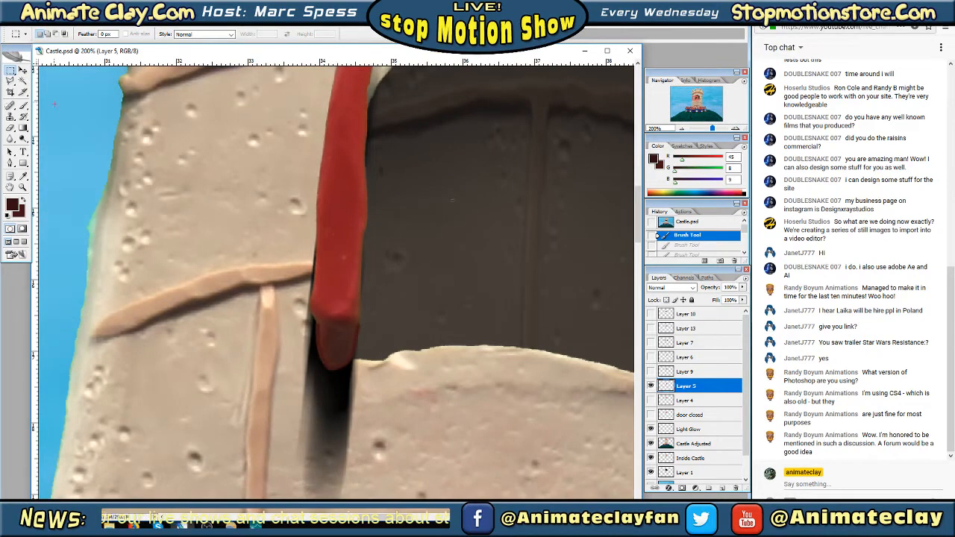
click(10, 80)
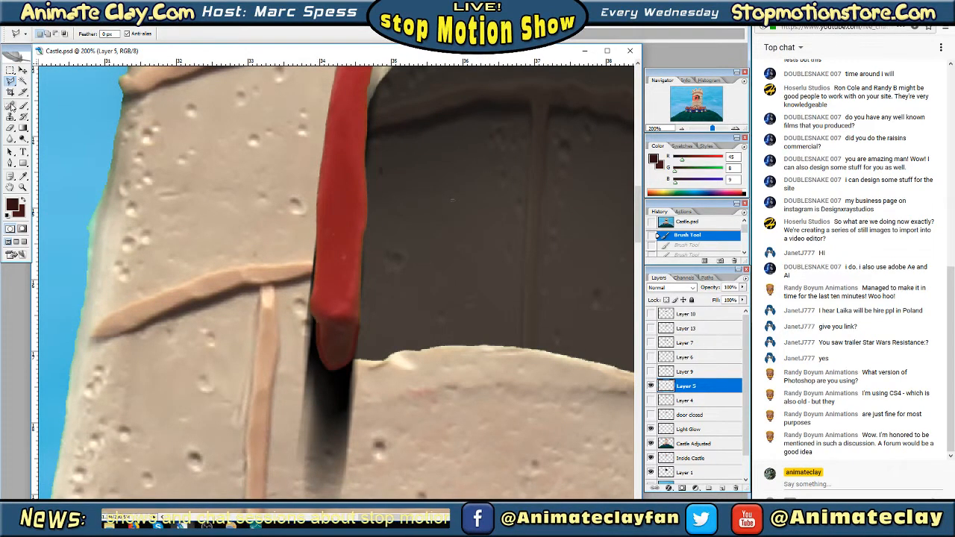
click(10, 128)
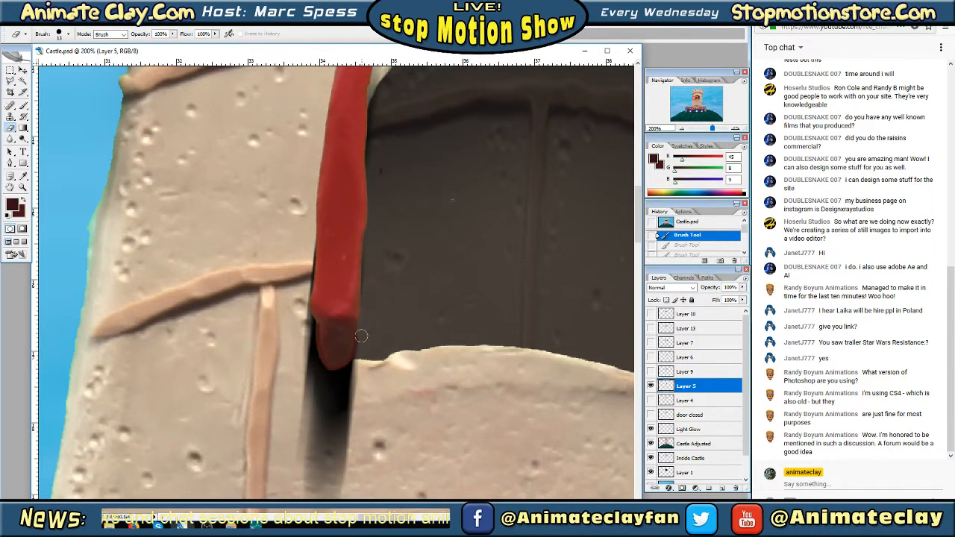
drag(361, 336, 358, 362)
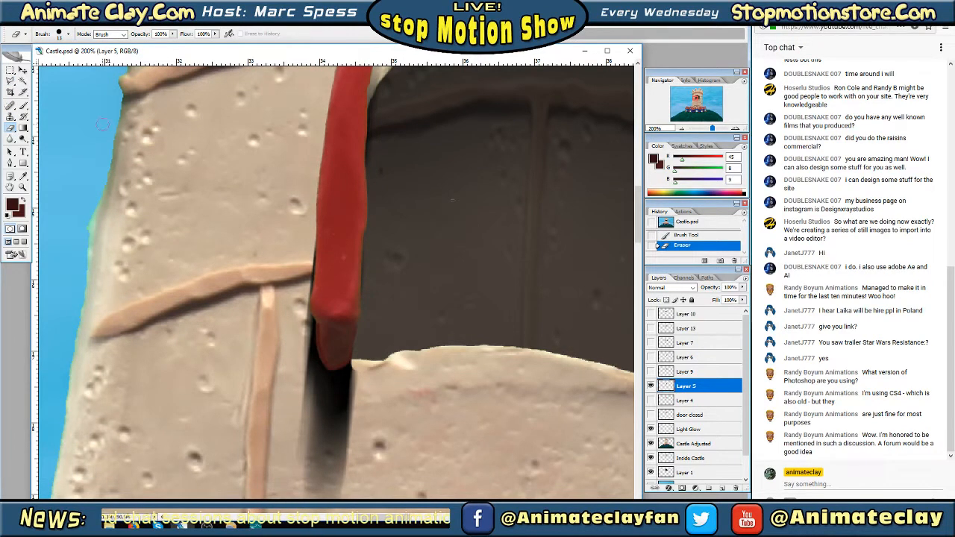
Select the base face of the left door below its bright red front with the Polygonal Lasso, using a 0 px feather
key(l)
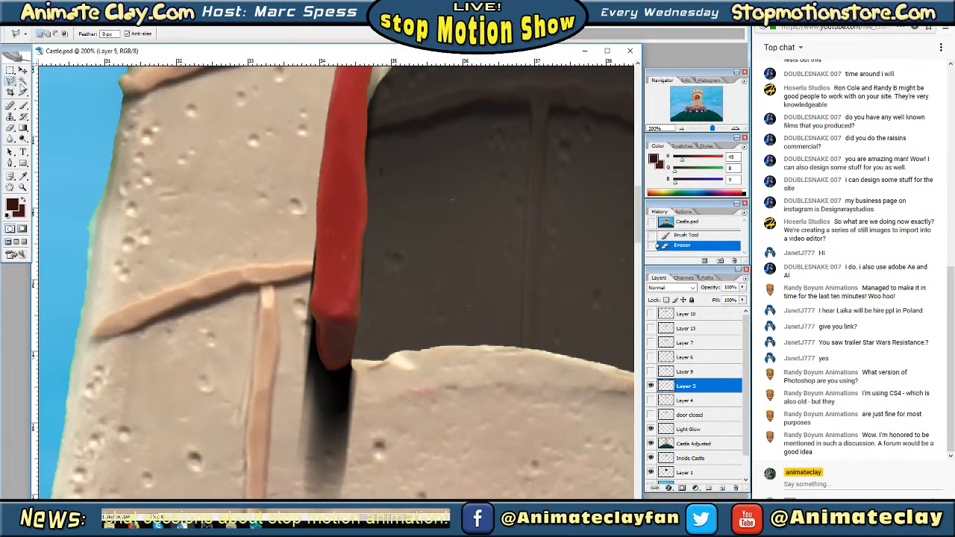
click(356, 323)
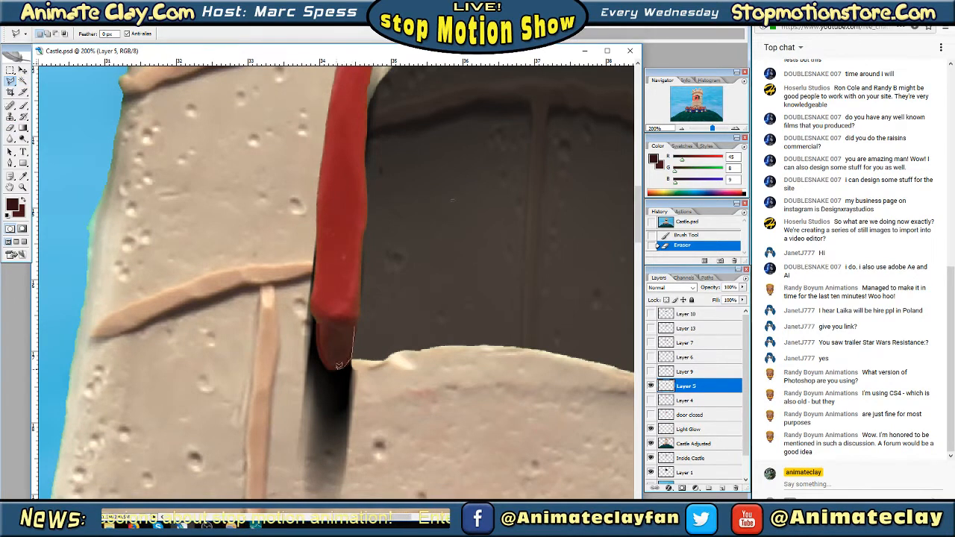
click(331, 368)
click(322, 362)
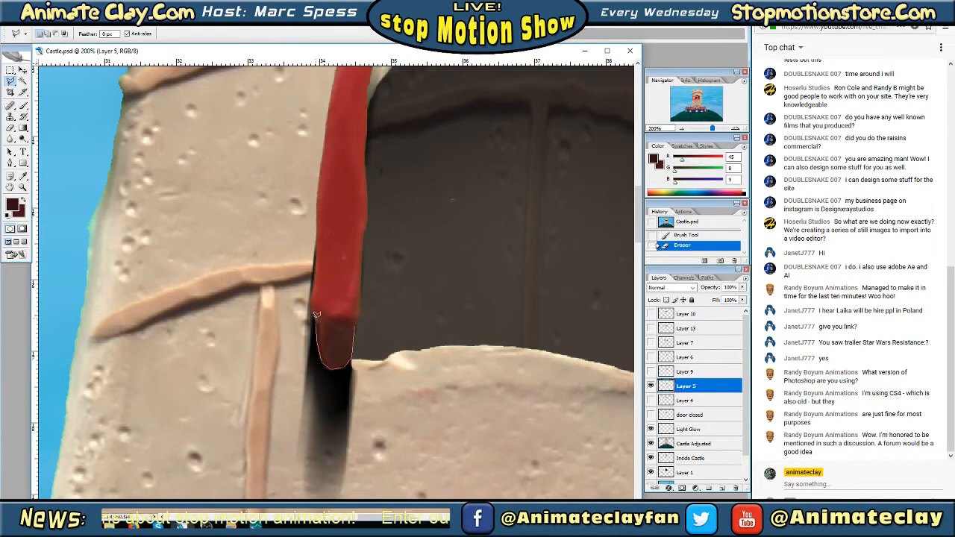
click(355, 322)
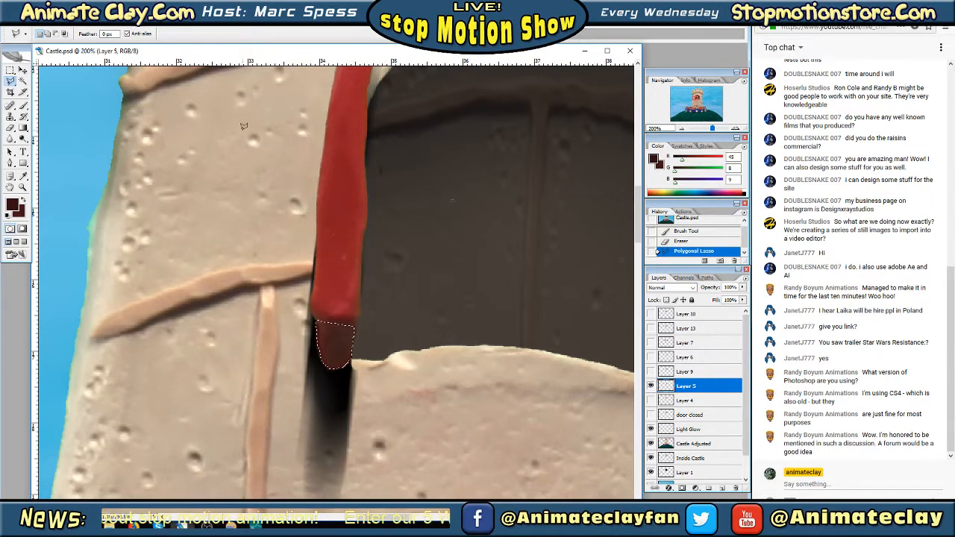
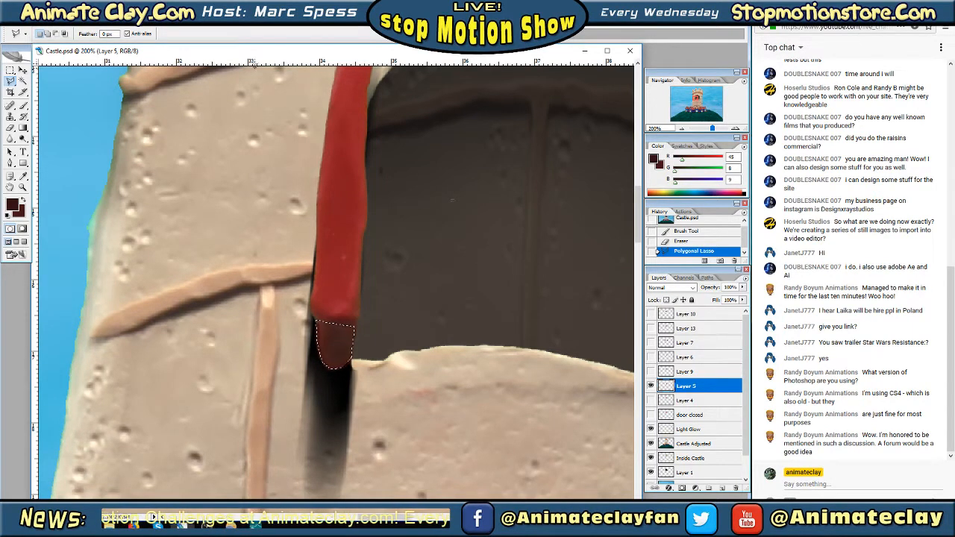
Darken the selected lower end of the left red shutter with Brightness/Contrast at brightness -12 and slightly reduced contrast, and deselect it
click(50, 20)
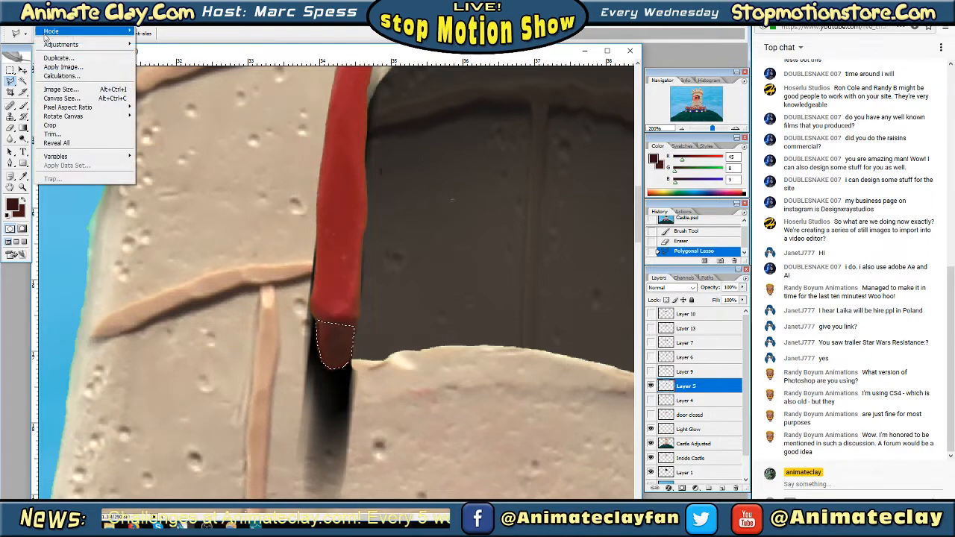
mouse_move(90, 45)
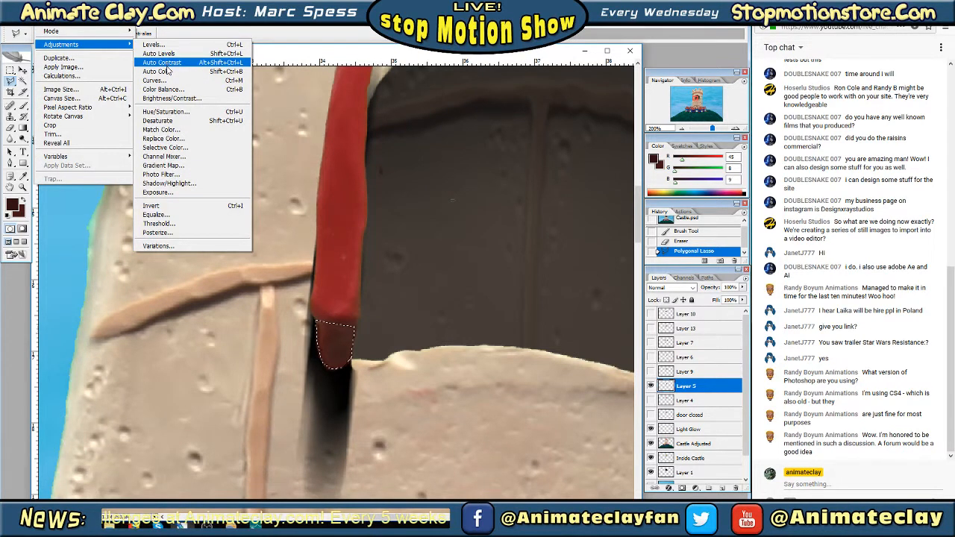
click(172, 98)
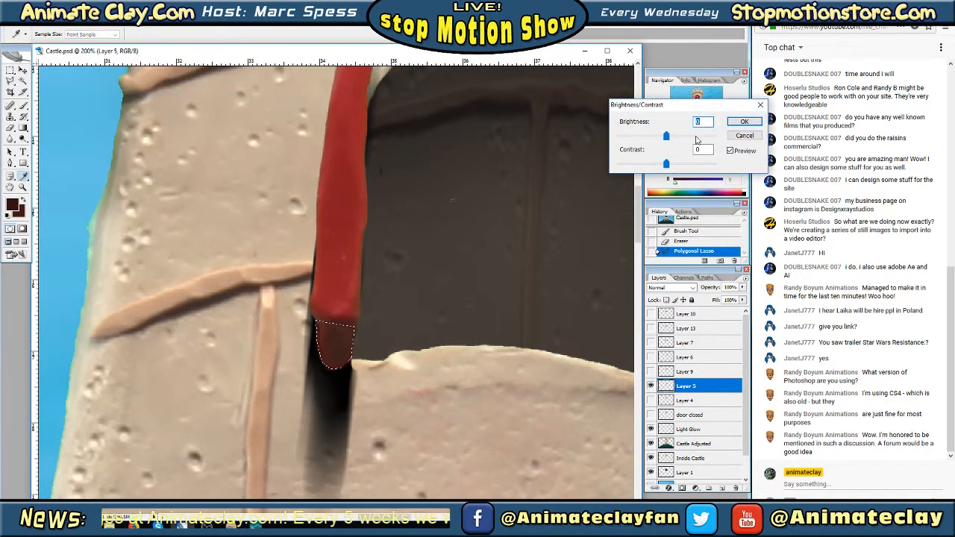
drag(666, 138, 662, 165)
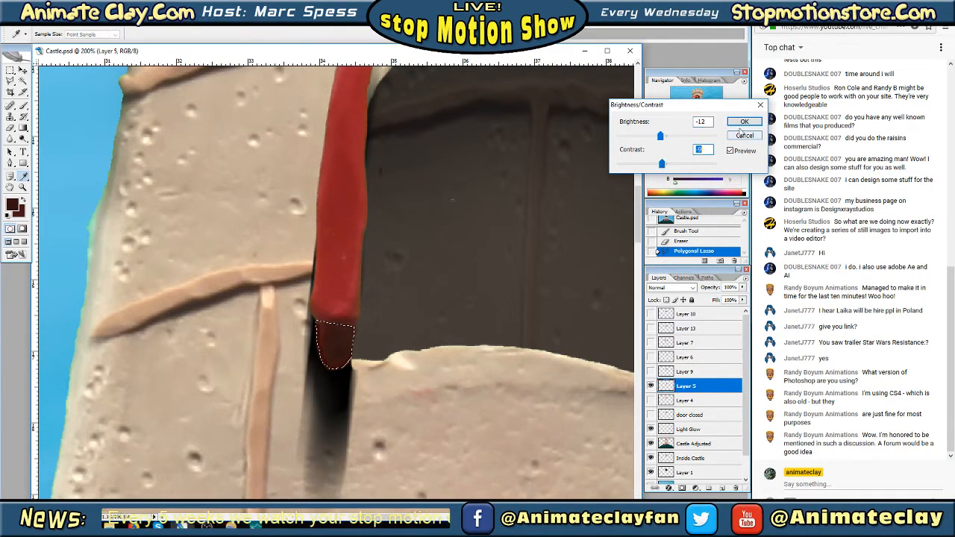
click(742, 122)
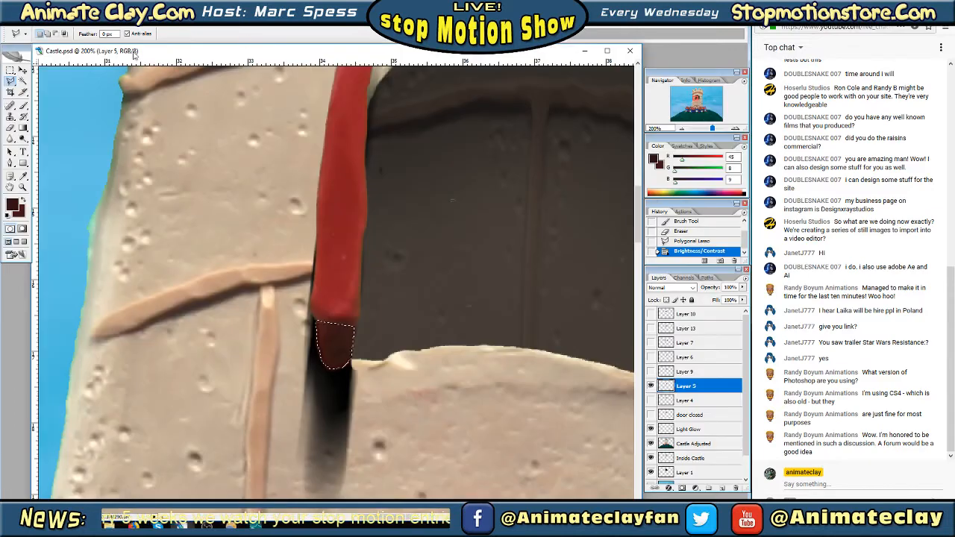
key(m)
key(ctrl+d)
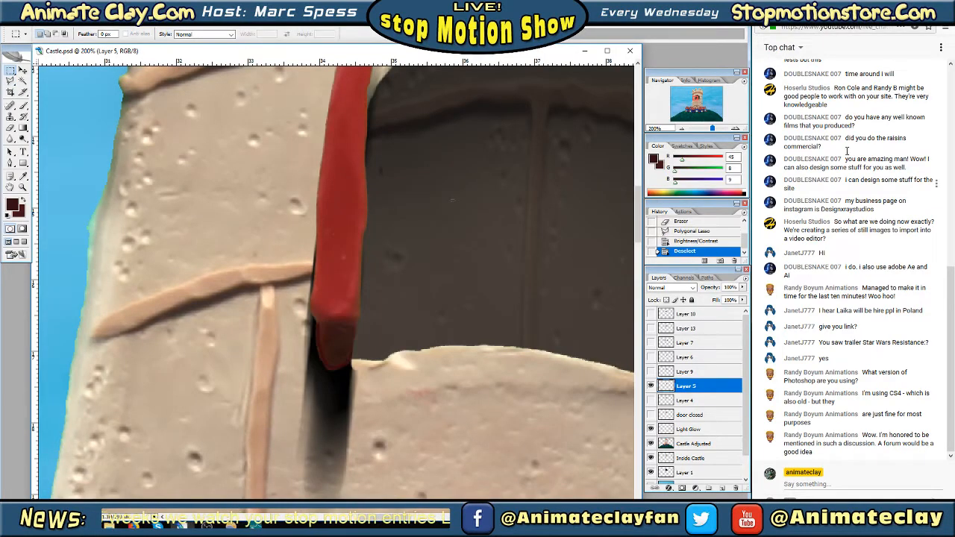
click(682, 130)
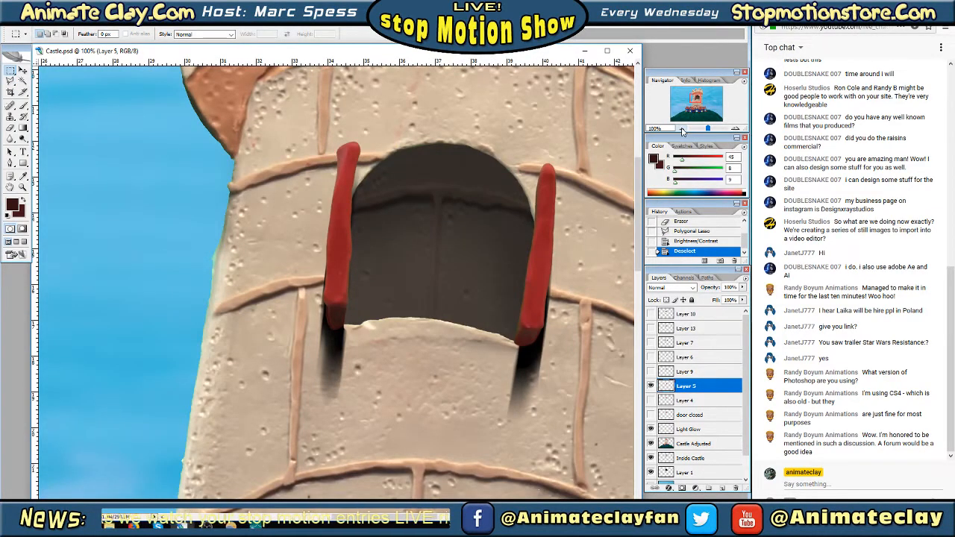
click(682, 130)
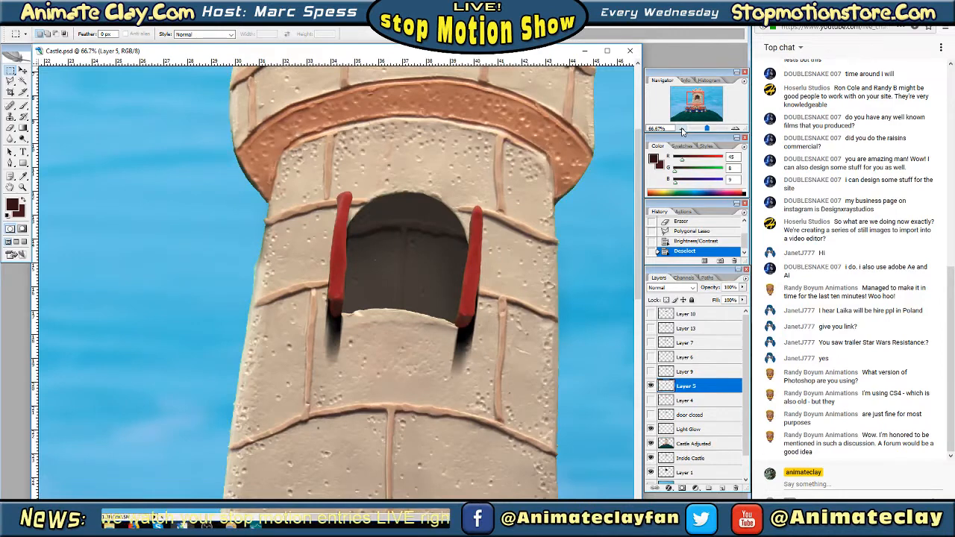
Outline the left shutter's dark lower end with the Polygonal Lasso, soften it with a 0.8-pixel Gaussian Blur, and deselect it
click(734, 129)
click(734, 129)
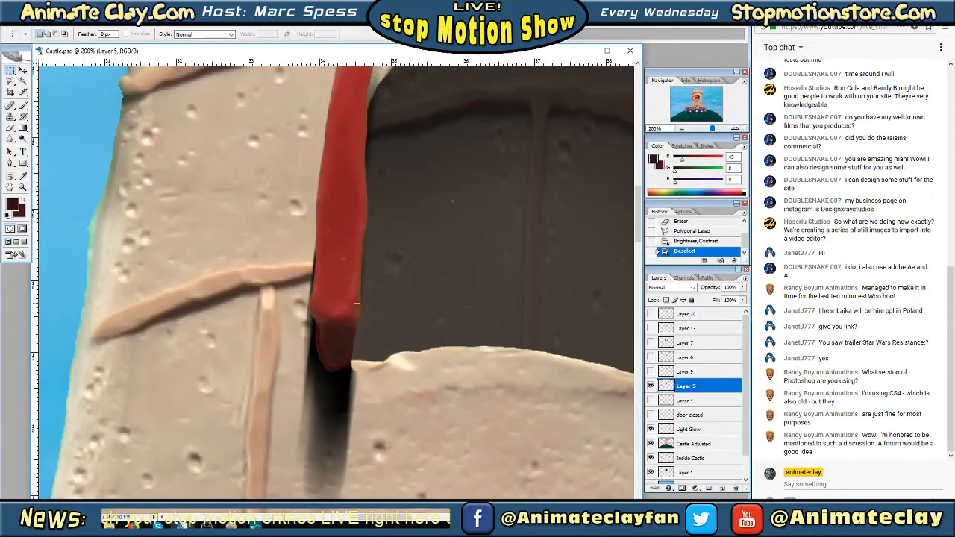
click(11, 80)
click(314, 317)
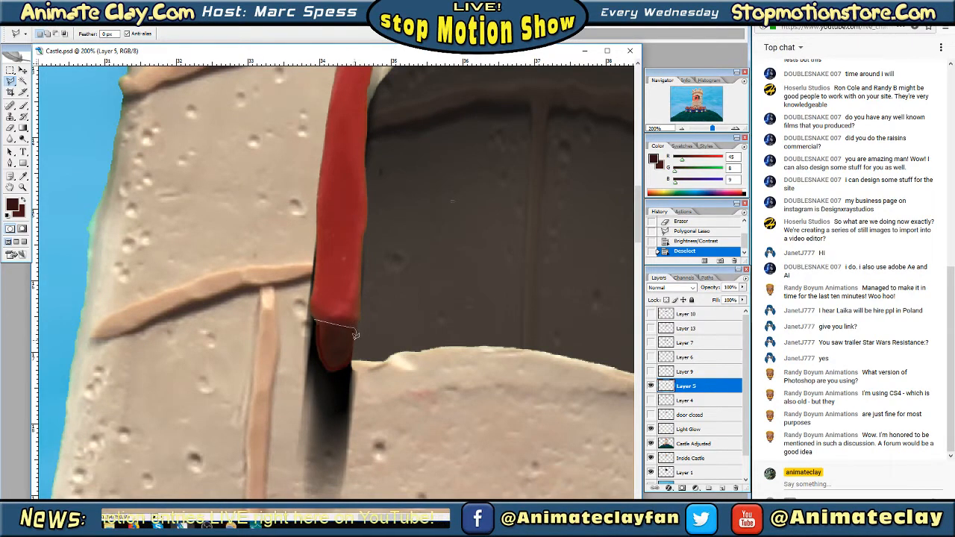
click(352, 361)
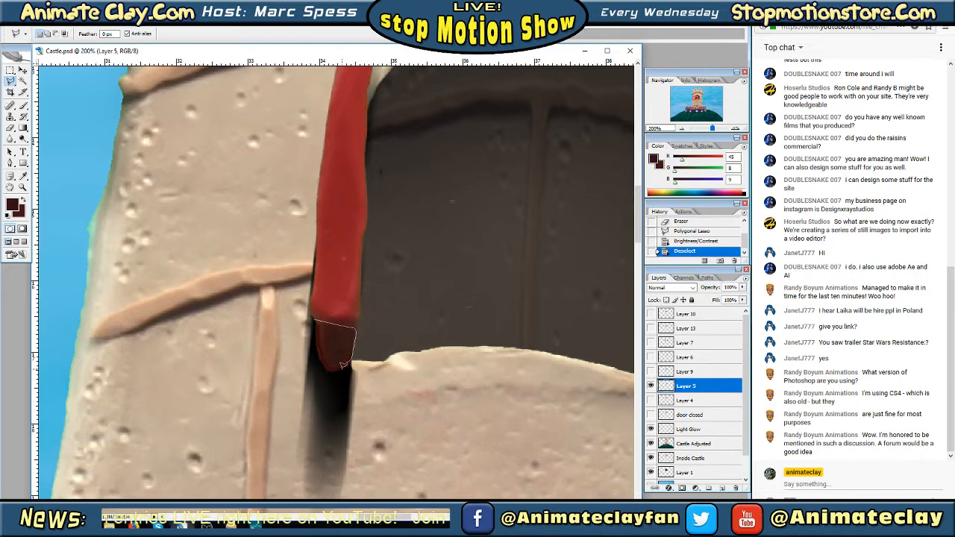
click(343, 365)
click(329, 366)
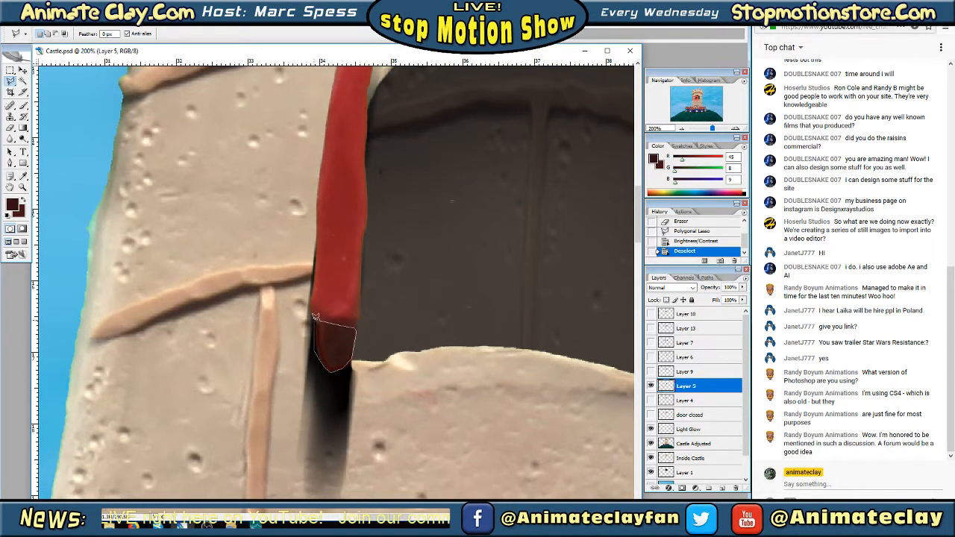
click(314, 322)
click(113, 20)
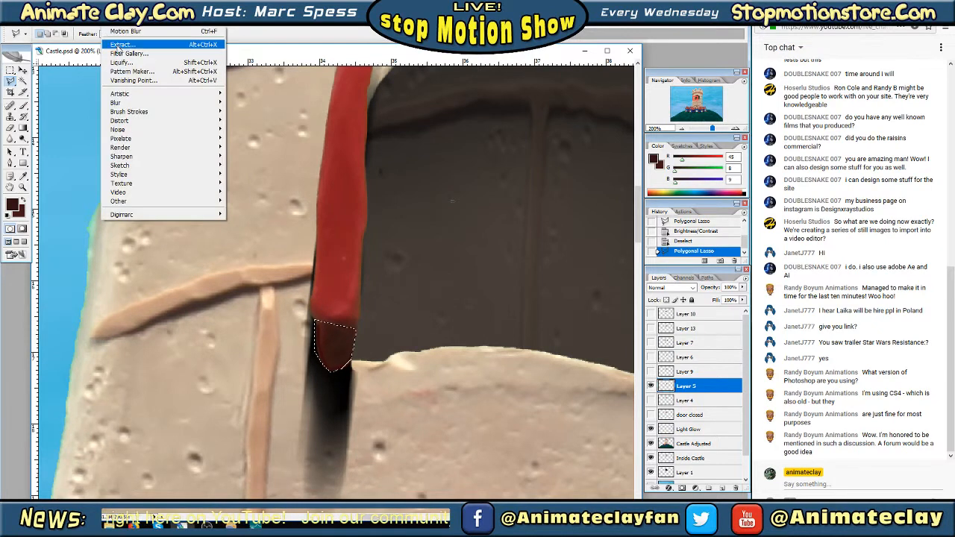
mouse_move(127, 105)
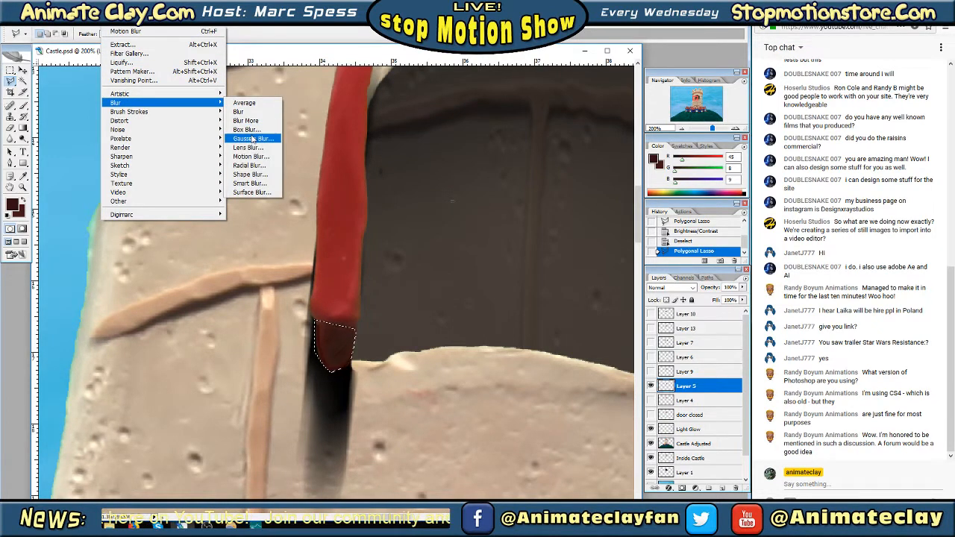
click(245, 135)
drag(526, 229, 489, 233)
click(610, 95)
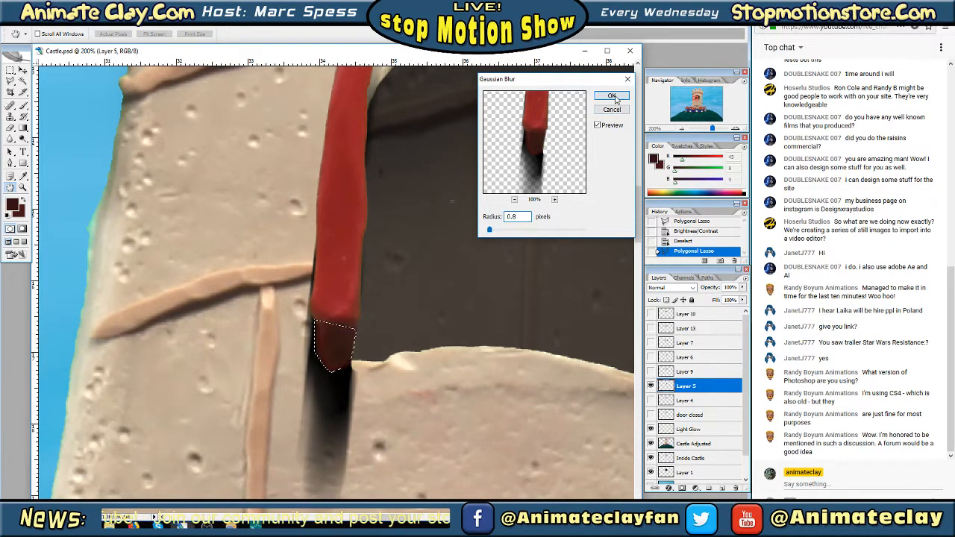
key(m)
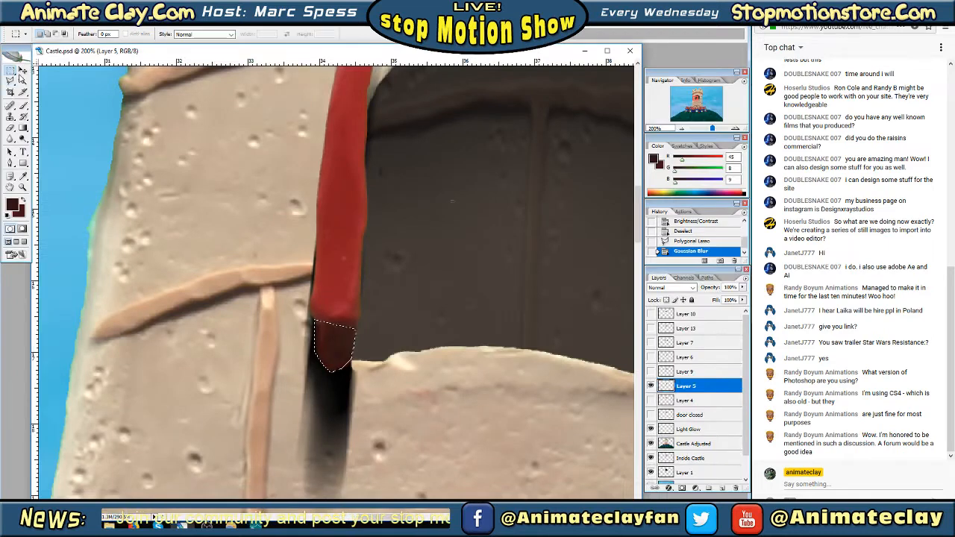
key(ctrl+d)
Compare the tower with Layers 5 and 9 shown and hidden, and display Layer 4 instead of Layer 5
click(682, 129)
click(682, 129)
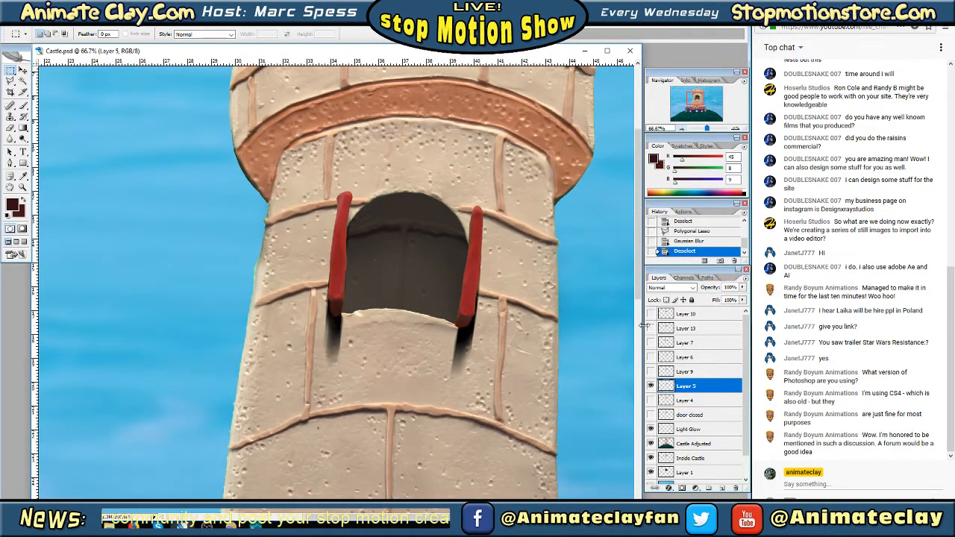
click(649, 387)
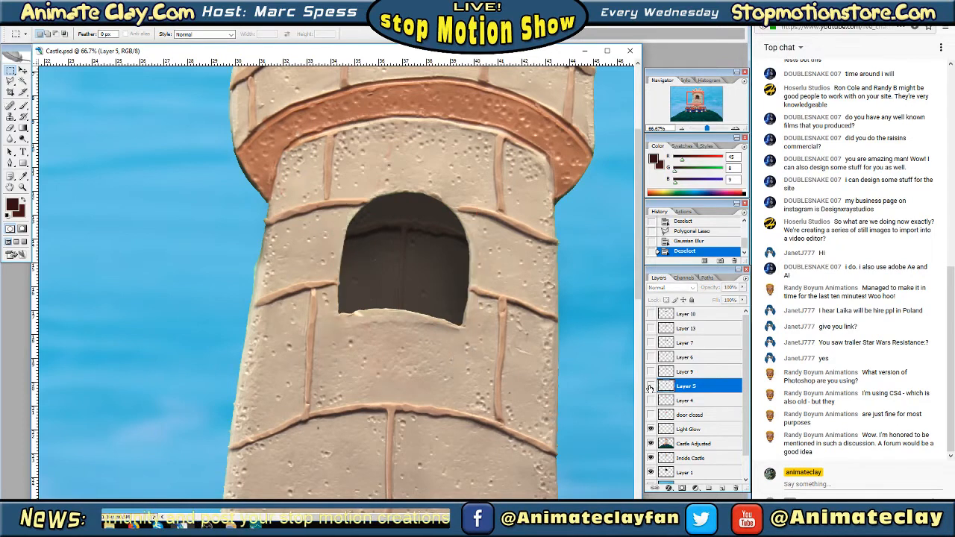
click(650, 387)
click(650, 371)
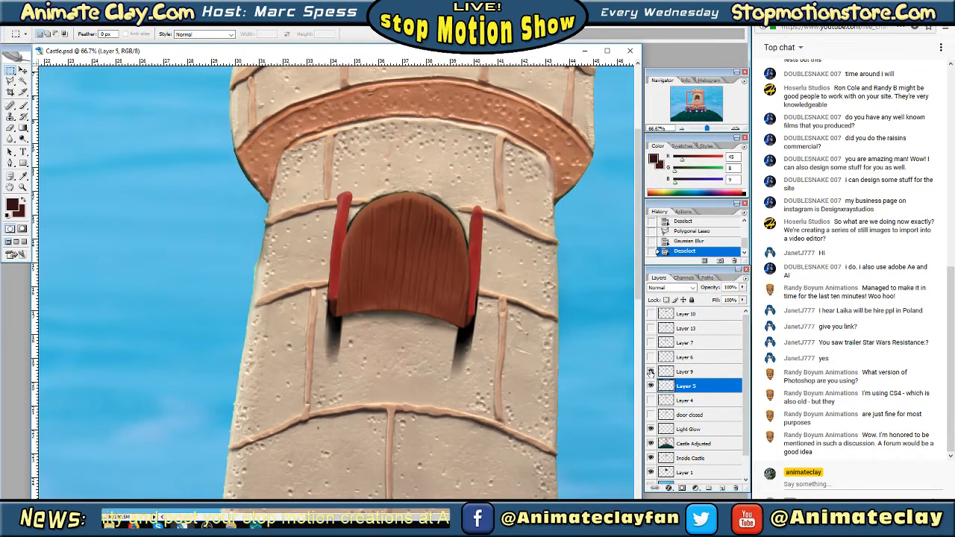
click(650, 371)
click(649, 386)
click(650, 401)
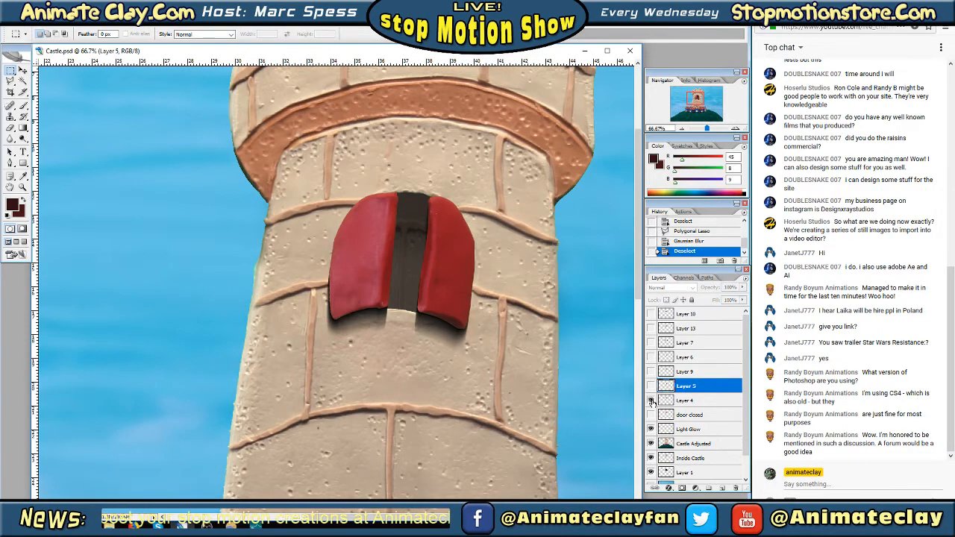
On Layer 4, sample the right shutter's red and paint over the small white speck near its upper inner edge
click(735, 129)
click(736, 128)
click(736, 128)
drag(697, 97, 699, 95)
click(24, 174)
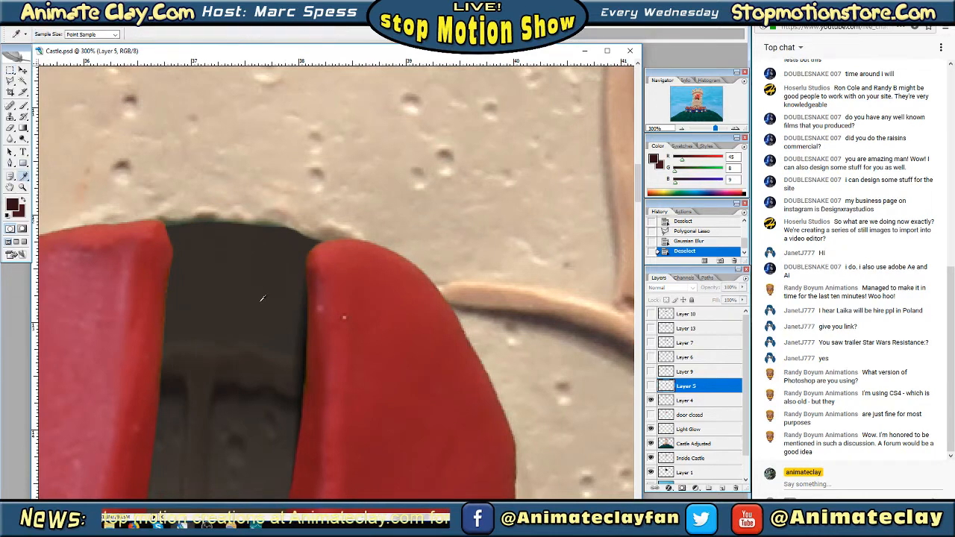
click(704, 403)
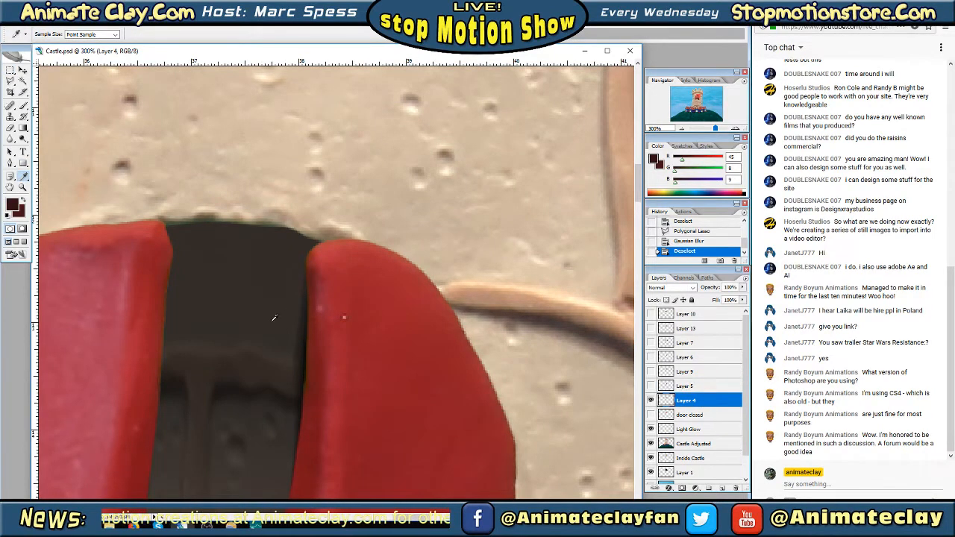
click(345, 323)
click(23, 106)
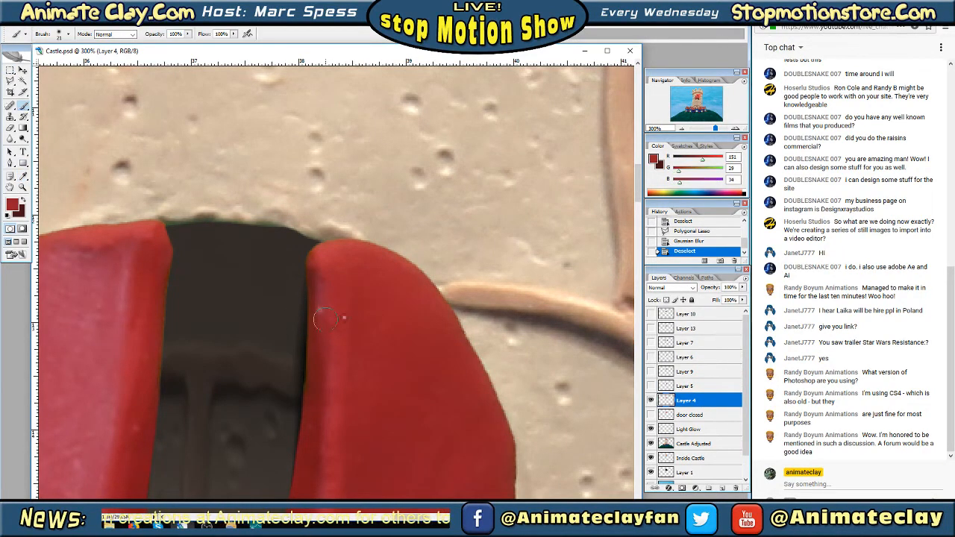
click(344, 318)
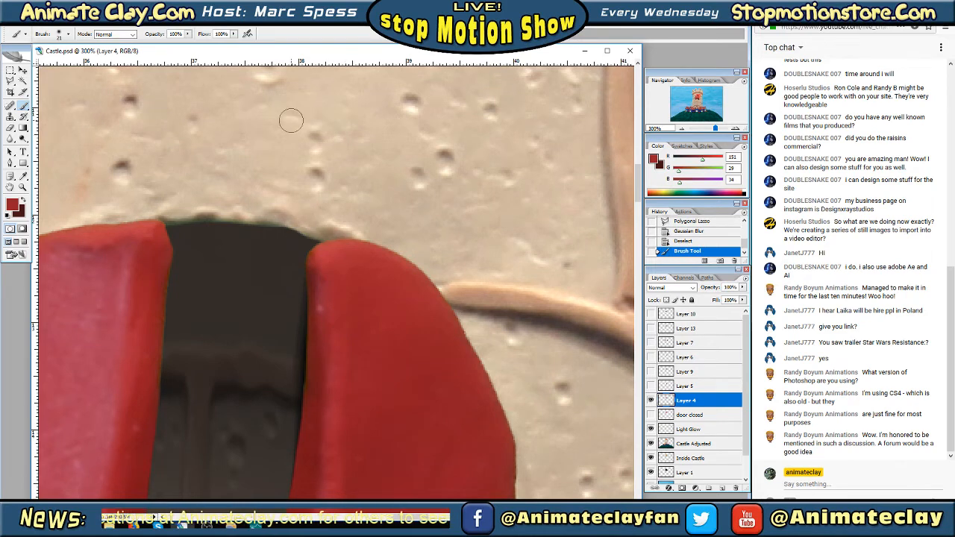
click(683, 129)
click(683, 129)
click(683, 129)
click(684, 130)
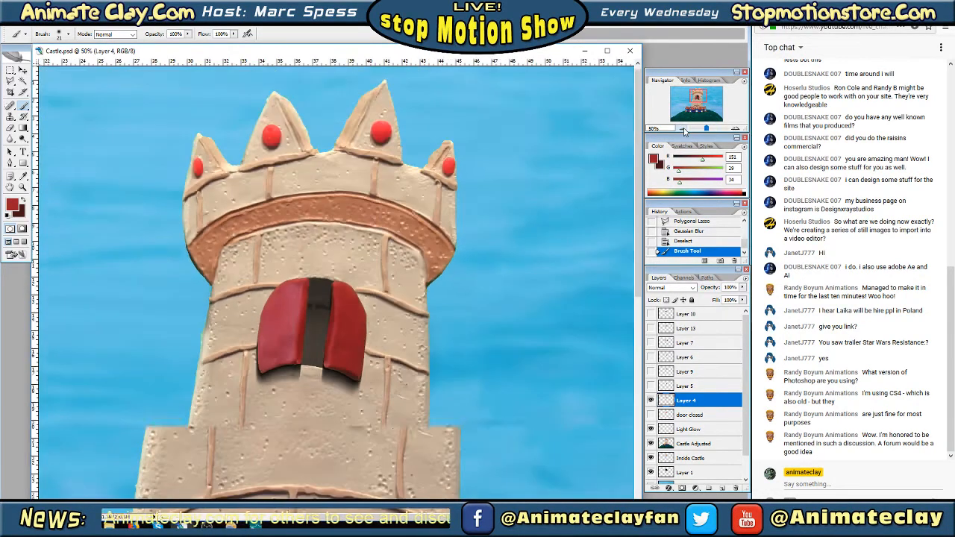
Paint over the remaining pale speck on the right shutter's inner edge with a newly sampled darker red and a soft 17 px brush
click(735, 128)
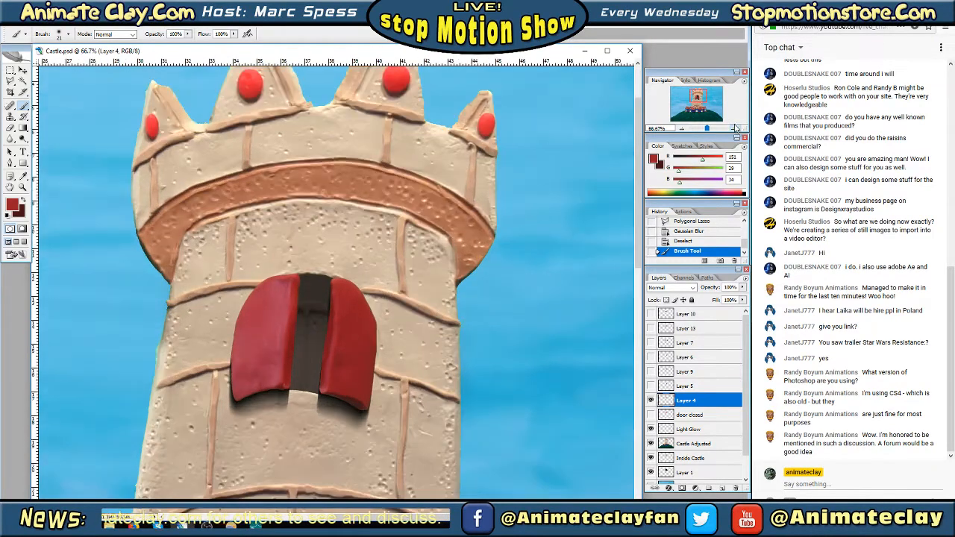
click(704, 95)
click(734, 128)
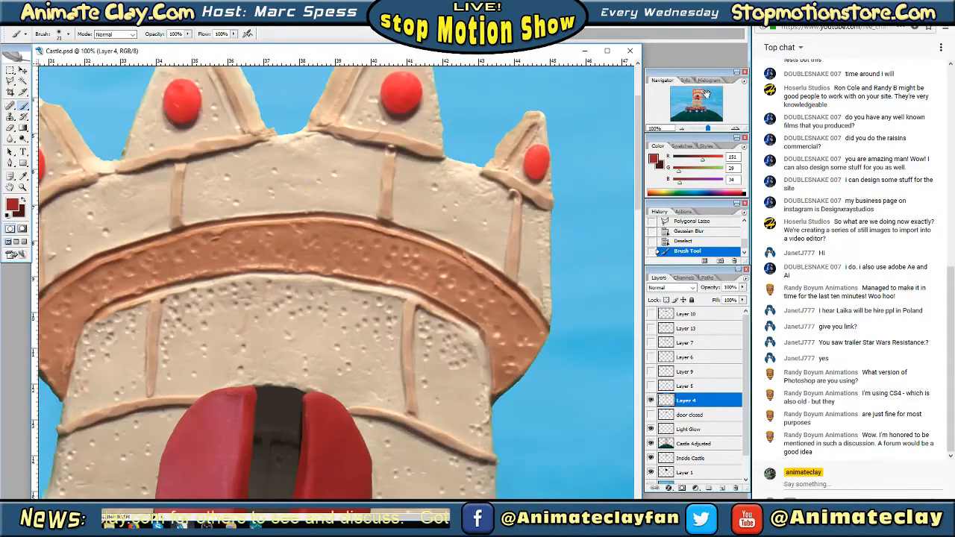
drag(700, 92, 699, 98)
click(735, 128)
click(735, 128)
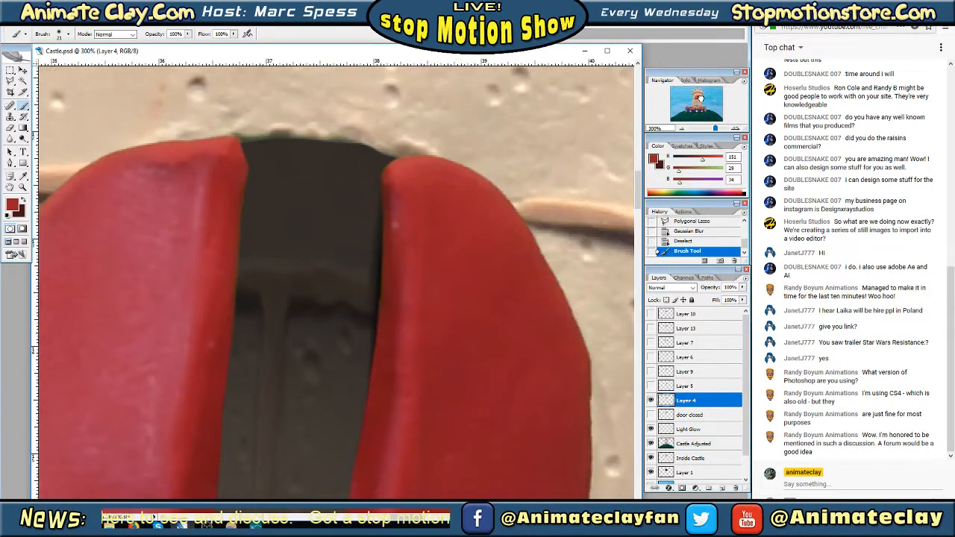
click(24, 176)
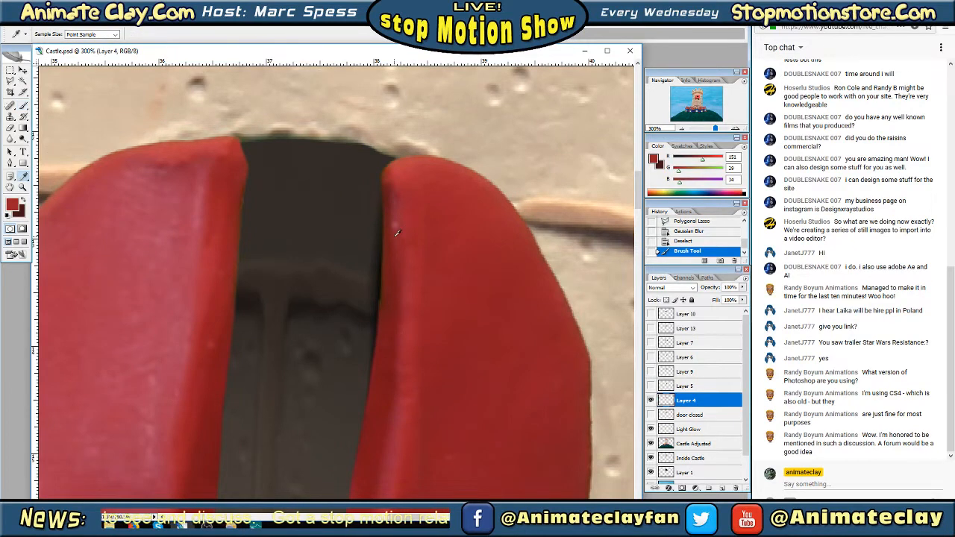
click(143, 162)
click(24, 108)
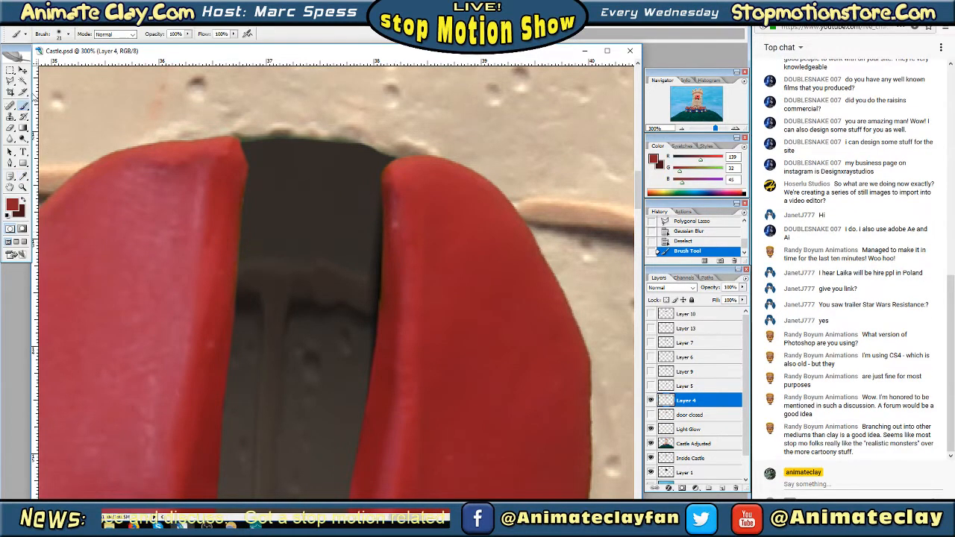
click(69, 35)
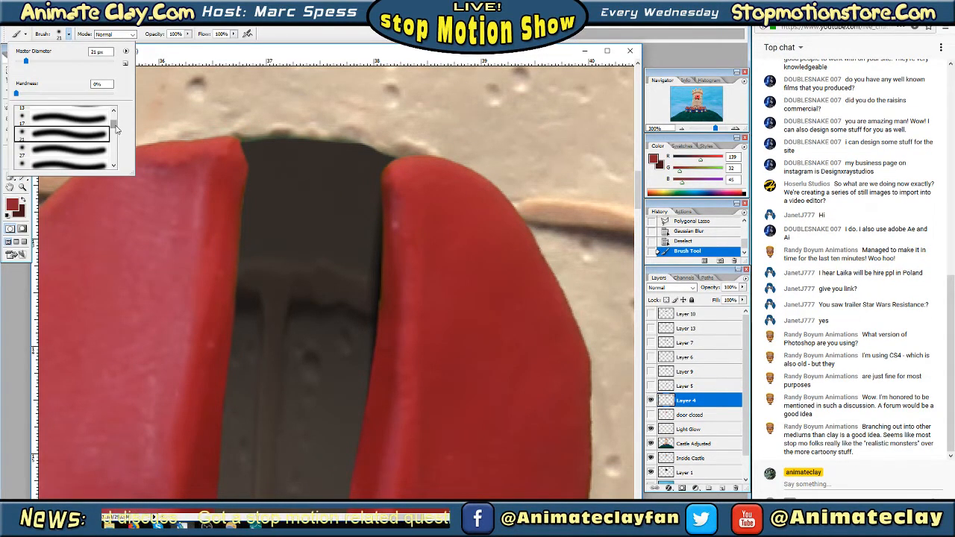
drag(116, 130, 117, 126)
scroll(117, 126, down, 2)
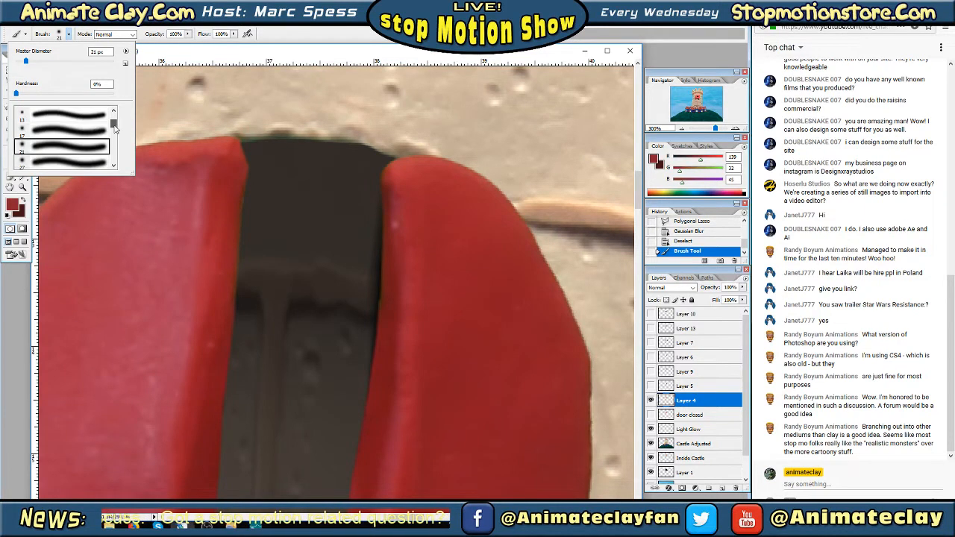
click(81, 133)
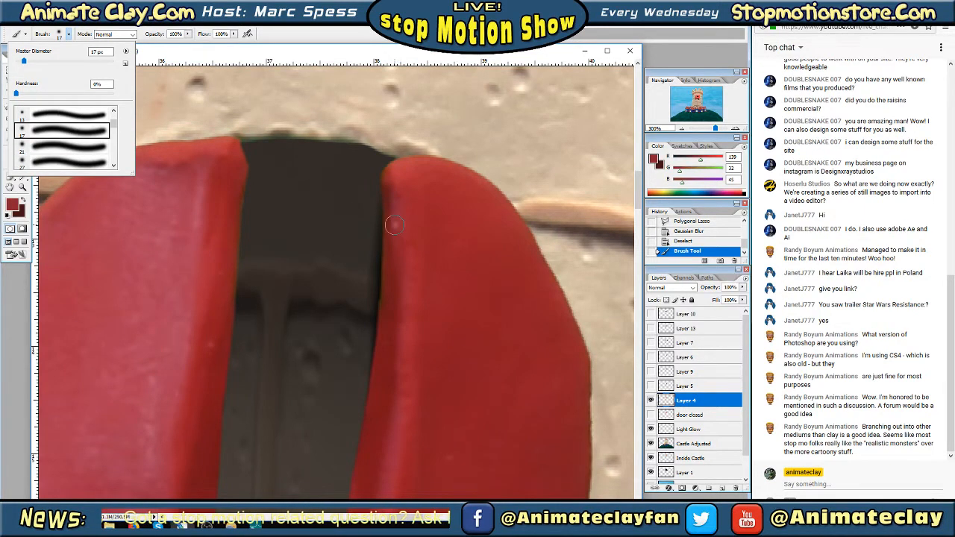
key(Tab)
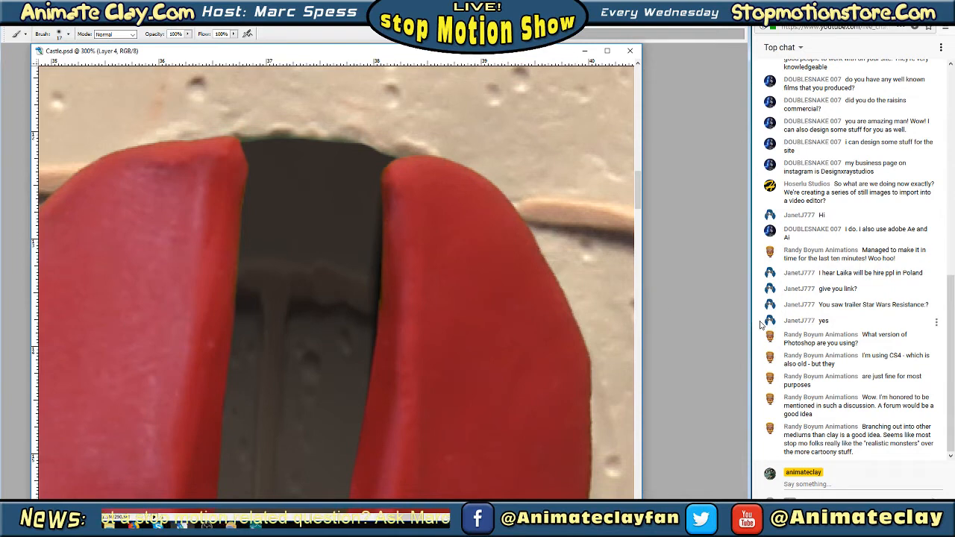
key(Tab)
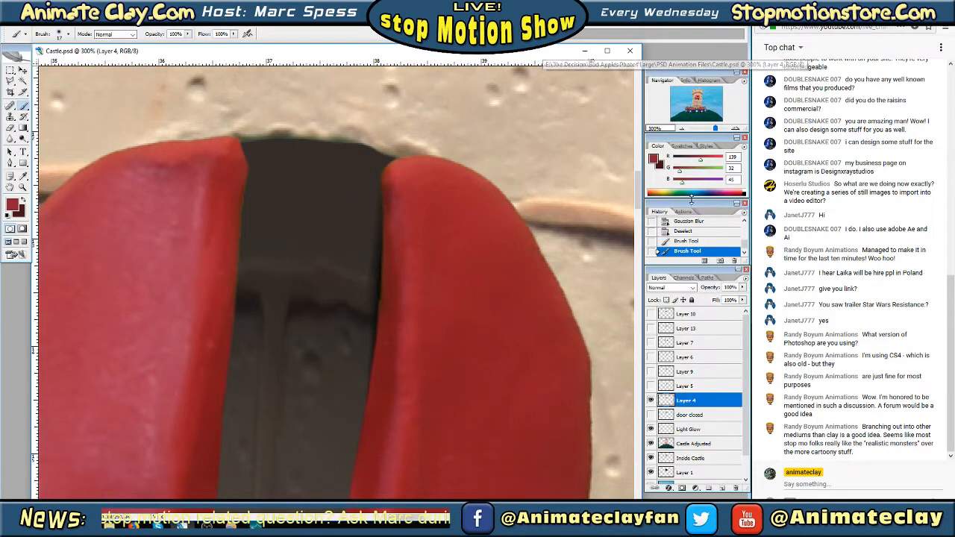
Examine the retouched shutters' edges and lower ends up close, and compare them with the whole tower
click(681, 129)
click(682, 129)
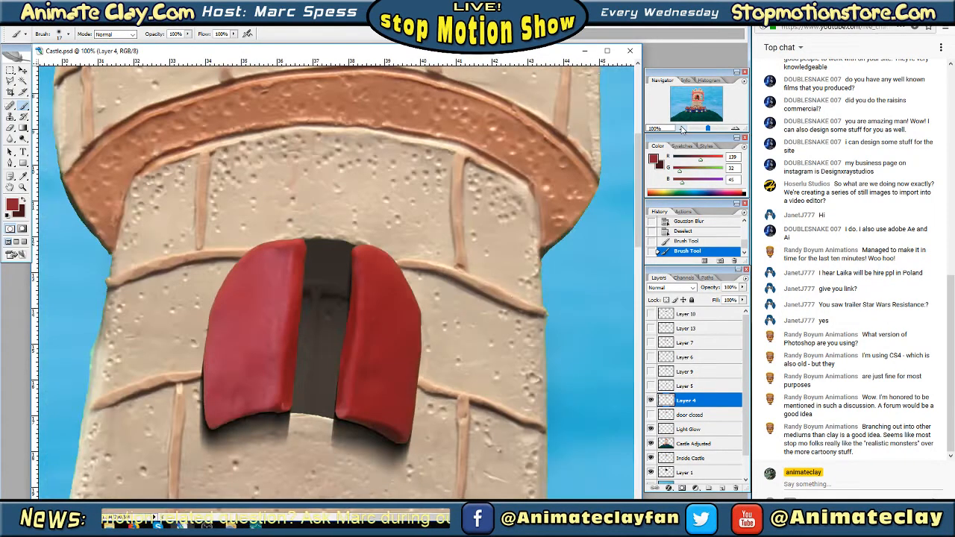
drag(696, 95, 697, 97)
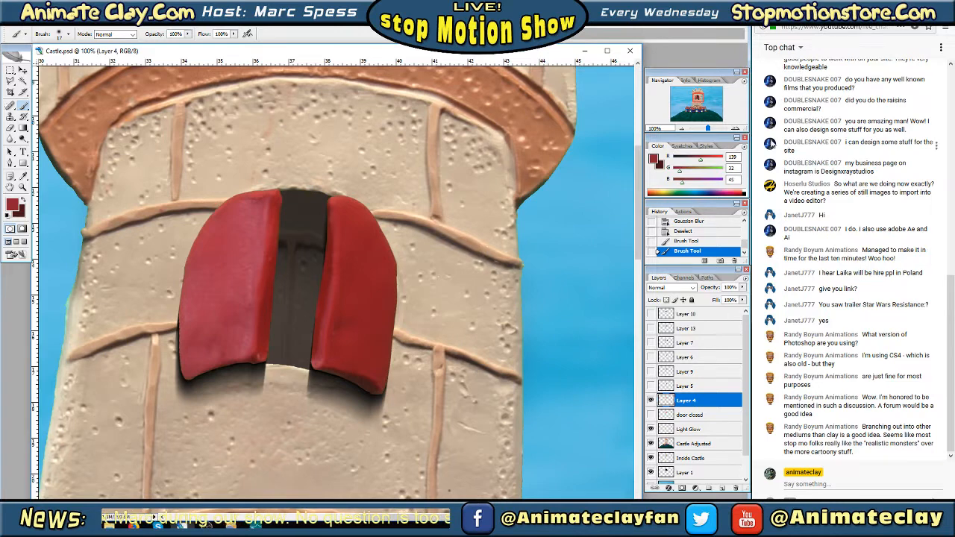
click(736, 129)
click(699, 97)
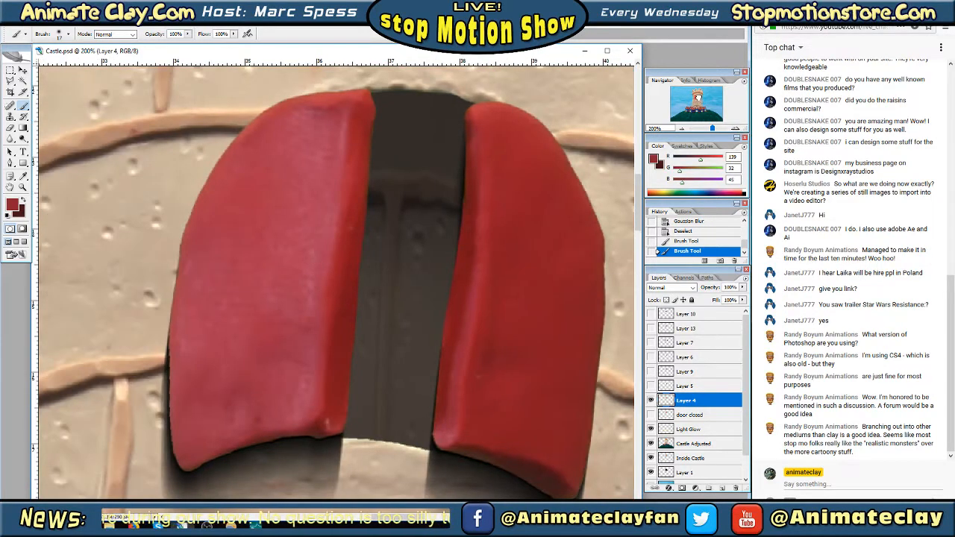
drag(698, 95, 698, 95)
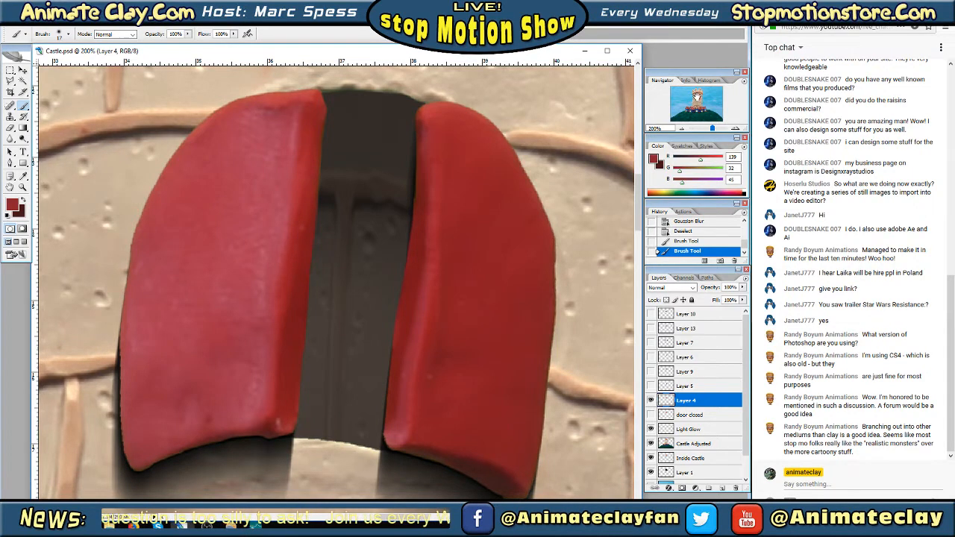
drag(696, 96, 697, 98)
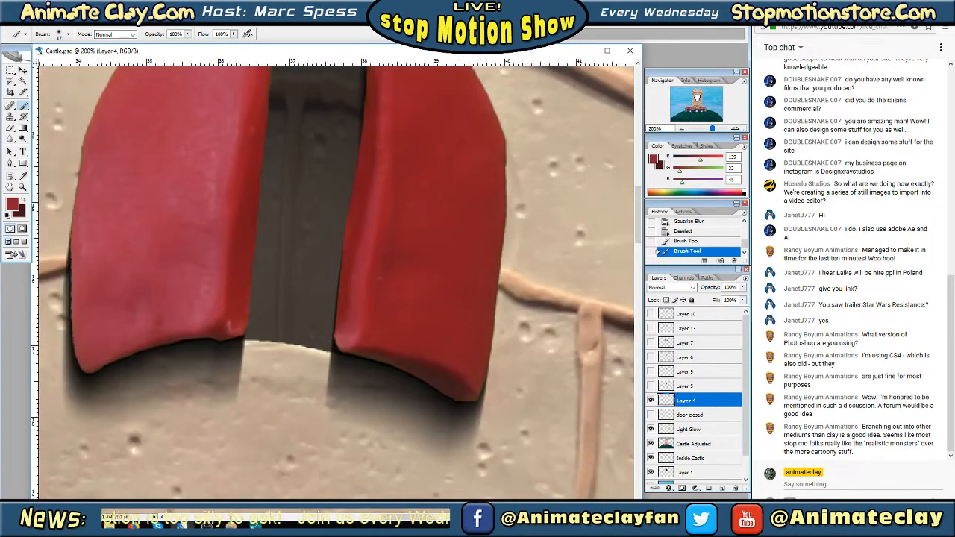
click(697, 98)
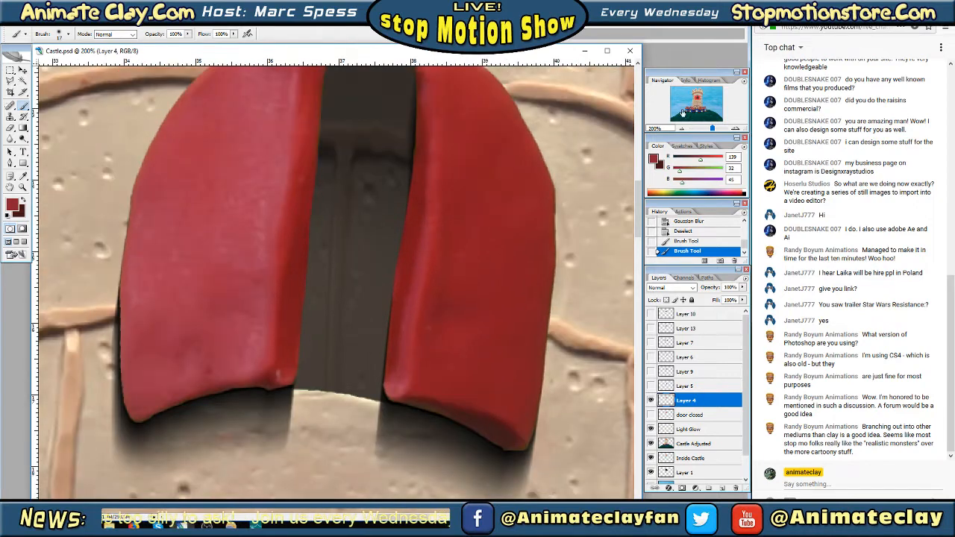
click(684, 128)
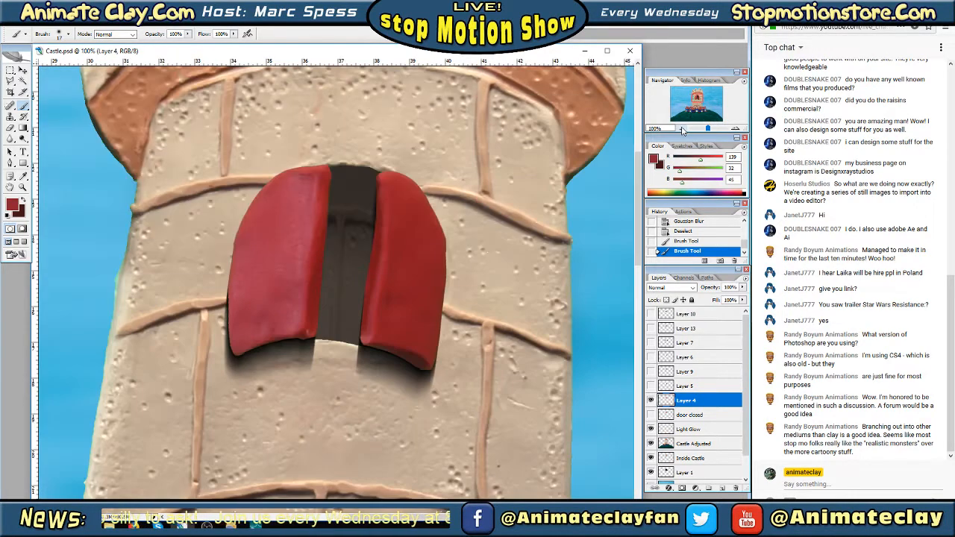
click(683, 129)
click(683, 129)
click(683, 129)
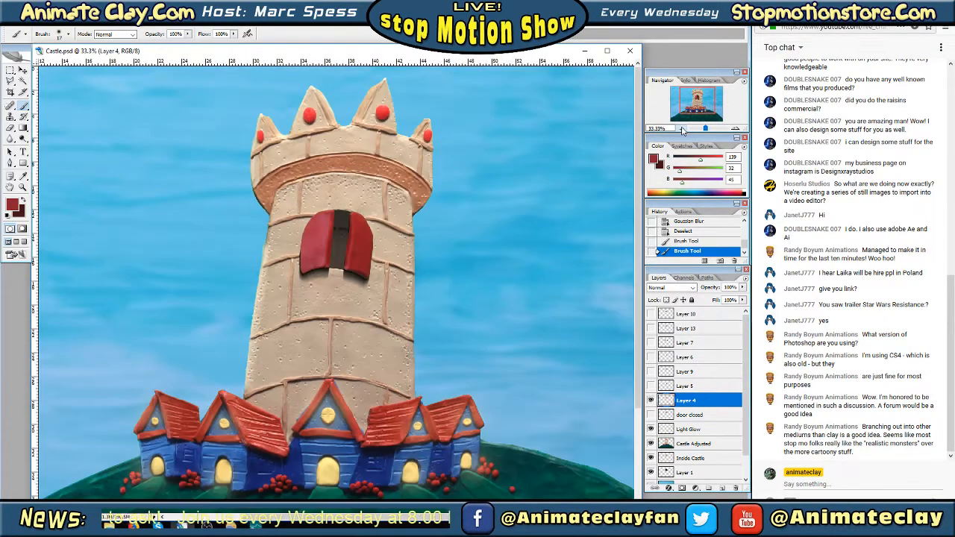
Select the Castle Adjusted layer and sample the dark green beside the small red speck on the hill's right slope
click(699, 108)
drag(699, 108, 717, 117)
click(736, 129)
click(736, 129)
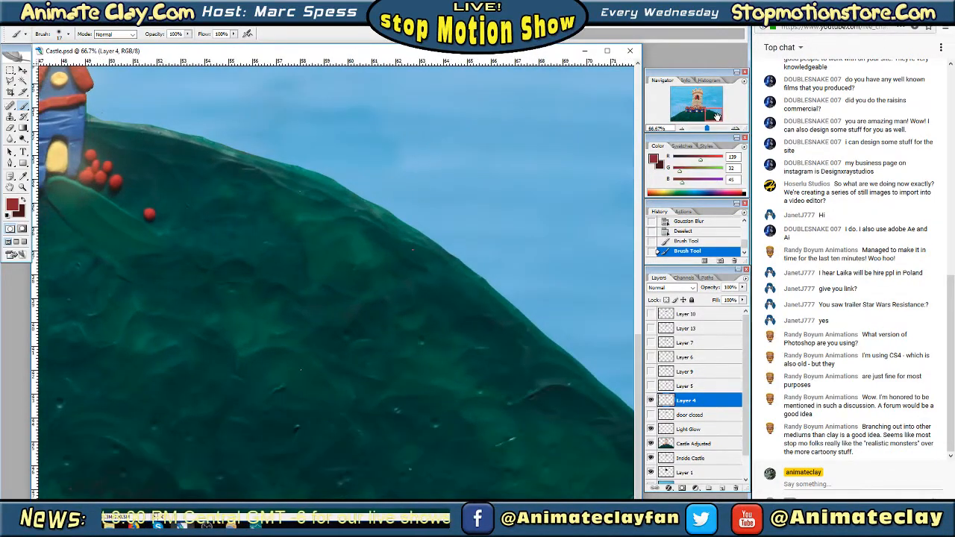
click(677, 445)
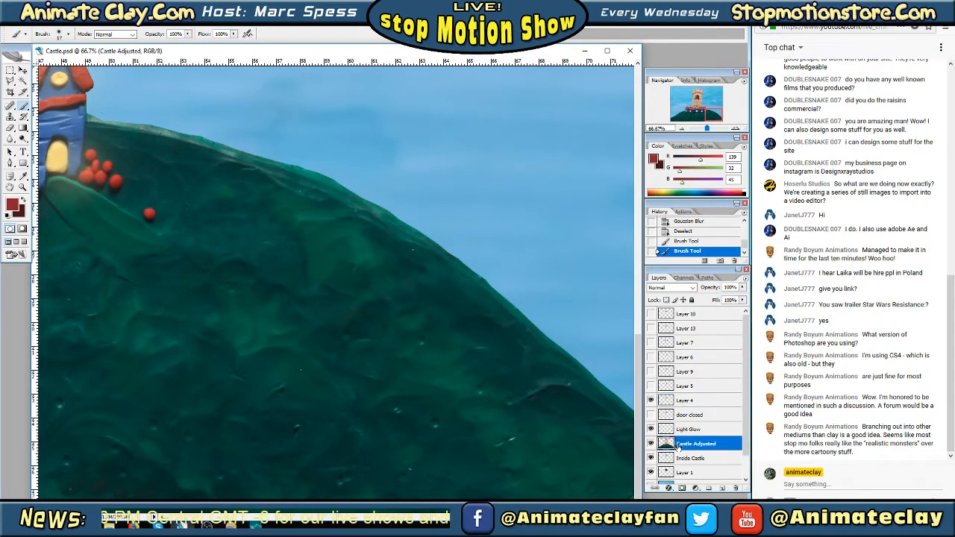
click(651, 443)
click(651, 443)
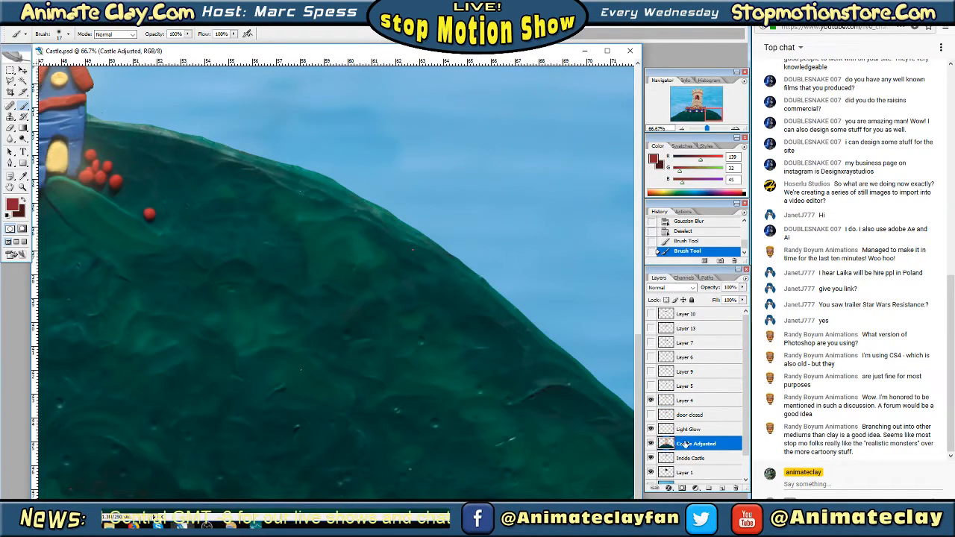
click(24, 177)
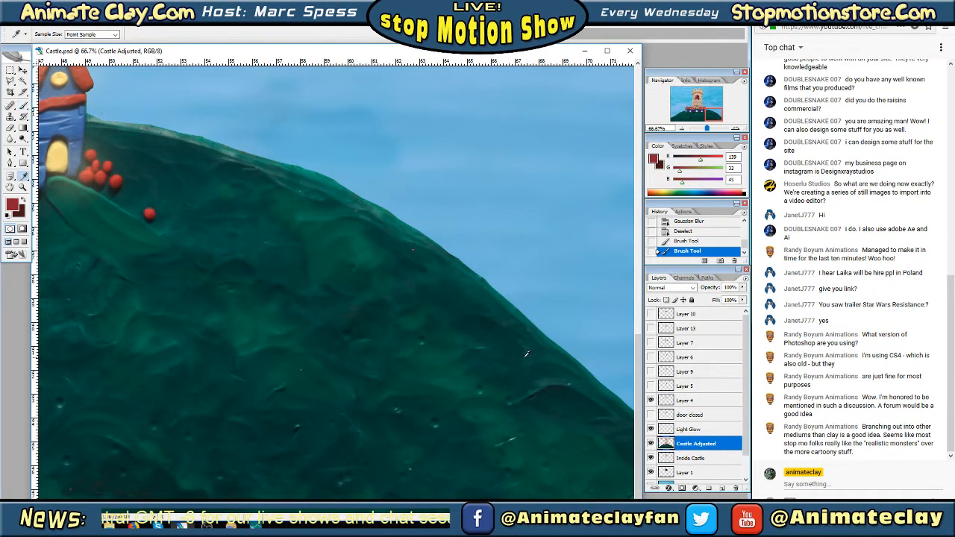
click(415, 249)
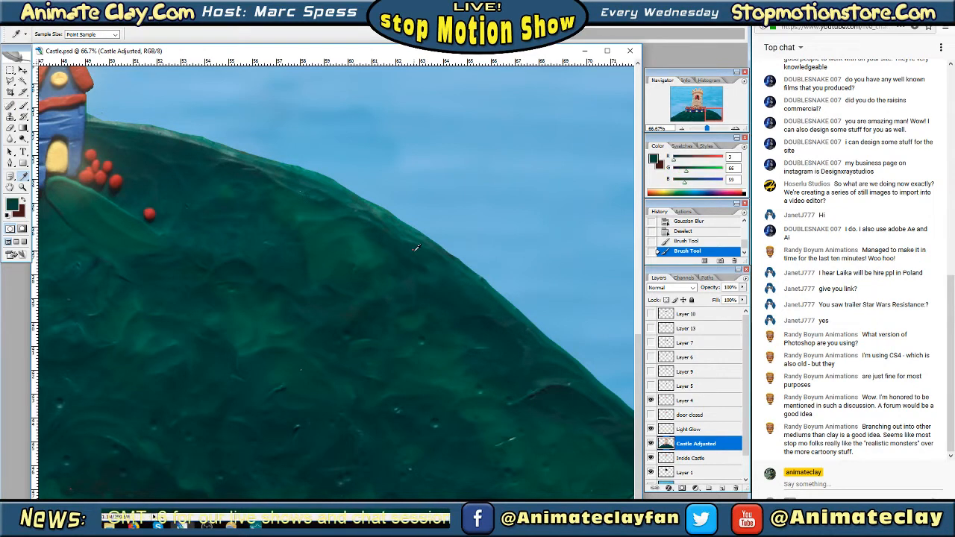
Paint over the small red speck on the hill's right slope with a soft 9 px brush
click(24, 105)
click(68, 35)
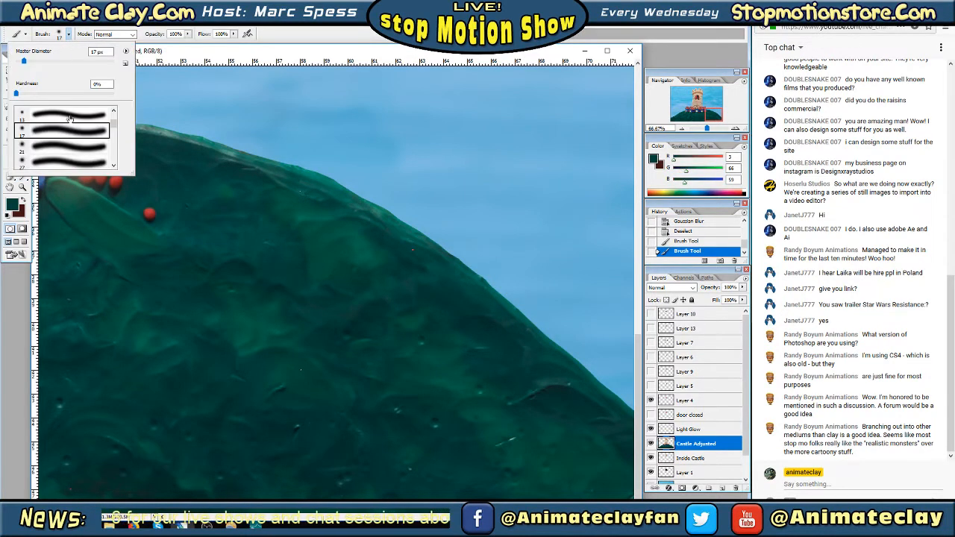
click(115, 127)
drag(115, 127, 115, 125)
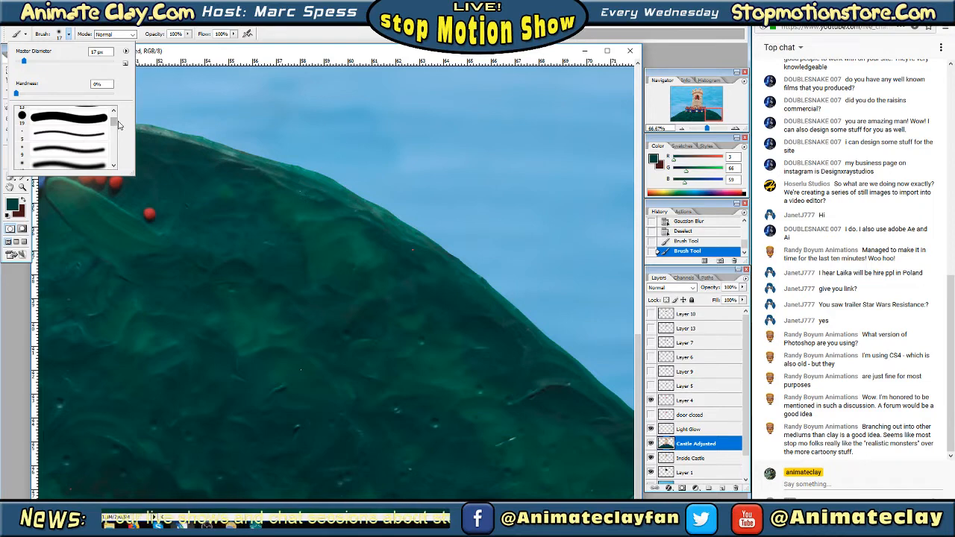
scroll(115, 126, down, 2)
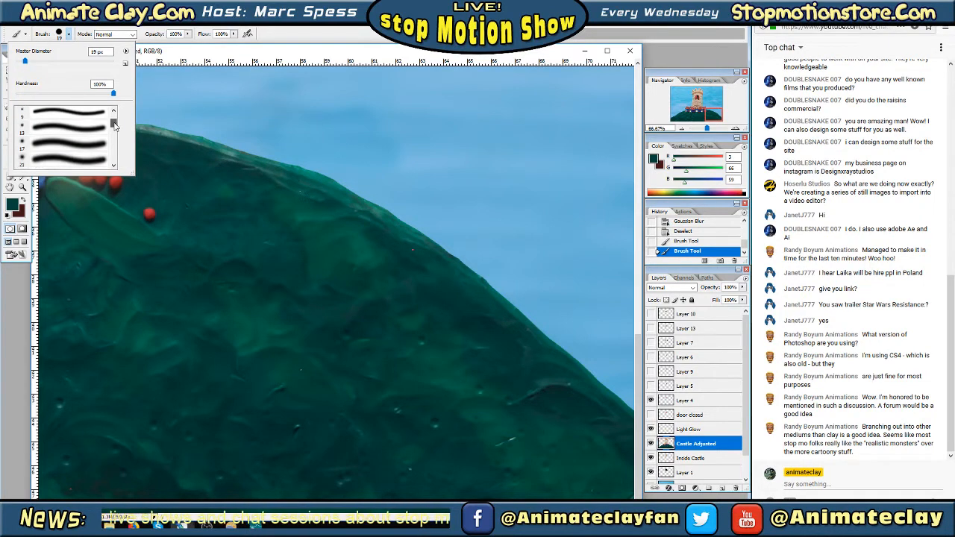
click(77, 131)
click(81, 116)
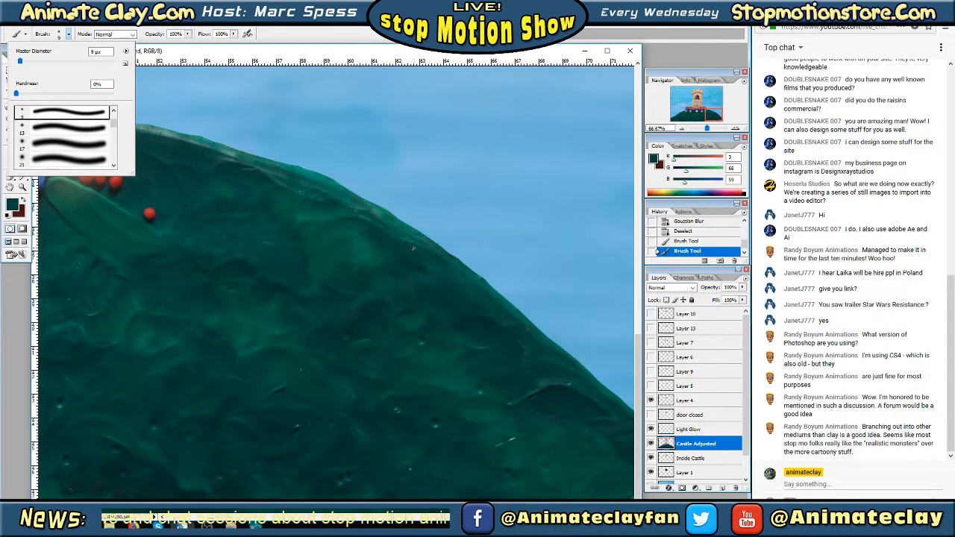
key(Tab)
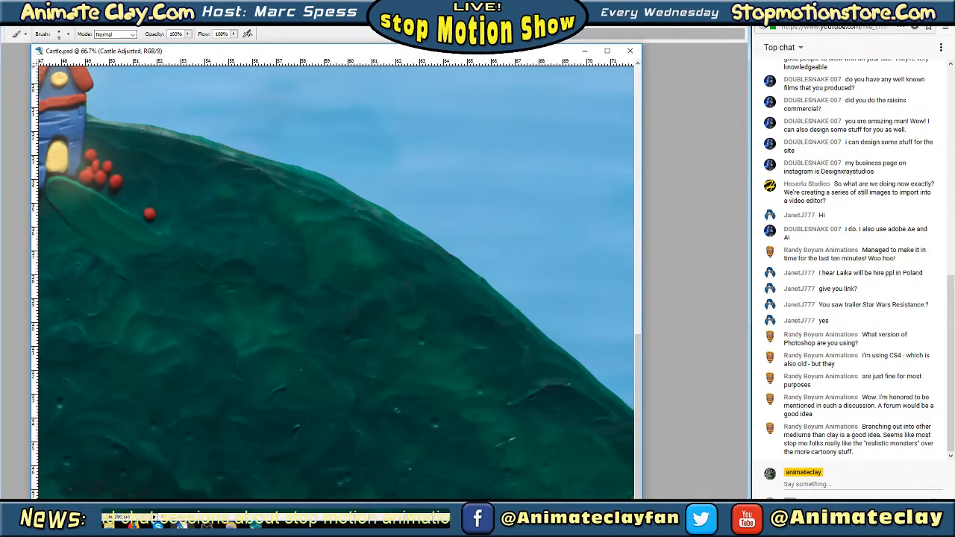
key(Tab)
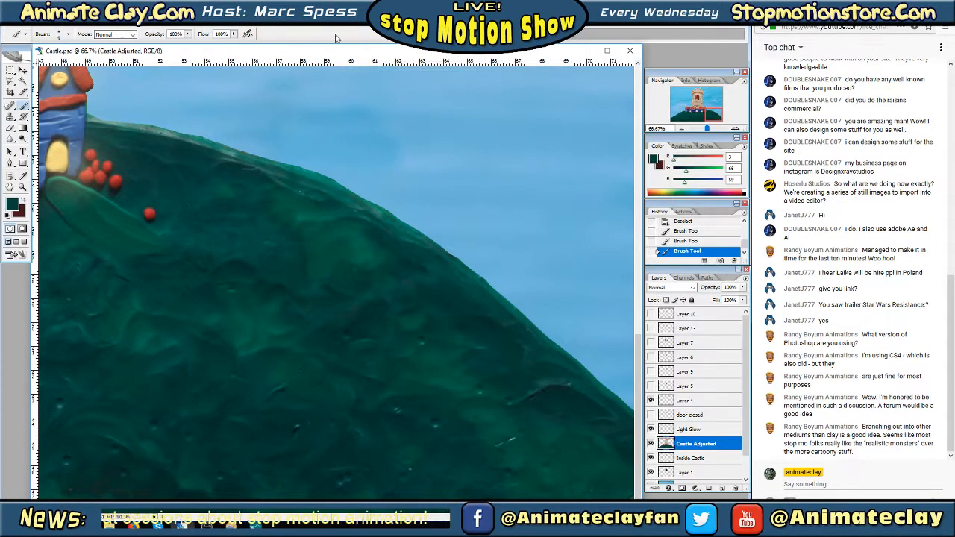
Review the whole castle scene at several magnifications, checking the tower, sky and hill
click(681, 129)
click(681, 129)
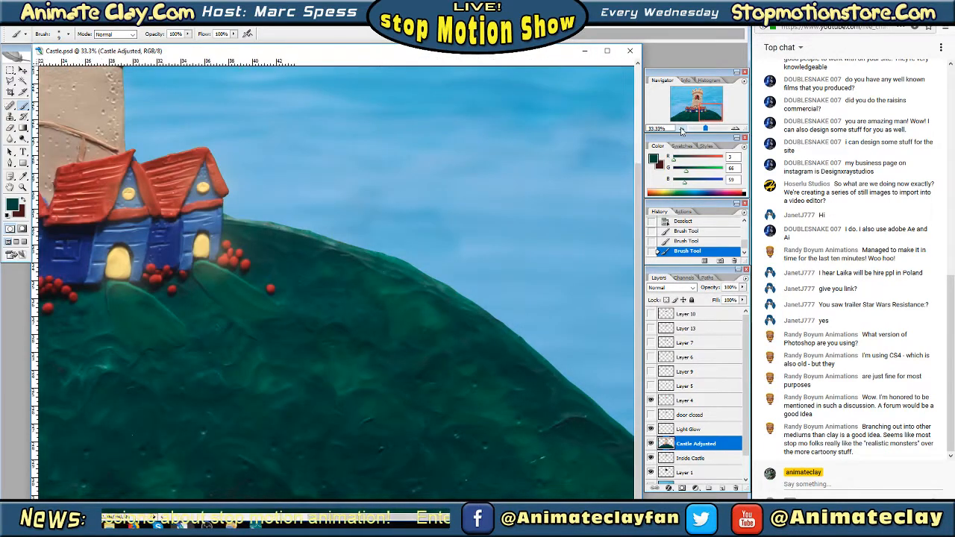
click(681, 130)
drag(703, 112, 697, 111)
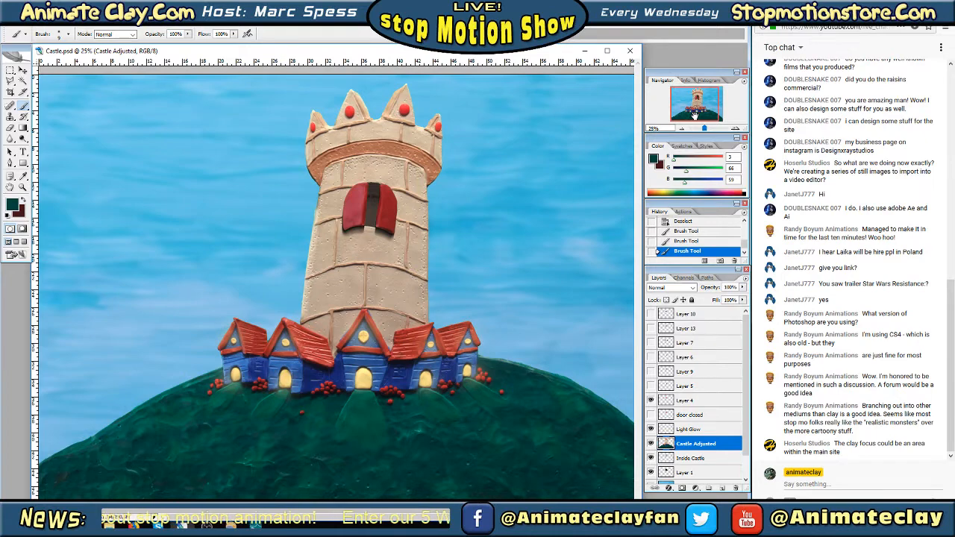
click(735, 129)
mouse_move(699, 108)
mouse_down()
mouse_move(709, 112)
mouse_move(697, 116)
mouse_move(696, 100)
mouse_move(712, 99)
mouse_move(696, 94)
mouse_up()
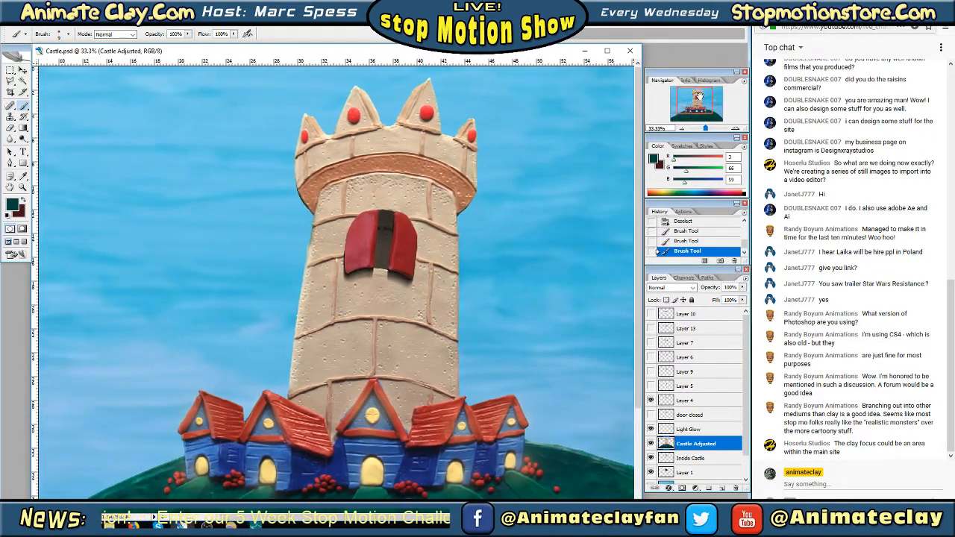
click(681, 130)
click(681, 129)
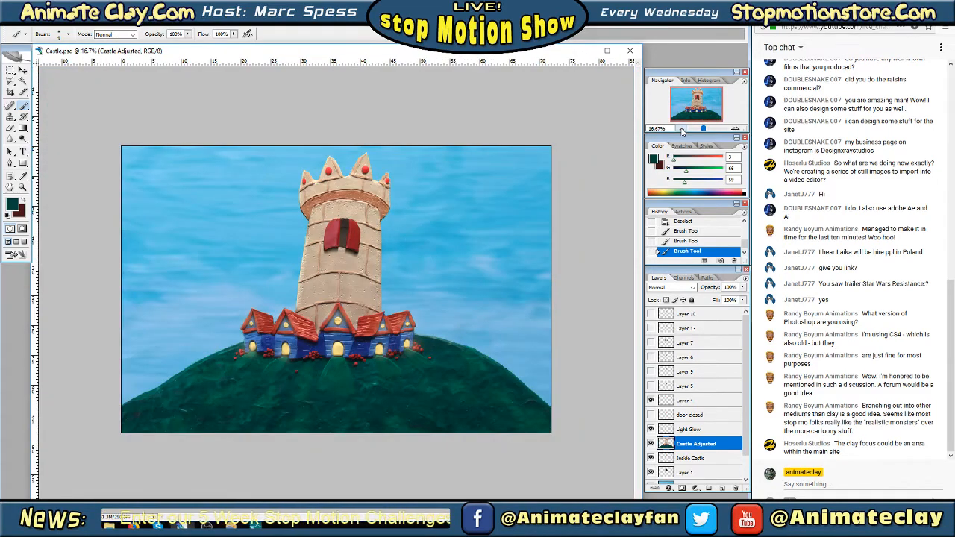
click(736, 130)
drag(709, 108, 675, 112)
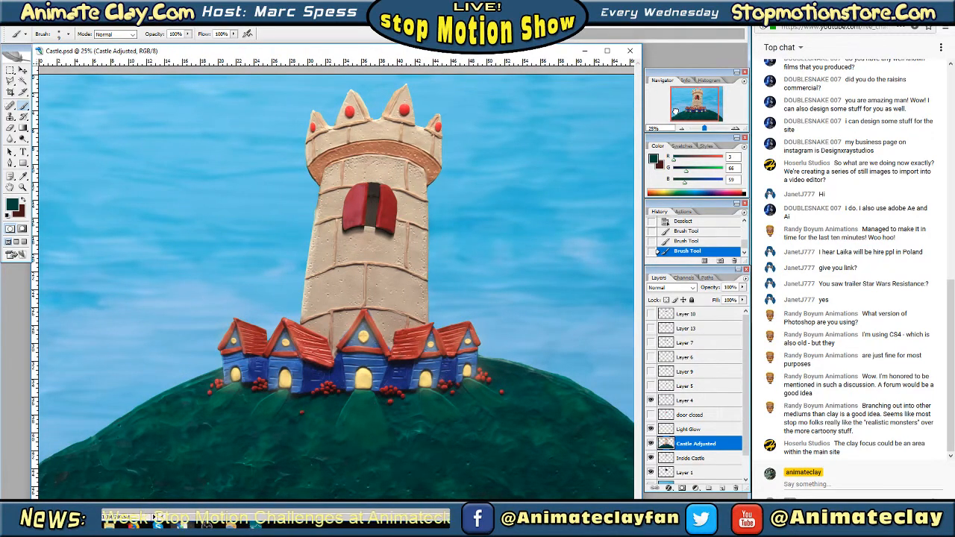
mouse_move(675, 112)
mouse_down()
mouse_move(693, 113)
mouse_move(681, 117)
mouse_up()
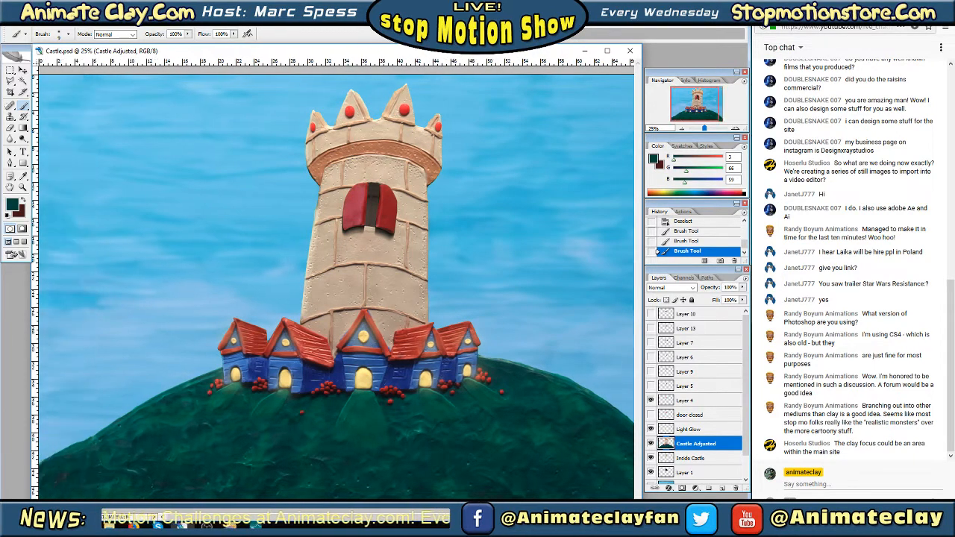
Switch to the Rectangular Marquee tool and inspect the houses, doorway glows and hill at the tower's base
click(9, 70)
click(735, 129)
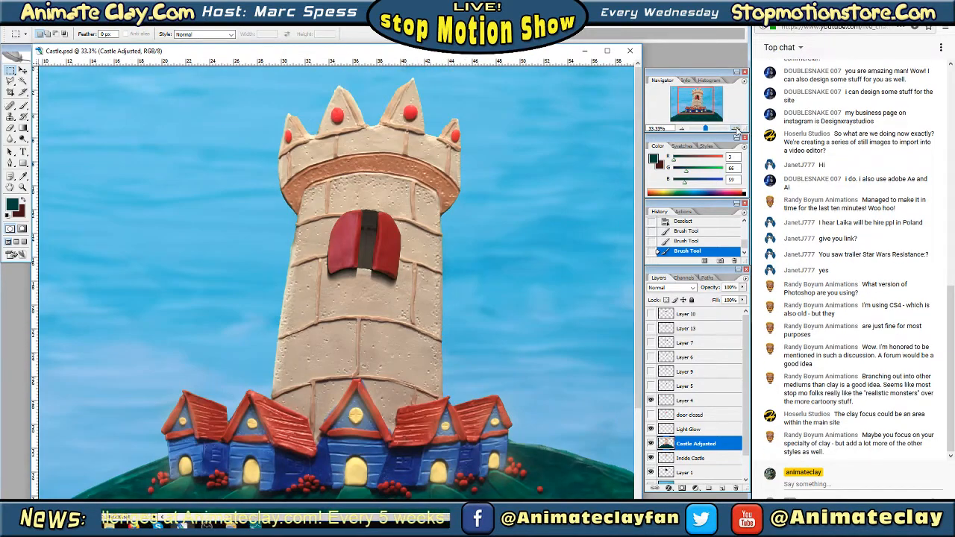
click(736, 129)
drag(712, 110, 696, 129)
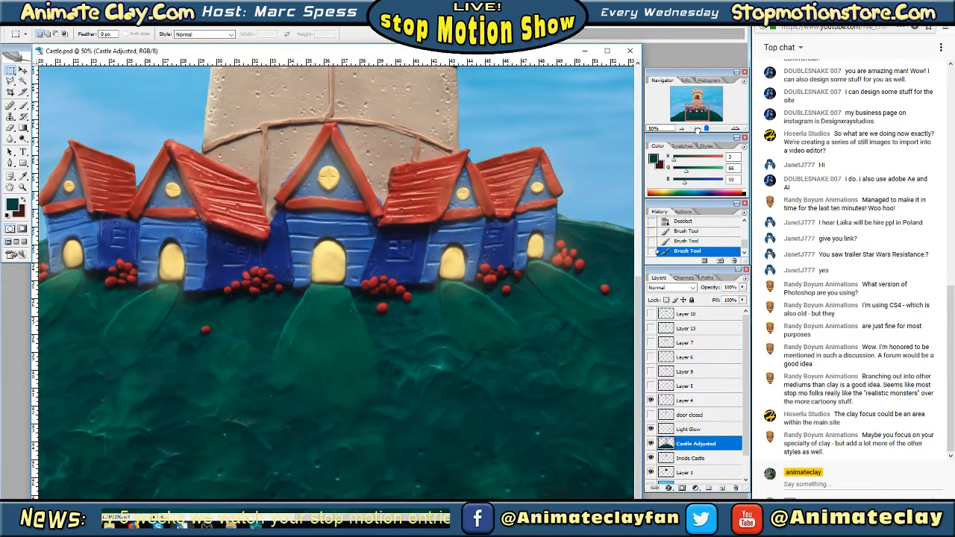
drag(697, 130, 698, 110)
click(681, 130)
click(682, 130)
Save the retouched Castle.psd under its existing name
click(11, 21)
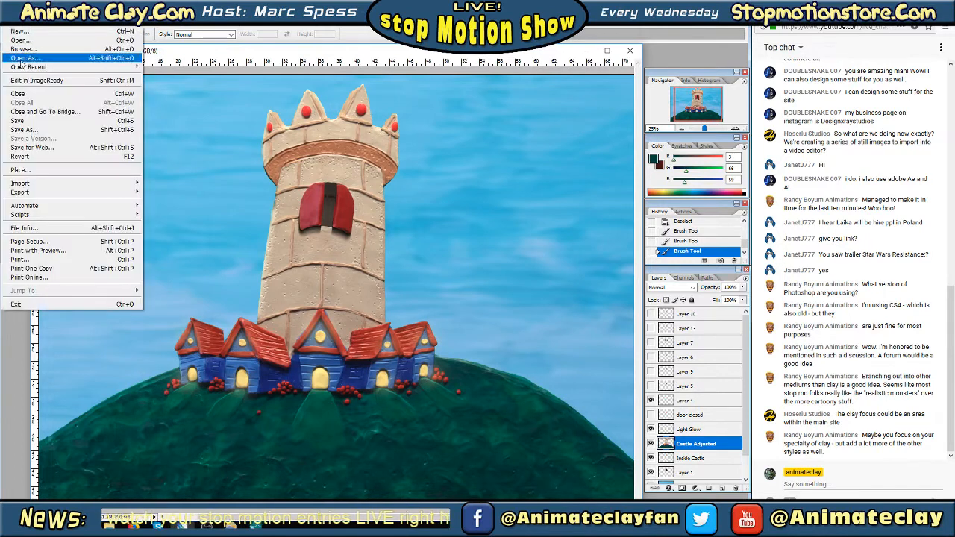
click(29, 120)
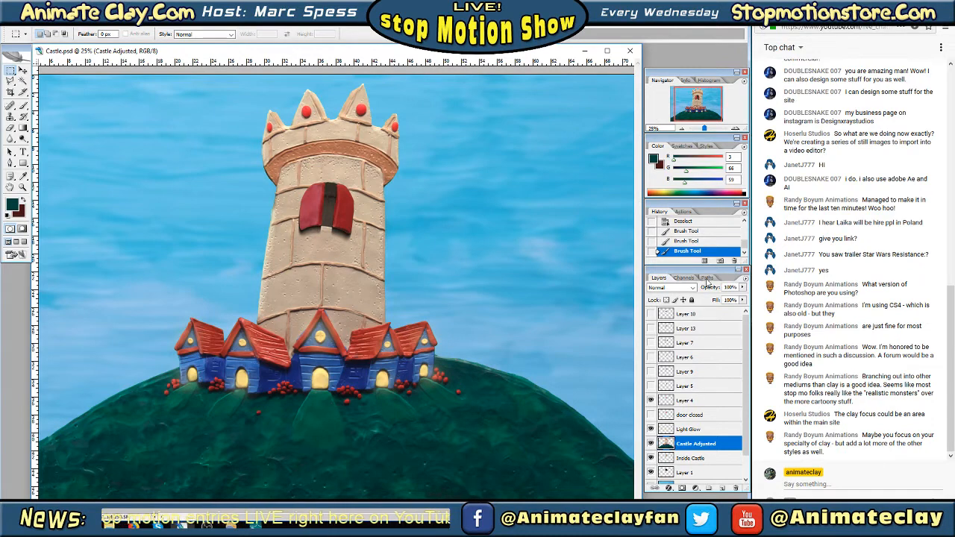
click(651, 402)
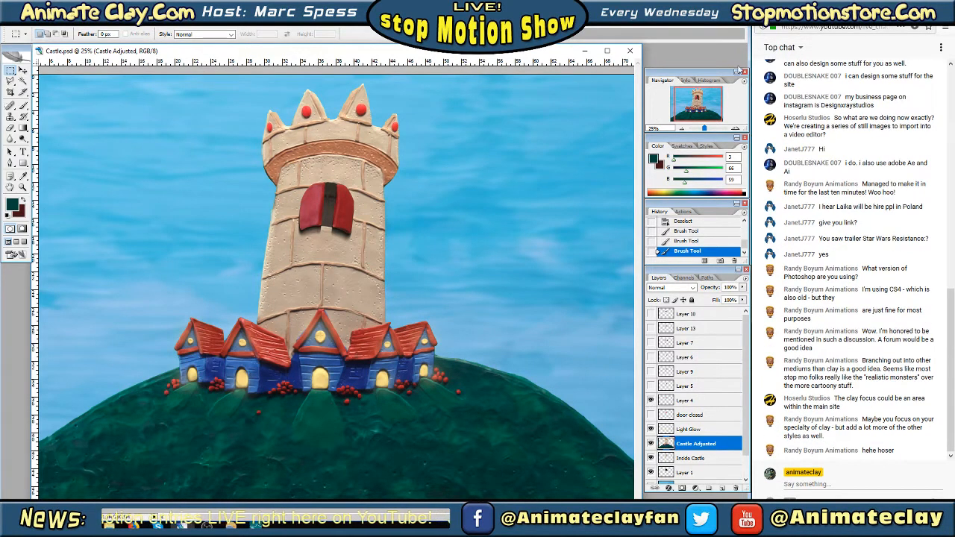
drag(699, 105, 694, 105)
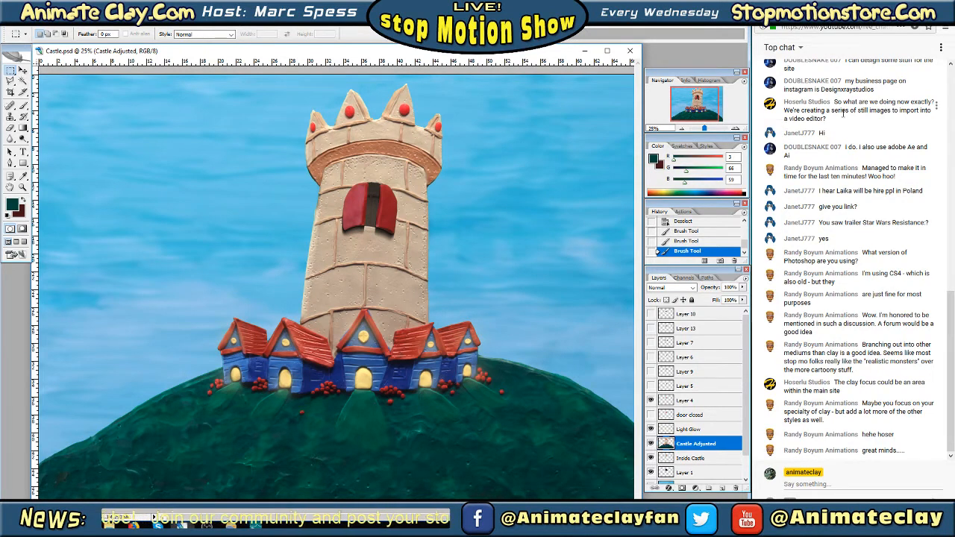
drag(693, 98, 695, 98)
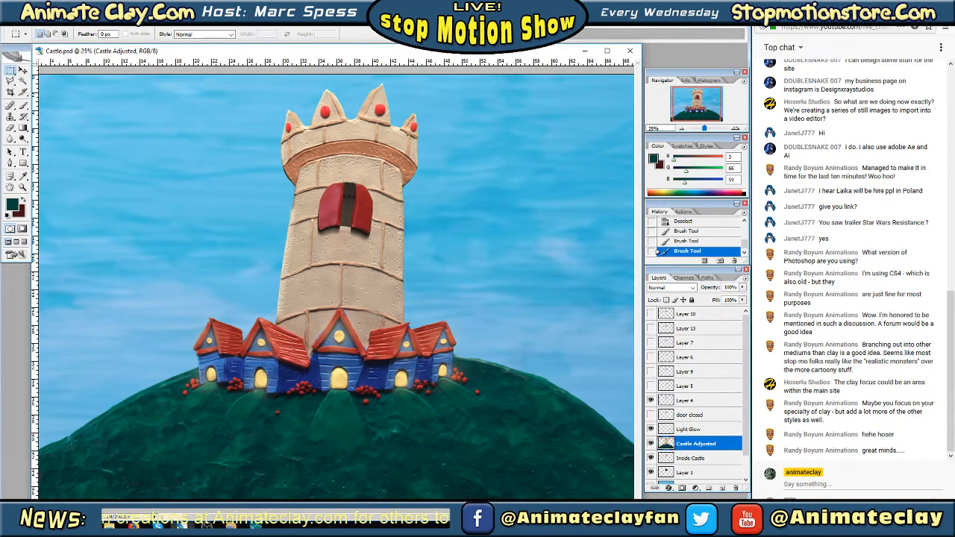
Minimize the image editor, switch to the web browser and open the Animate Clay site's Forums page
click(693, 9)
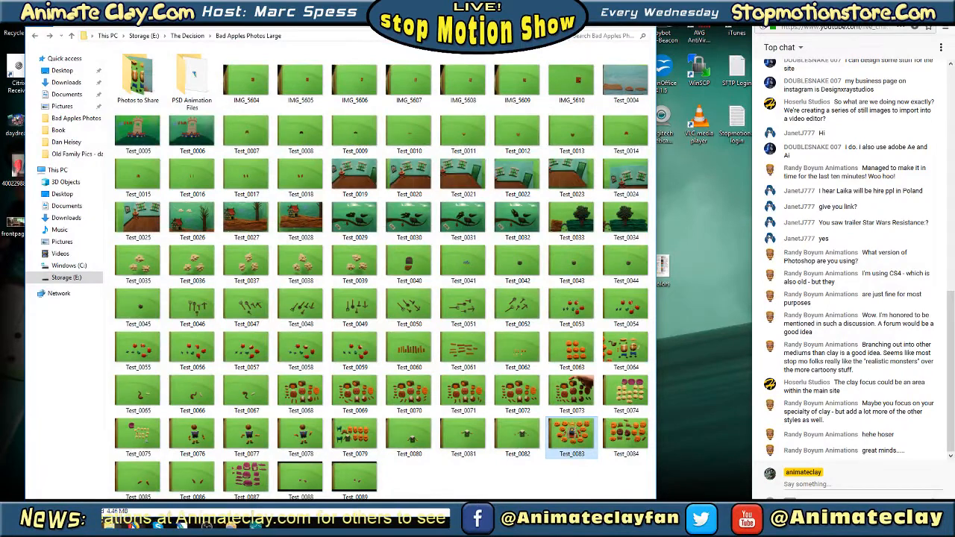
mouse_move(133, 526)
click(109, 474)
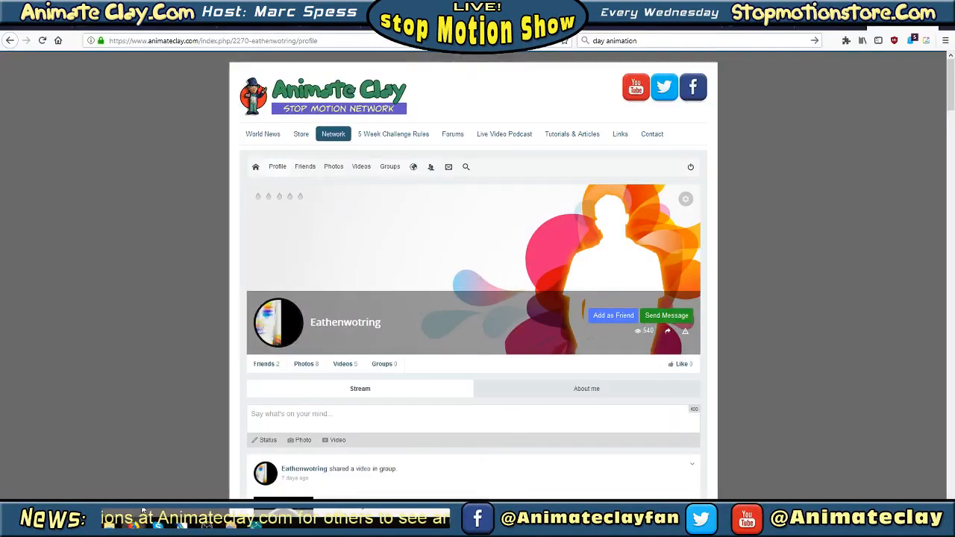
click(453, 134)
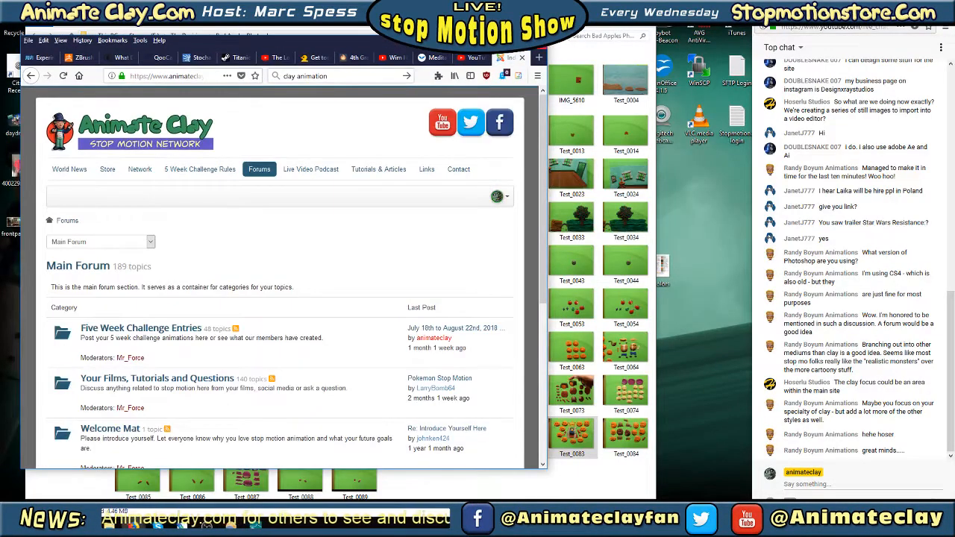
Enlarge the browser window to fill the space beside the live chat and look over the Main Forum categories
drag(547, 34, 753, 2)
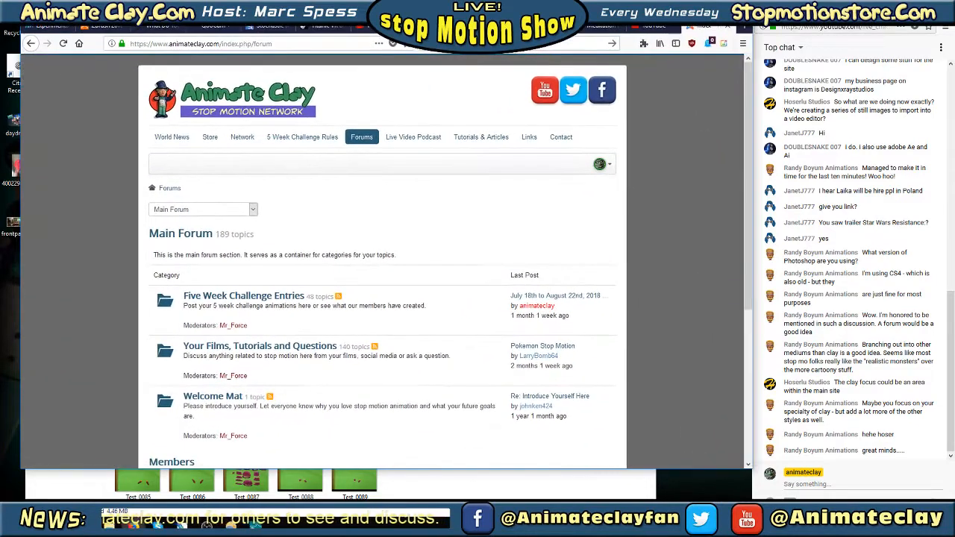
drag(30, 479, 2, 502)
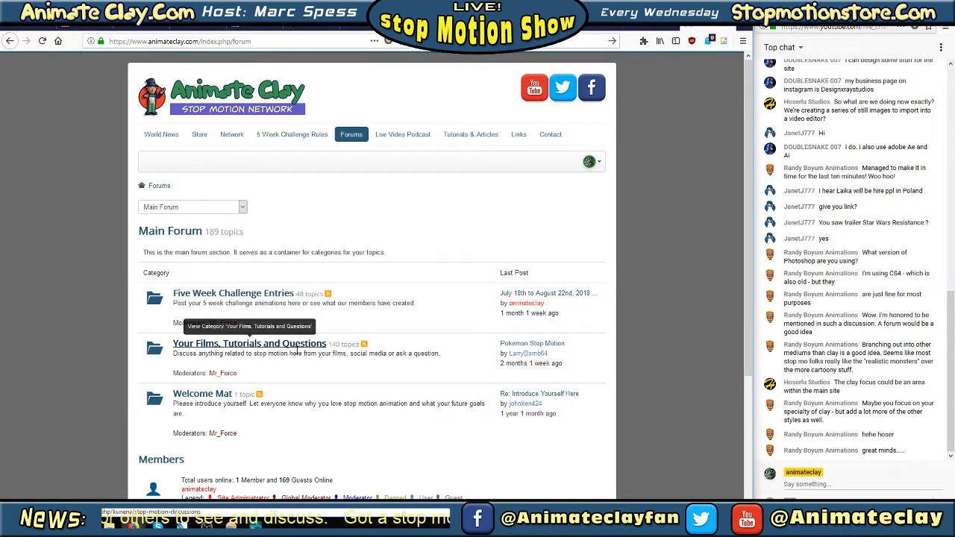
drag(175, 405, 190, 414)
click(190, 414)
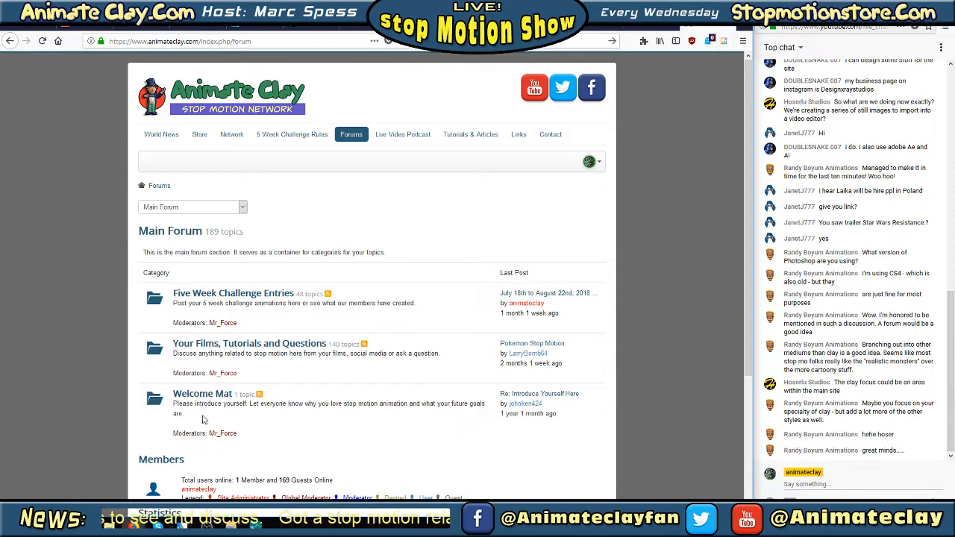
scroll(420, 326, down, 3)
right_click(420, 322)
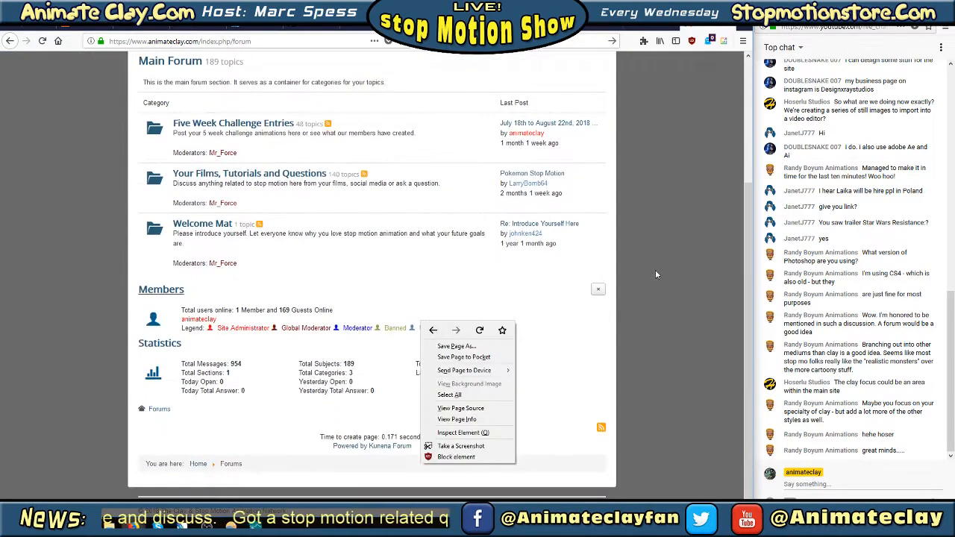
click(681, 227)
scroll(680, 226, up, 1)
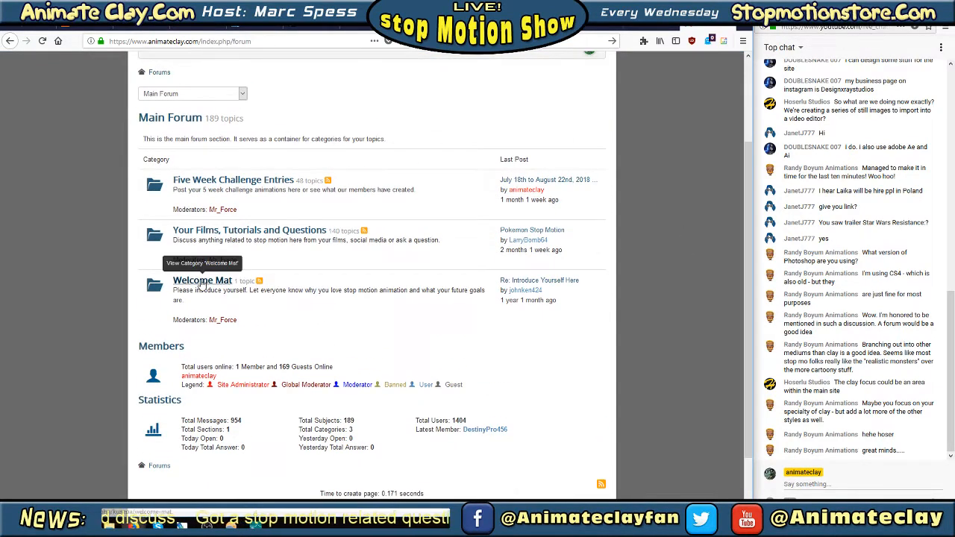
Open the Introduce Yourself Here topic in the Welcome Mat category and read the introductions on its first page
click(201, 285)
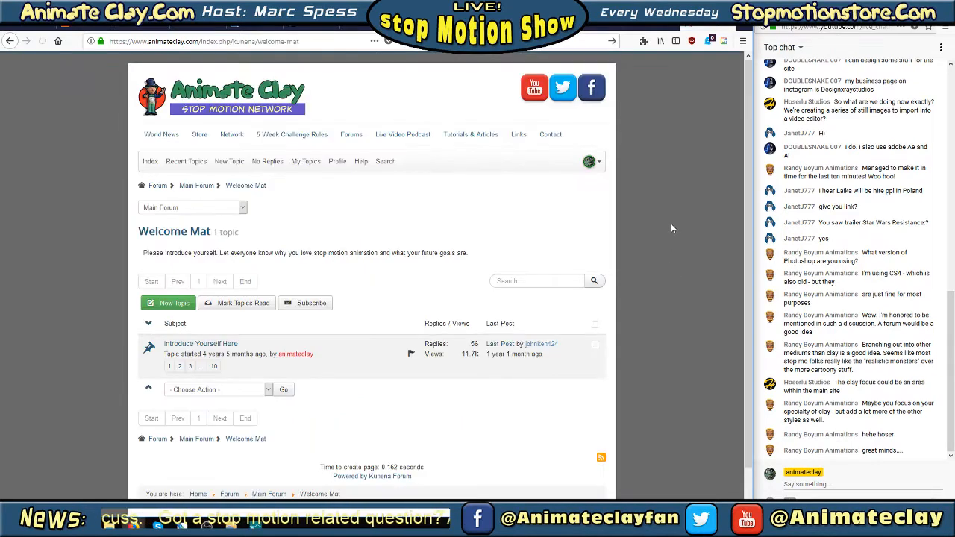
click(170, 366)
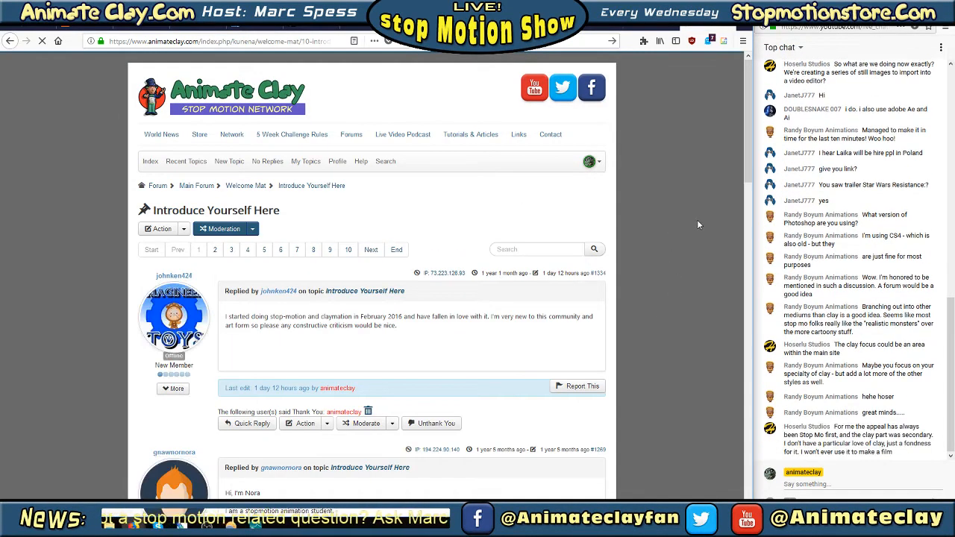
scroll(696, 223, down, 1)
scroll(697, 226, down, 3)
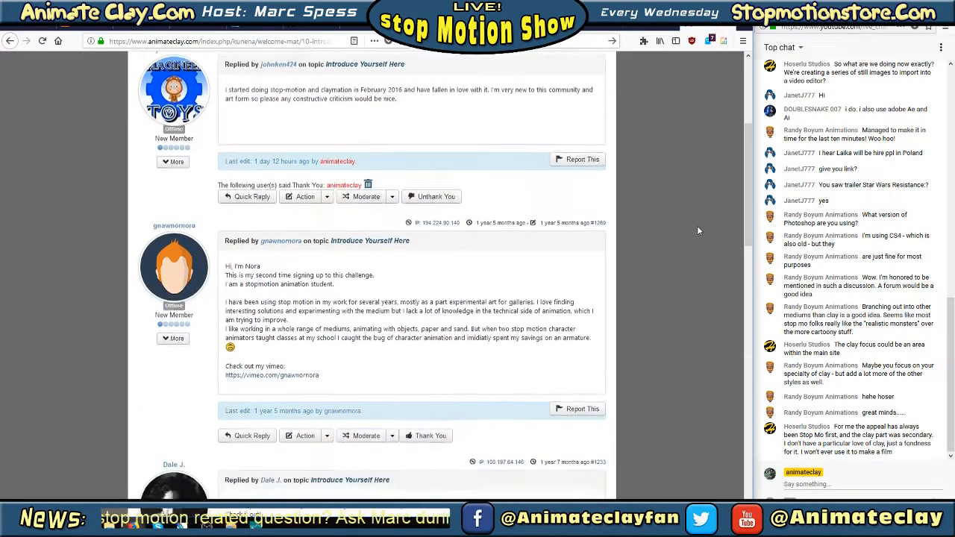
scroll(697, 225, up, 1)
scroll(699, 225, up, 3)
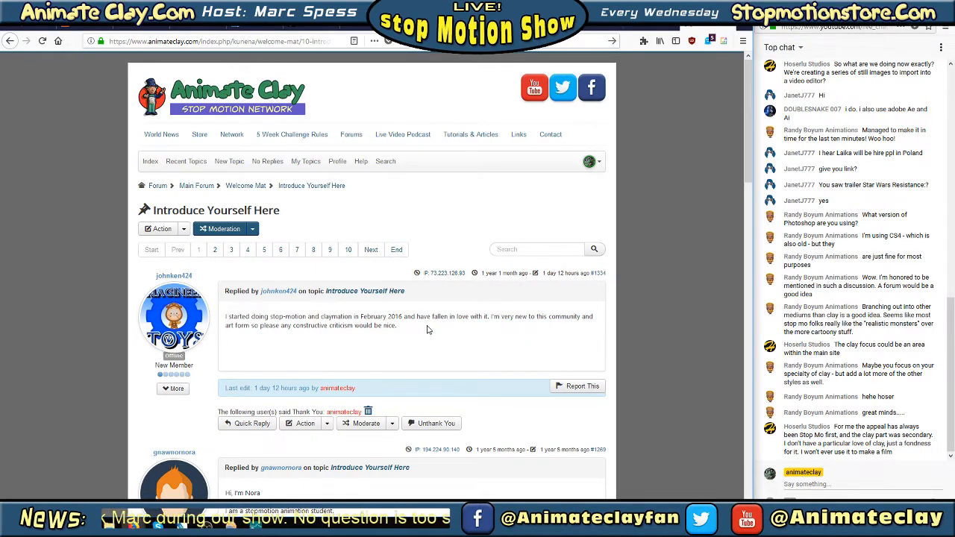
drag(429, 328, 251, 314)
click(251, 314)
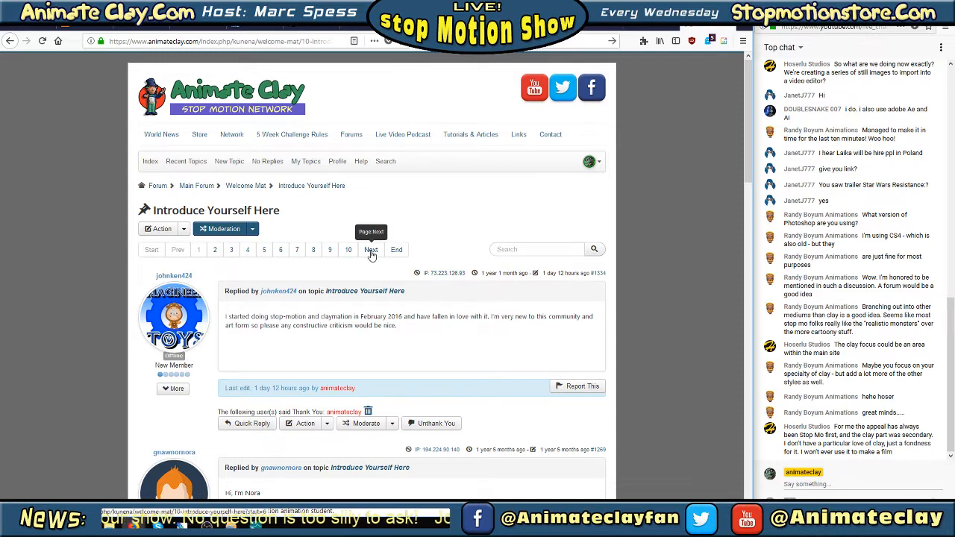
drag(399, 327, 226, 322)
click(226, 322)
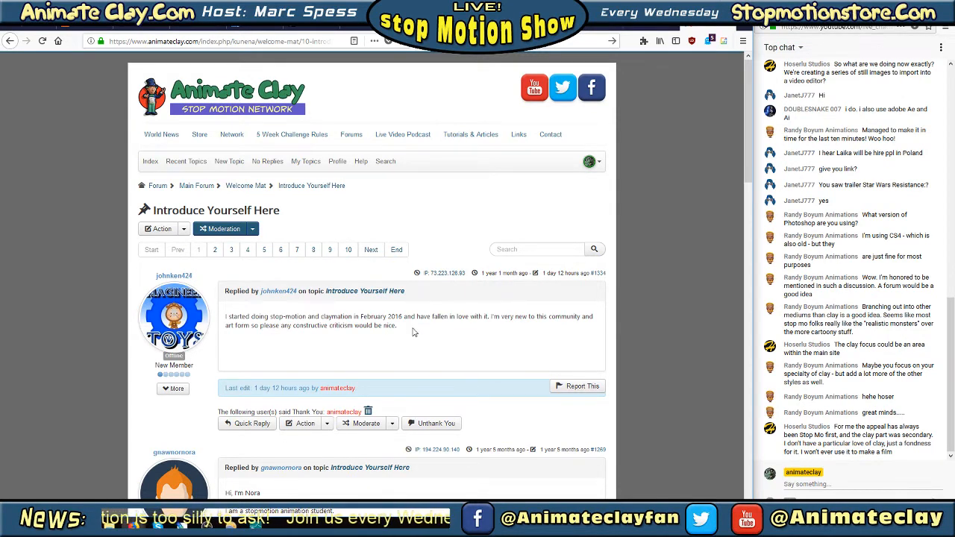
Go to the last page of the Introduce Yourself Here topic and read its oldest member introductions and opening post
click(396, 251)
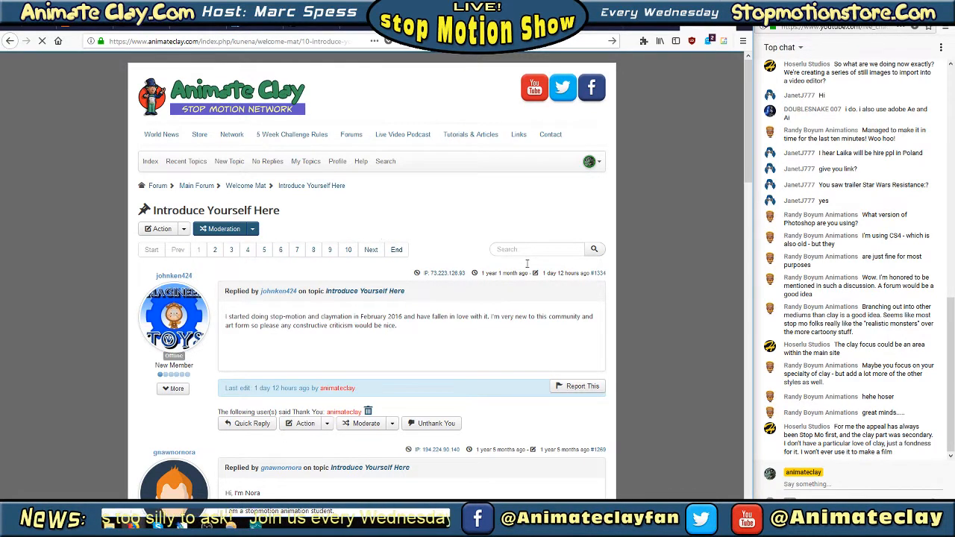
scroll(572, 237, down, 2)
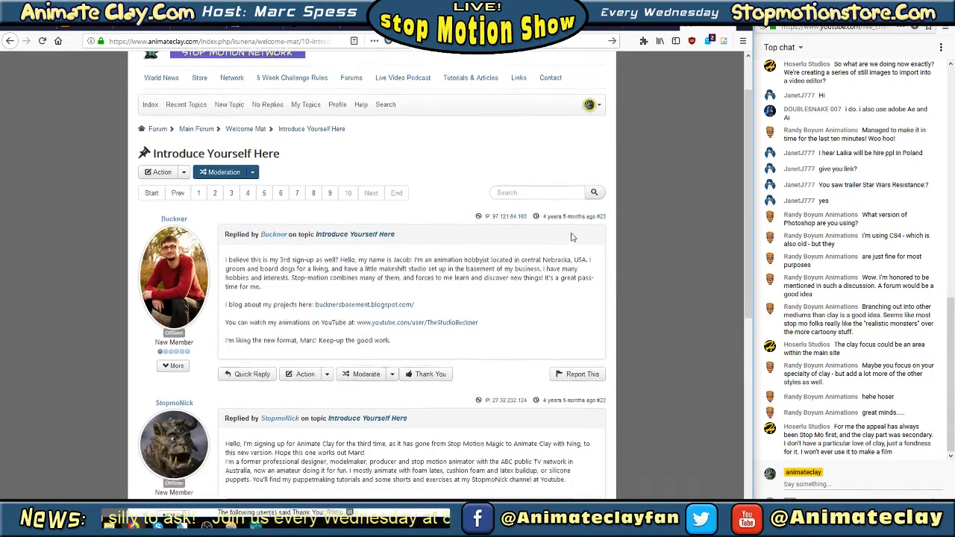
scroll(571, 237, down, 1)
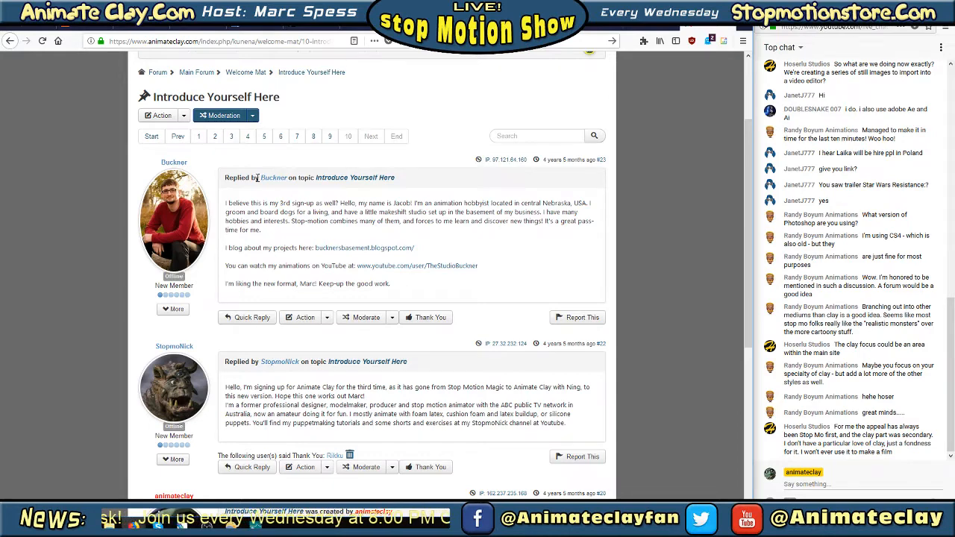
scroll(495, 232, down, 3)
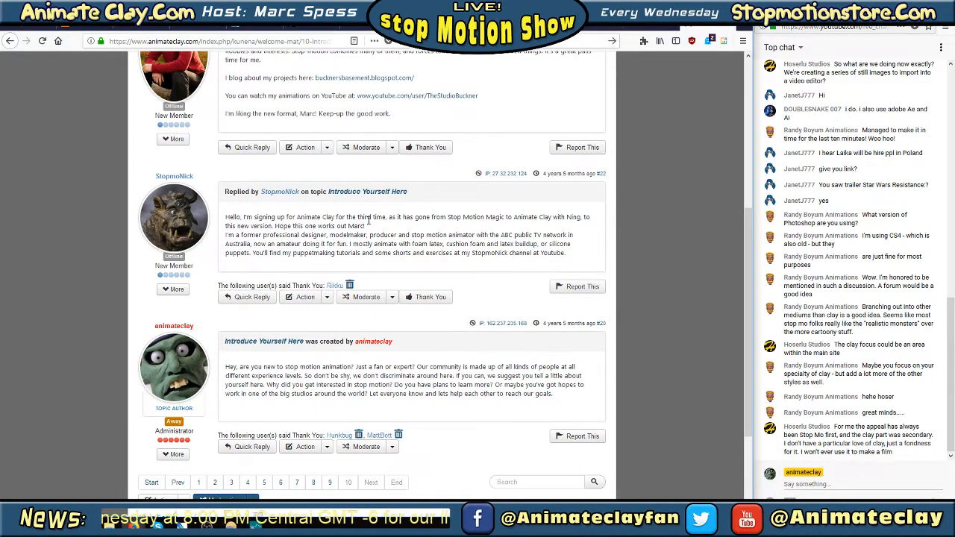
drag(228, 218, 446, 231)
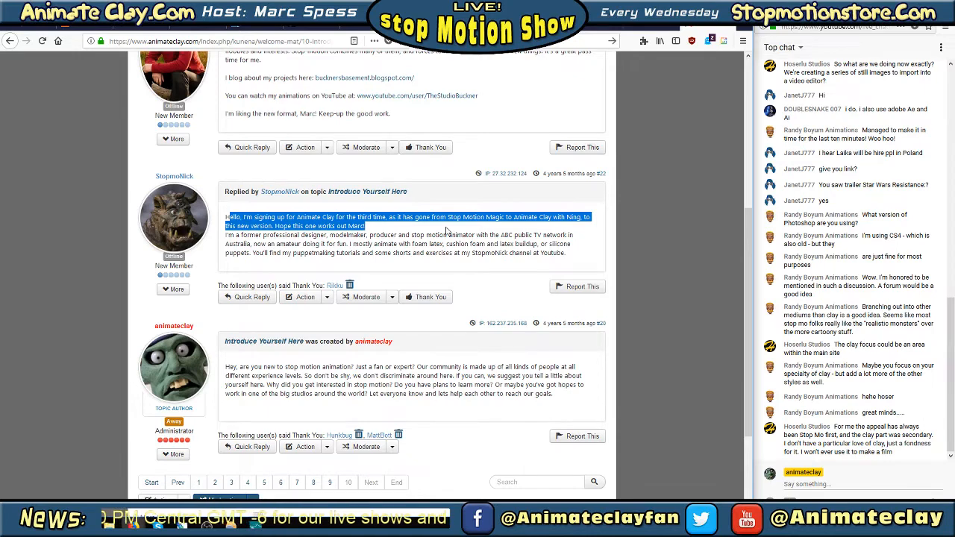
click(447, 231)
scroll(470, 231, down, 2)
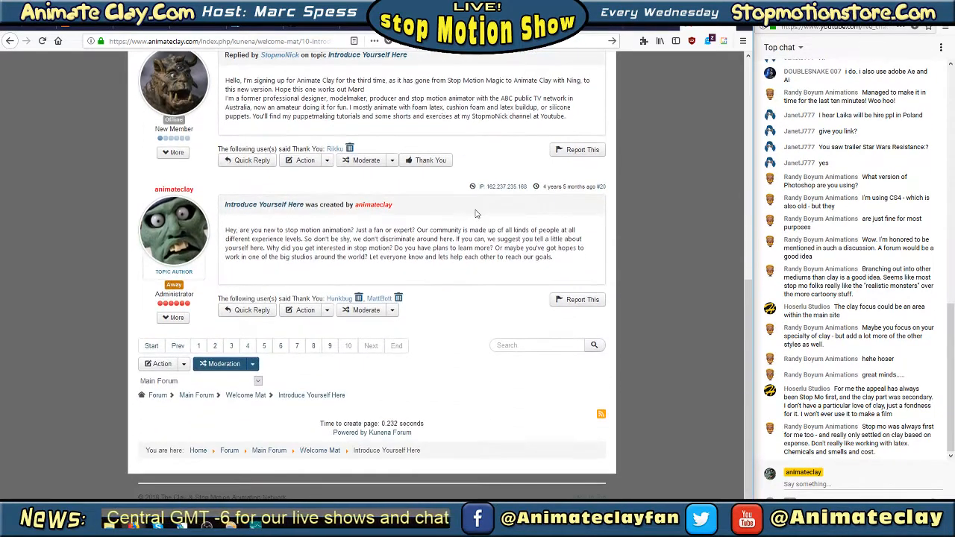
scroll(475, 214, up, 2)
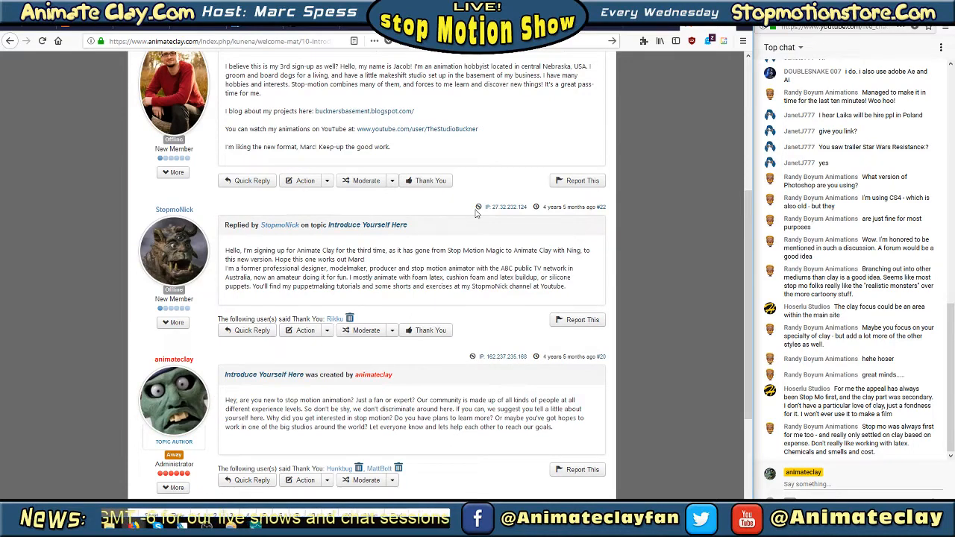
scroll(475, 212, up, 3)
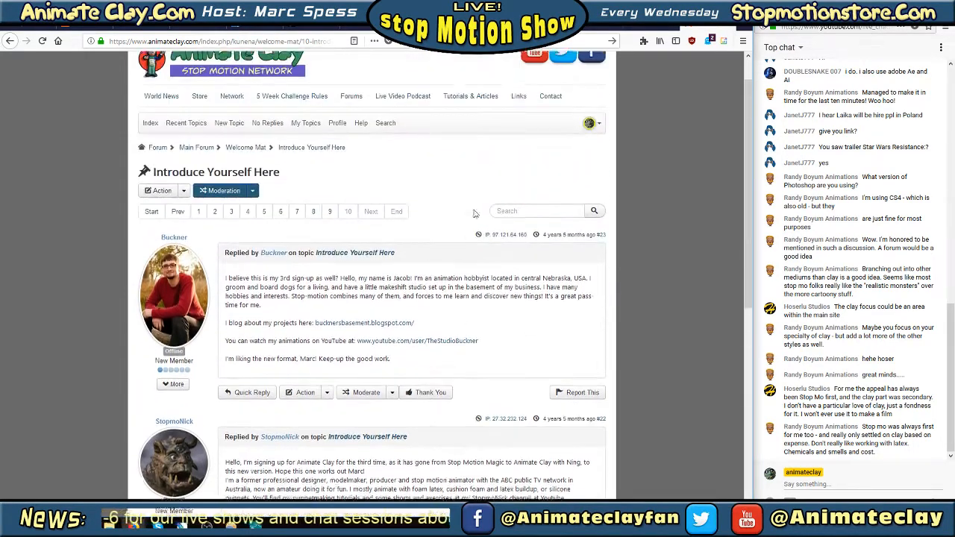
scroll(473, 215, down, 2)
scroll(471, 215, down, 2)
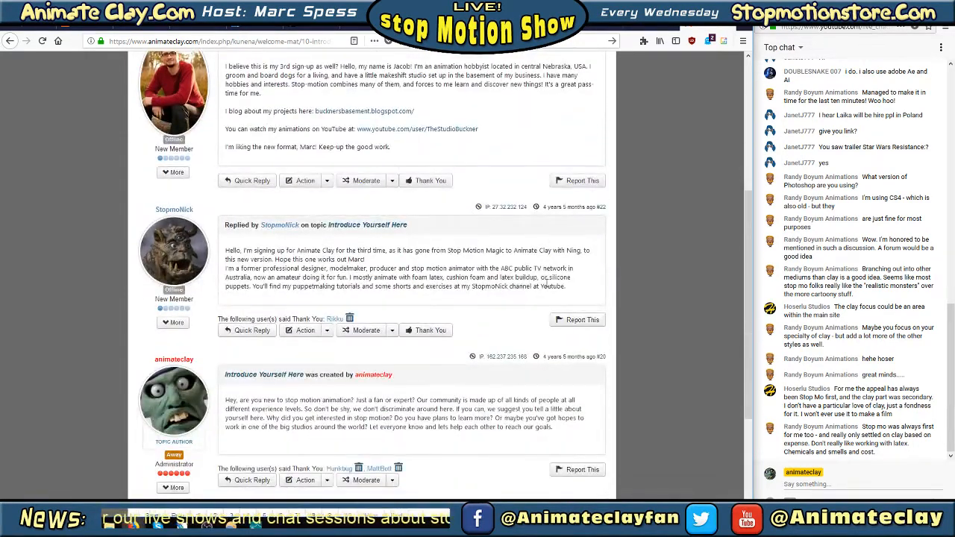
scroll(499, 243, down, 1)
scroll(496, 235, up, 1)
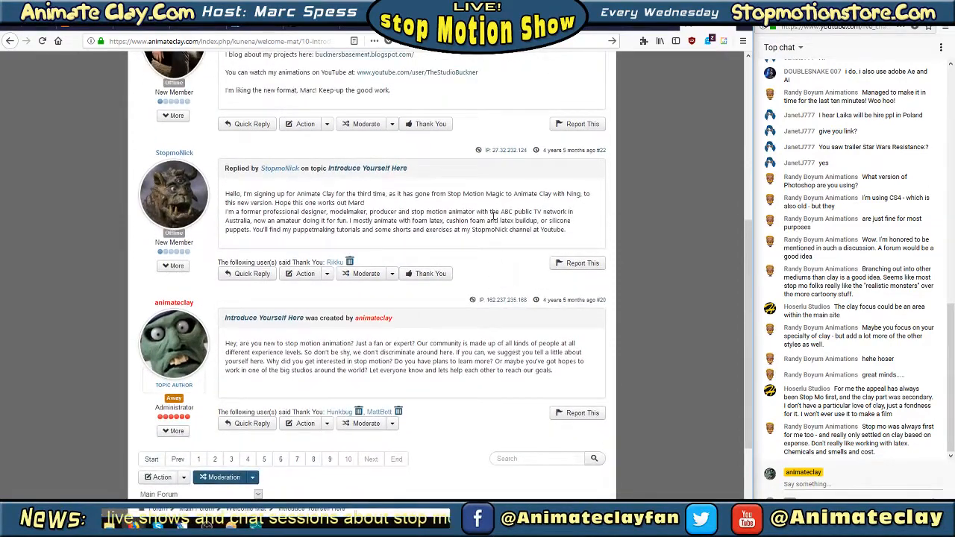
scroll(492, 220, up, 1)
scroll(492, 218, up, 3)
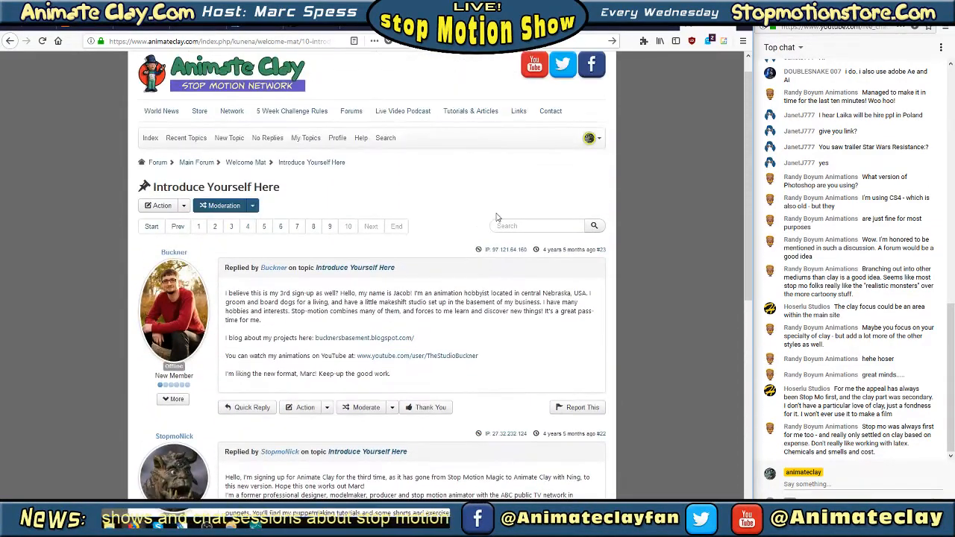
Go back to the topic's first page and open the Animate Clay site's Network page
click(10, 41)
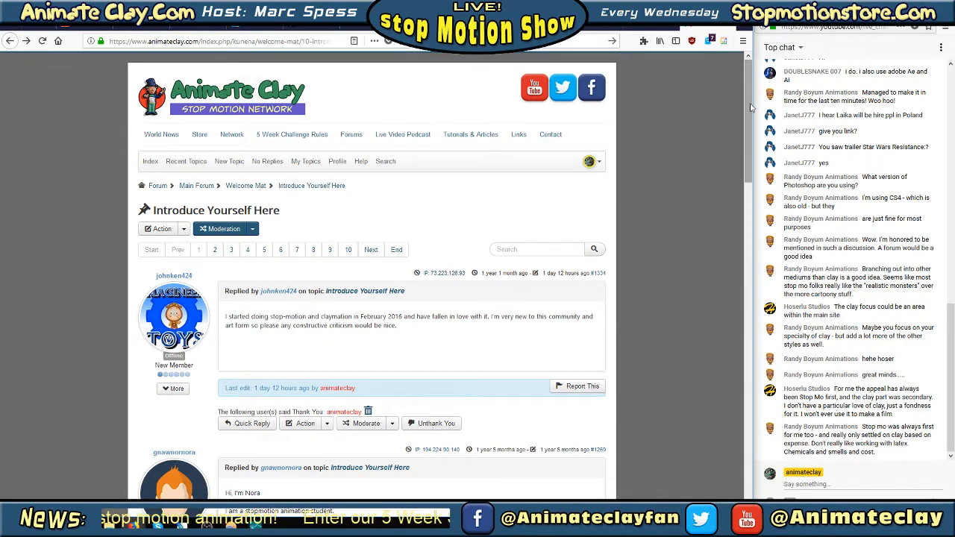
drag(748, 108, 727, 64)
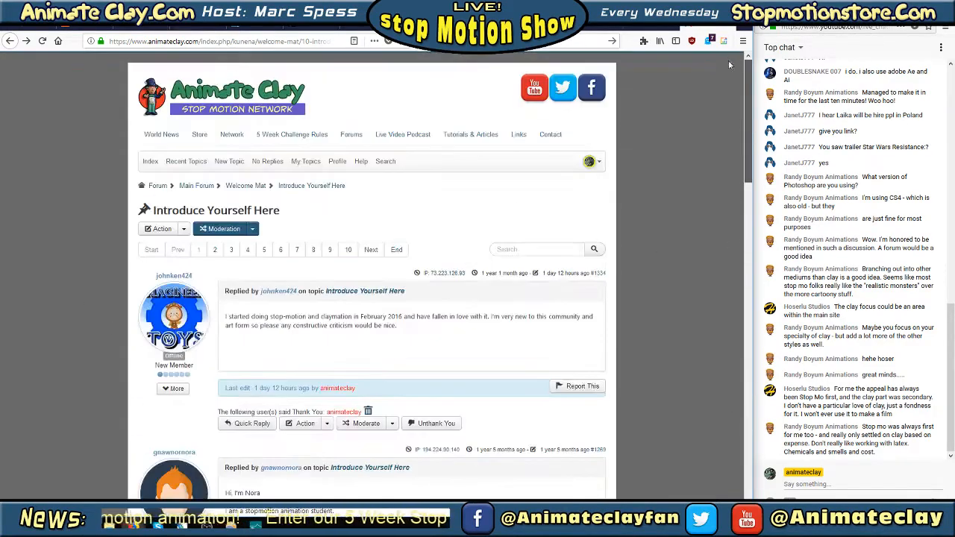
click(225, 135)
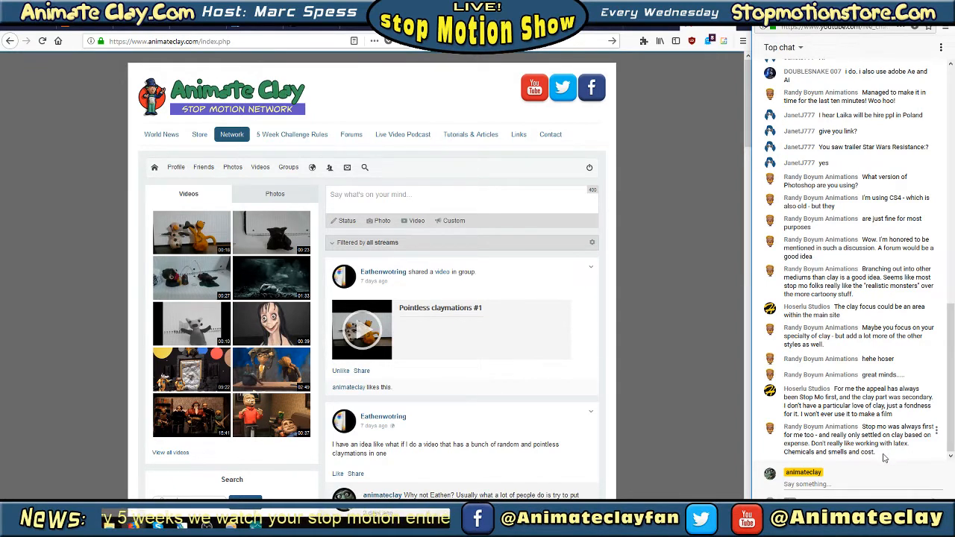
drag(884, 457, 869, 443)
click(870, 444)
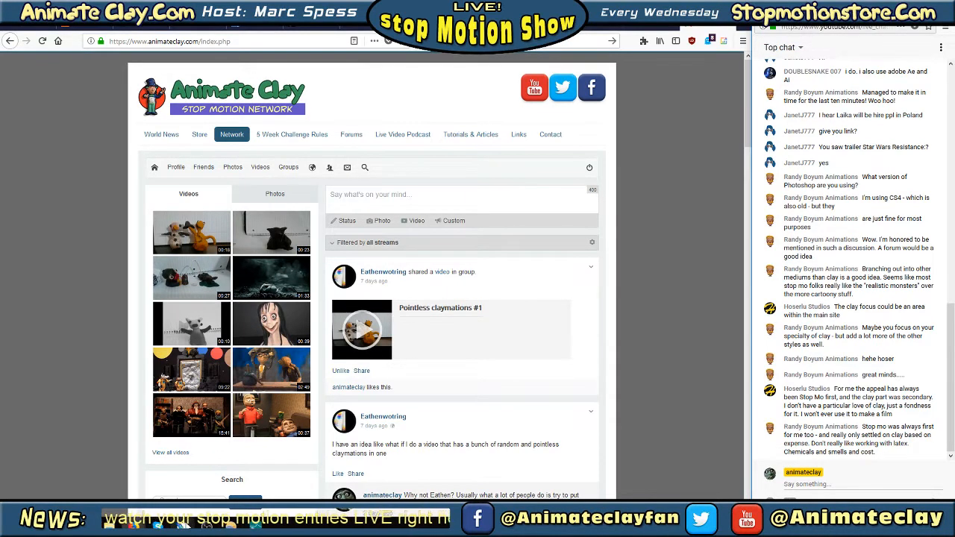
Switch to Photoshop and review the finished castle scene at 16.67% and 25% magnification
click(185, 525)
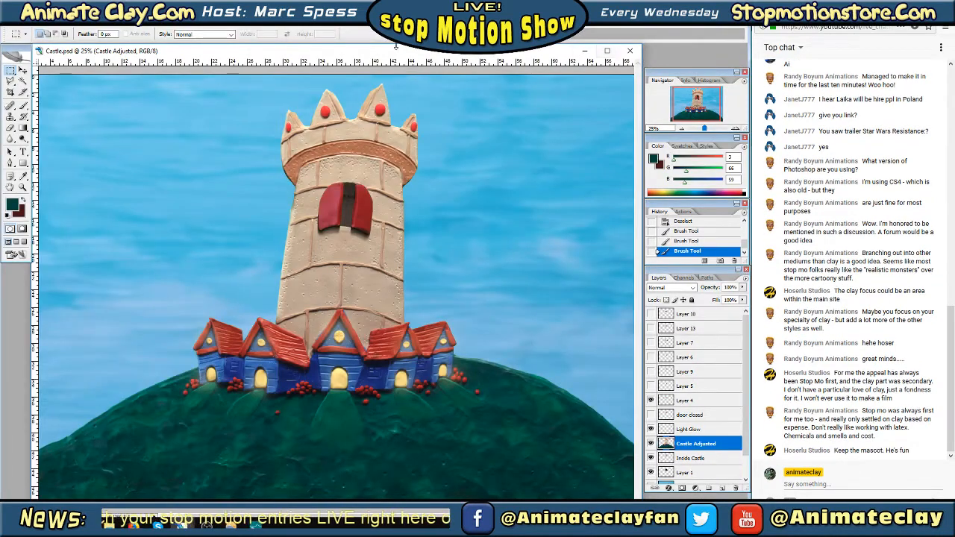
key(Tab)
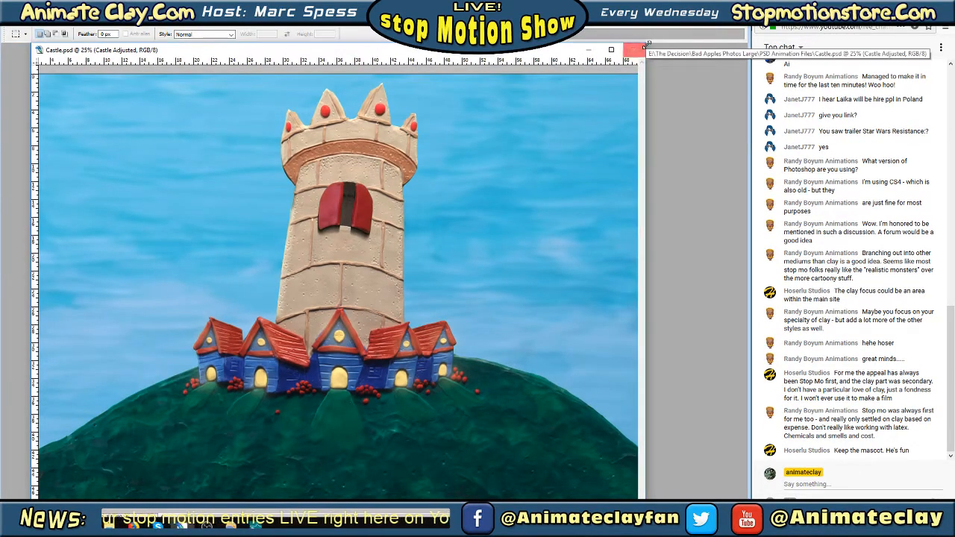
key(Tab)
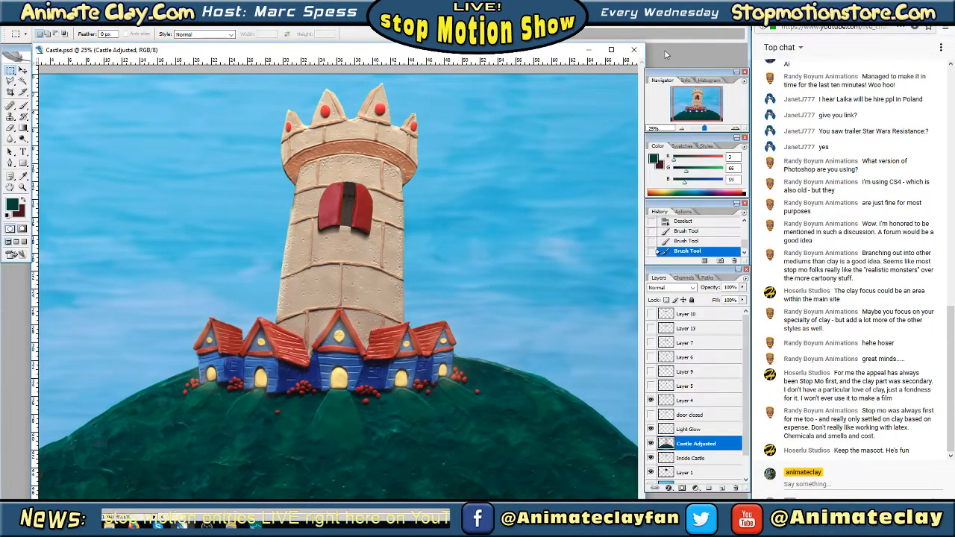
click(681, 130)
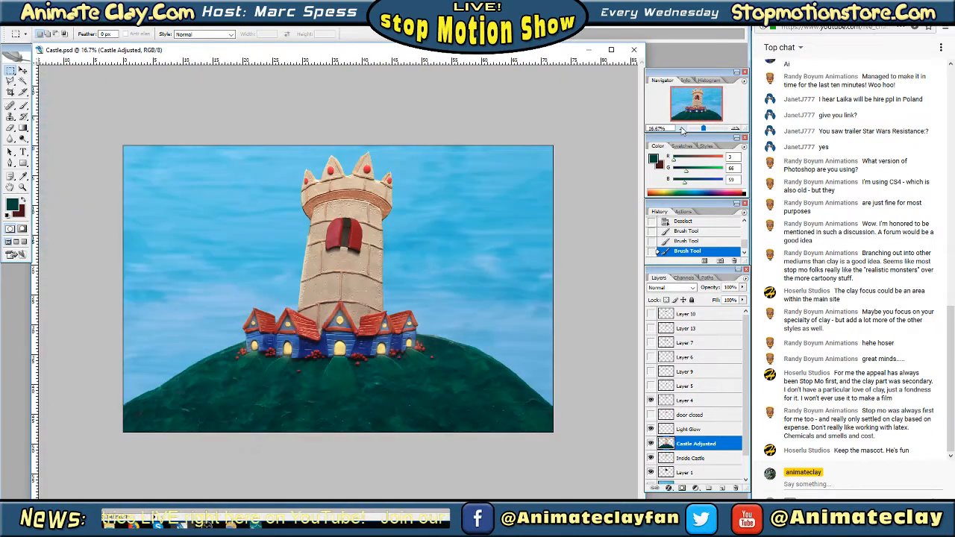
click(736, 130)
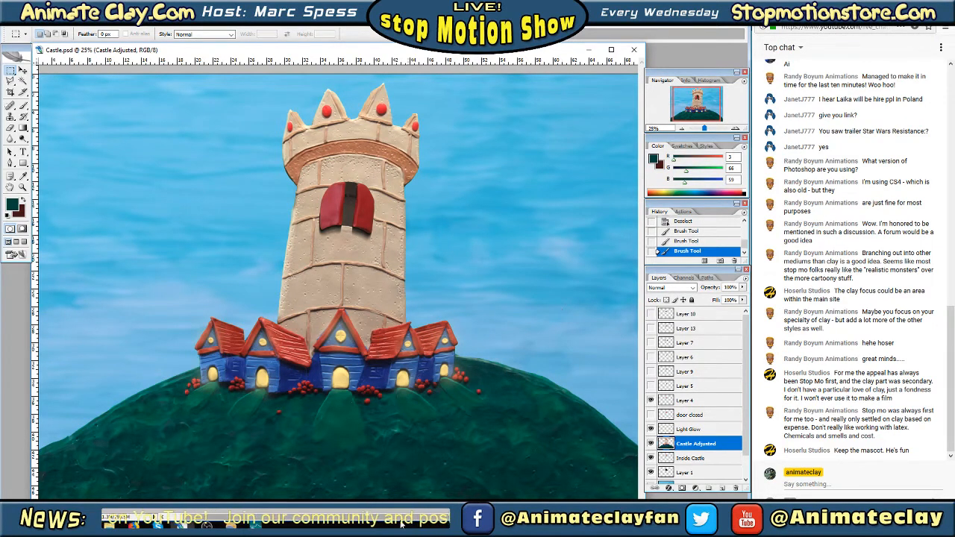
Switch back to the web browser, load the Animate Clay home page and minimize the browser window
click(255, 525)
mouse_move(134, 525)
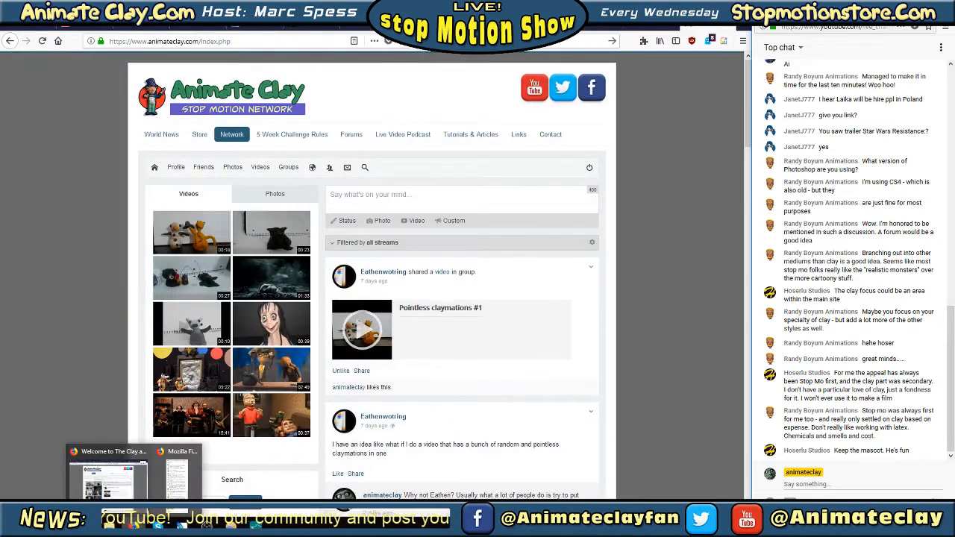
click(110, 478)
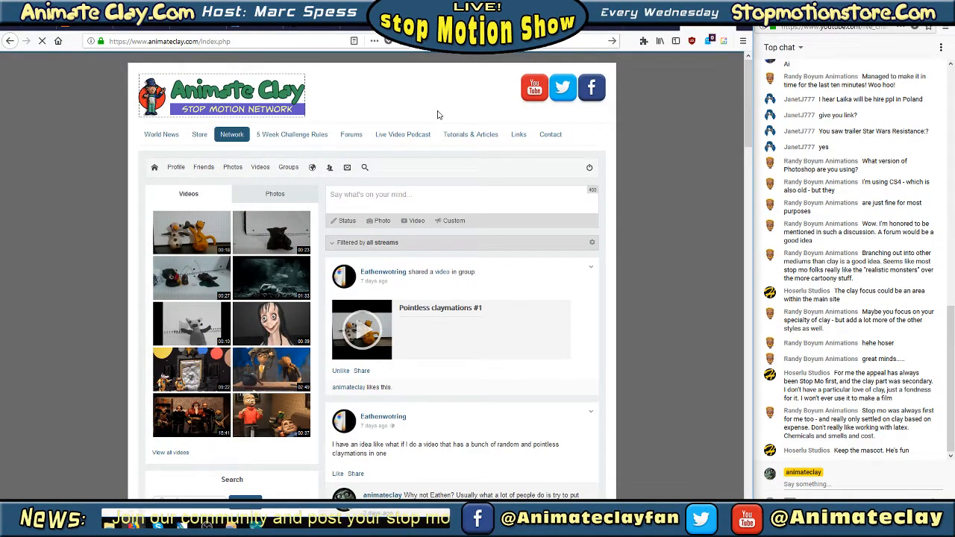
click(284, 98)
right_click(283, 97)
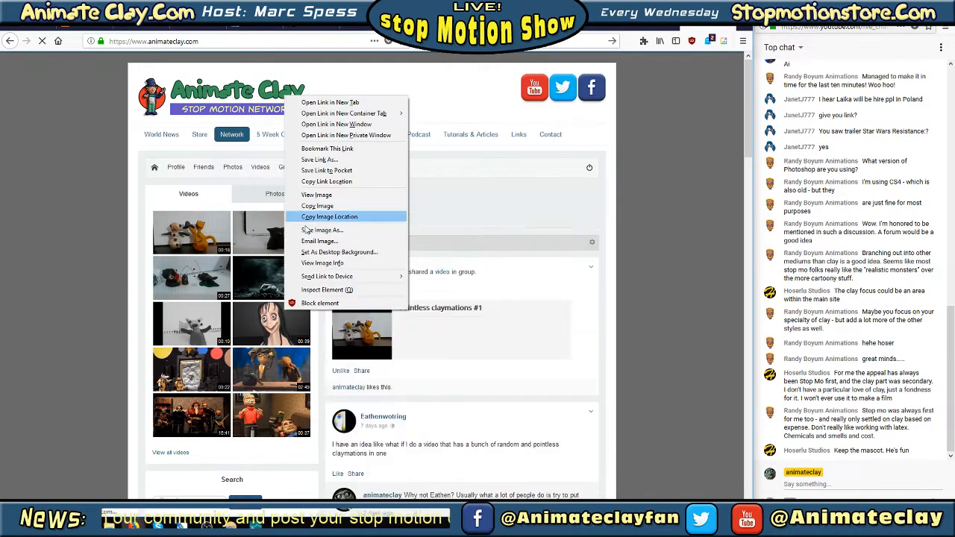
click(687, 22)
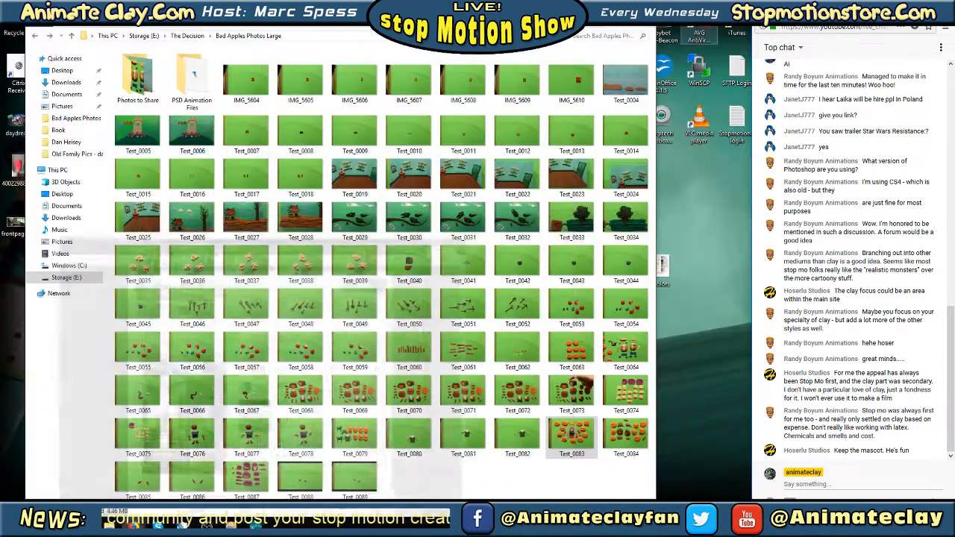
Close the Bad Apples photos folder, open the STOP MOTION MAGIC SITE folder from Websites and enlarge its window
click(599, 10)
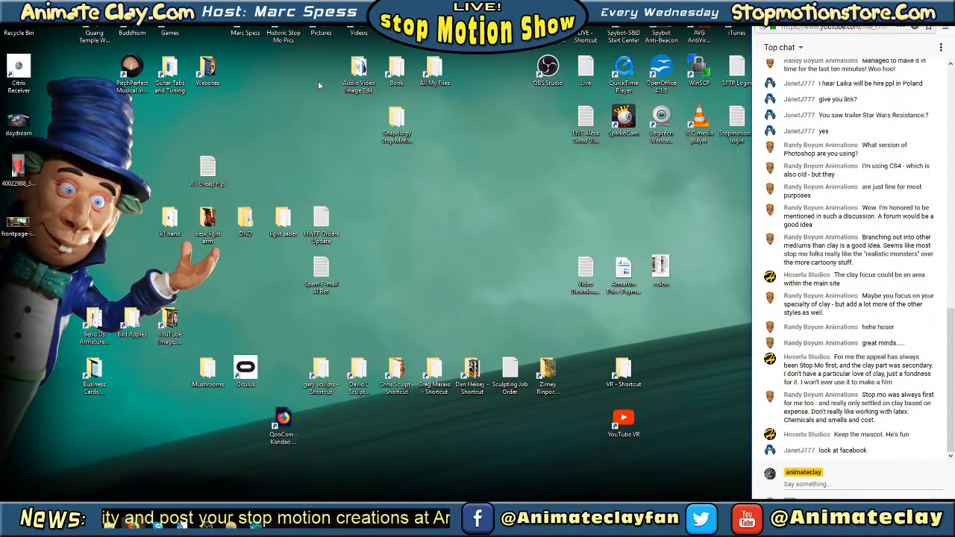
double_click(212, 73)
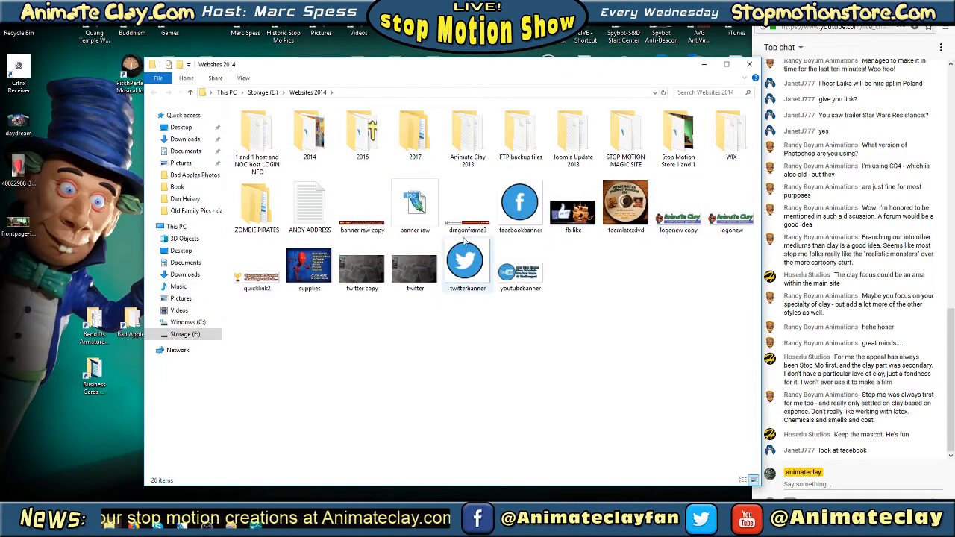
click(404, 131)
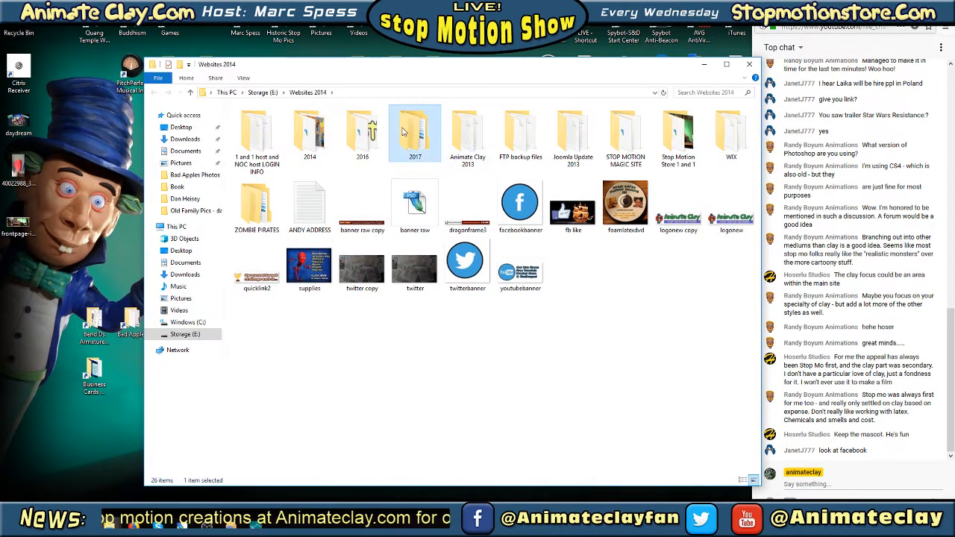
double_click(636, 135)
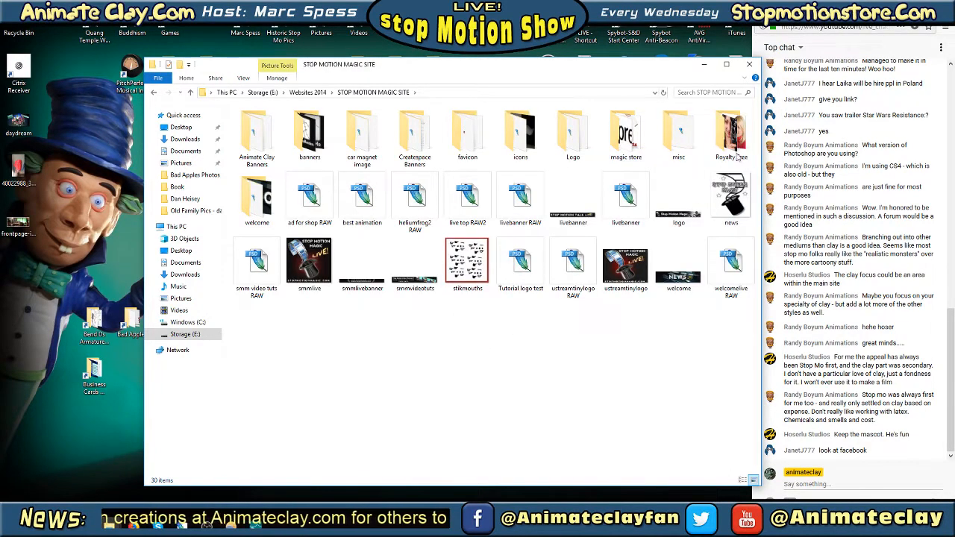
drag(672, 68, 529, 13)
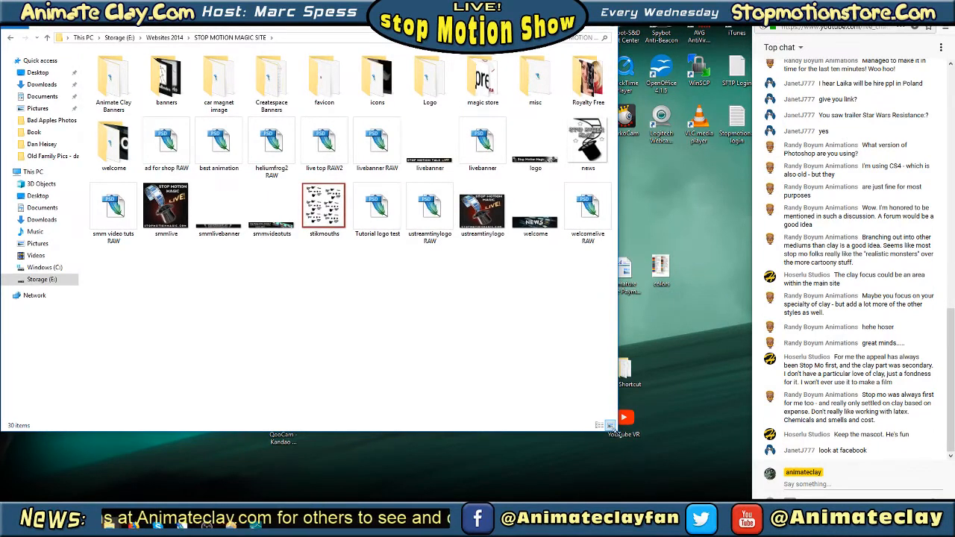
drag(617, 431, 754, 499)
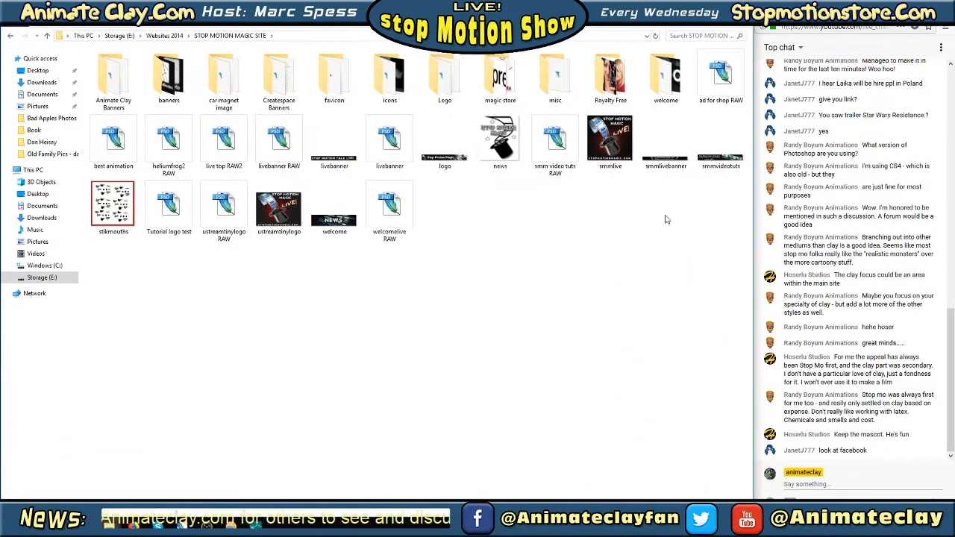
View the old Stop Motion Magic images smmlive.jpg and logo.jpg one after the other, closing each
double_click(610, 141)
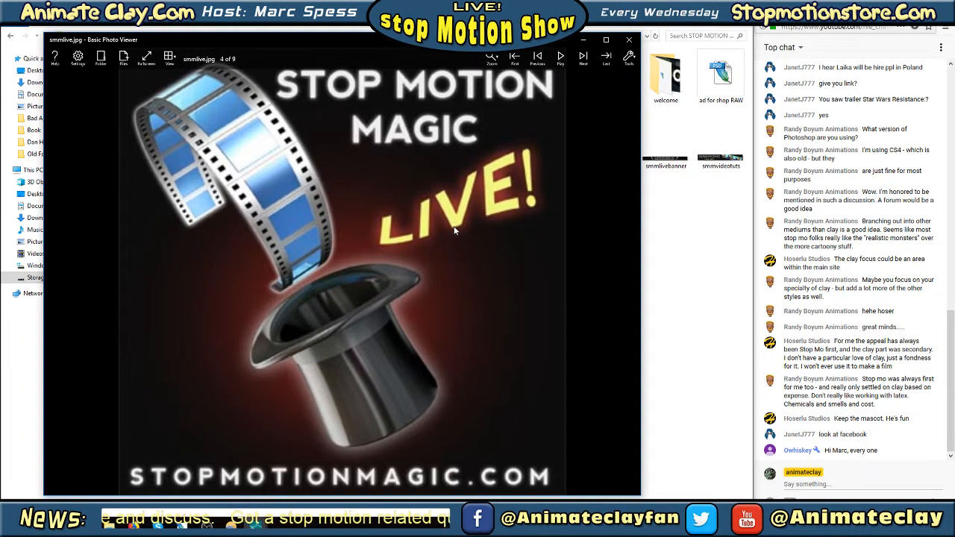
click(628, 40)
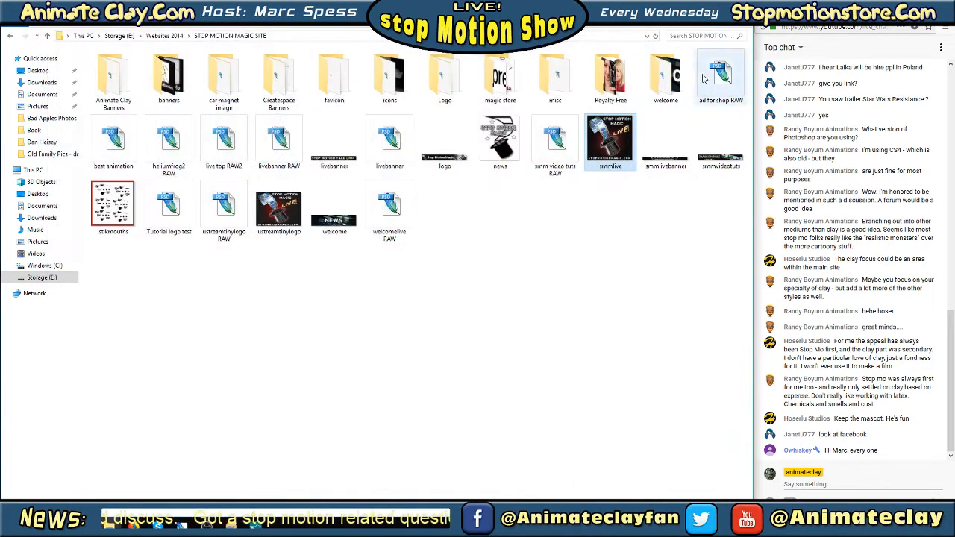
double_click(446, 145)
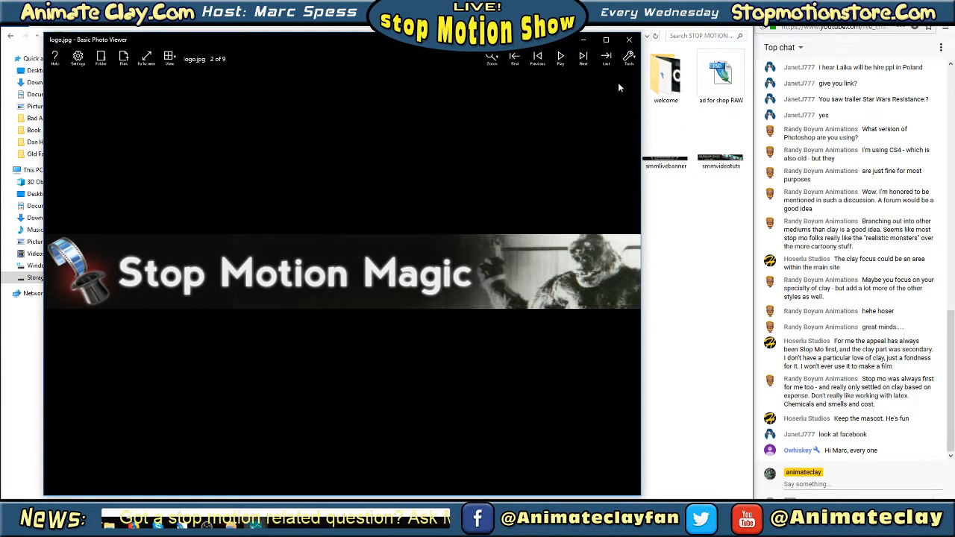
click(631, 42)
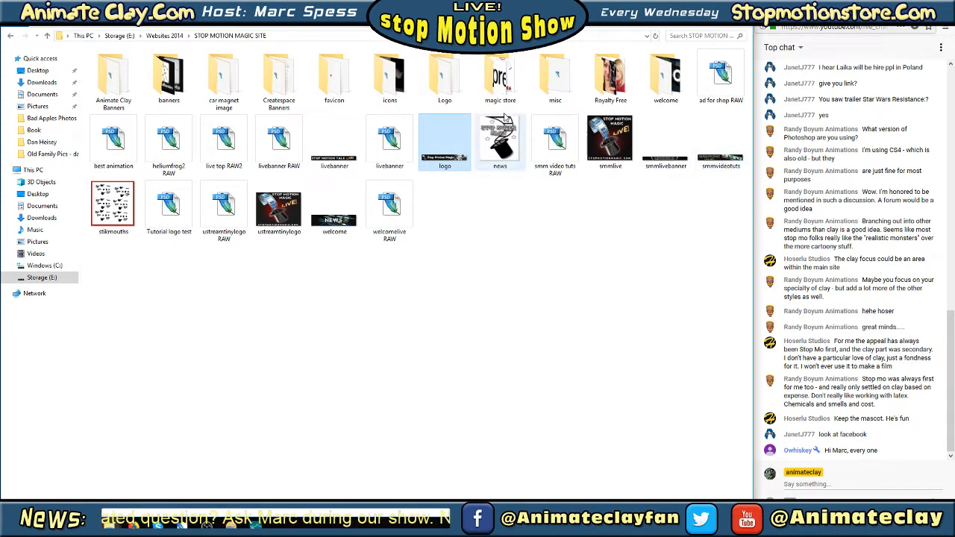
Open SMM Top Hat RAW LOGO.psd from the Logo subfolder in Photoshop and reposition its document window
double_click(445, 74)
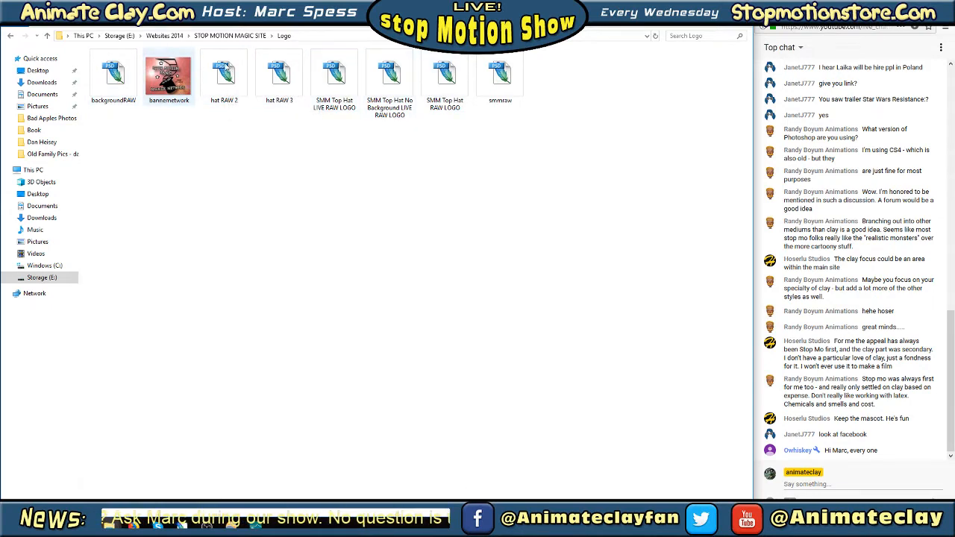
double_click(448, 84)
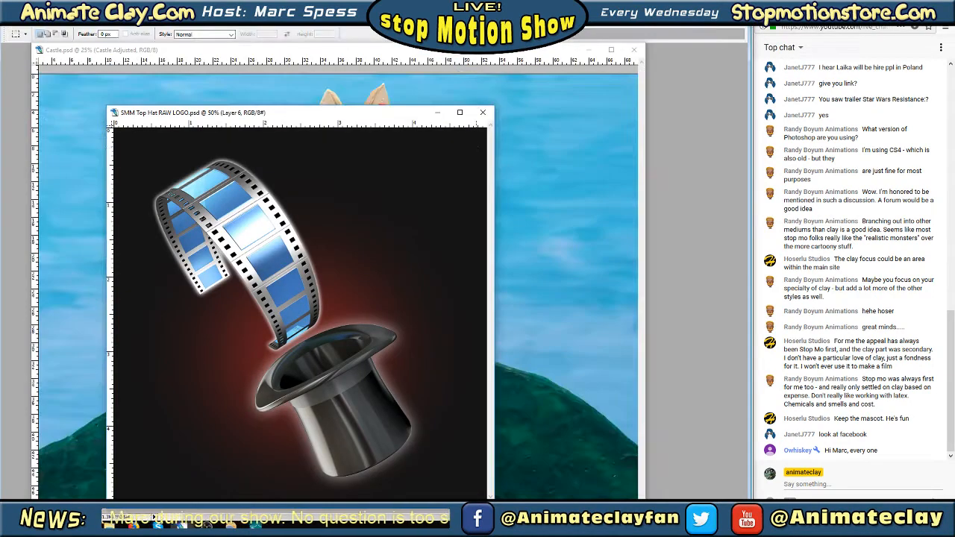
drag(400, 116, 544, 70)
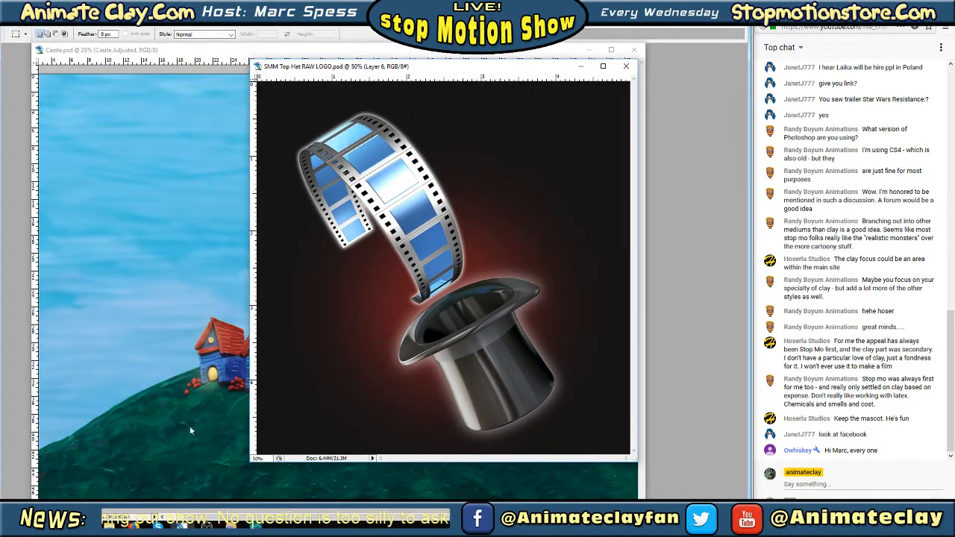
Go back to the Logo folder and open SMM Top Hat LIVE RAW LOGO in Photoshop, placing it beside the other logo
click(109, 525)
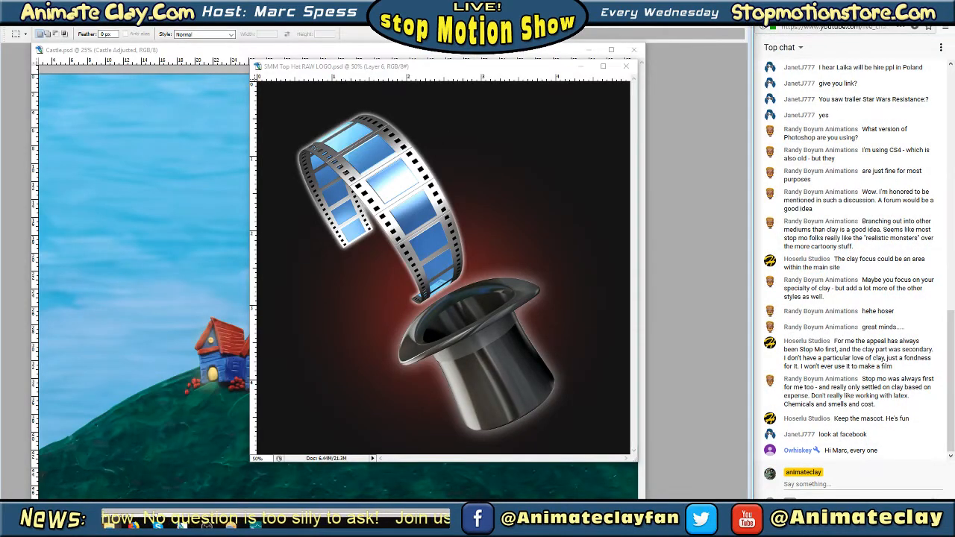
click(110, 525)
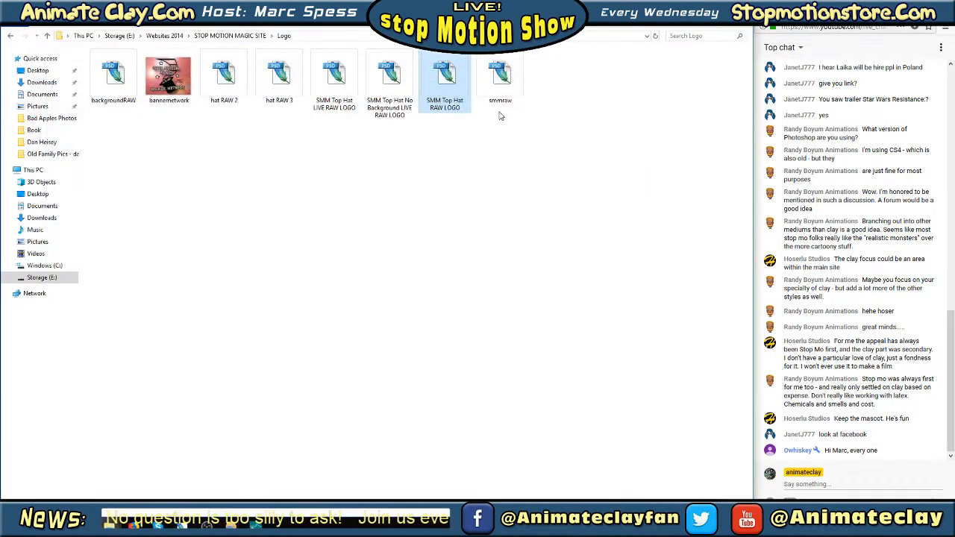
double_click(344, 73)
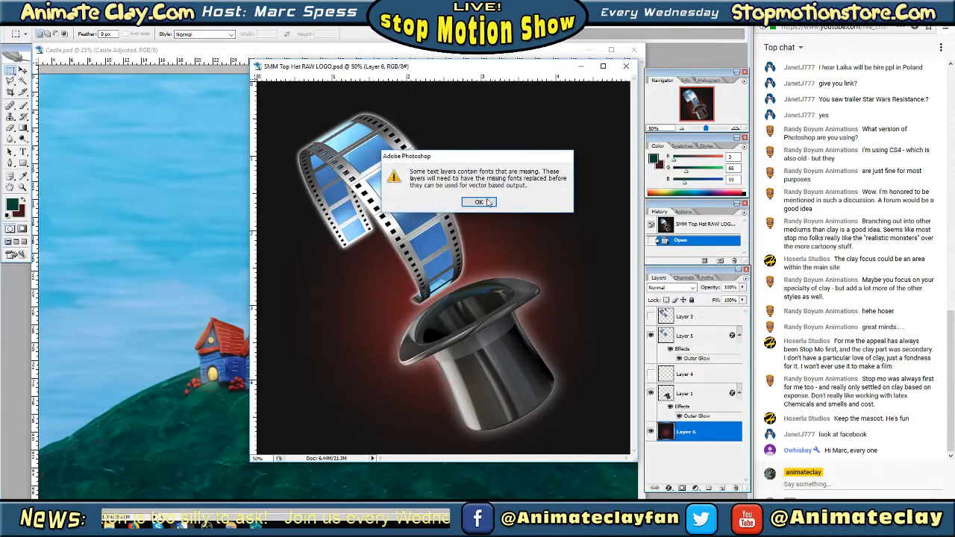
click(486, 201)
drag(402, 117, 315, 78)
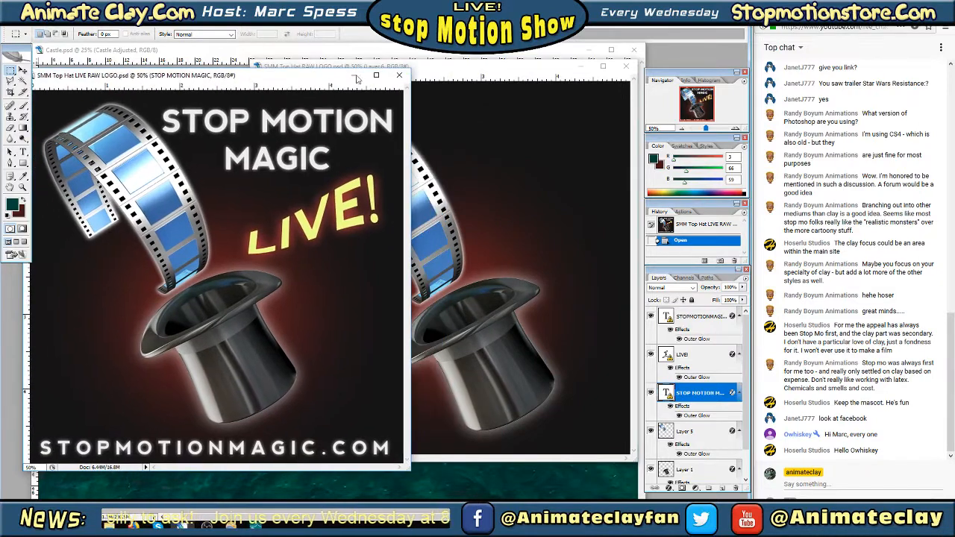
Compare the two top hat logos, close both along with Castle.psd, and close the Logo folder window
mouse_move(472, 70)
mouse_down()
mouse_move(531, 70)
mouse_move(493, 84)
mouse_move(552, 83)
mouse_move(536, 111)
mouse_move(493, 87)
mouse_move(484, 68)
mouse_up()
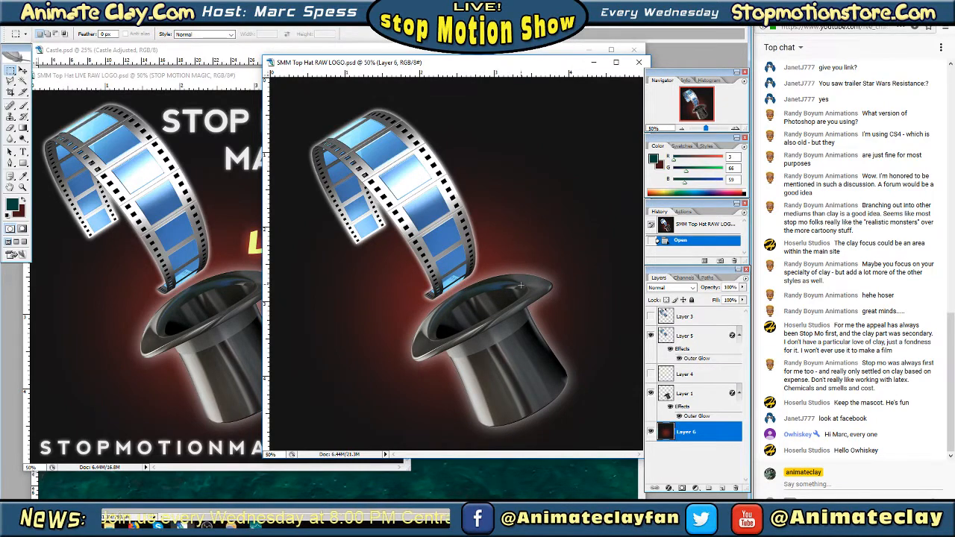
drag(565, 68, 450, 65)
click(521, 61)
click(398, 76)
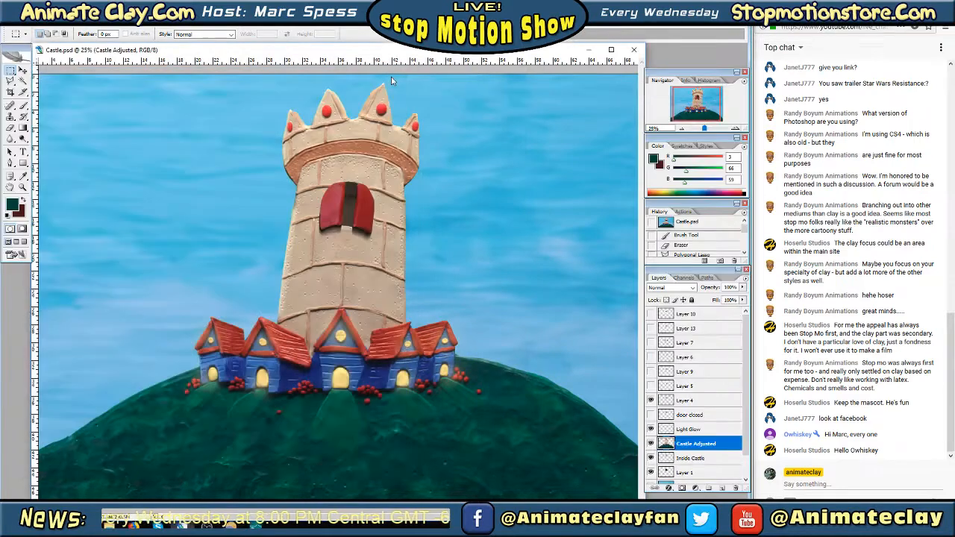
click(634, 50)
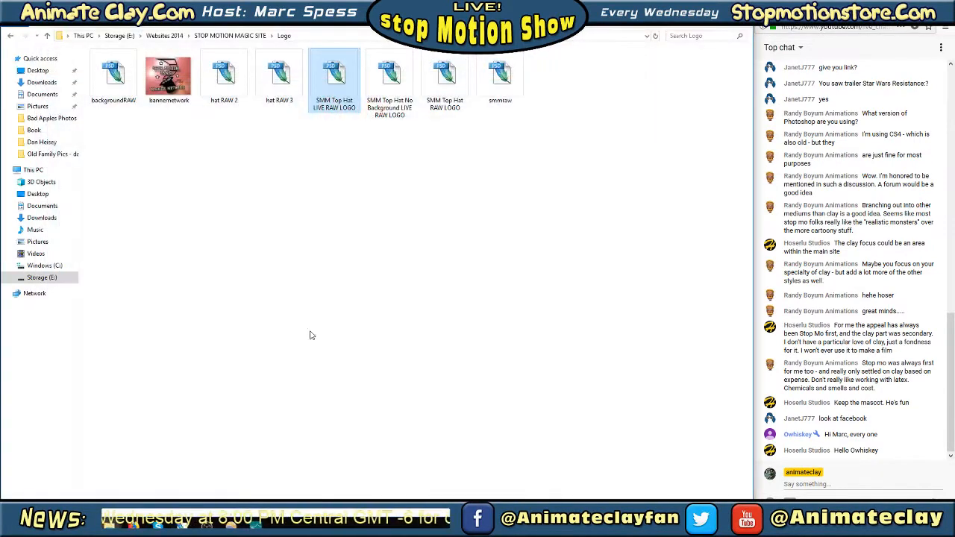
click(692, 11)
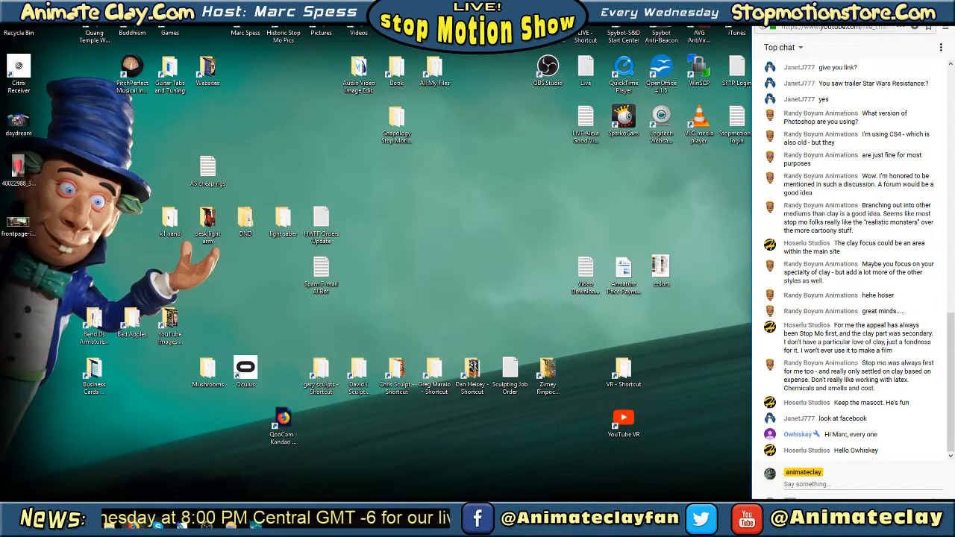
Switch to the web browser and open the Forums page of the Animate Clay site
mouse_move(134, 525)
click(140, 496)
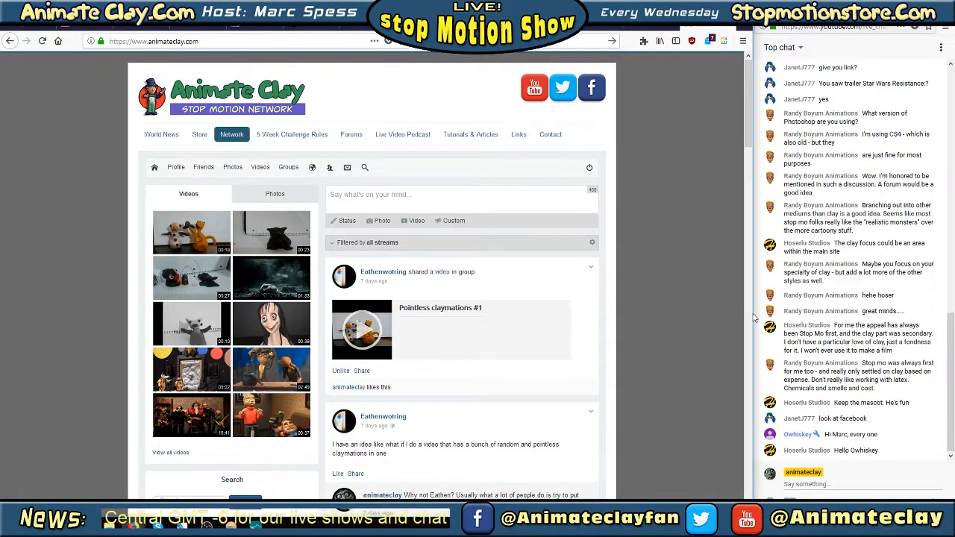
drag(755, 315, 752, 317)
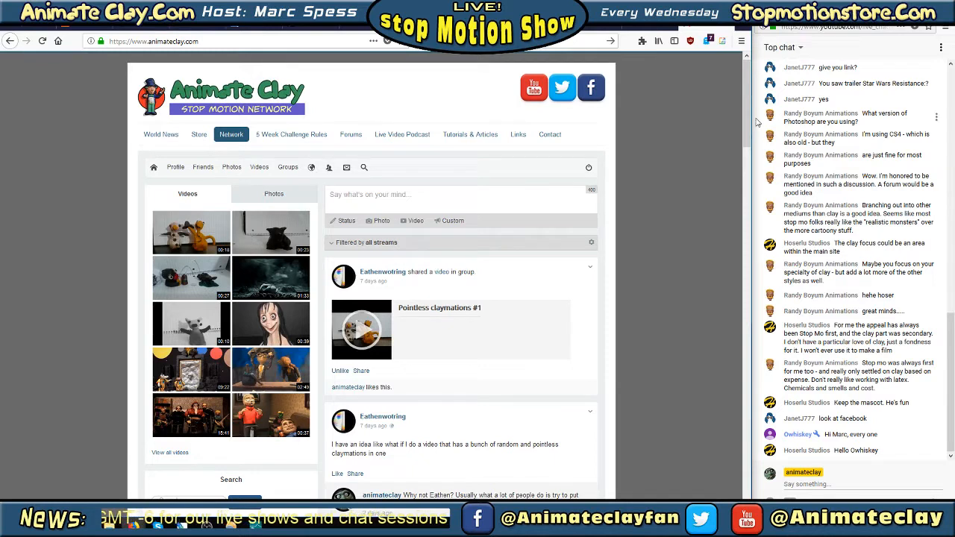
click(350, 134)
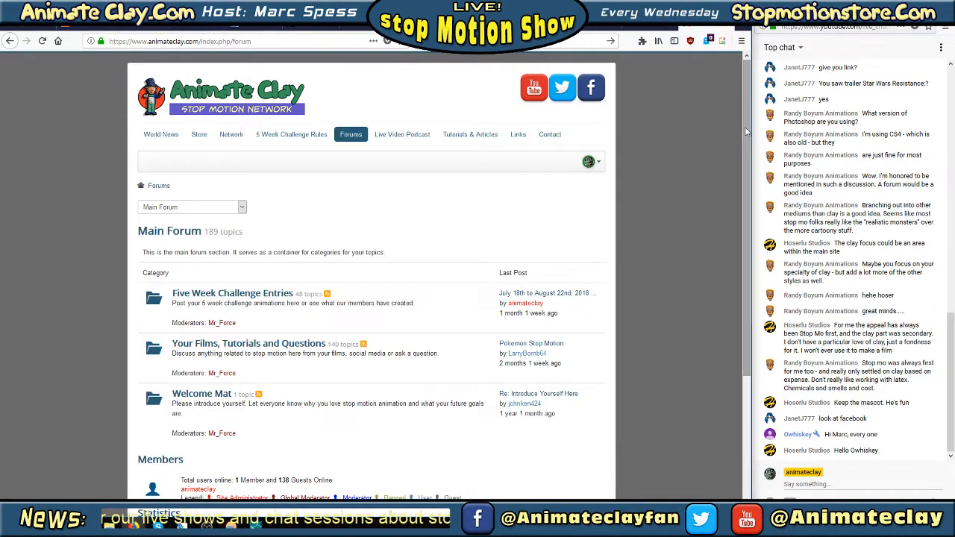
Browse the Your Films, Tutorials and Questions forum's topic list and review the earlier and latest live chat messages
drag(951, 395, 950, 287)
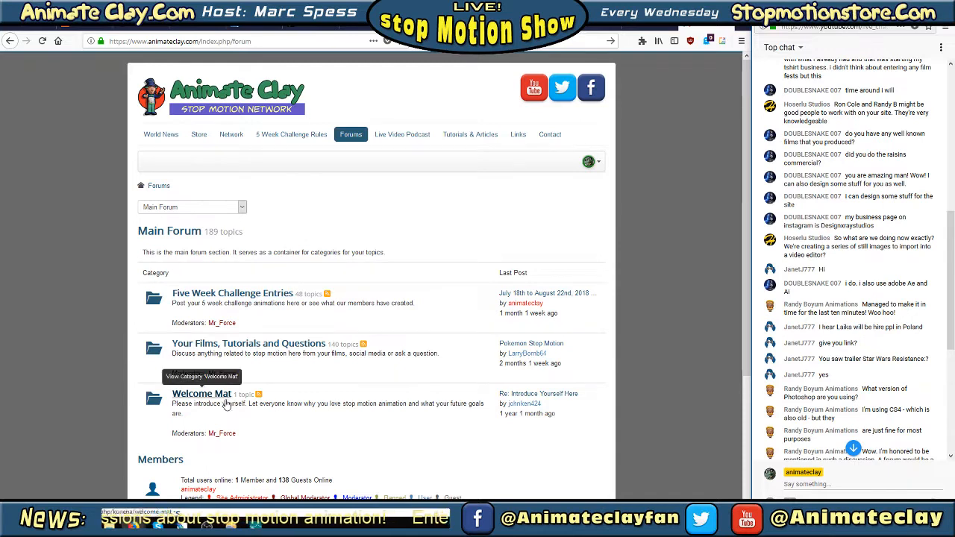
click(224, 346)
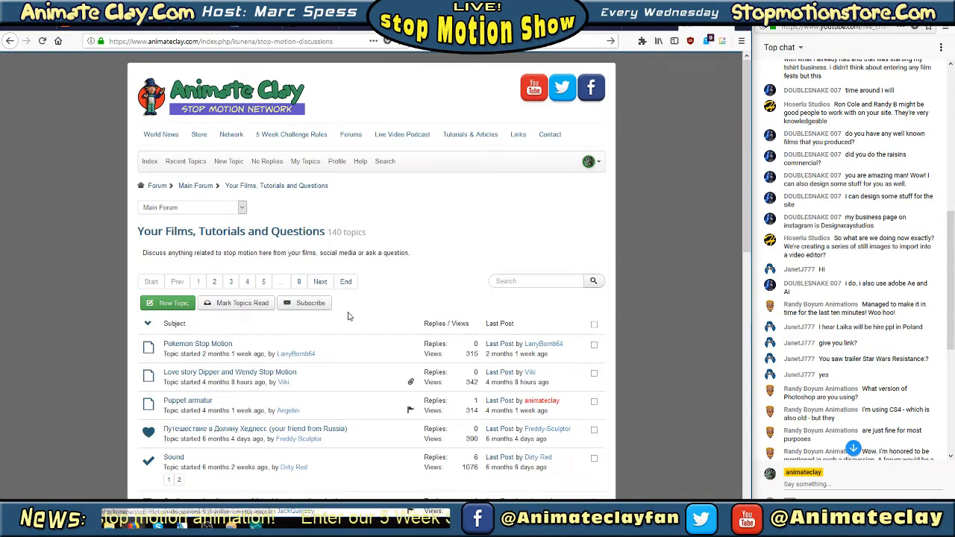
scroll(344, 304, down, 3)
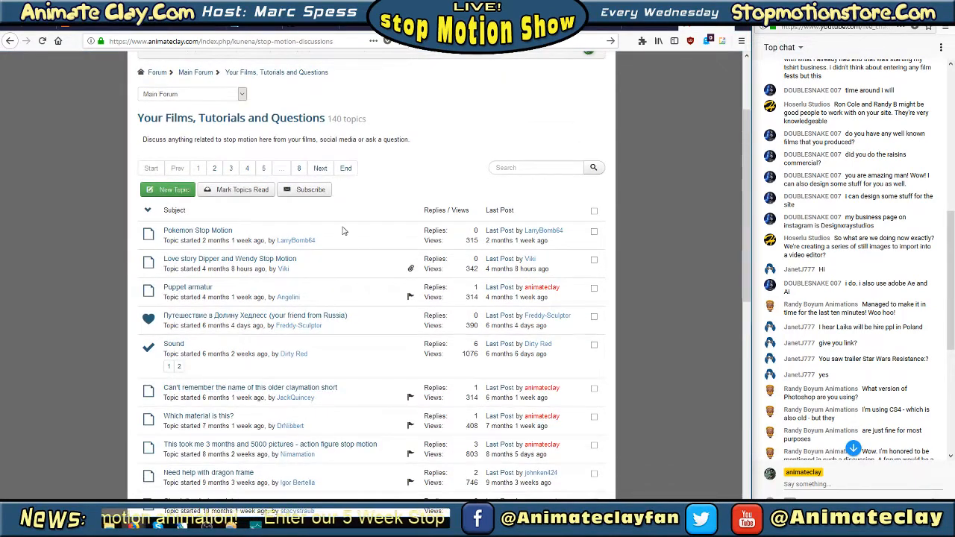
drag(746, 127, 748, 71)
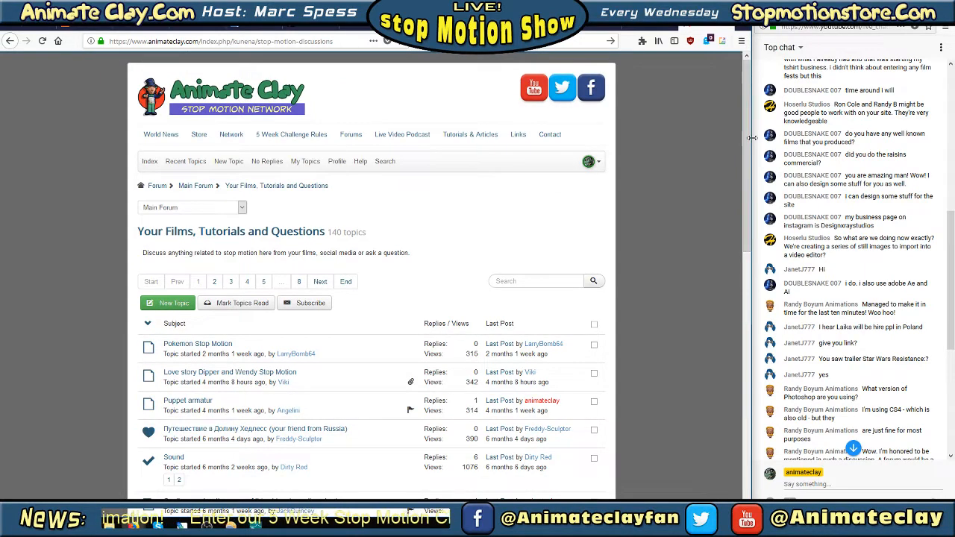
drag(951, 246, 951, 377)
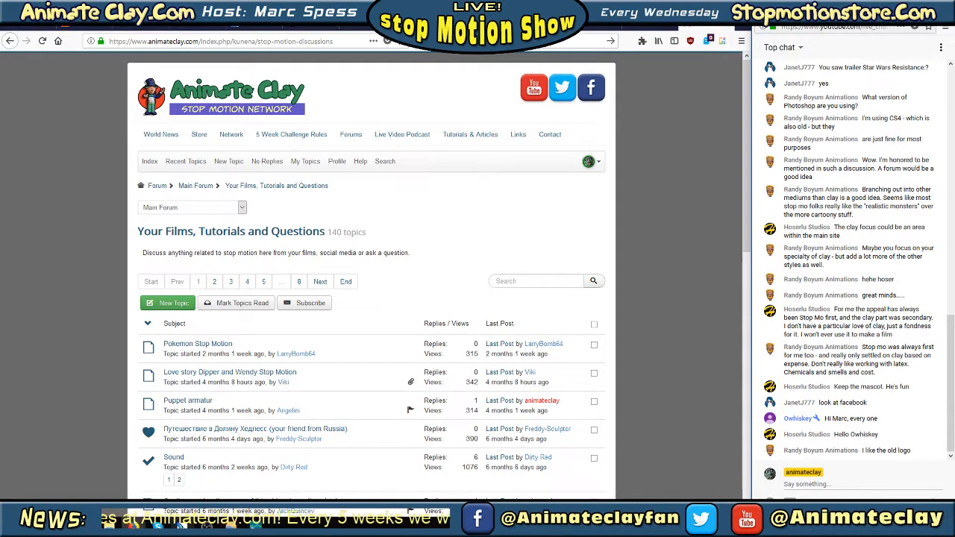
Stop streaming the Live Stop Motion Chat Podcast #179 event on YouTube, confirm it, and switch to OBS
mouse_move(181, 526)
click(629, 27)
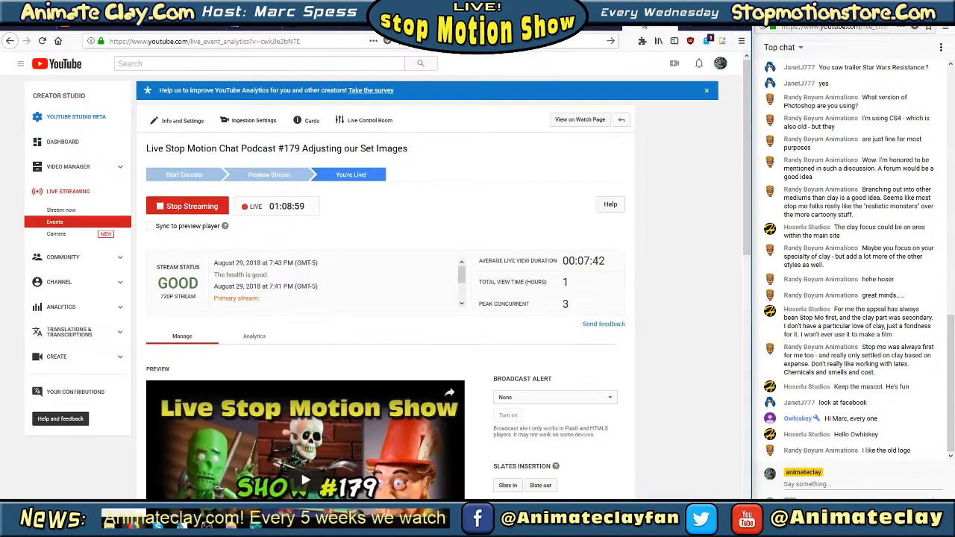
click(184, 206)
click(425, 240)
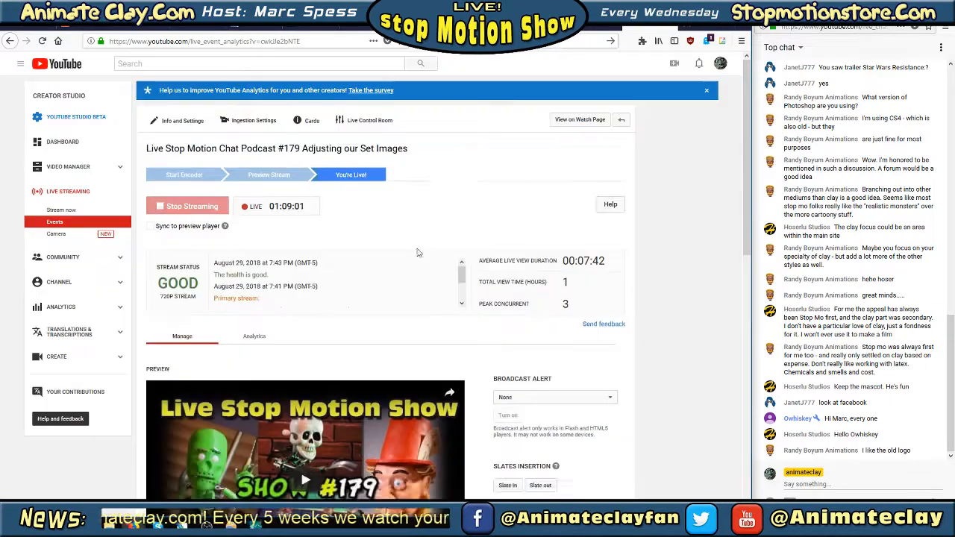
key(alt+Tab)
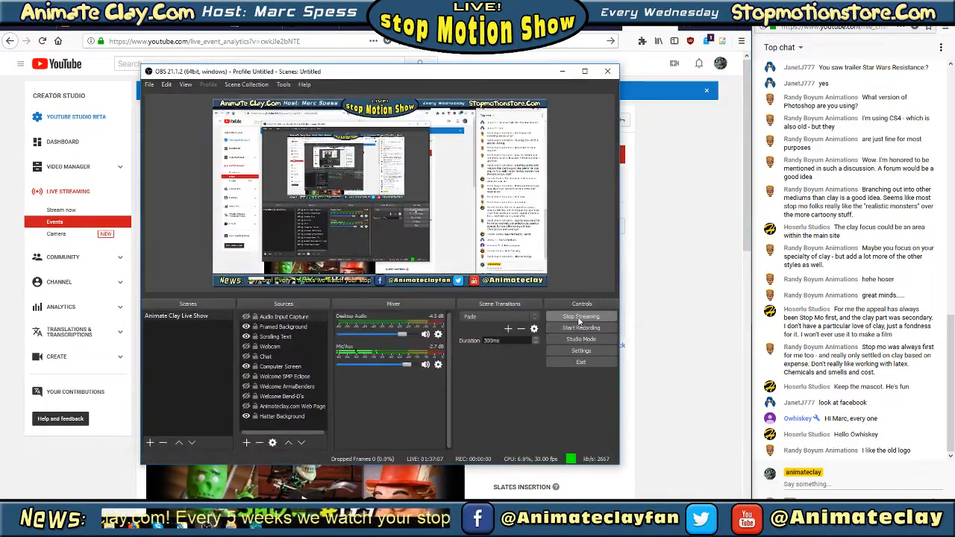